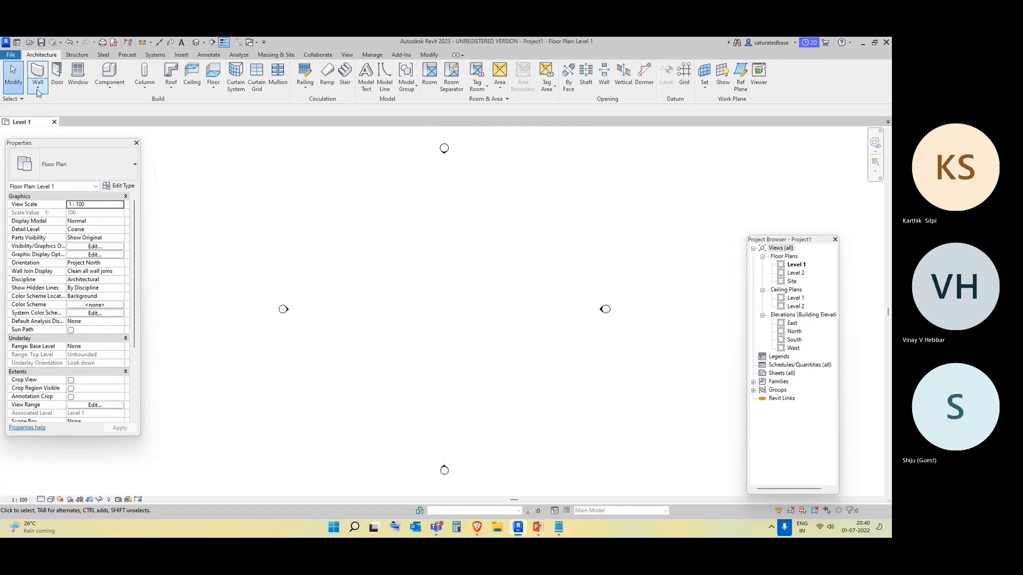
Draw a rectangular enclosure of walls about 19000 mm by 17000 mm on Level 1.
left_click(38, 87)
left_click(58, 100)
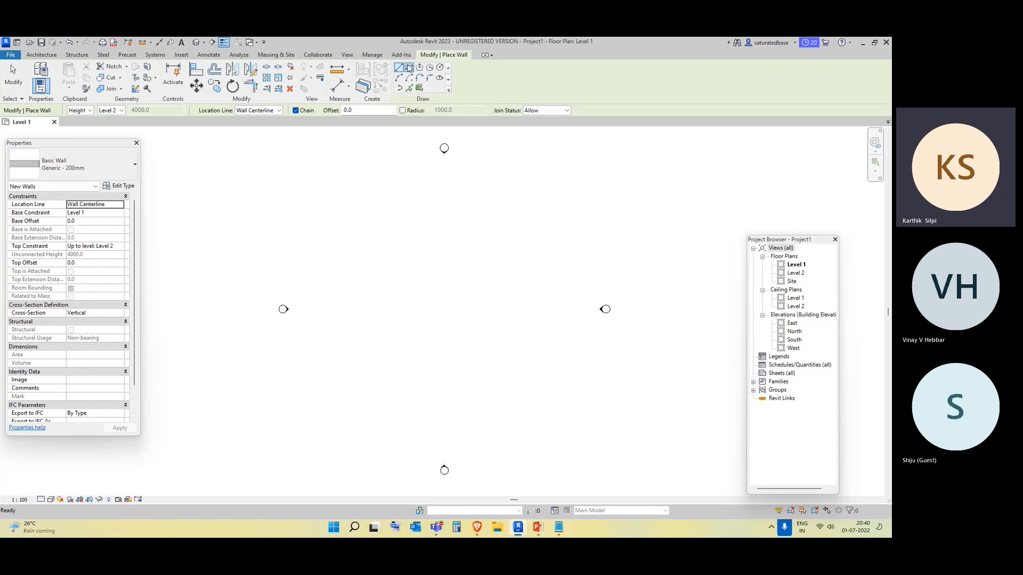
left_click(409, 68)
left_click(351, 226)
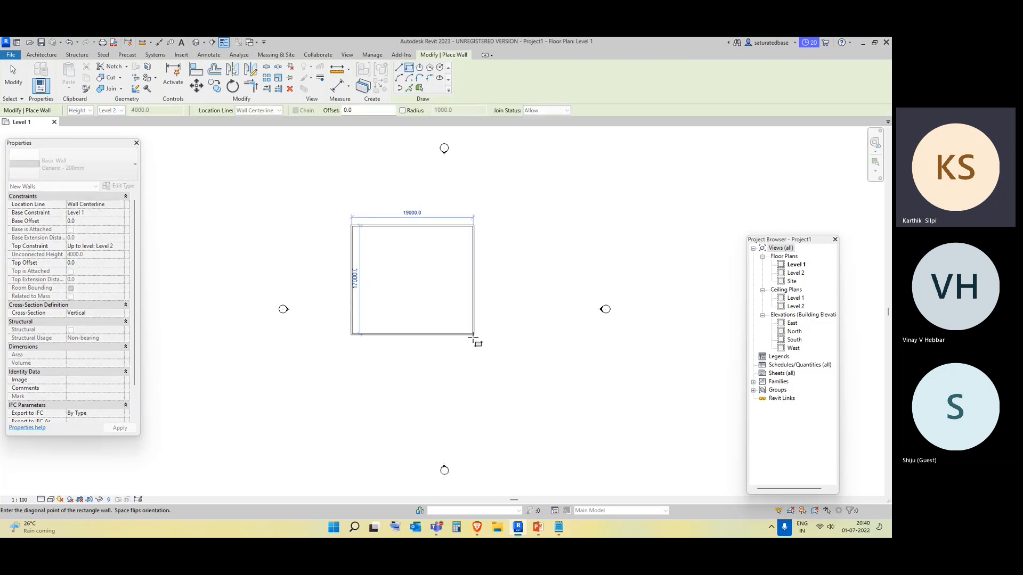
left_click(474, 336)
key("Escape")
key("Escape")
Inspect the enclosure walls and their properties while adjusting the view.
left_click_drag(494, 360, 321, 211)
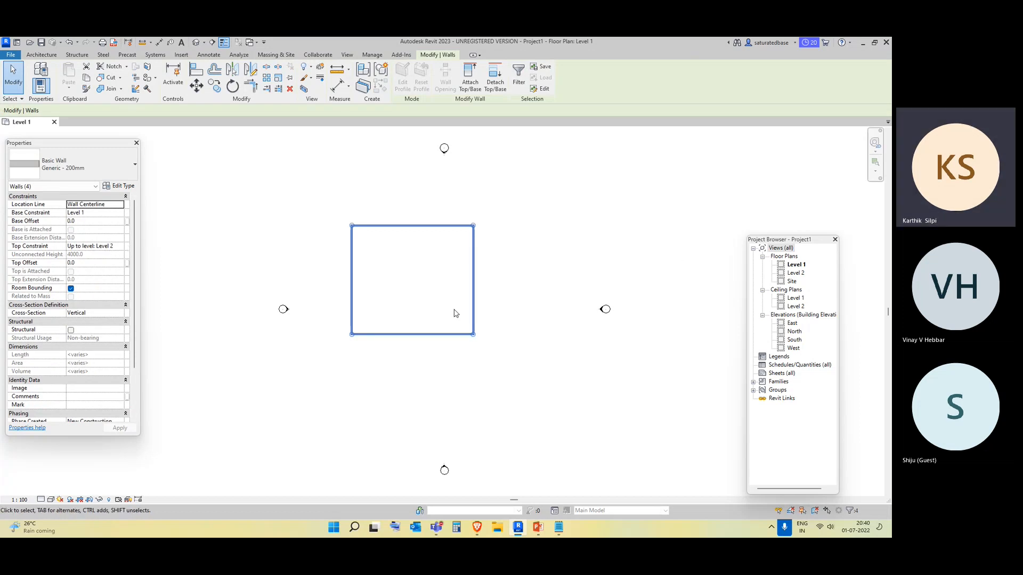
left_click(427, 368)
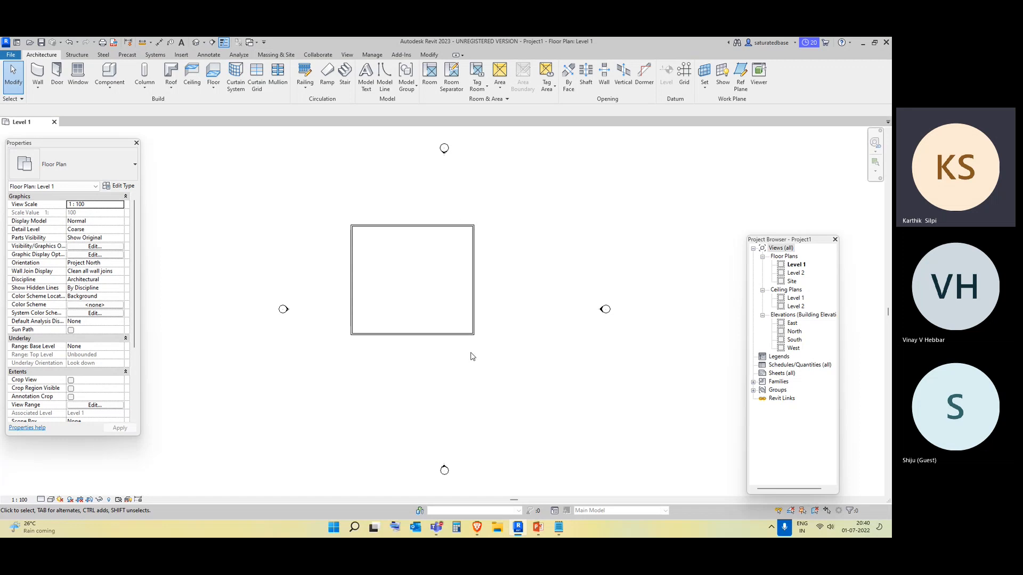
left_click(358, 303)
left_click(403, 308)
middle_click_drag(528, 308, 519, 285)
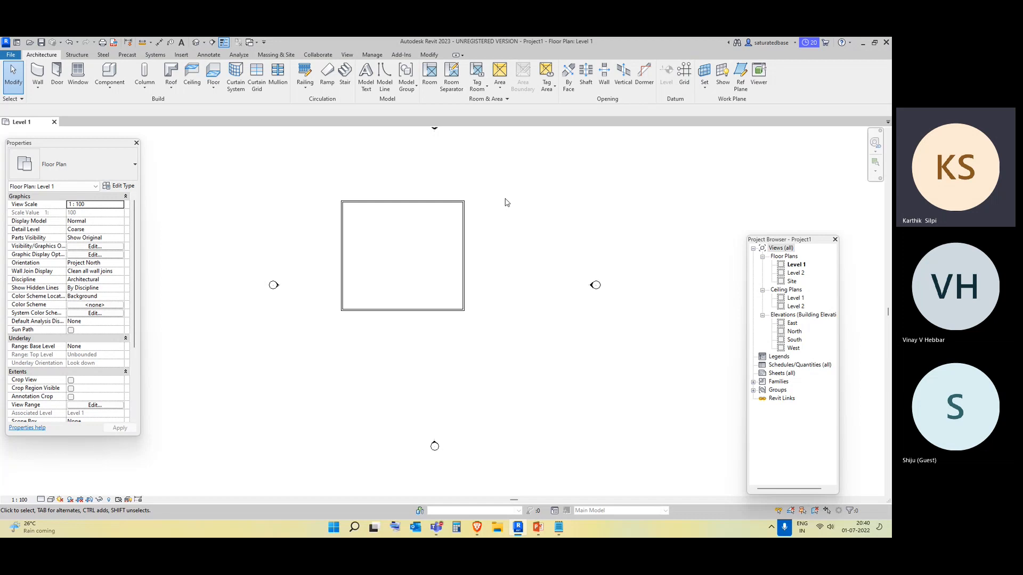
left_click(429, 202)
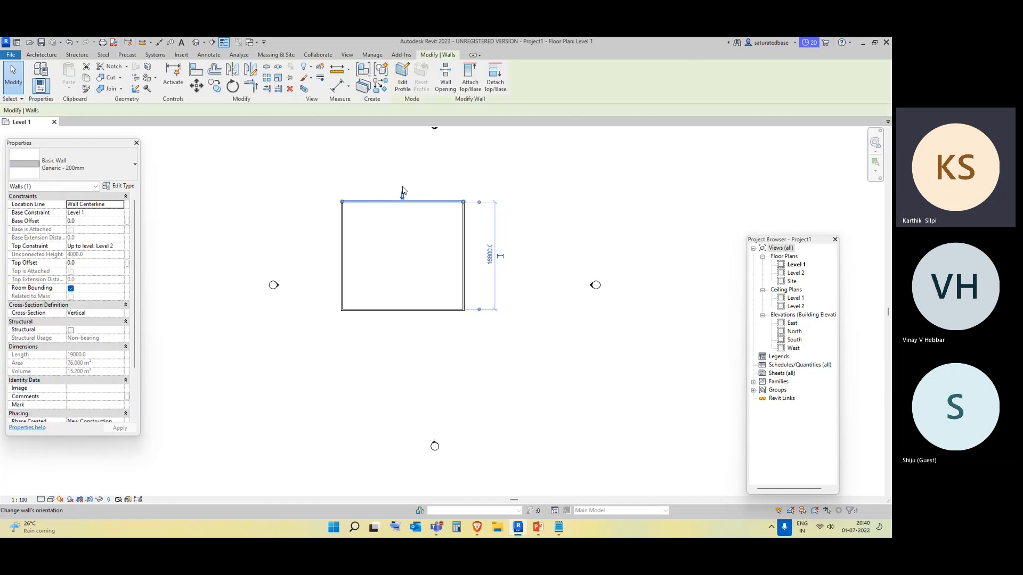
left_click(456, 326)
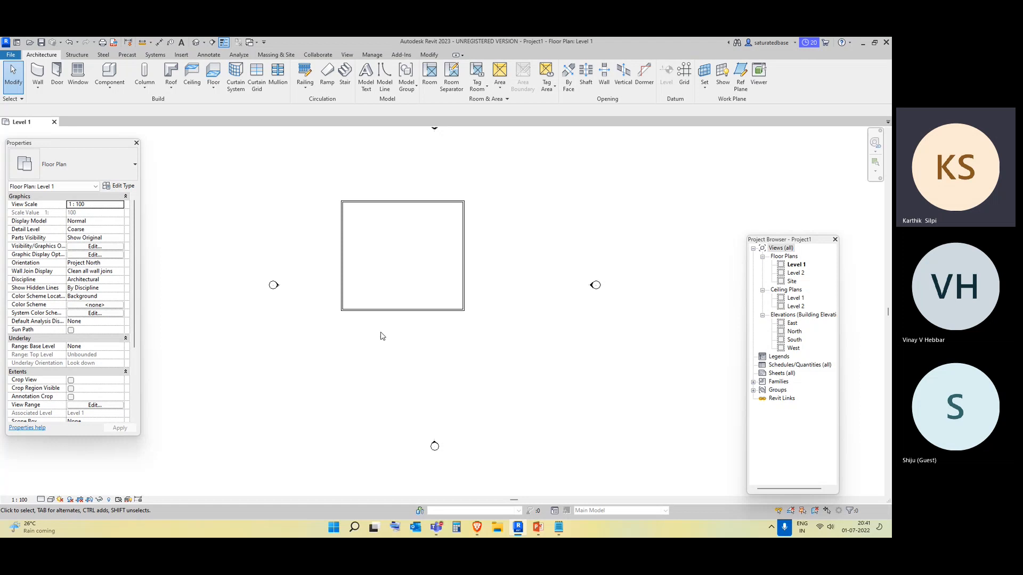
scroll(496, 268, "up", 1)
middle_click_drag(496, 268, 487, 295)
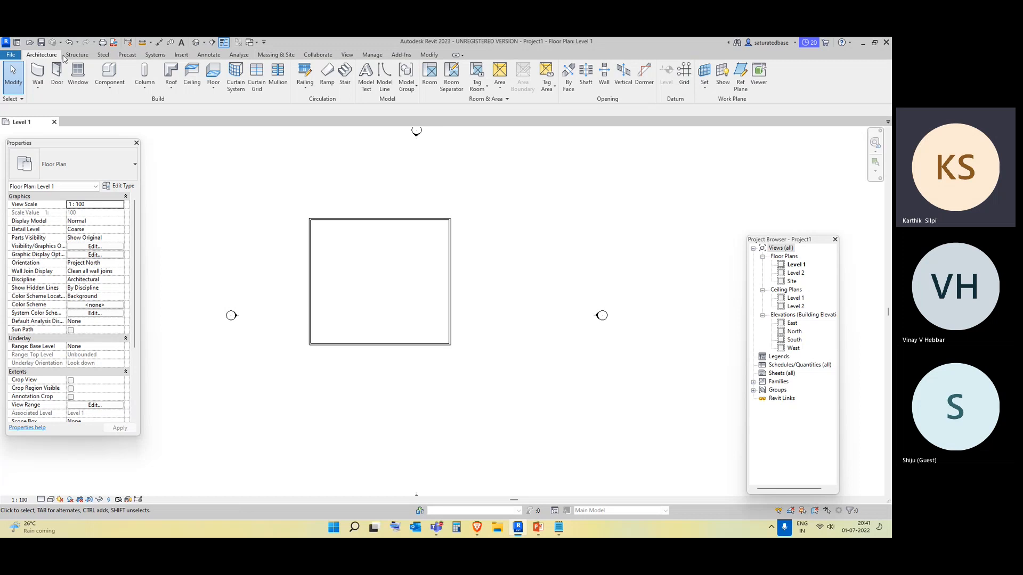
Place an M_Single-Flush 0915 x 2134mm door in the bottom wall near its left end.
left_click(57, 76)
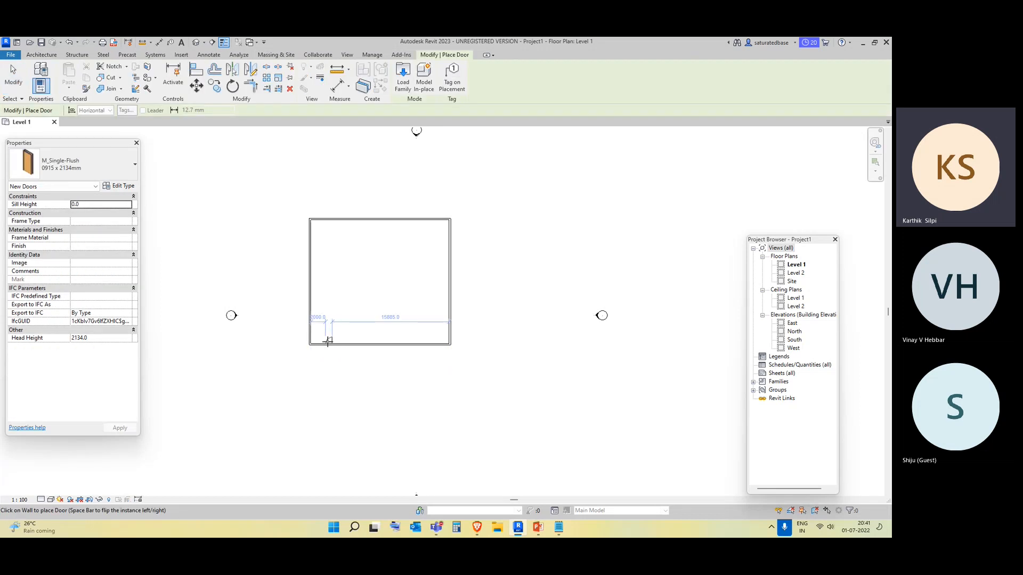
scroll(325, 346, "up", 3)
left_click(62, 171)
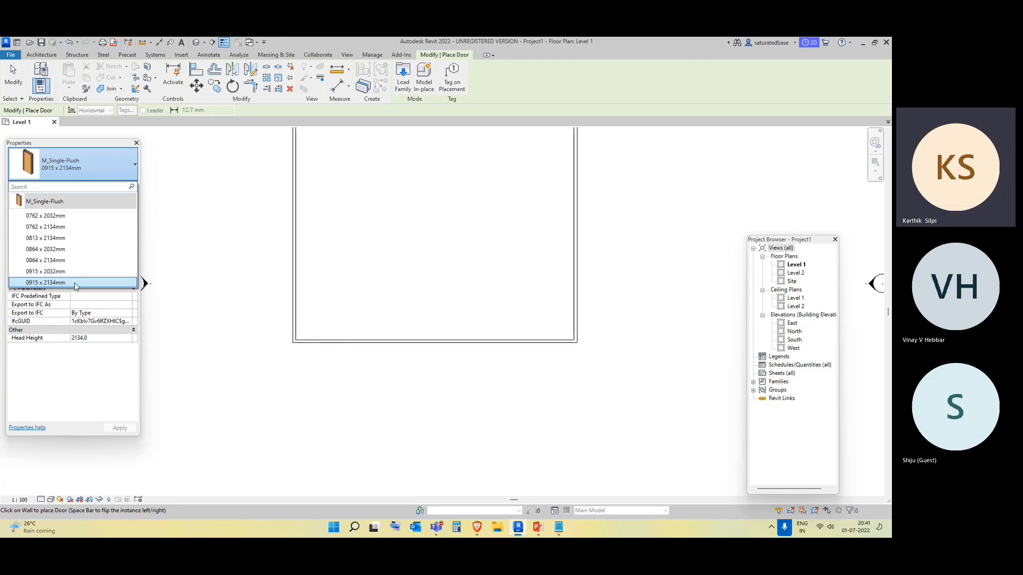
left_click(74, 281)
left_click(338, 345)
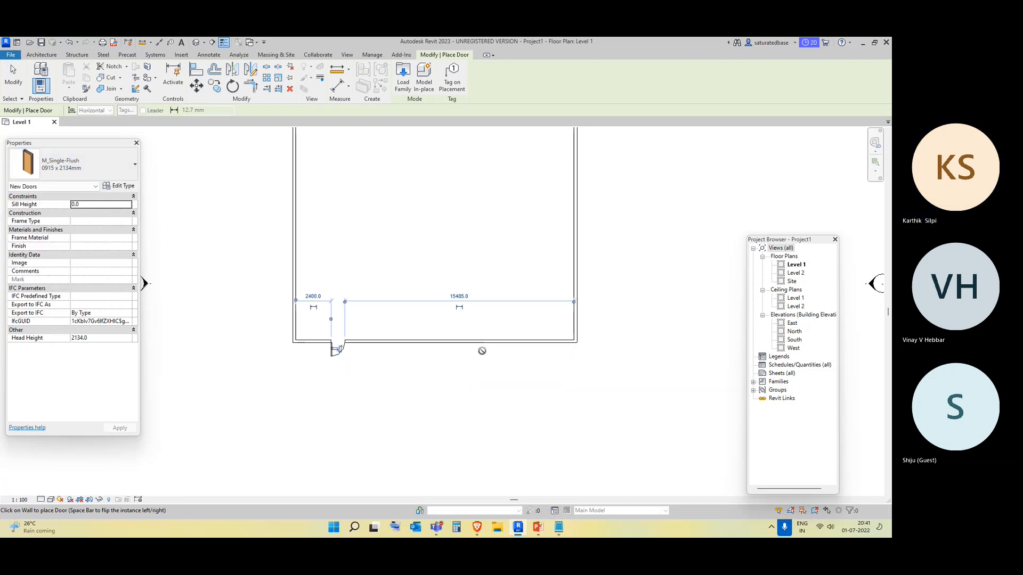
scroll(436, 336, "down", 3)
Draw an L-shaped interior wall about 5000 mm wide enclosing a room in the top-left corner.
left_click(42, 55)
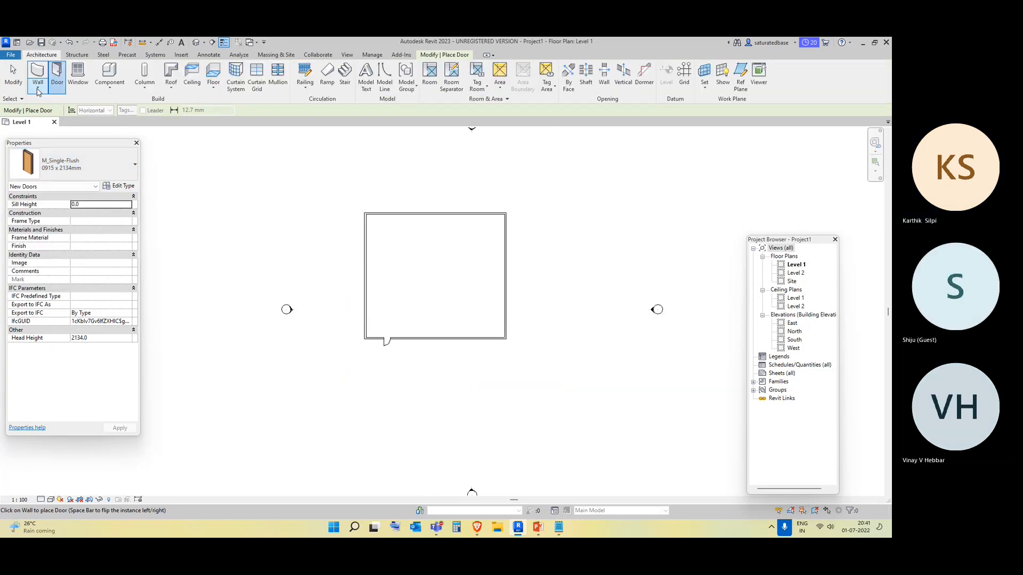
key("w")
key("a")
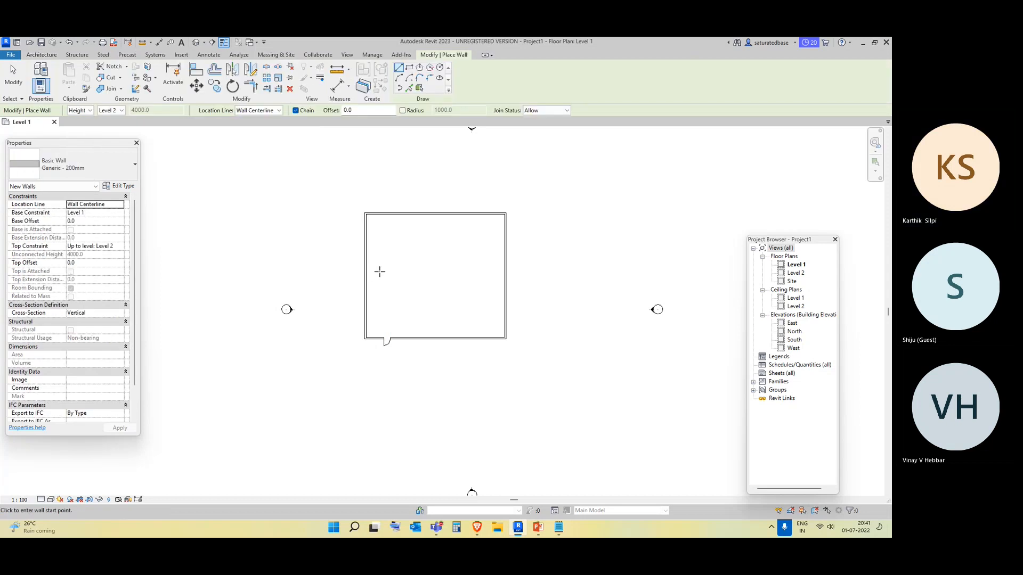
left_click(366, 265)
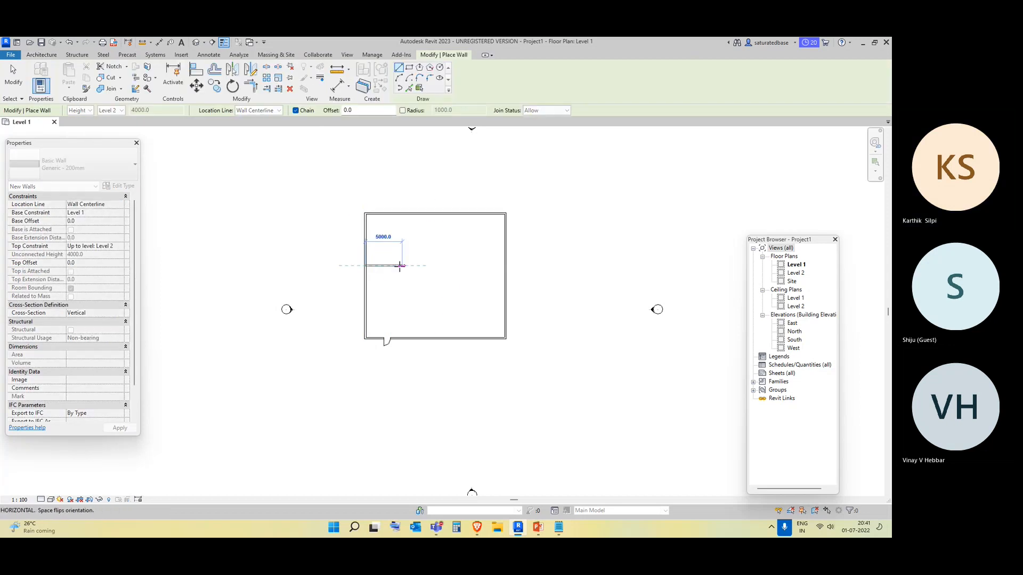
left_click(409, 265)
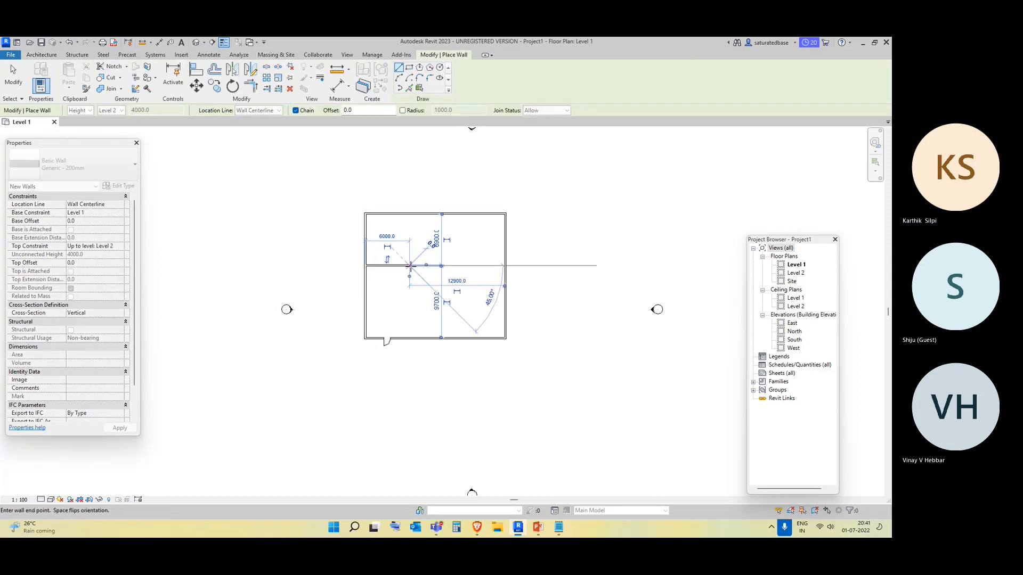
left_click(410, 213)
key("Escape")
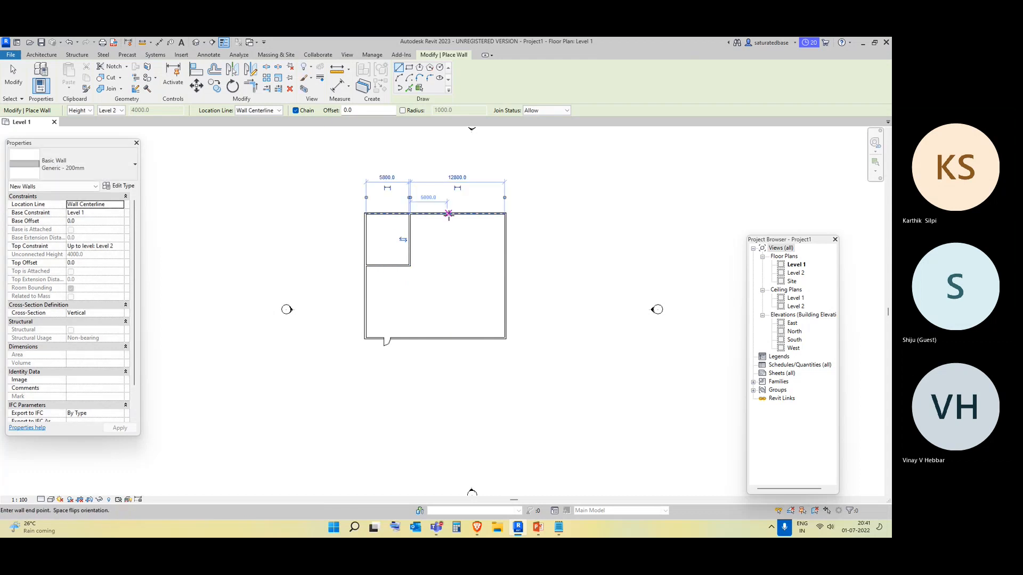
Draw another L-shaped interior wall about 6000 mm wide enclosing a room in the top-right corner.
left_click(447, 214)
left_click(447, 265)
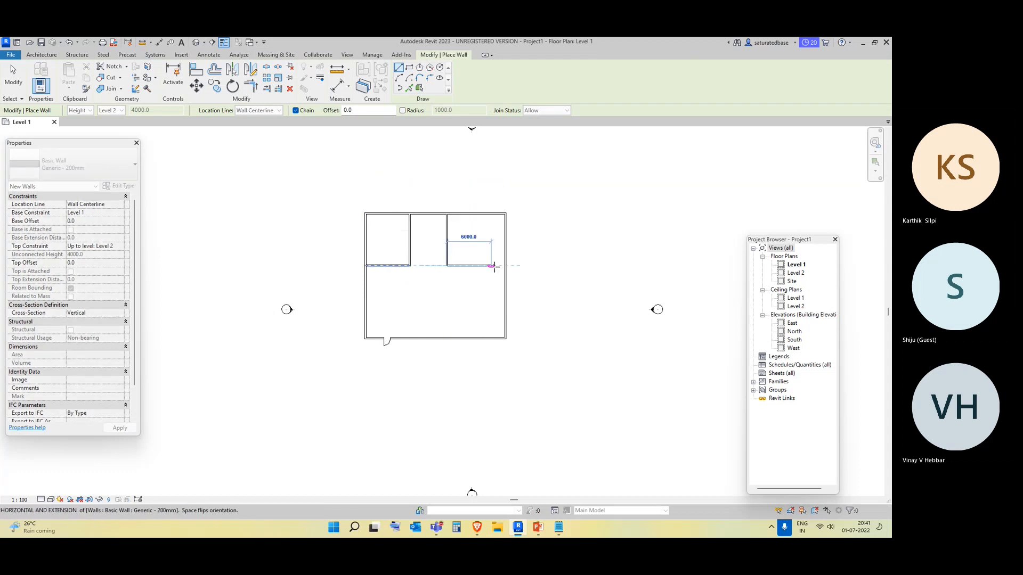
left_click(505, 264)
key("Escape")
key("Escape")
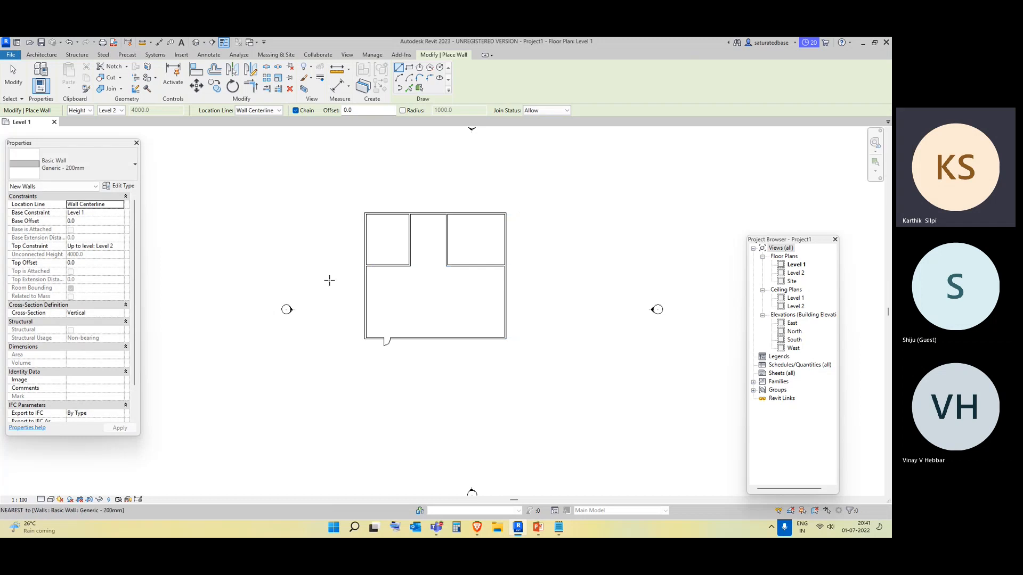
Change the interior partition walls to the Generic - 140mm Masonry wall type.
left_click_drag(463, 295, 381, 236)
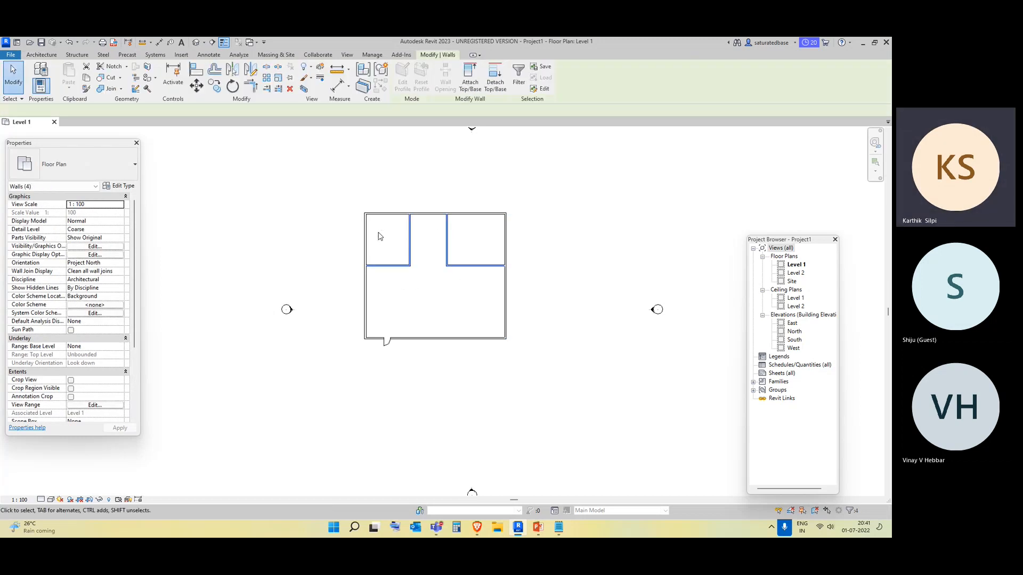
left_click(80, 164)
scroll(91, 237, "up", 3)
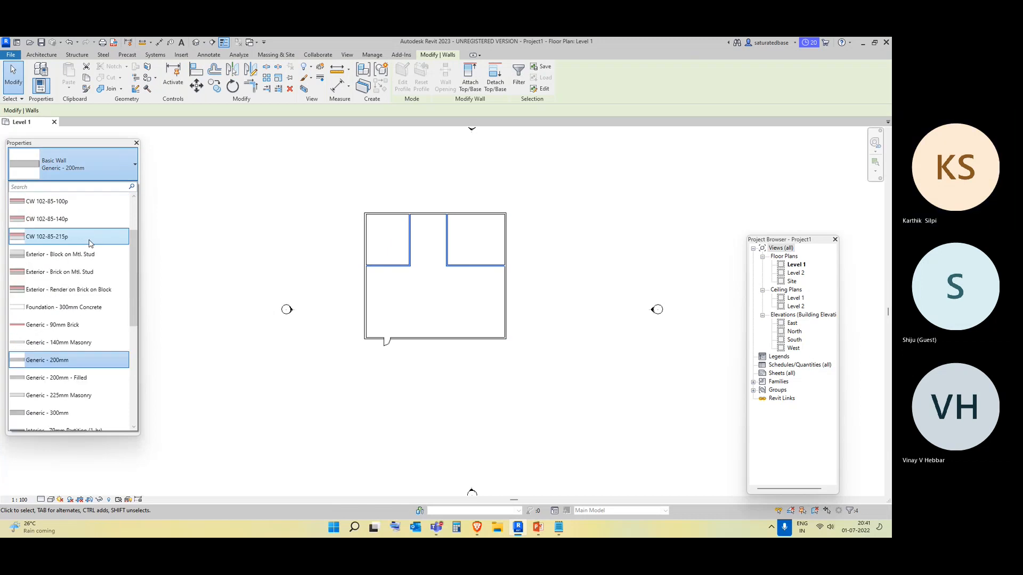
left_click(91, 344)
left_click(216, 315)
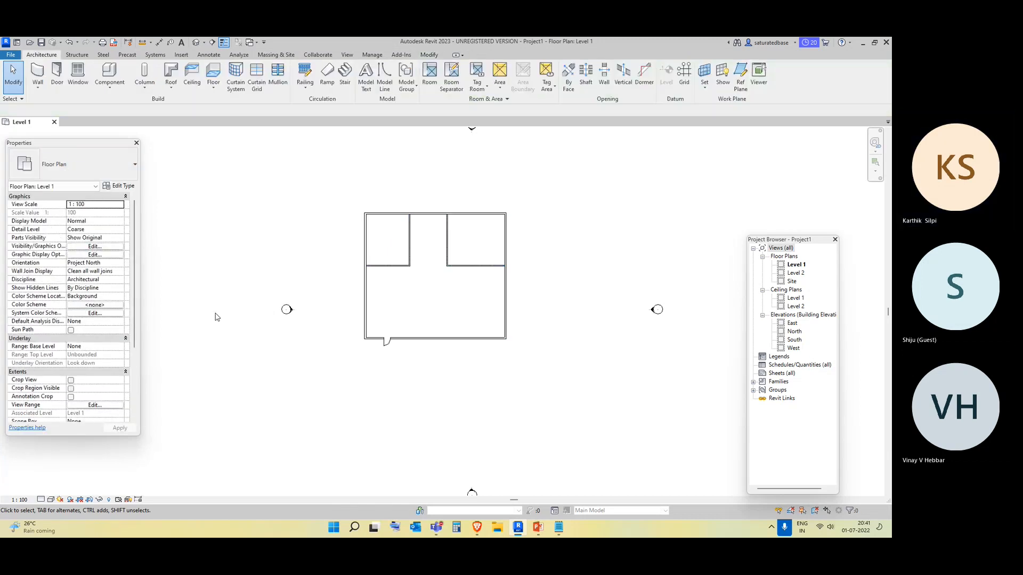
Load the Doors_ExtDbl_1 family from the UK Doors External Doors library folder.
middle_click_drag(546, 272, 483, 283)
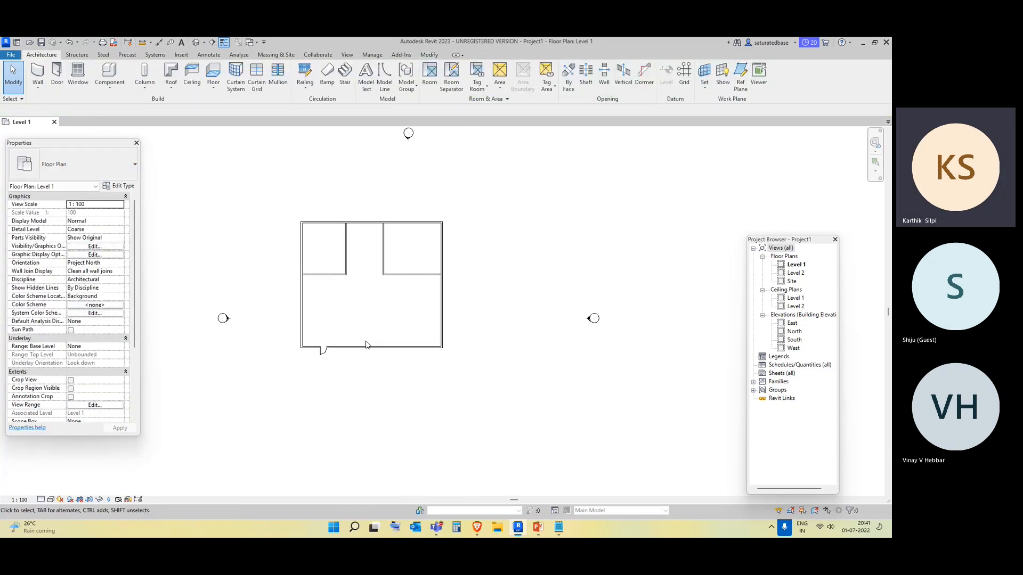
scroll(334, 356, "up", 3)
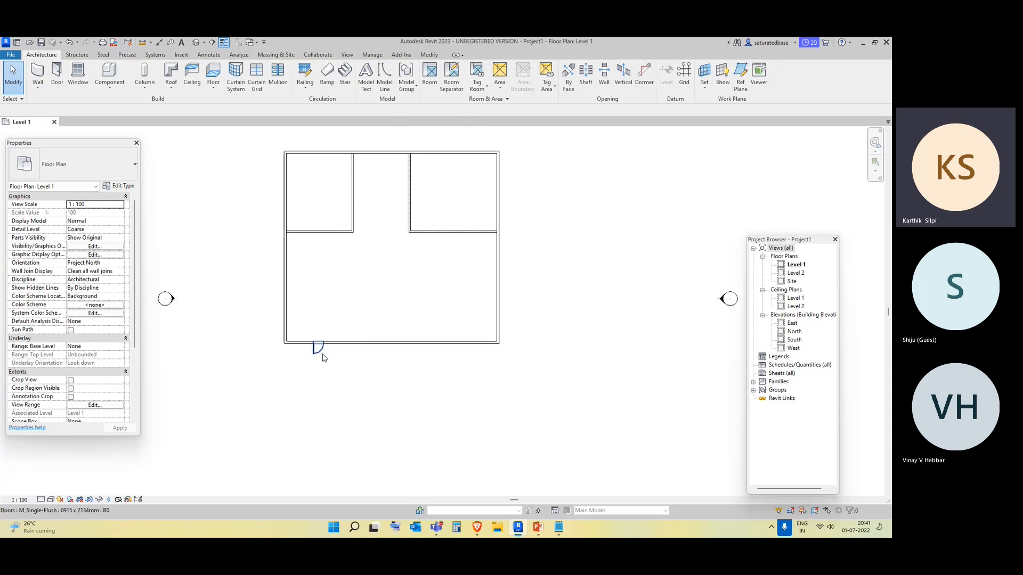
left_click(323, 357)
left_click(178, 162)
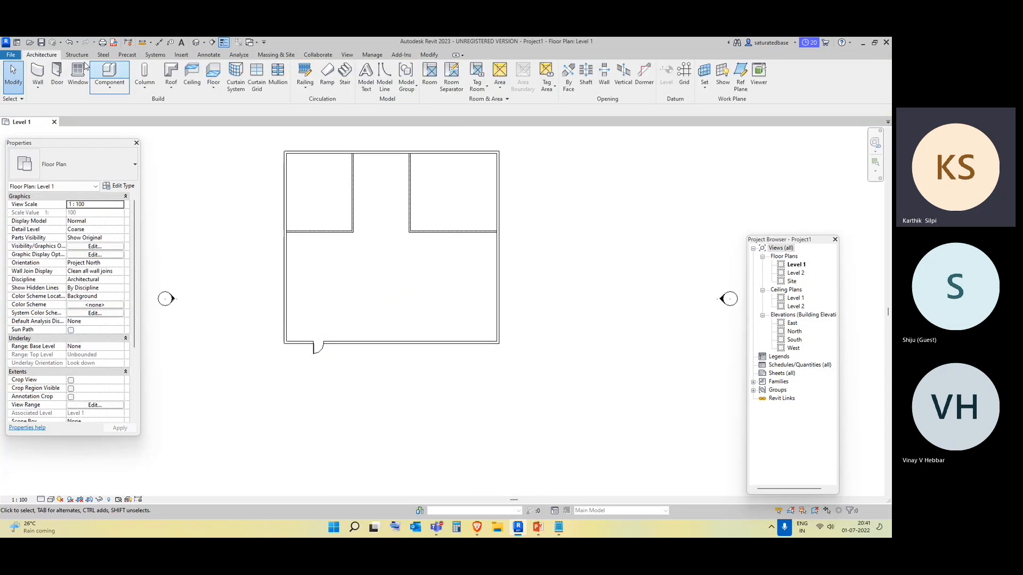
left_click(180, 56)
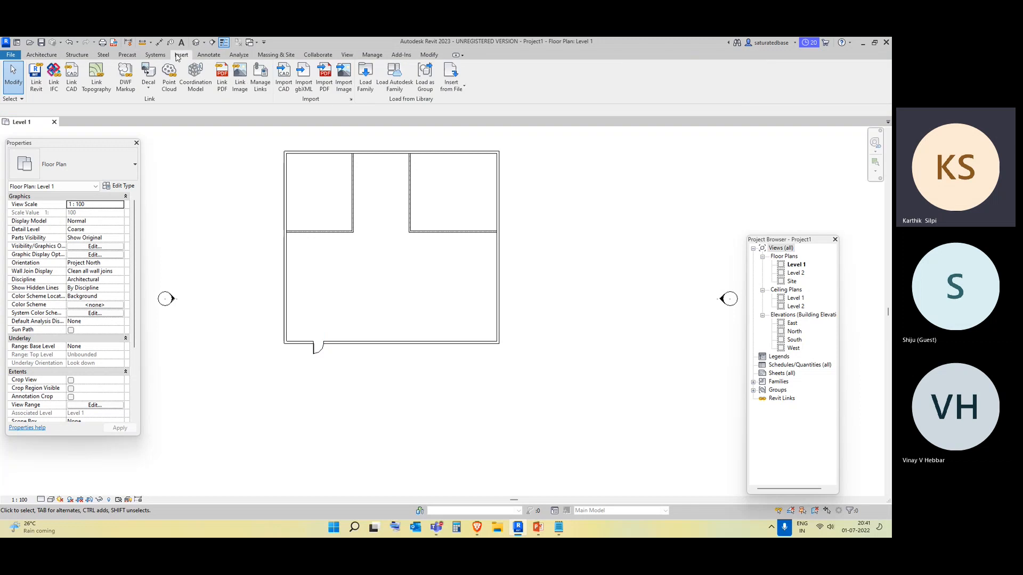
left_click(366, 75)
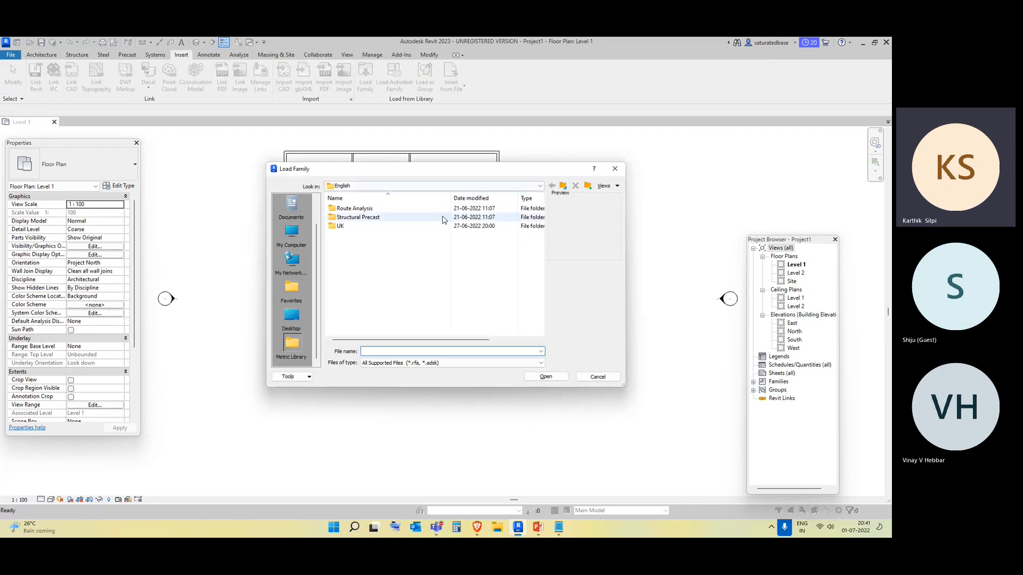
double_click(380, 230)
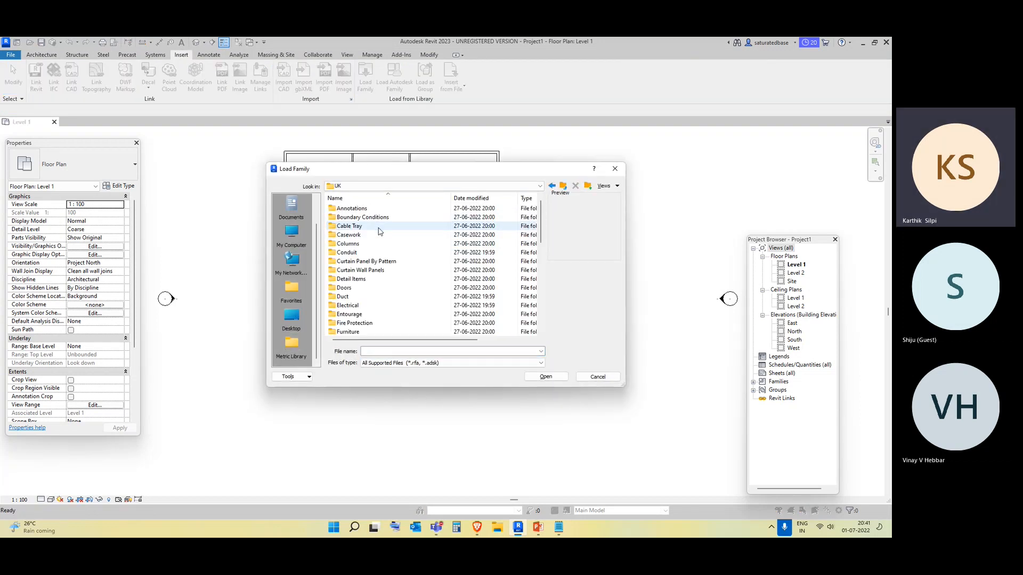
double_click(380, 289)
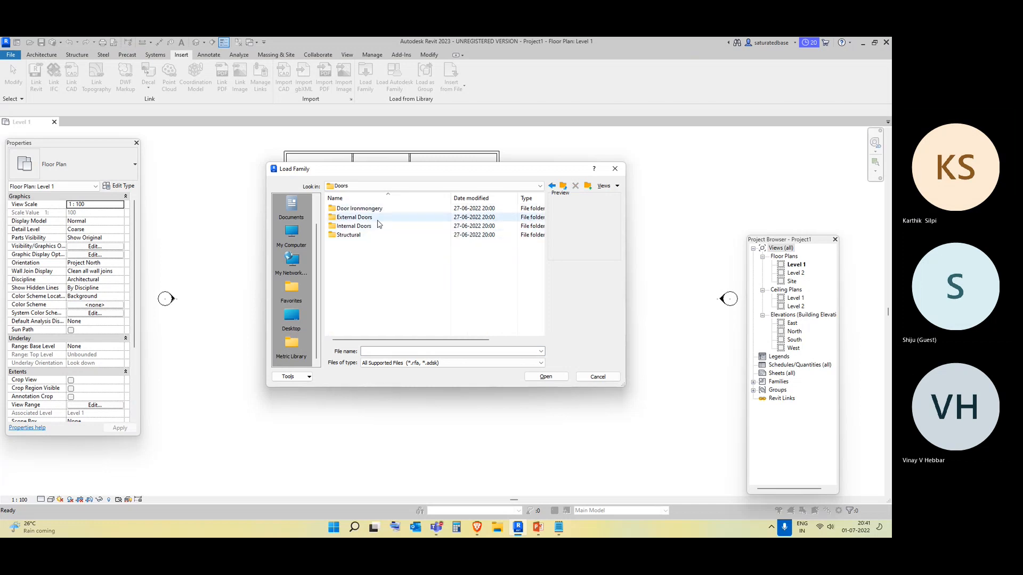
double_click(382, 218)
left_click(381, 227)
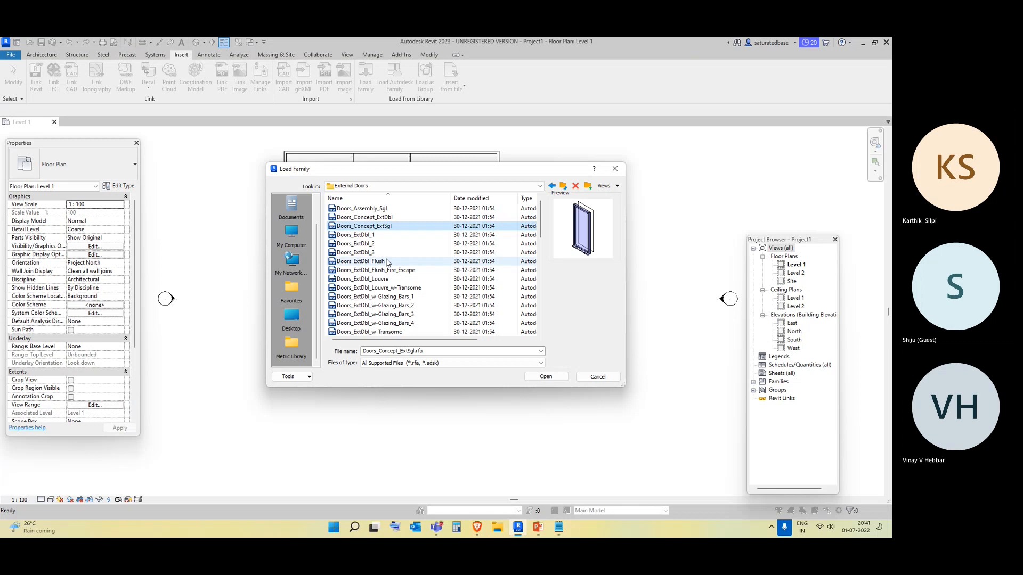
left_click(373, 235)
left_click(381, 244)
left_click(378, 235)
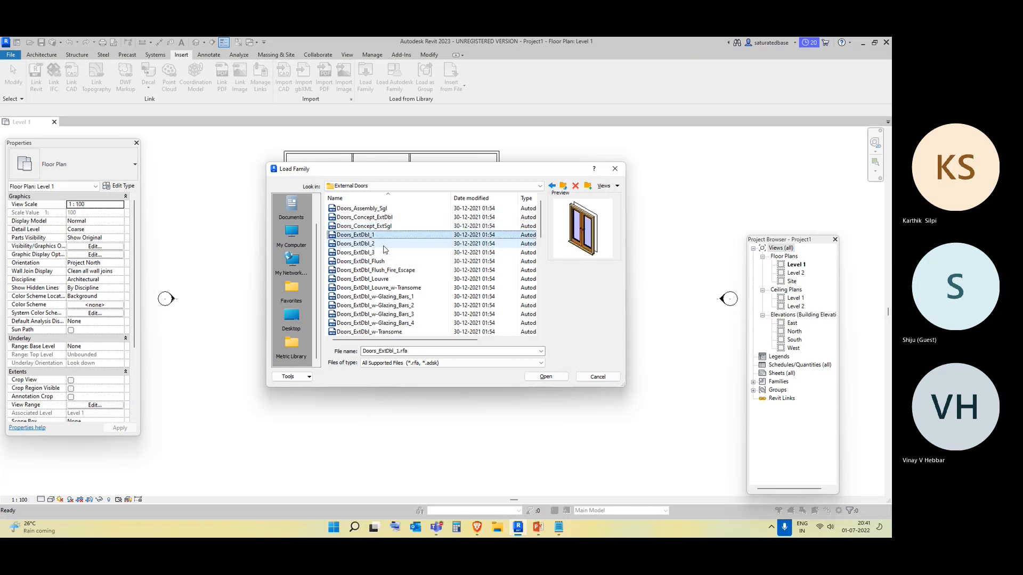
left_click(543, 377)
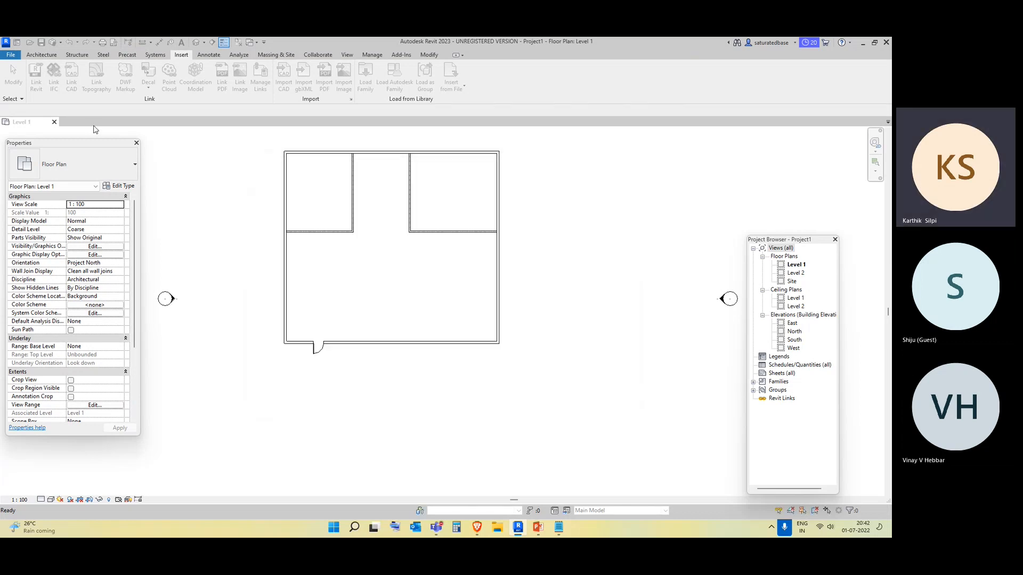
left_click(42, 54)
left_click(54, 74)
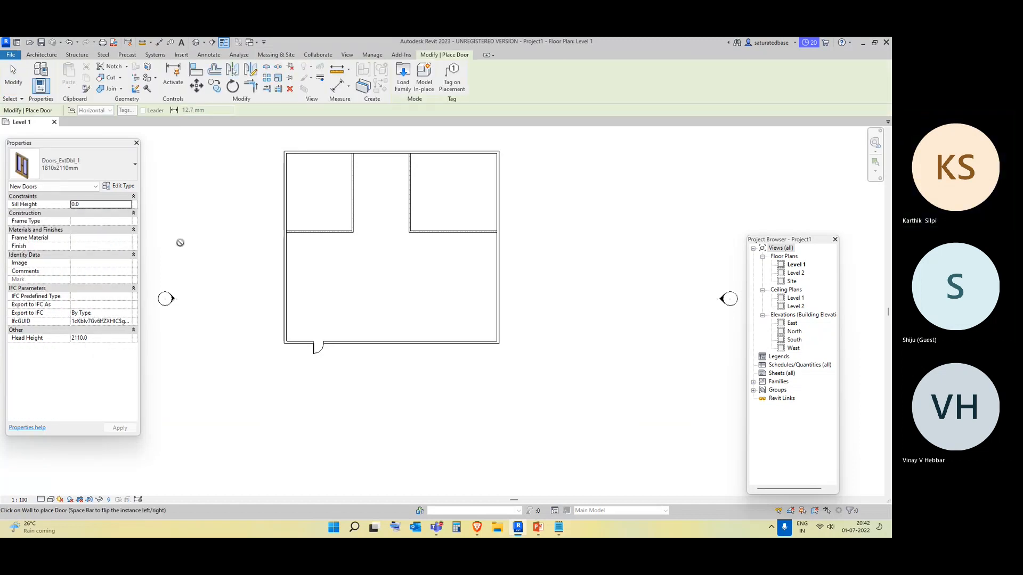
key("Escape")
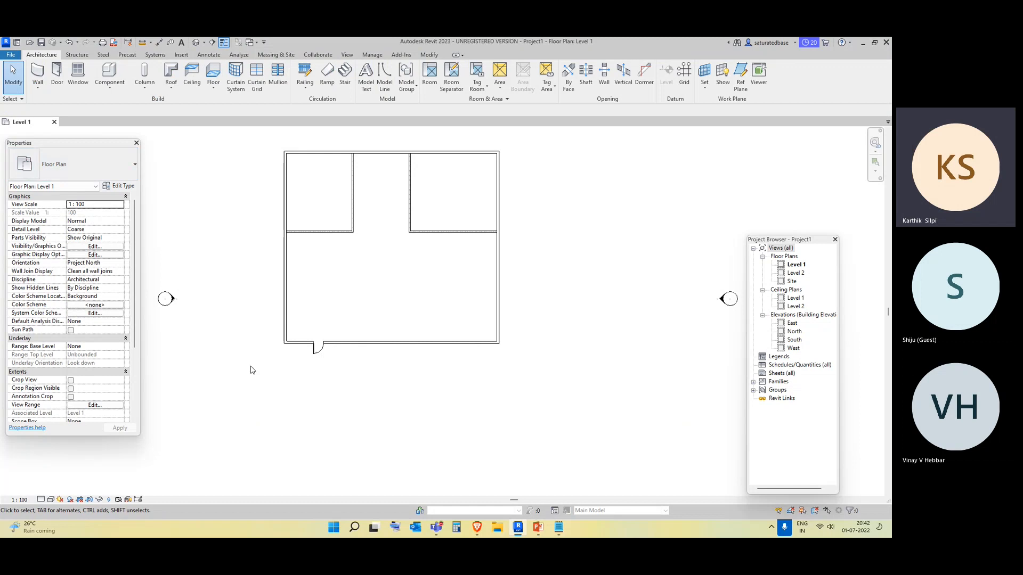
Swap the existing single-flush door to the Doors_ExtDbl_1 1810x2110mm type.
left_click(322, 359)
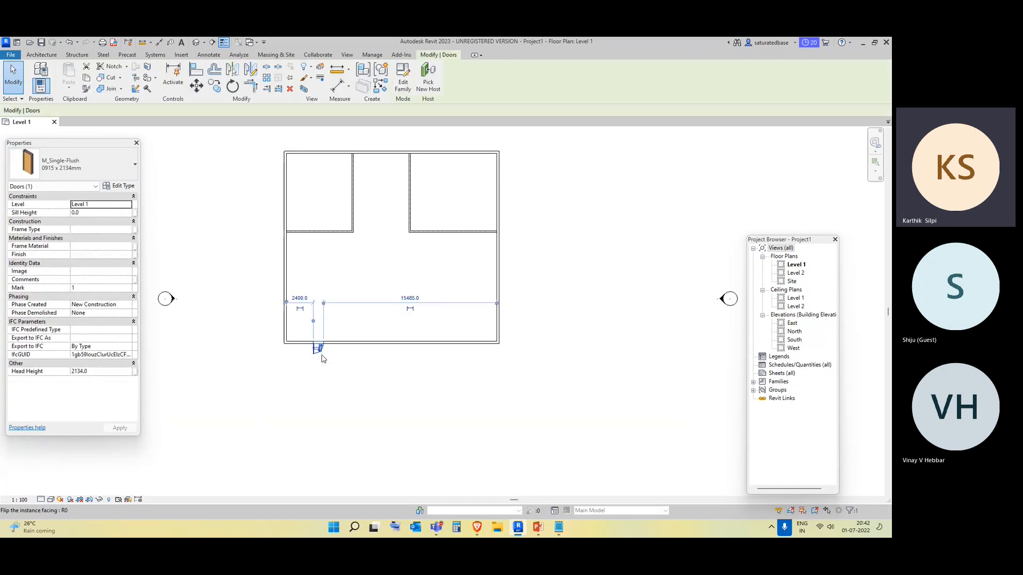
left_click(95, 179)
left_click(83, 228)
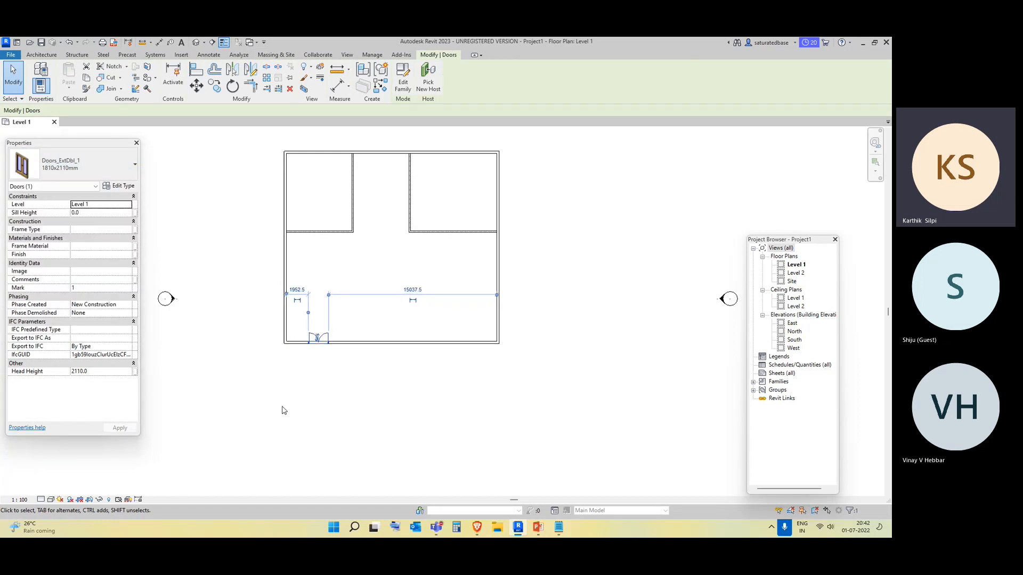
key("Escape")
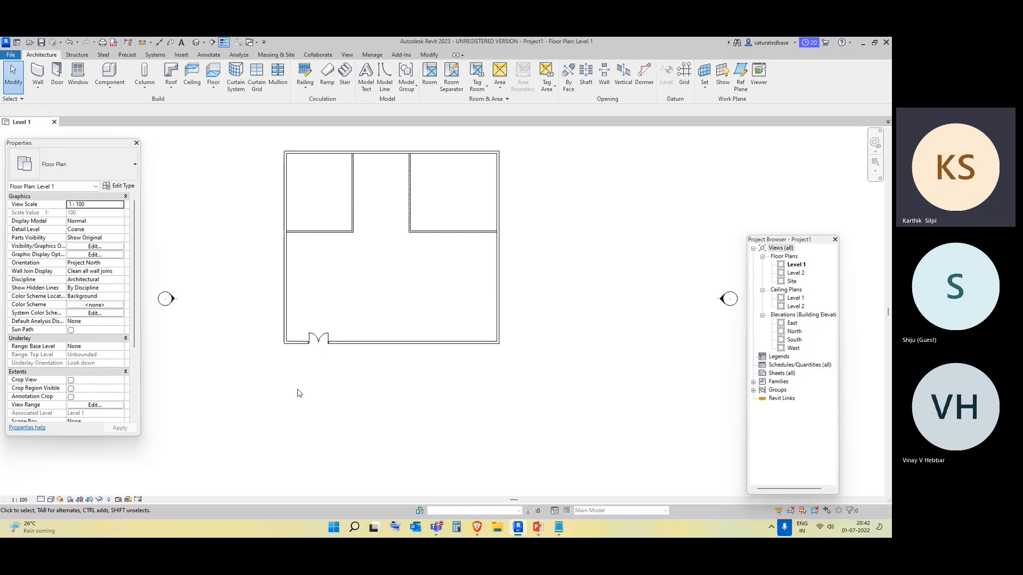
scroll(298, 392, "up", 3)
left_click(348, 293)
scroll(349, 368, "down", 4)
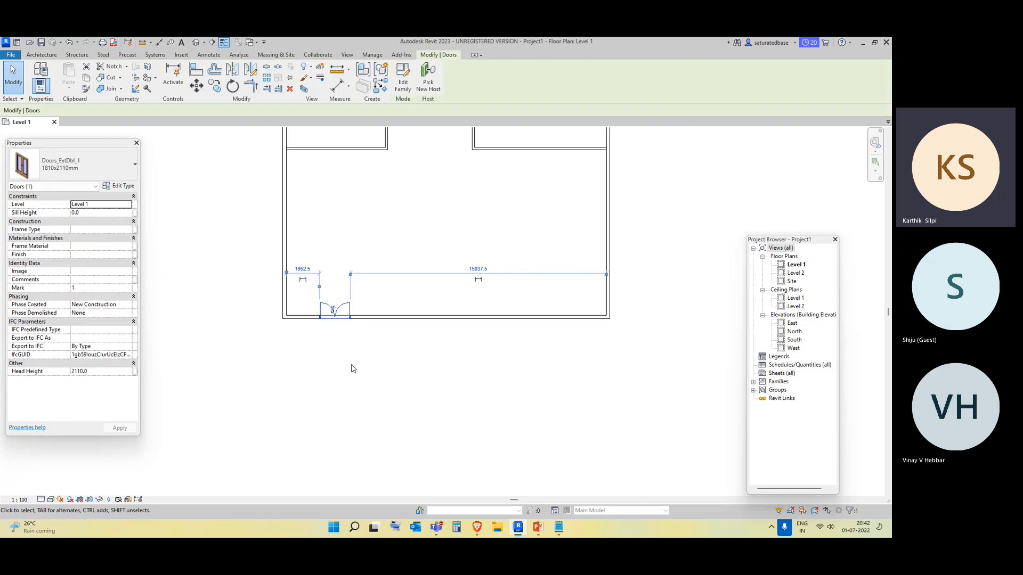
left_click(184, 243)
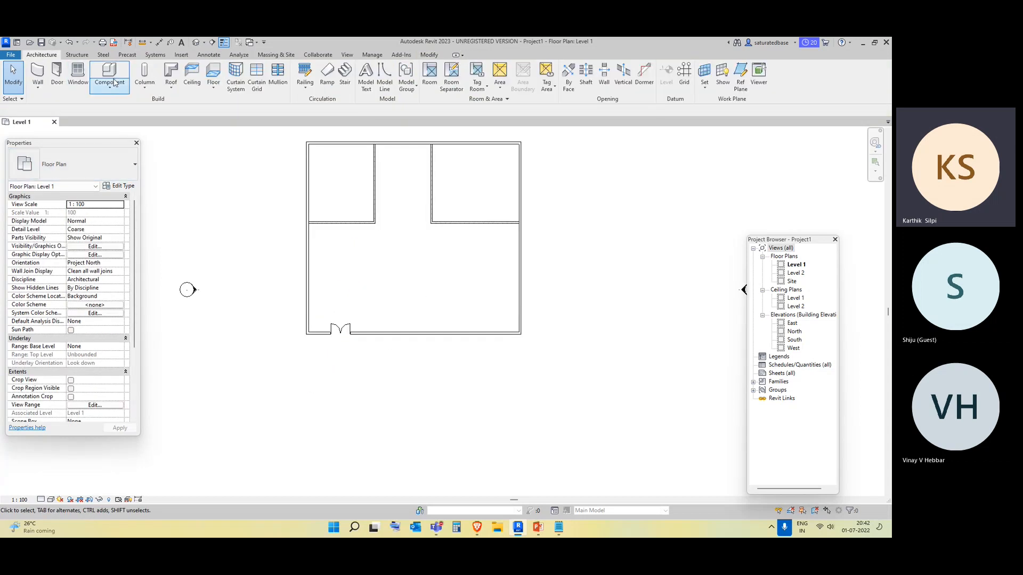
Place an M_Single-Flush 0915 x 2134mm door in the top-left room's partition wall near its inner corner.
left_click(57, 85)
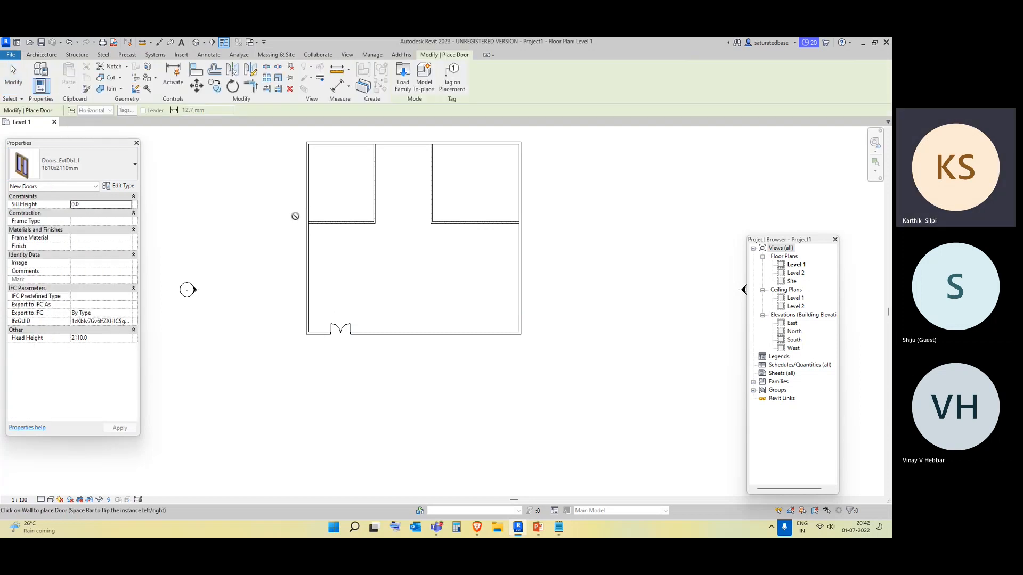
left_click(74, 164)
left_click(58, 256)
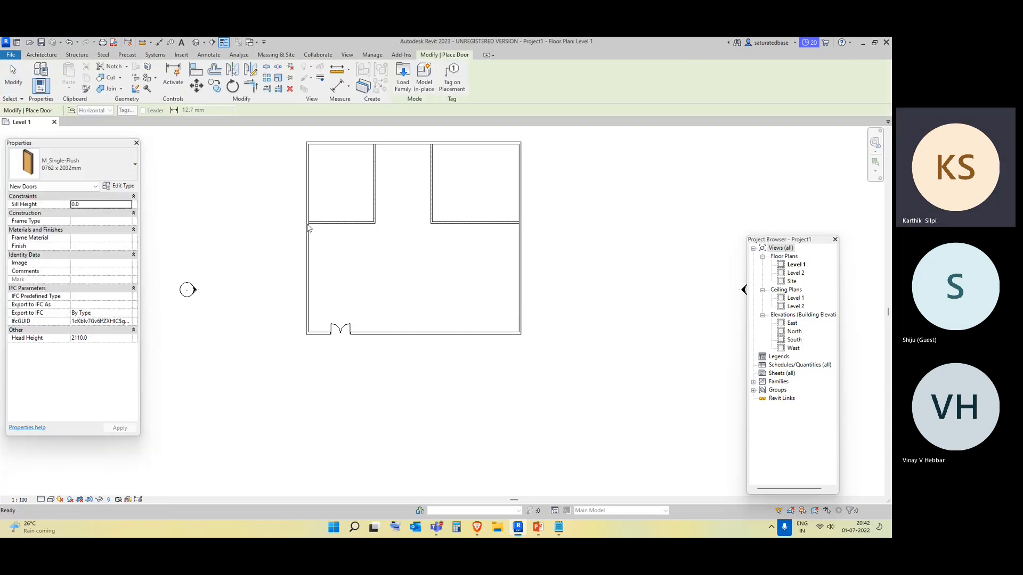
left_click(74, 164)
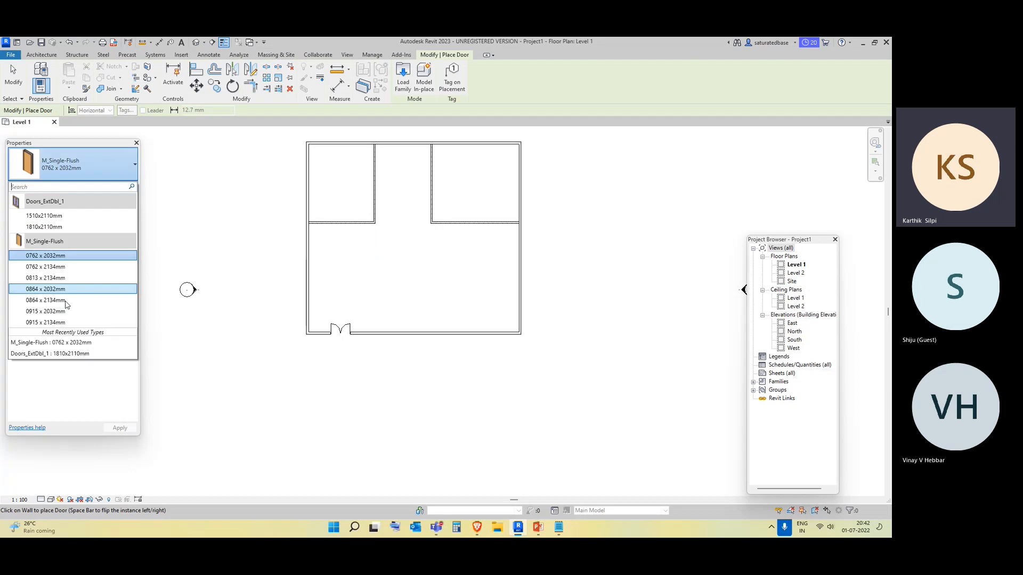
left_click(53, 323)
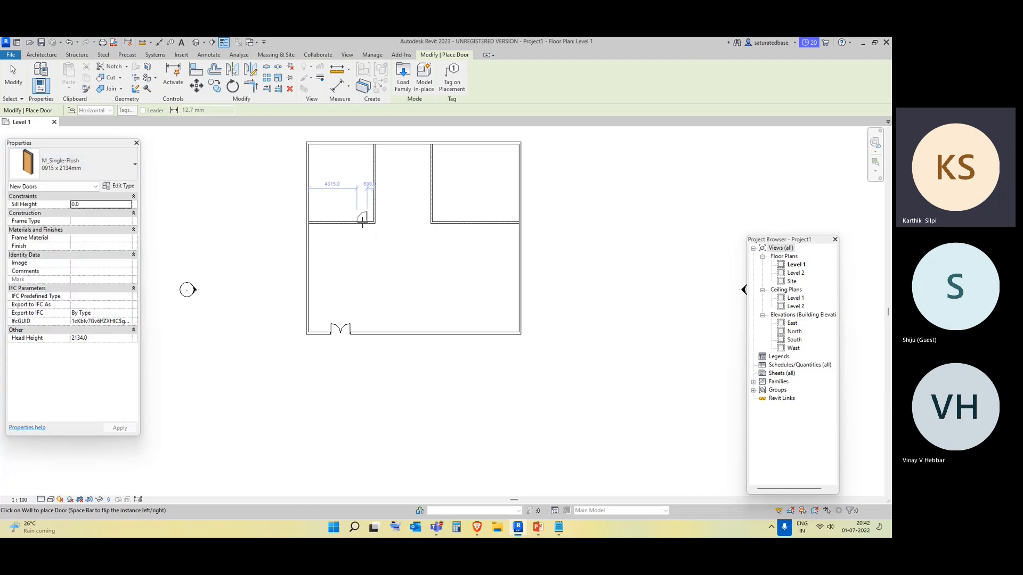
left_click(362, 223)
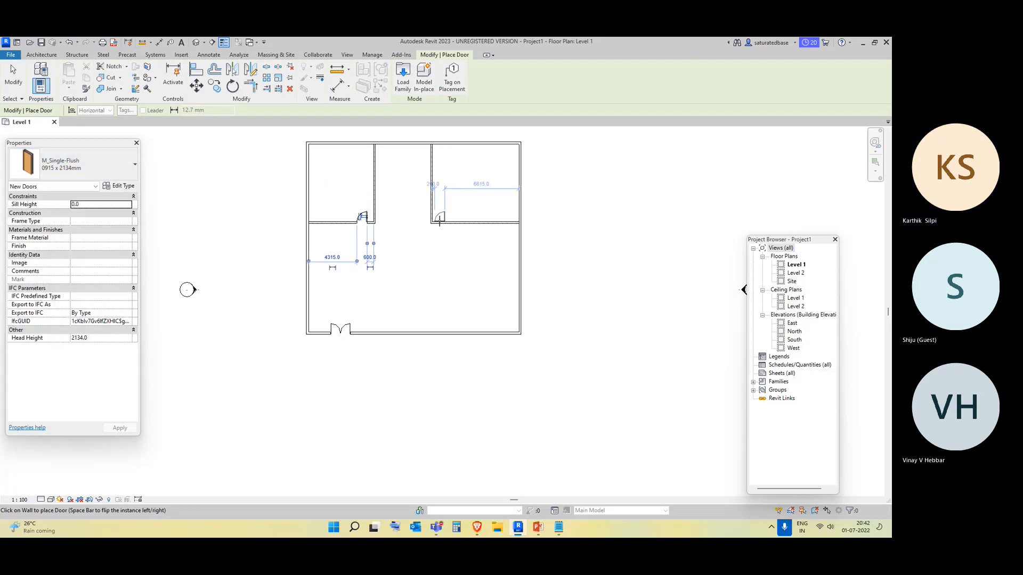
Place a second M_Single-Flush 0915 x 2134mm door in the top-right room's partition wall near its corner.
scroll(440, 221, "up", 3)
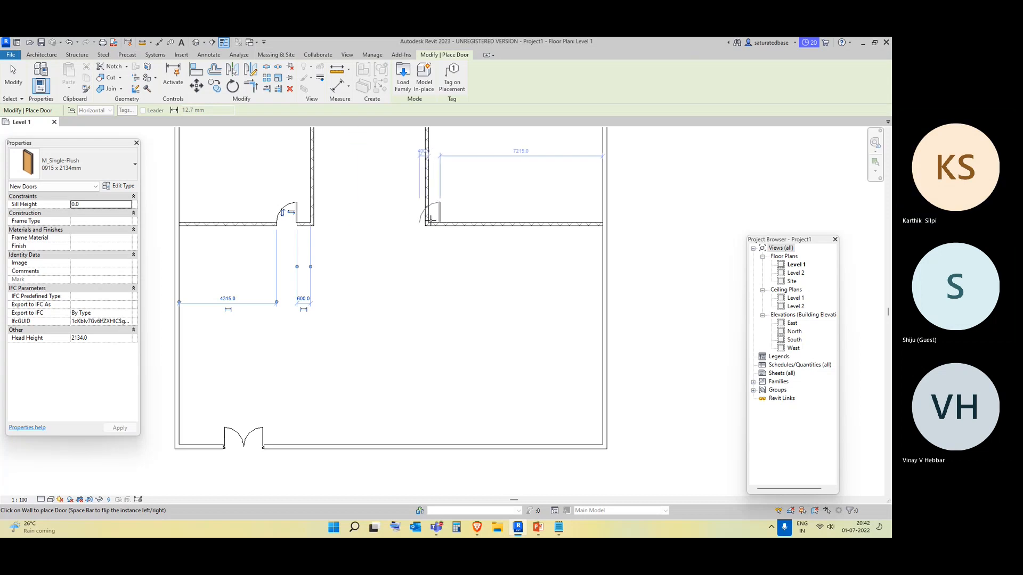
left_click(431, 220)
key("Escape")
key("Escape")
Select the top-right room's door and nudge it to the right, away from the wall corner.
left_click(441, 211)
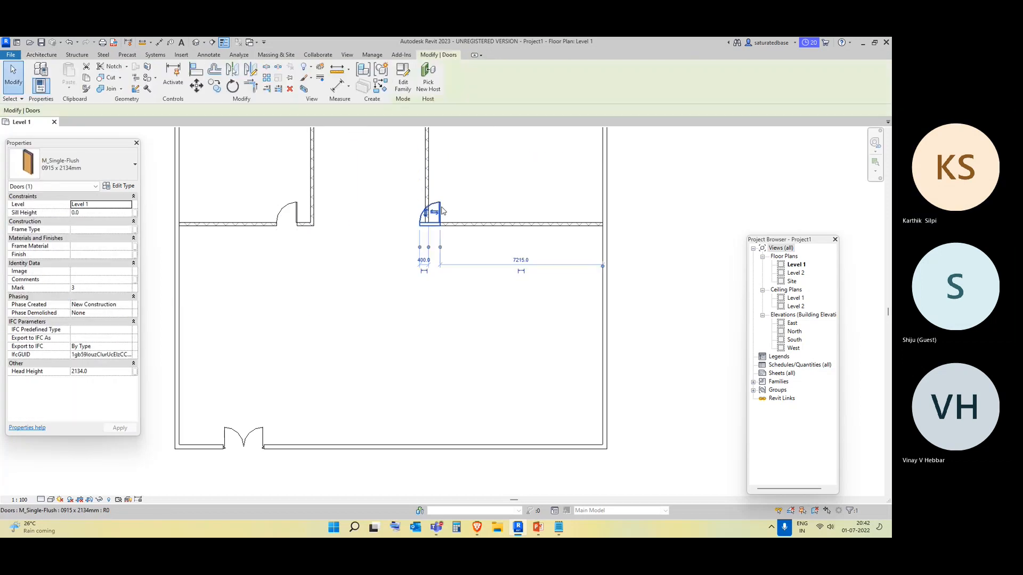
left_click(435, 212)
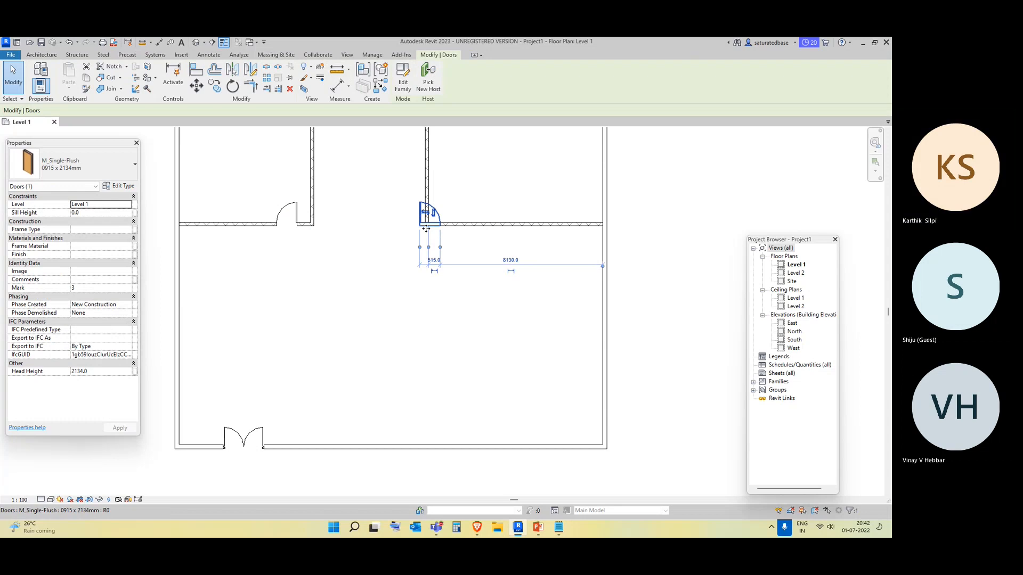
key("Right")
key("Right")
key("Right")
key("Right")
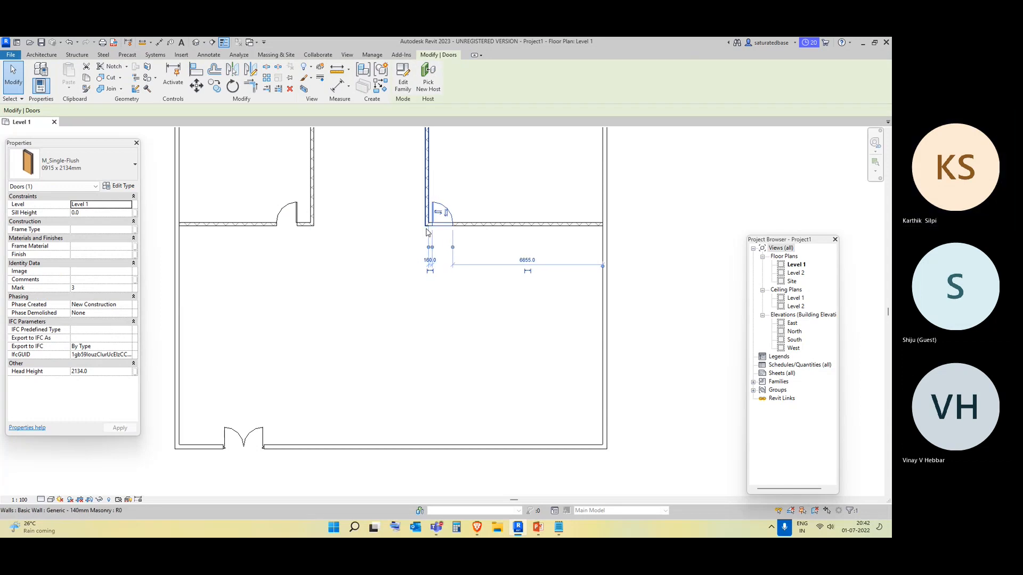
key("Right")
key("Right")
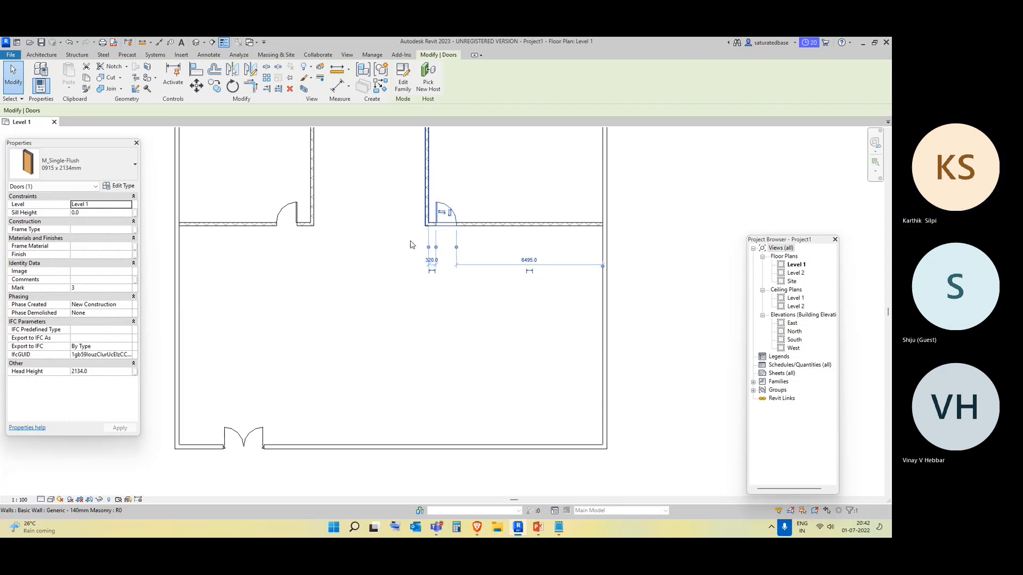
key("Escape")
Place two M_Window-Double-Hung 750 x 1200mm windows in the left exterior wall of the large room.
scroll(359, 312, "down", 3)
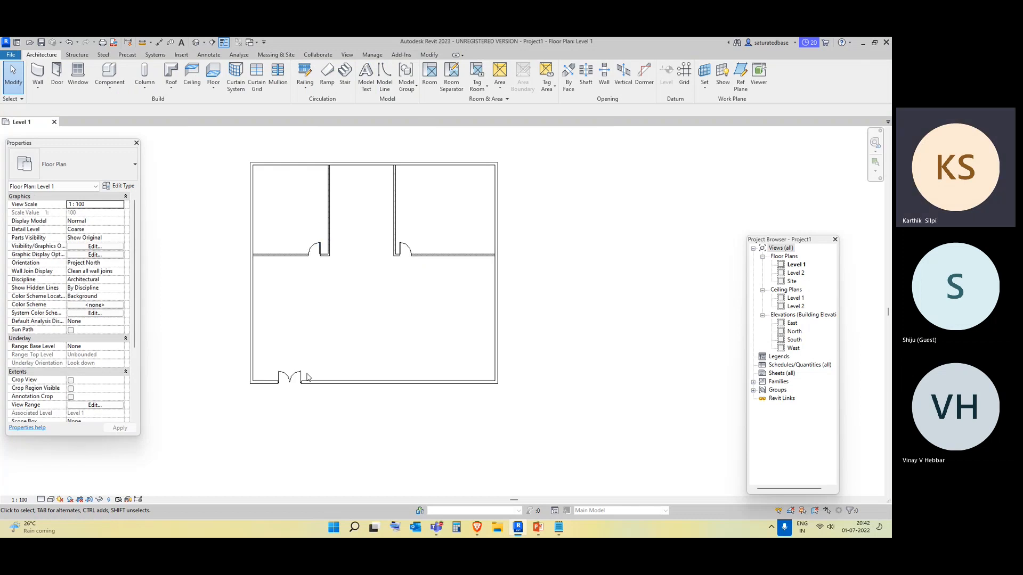
left_click(75, 74)
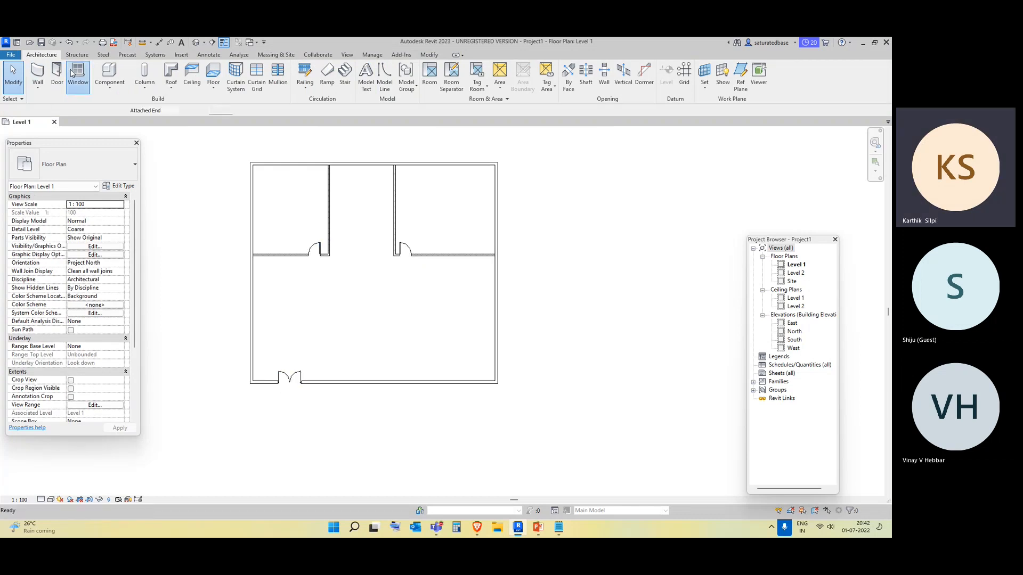
left_click(69, 168)
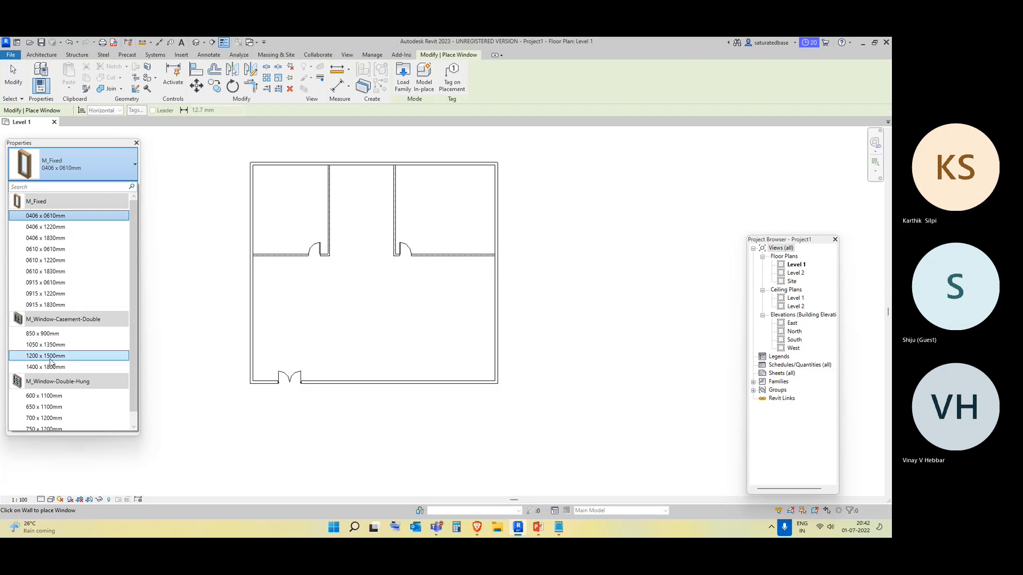
left_click(59, 397)
scroll(261, 357, "up", 1)
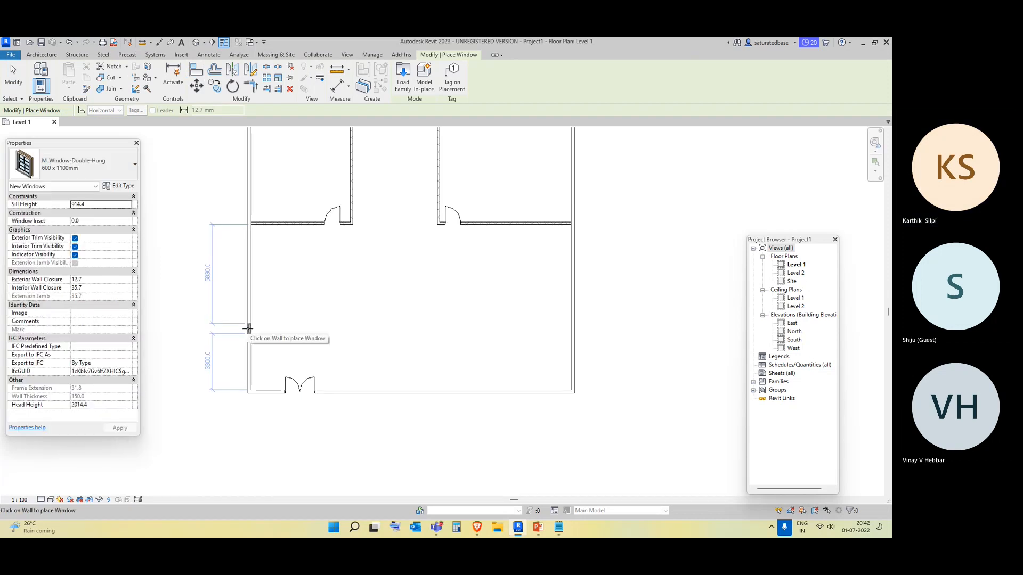
left_click(59, 169)
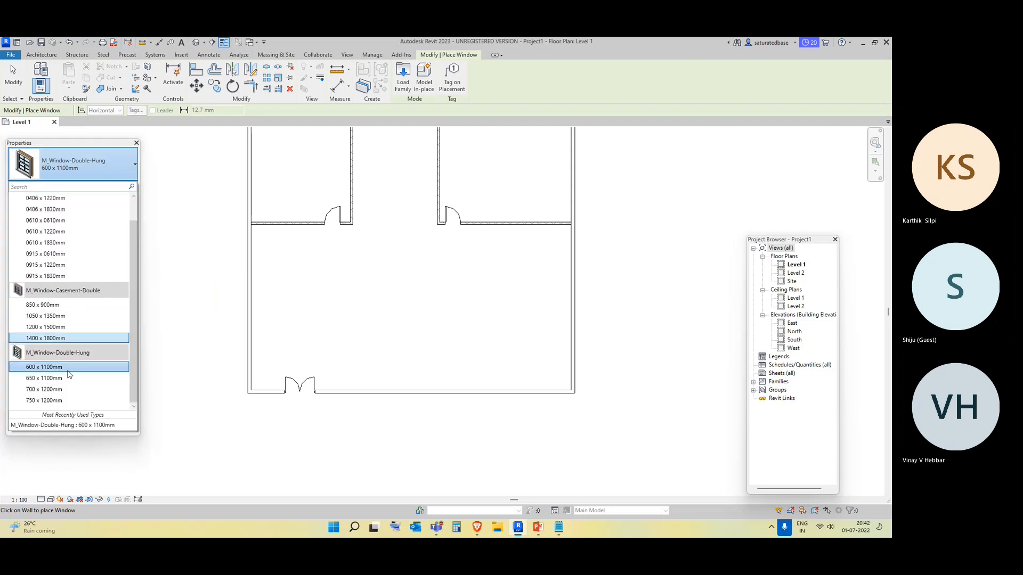
left_click(65, 403)
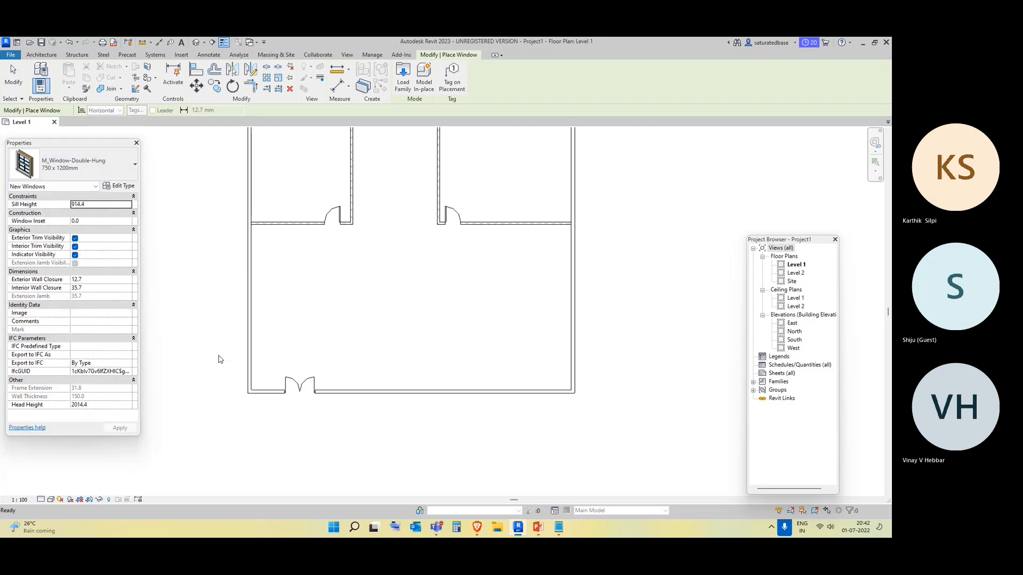
left_click(249, 334)
left_click(249, 287)
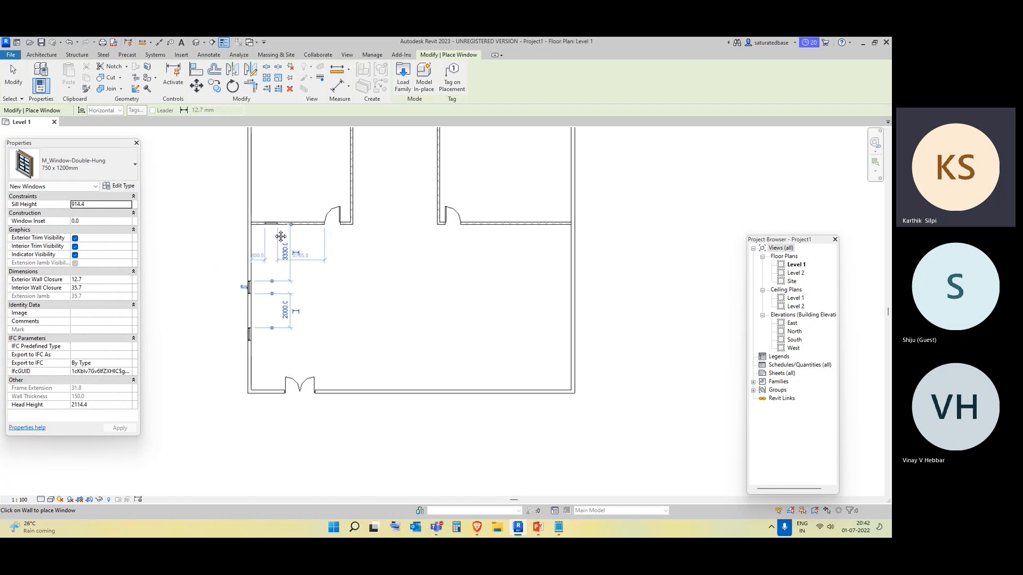
Place two more 750 x 1200mm double-hung windows in the top-left room's left and top exterior walls.
middle_click_drag(273, 225, 281, 358)
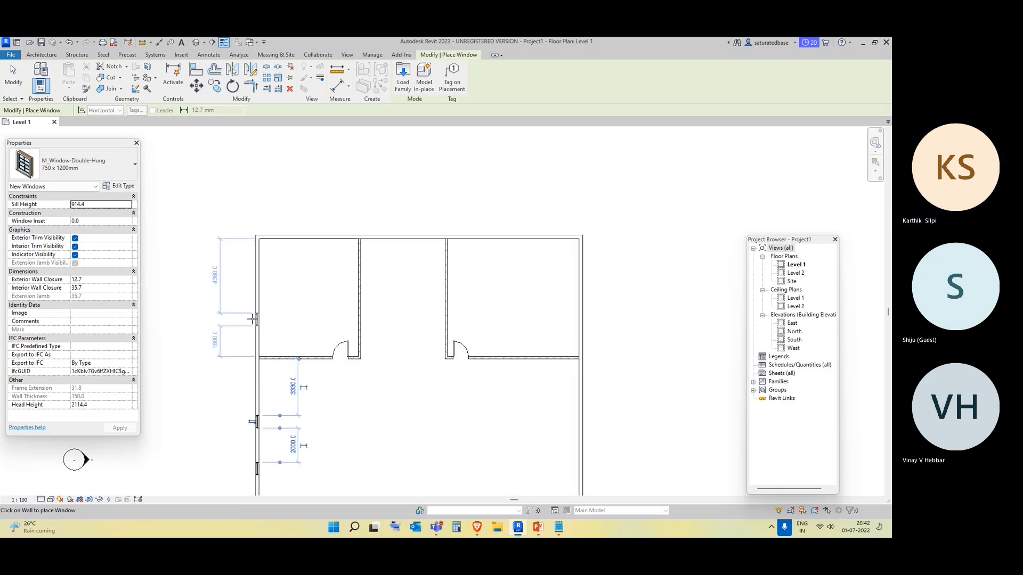
left_click(94, 158)
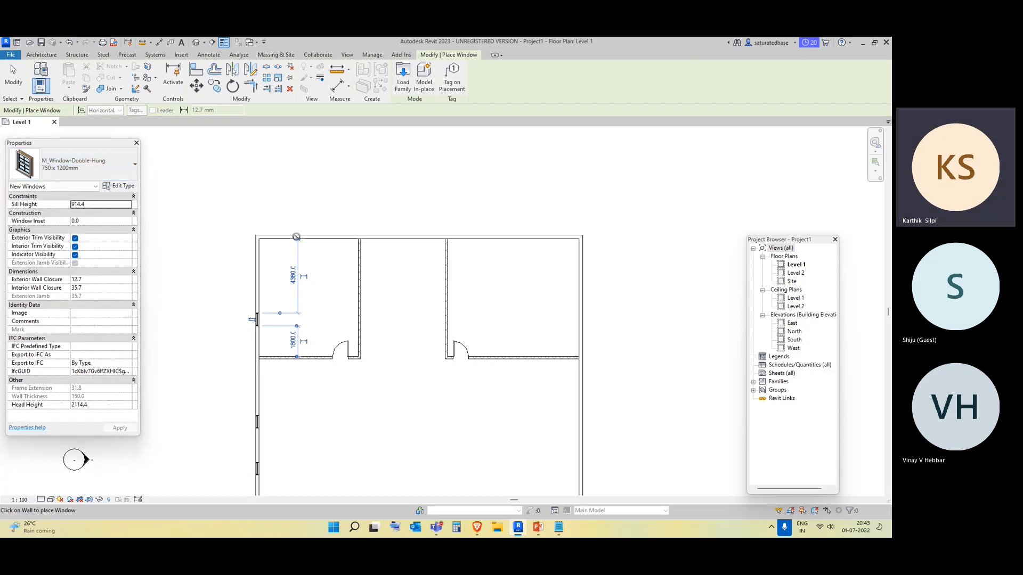
scroll(286, 237, "up", 2)
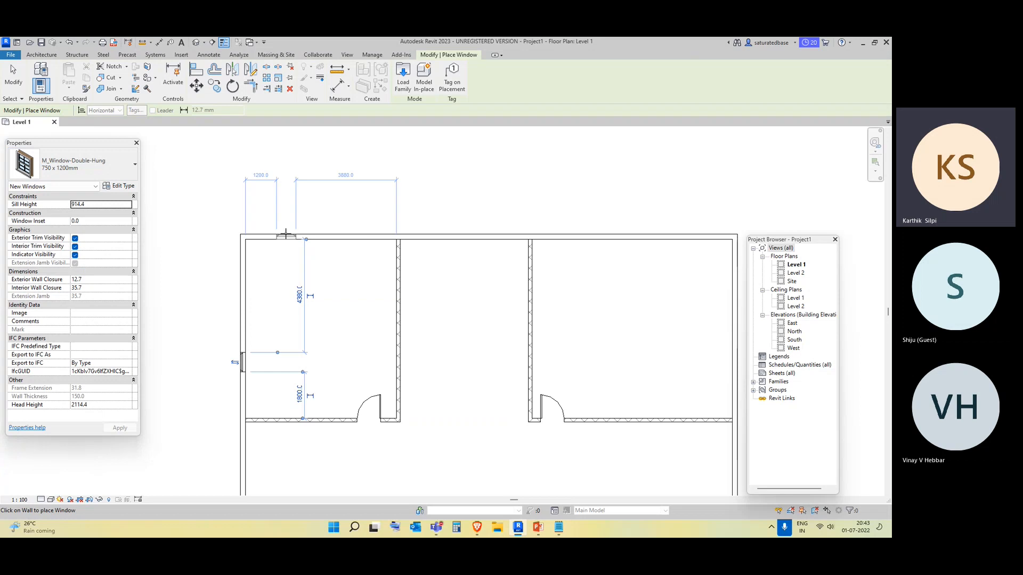
left_click(286, 235)
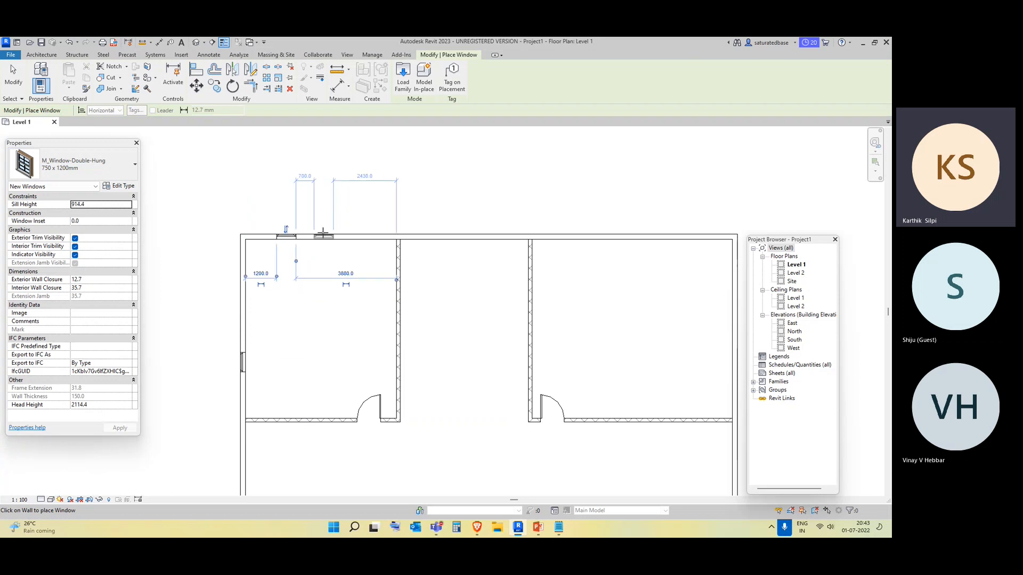
scroll(317, 234, "up", 2)
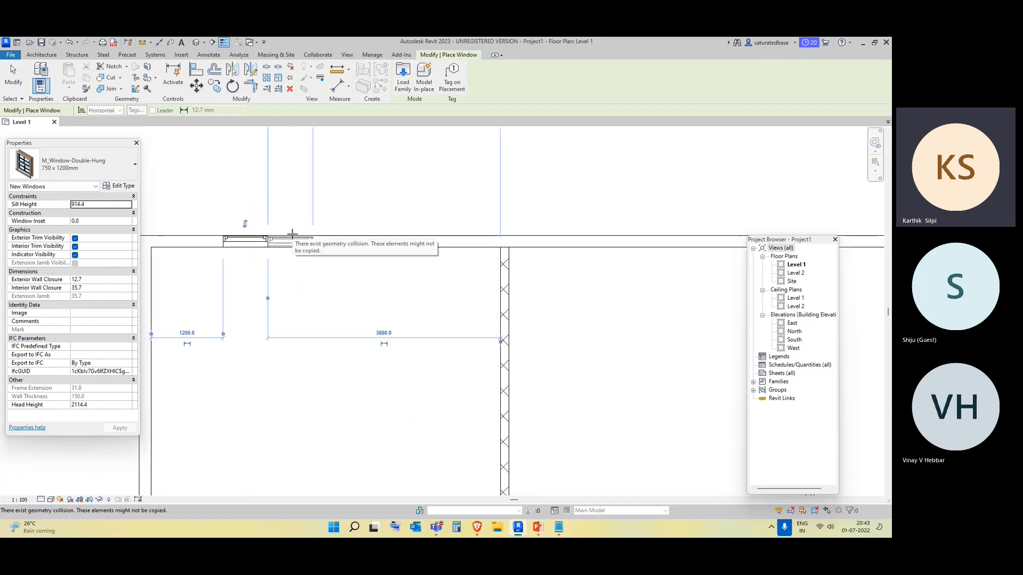
scroll(293, 233, "up", 2)
scroll(293, 234, "up", 1)
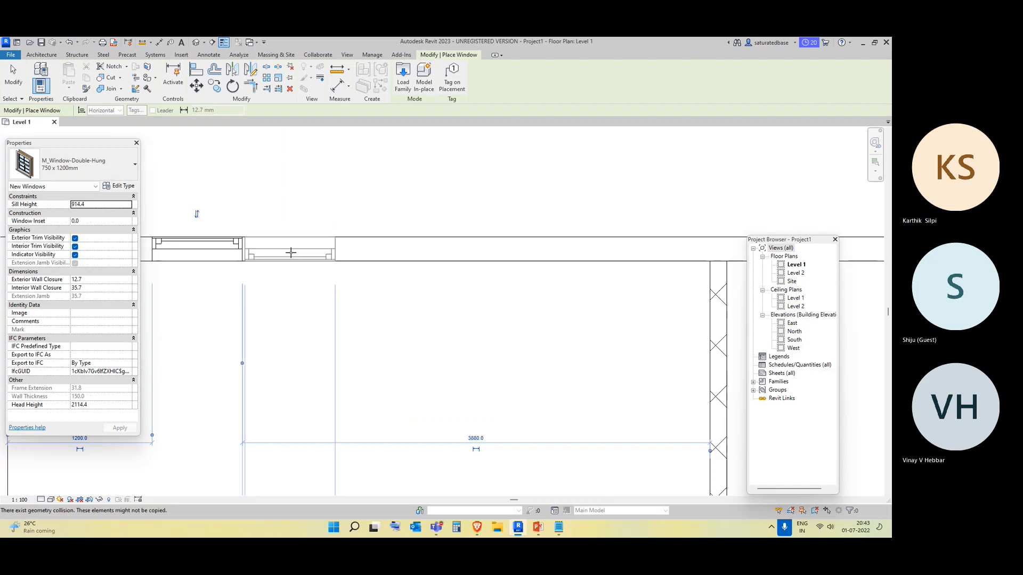
scroll(315, 299, "down", 4)
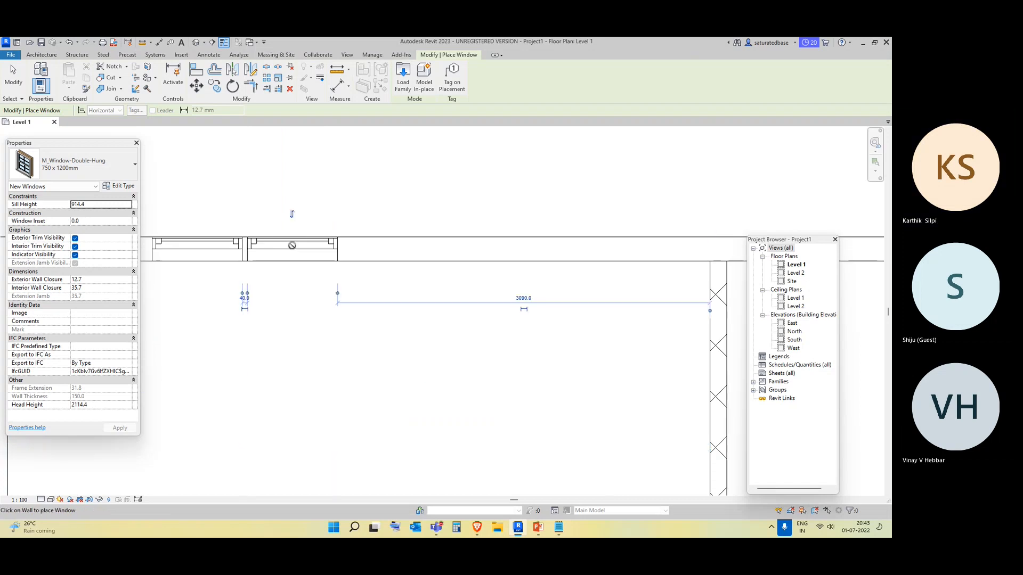
middle_click_drag(376, 359, 343, 315)
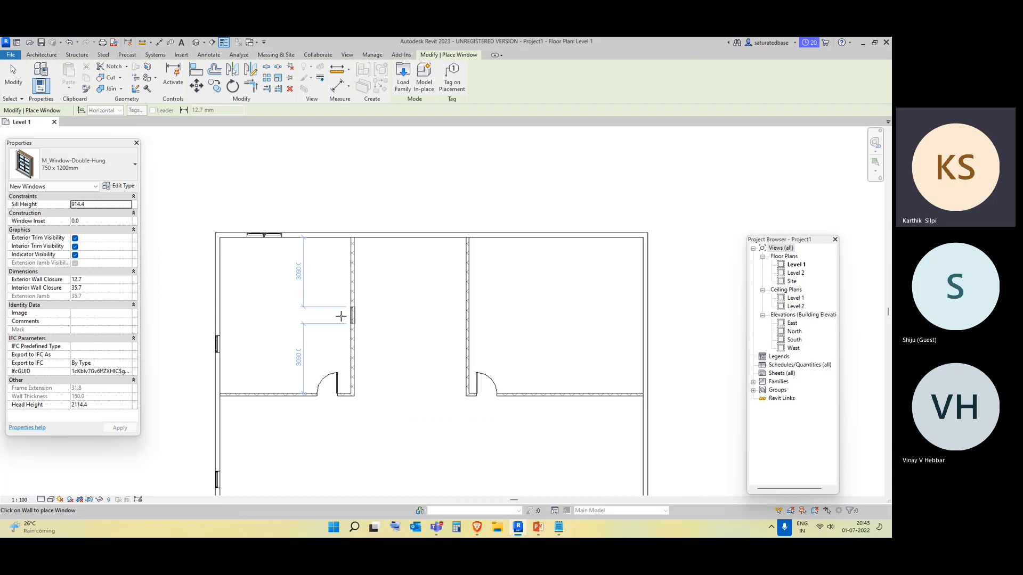
Place M_Window-Casement-Double 1400 x 1800mm windows in the top exterior wall of the corridor and the top-right room.
left_click(72, 165)
scroll(68, 255, "up", 2)
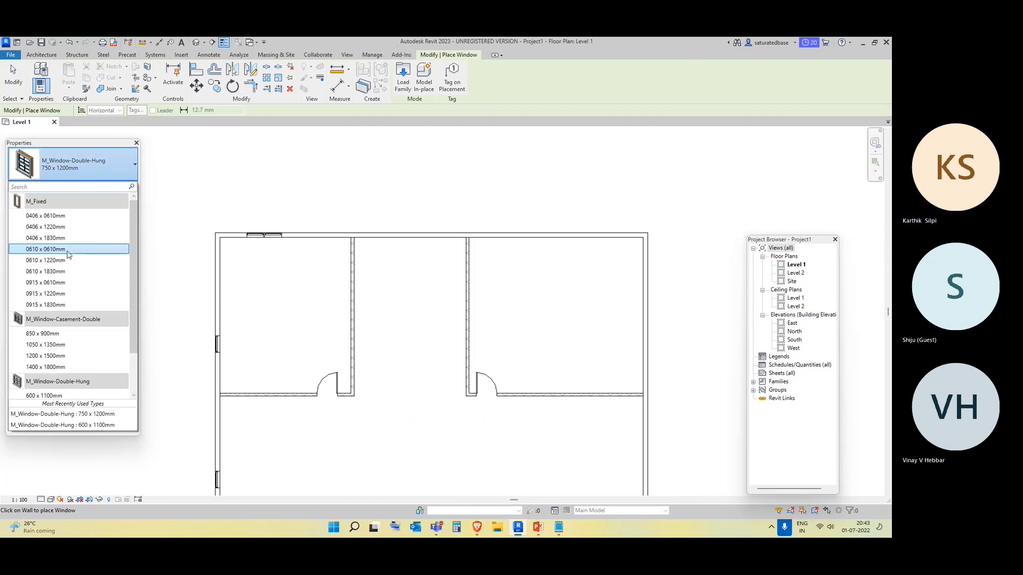
left_click(63, 368)
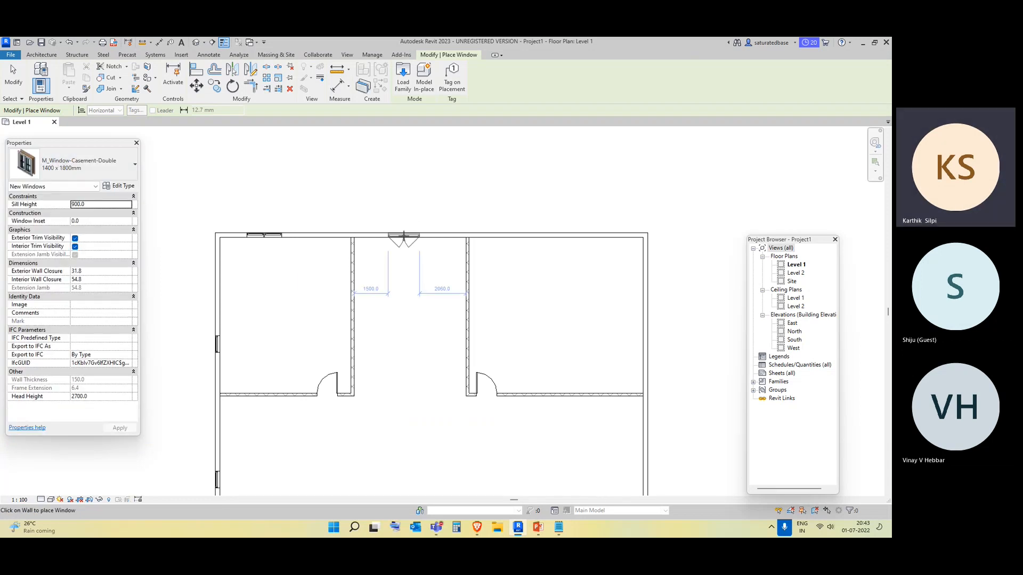
left_click(403, 235)
middle_click_drag(471, 303, 432, 226)
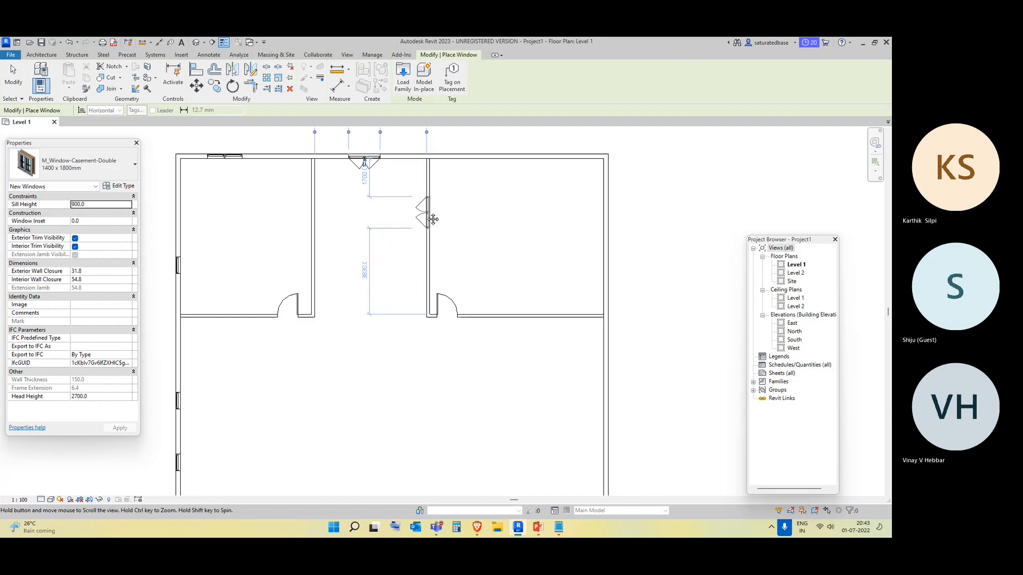
left_click(501, 157)
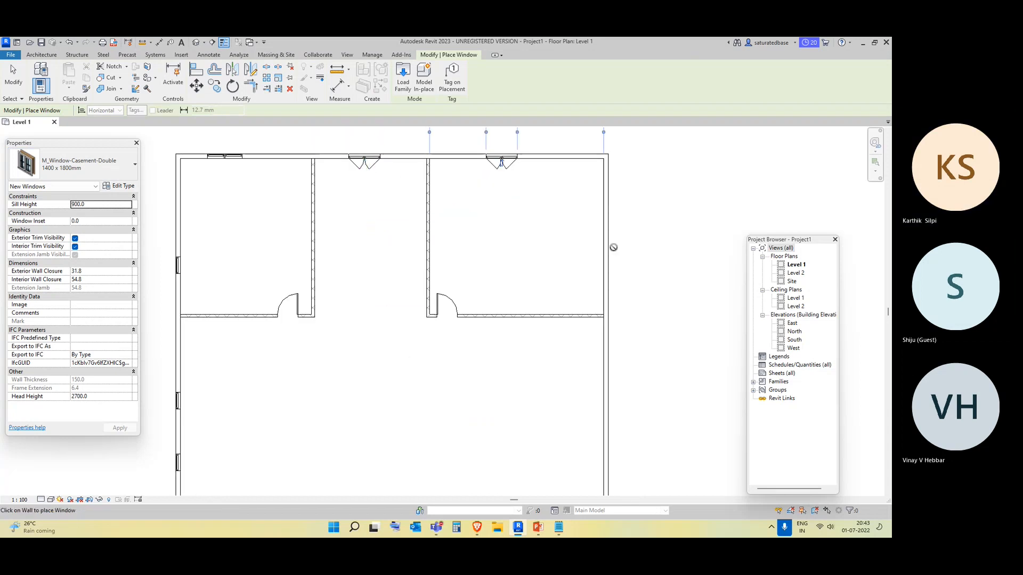
Place another M_Window-Casement-Double 1400 x 1800mm window in the right exterior wall of the large room.
scroll(499, 252, "down", 3)
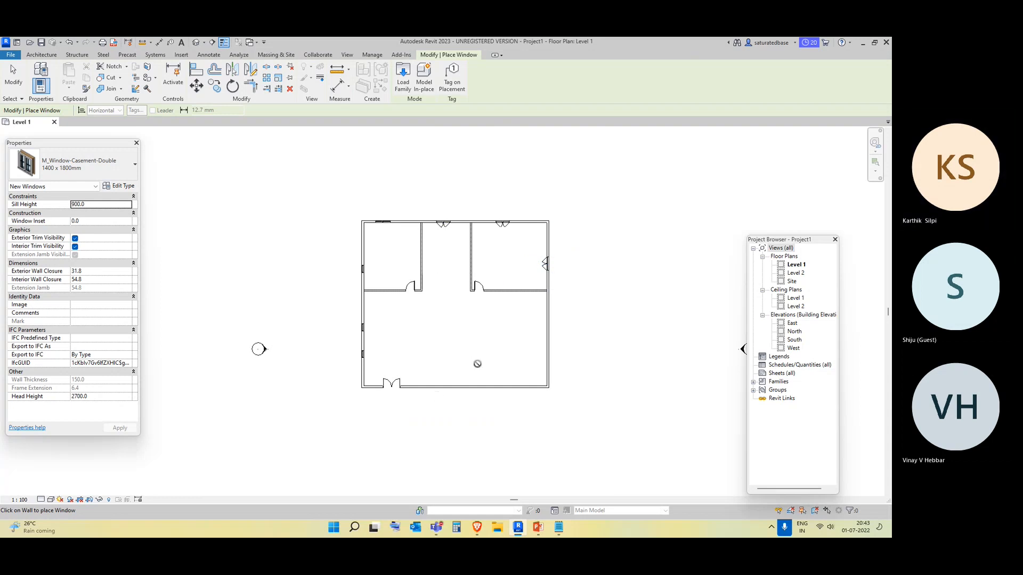
left_click(72, 164)
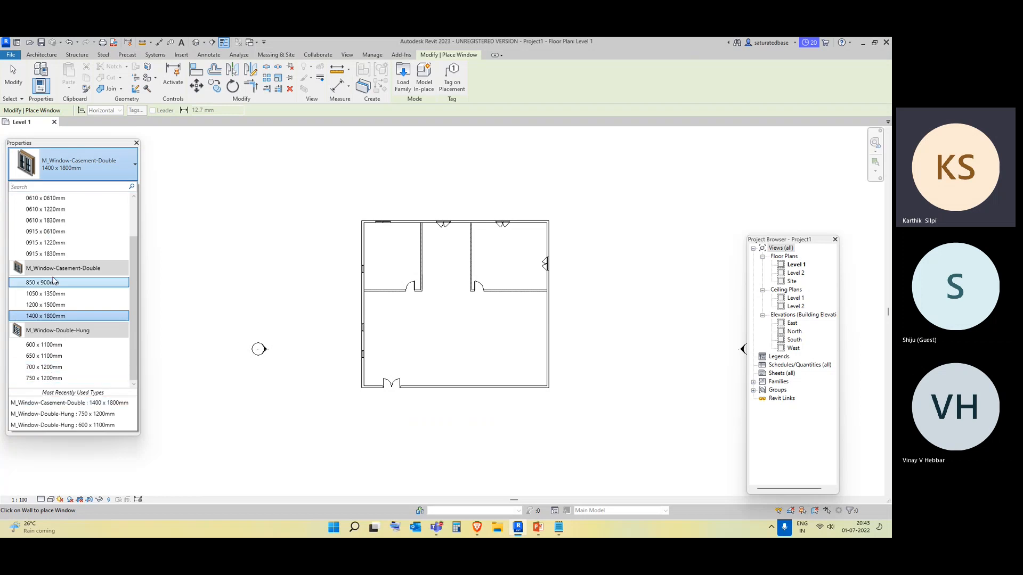
scroll(52, 281, "up", 2)
scroll(49, 329, "down", 2)
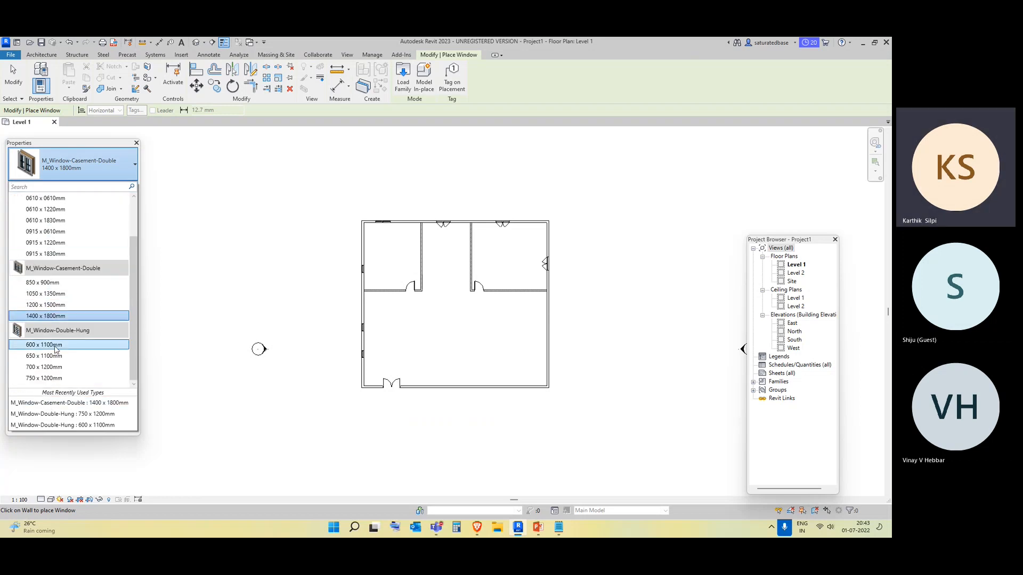
left_click(56, 382)
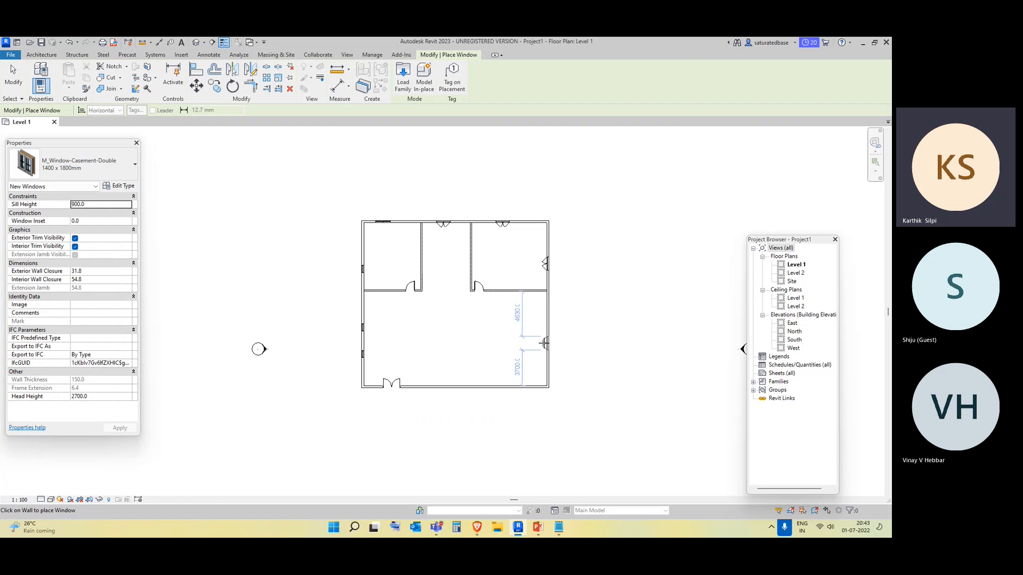
left_click(542, 344)
key("Escape")
key("Escape")
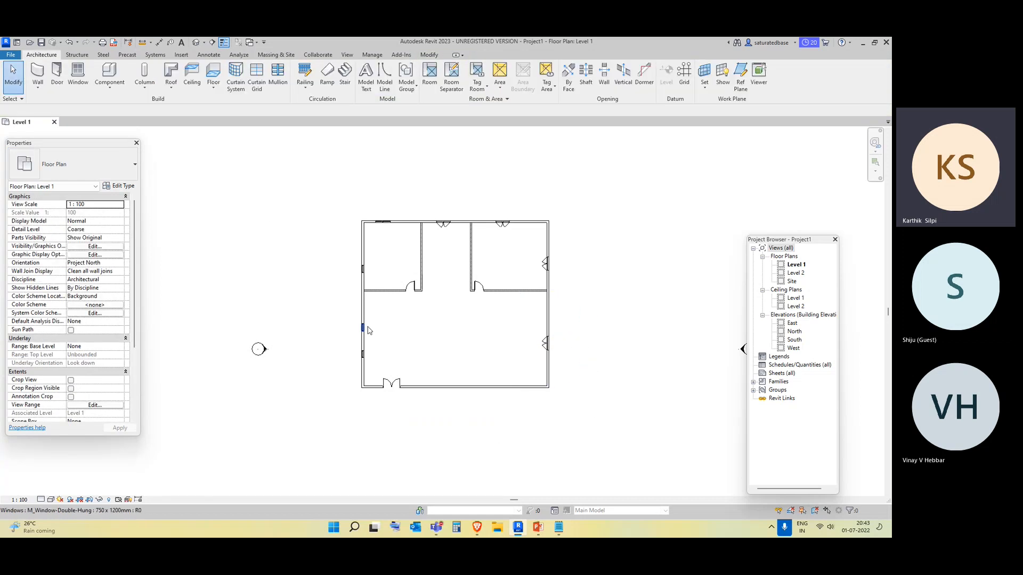
Open the default 3D view in a shaded visual style and orbit around the model to inspect it.
left_click(196, 42)
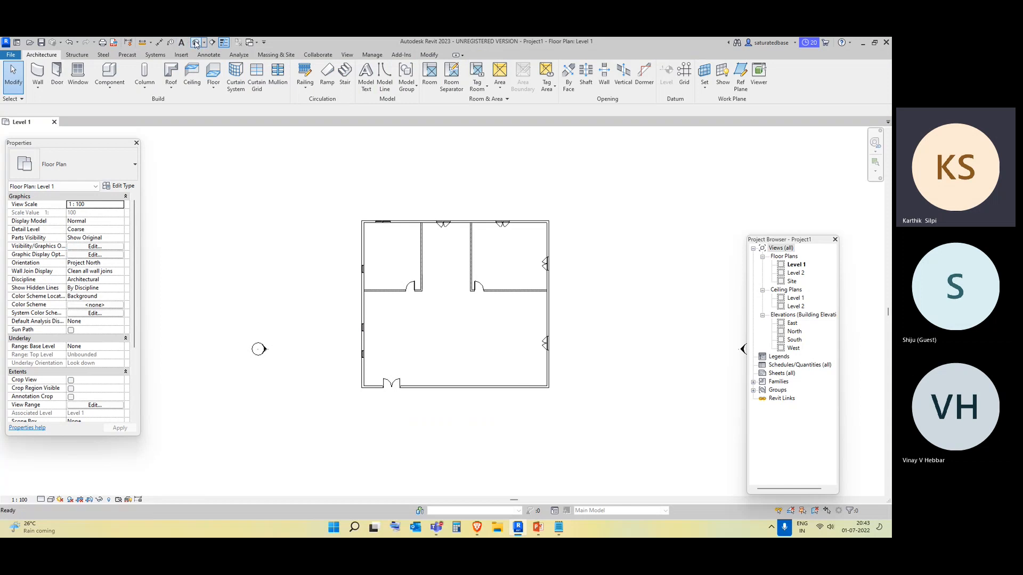
left_click(50, 501)
left_click(71, 489)
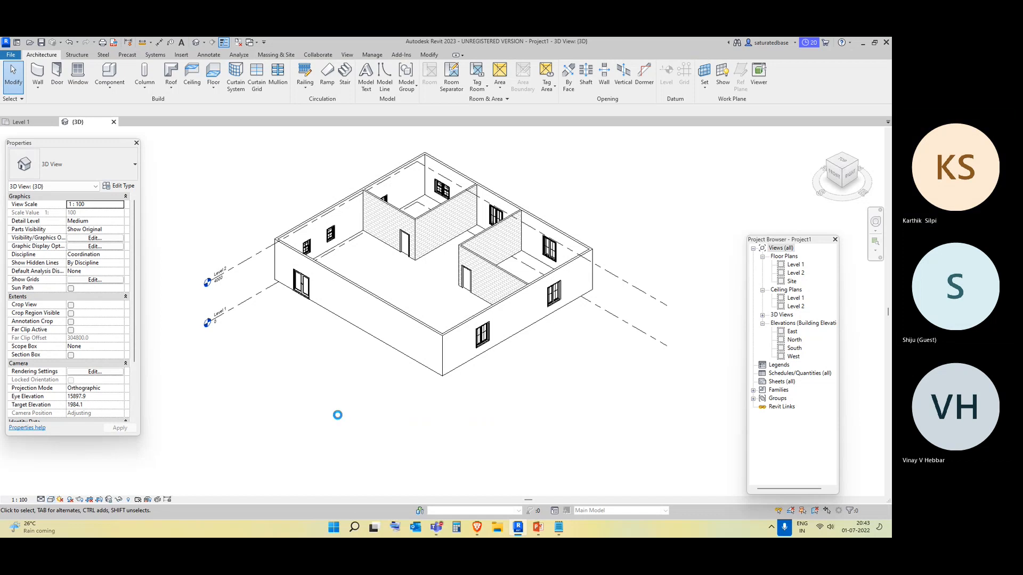
scroll(406, 335, "up", 3)
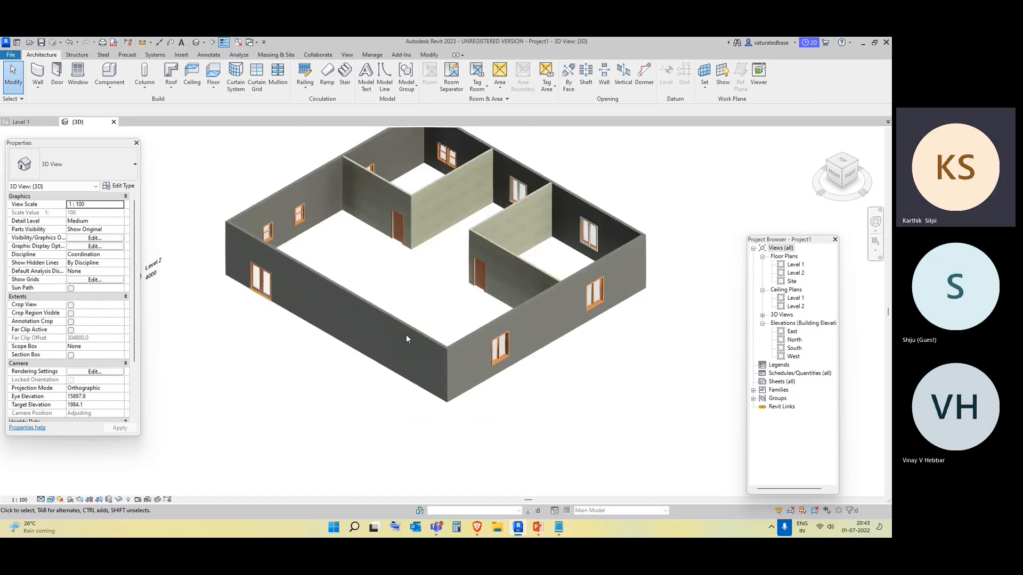
middle_click_drag(413, 414, 507, 426, "shift")
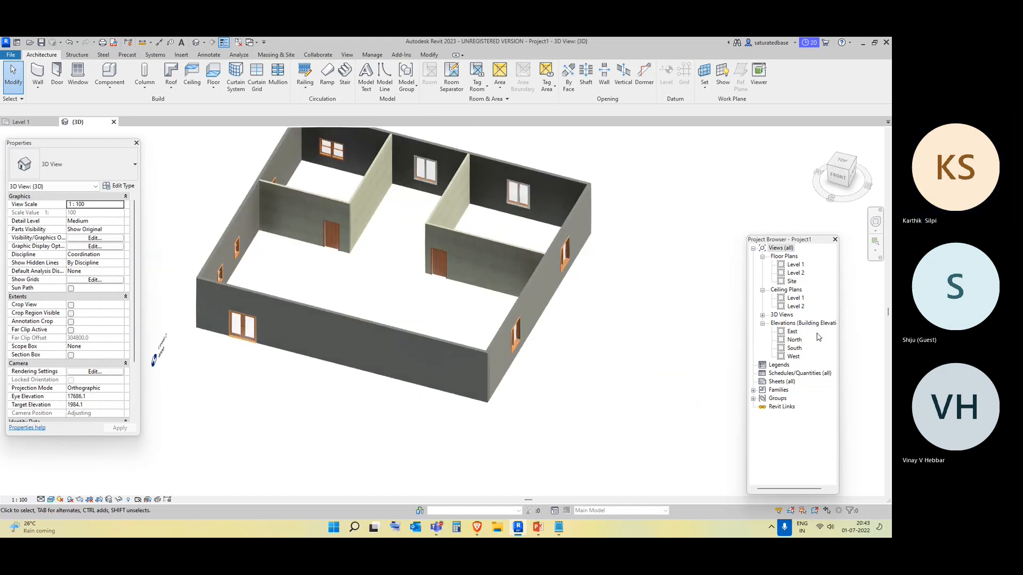
Return to the Level 1 floor plan and select the double exterior door to check its placement.
left_click(794, 265)
double_click(794, 265)
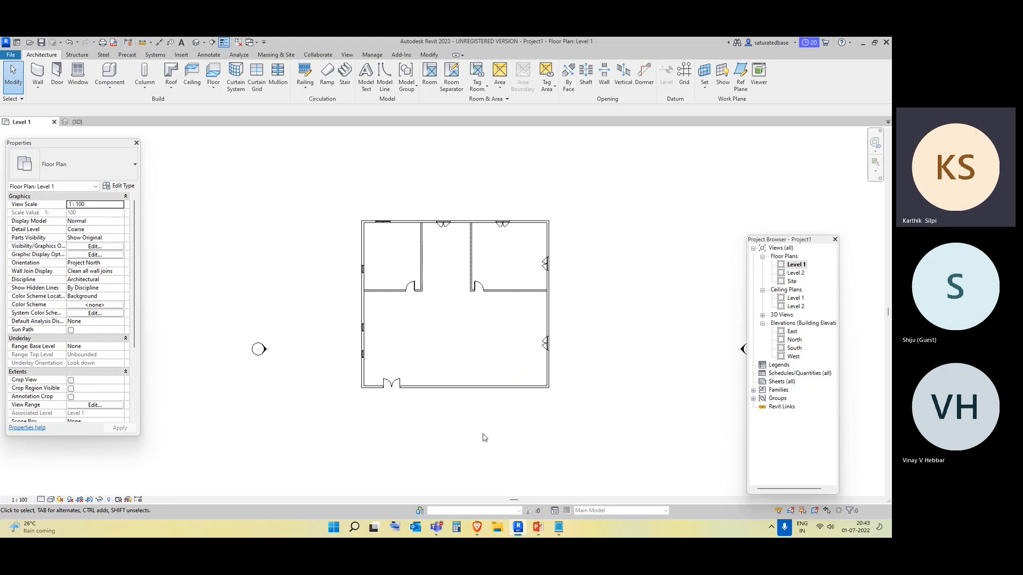
scroll(558, 357, "up", 2)
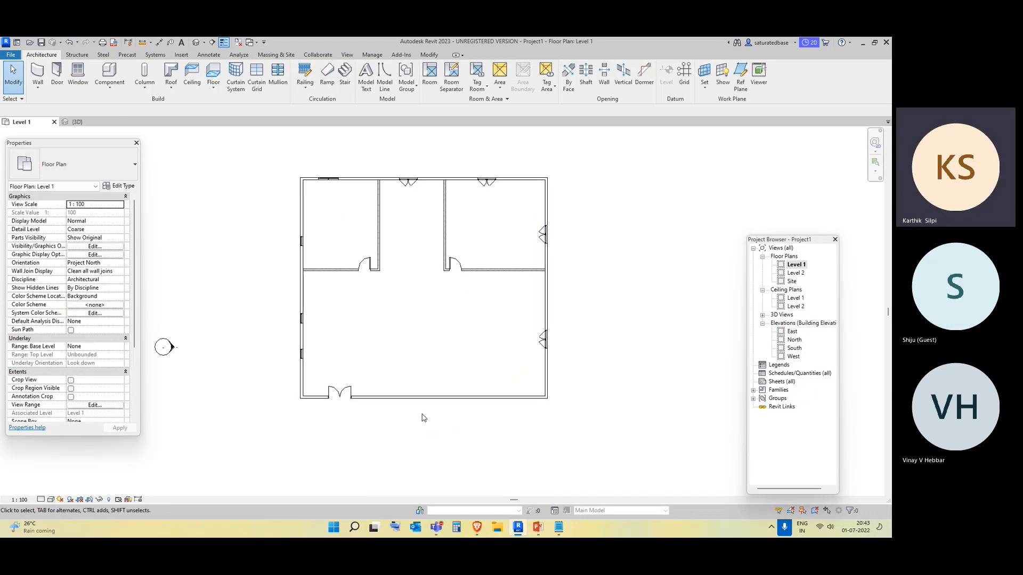
left_click(345, 398)
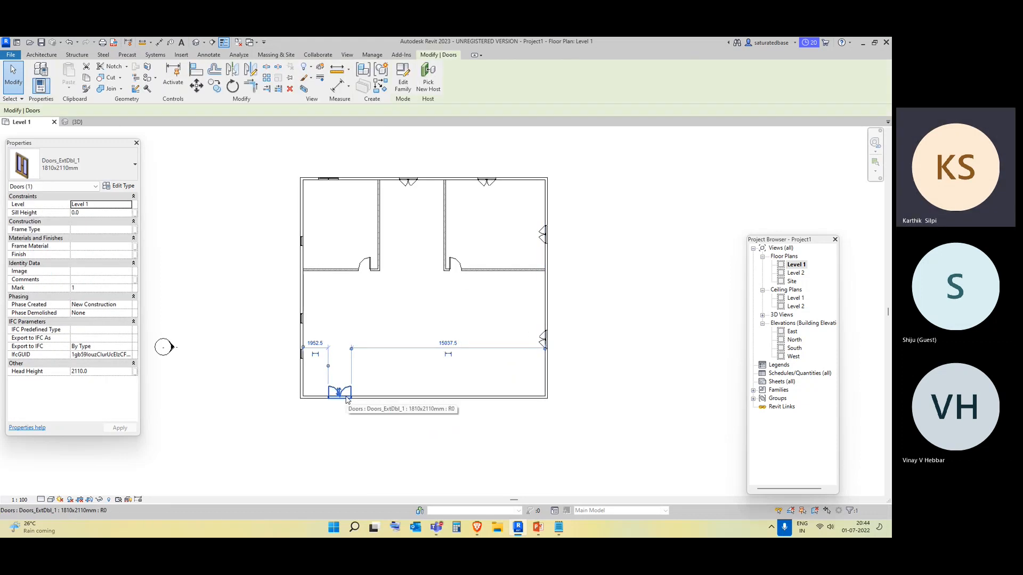
left_click(363, 428)
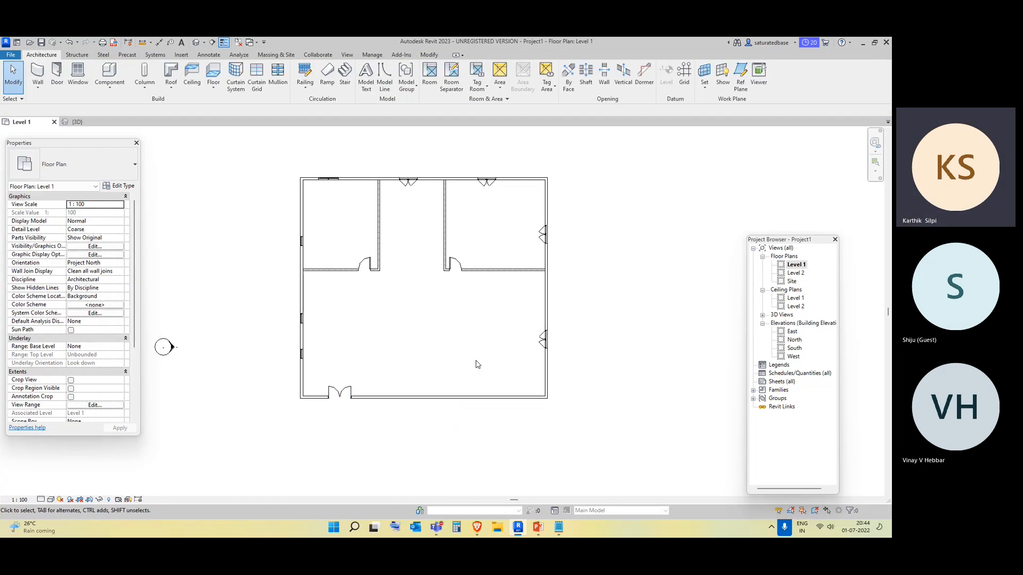
middle_click_drag(621, 430, 578, 417)
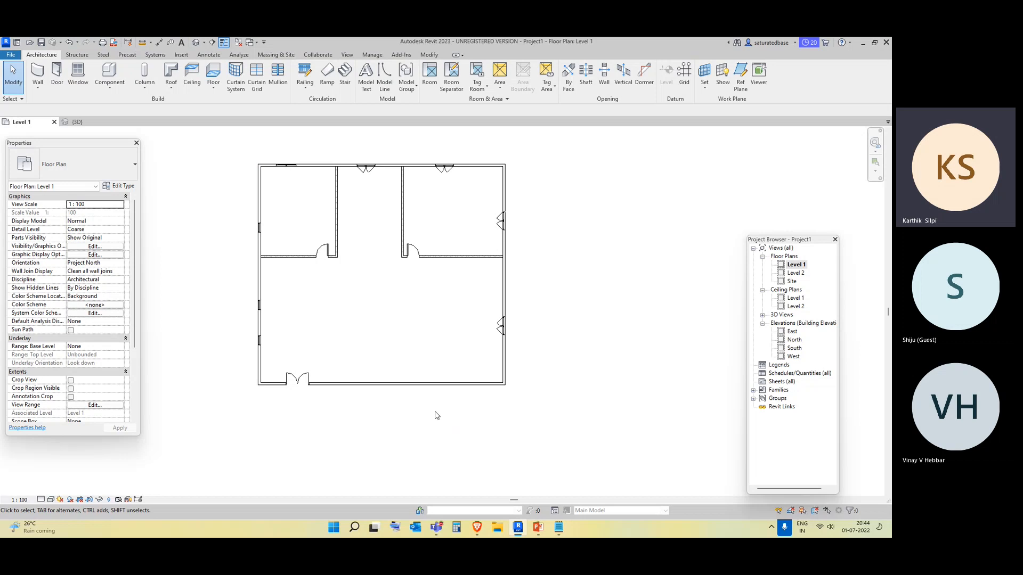
left_click(297, 381)
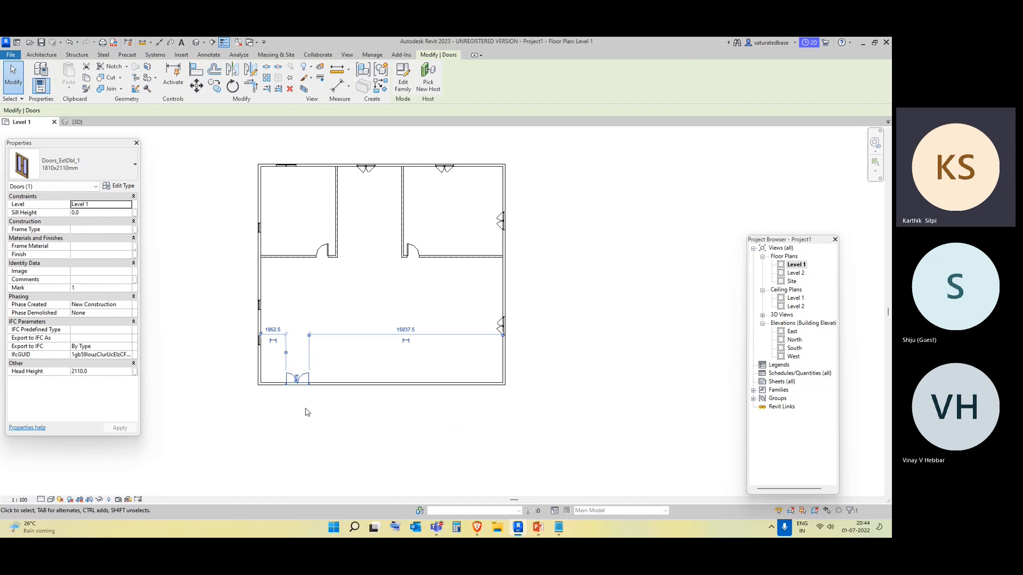
key("Escape")
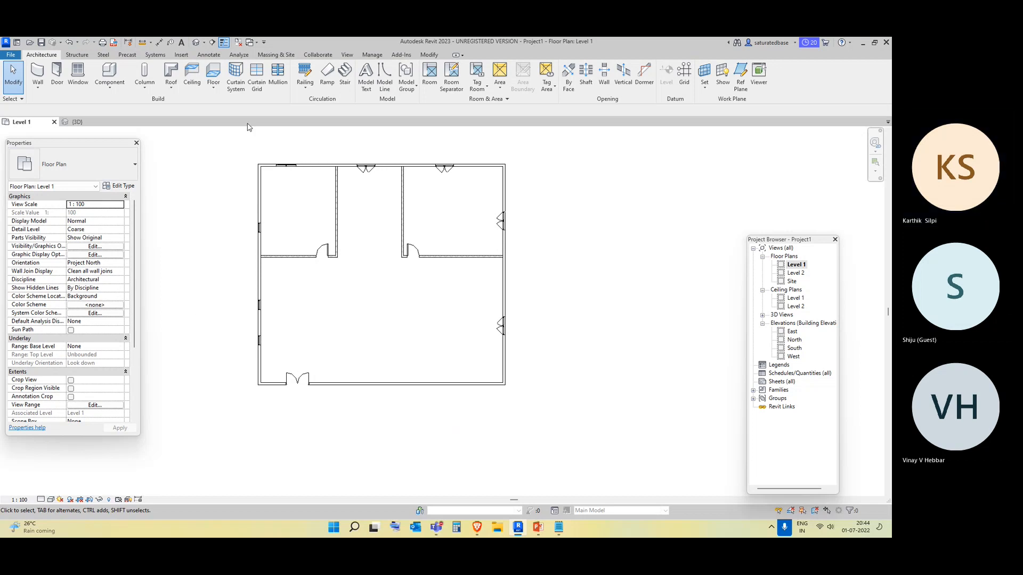
left_click(207, 55)
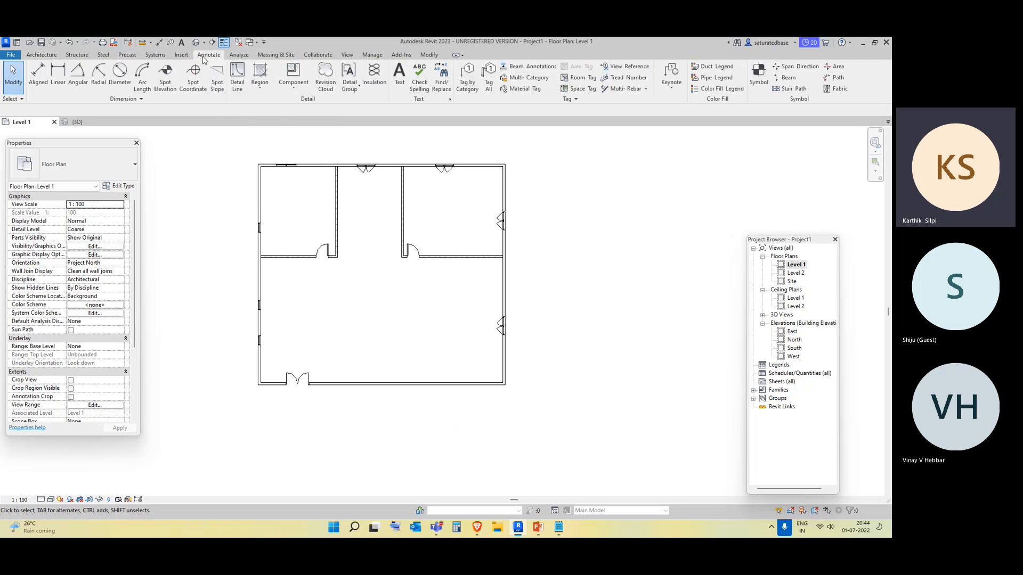
left_click(490, 91)
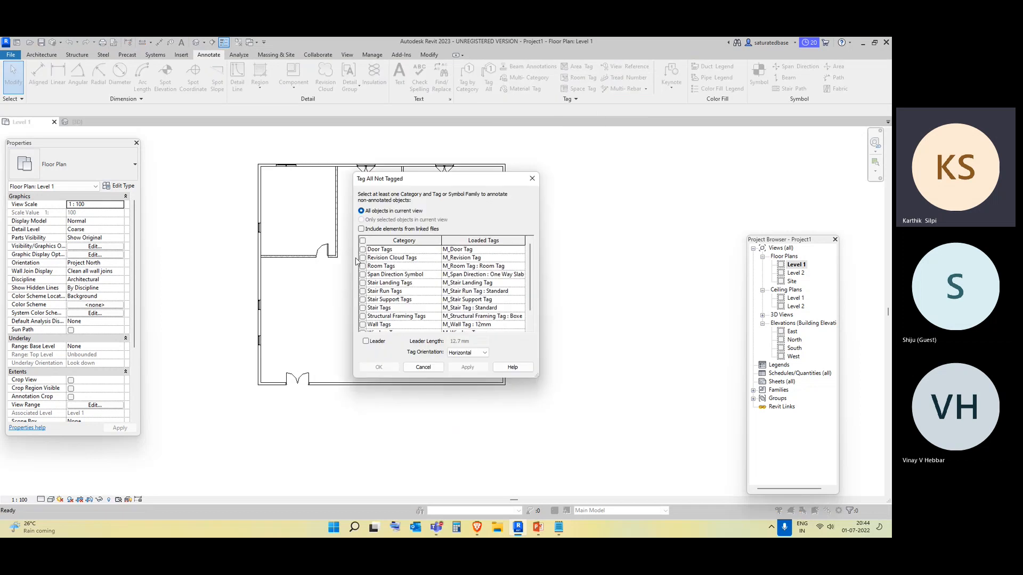
left_click(532, 179)
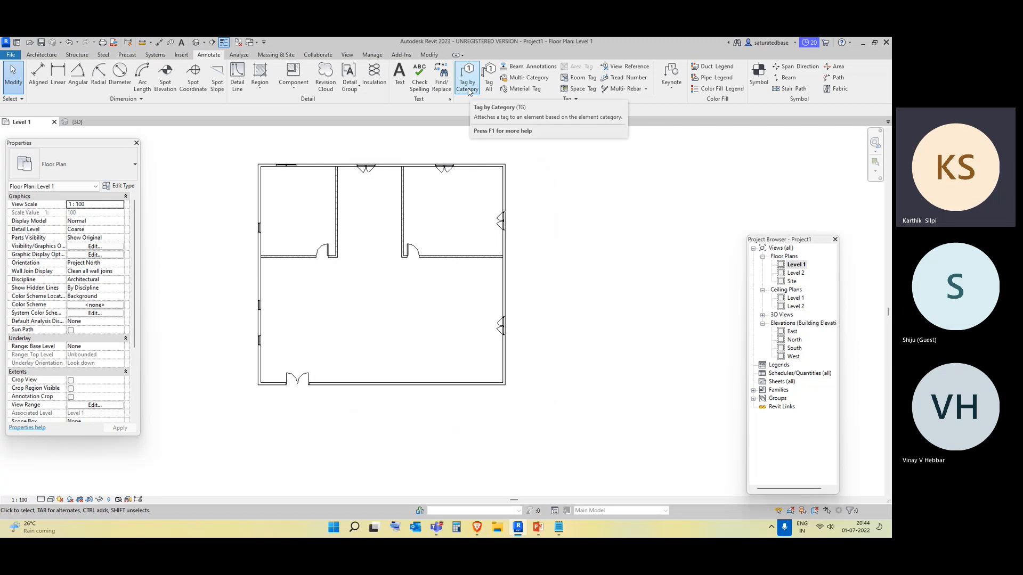
Tag the window in the top-right room's right exterior wall using Tag by Category with a leader.
left_click(469, 87)
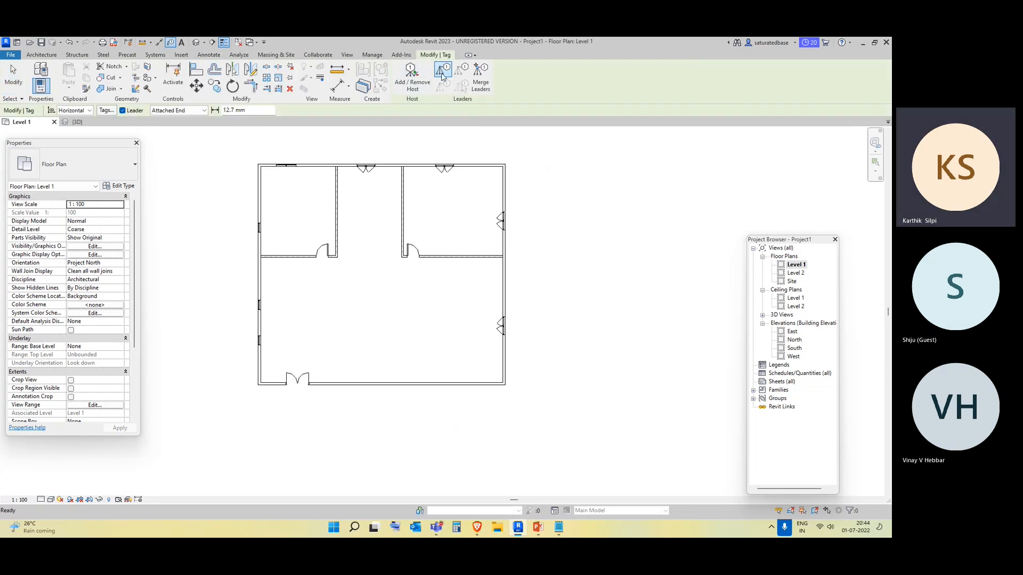
left_click(450, 171)
scroll(447, 173, "up", 2)
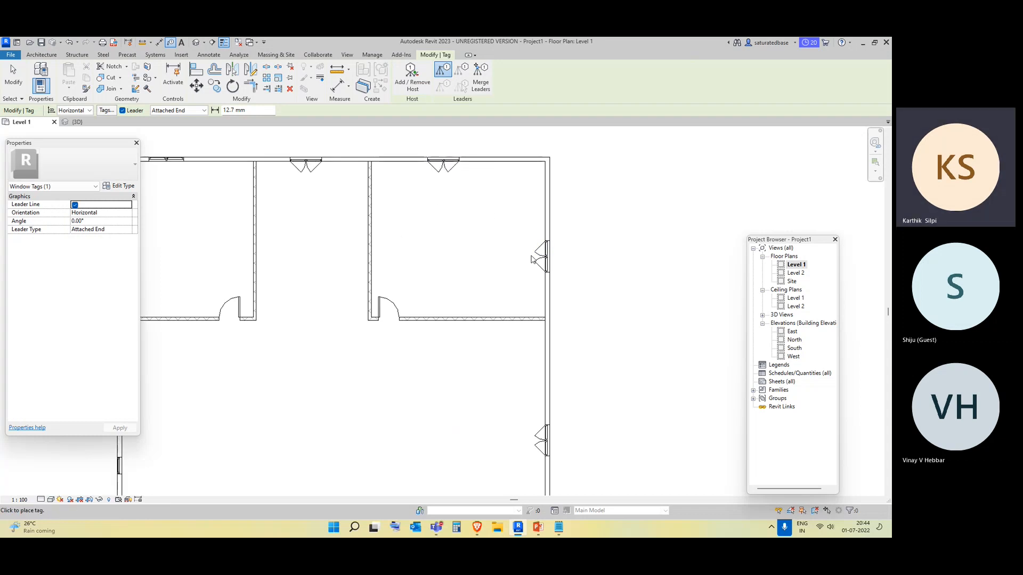
left_click(544, 269)
scroll(507, 282, "down", 3)
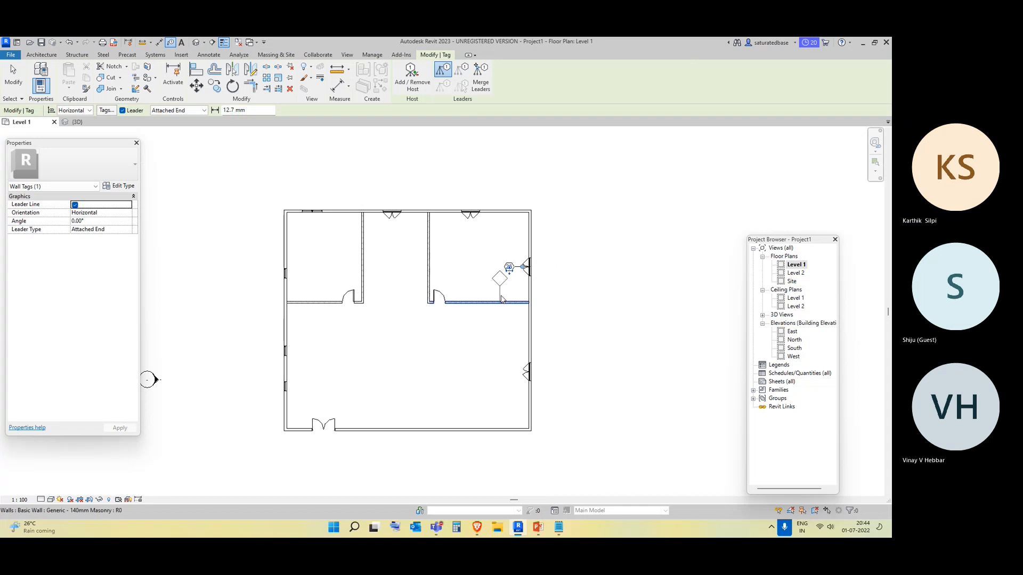
scroll(510, 276, "up", 3)
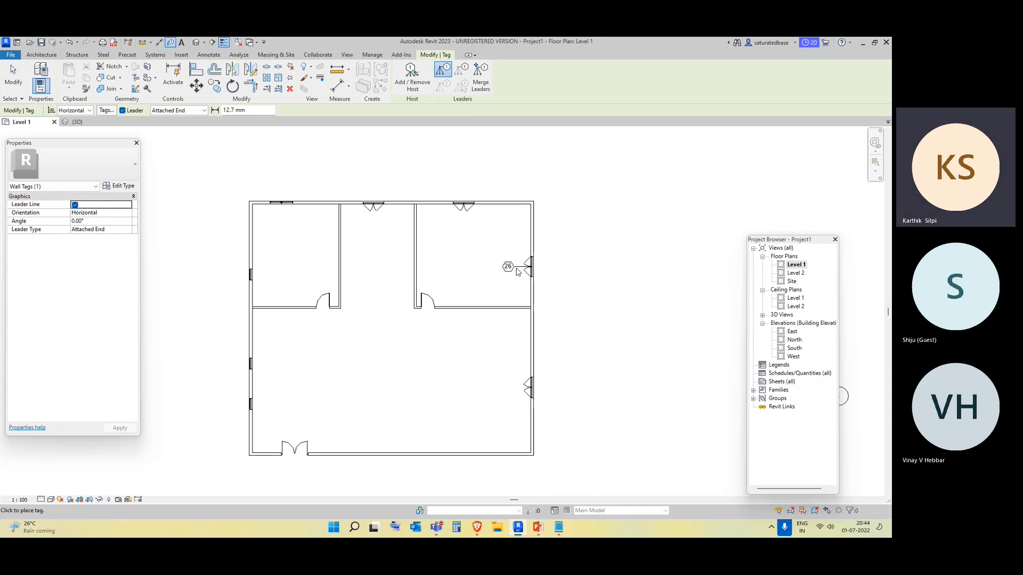
scroll(490, 268, "down", 5)
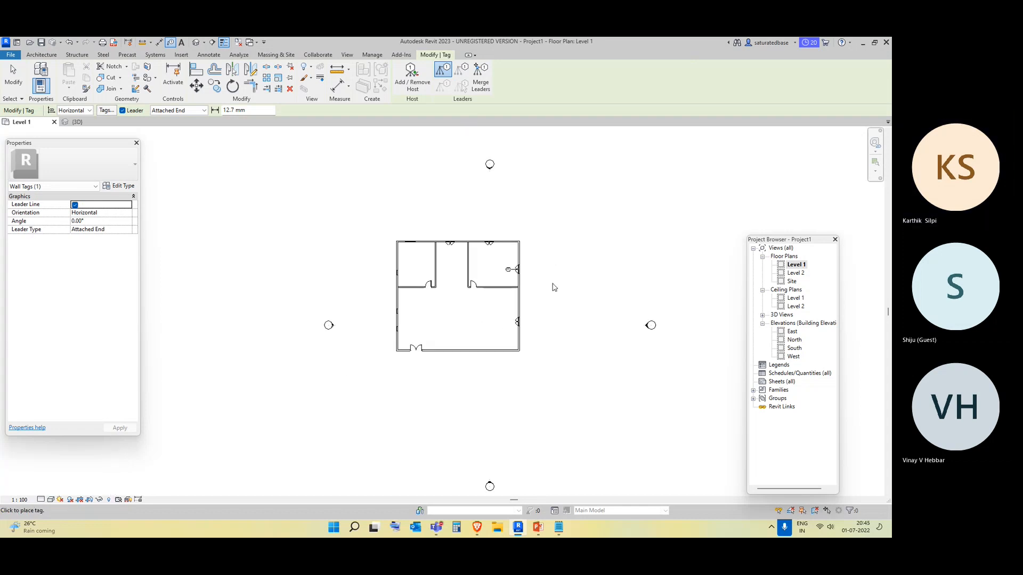
key("Escape")
key("Escape")
Move the window tag outward, up and to the right of the exterior wall.
scroll(517, 314, "up", 3)
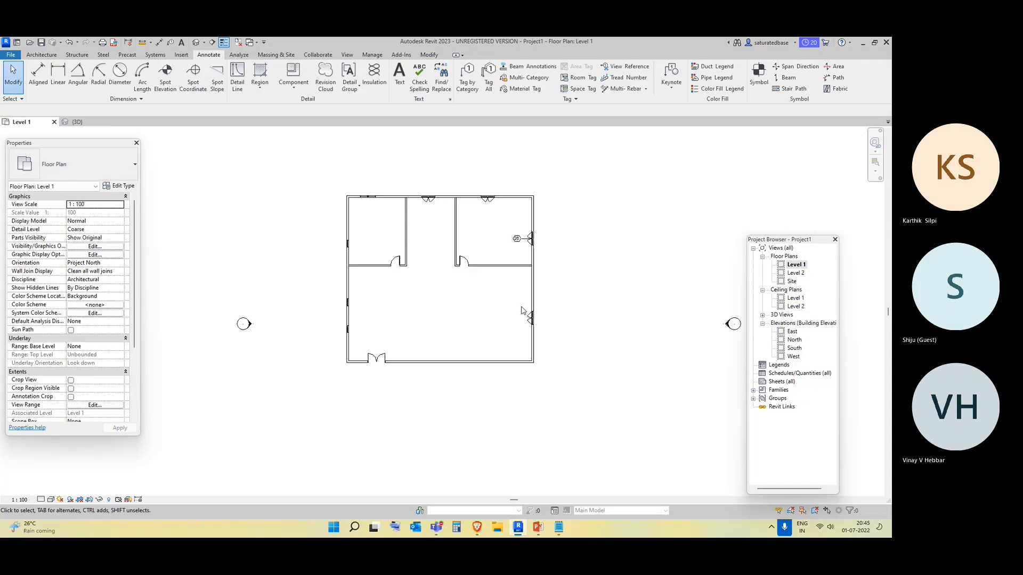
left_click(522, 238)
scroll(521, 247, "up", 1)
scroll(521, 246, "up", 2)
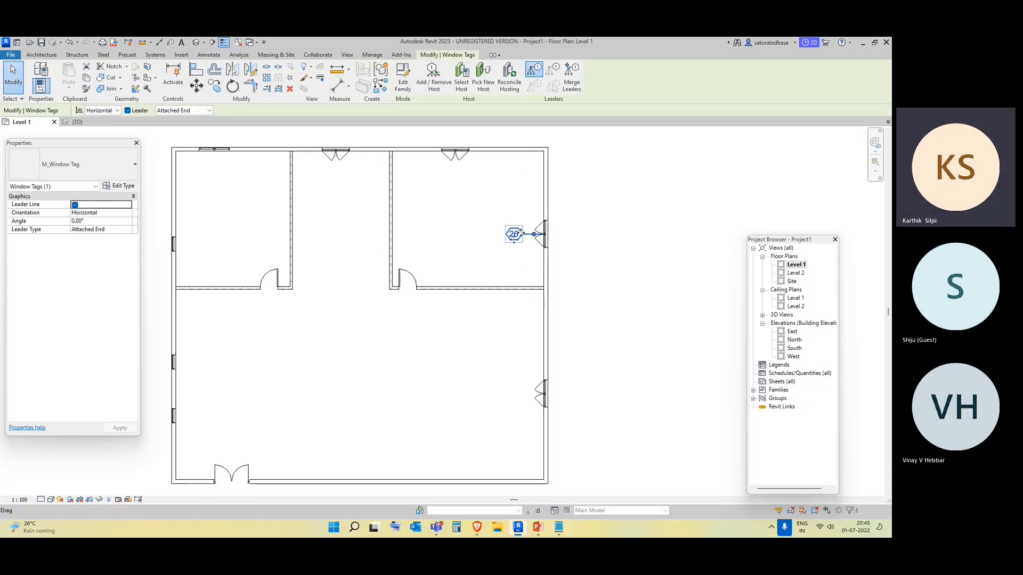
left_click(607, 271)
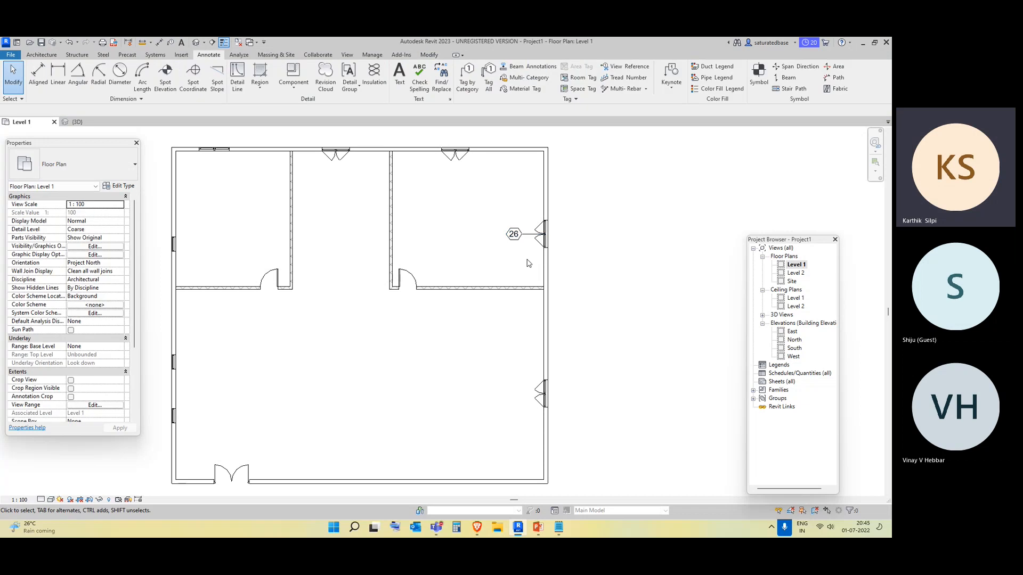
left_click(515, 235)
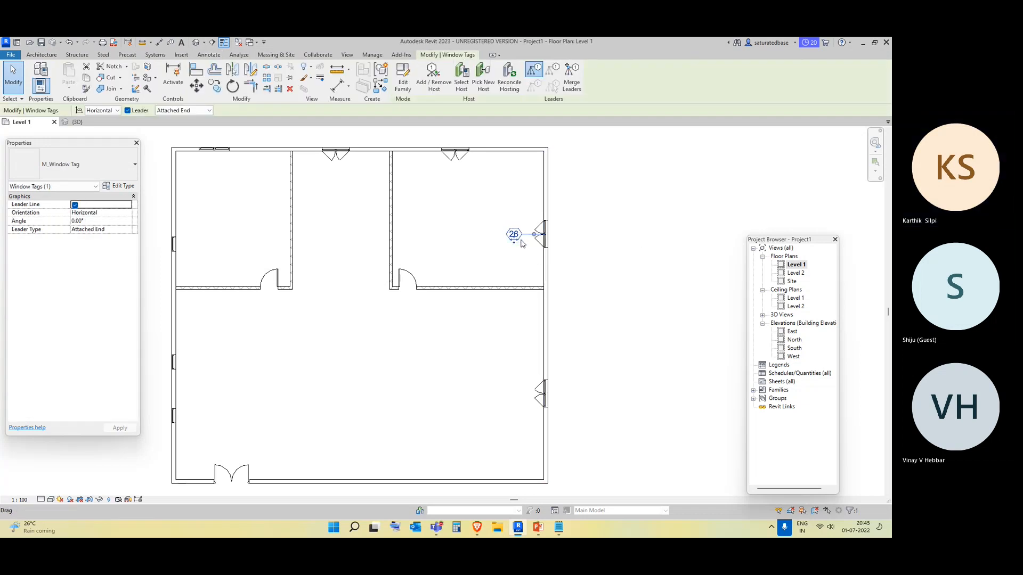
left_click_drag(515, 239, 577, 223)
left_click(573, 276)
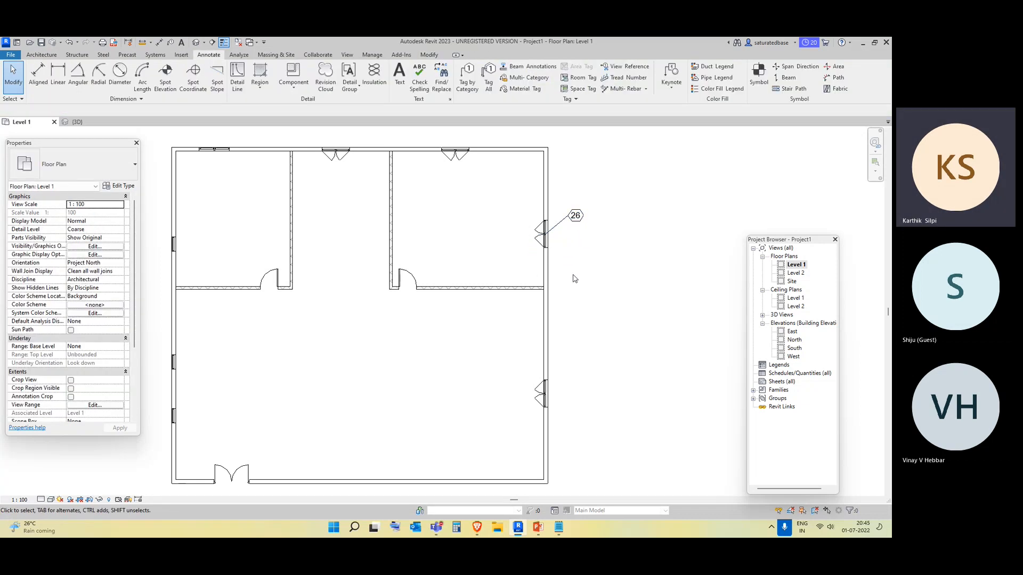
Select the window tag and open its family for editing.
left_click(579, 223)
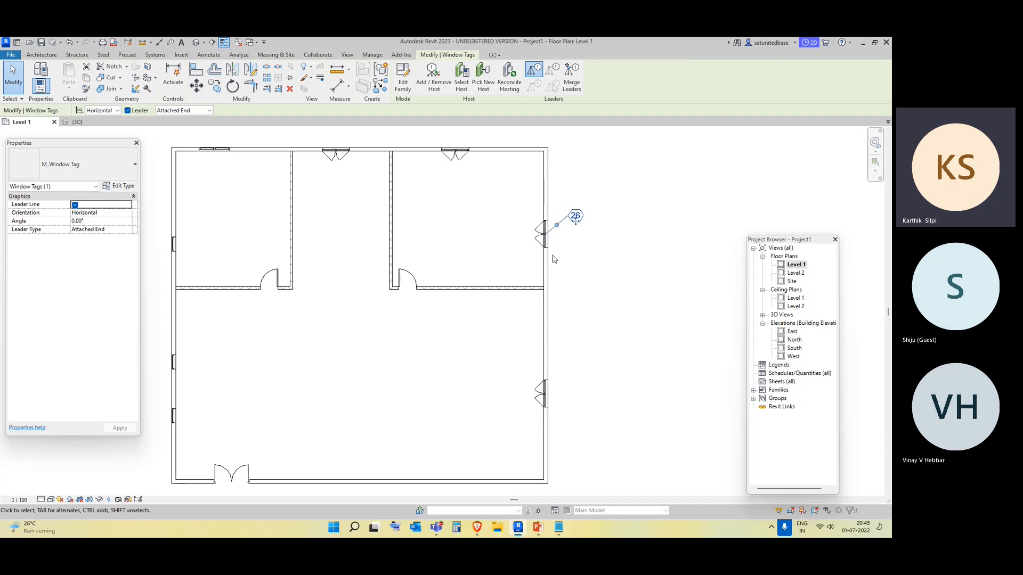
left_click(575, 269)
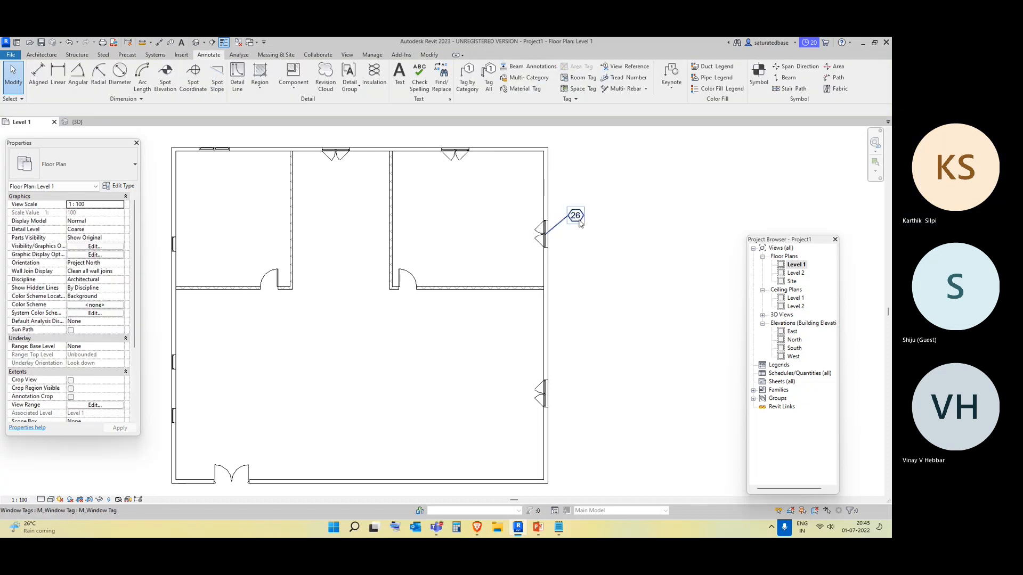
left_click(575, 217)
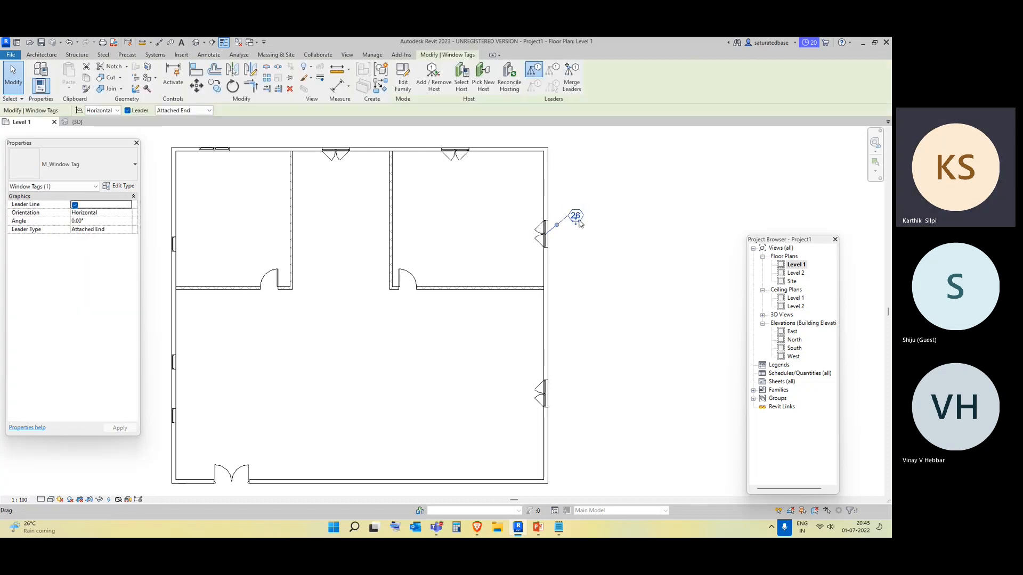
left_click(402, 80)
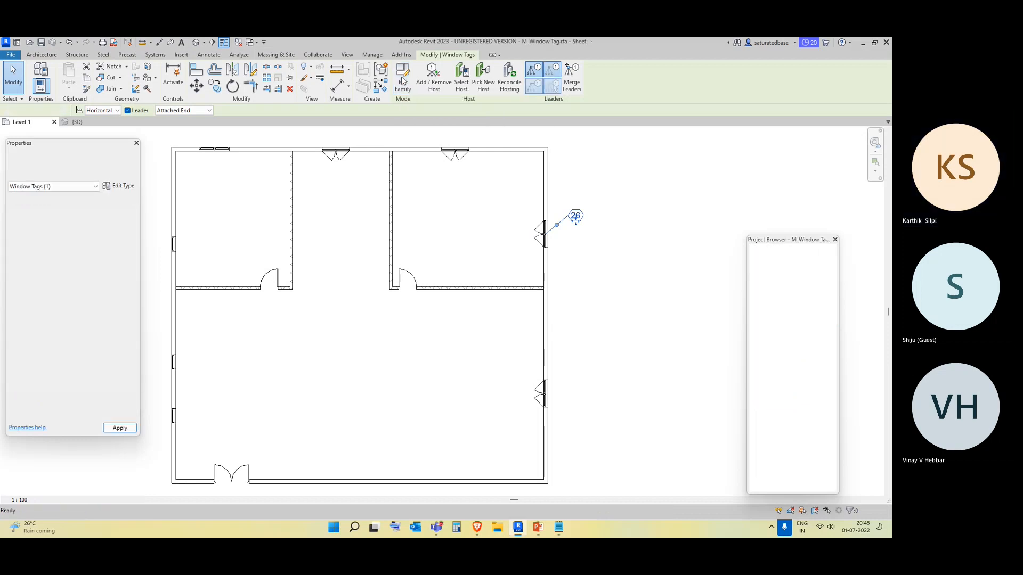
Open the tag label's parameters and add the Family Name parameter to the label.
left_click(426, 283)
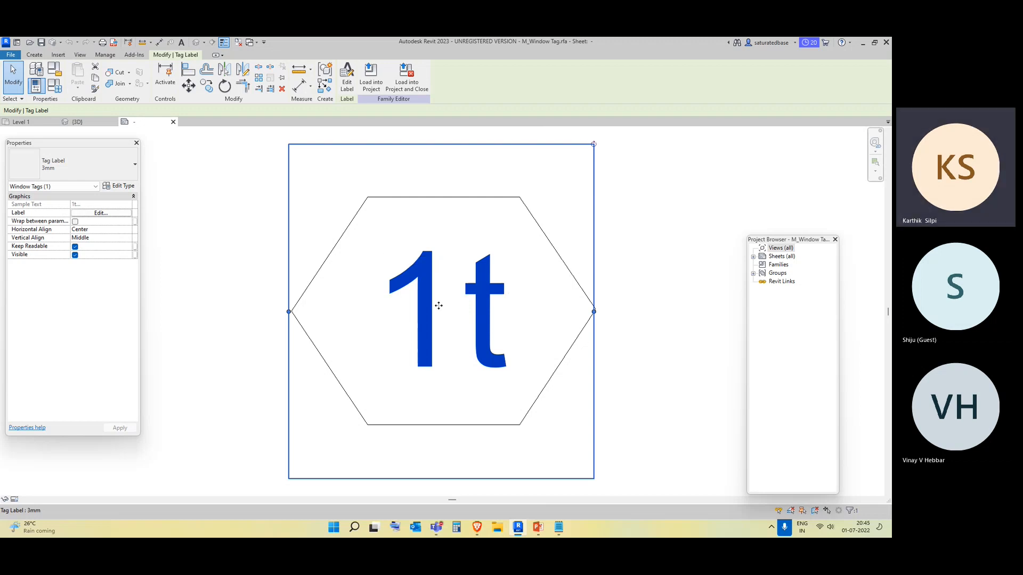
scroll(456, 292, "down", 3)
key("Escape")
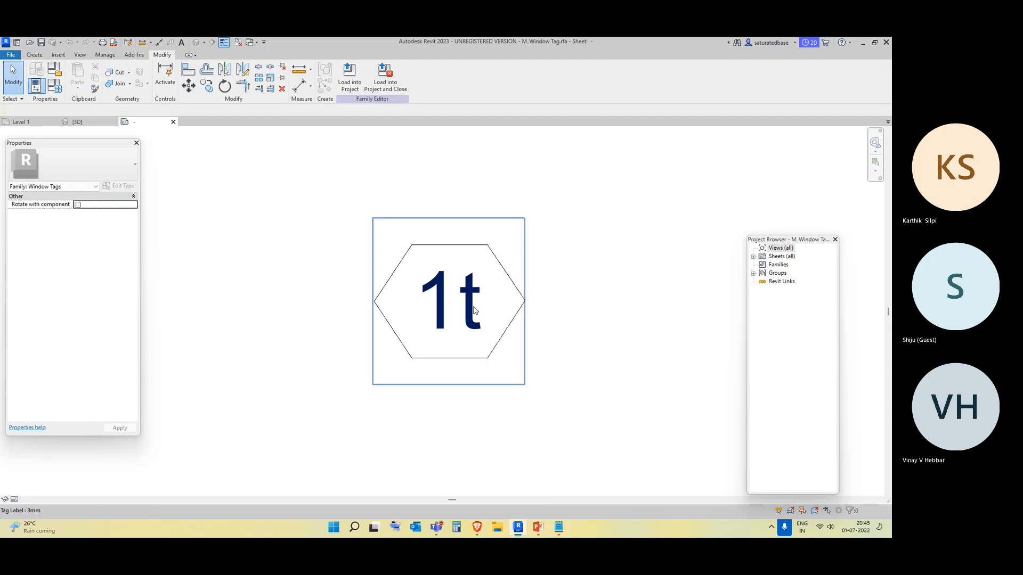
left_click(471, 310)
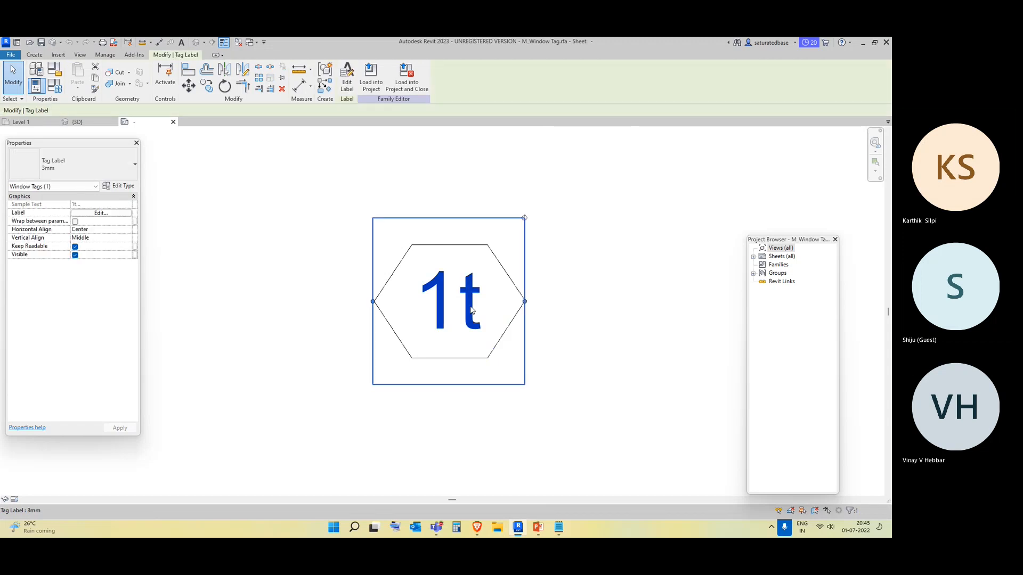
left_click(352, 89)
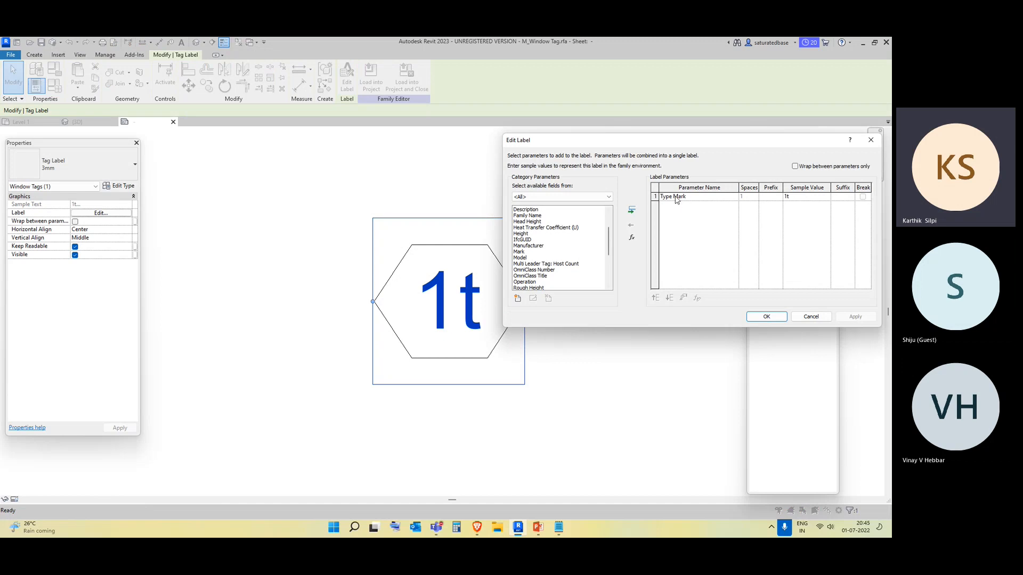
left_click_drag(682, 140, 548, 91)
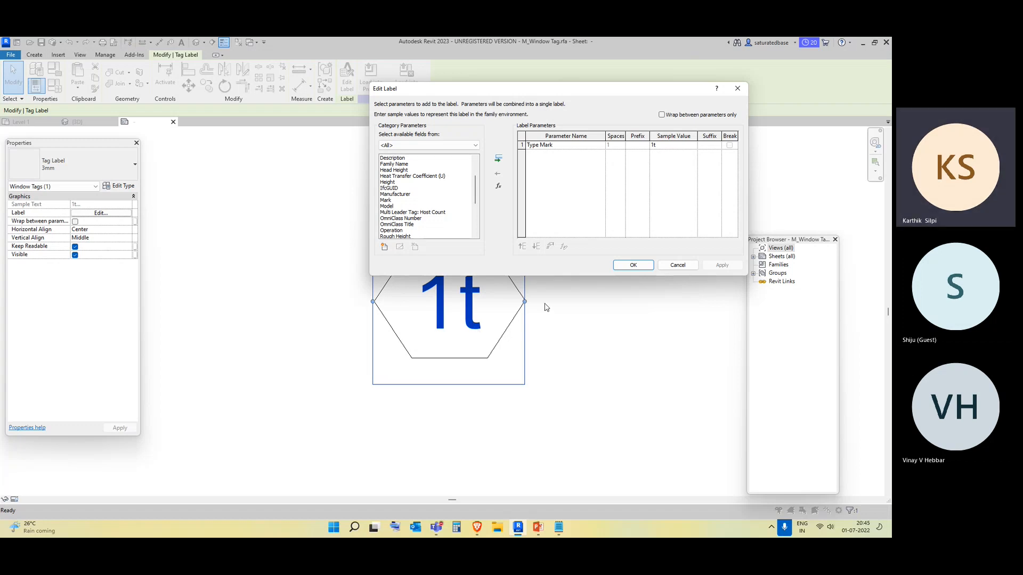
scroll(435, 208, "up", 2)
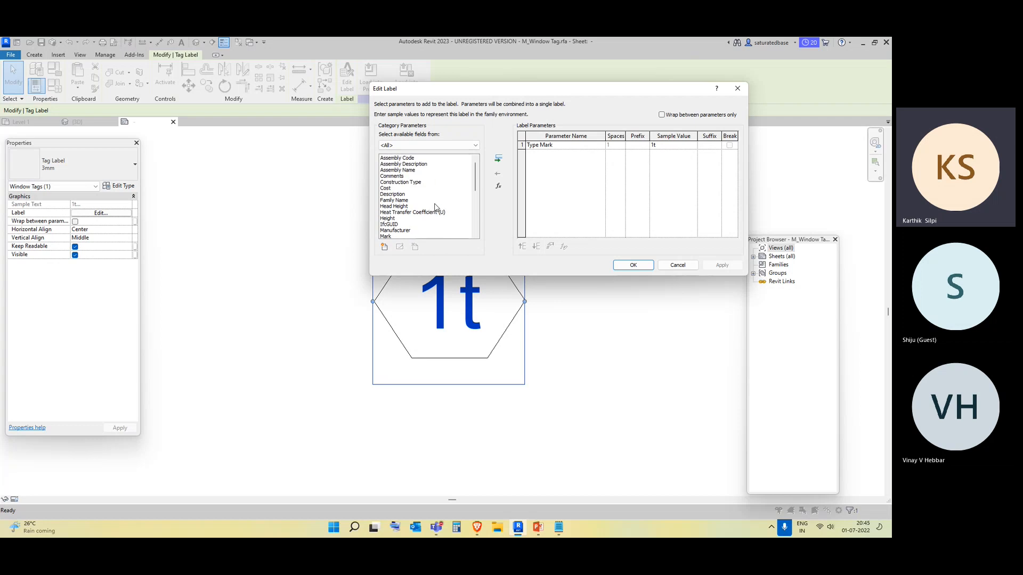
scroll(434, 208, "down", 1)
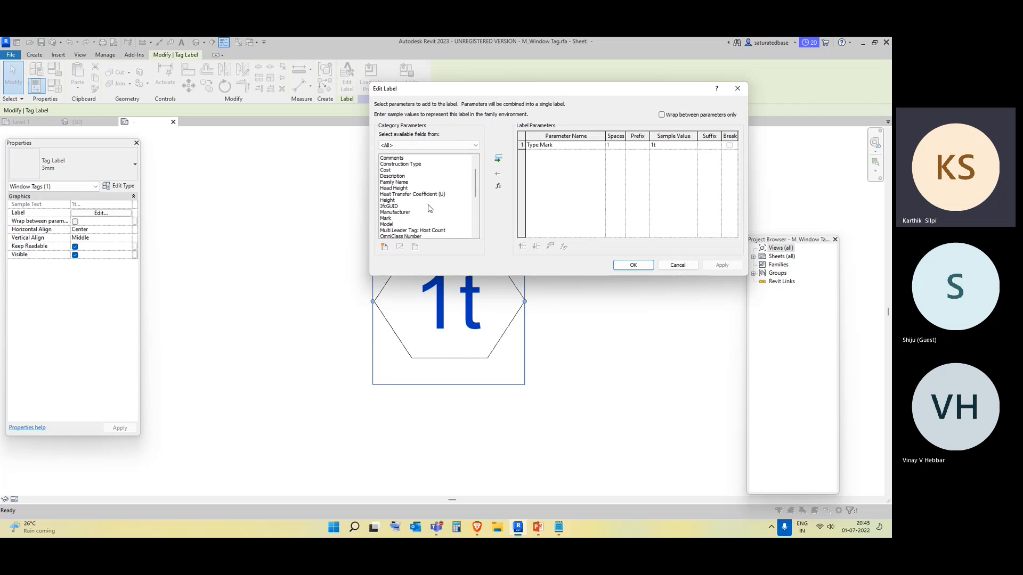
left_click(406, 182)
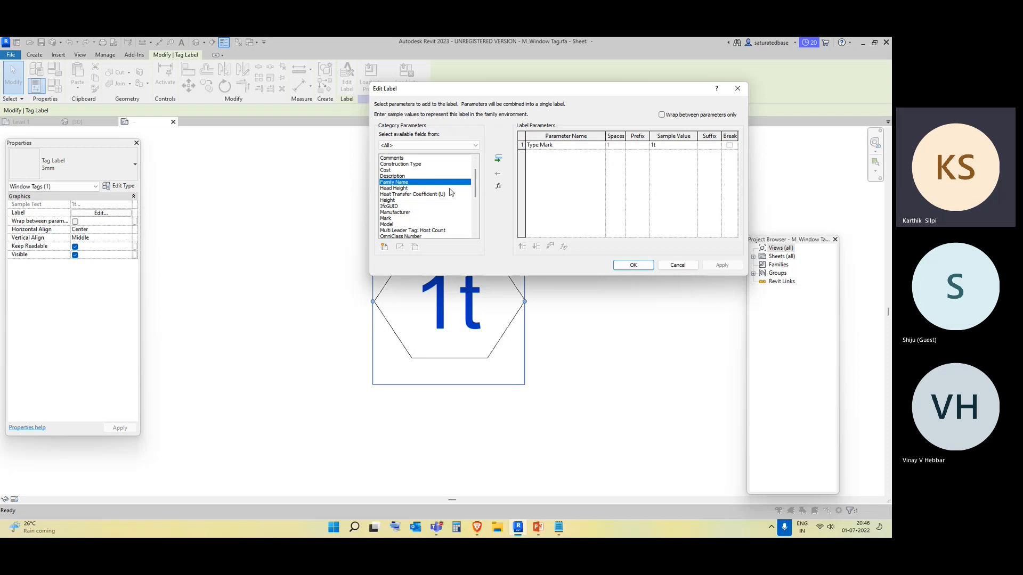
left_click(499, 160)
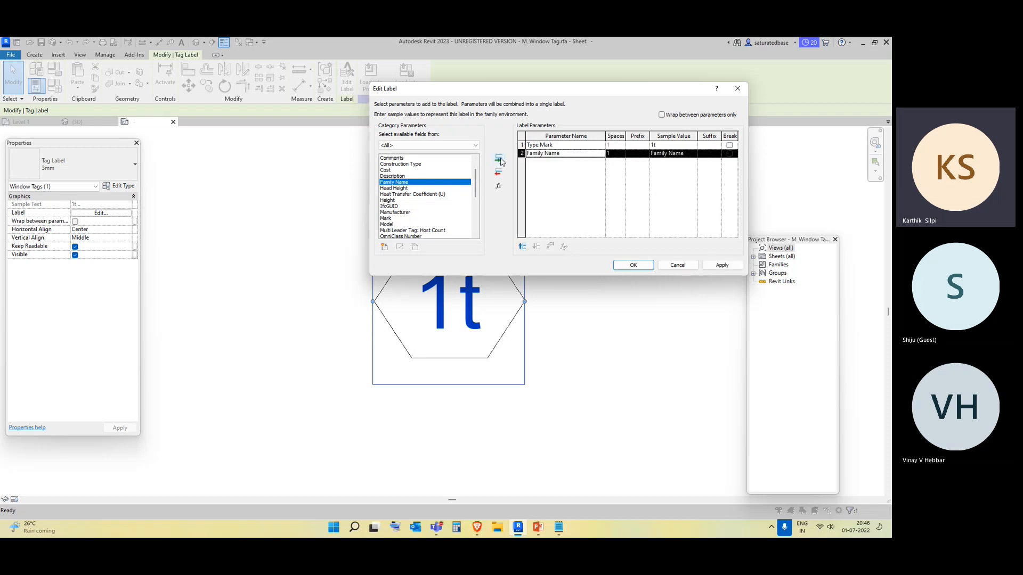
Remove the Type Mark parameter from the label and apply the label change.
left_click(551, 145)
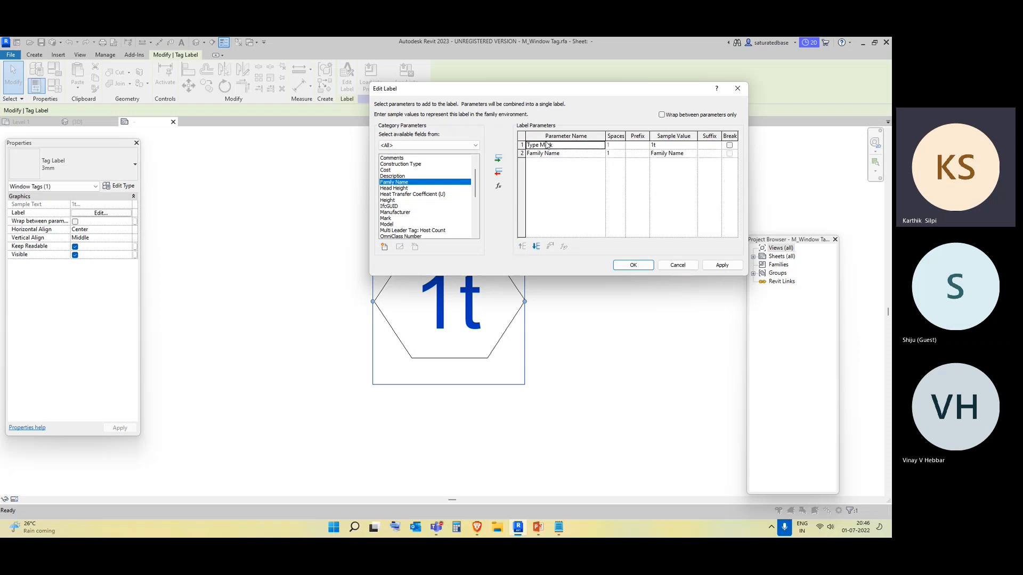
left_click(503, 176)
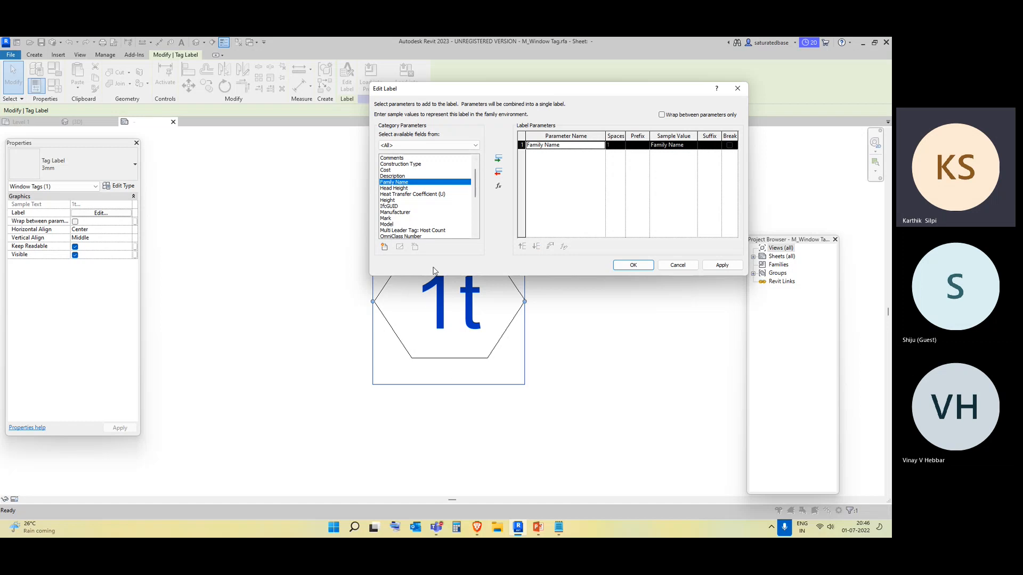
left_click_drag(477, 184, 474, 209)
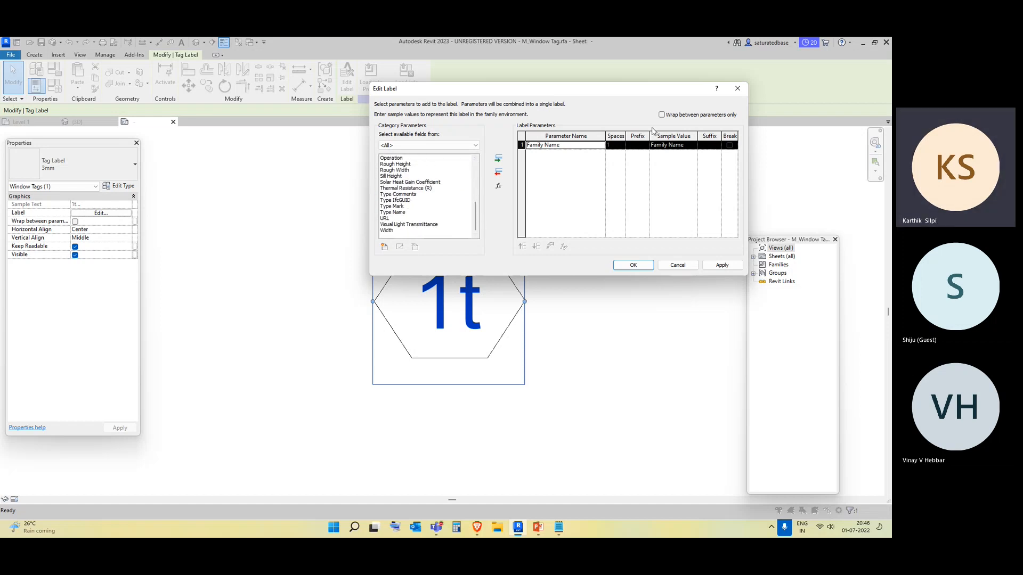
left_click(722, 264)
left_click(633, 265)
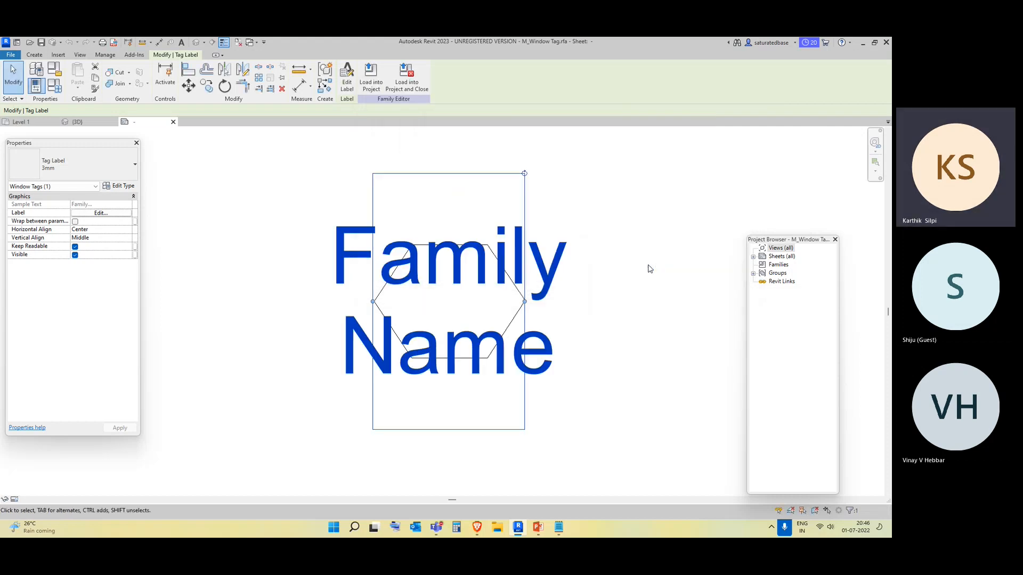
Widen the tag label's box so the family name fits on fewer lines.
left_click(589, 393)
left_click(540, 362)
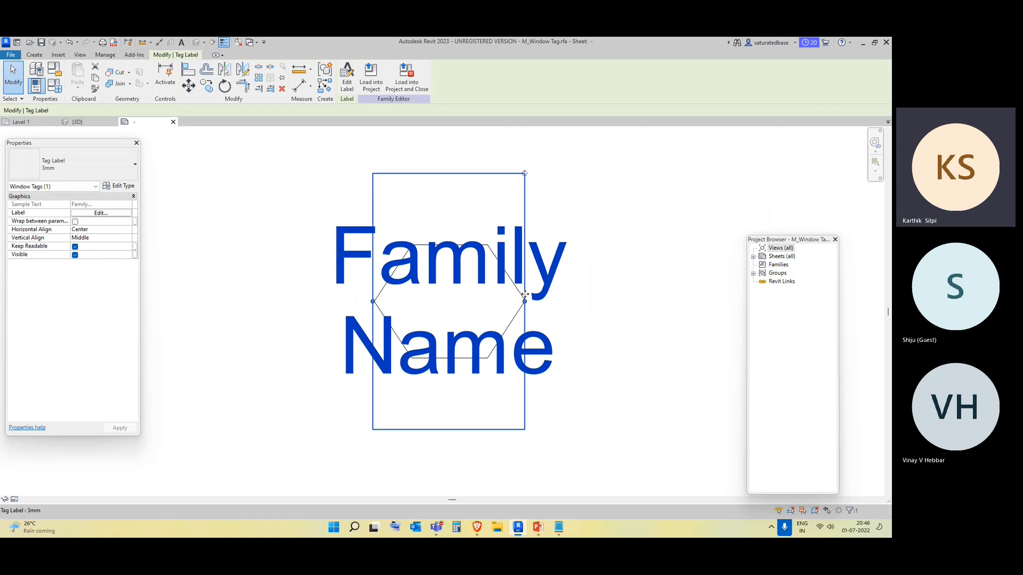
left_click_drag(525, 301, 586, 312)
left_click(658, 389)
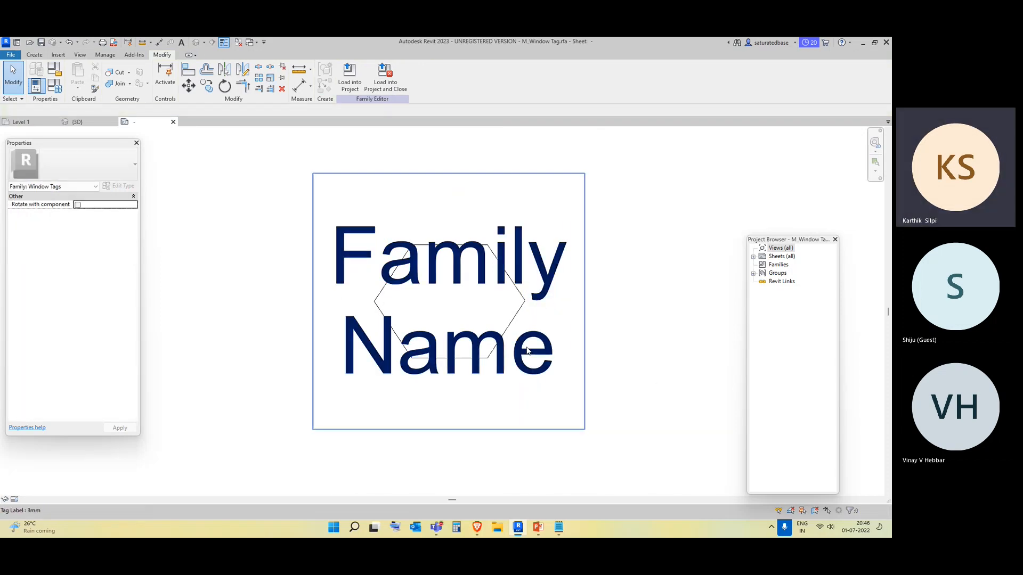
Delete all the hexagon border lines around the tag label.
left_click(512, 320)
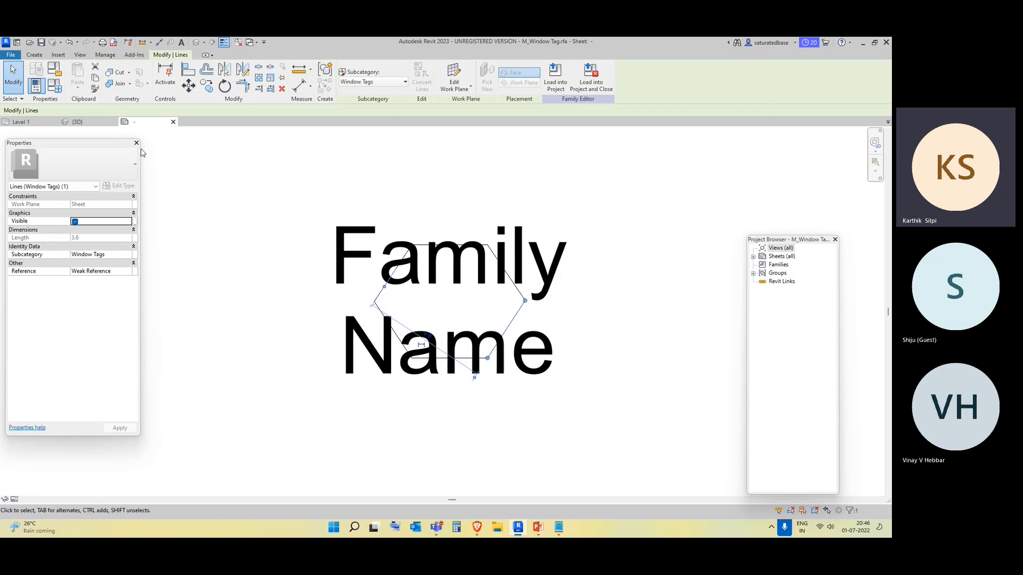
left_click(34, 55)
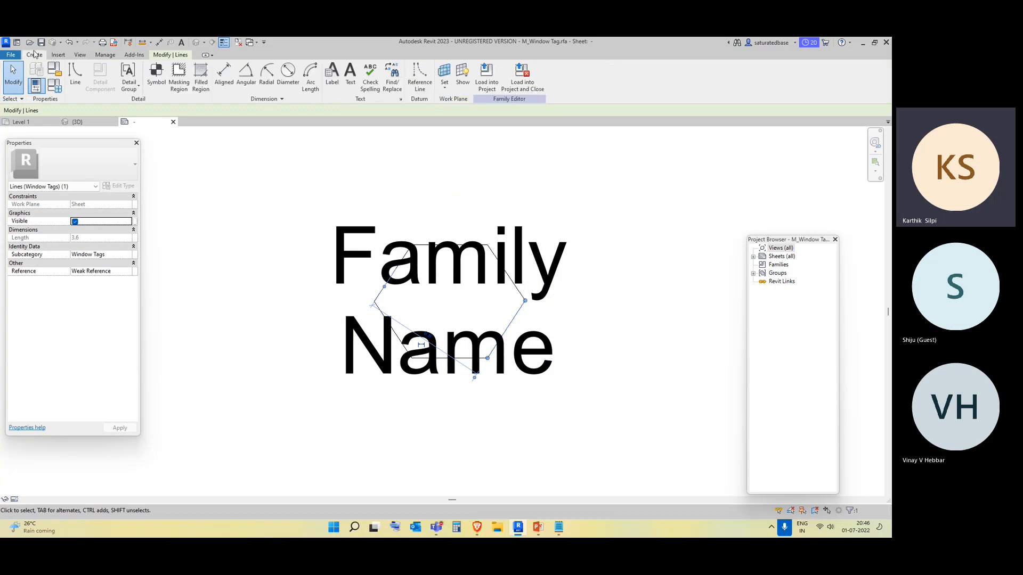
key("Escape")
left_click(515, 291)
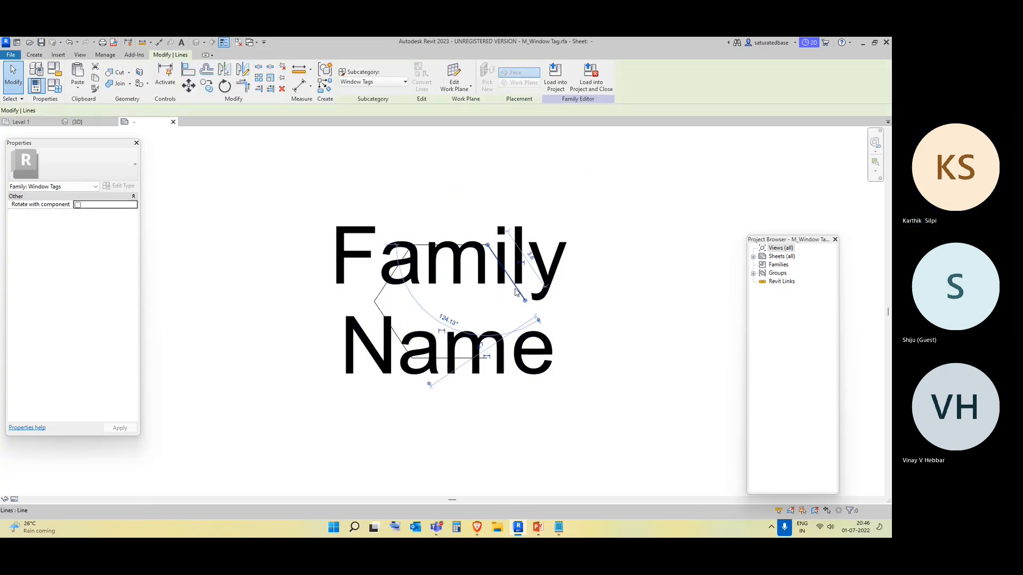
key("Delete")
left_click(383, 288)
key("Delete")
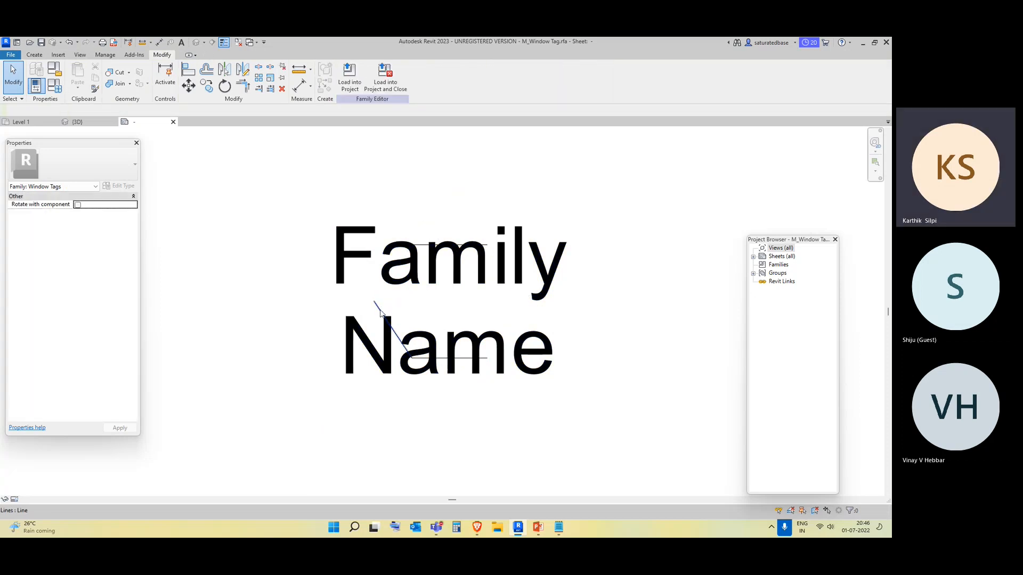
left_click(380, 312)
key("Delete")
left_click(446, 360)
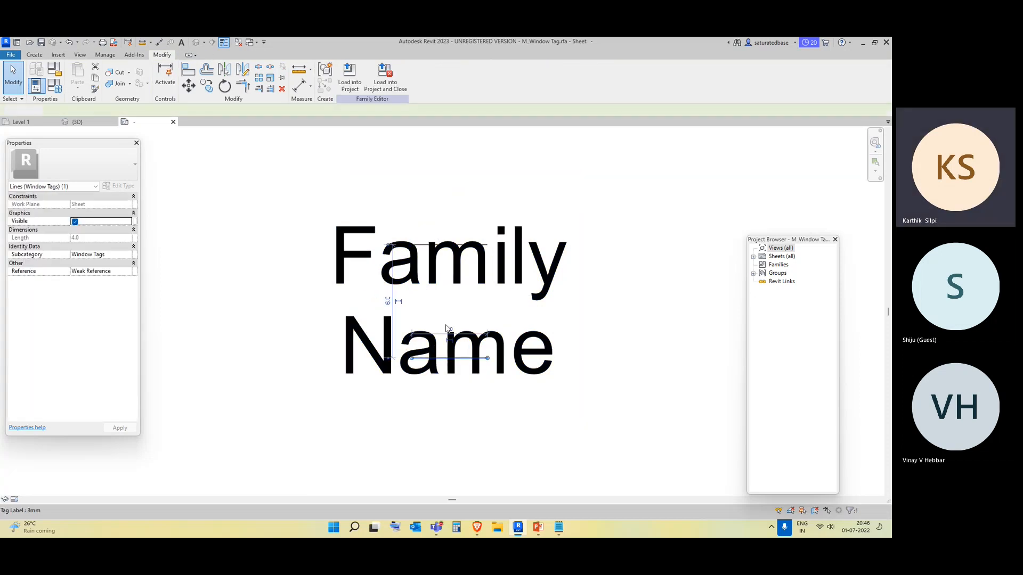
key("Delete")
key("Escape")
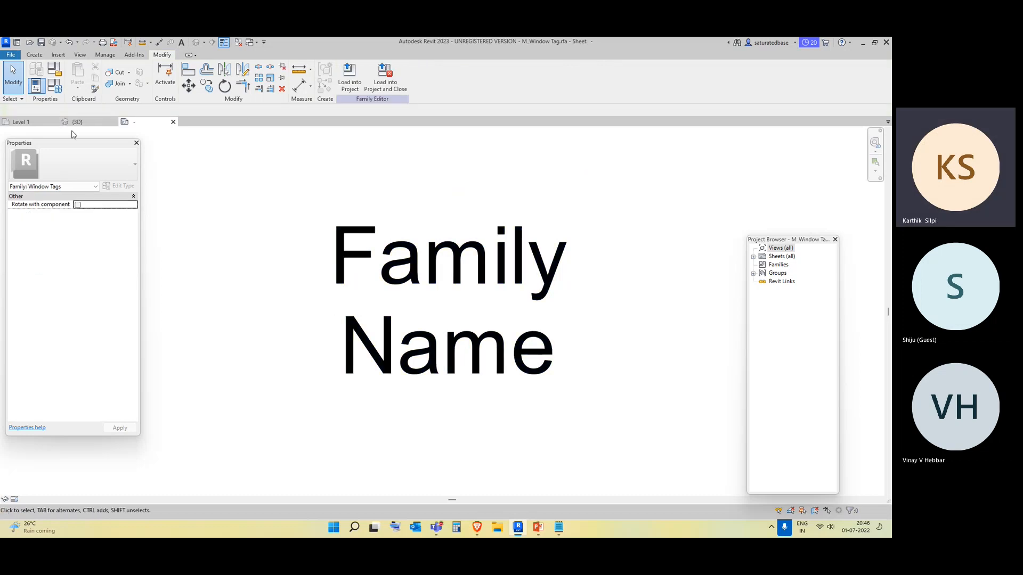
Draw a rectangular border of lines enclosing the Family Name label.
left_click(34, 54)
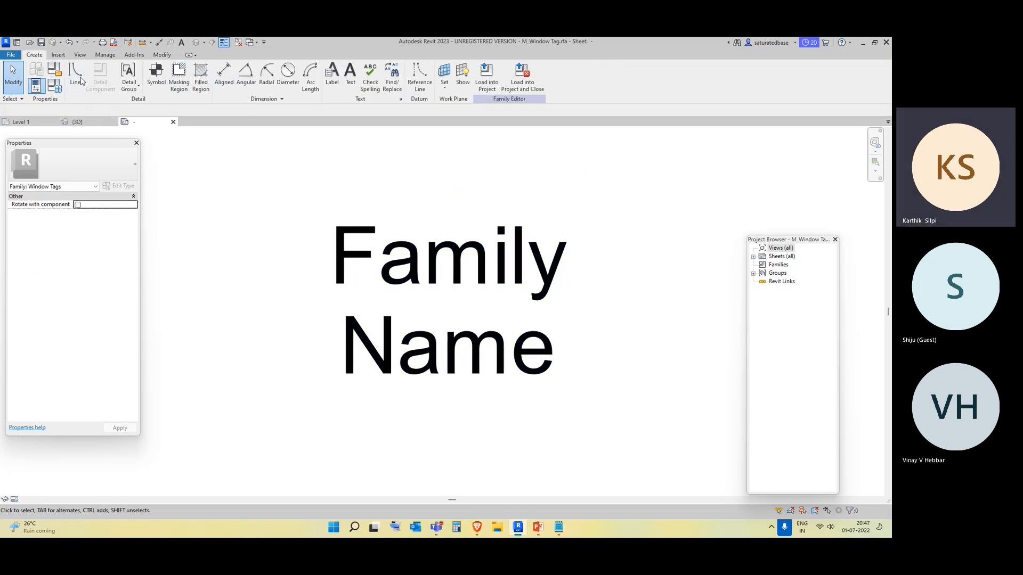
left_click(75, 75)
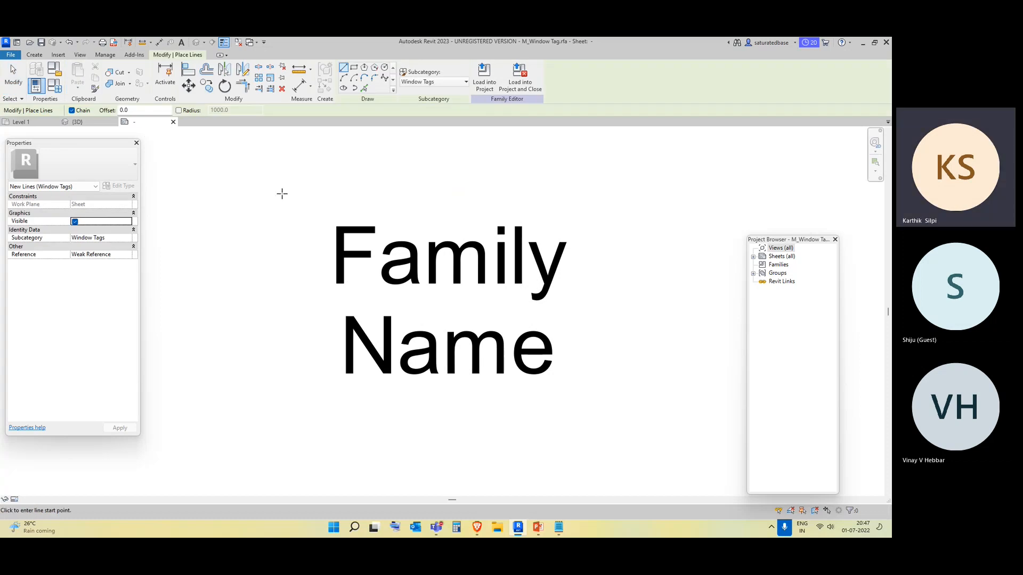
left_click(330, 220)
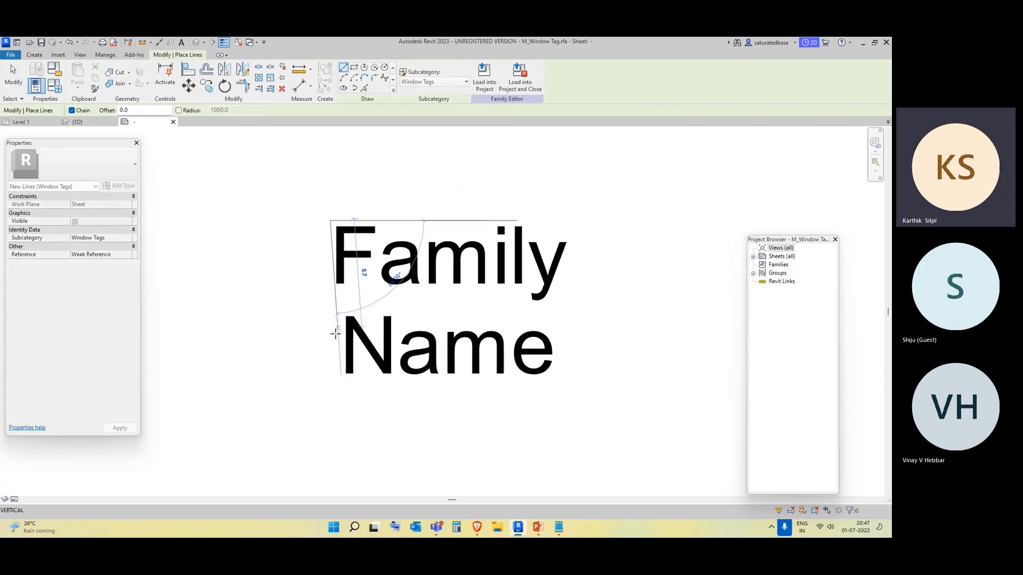
left_click(330, 386)
left_click(696, 385)
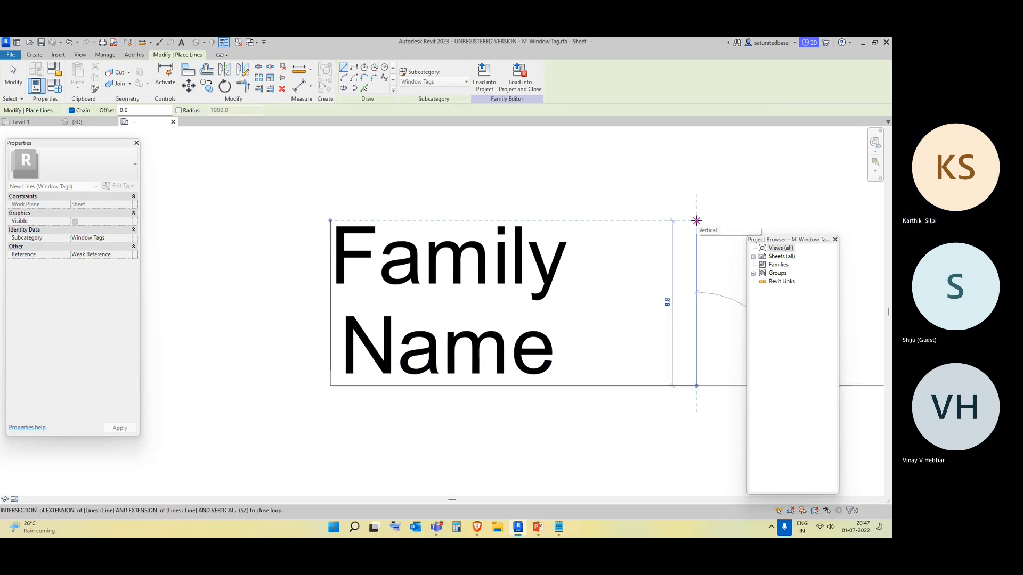
left_click(696, 221)
left_click(329, 220)
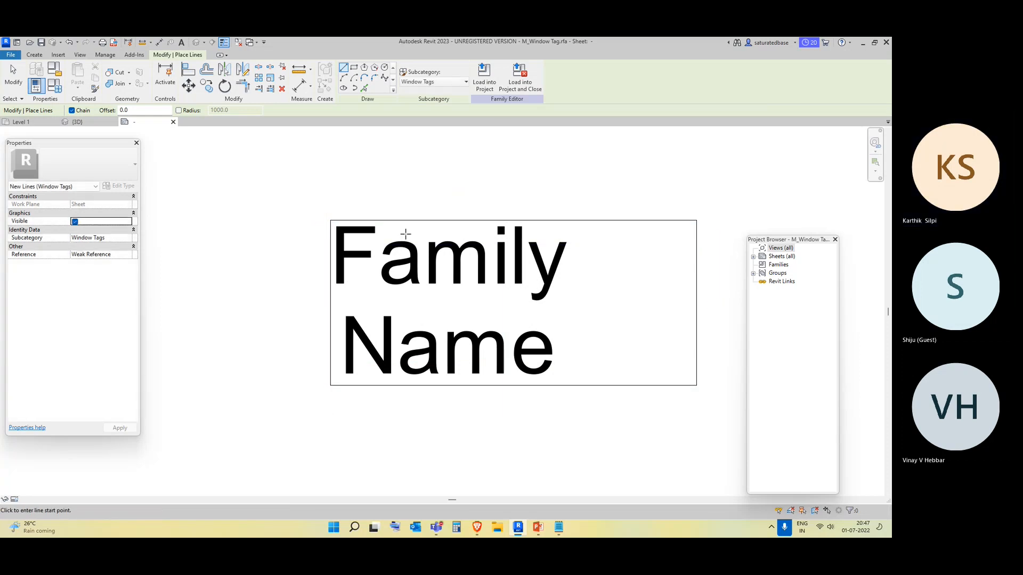
key("Escape")
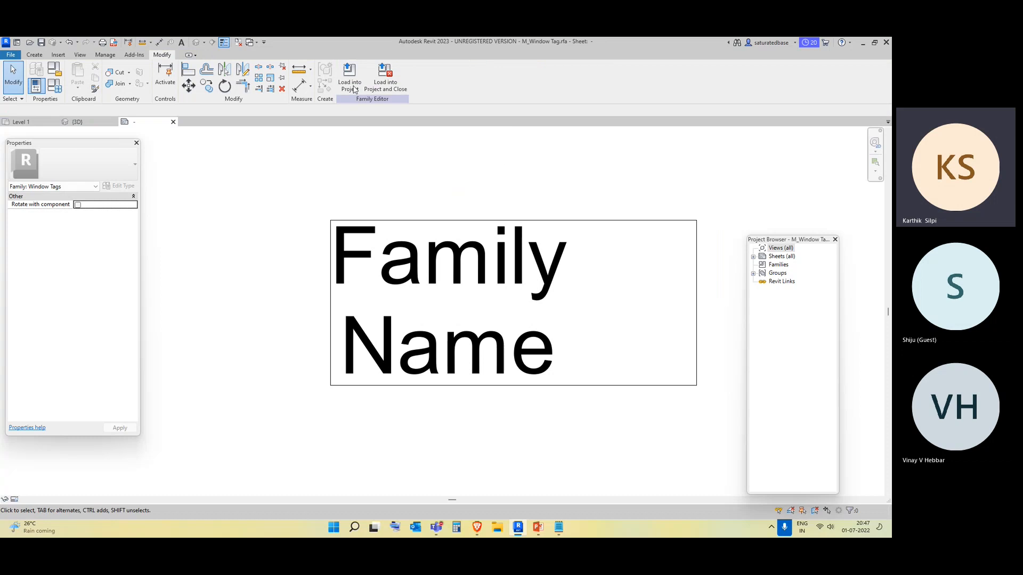
Load the edited tag family into the project, overwriting the existing version.
left_click(350, 78)
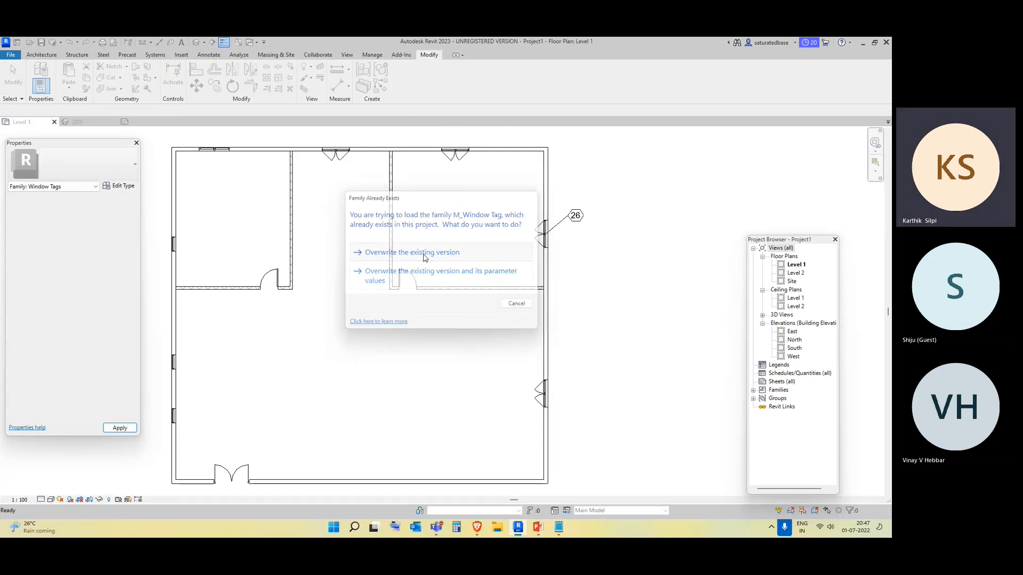
left_click(425, 255)
scroll(606, 216, "up", 3)
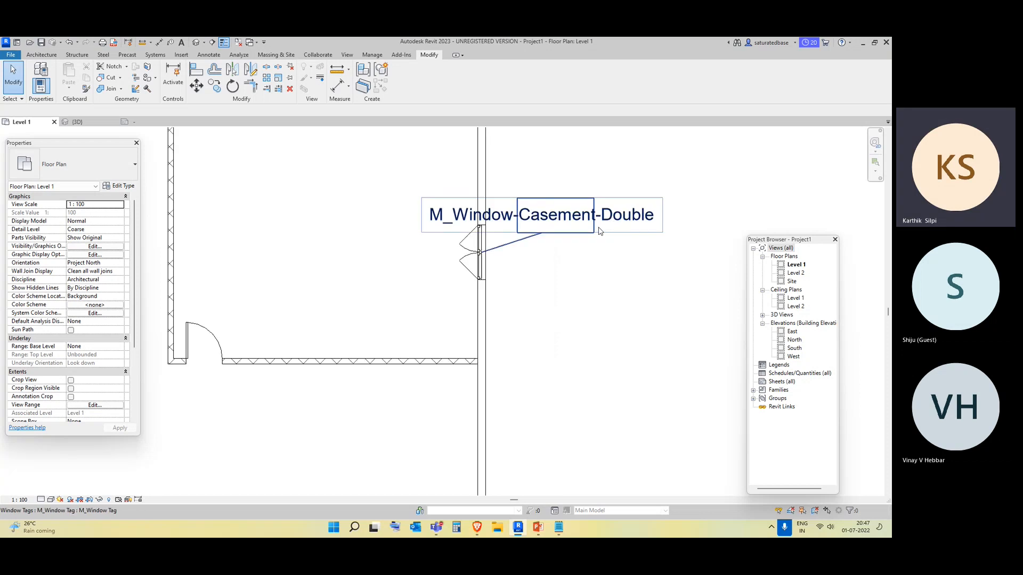
Select the updated window tag and then the tagged window to inspect them.
left_click(544, 224)
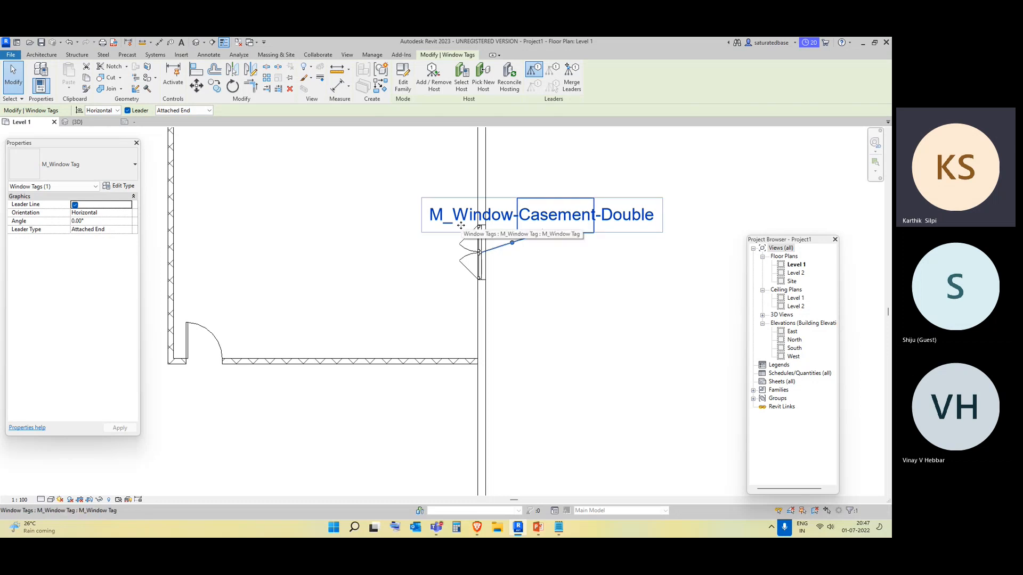
key("Escape")
left_click(471, 271)
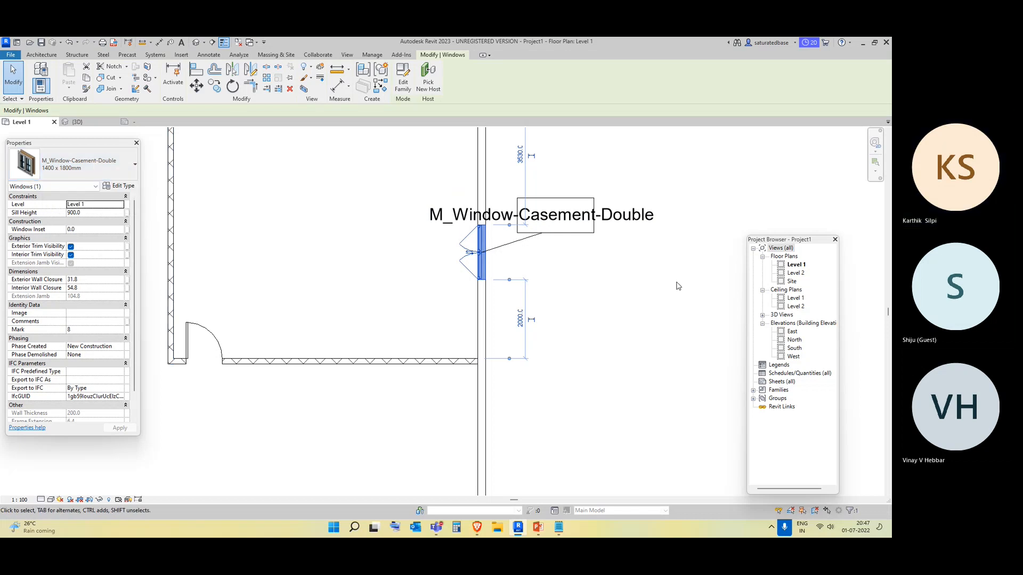
Open the window tag family for editing and add the Width and Height parameters to its label.
left_click(592, 221)
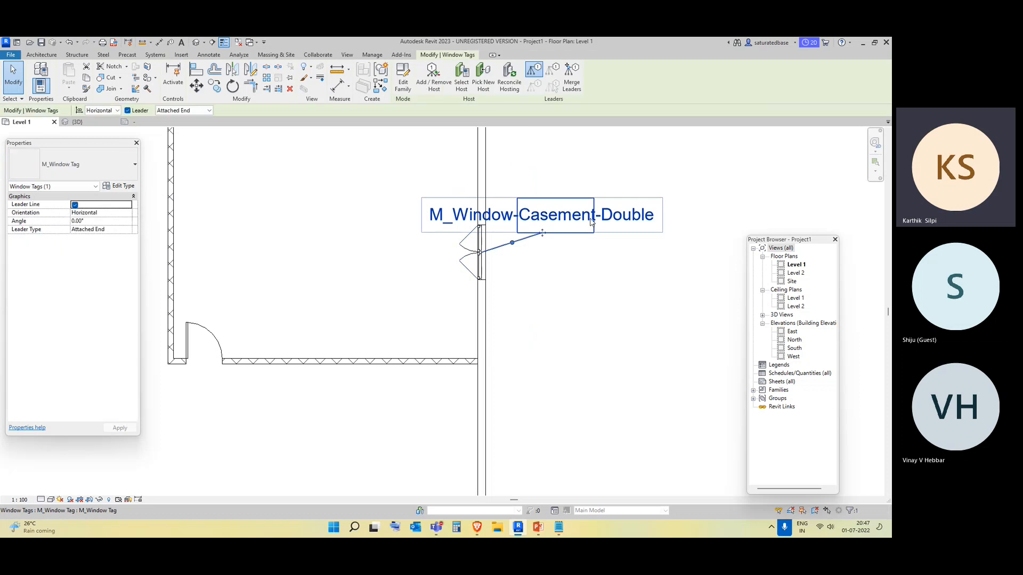
left_click(403, 78)
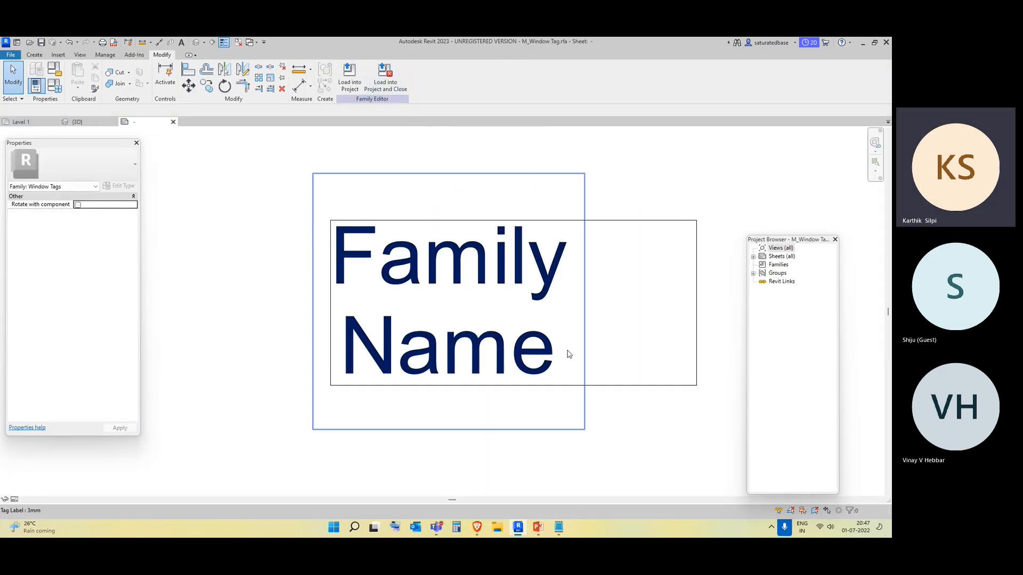
left_click(497, 361)
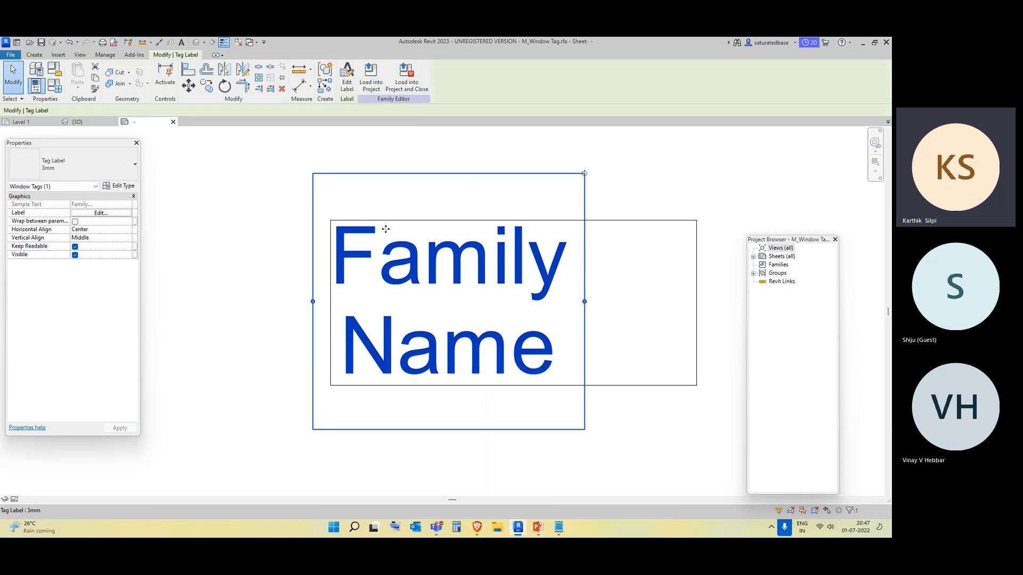
left_click(347, 80)
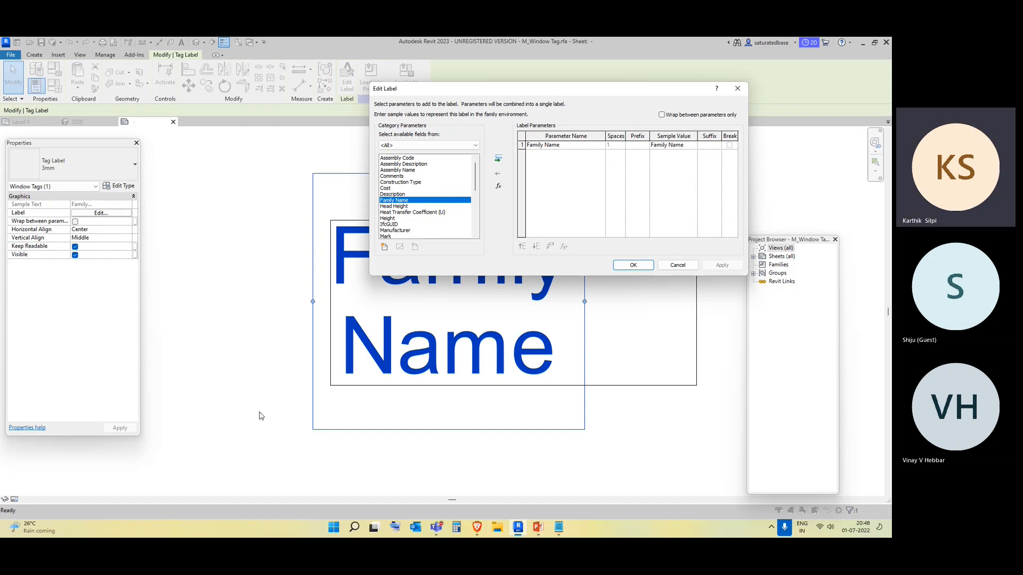
mouse_move(476, 182)
left_mouse_down()
mouse_move(478, 218)
mouse_move(472, 166)
left_mouse_up()
scroll(436, 193, "down", 1)
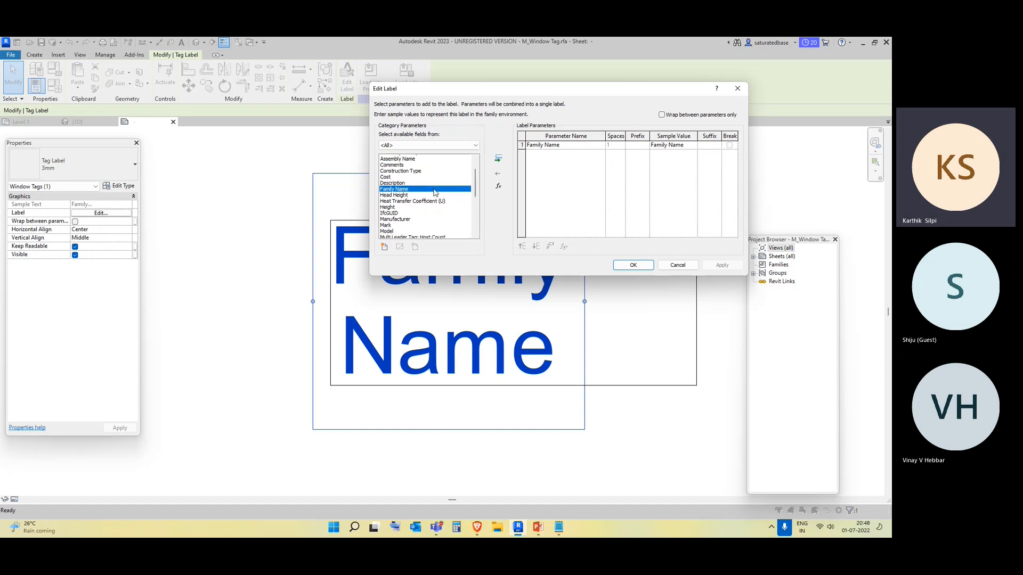
scroll(402, 195, "down", 1)
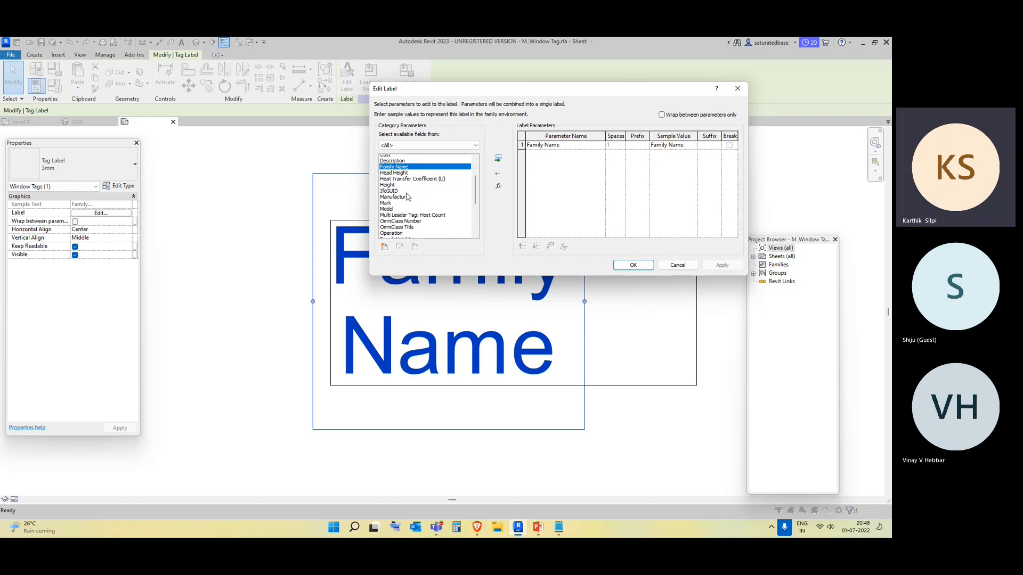
left_click(392, 184)
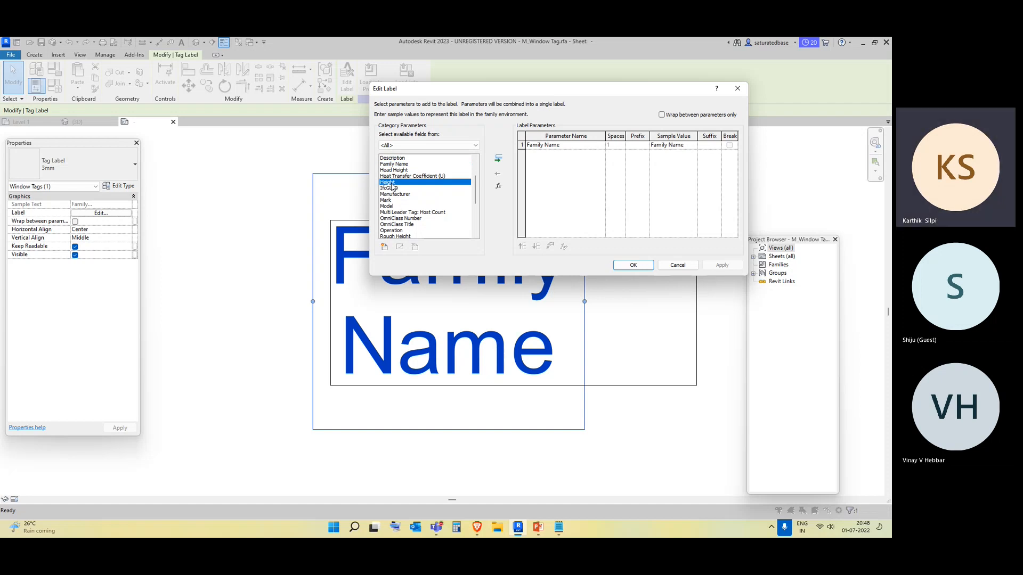
scroll(396, 192, "down", 2)
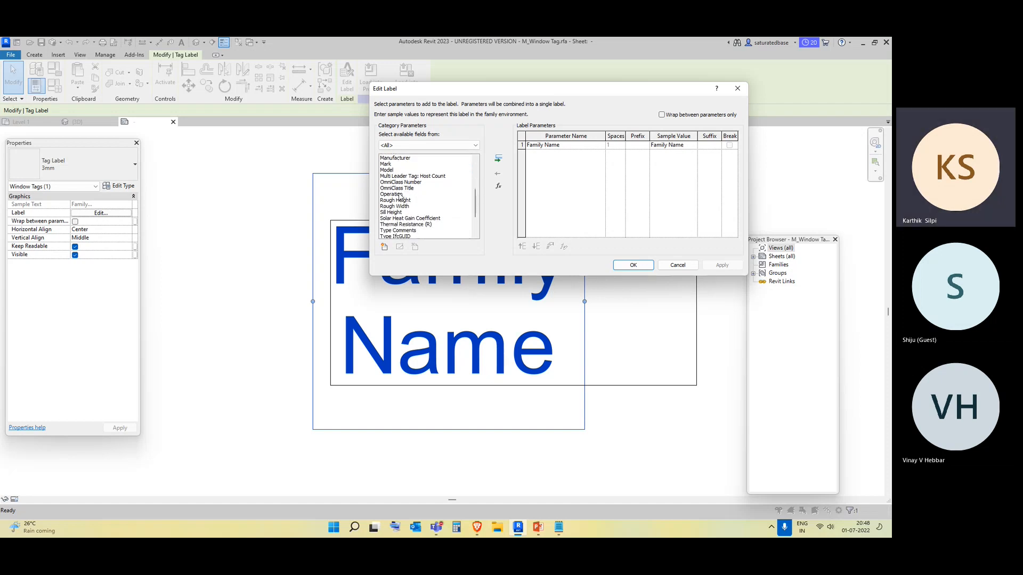
scroll(403, 198, "down", 3)
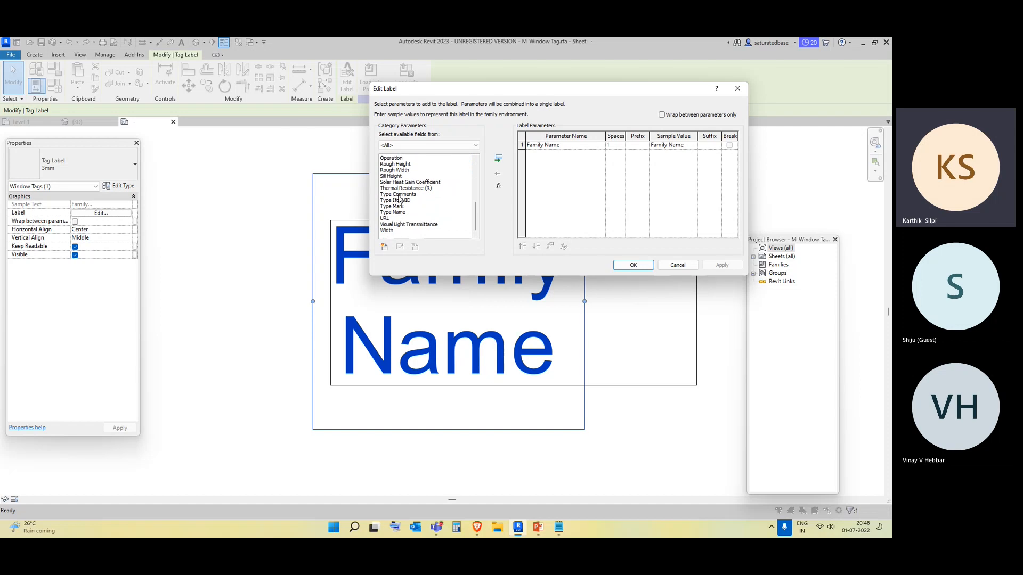
left_click(403, 230)
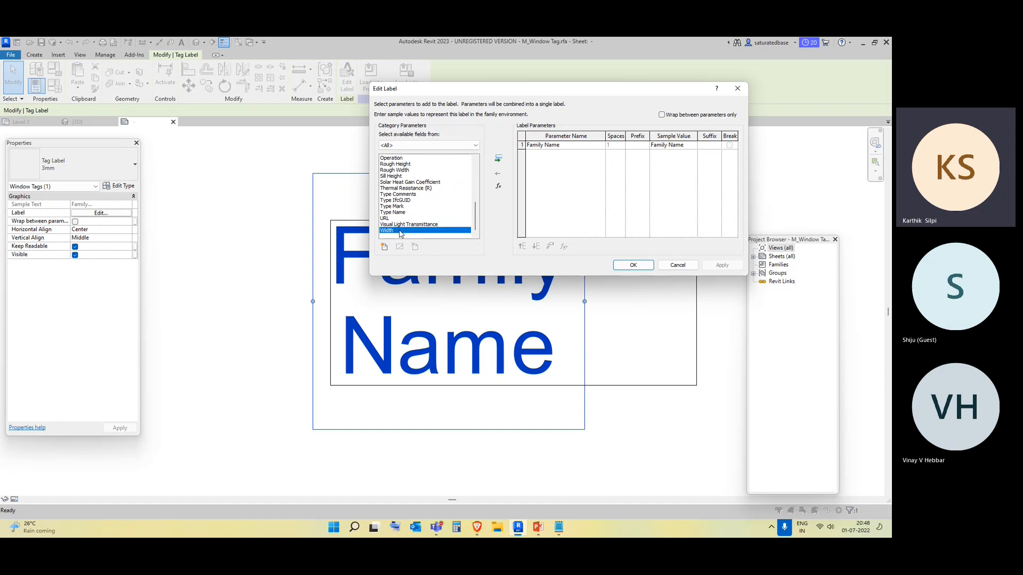
left_click(499, 158)
scroll(452, 191, "up", 5)
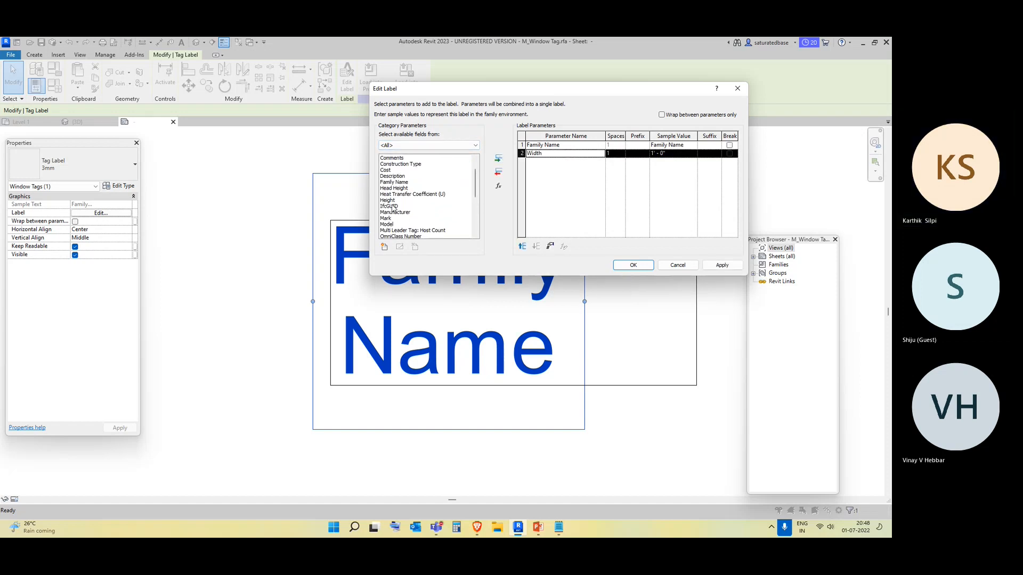
left_click(392, 201)
left_click(499, 159)
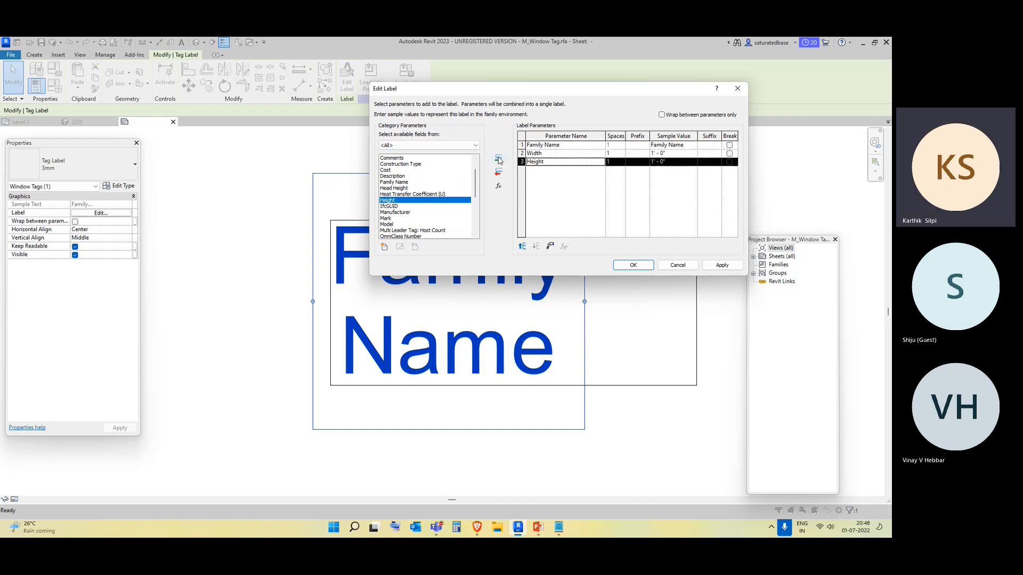
Remove Family Name from the label, add a line break after Width, and apply the label changes.
left_click(540, 148)
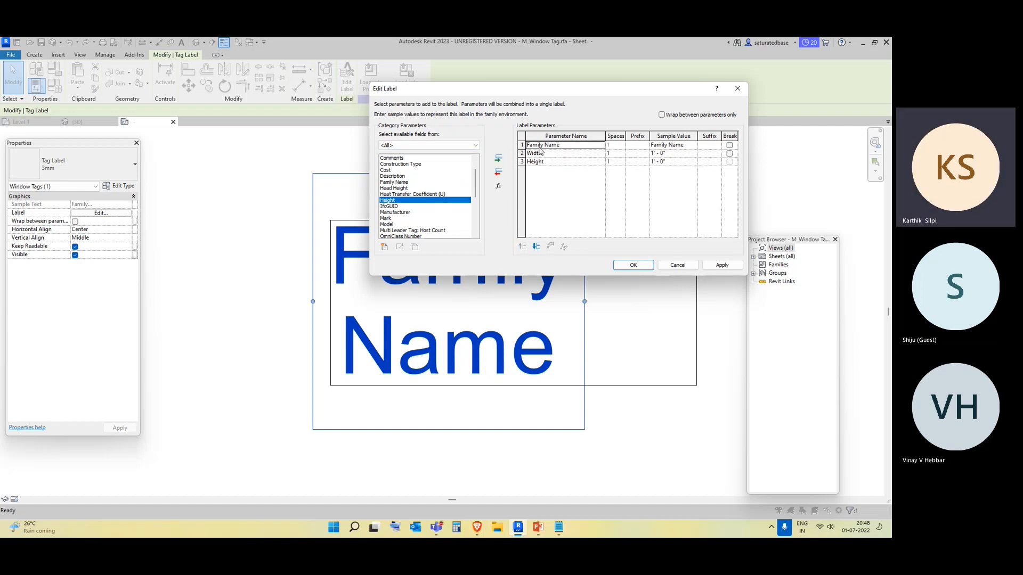
left_click(498, 172)
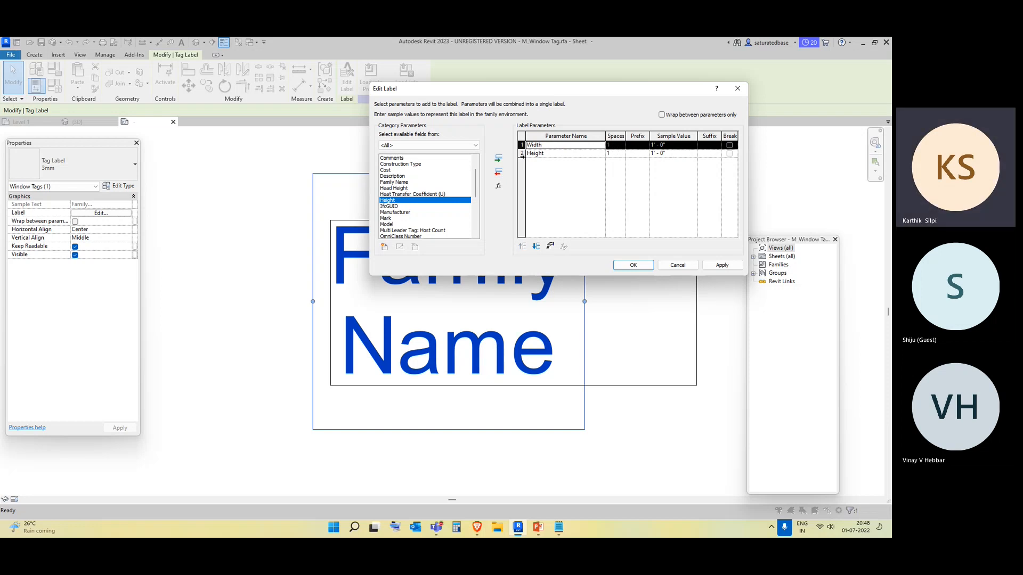
left_click(524, 153)
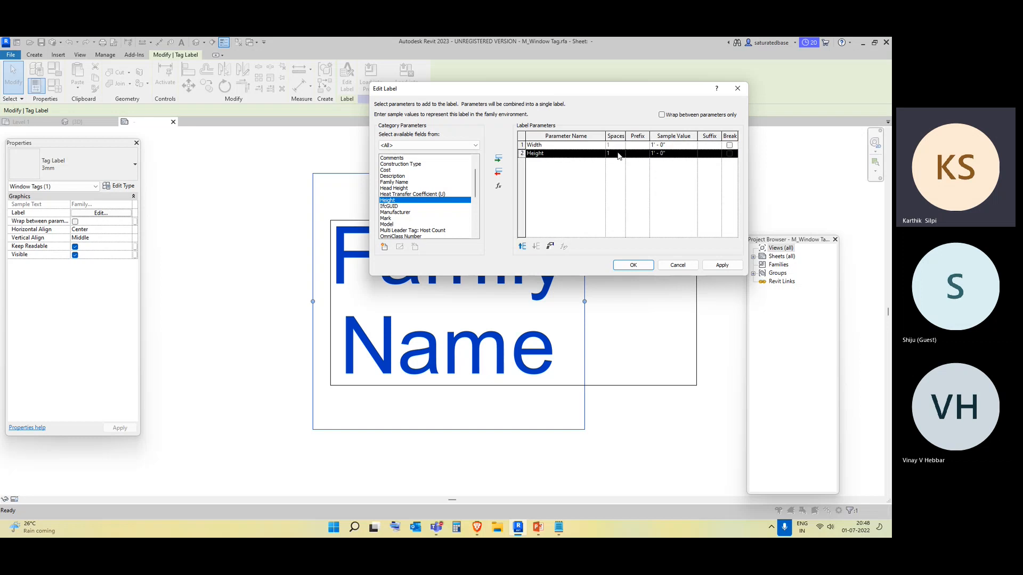
left_click(730, 146)
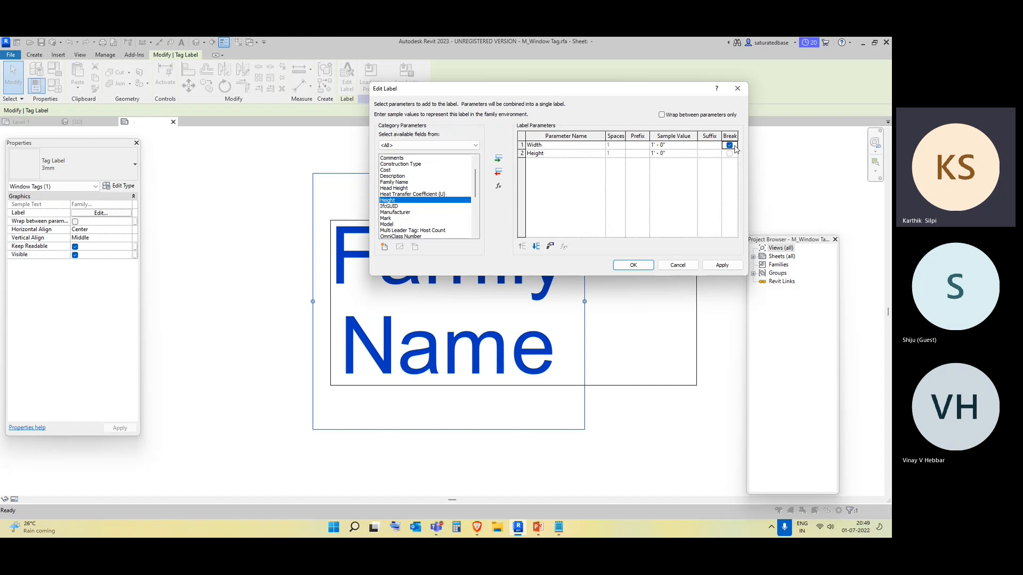
left_click(722, 265)
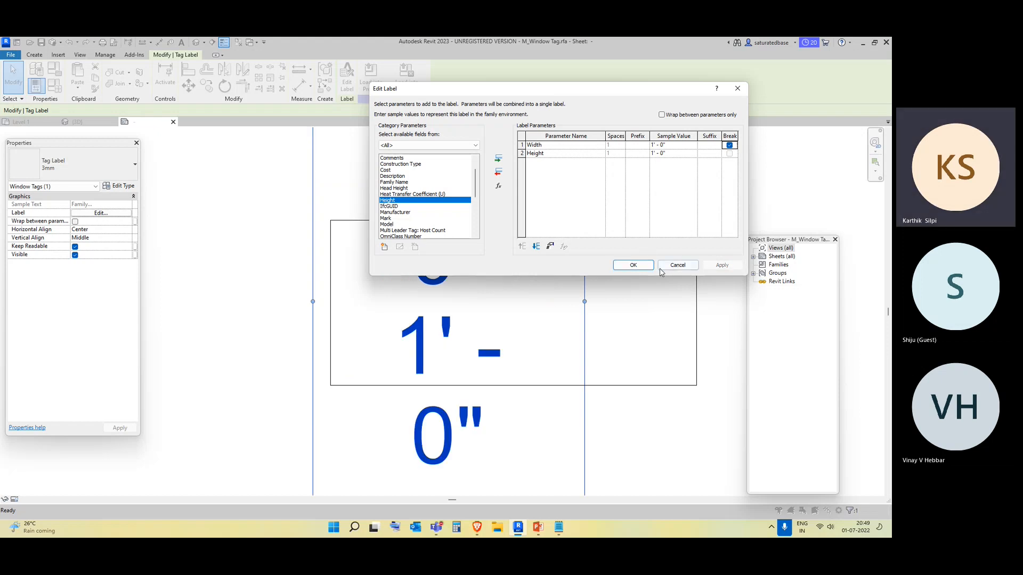
left_click(633, 266)
Widen the tag label so each dimension value fits on a single line.
scroll(533, 315, "down", 2)
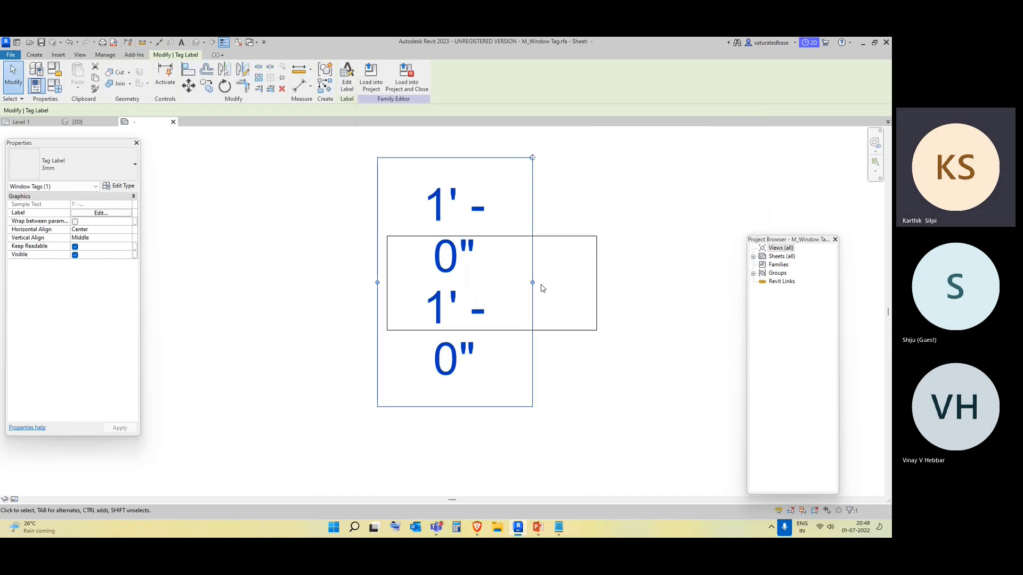
left_click_drag(534, 286, 574, 283)
left_click(606, 390)
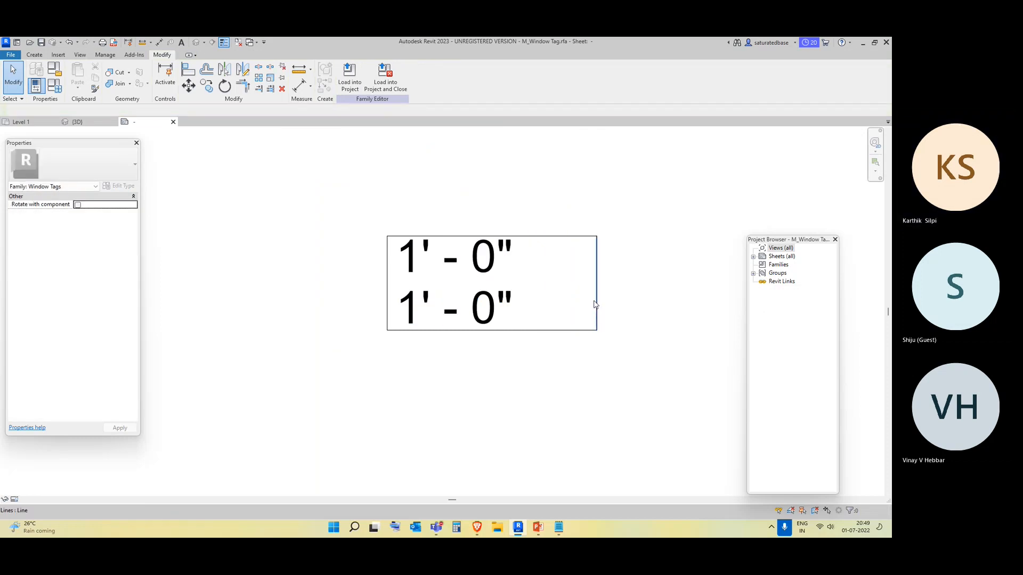
Move the border's right line inward to sit just past the label text.
left_click(596, 283)
left_click_drag(597, 283, 534, 286)
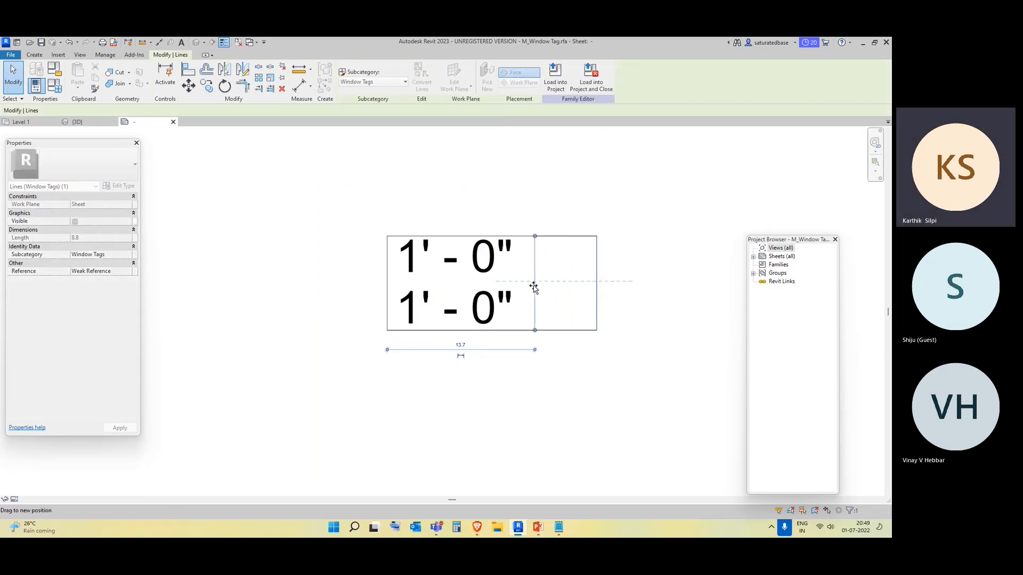
left_click(573, 356)
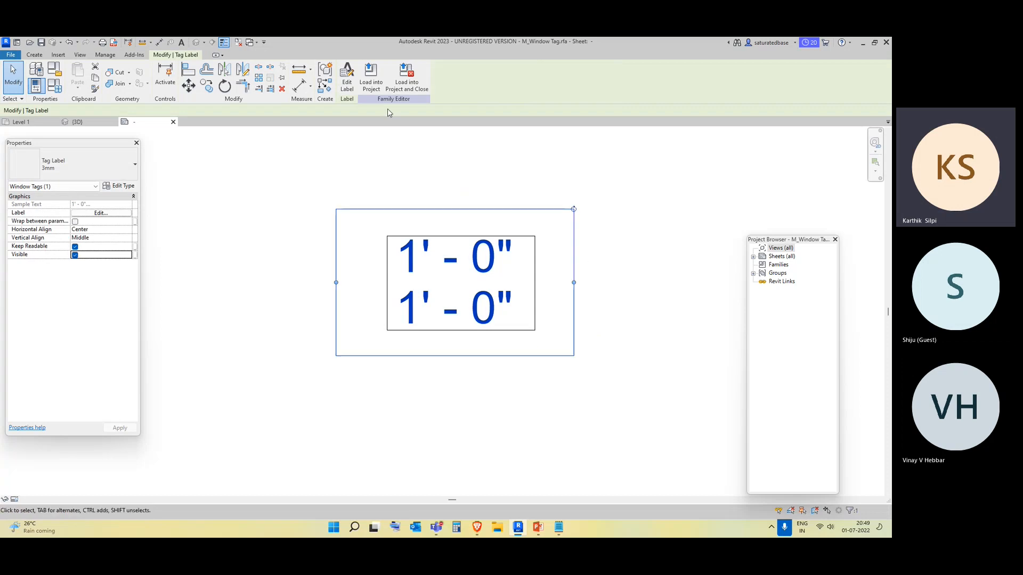
Load the edited tag family into the project, overwriting the existing version, and select the updated tag.
left_click(371, 83)
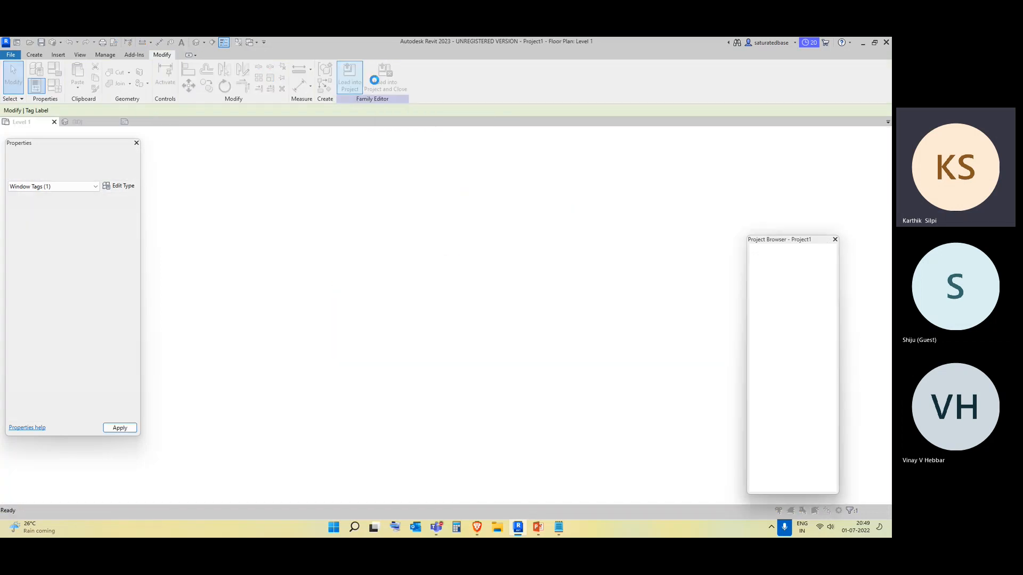
left_click(412, 253)
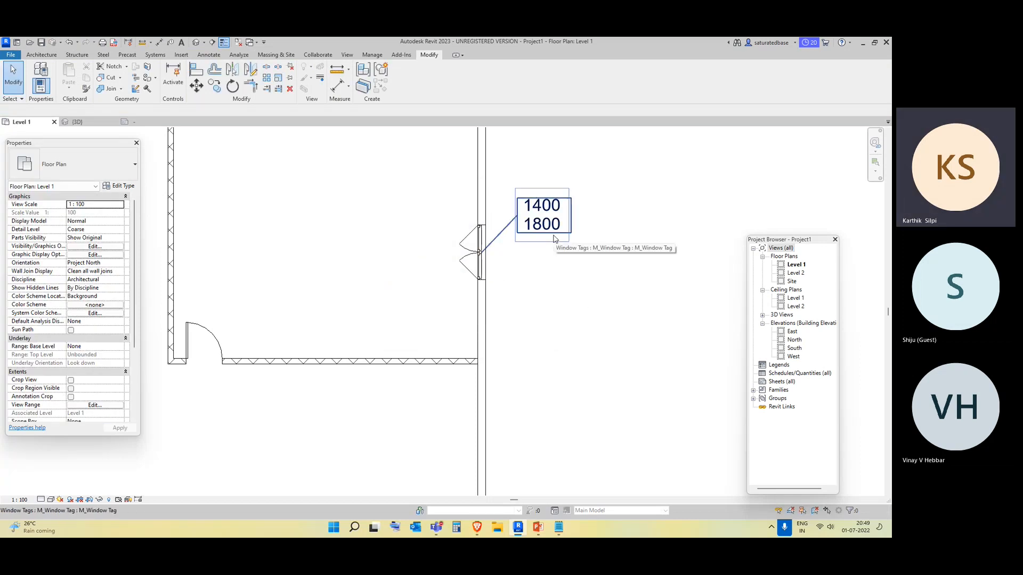
left_click(554, 239)
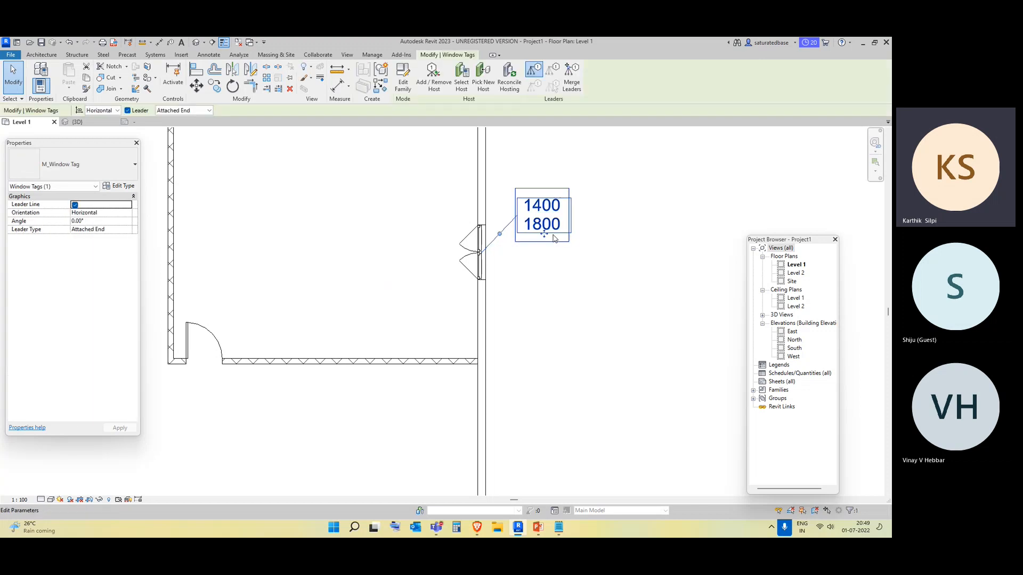
left_click(569, 355)
Open the window tag family for editing from the floor plan.
scroll(496, 325, "down", 3)
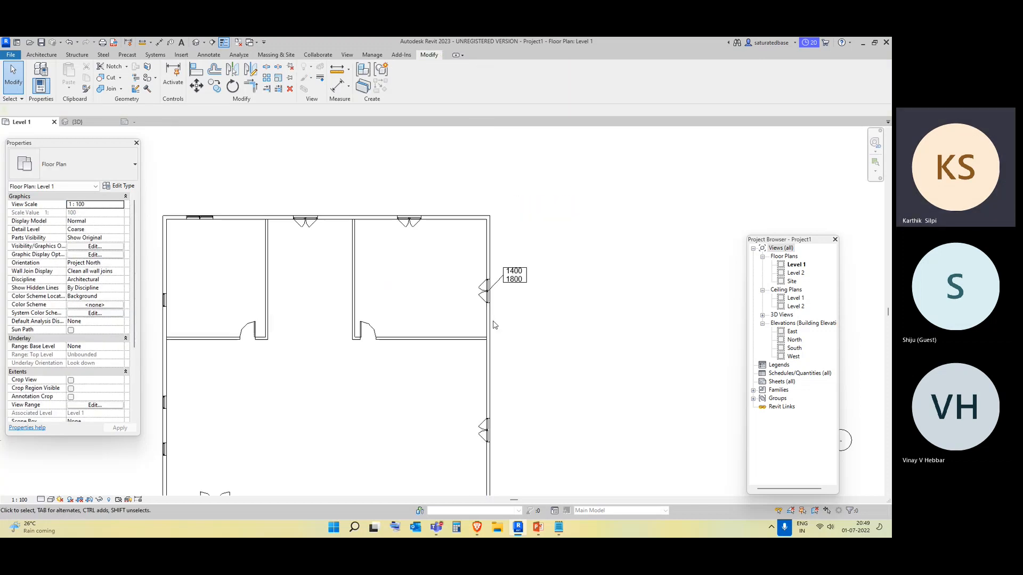
left_click(515, 283)
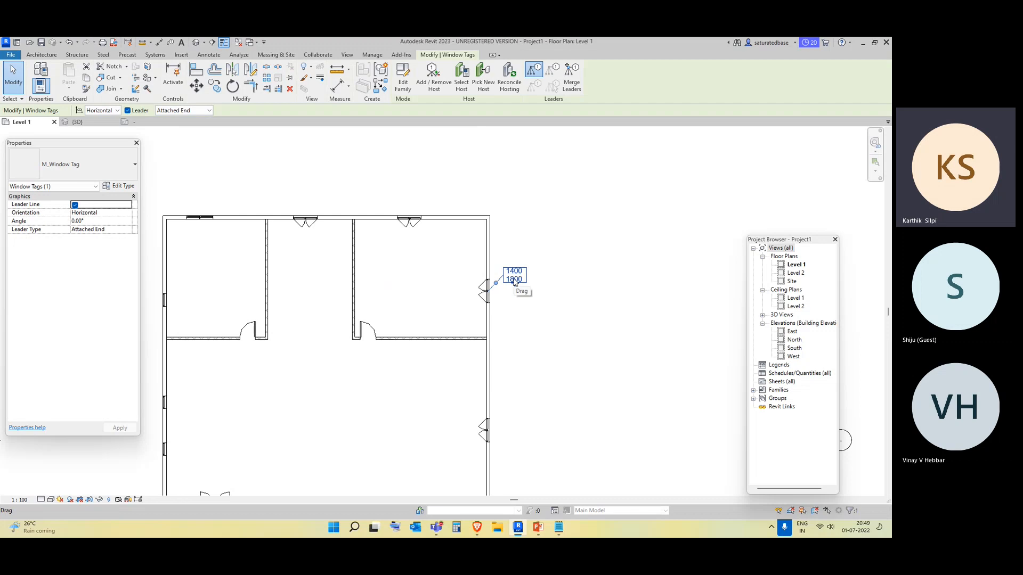
left_click(403, 77)
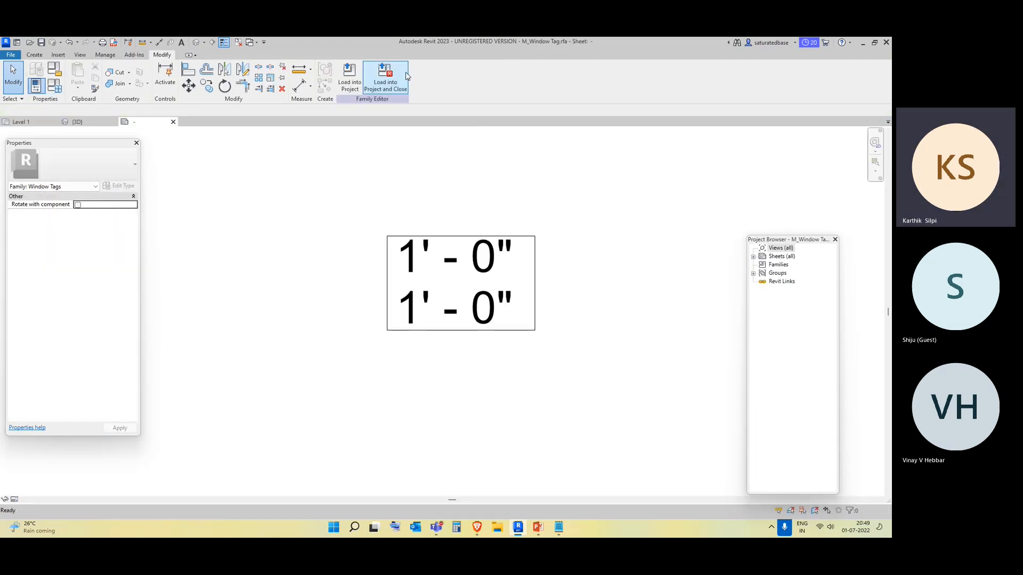
Add the Description parameter to the tag label.
left_click(457, 283)
left_click(351, 79)
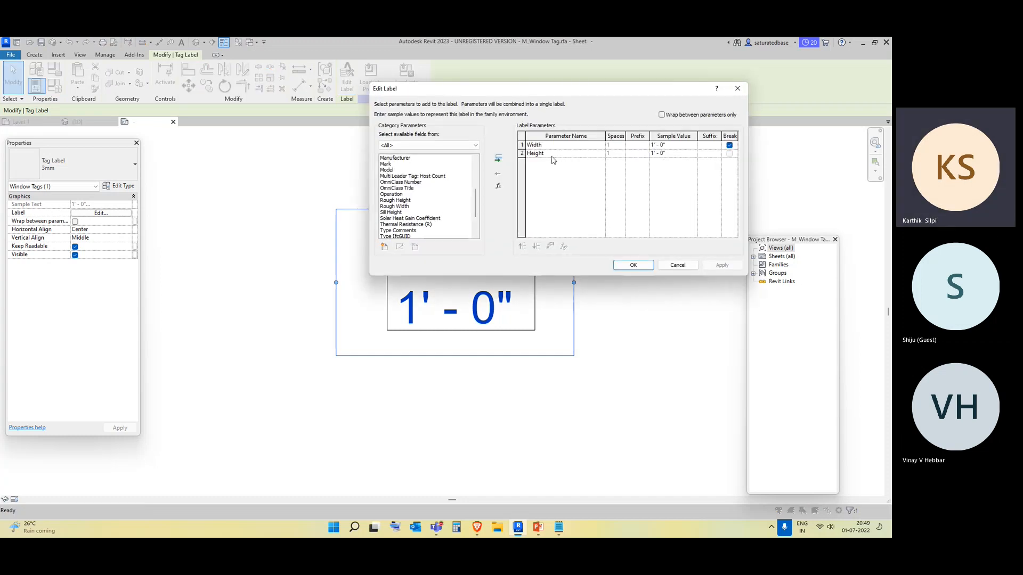
scroll(398, 197, "up", 2)
scroll(397, 197, "down", 4)
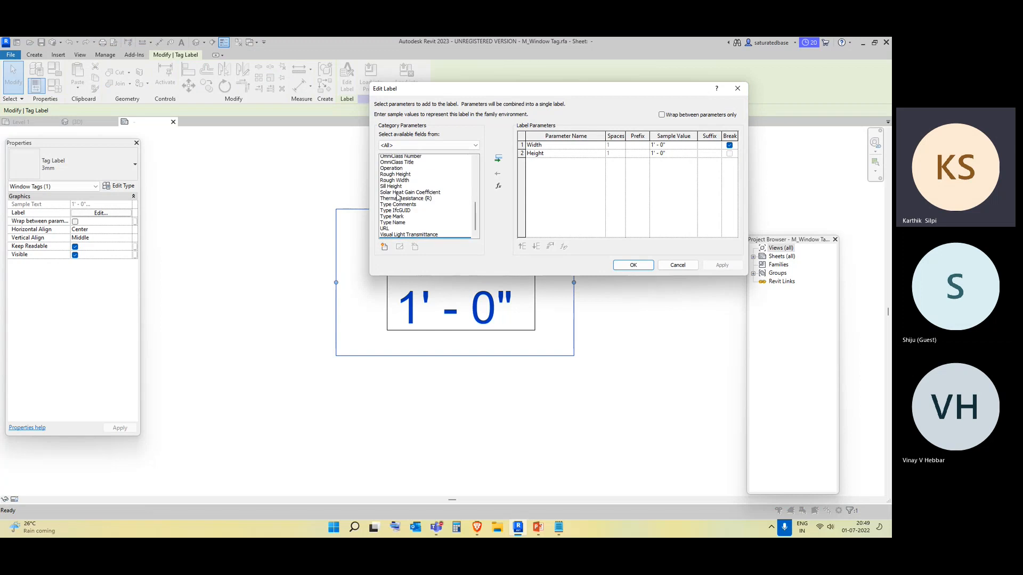
scroll(398, 197, "down", 1)
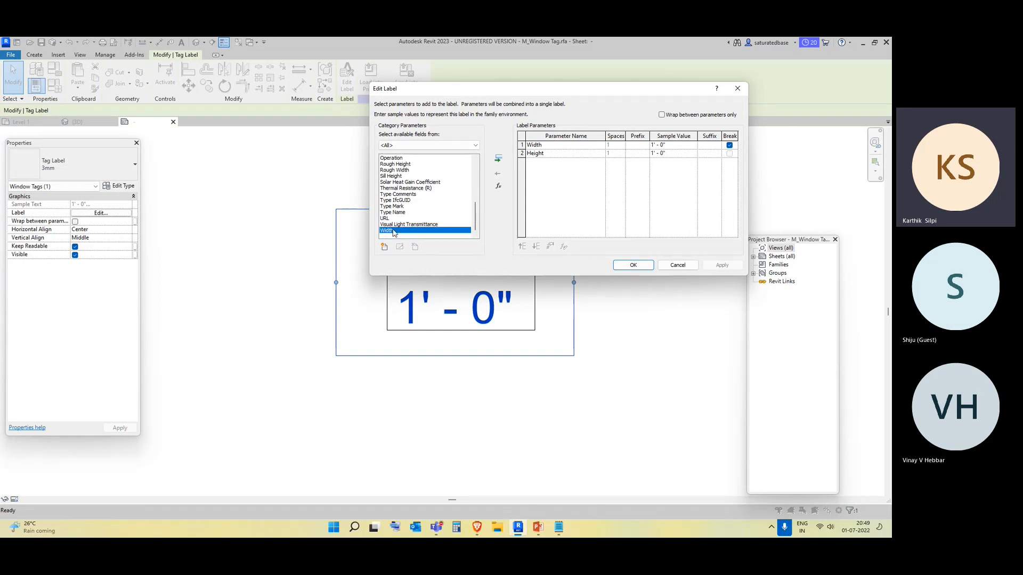
left_click(396, 207)
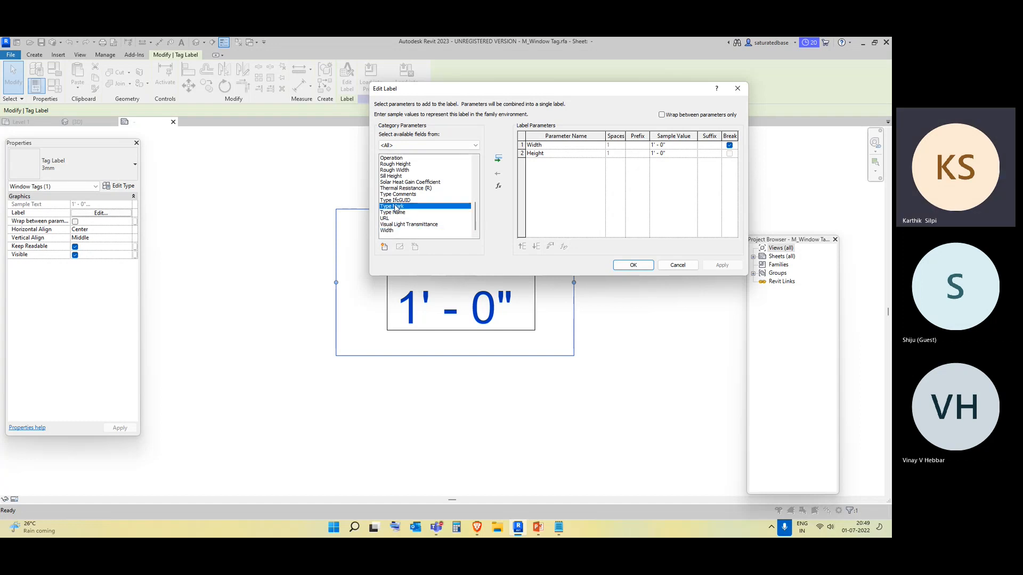
scroll(396, 209, "up", 1)
scroll(396, 208, "up", 3)
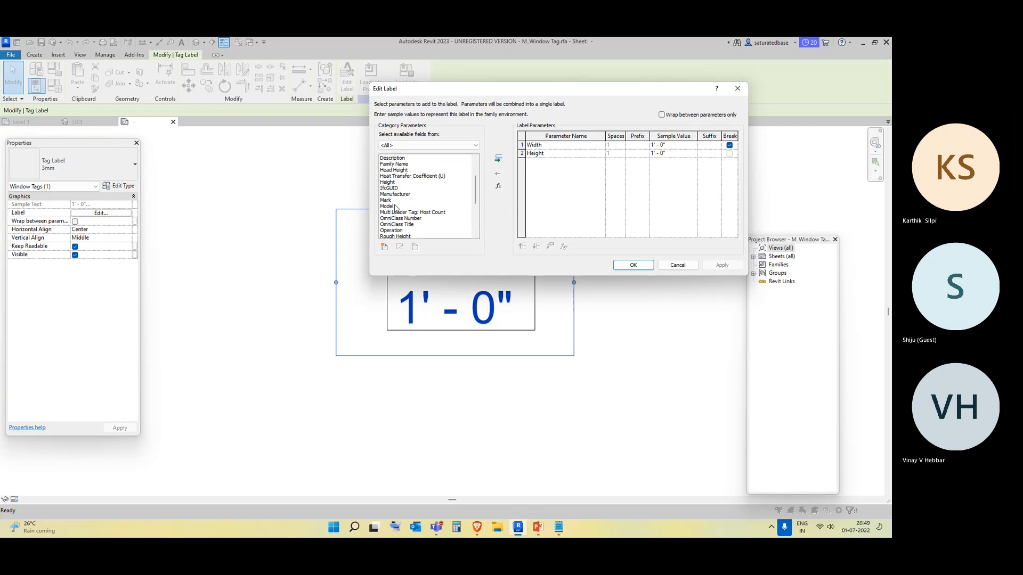
left_click(398, 158)
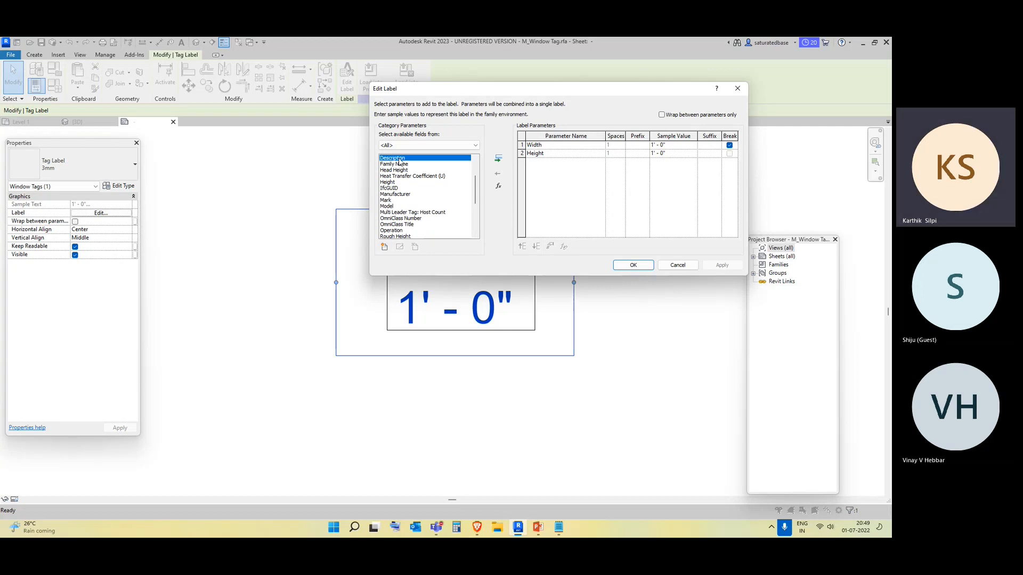
left_click(499, 159)
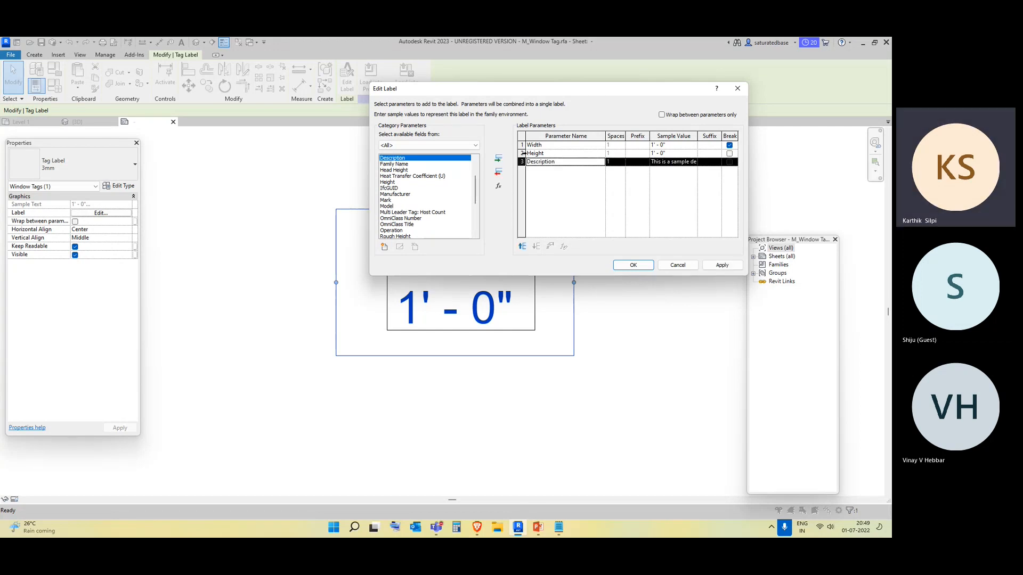
Remove Height and Width from the label, leaving only Description, and confirm the label edit.
left_click(525, 154)
left_click(498, 171)
left_click(524, 145)
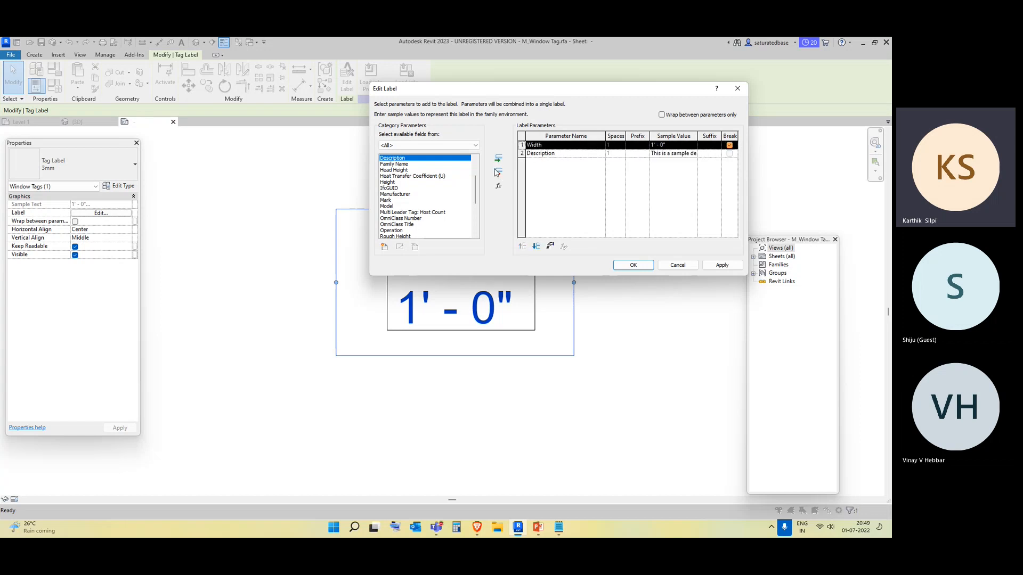
left_click(499, 172)
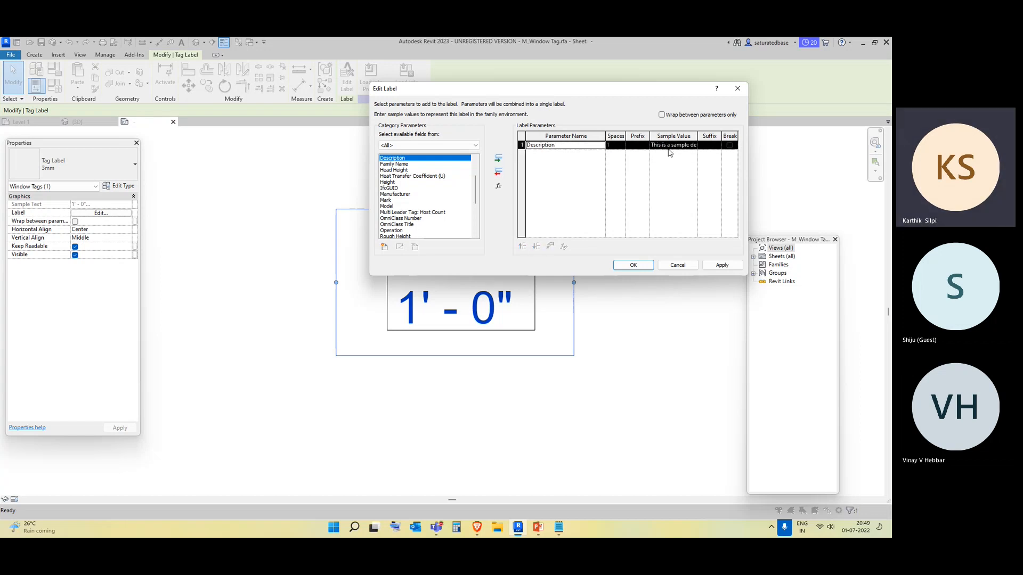
left_click(633, 265)
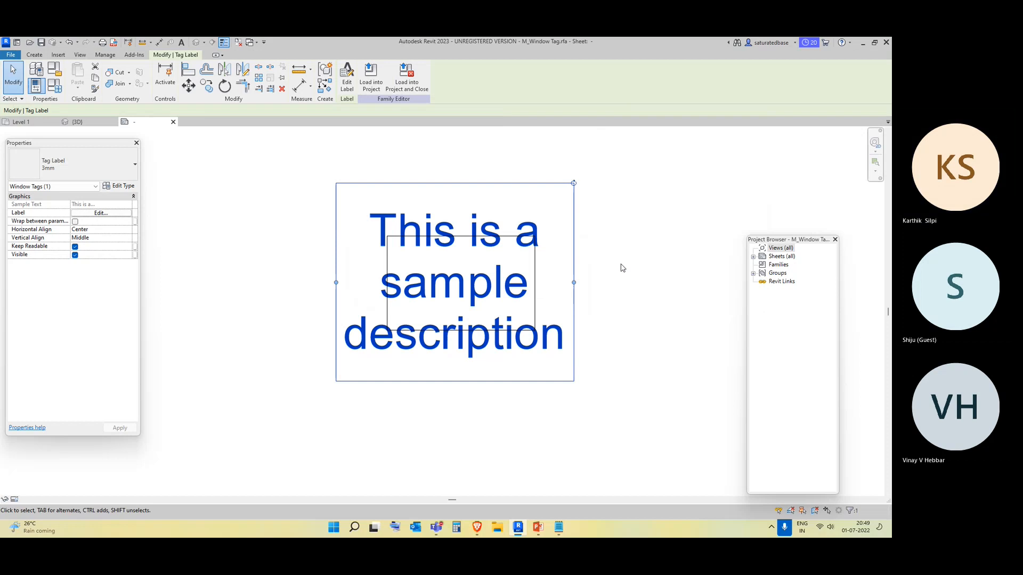
Load the edited tag family into the project.
left_click(372, 86)
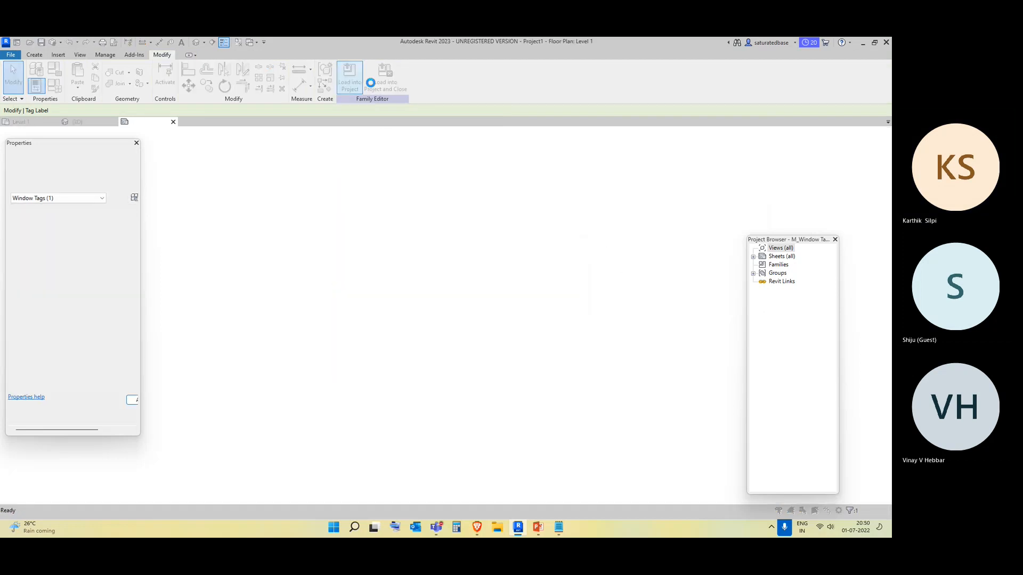
left_click(431, 255)
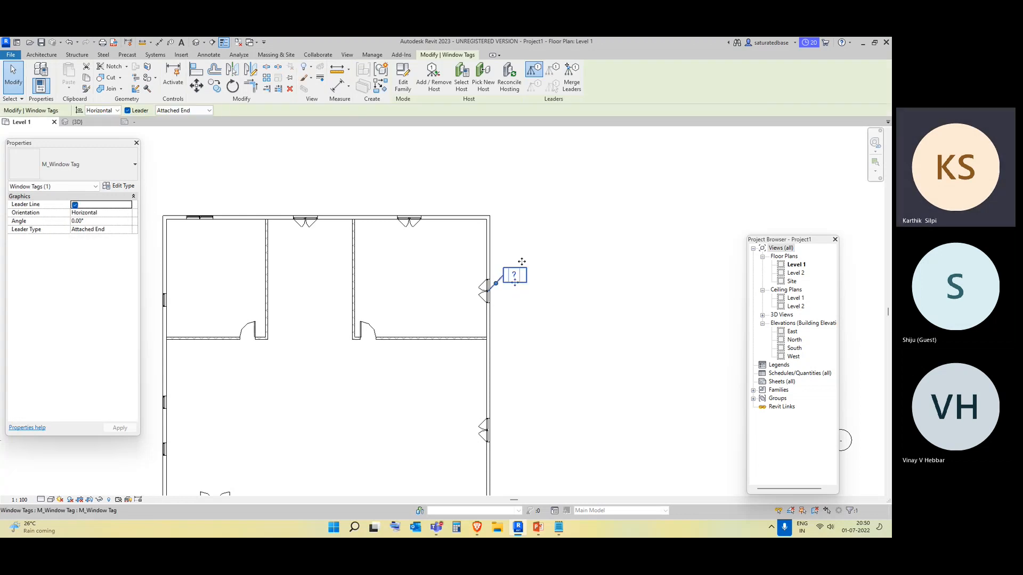
Review the updated window tag's type properties.
left_click(114, 187)
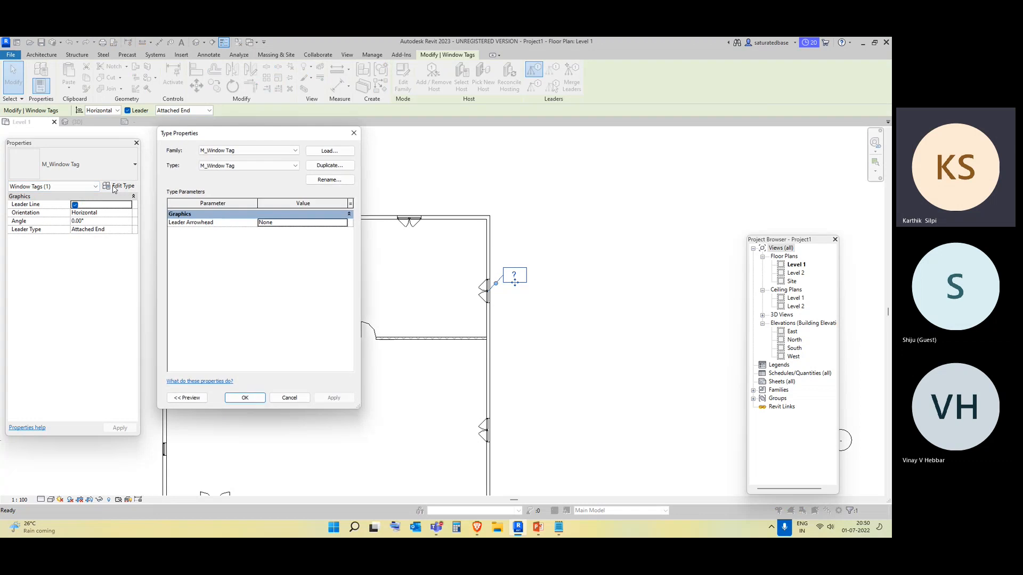
left_click(353, 132)
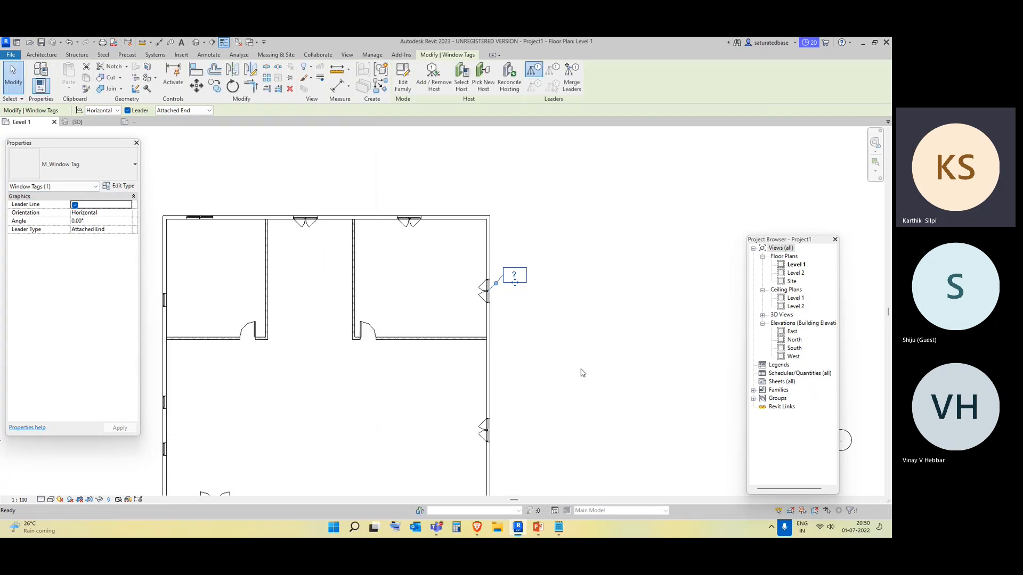
left_click(519, 292)
left_click(514, 276)
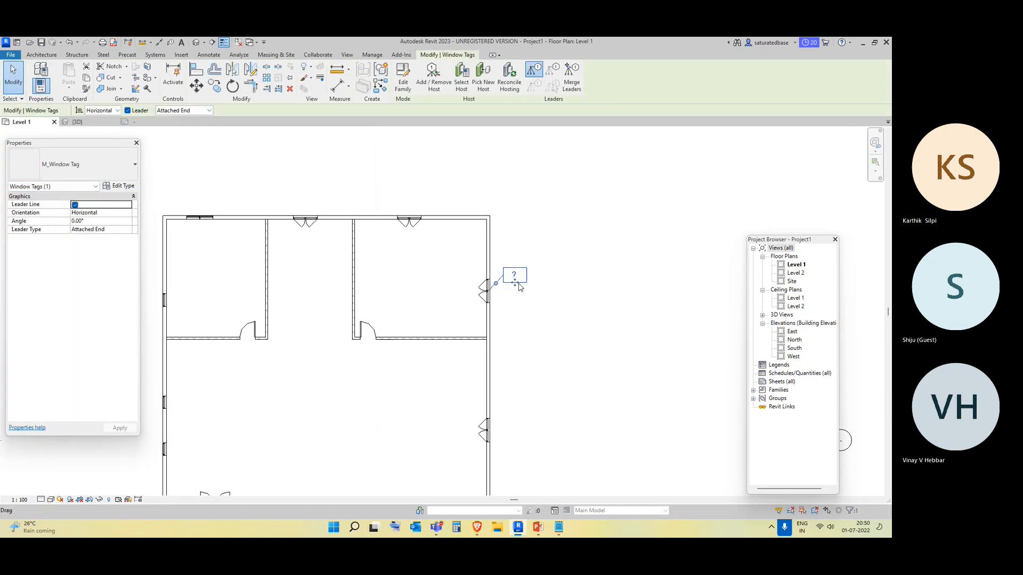
left_click(554, 338)
Set the tagged window type's Description to "outoddr windw" and apply.
left_click(482, 307)
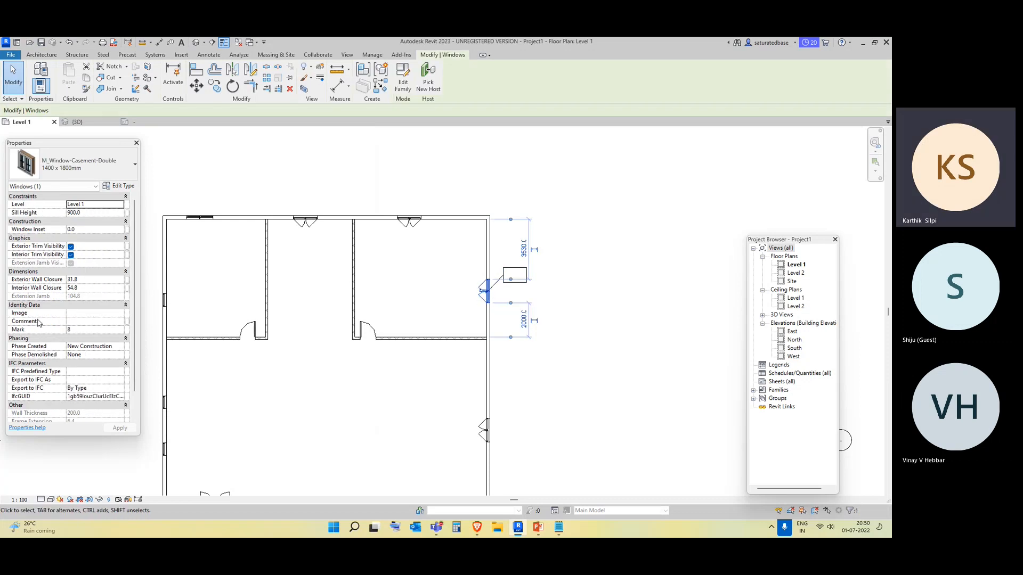
scroll(96, 341, "down", 1)
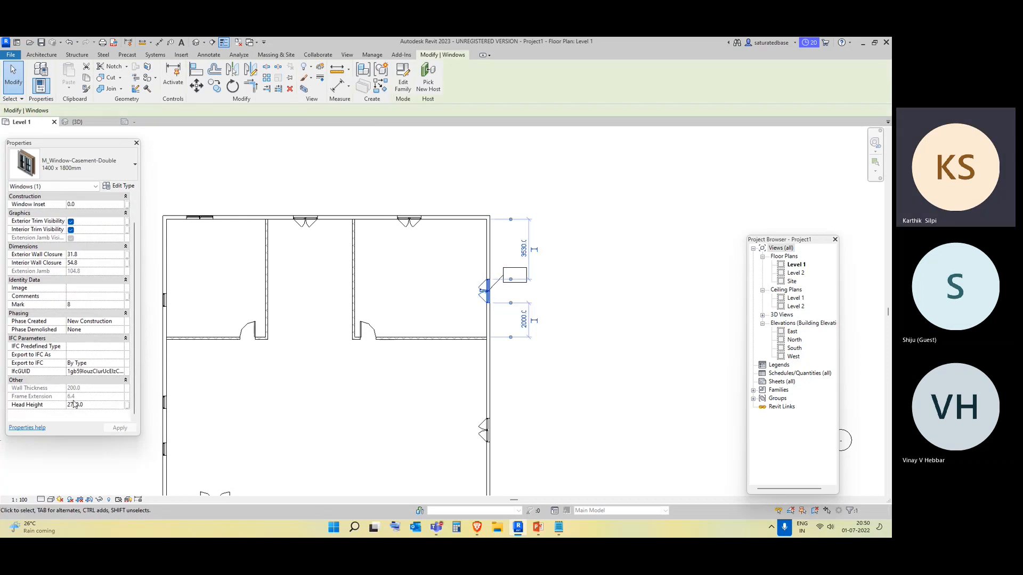
scroll(74, 404, "up", 1)
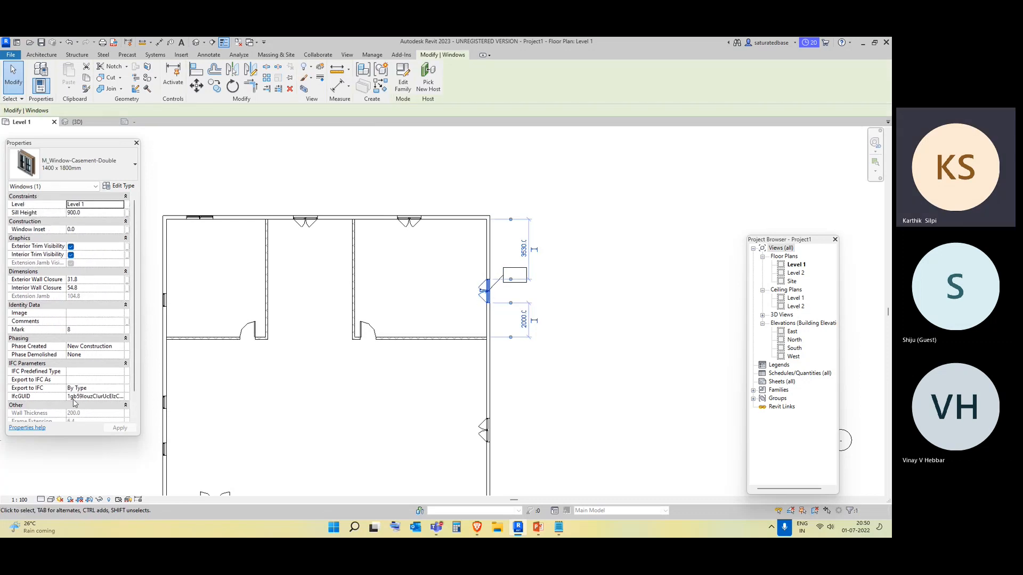
left_click(121, 185)
scroll(211, 282, "down", 10)
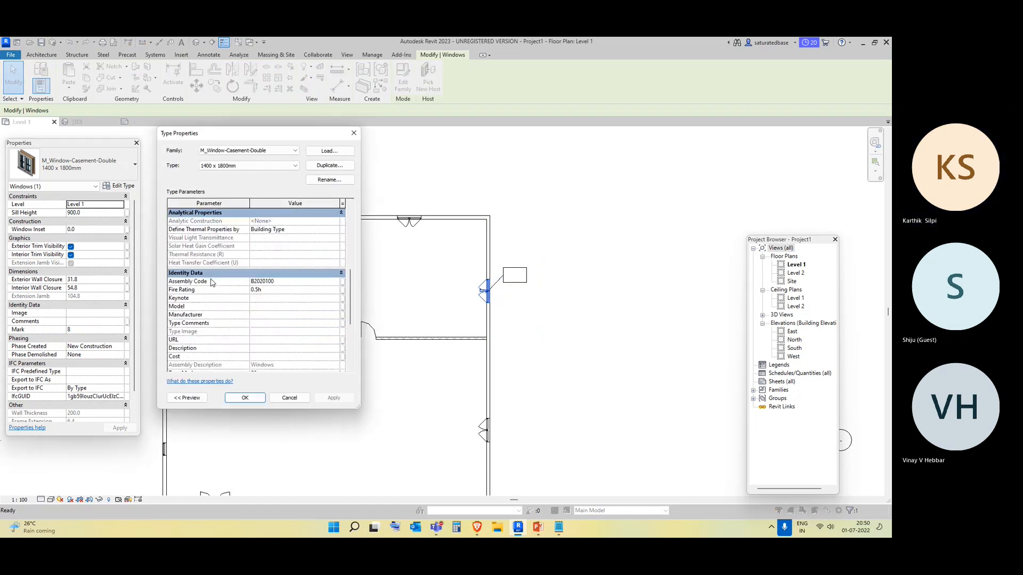
scroll(190, 284, "up", 3)
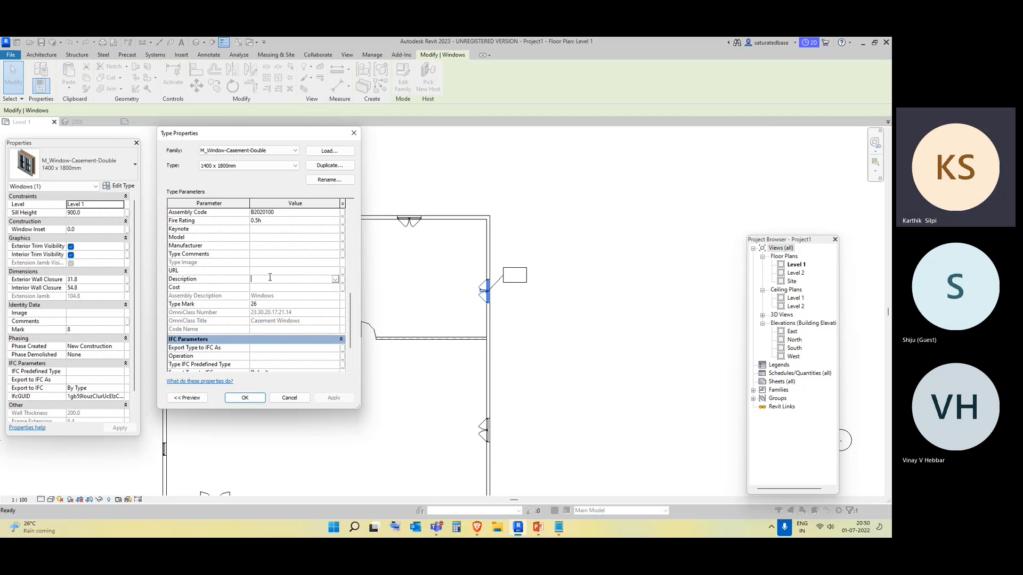
type("ou")
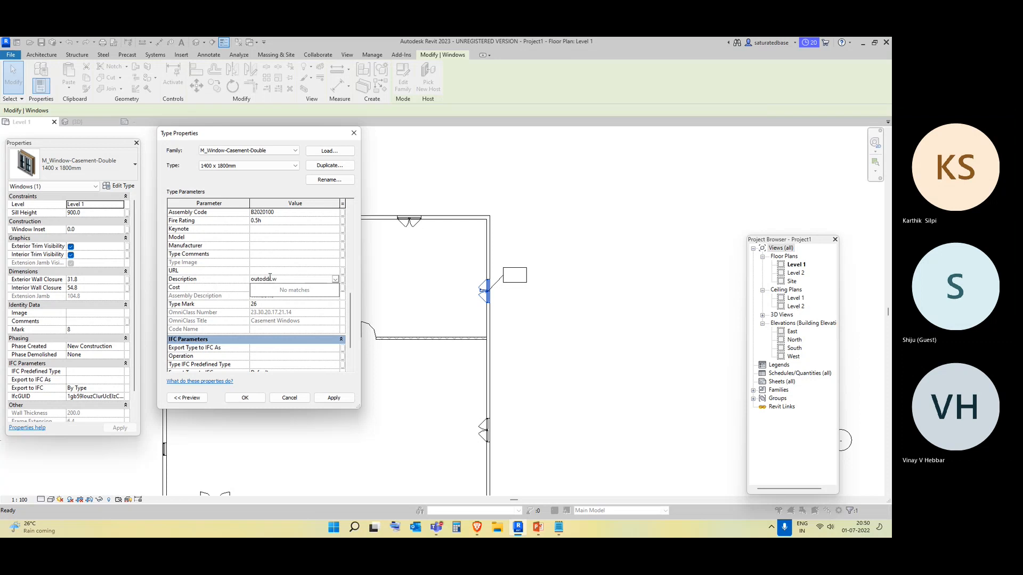
type("todd windo")
key("Escape")
key("BackSpace")
left_click(334, 397)
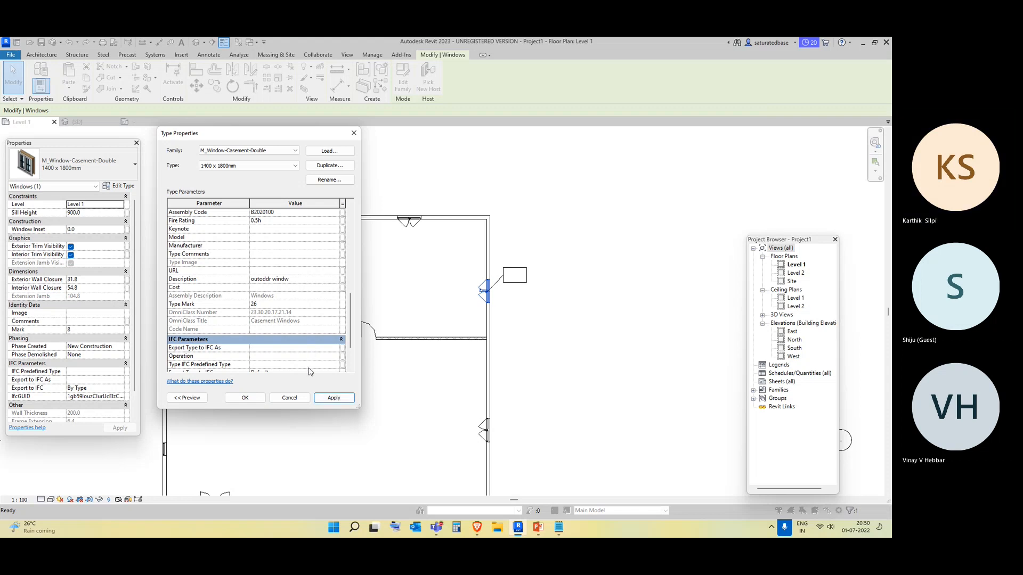
left_click(333, 398)
left_click(248, 400)
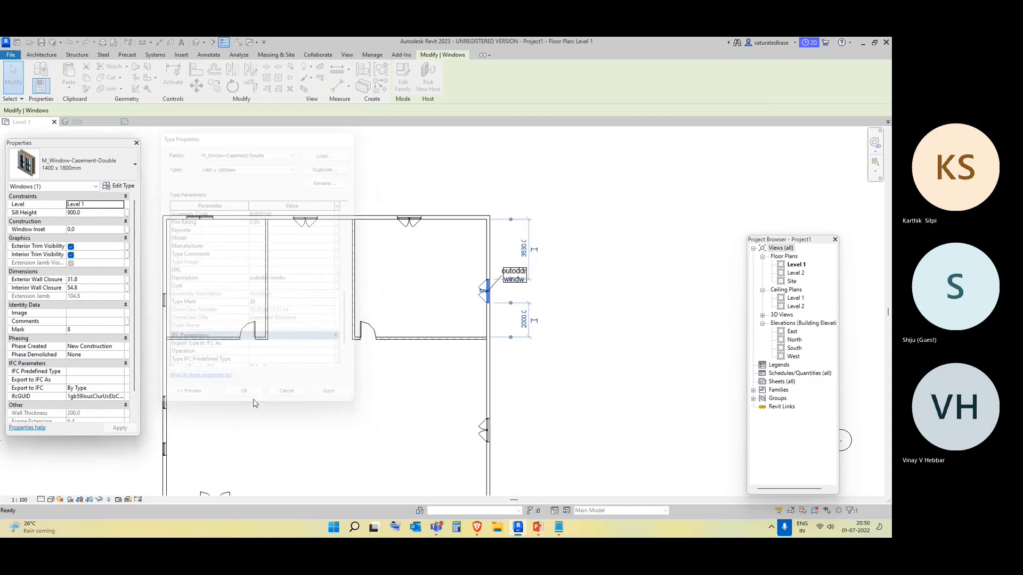
Select the window tag and review its type properties.
left_click(572, 363)
left_click(522, 274)
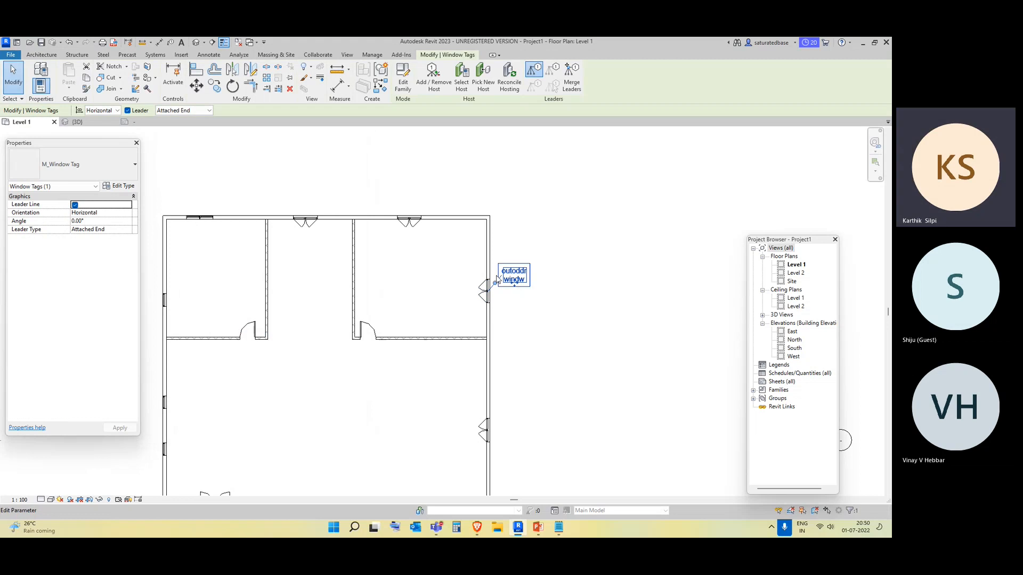
left_click(520, 296)
left_click(515, 278)
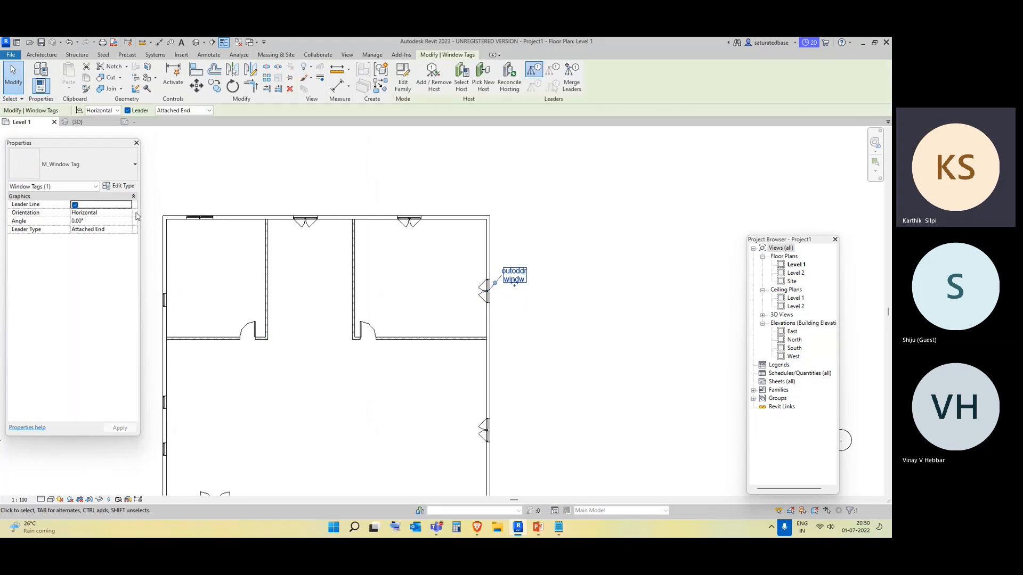
left_click(118, 185)
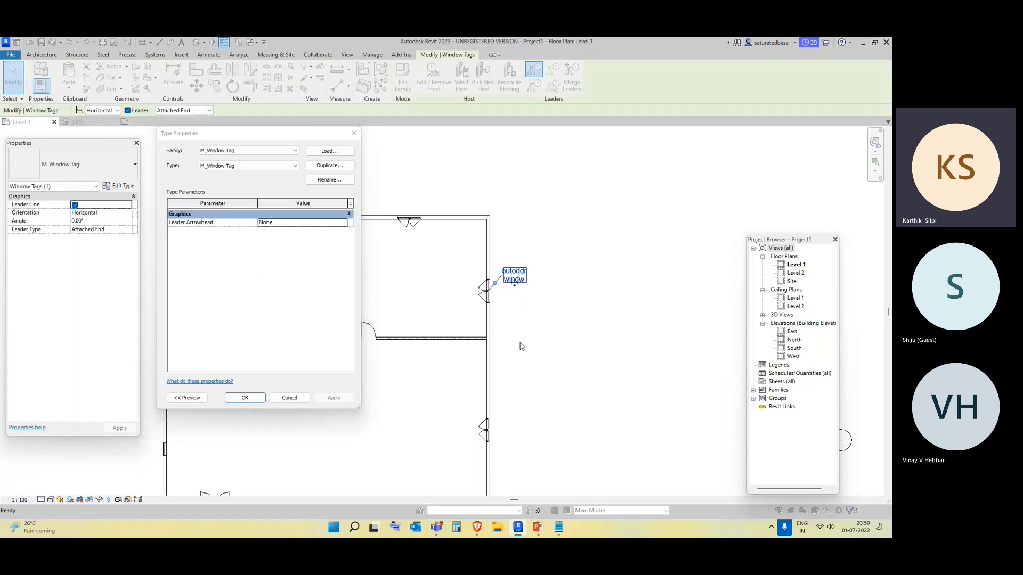
left_click(546, 309)
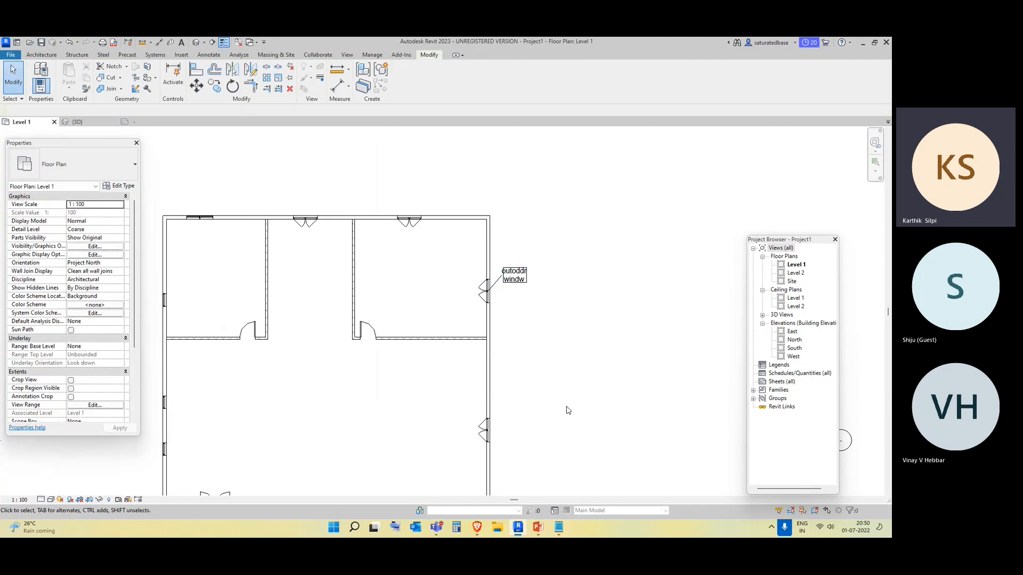
Set the M_Window-Casement-Double 1400 x 1800mm type's Description to 1400*1800, apply and close the type properties.
left_click(486, 298)
left_click(123, 186)
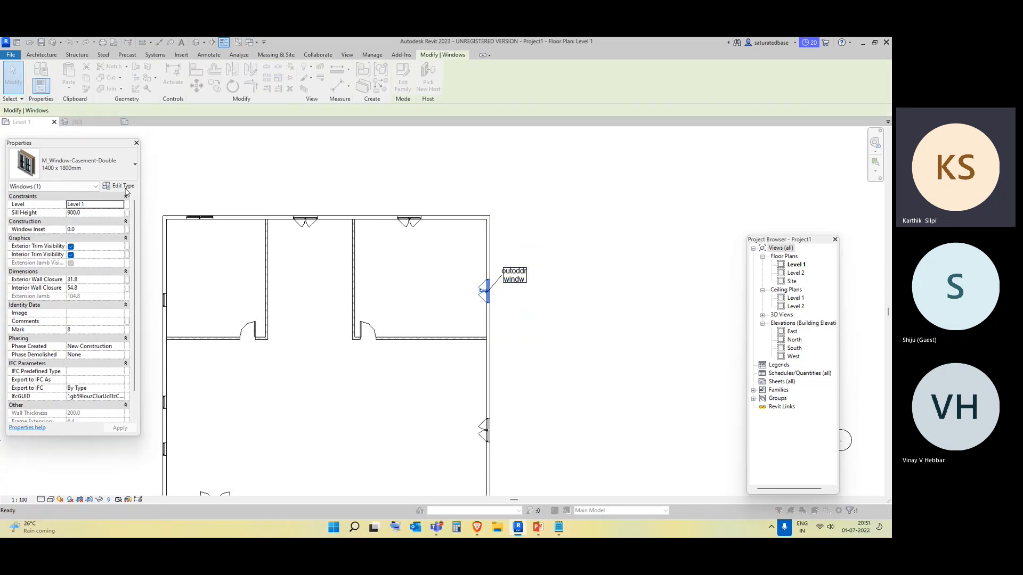
scroll(270, 299, "down", 5)
scroll(270, 300, "down", 5)
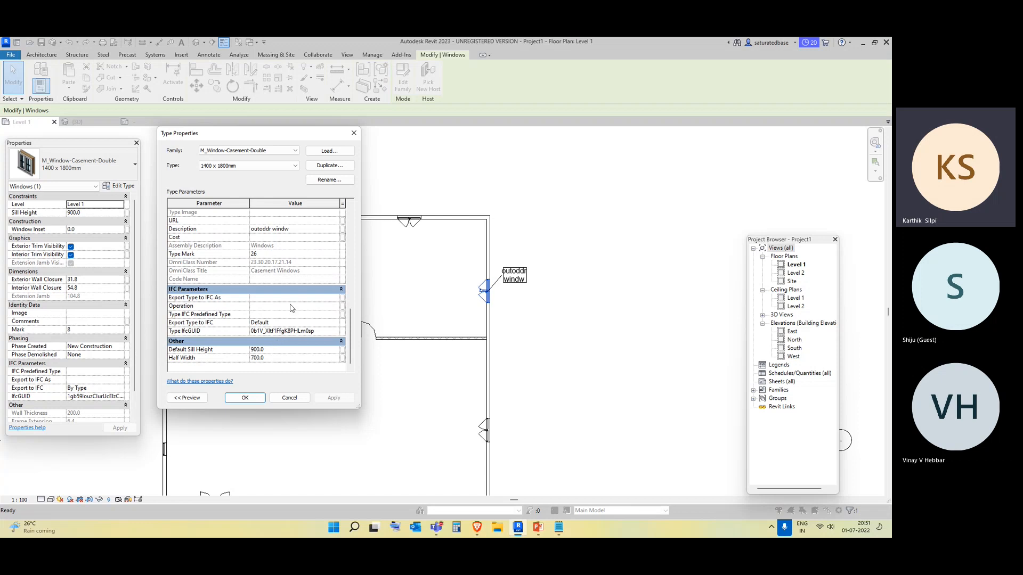
left_click(302, 228)
left_click(302, 226)
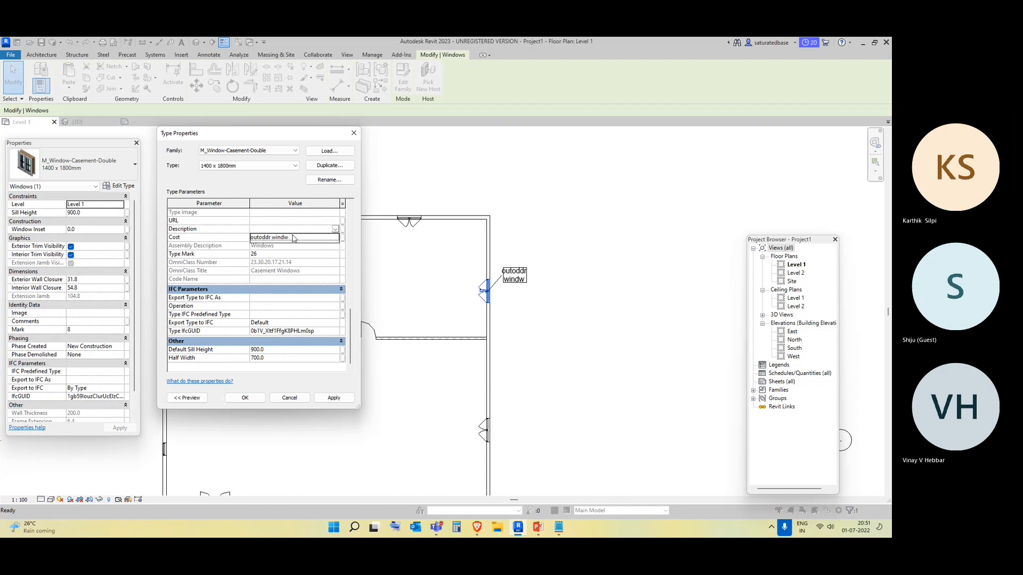
left_click(292, 238)
type("odr wdw")
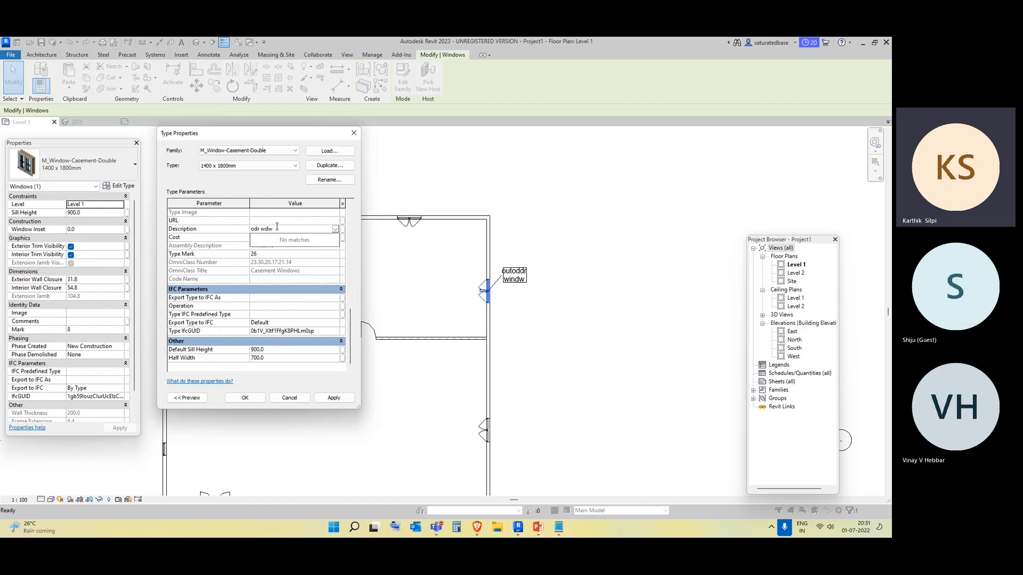
left_click(277, 227)
left_click_drag(273, 229, 251, 229)
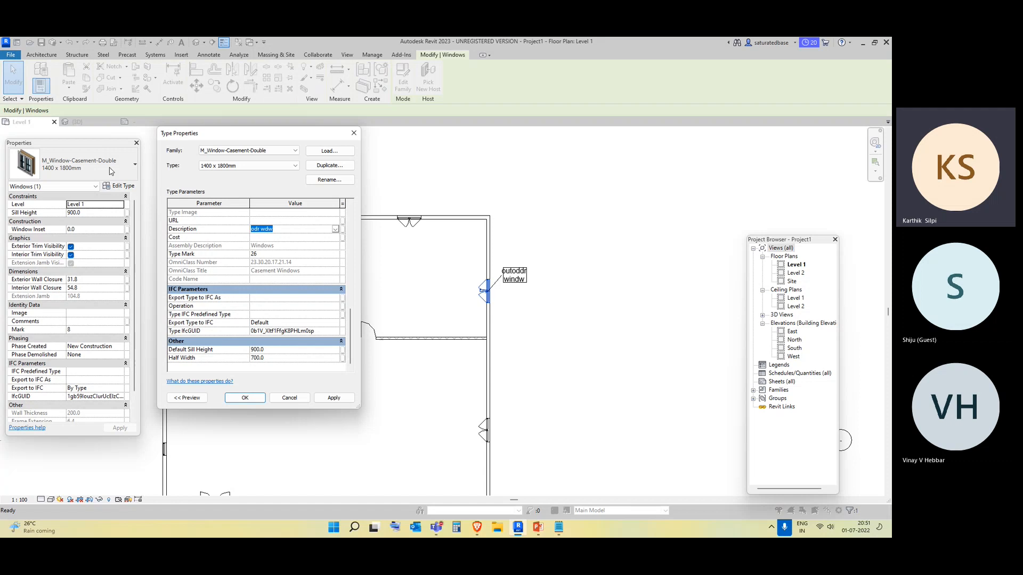
type("14")
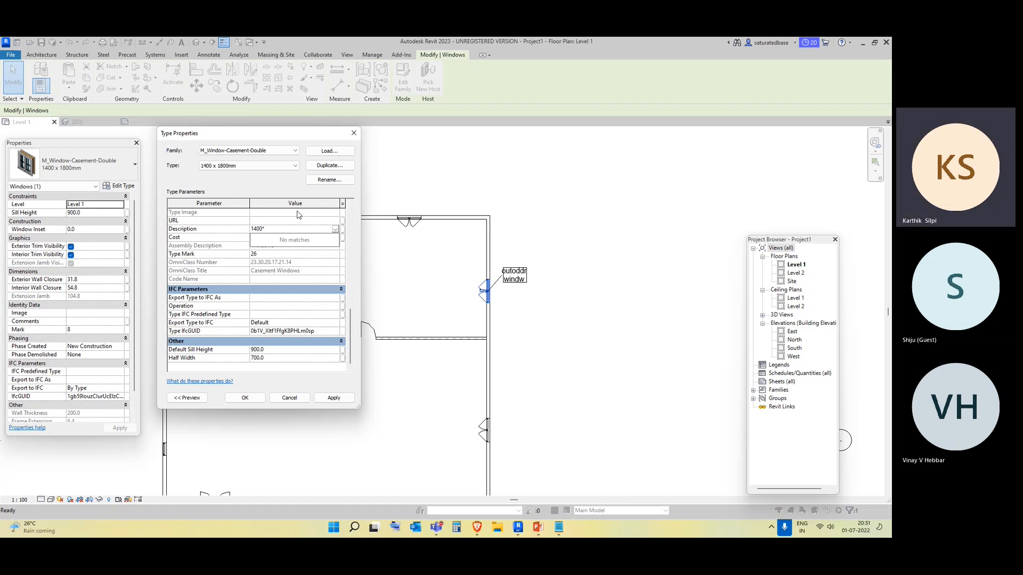
type("00")
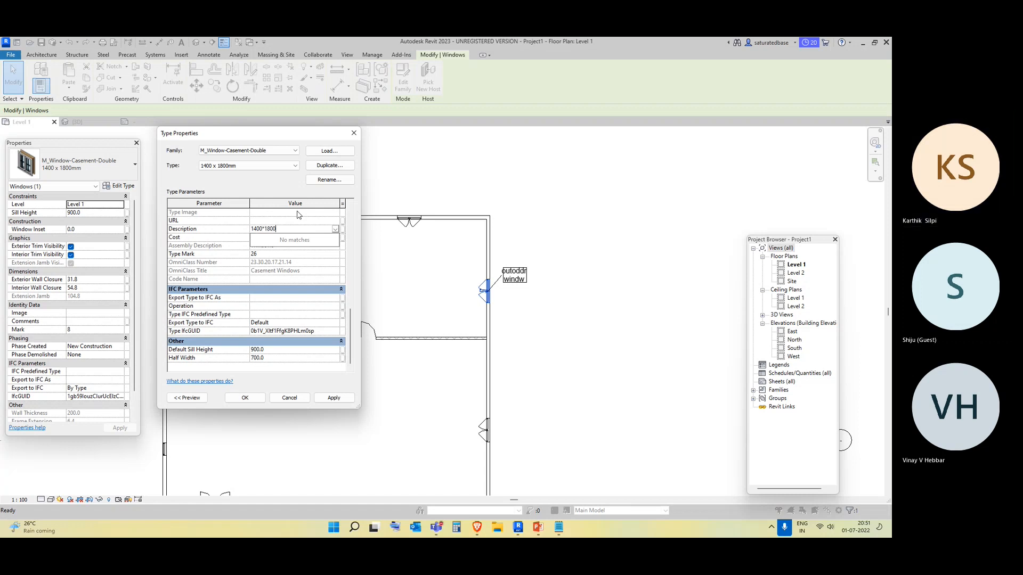
left_click(352, 401)
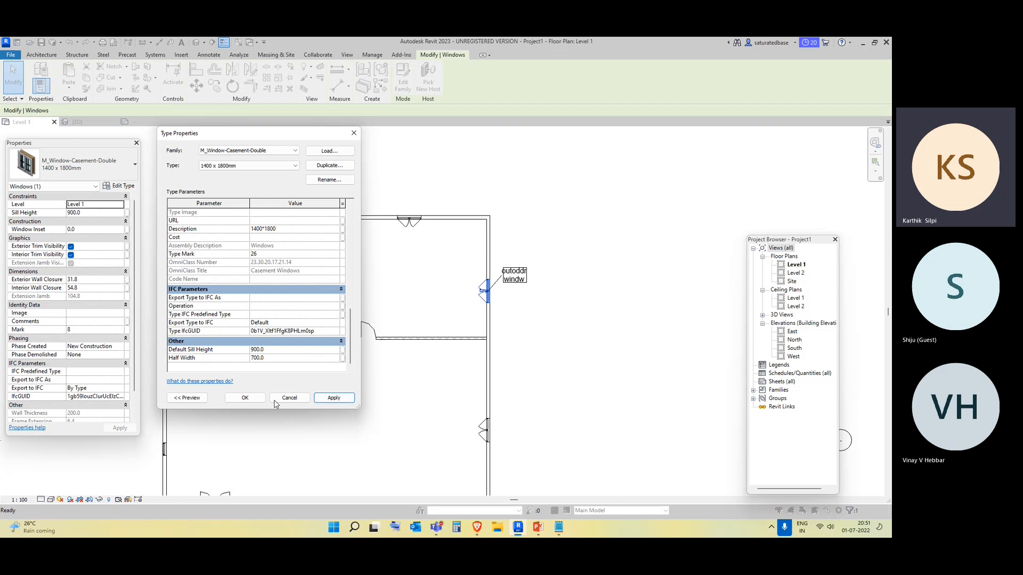
left_click(246, 399)
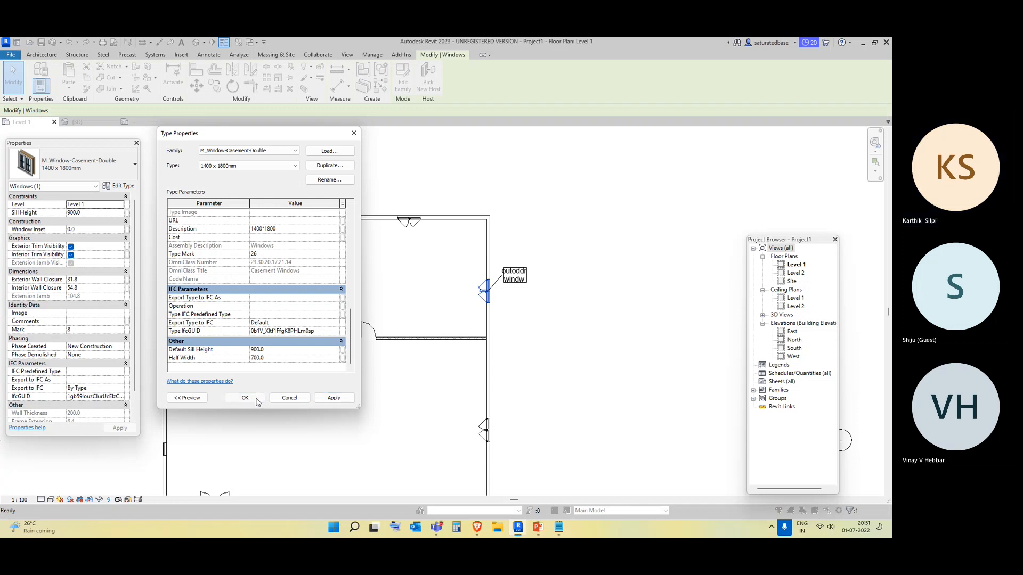
Open the window tag family for editing and widen its label box on both sides.
left_click(623, 399)
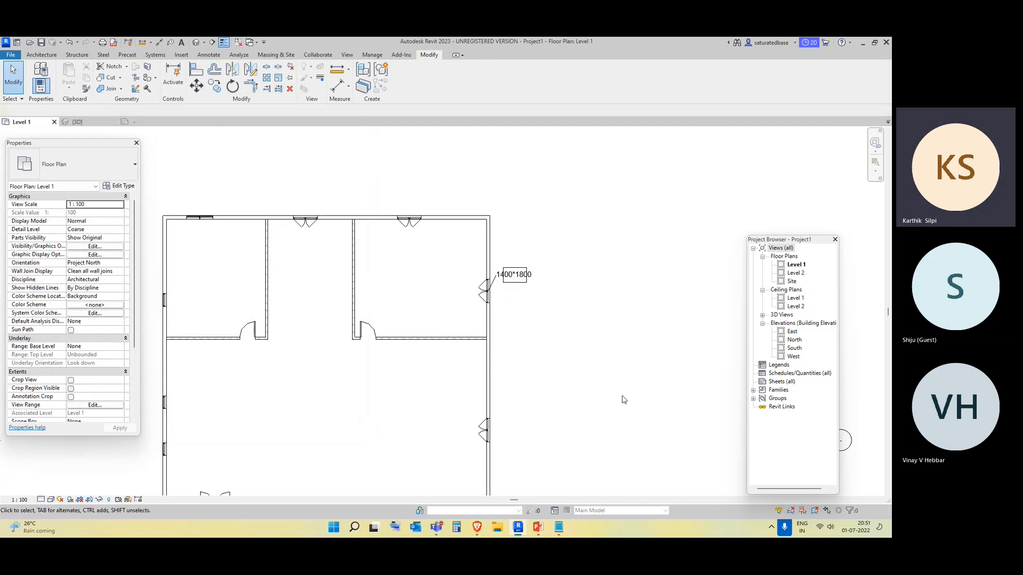
left_click(524, 281)
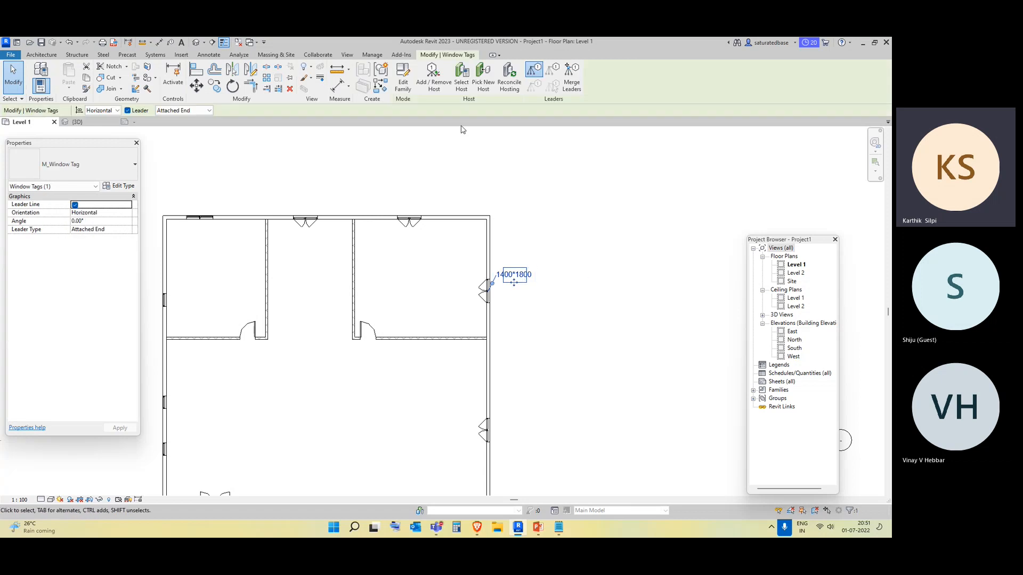
left_click(403, 79)
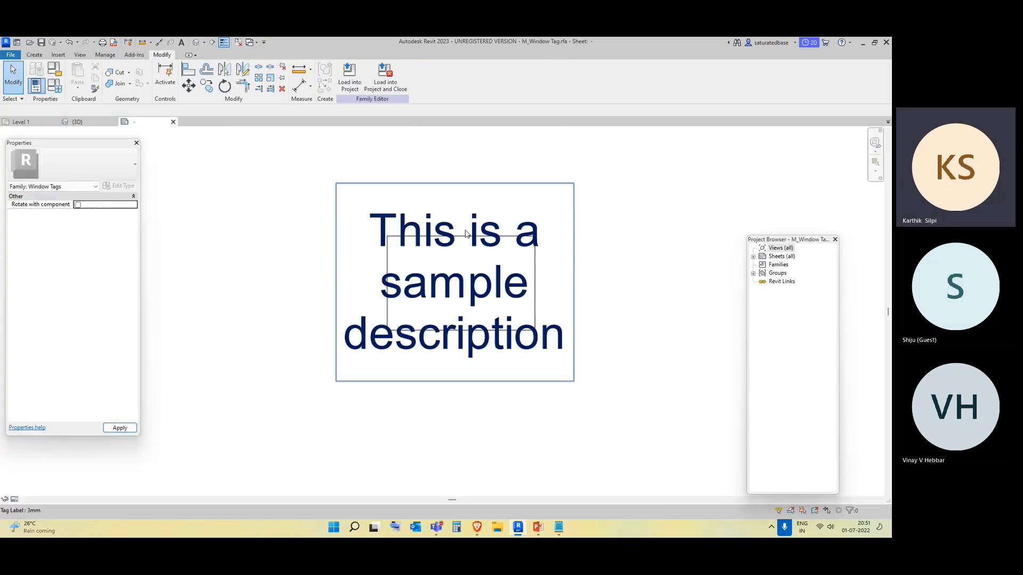
left_click(535, 275)
left_click_drag(535, 275, 575, 281)
left_click(386, 305)
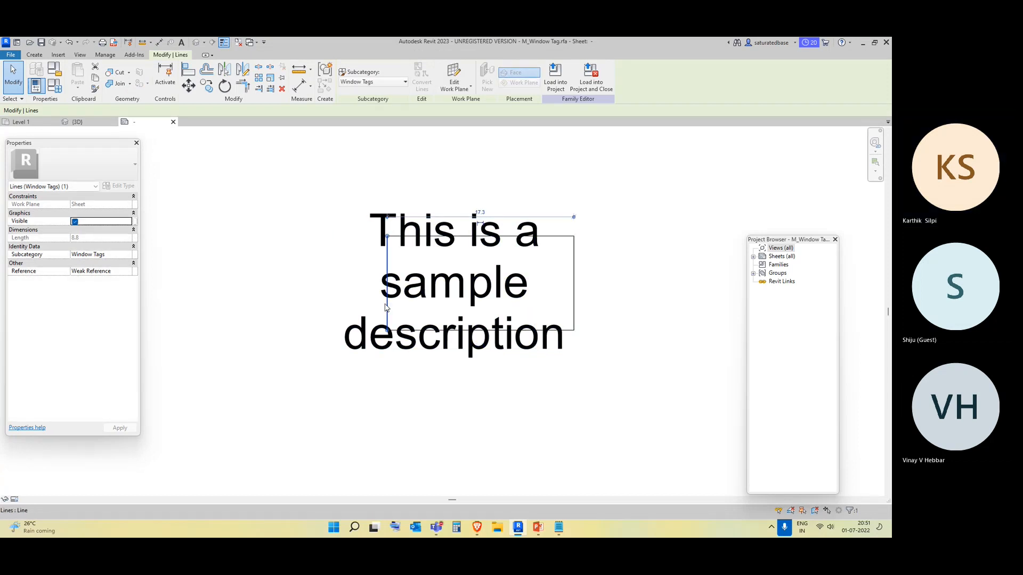
left_click_drag(383, 282, 341, 284)
left_click(441, 411)
Load the edited window tag family back into the project, overwriting the existing version.
left_click(350, 77)
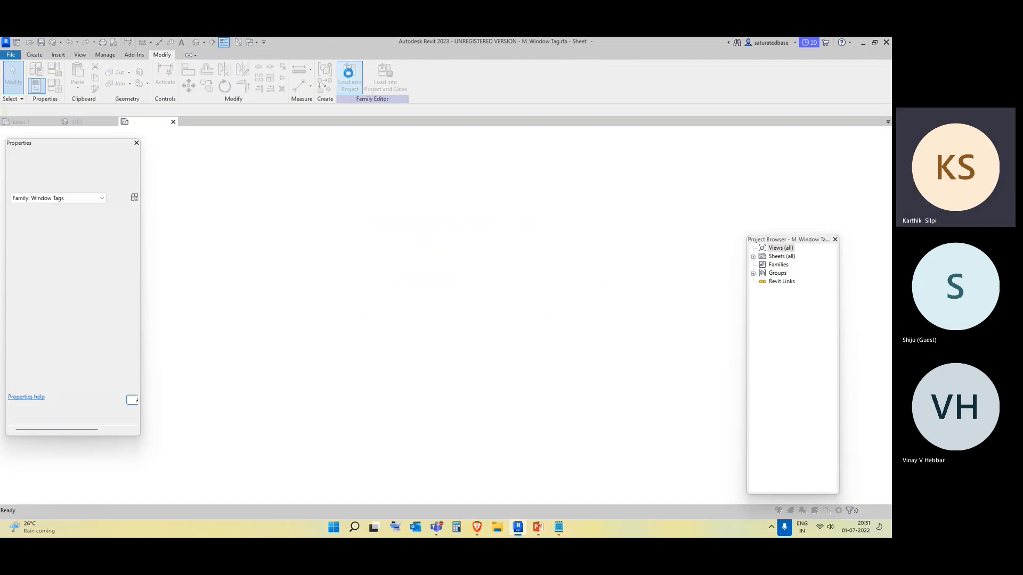
left_click(446, 255)
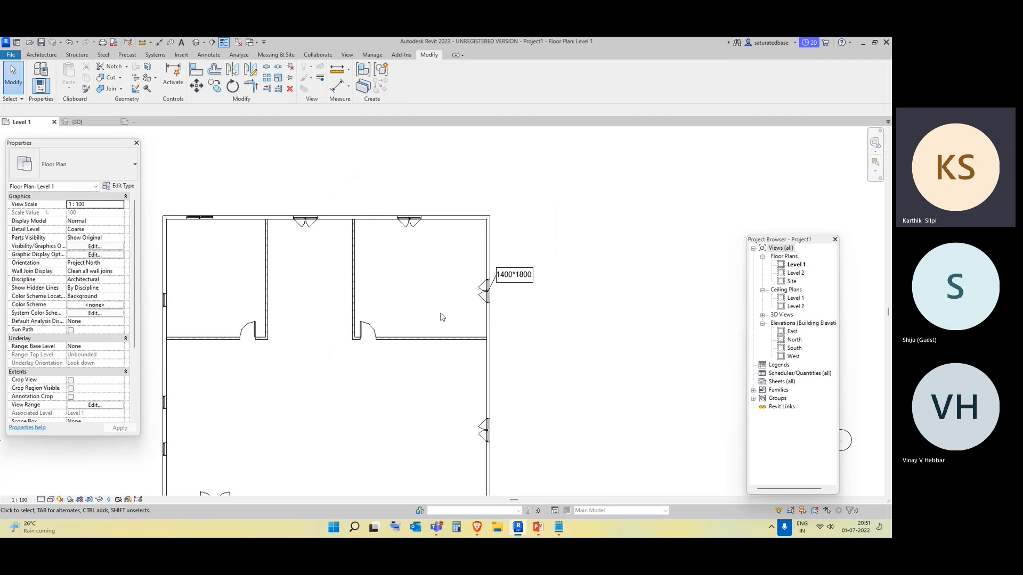
Tag four more windows by category on the top, right and left walls of the plan.
left_click(35, 56)
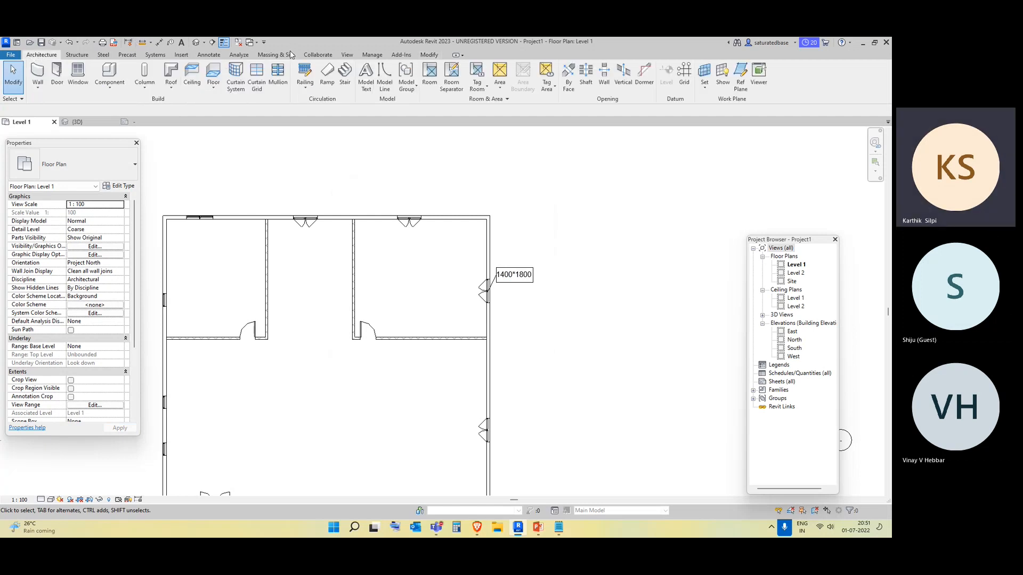
left_click(214, 57)
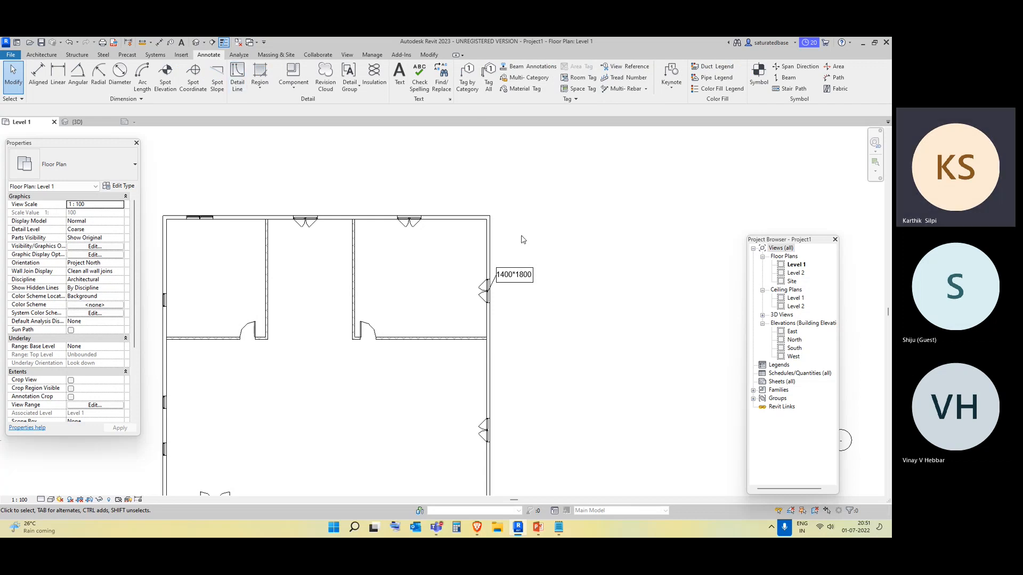
left_click(467, 85)
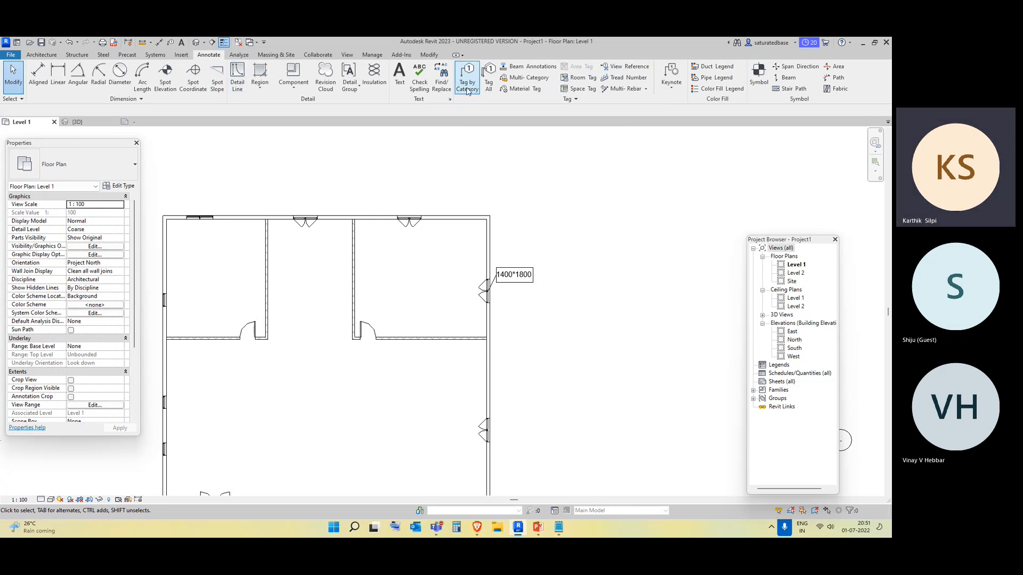
scroll(538, 290, "down", 2)
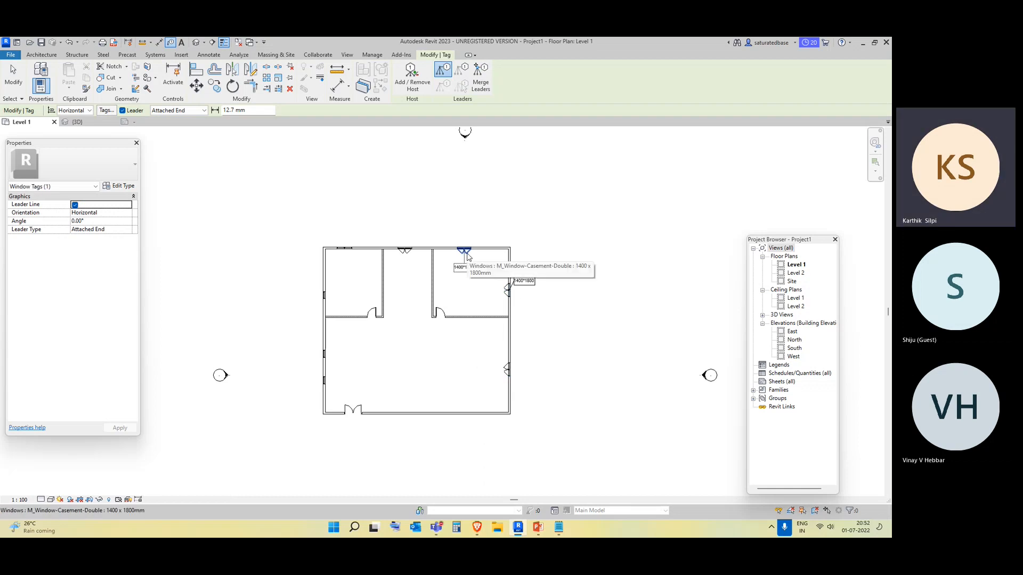
scroll(403, 253, "up", 2)
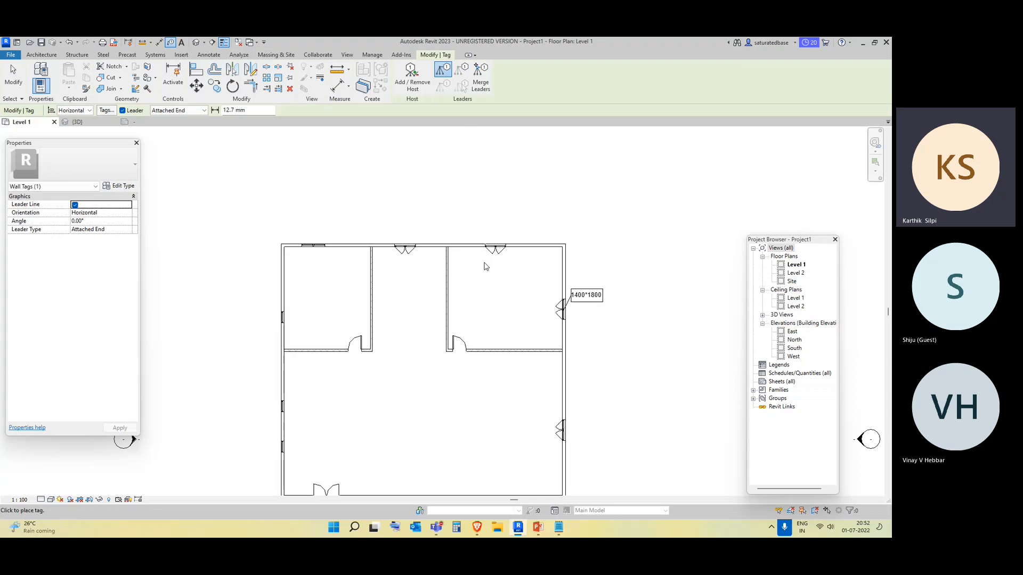
left_click(397, 258)
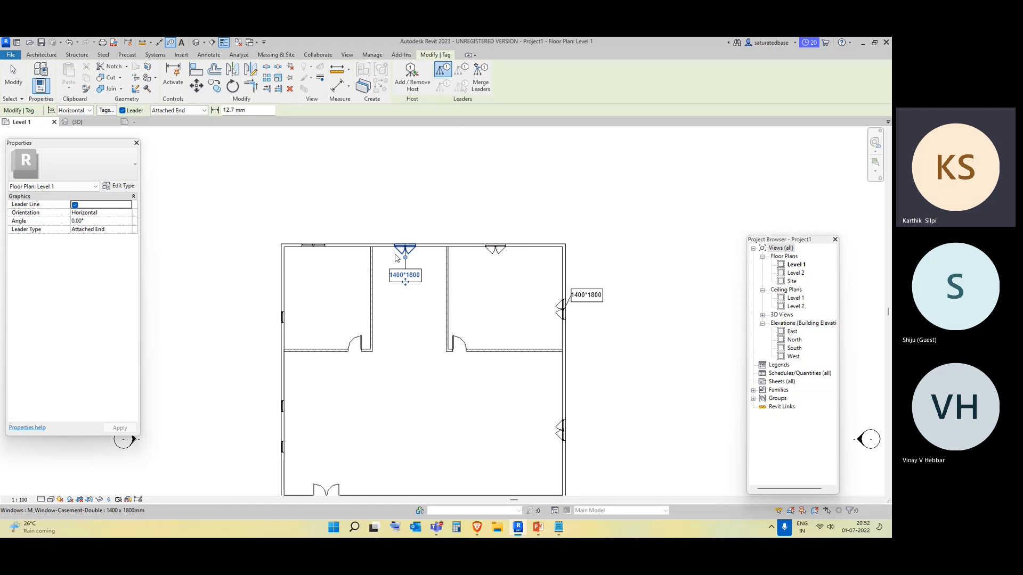
left_click(558, 430)
left_click(491, 254)
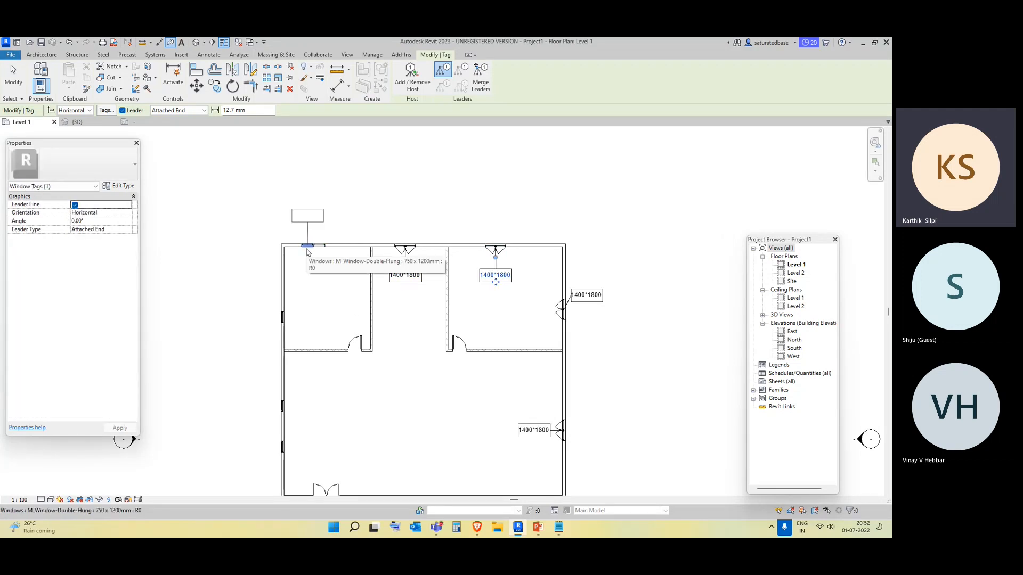
middle_click_drag(315, 337, 321, 250)
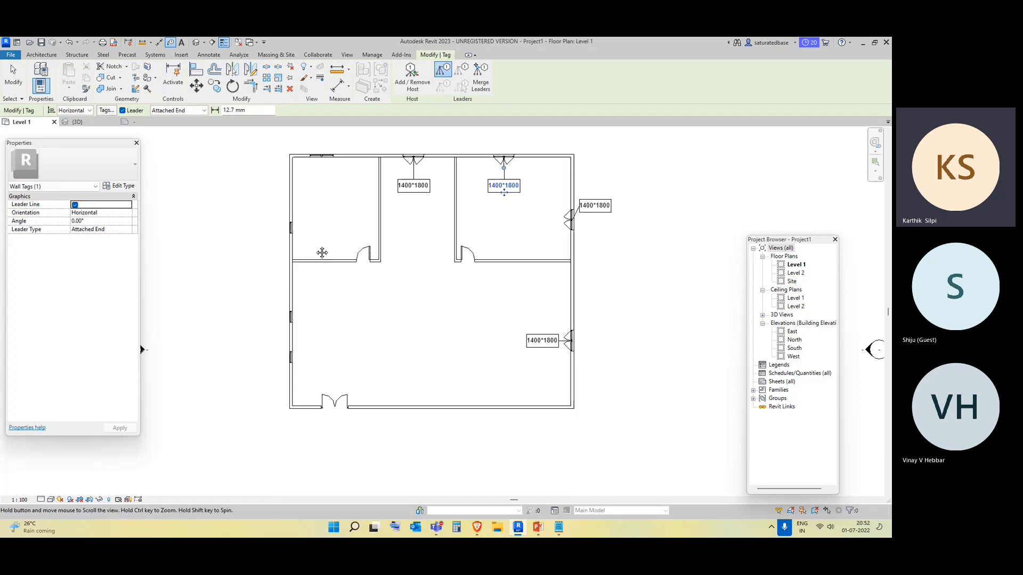
left_click(289, 326)
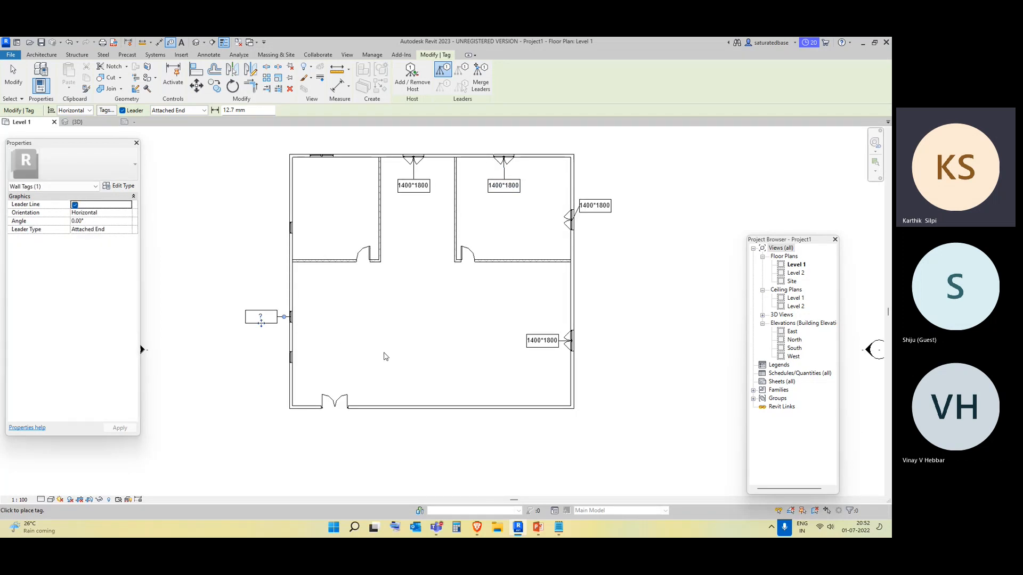
key("Escape")
Set the M_Window-Double-Hung 750 x 1200mm type's Description to 750*1200, apply and close the type properties.
left_click(290, 318)
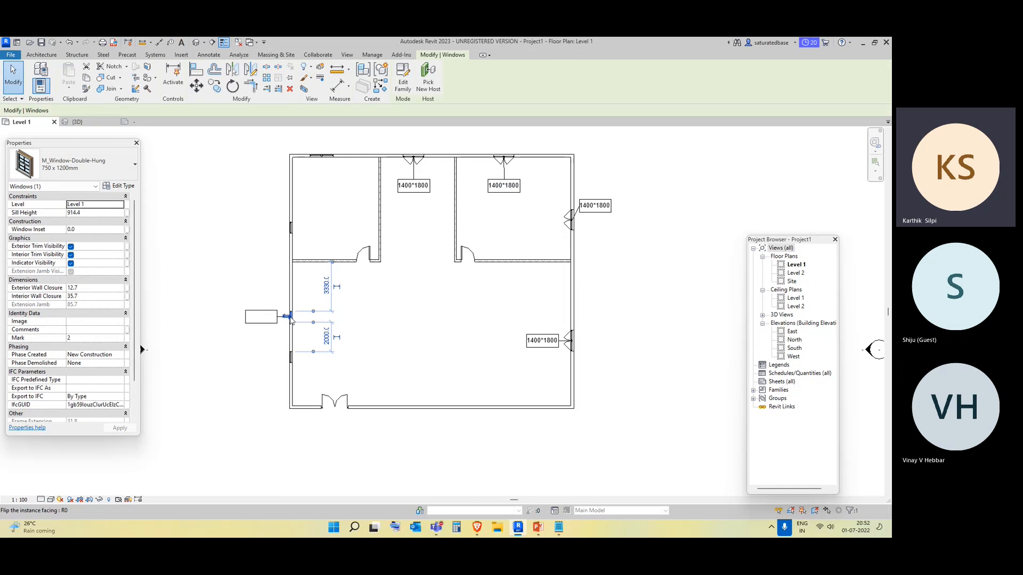
left_click(128, 186)
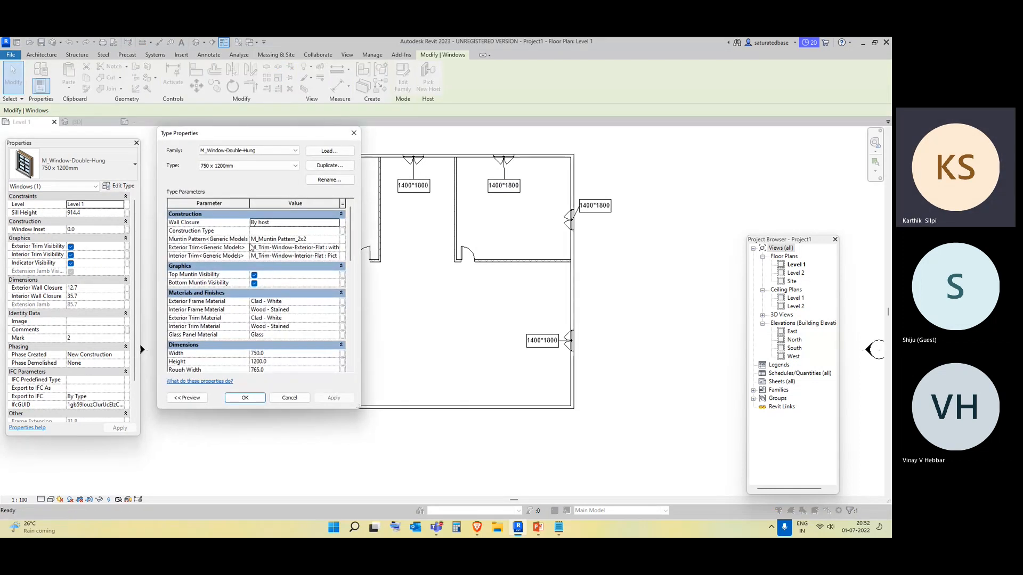
scroll(251, 250, "down", 8)
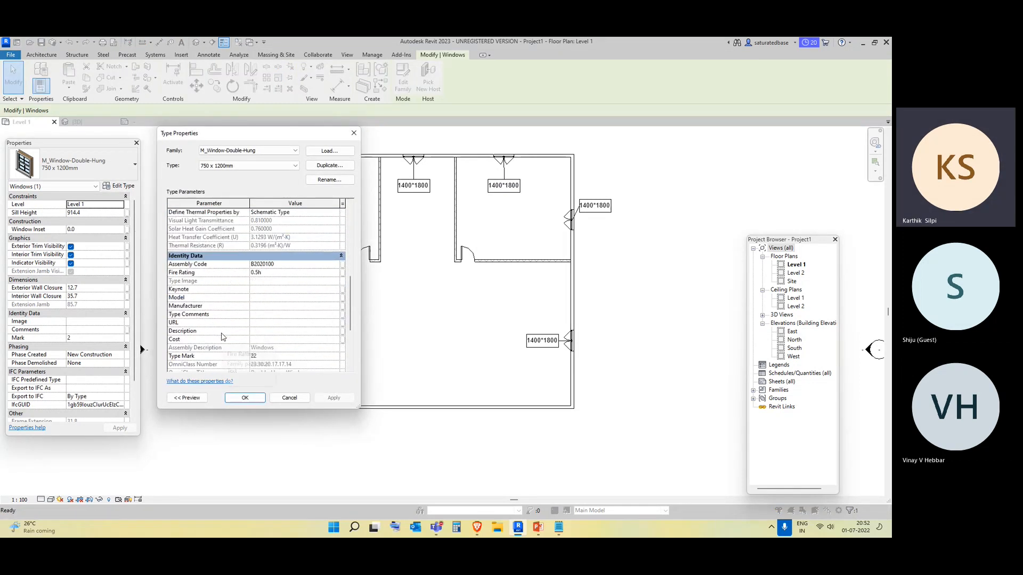
scroll(237, 329, "down", 1)
left_click(266, 308)
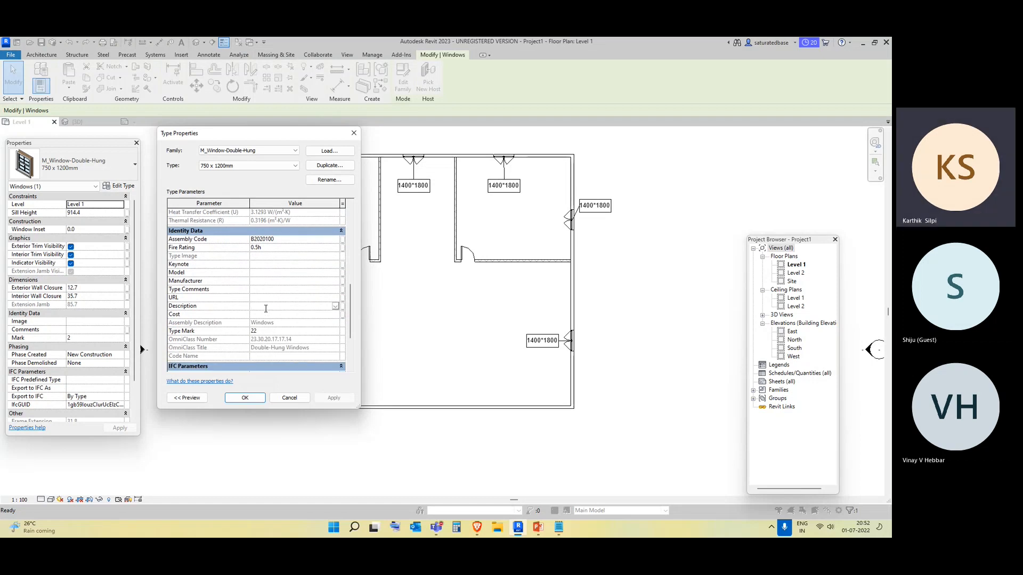
type("75")
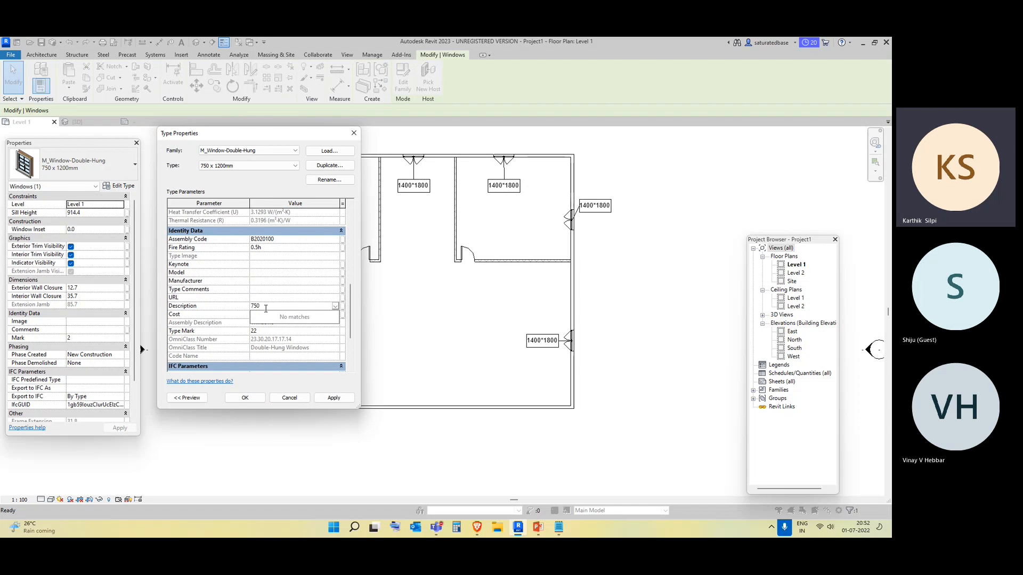
type("0*1200")
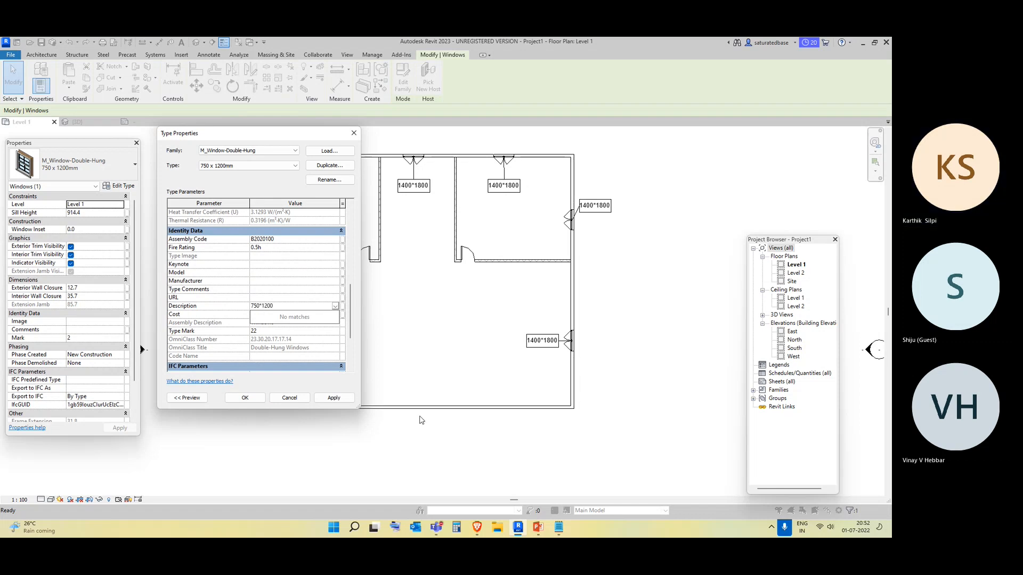
left_click(343, 400)
left_click(247, 399)
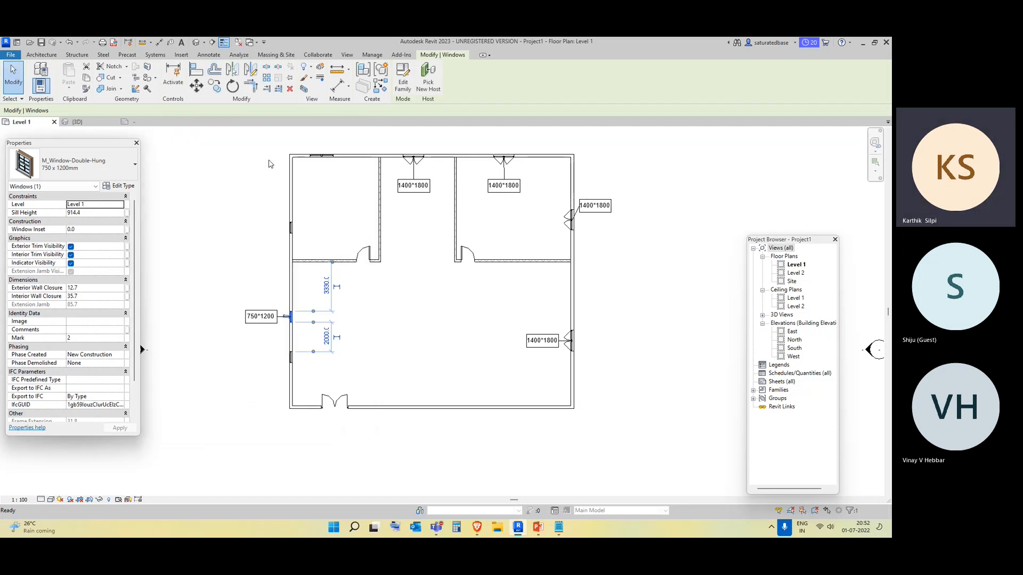
Tag the lower window on the left wall by category and select the upper left-wall window tag.
left_click(49, 55)
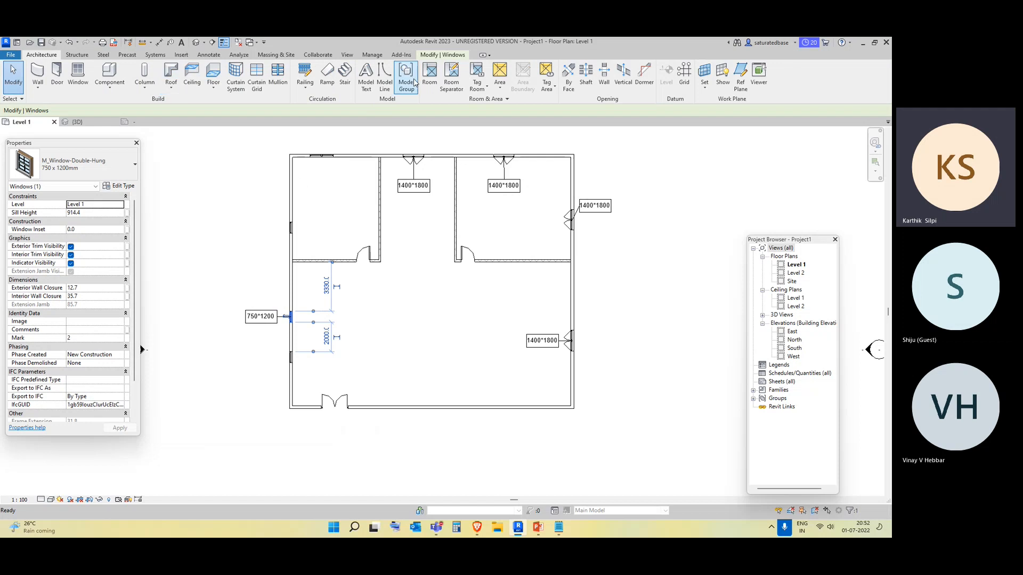
left_click(208, 55)
left_click(436, 74)
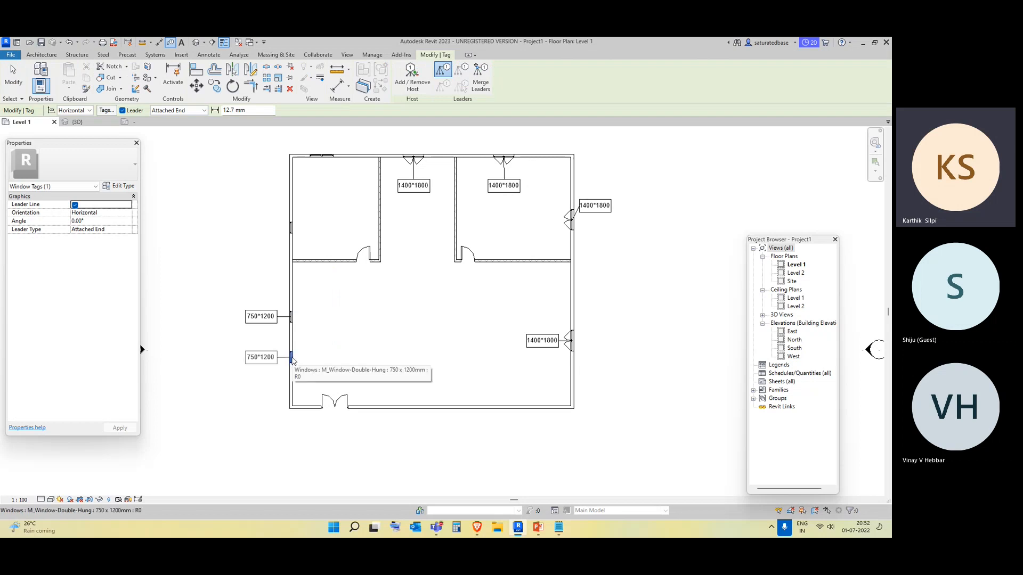
left_click(292, 361)
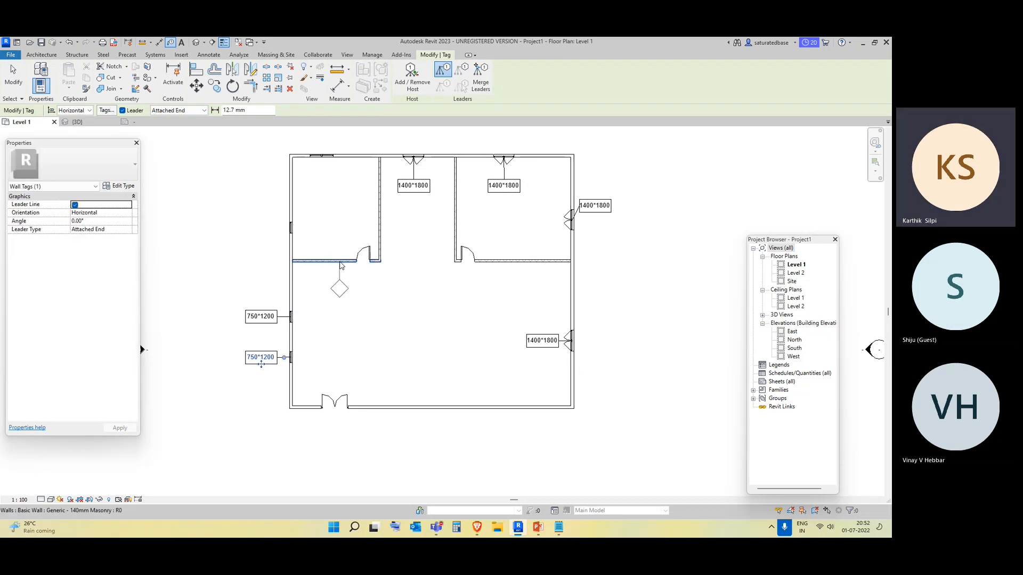
key("Escape")
key("Escape")
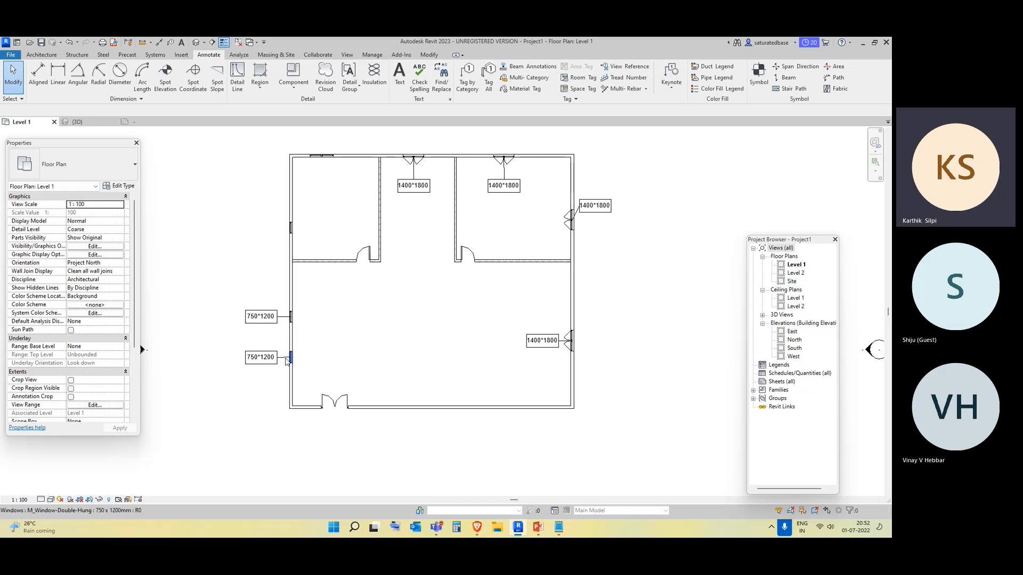
left_click_drag(269, 334, 238, 289)
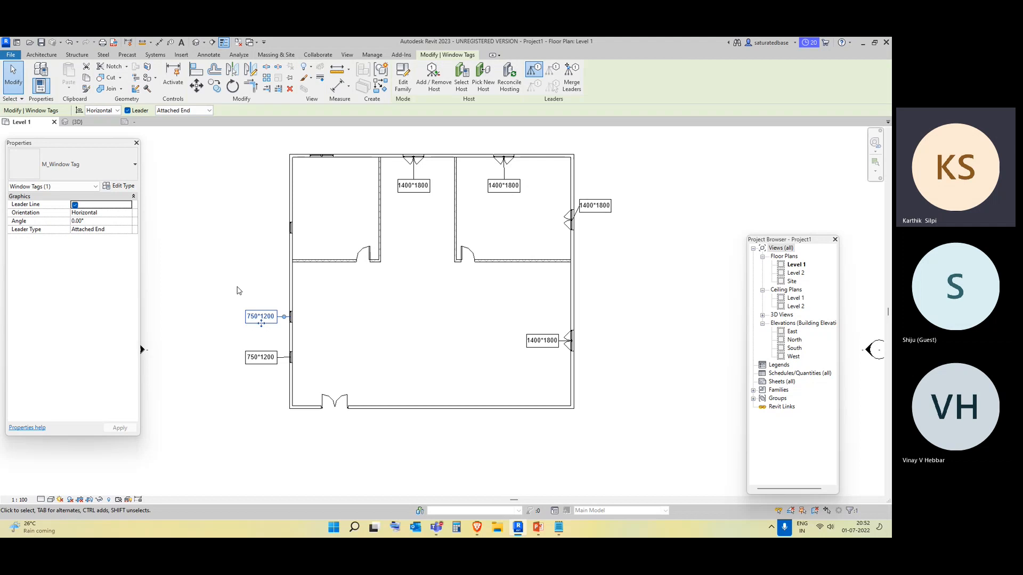
Delete the upper left-wall window tag and the two window tags on the top wall.
key("Delete")
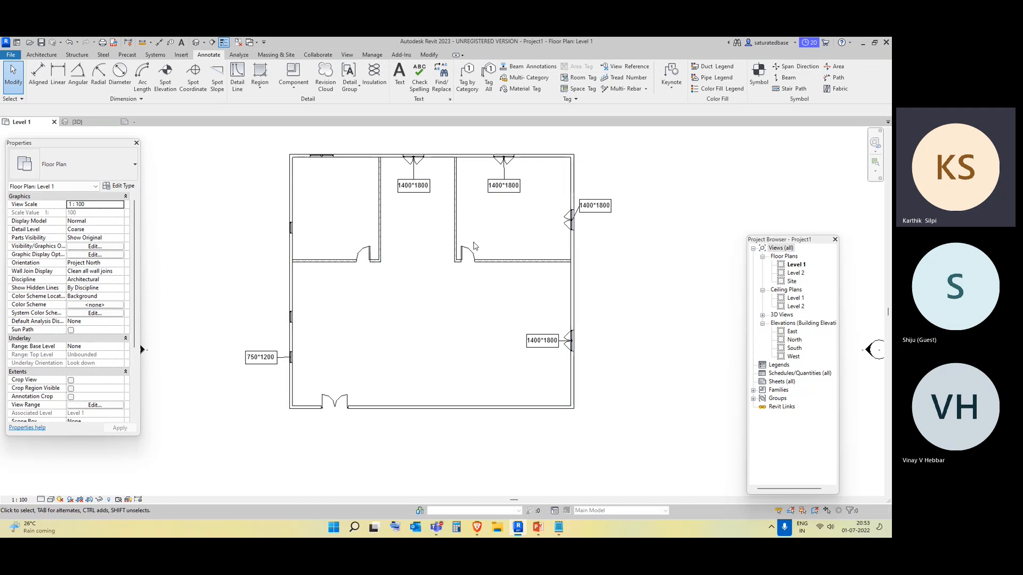
left_click(396, 182)
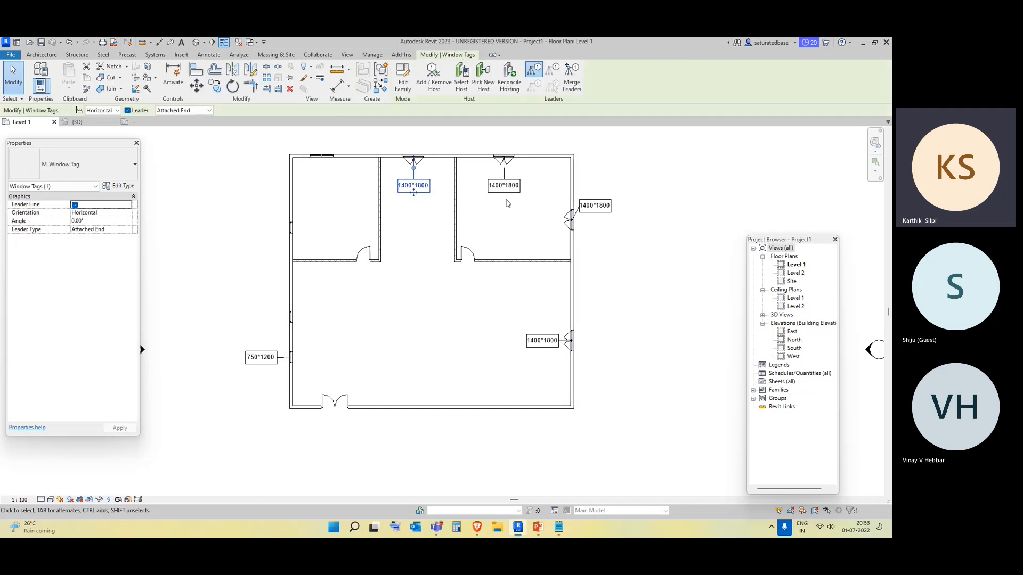
left_click_drag(516, 202, 472, 179)
key("Delete")
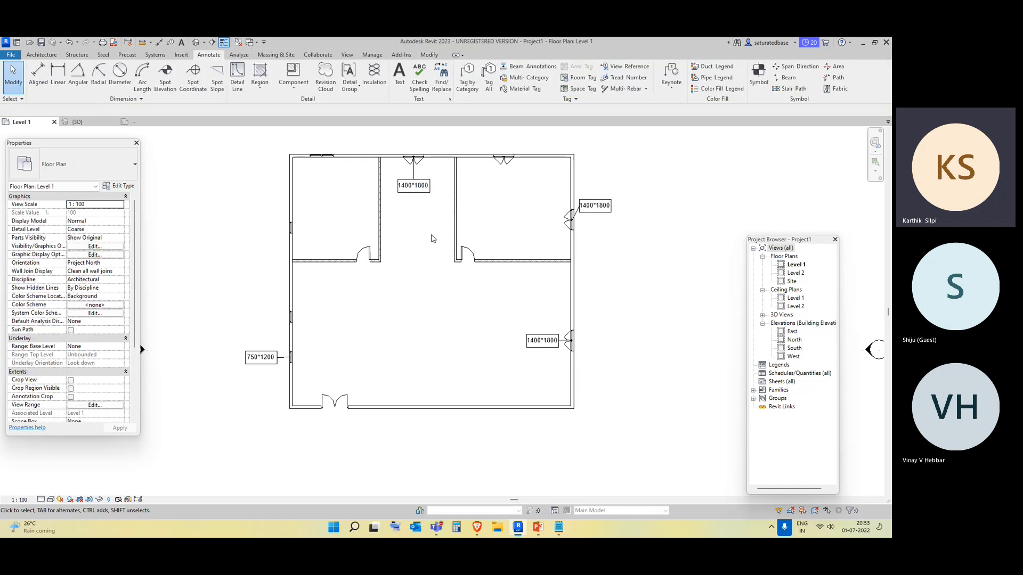
left_click(413, 186)
key("Delete")
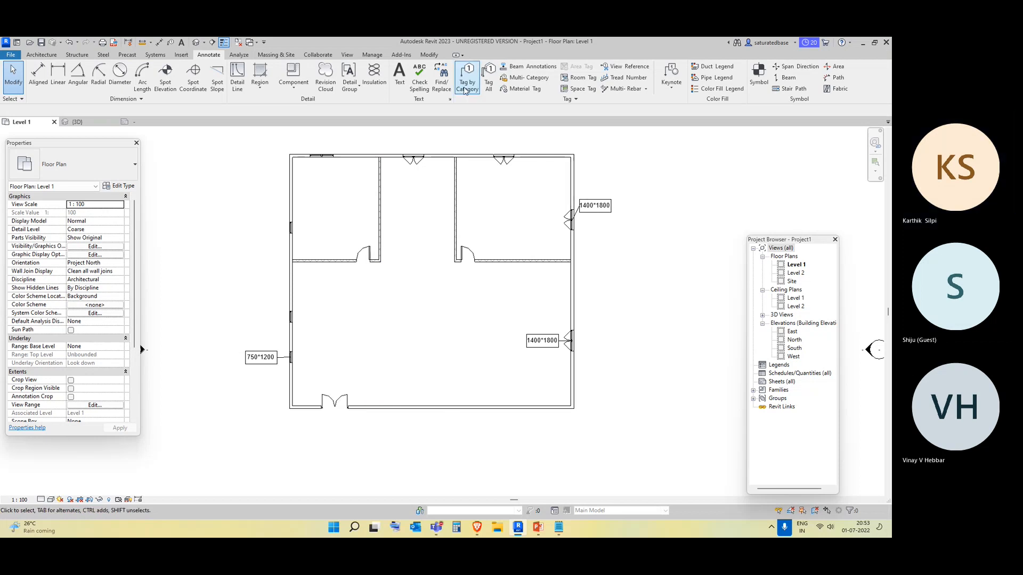
Tag the double door on the bottom wall by category.
left_click(466, 84)
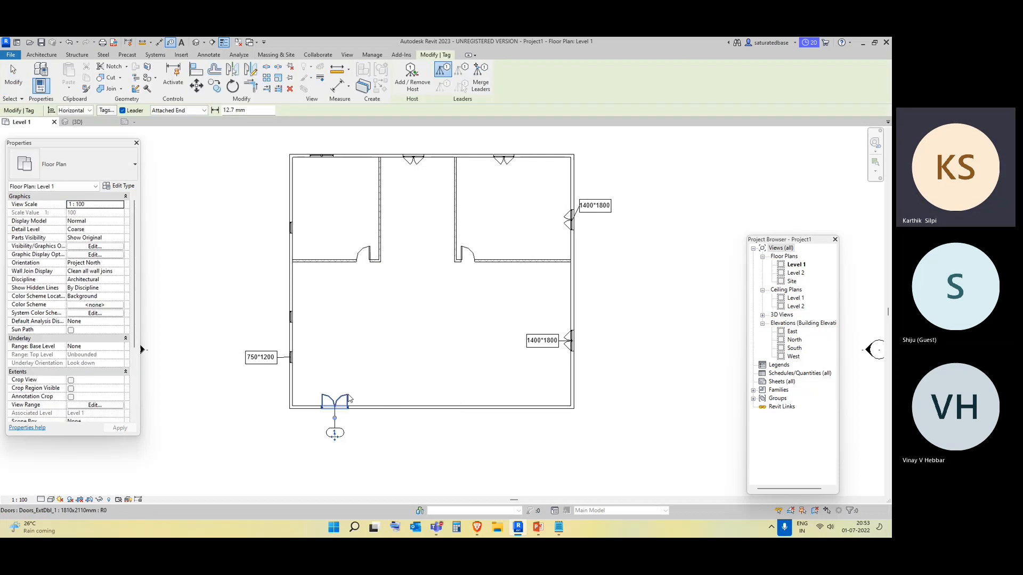
left_click(349, 399)
key("Escape")
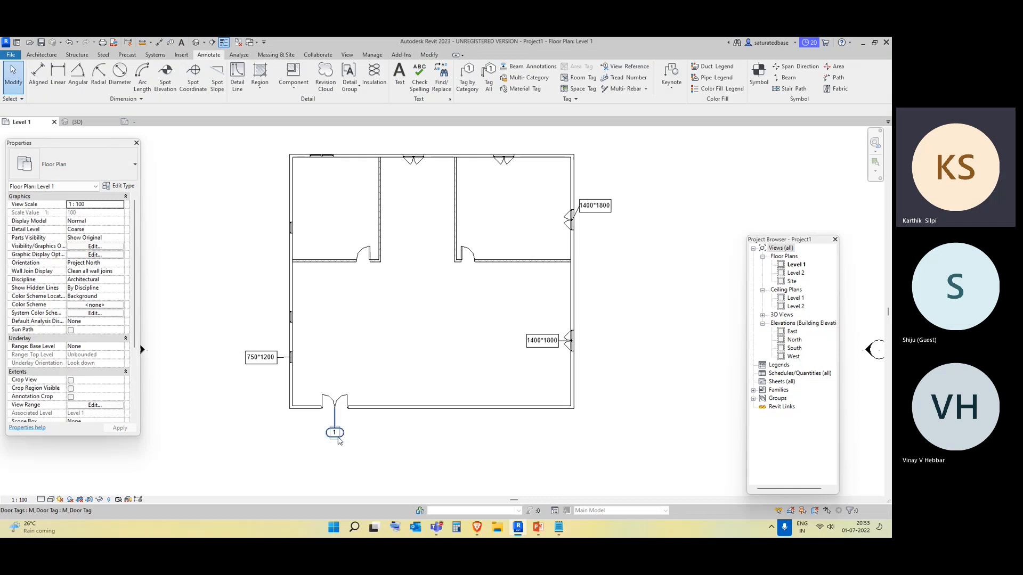
Open the door tag family and replace its label's Mark parameter with Description.
left_click(338, 439)
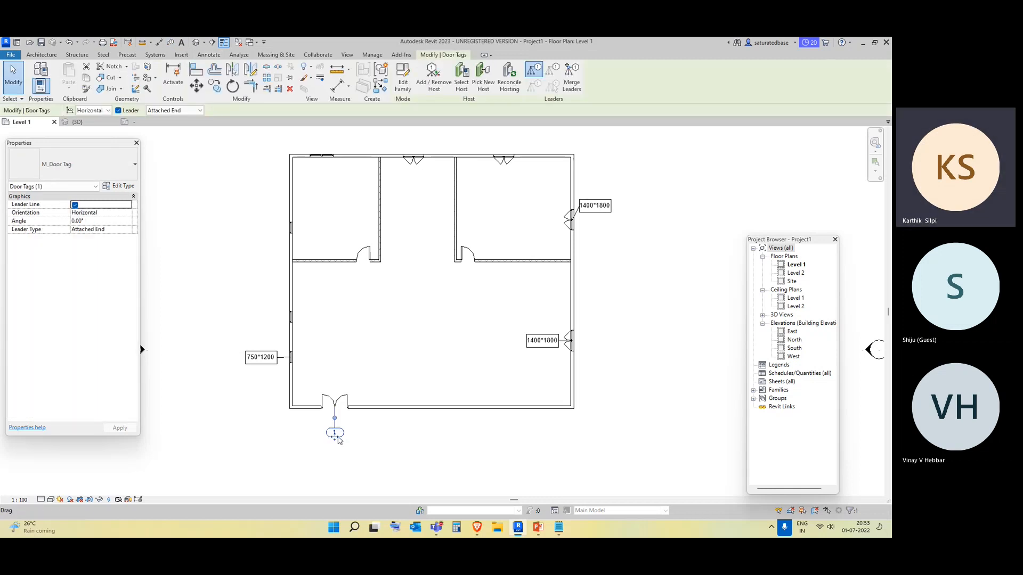
left_click(403, 77)
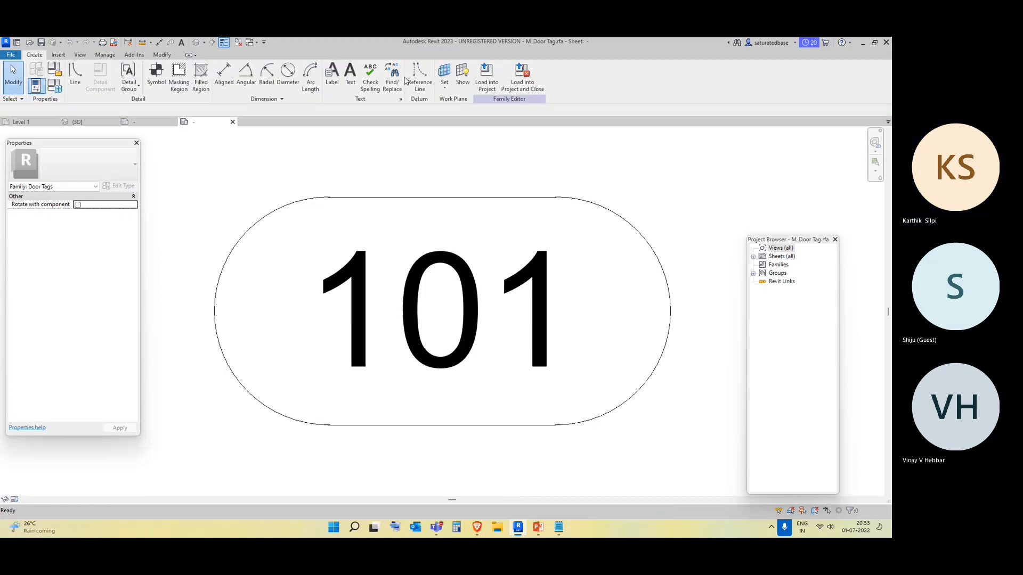
left_click(434, 285)
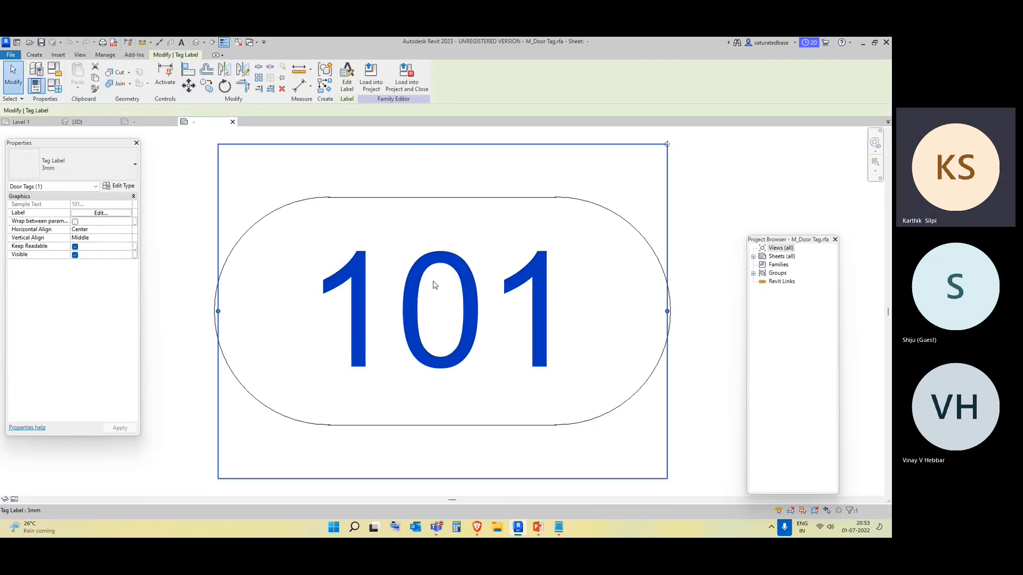
left_click(348, 86)
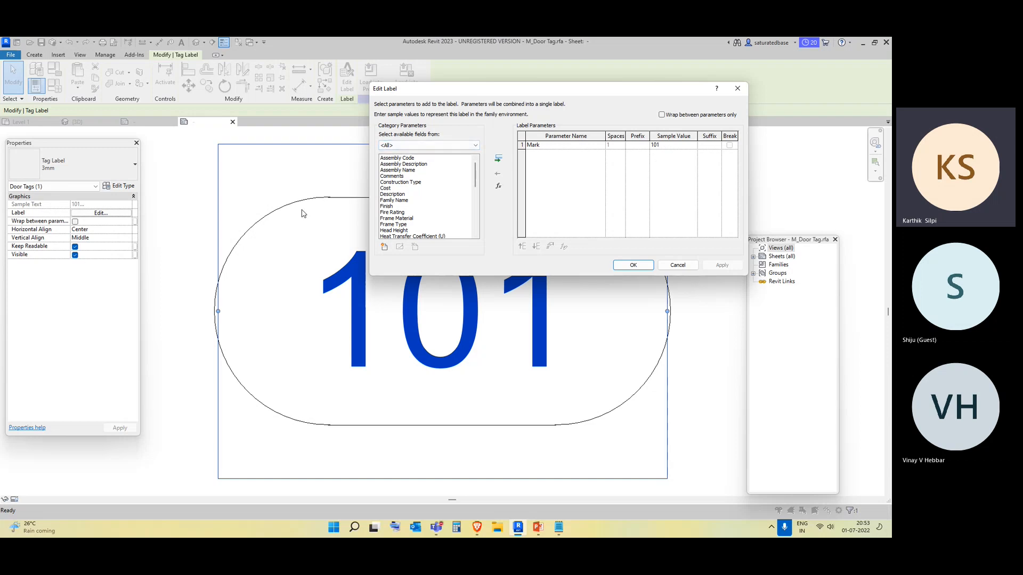
scroll(426, 185, "down", 2)
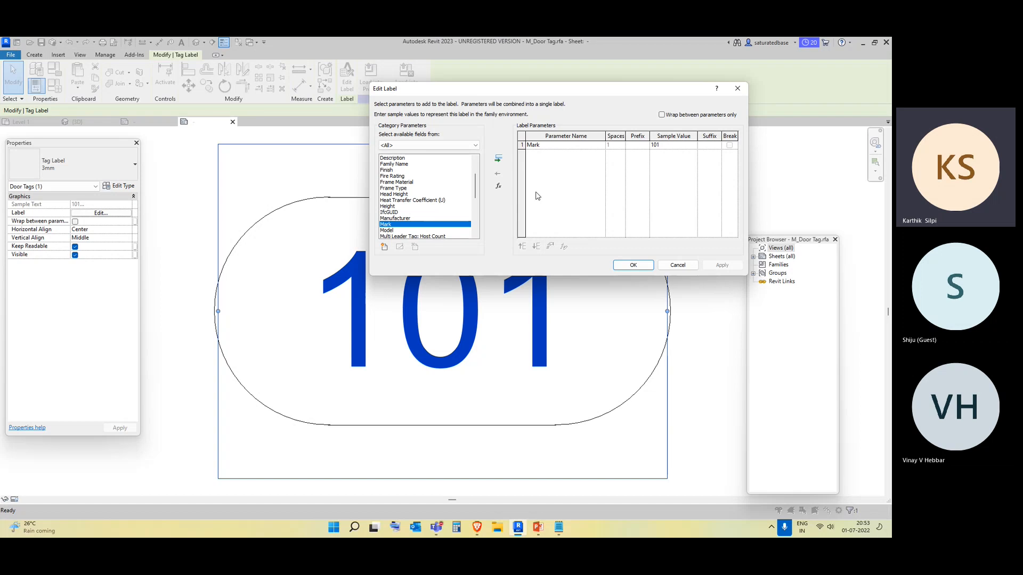
scroll(409, 219, "down", 10)
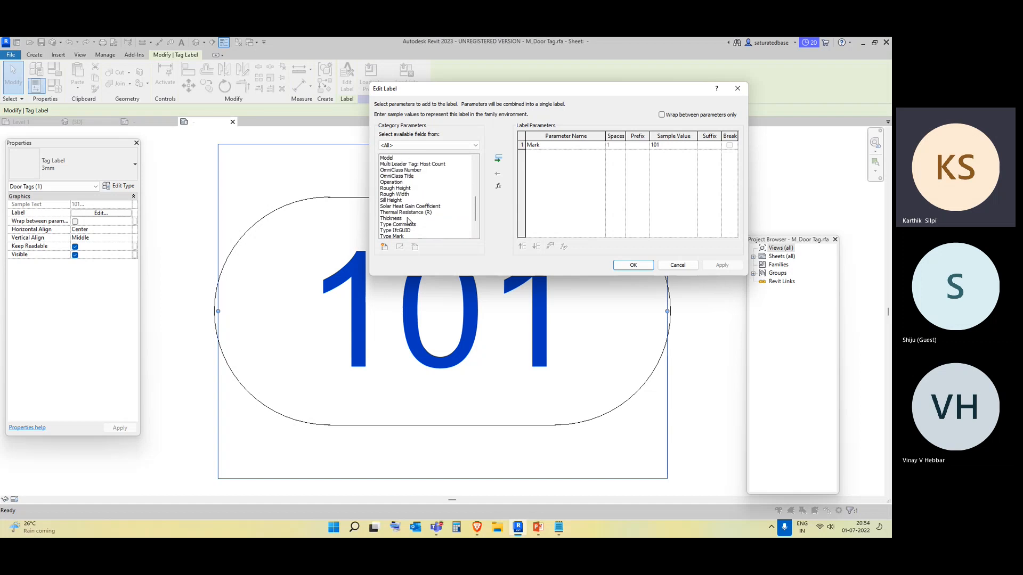
scroll(409, 216, "up", 2)
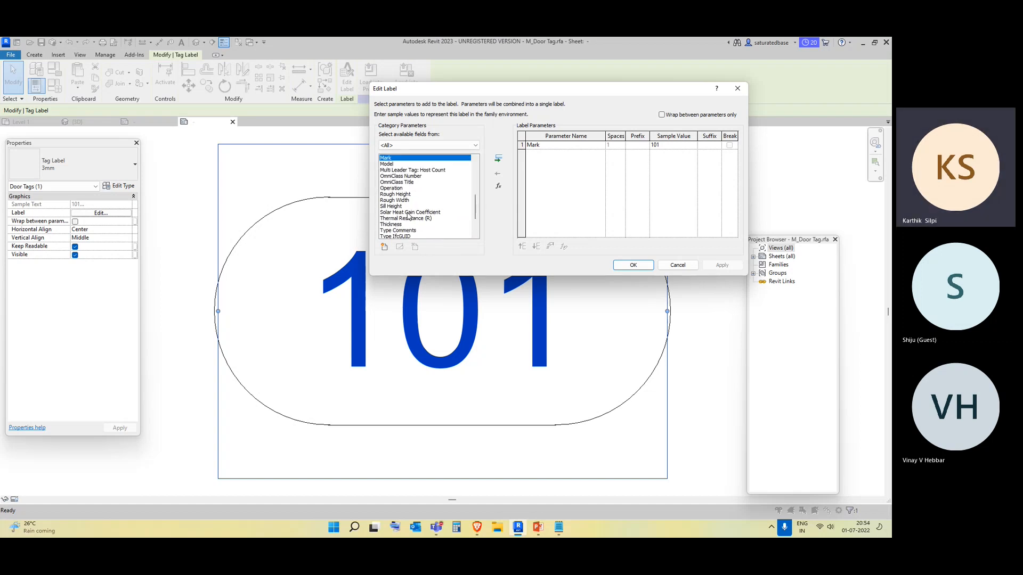
scroll(408, 202, "up", 7)
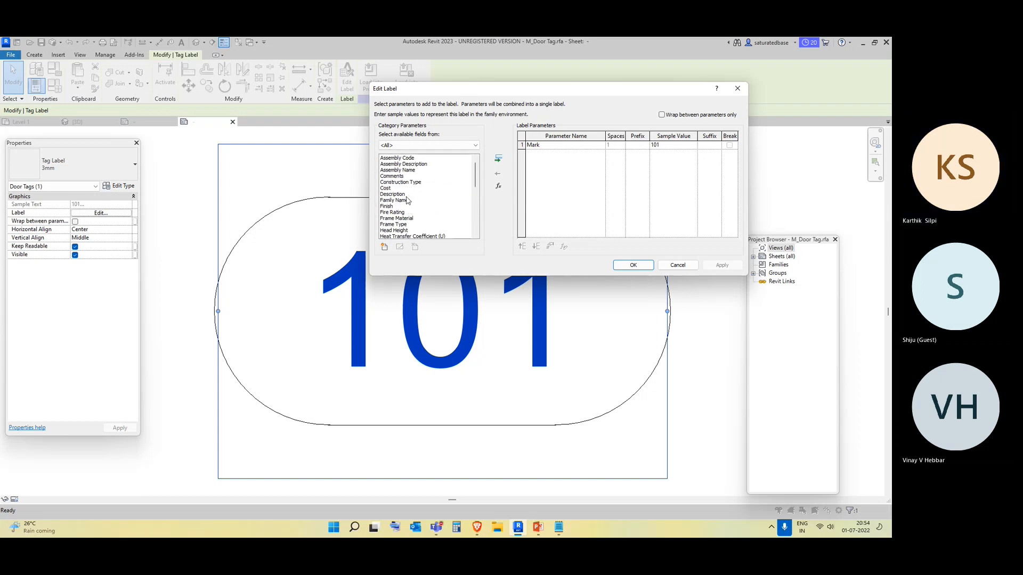
left_click(406, 195)
left_click(499, 159)
left_click(541, 145)
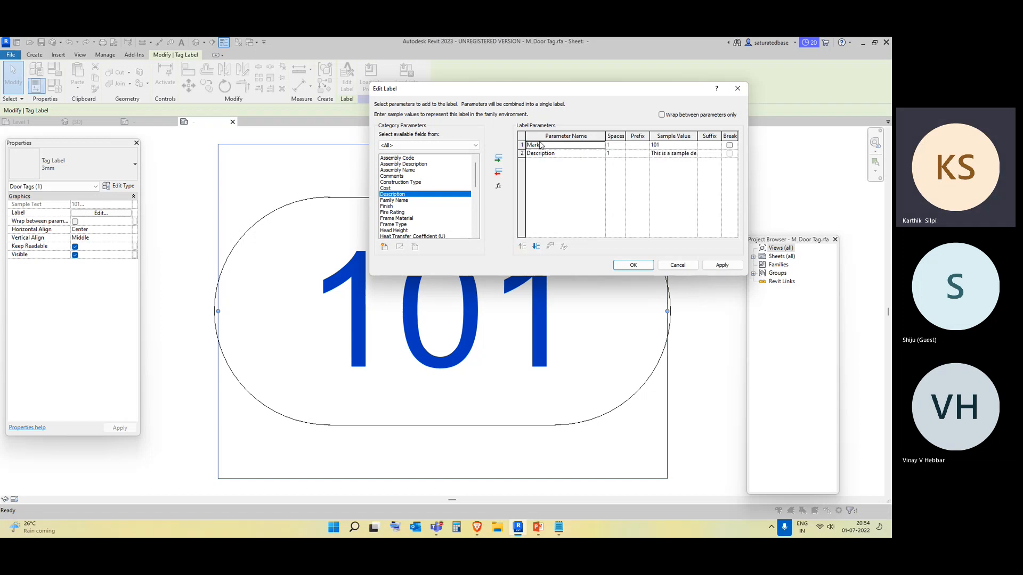
left_click(498, 172)
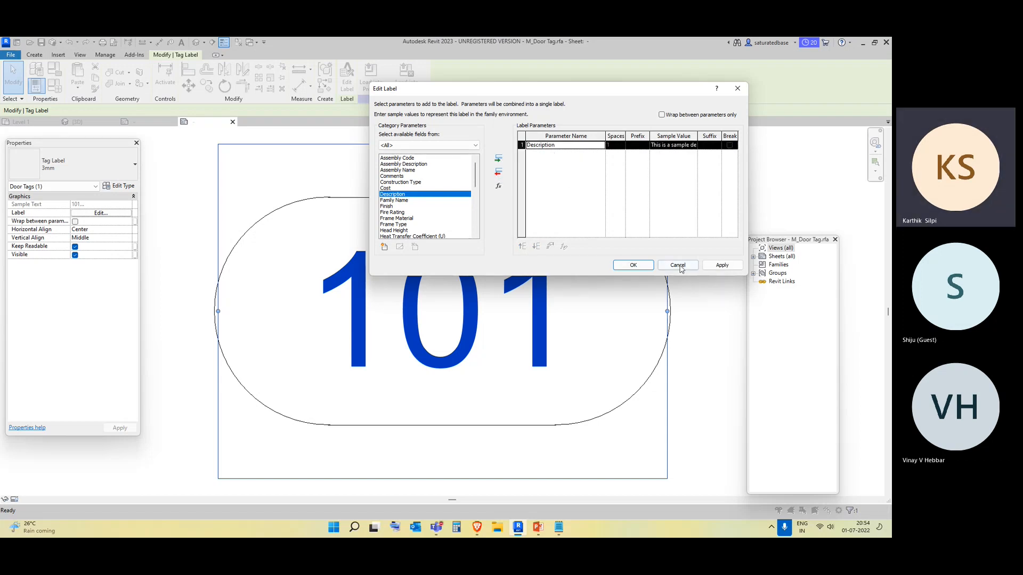
left_click(721, 265)
left_click(639, 265)
Load the edited door tag family into Project1, overwriting the existing version.
scroll(583, 267, "down", 4)
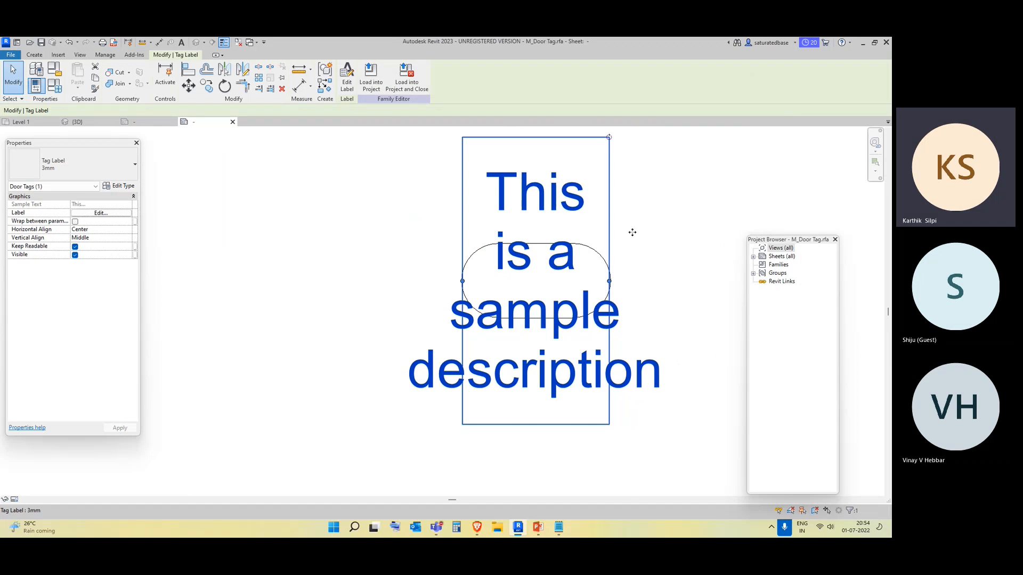
left_click(372, 81)
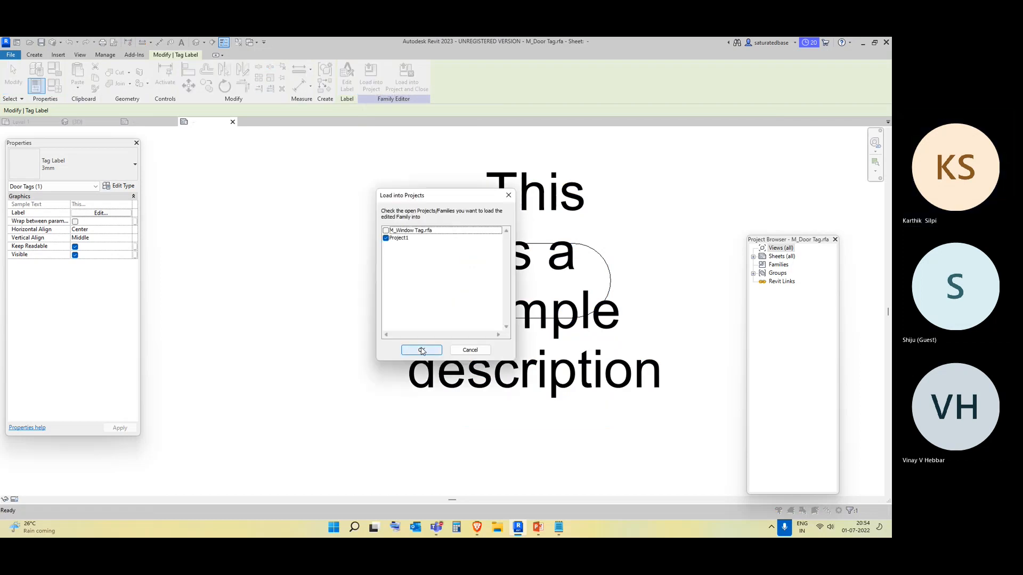
left_click(422, 350)
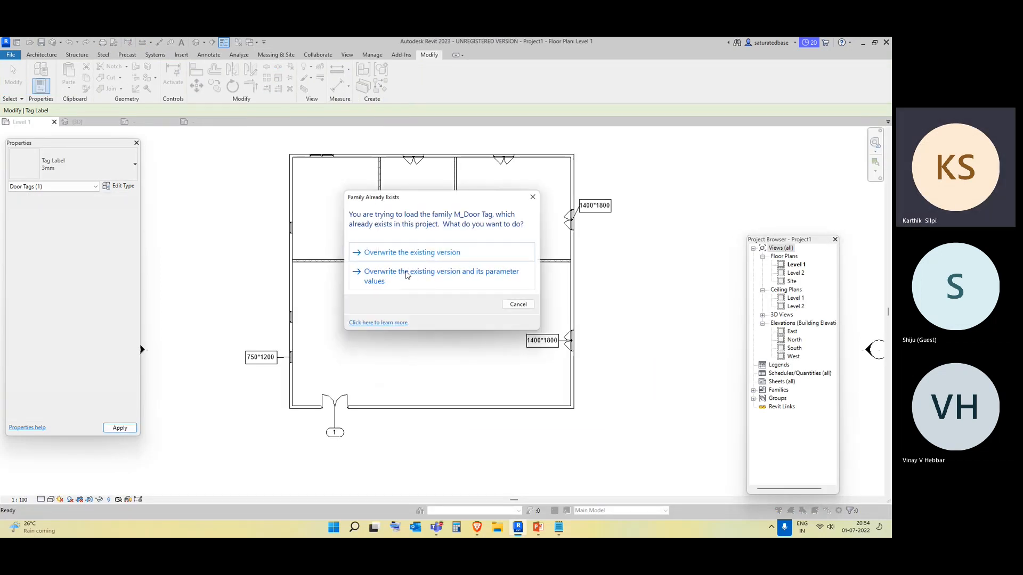
left_click(363, 252)
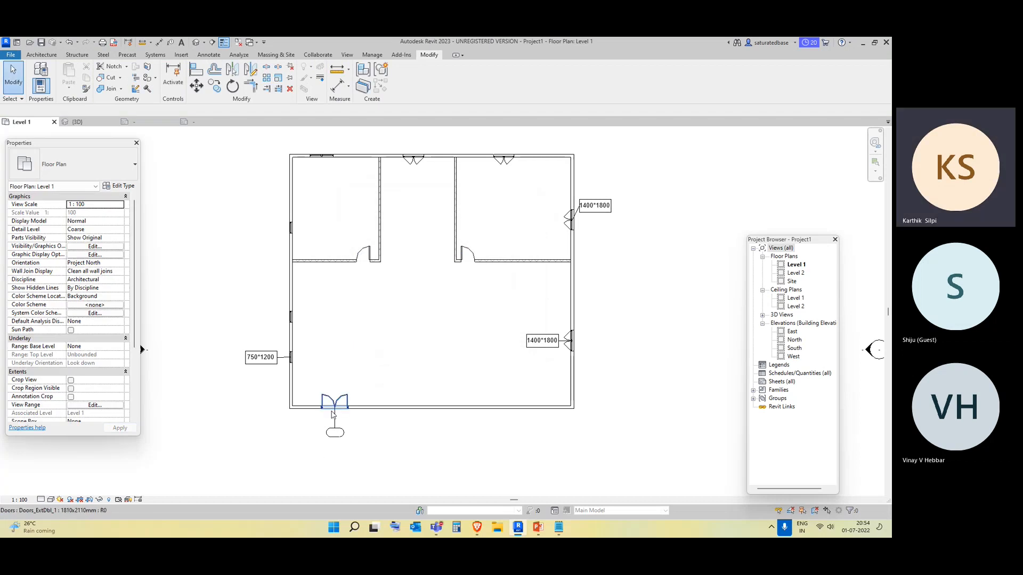
Set the Doors_ExtDbl_1 1810x2110mm type's Description to 1810*2100, apply and close the type properties.
left_click(335, 432)
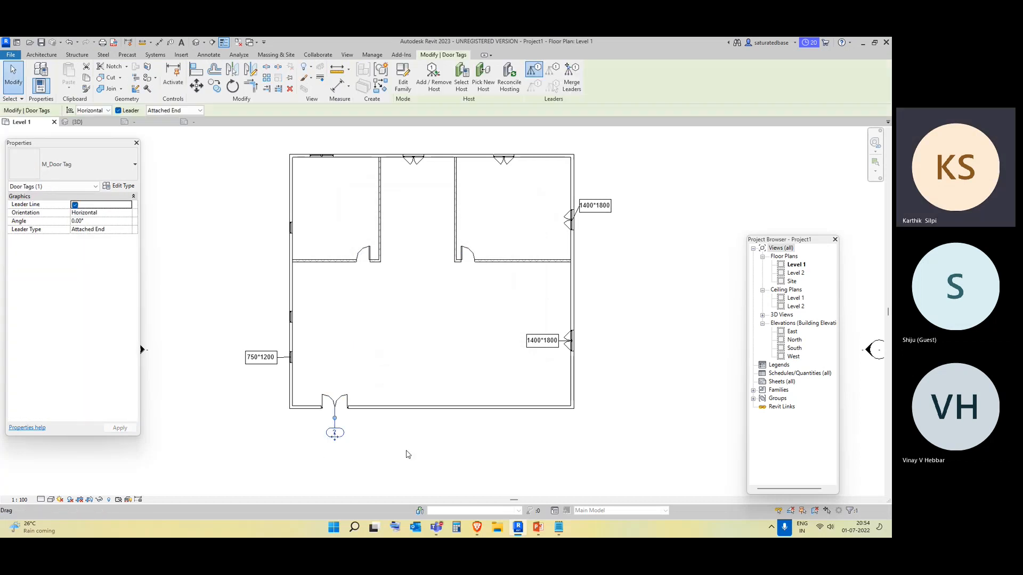
left_click(374, 467)
left_click(347, 404)
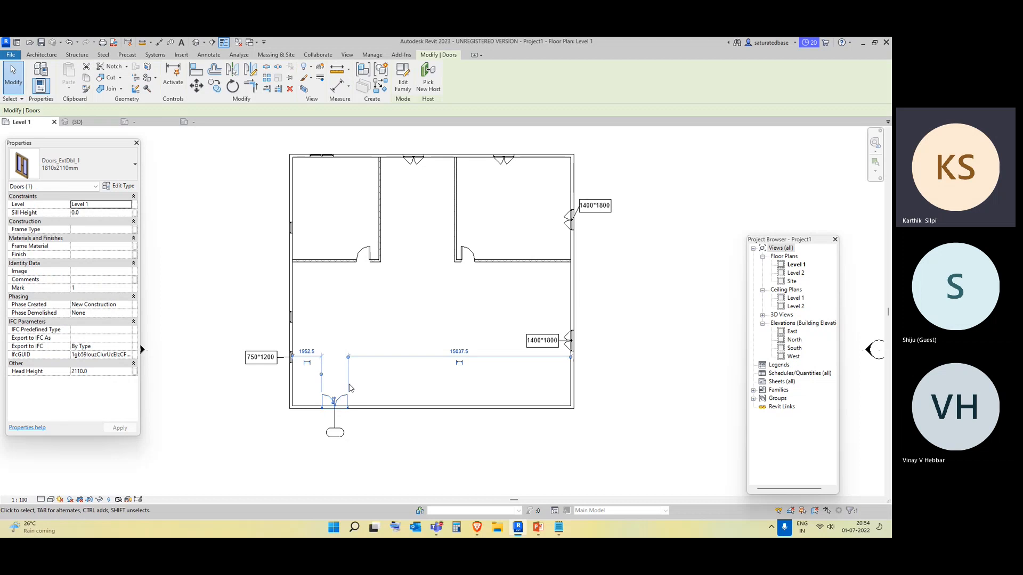
left_click(121, 186)
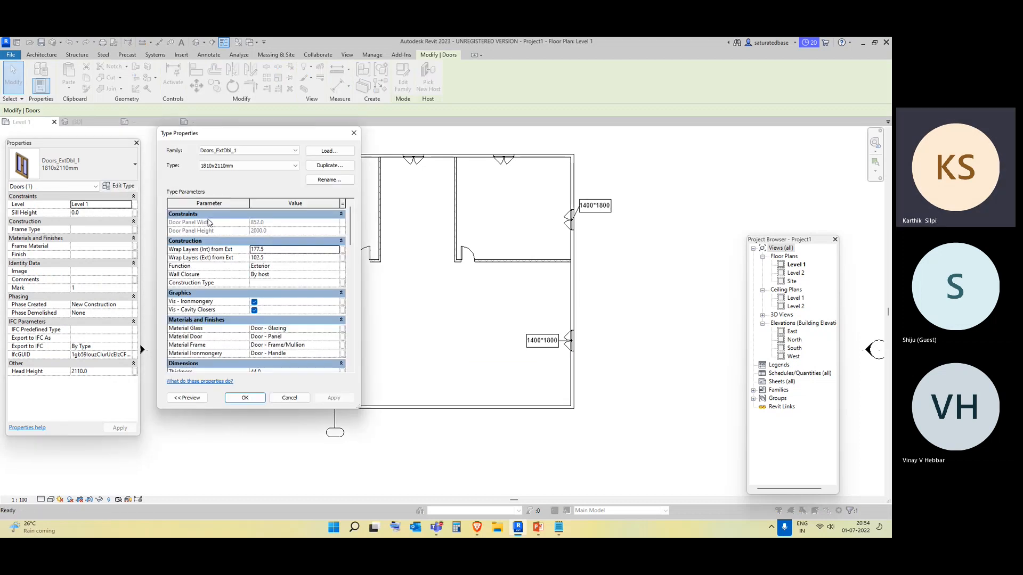
scroll(295, 333, "down", 5)
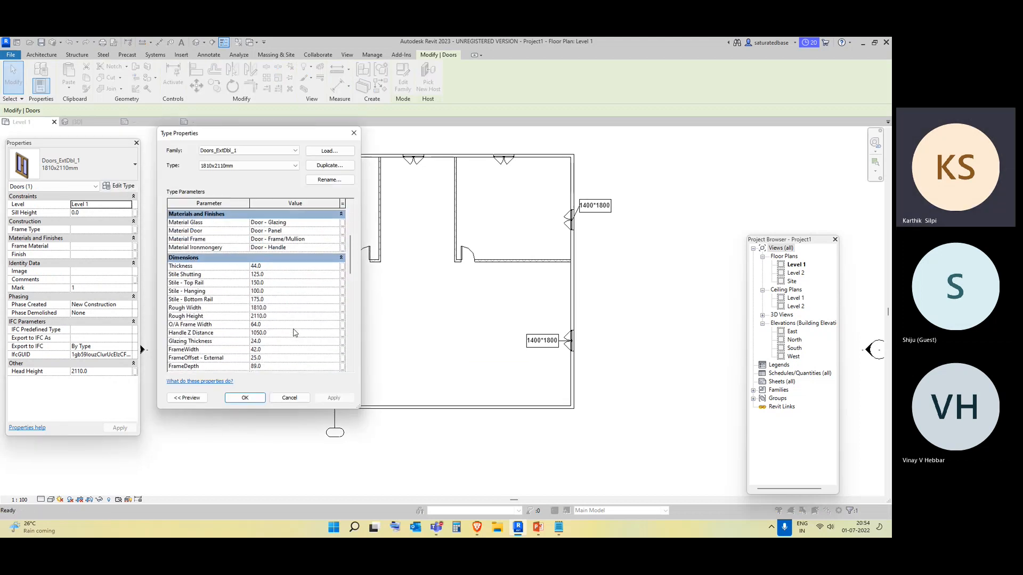
scroll(294, 333, "down", 10)
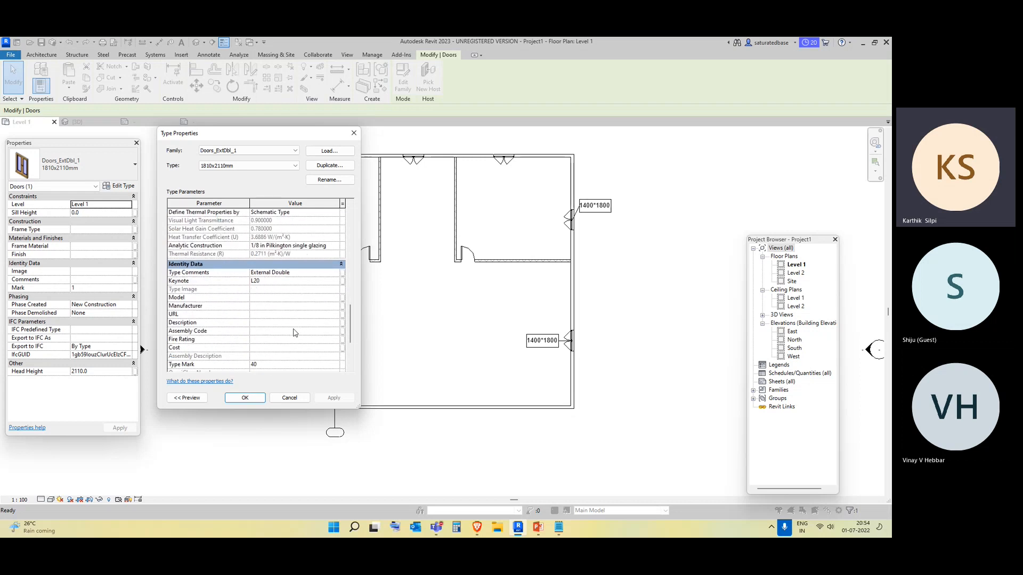
left_click(277, 324)
type("18")
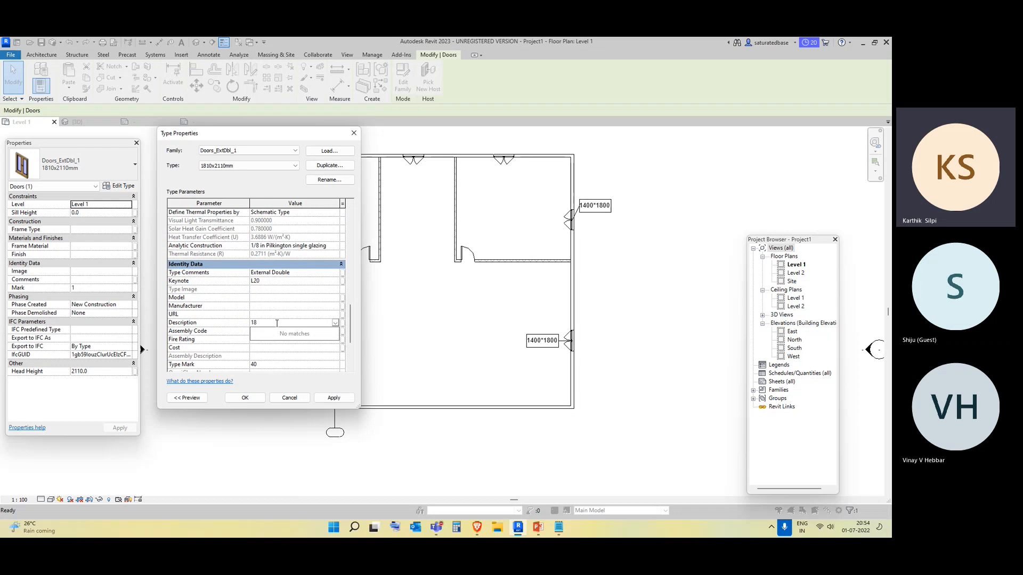
type("10*")
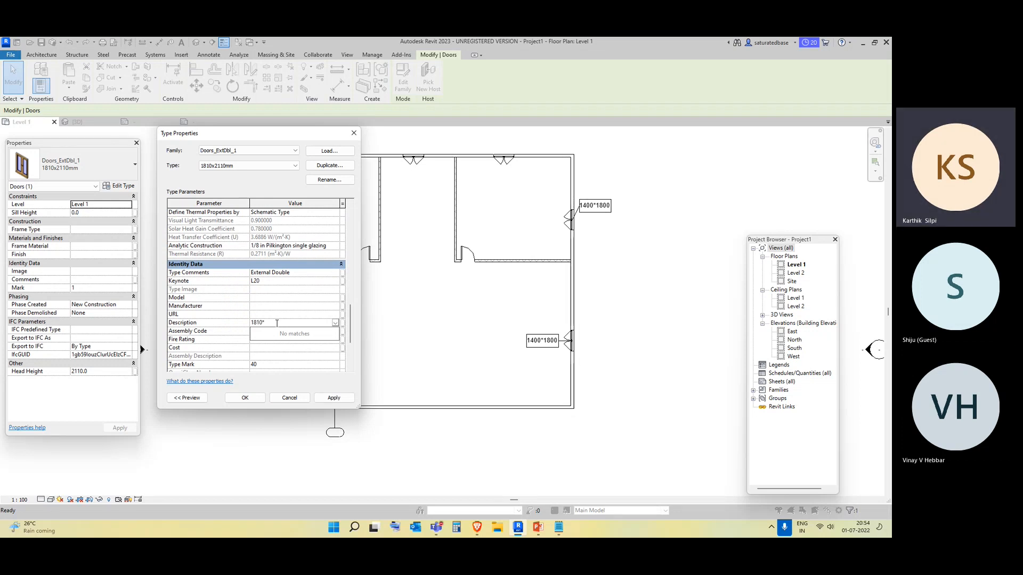
type("2100")
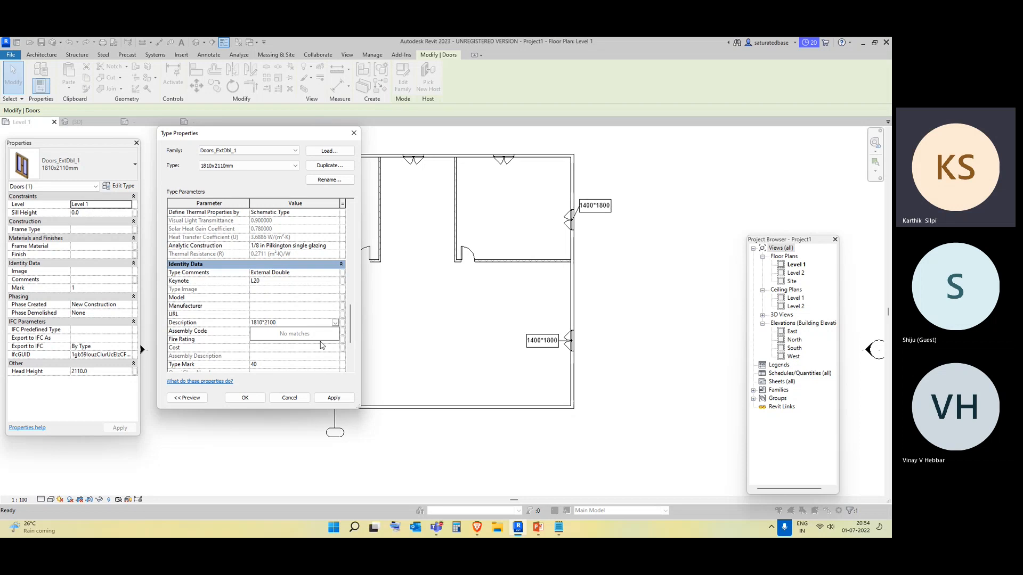
left_click(334, 398)
left_click(245, 398)
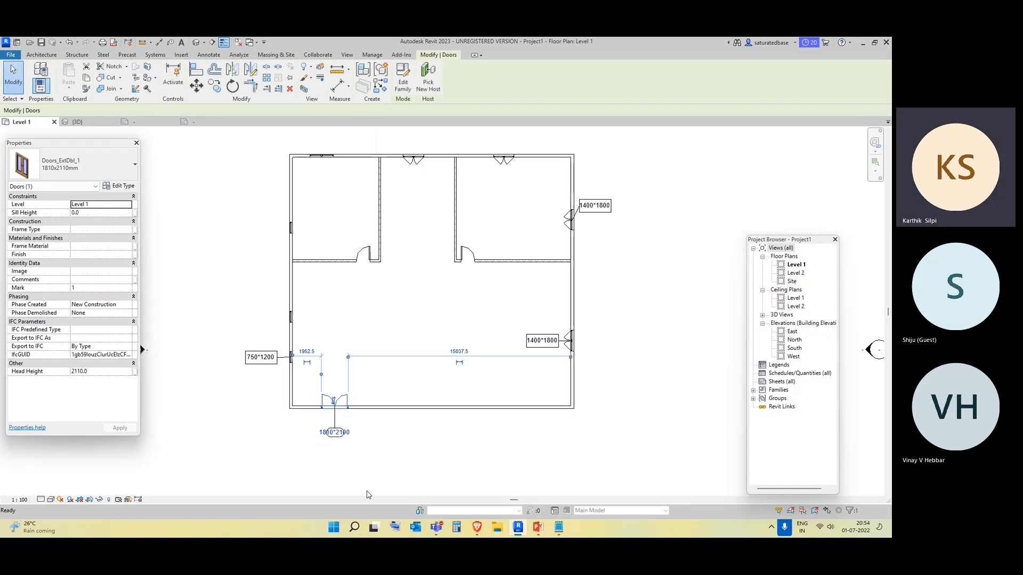
Tag the two interior doors of the top rooms by category.
left_click(385, 474)
scroll(326, 449, "up", 3)
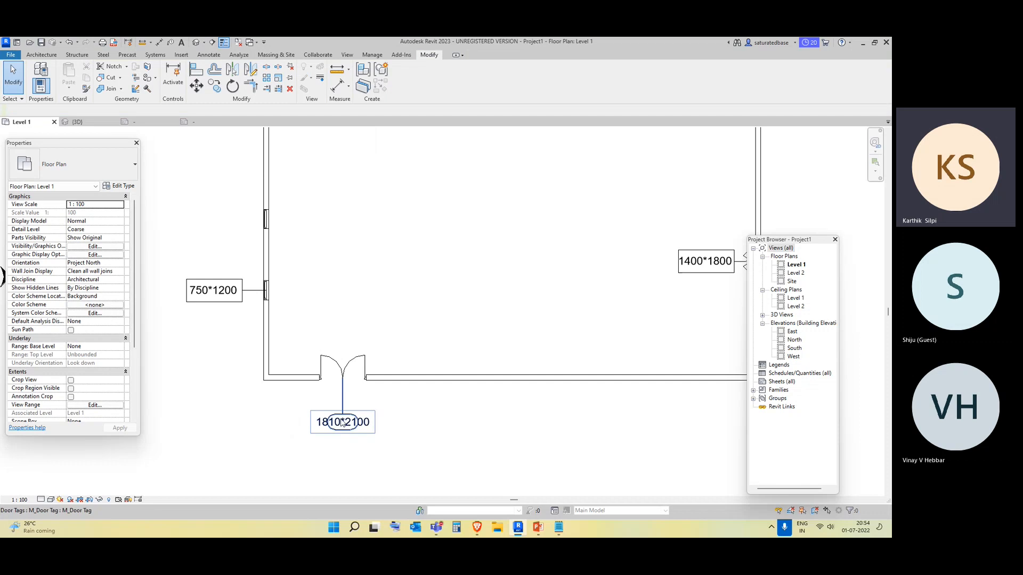
scroll(360, 405, "down", 3)
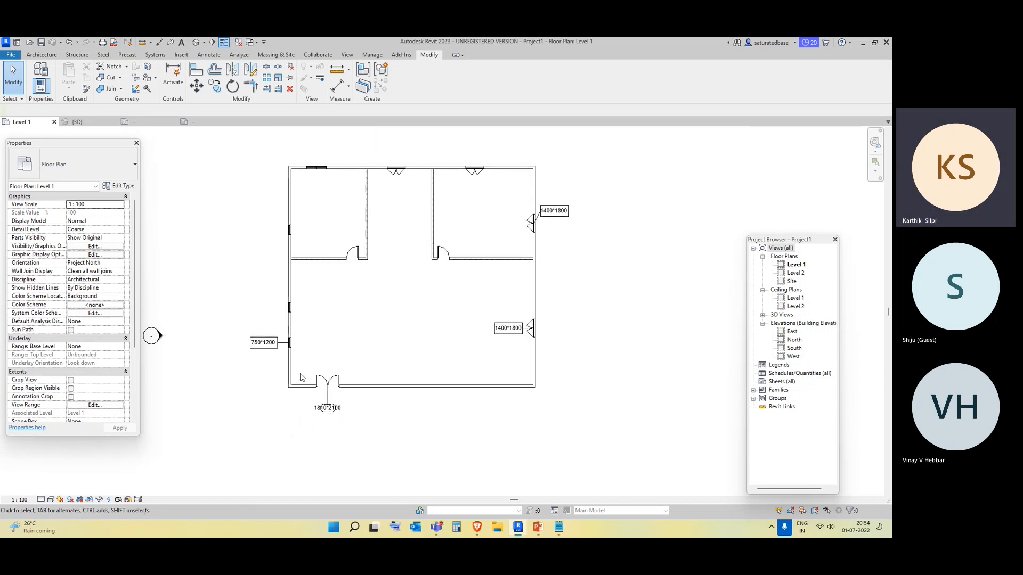
left_click(41, 55)
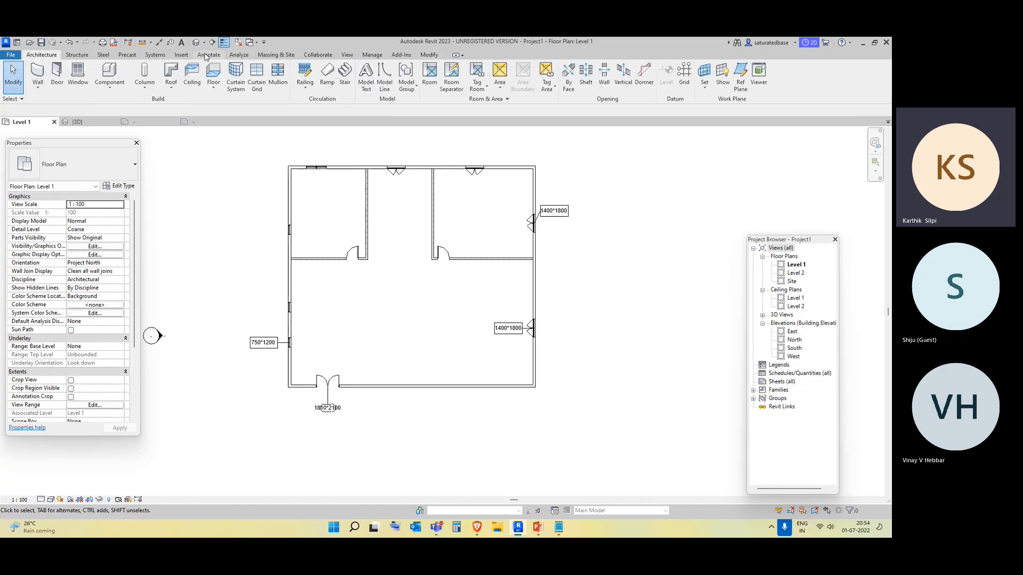
left_click(208, 55)
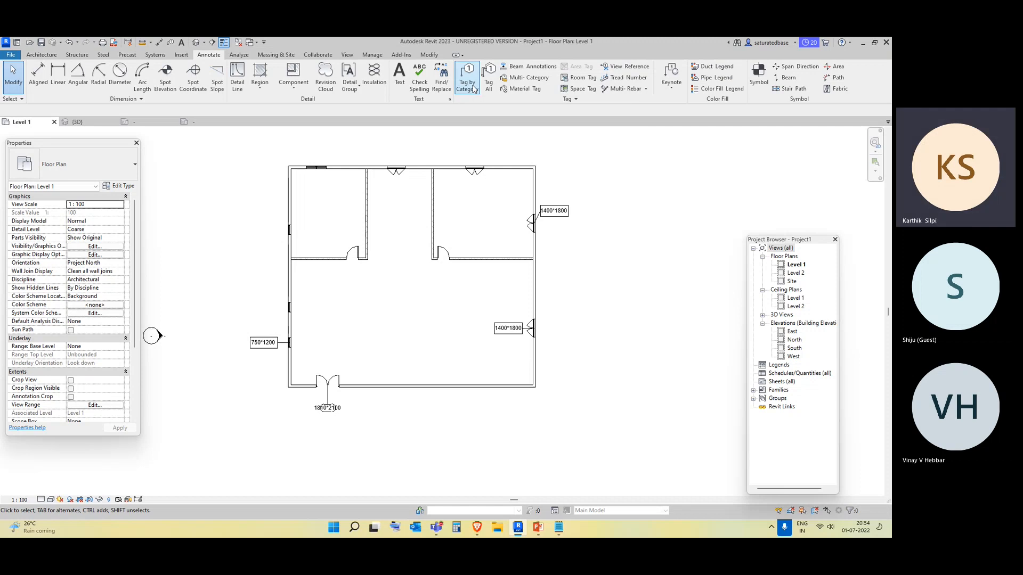
left_click(475, 89)
left_click(354, 257)
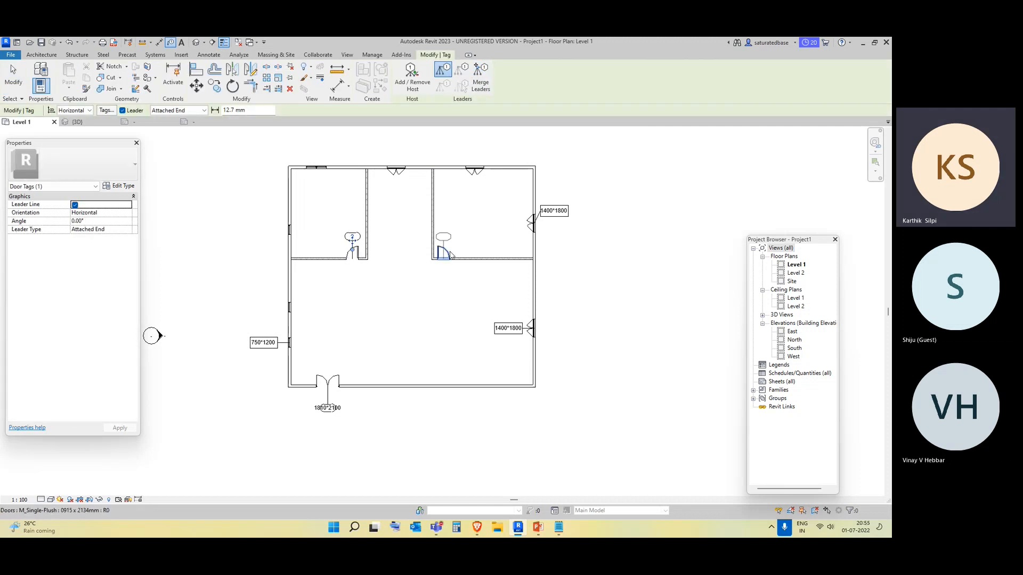
left_click(443, 254)
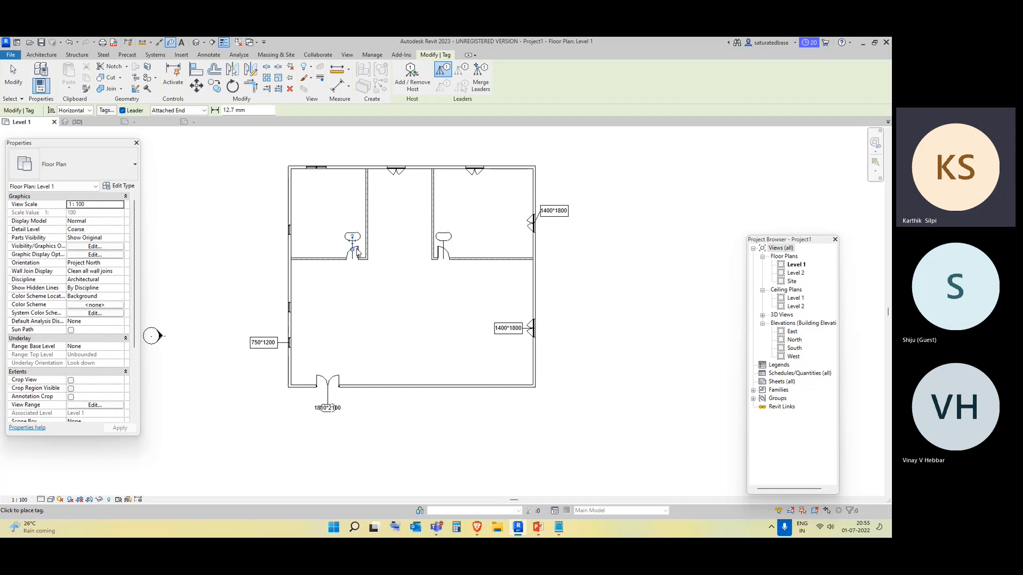
Set the M_Single-Flush 0915 x 2134mm door type's Description to 915*2134, apply and close the type properties.
key("Escape")
left_click(352, 255)
scroll(352, 254, "up", 2)
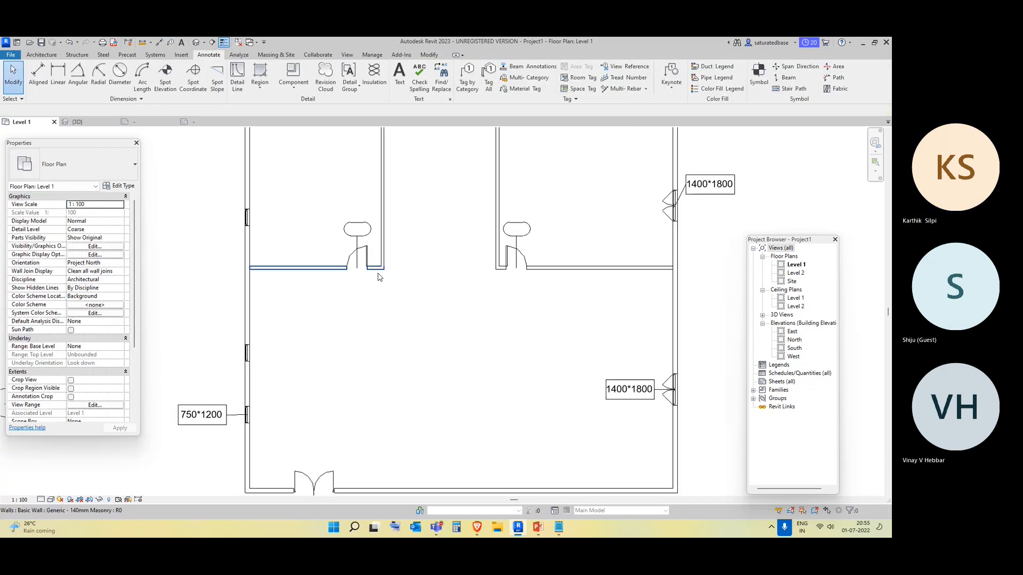
left_click(119, 186)
scroll(254, 250, "down", 6)
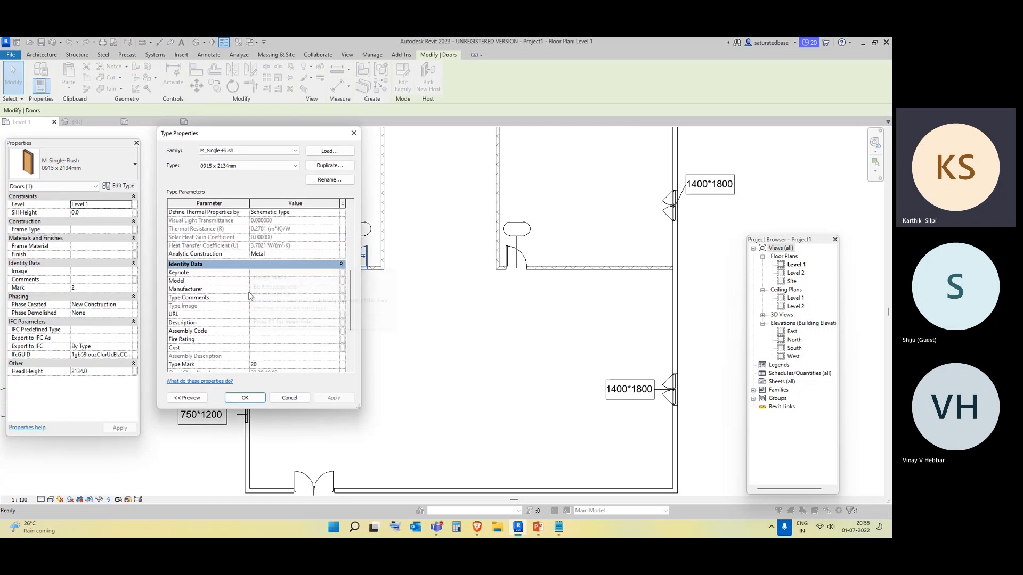
scroll(250, 307, "down", 1)
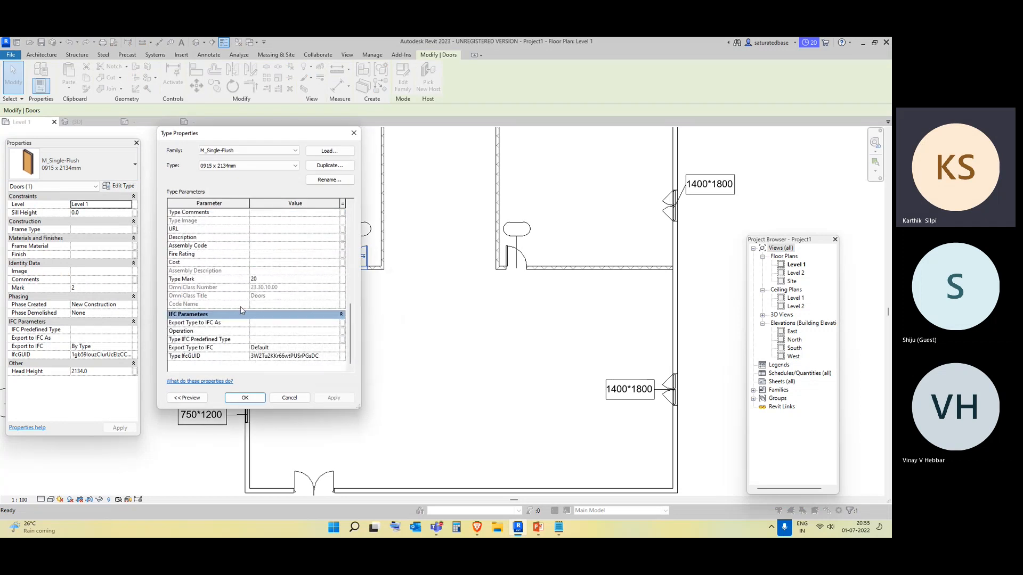
scroll(251, 272, "up", 1)
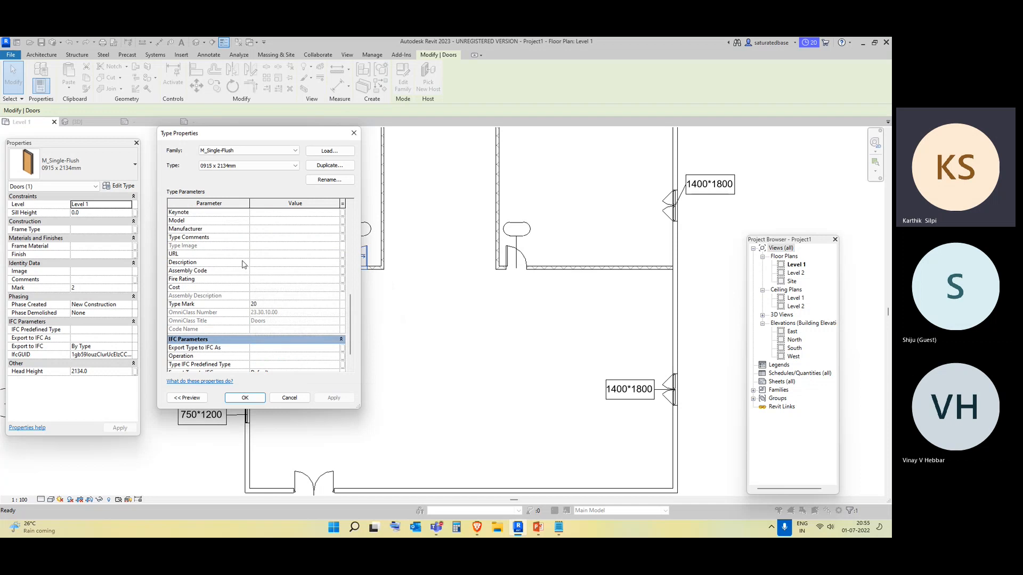
left_click(269, 263)
type("915")
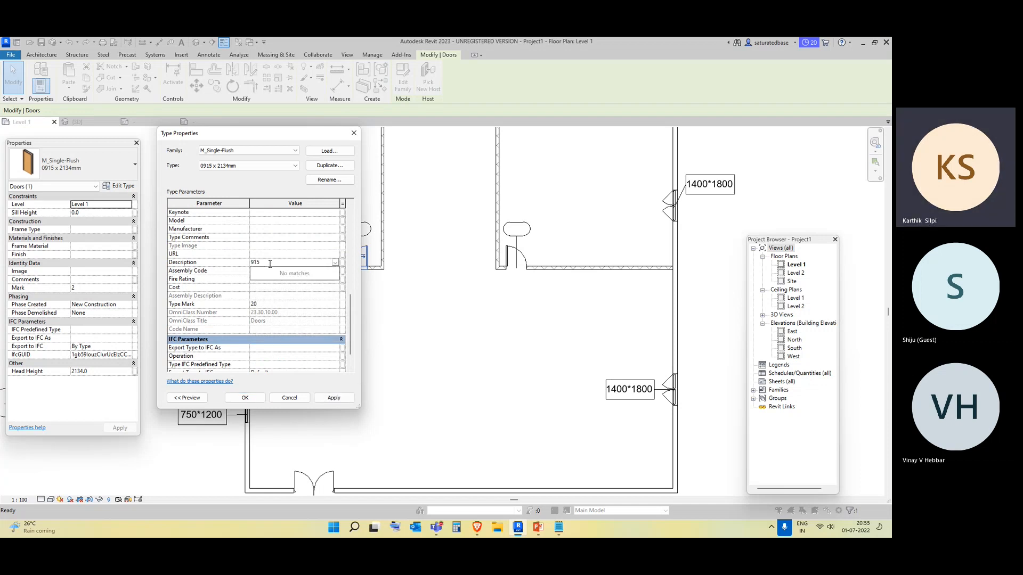
type("*")
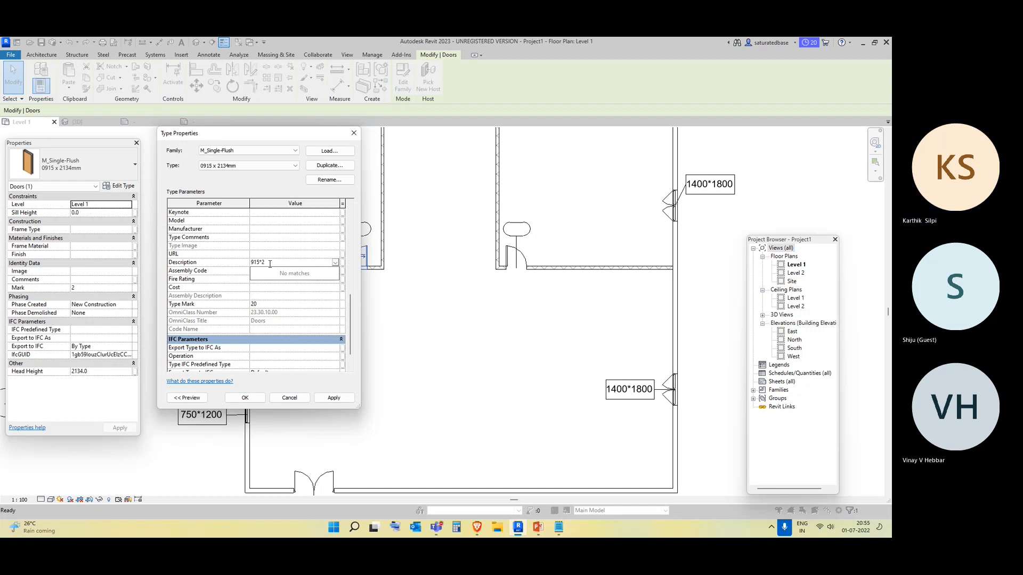
type("2134")
left_click(333, 398)
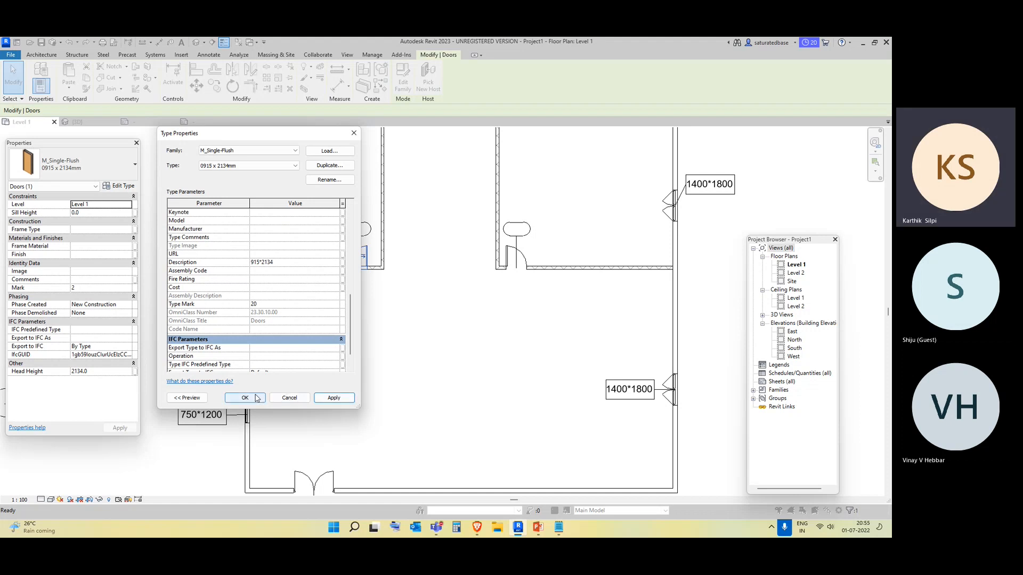
left_click(245, 398)
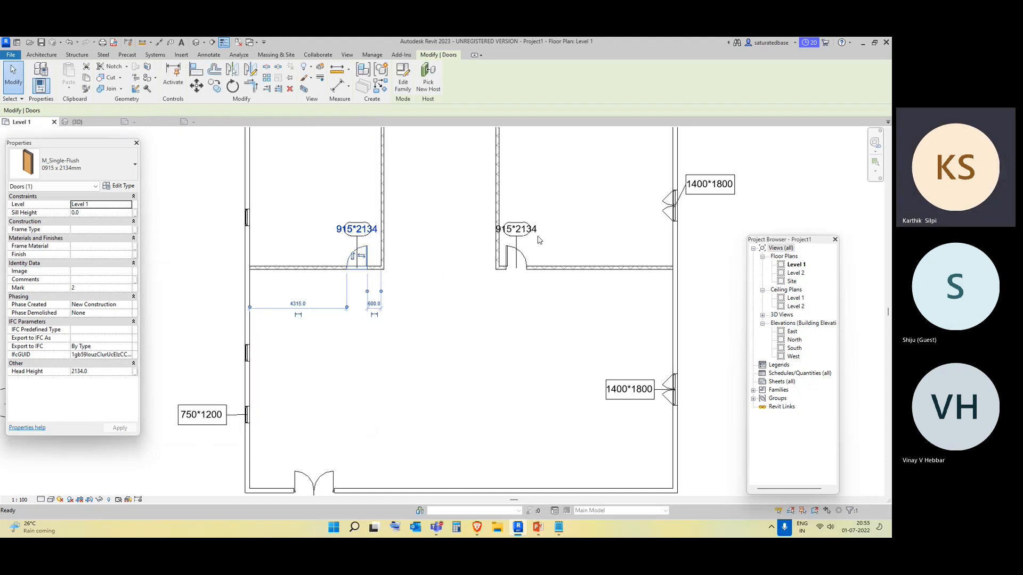
Move both interior door tags down below their doors into the lower room with leaders.
left_click(525, 230)
left_click(525, 230)
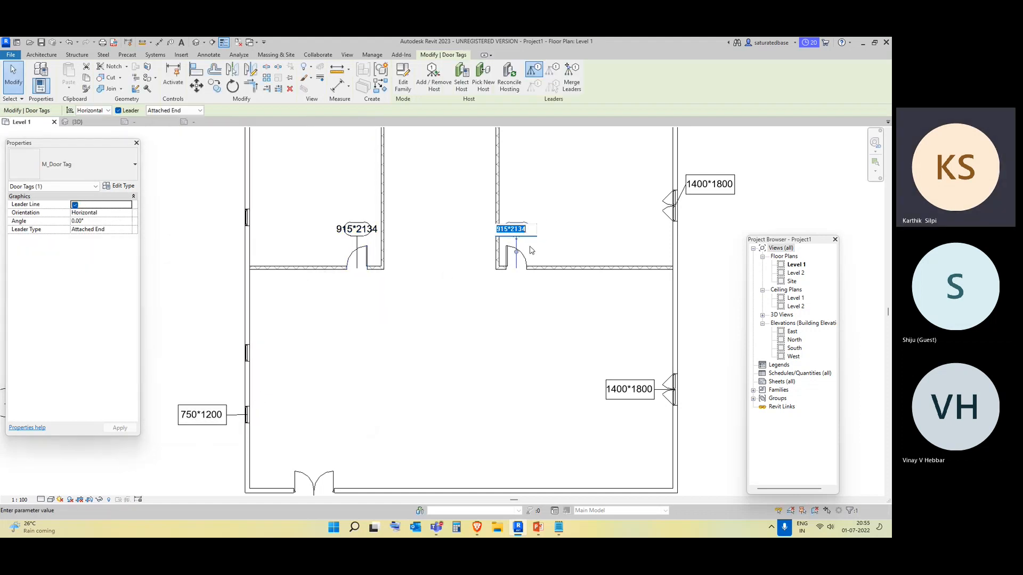
left_click(534, 283)
left_click_drag(517, 238, 540, 320)
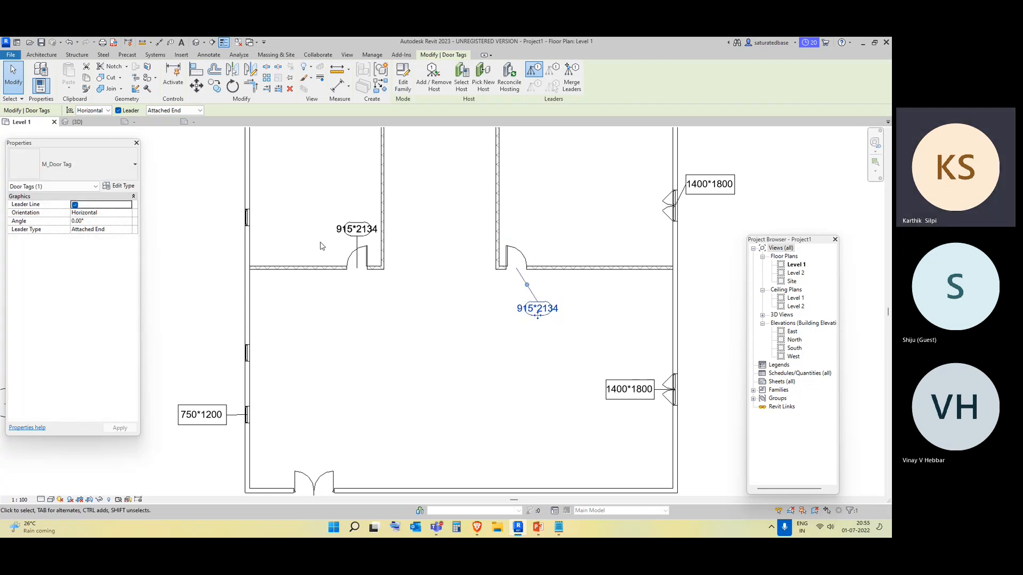
left_click_drag(342, 230, 355, 309)
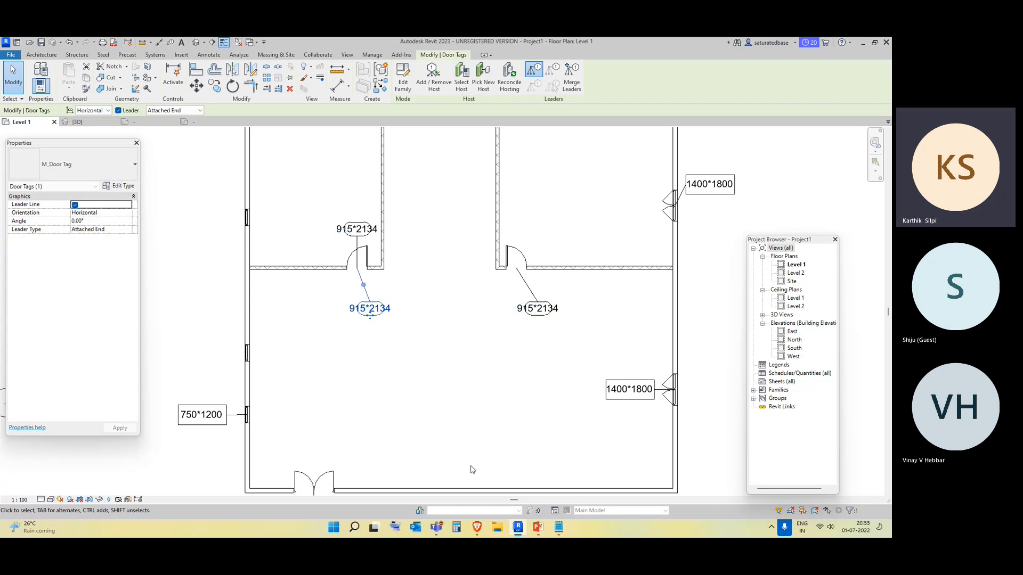
Delete the duplicate door tag left above the left interior door.
left_click(450, 426)
scroll(399, 354, "down", 3)
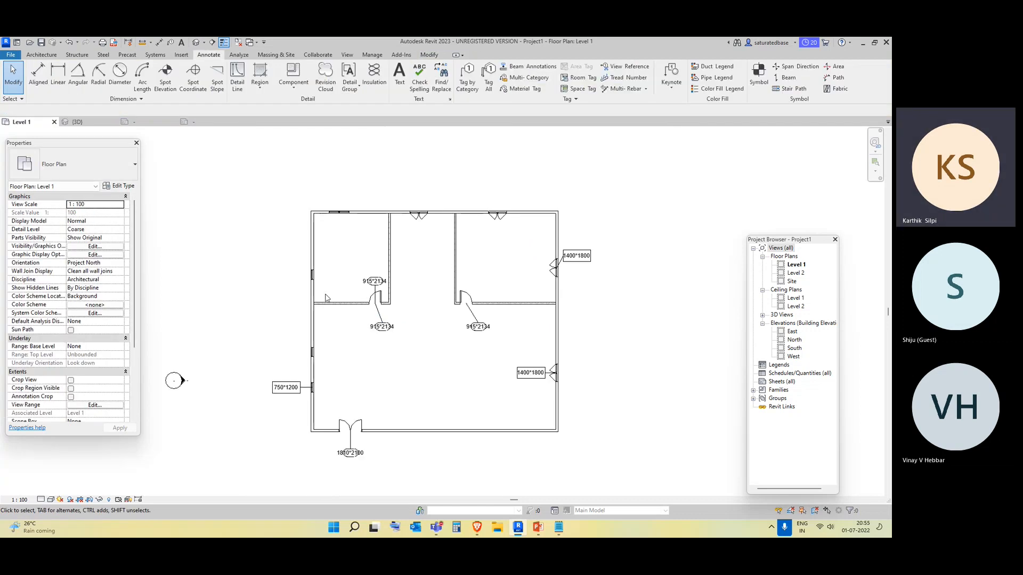
left_click(374, 281)
key("Delete")
Delete all remaining door and window tags from the floor plan one by one.
left_click_drag(288, 427, 240, 326)
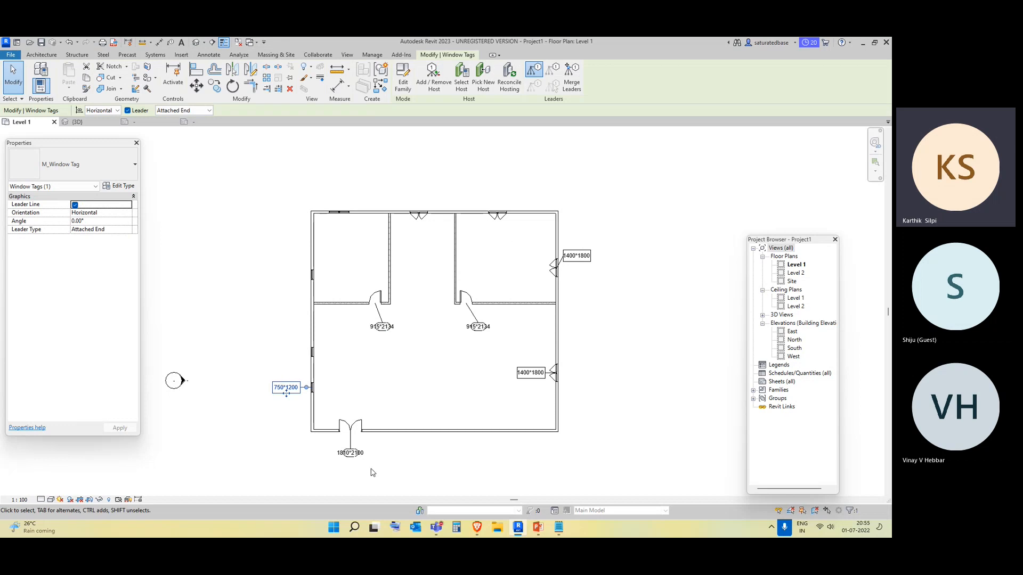
left_click_drag(371, 469, 325, 450)
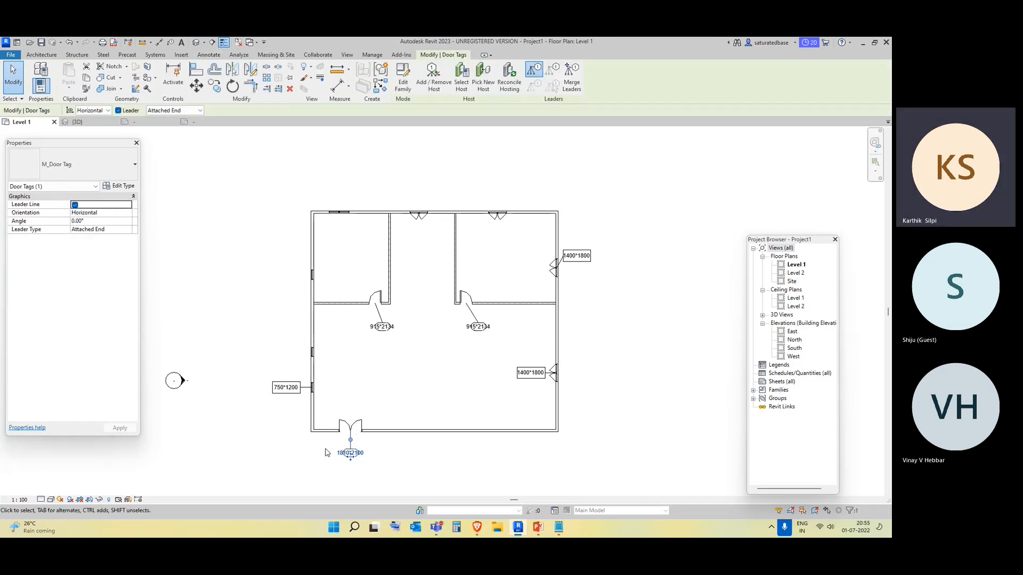
key("Delete")
left_click_drag(302, 412, 259, 361)
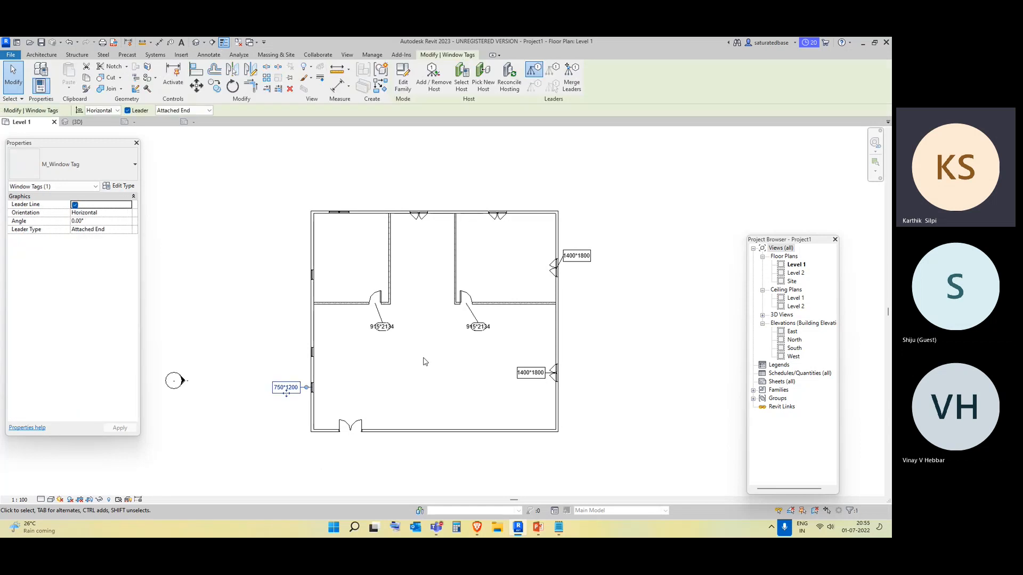
key("Delete")
left_click_drag(415, 359, 372, 325)
key("Delete")
left_click_drag(494, 334, 464, 306)
key("Delete")
left_click_drag(554, 384, 514, 358)
key("Delete")
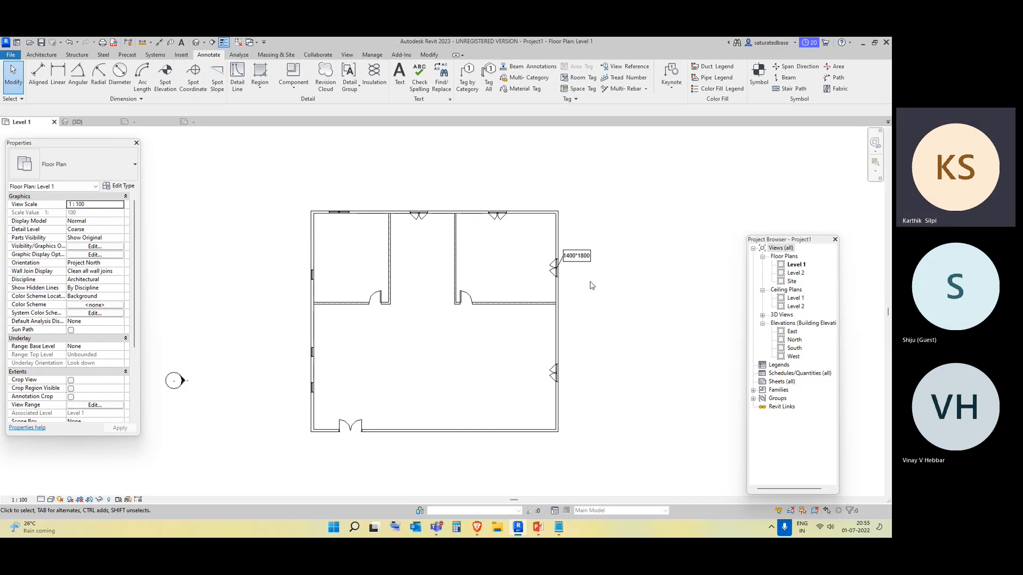
left_click_drag(592, 271, 557, 243)
key("Delete")
Tag all untagged doors and windows in the current view using Tag All Not Tagged.
left_click(489, 80)
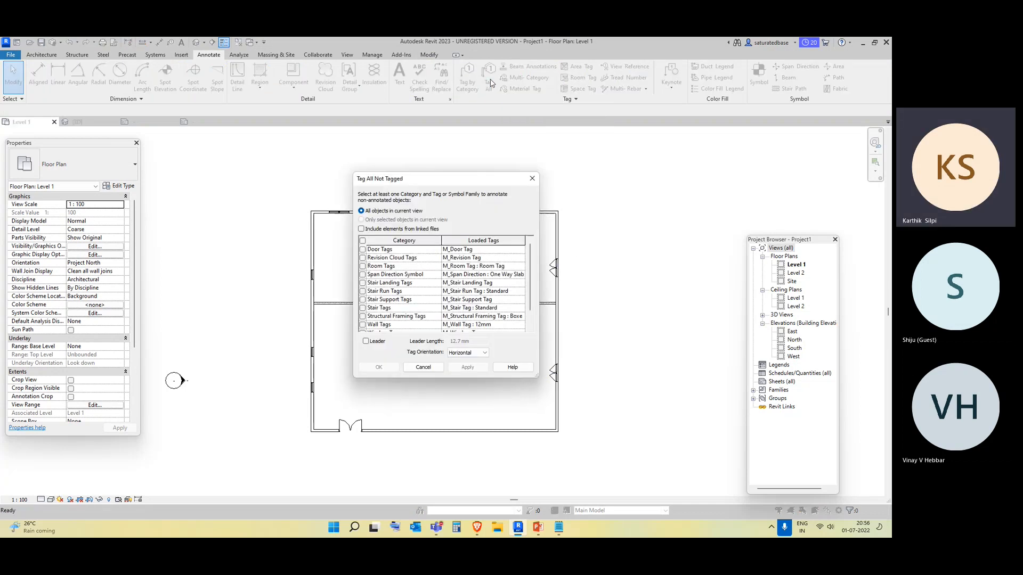
left_click(363, 250)
scroll(410, 301, "down", 1)
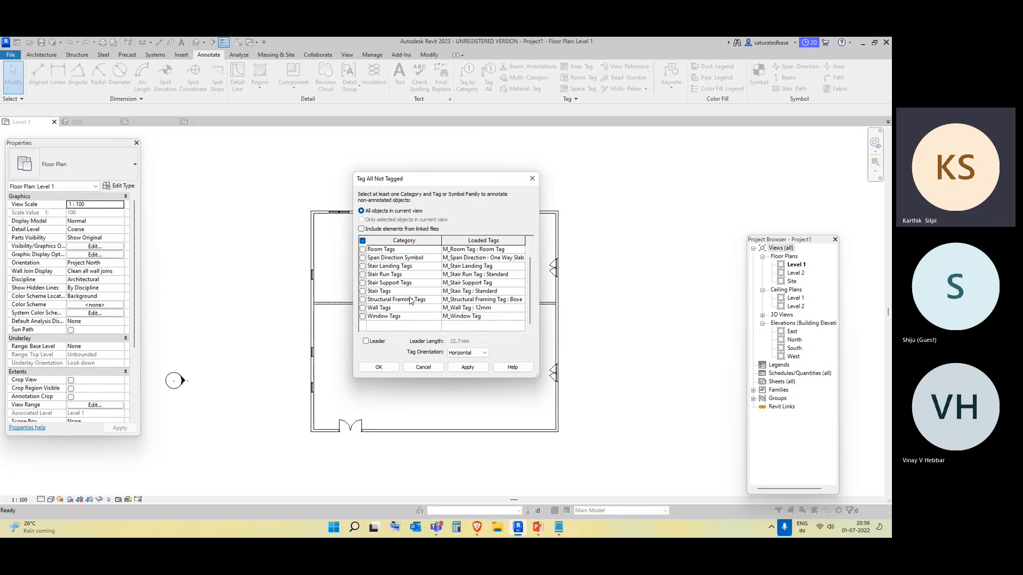
left_click(468, 367)
left_click(379, 367)
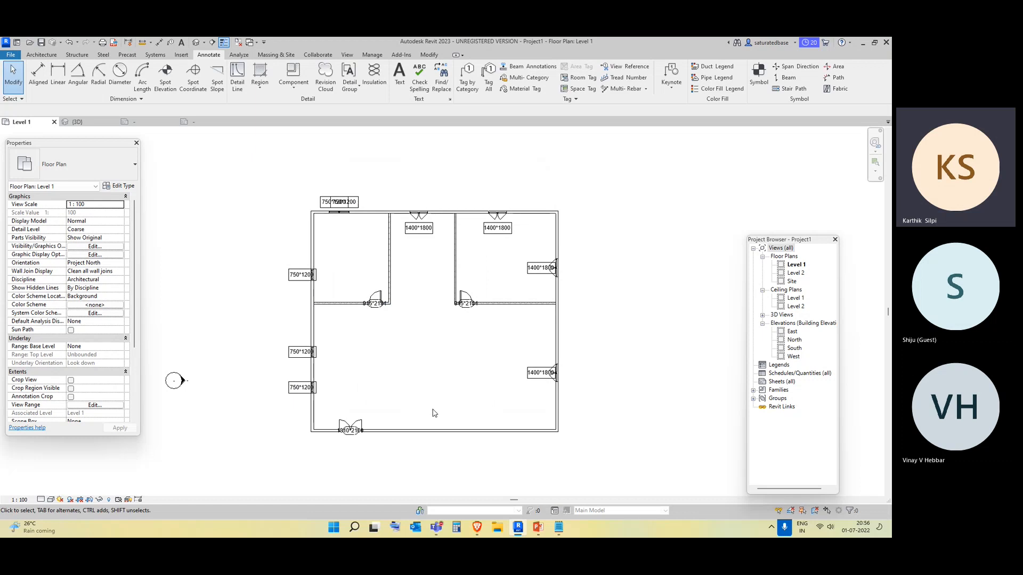
Move the overlapping top window tag, then undo back to before the Tag All placement.
left_click_drag(347, 203, 323, 197)
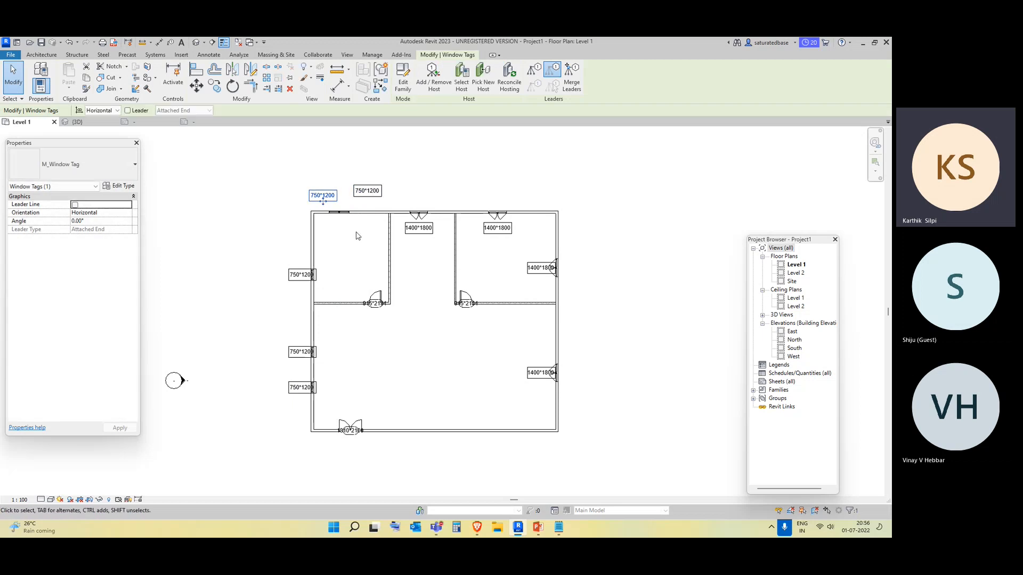
key("ctrl+z")
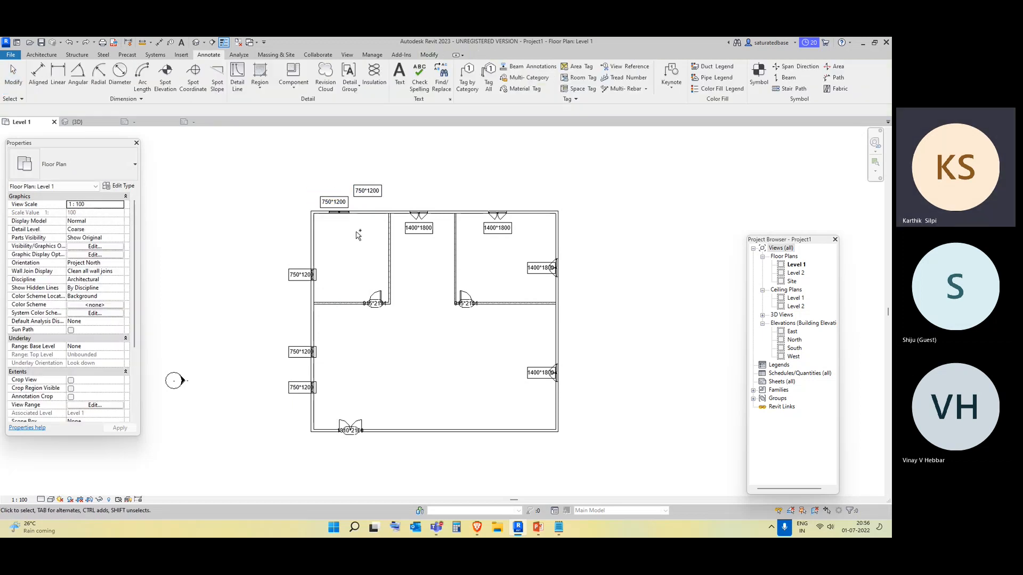
key("ctrl+z")
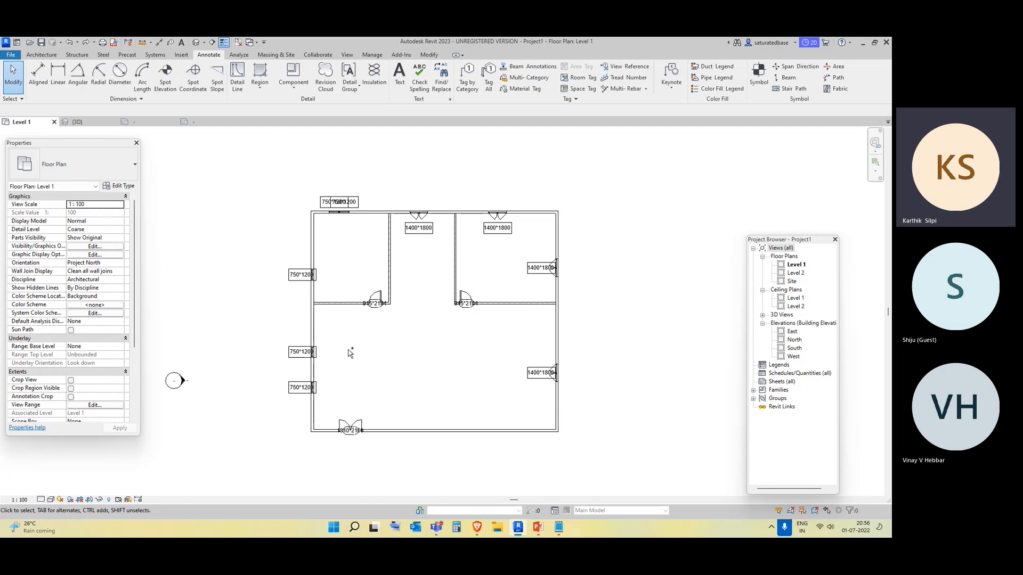
key("ctrl+z")
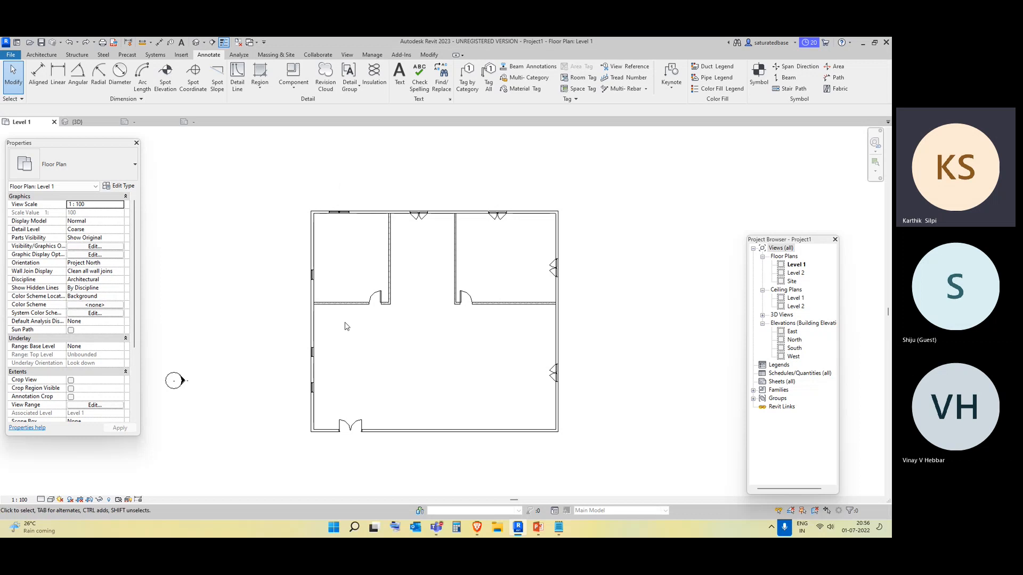
scroll(541, 347, "down", 2)
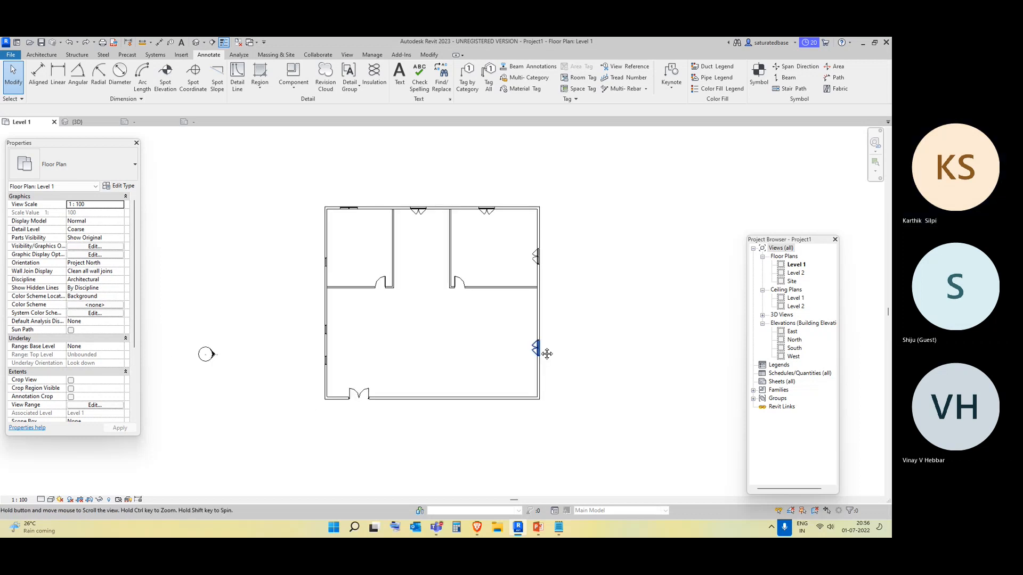
middle_click_drag(587, 326, 558, 334)
scroll(559, 334, "up", 1)
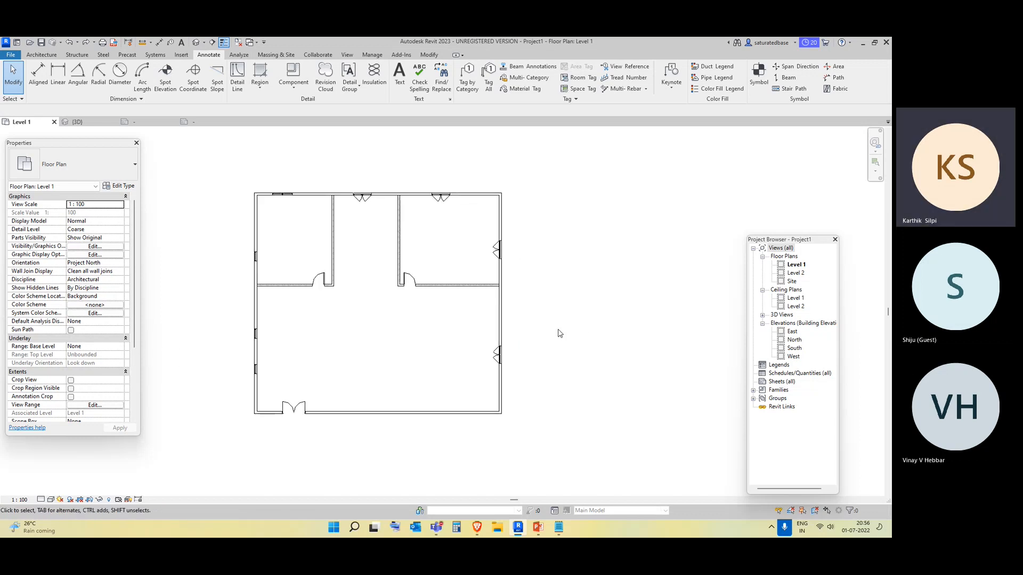
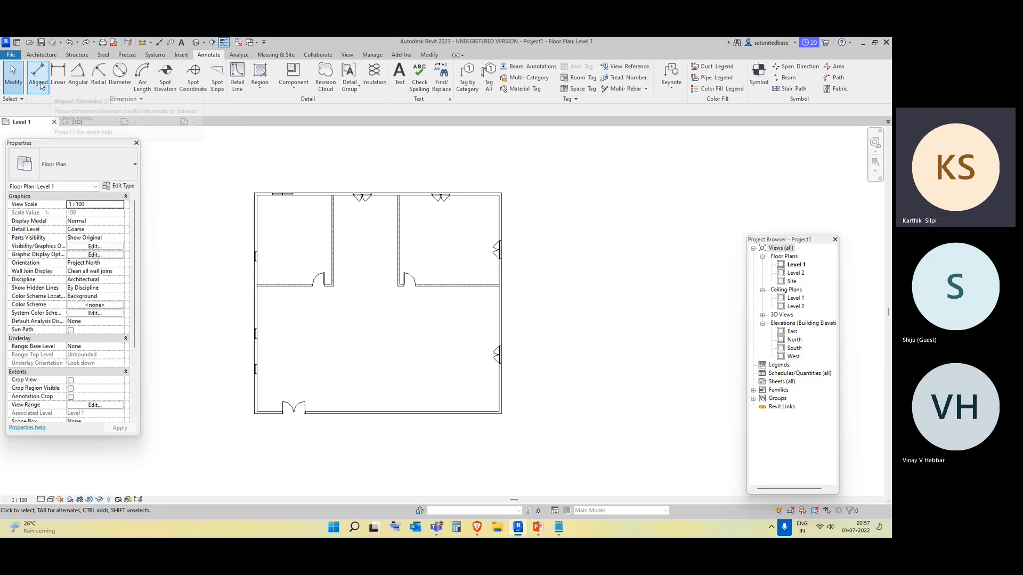
left_click(40, 83)
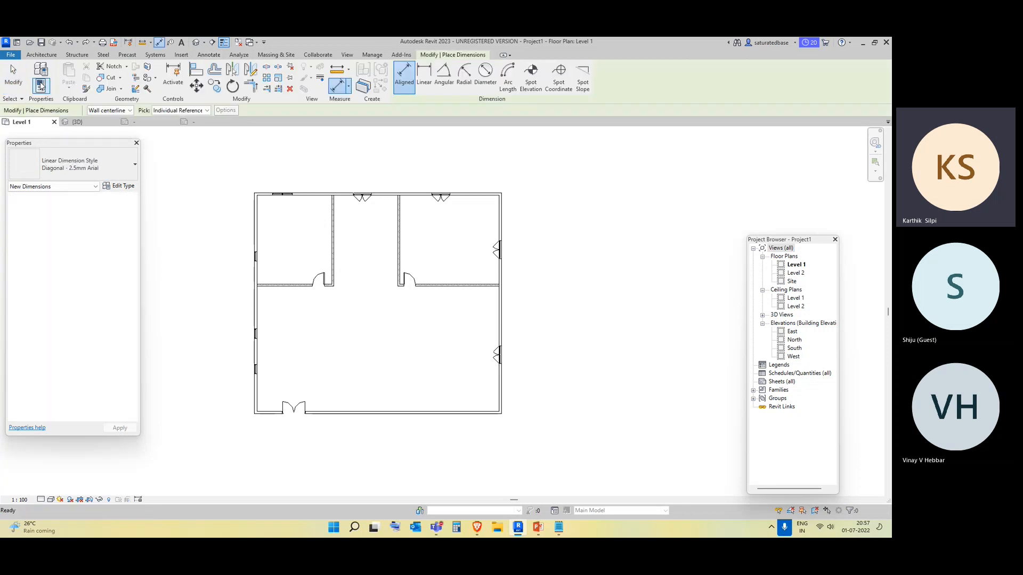
middle_click_drag(386, 461, 403, 483)
middle_click_drag(358, 308, 400, 367)
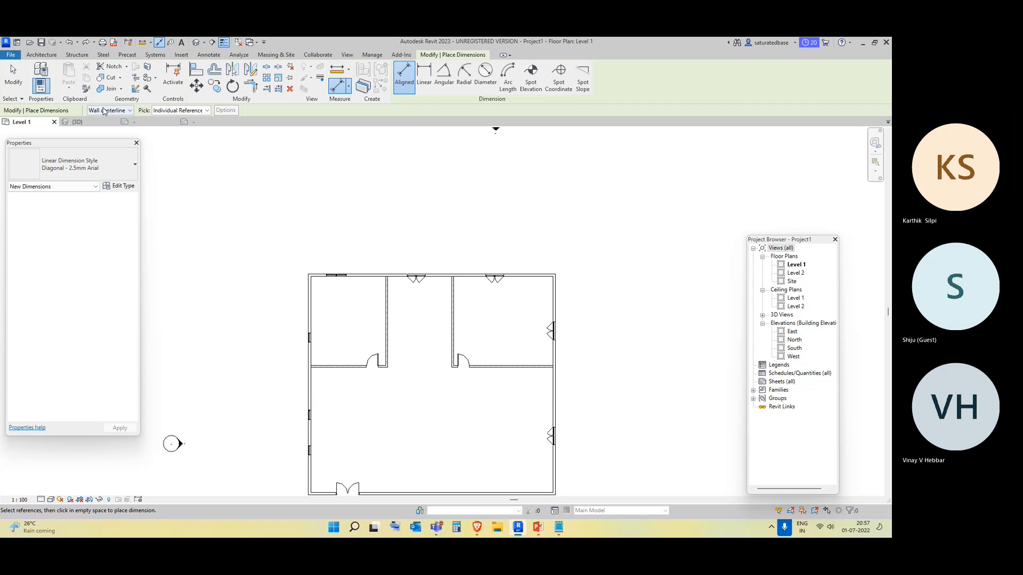
Draw a horizontal wall about 7200 mm long above the plan with the location line at Wall Centerline.
left_click(33, 55)
left_click(38, 88)
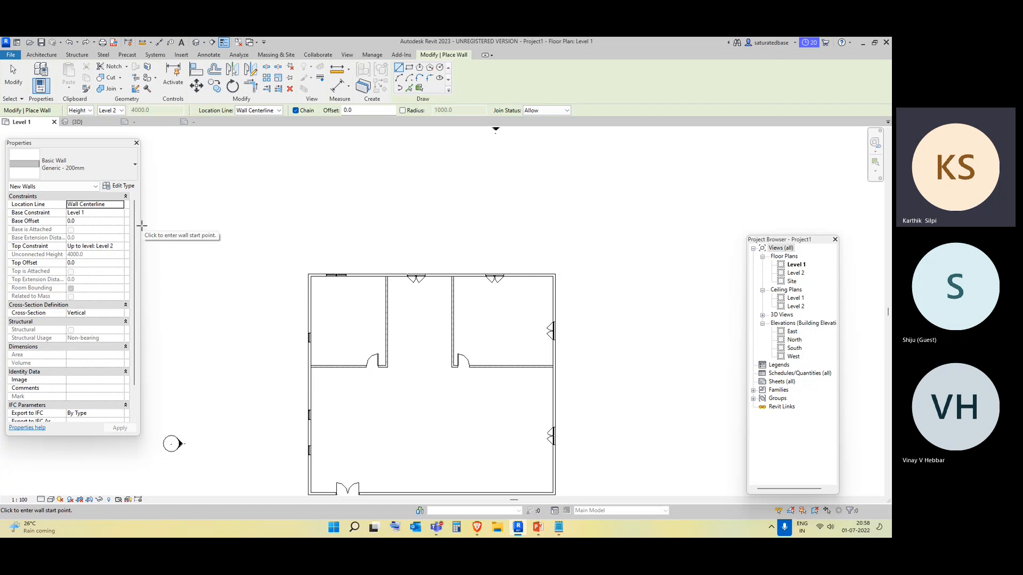
left_click(120, 205)
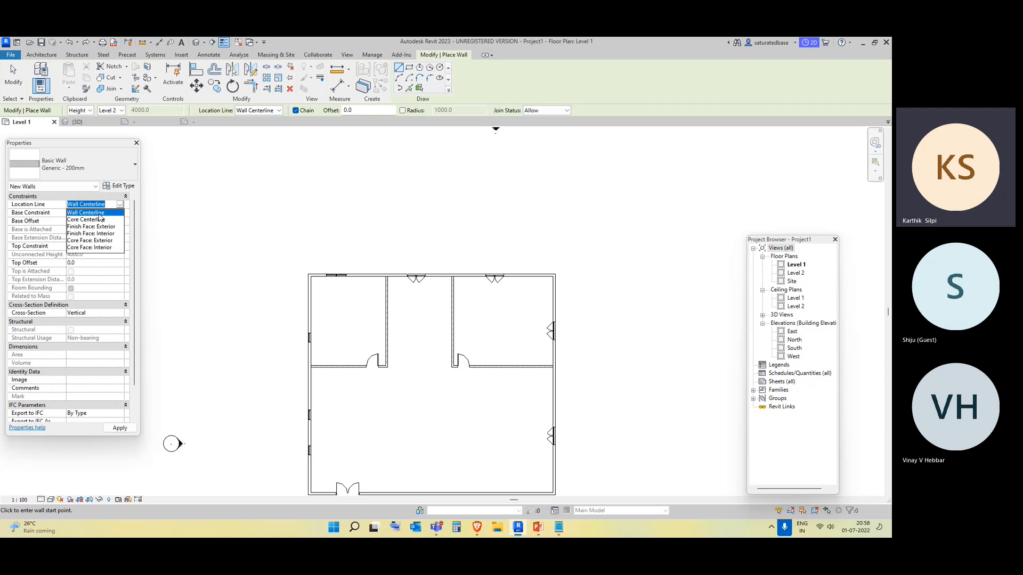
left_click(170, 203)
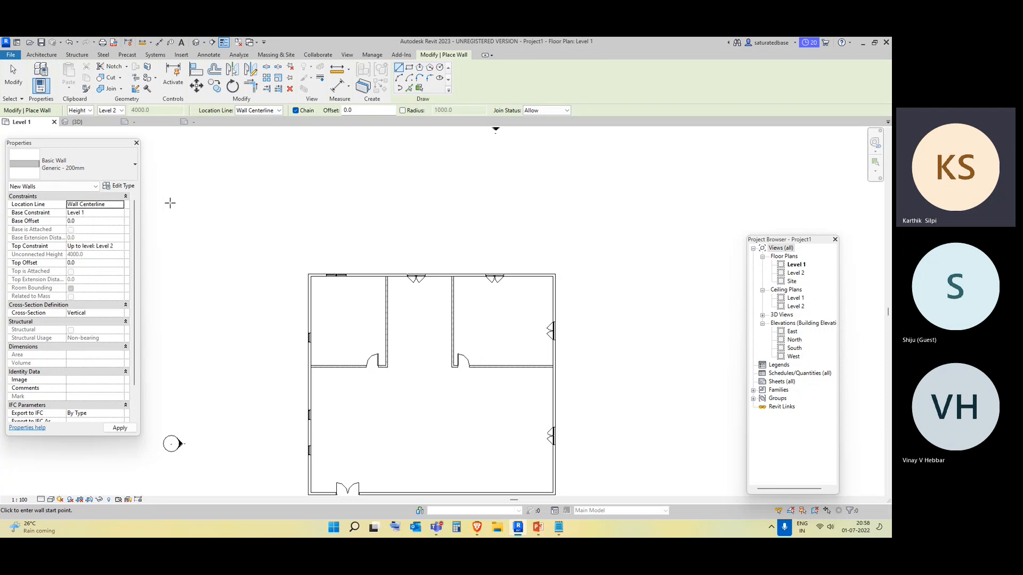
left_click(170, 206)
scroll(204, 206, "up", 2)
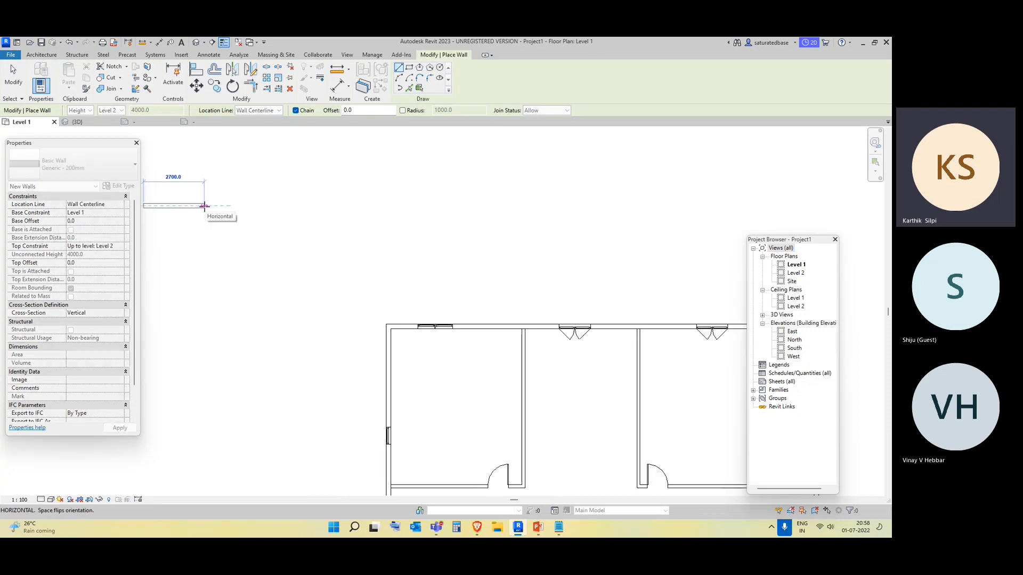
scroll(315, 205, "down", 2)
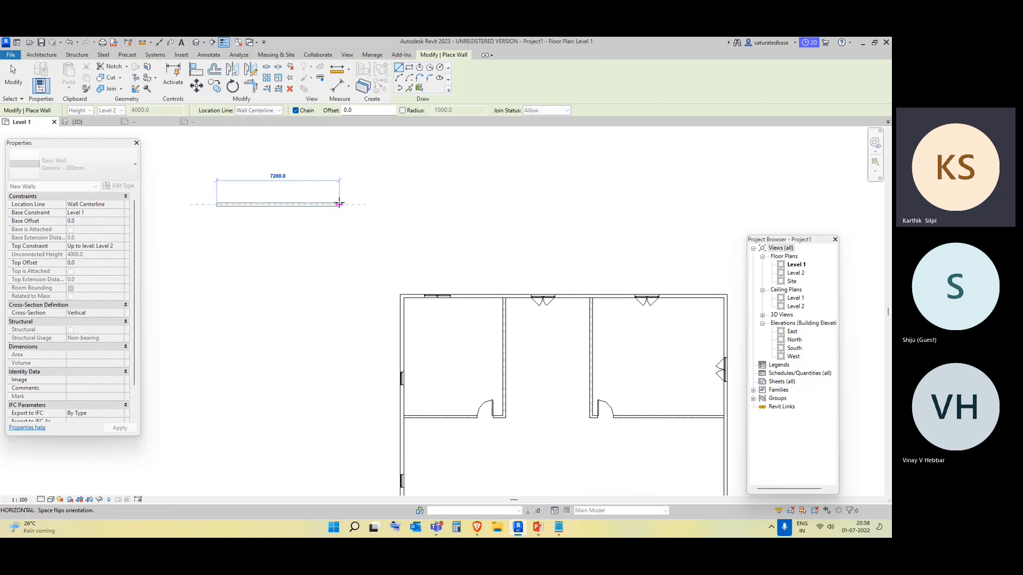
scroll(338, 202, "up", 1)
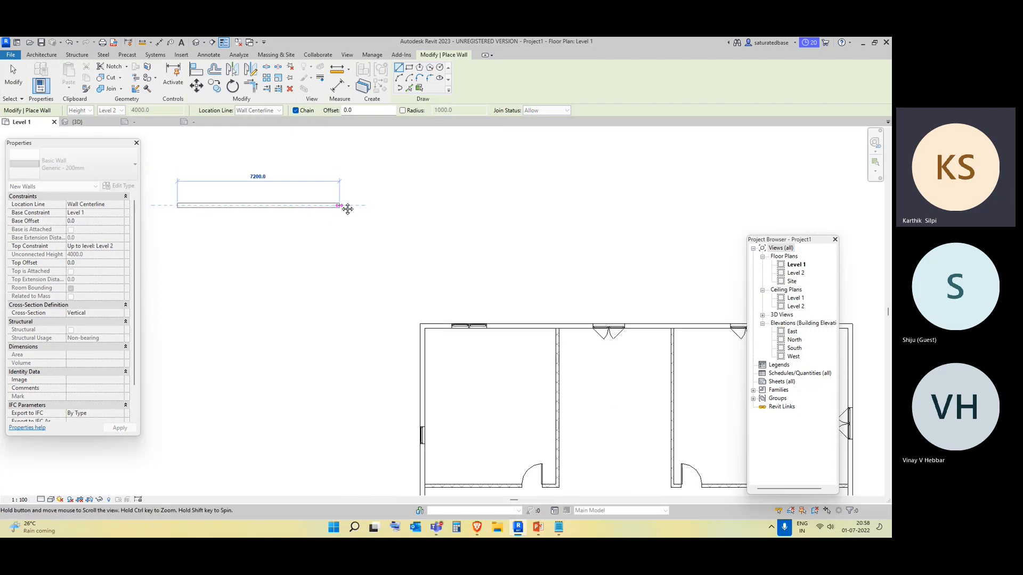
middle_click_drag(346, 208, 385, 205)
scroll(377, 199, "up", 1)
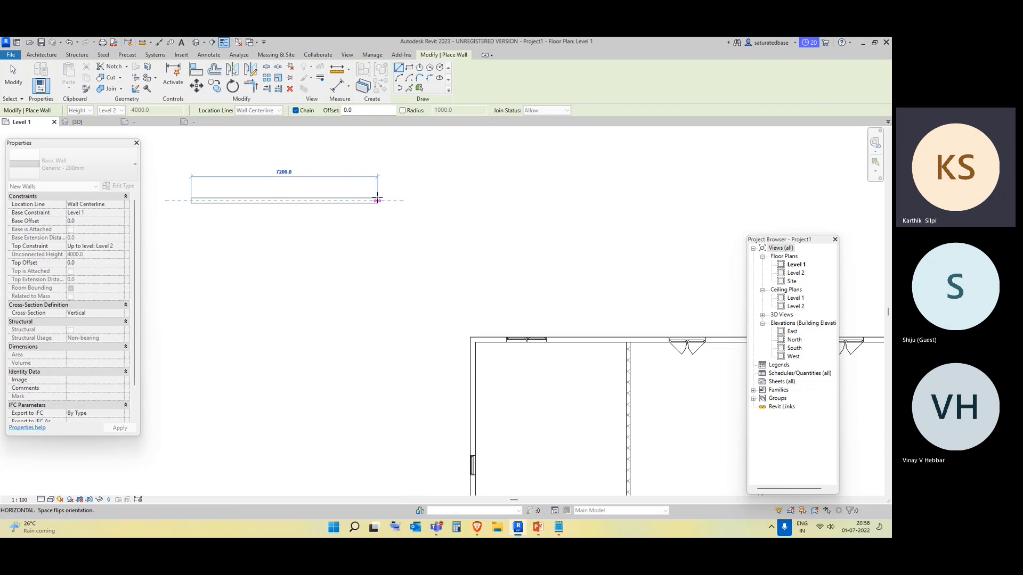
left_click(377, 200)
key("Escape")
Set the wall location line to Core Centerline and draw a horizontal wall about 5700 mm long below the first.
left_click(110, 206)
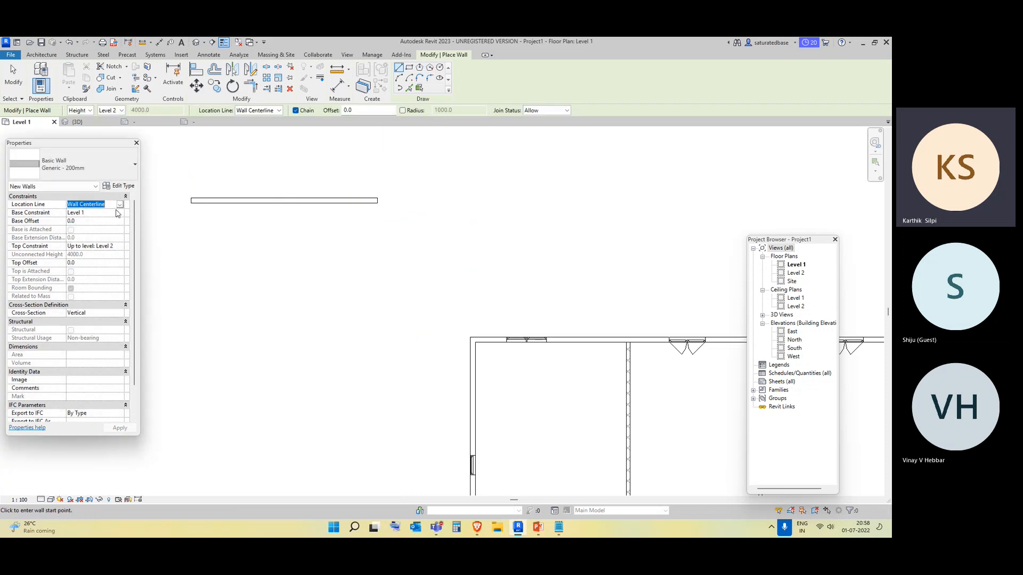
left_click(120, 206)
left_click(109, 217)
key("Down")
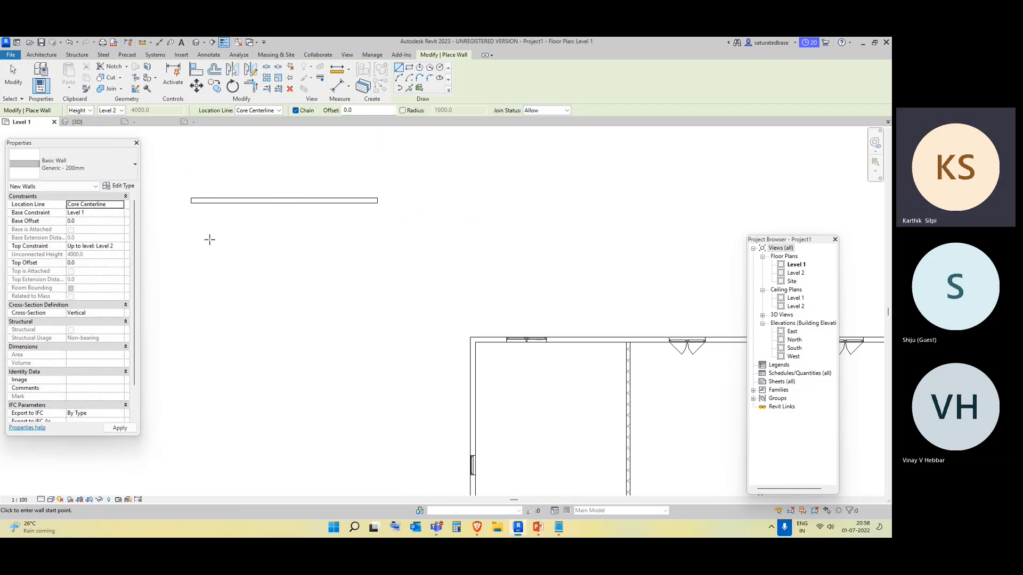
left_click(196, 235)
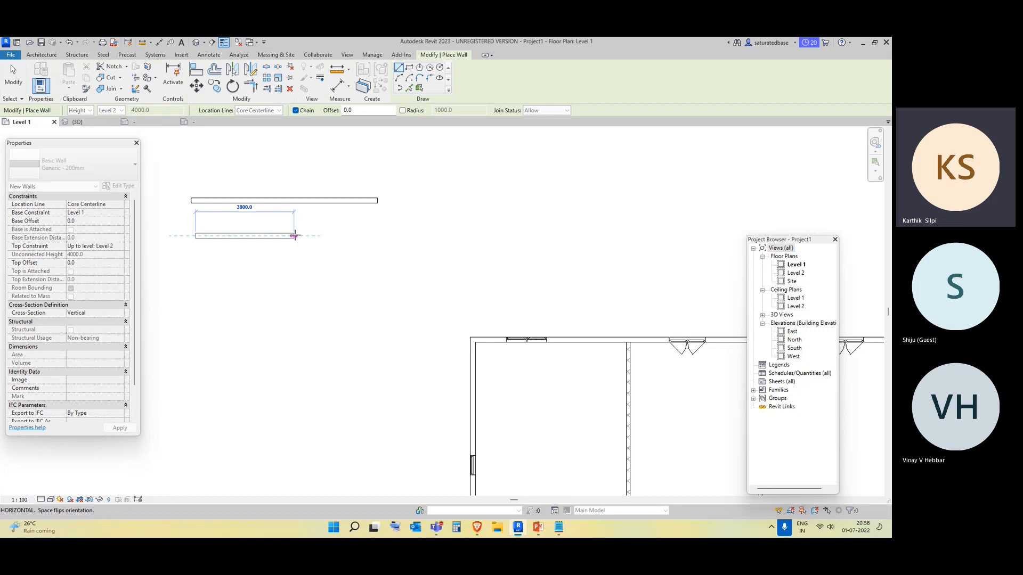
left_click(343, 235)
key("Escape")
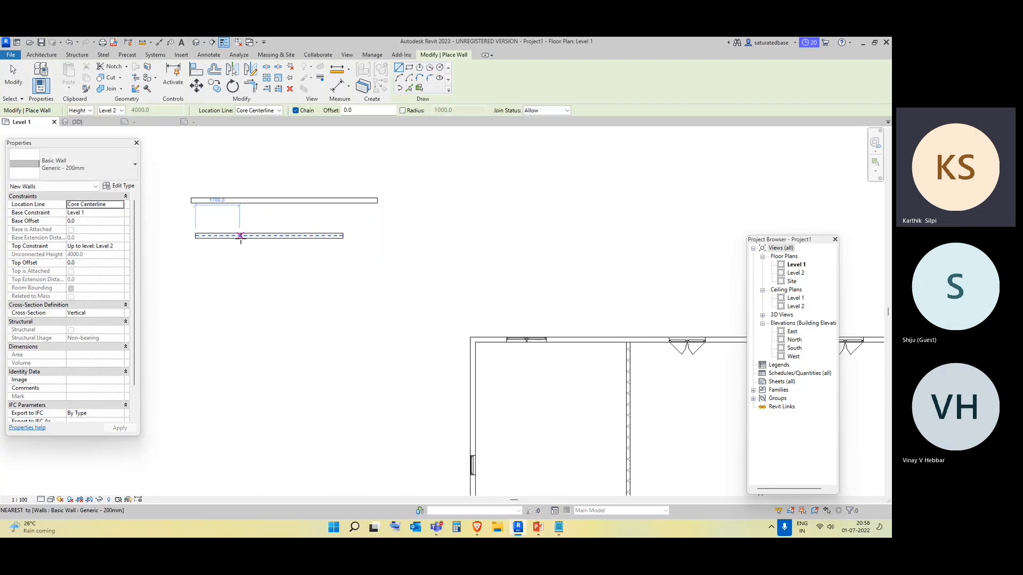
Try adding a 1 mm structure layer and setting the other layer to 199 mm in the wall type's structure.
left_click(122, 186)
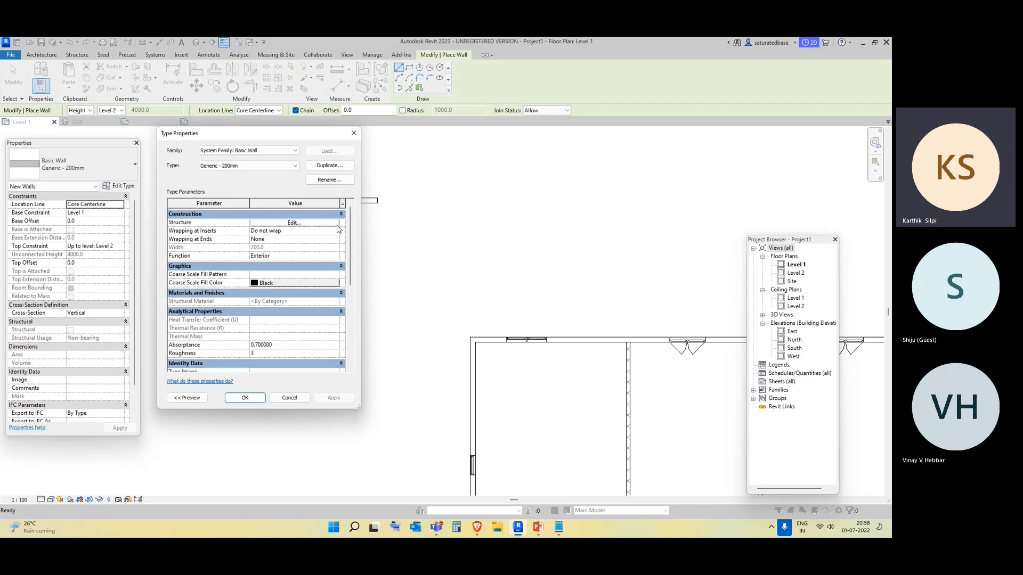
left_click(339, 229)
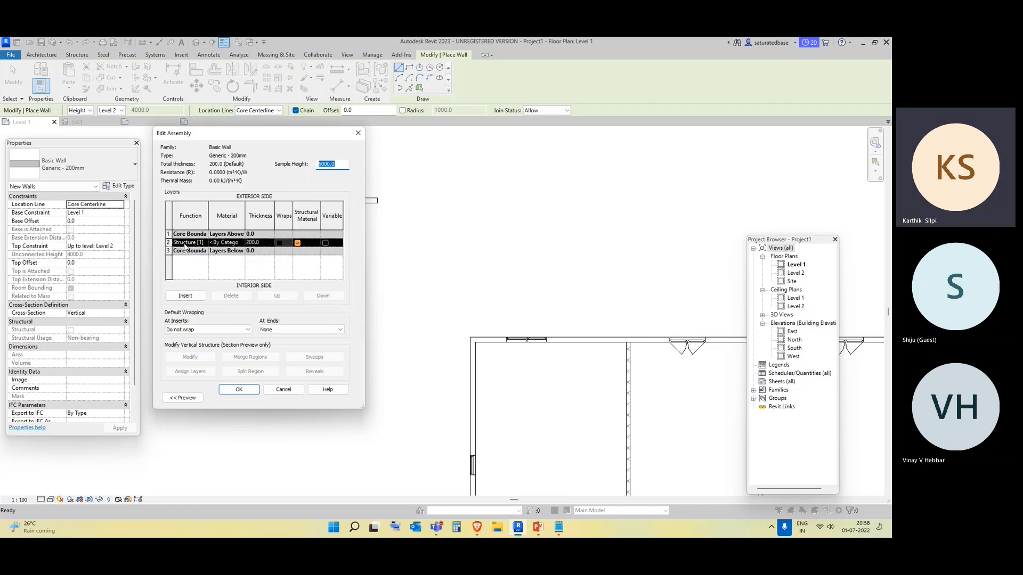
left_click(297, 244)
left_click(186, 297)
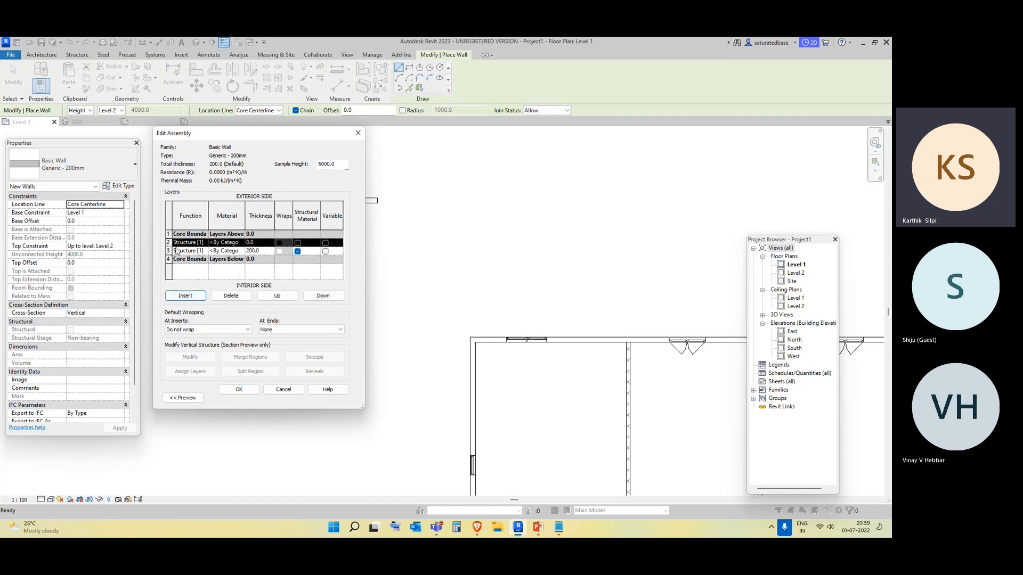
left_click(251, 242)
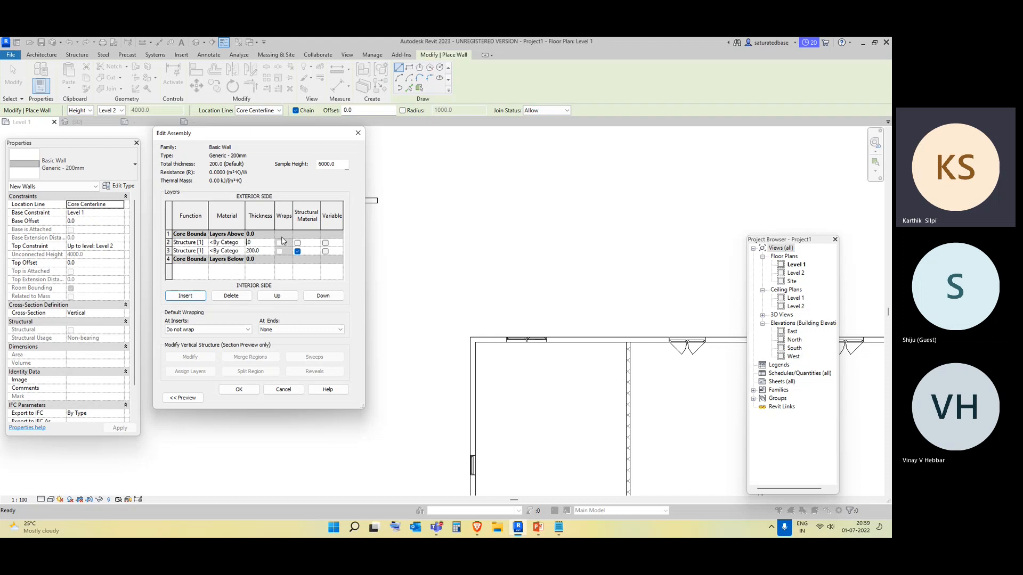
type("1")
left_click(255, 251)
key("BackSpace")
key("BackSpace")
key("BackSpace")
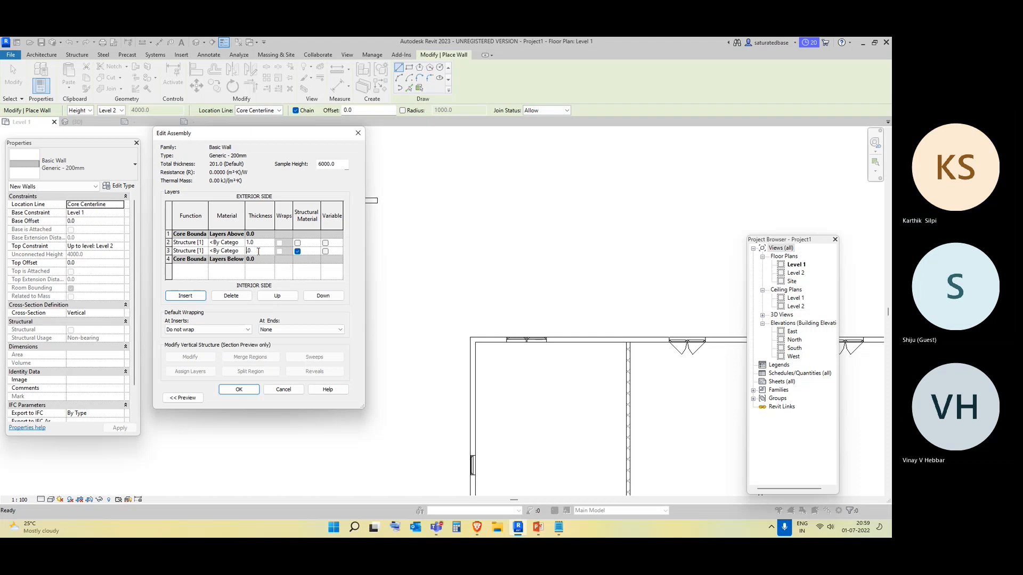
type("199.")
left_click(240, 243)
left_click(241, 244)
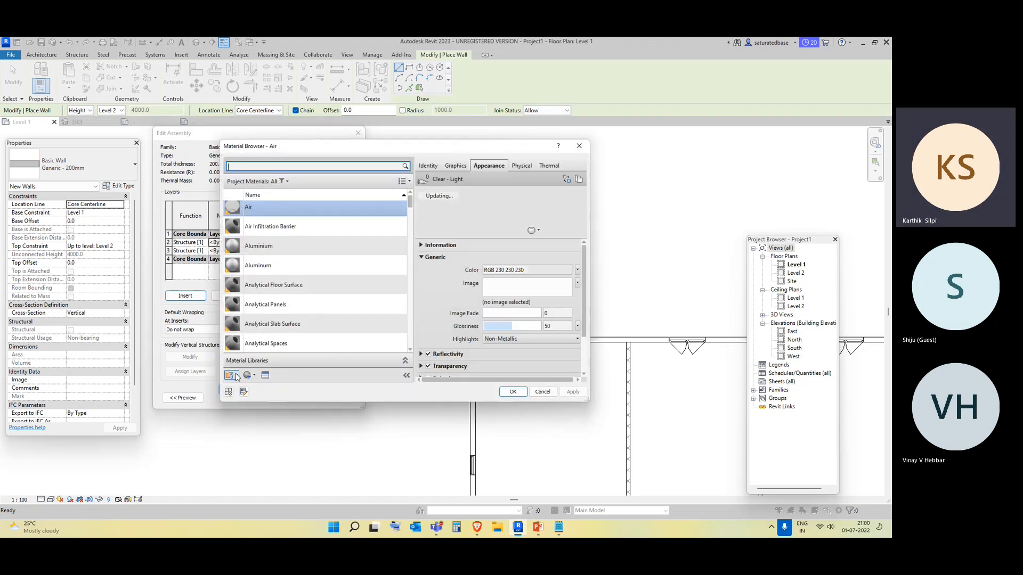
left_click(578, 146)
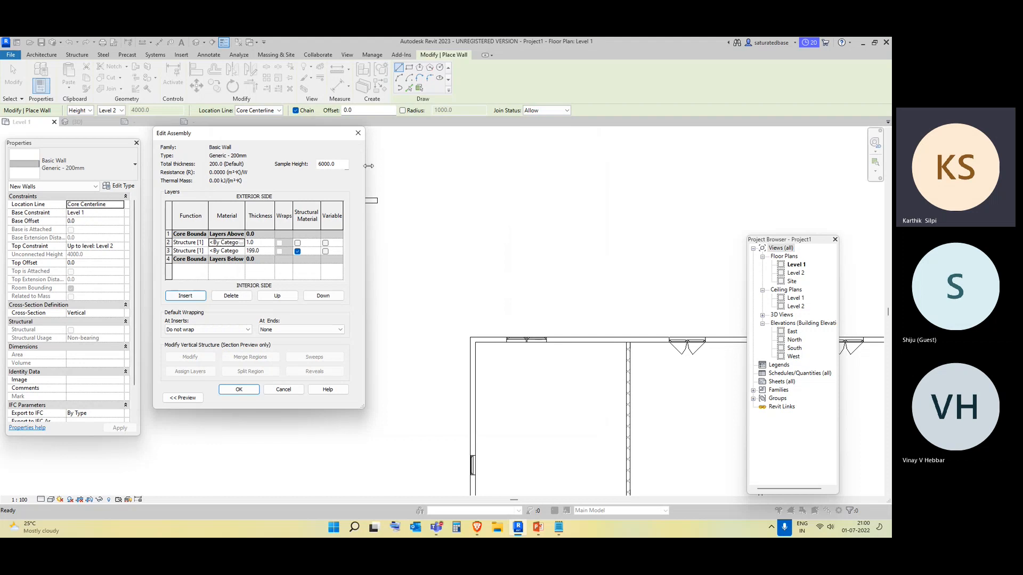
left_click(358, 133)
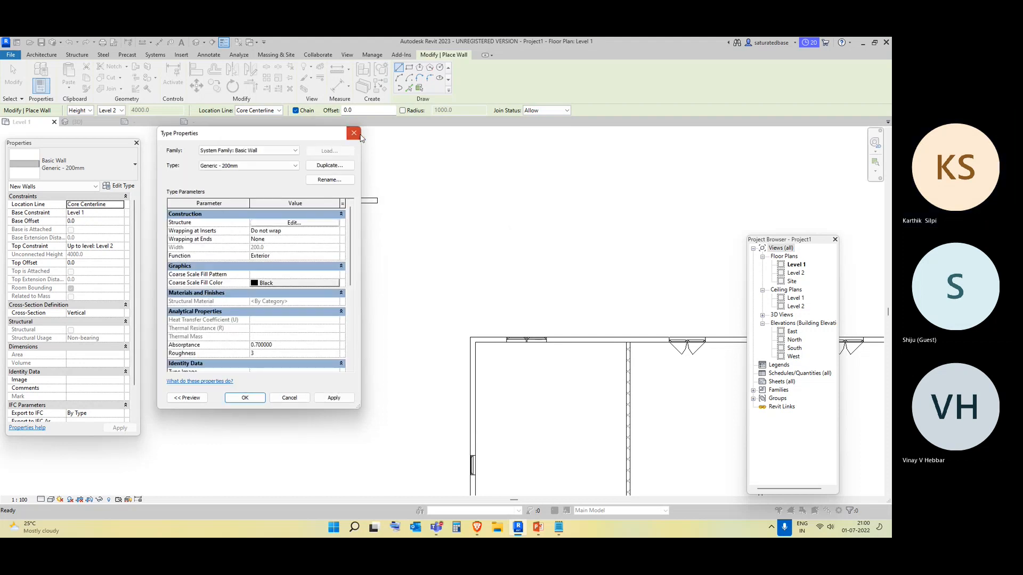
left_click(354, 133)
left_click(227, 236)
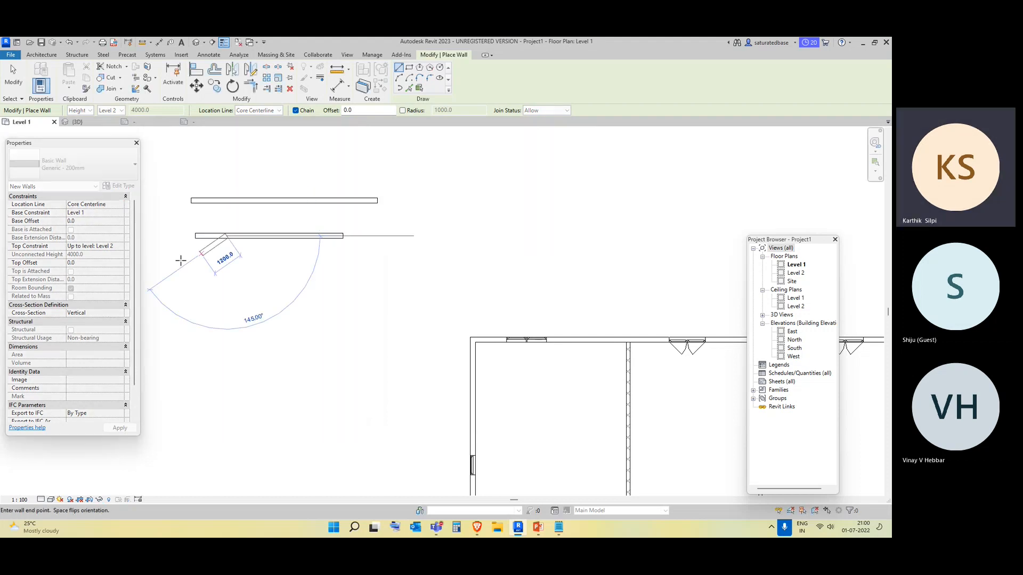
key("Escape")
key("Escape")
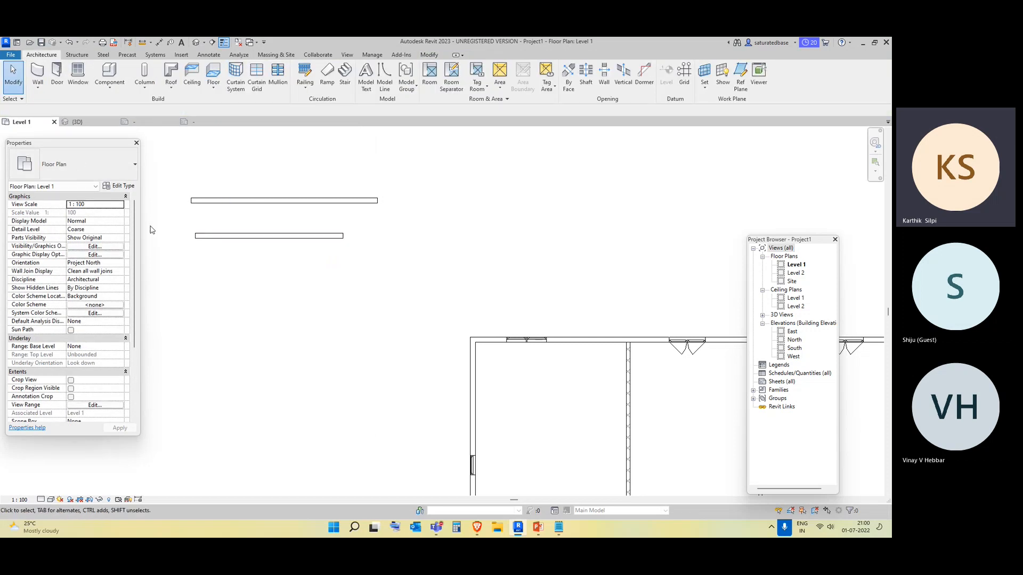
Set the wall location line to Finish Face: Exterior and draw a horizontal wall about 5870 mm long below.
left_click(49, 105)
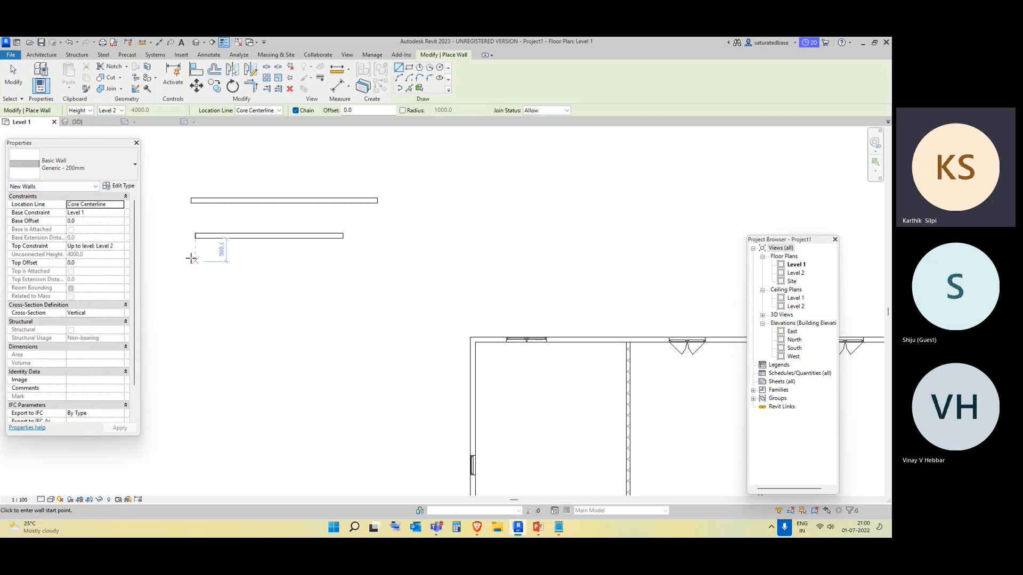
left_click(121, 204)
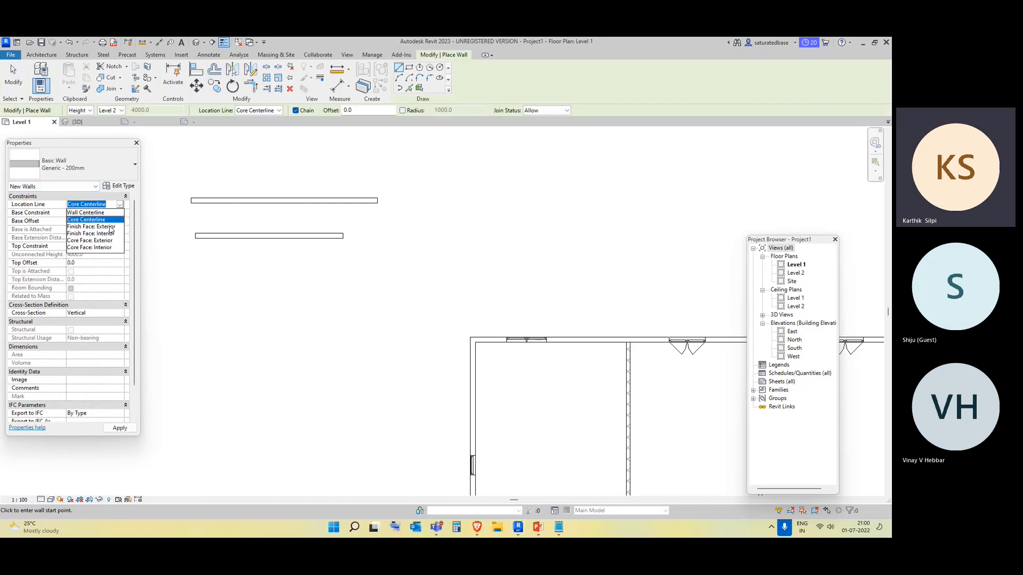
left_click(91, 226)
left_click(191, 277)
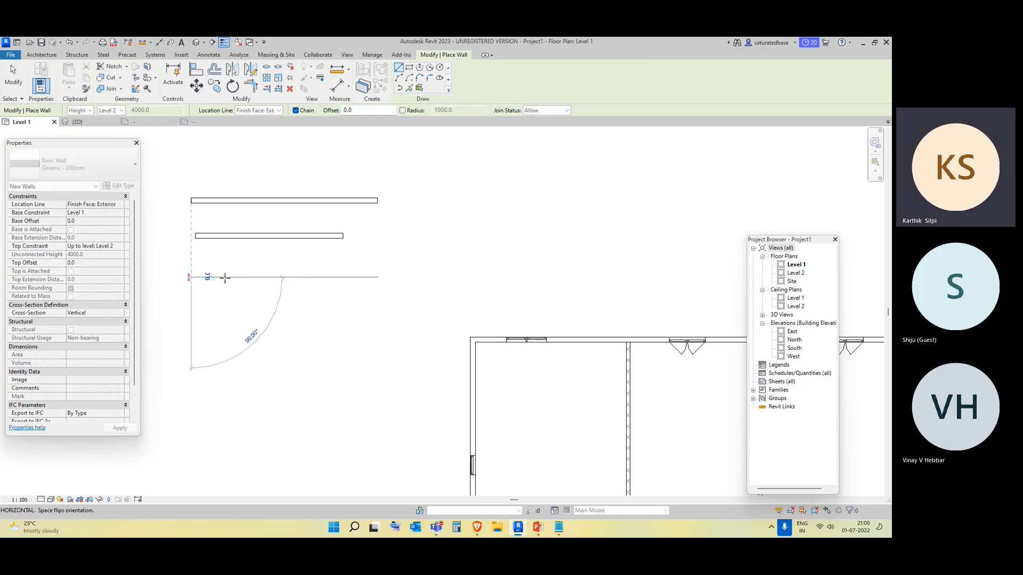
left_click(342, 275)
key("Escape")
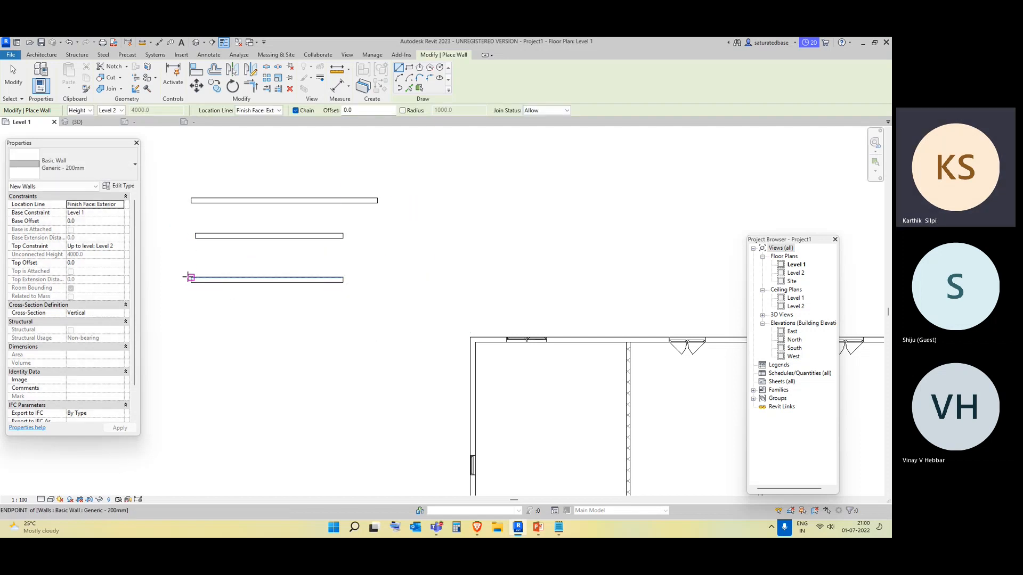
Set the wall location line to Finish Face: Interior and draw a horizontal wall about 6000 mm long below.
scroll(187, 256, "up", 2)
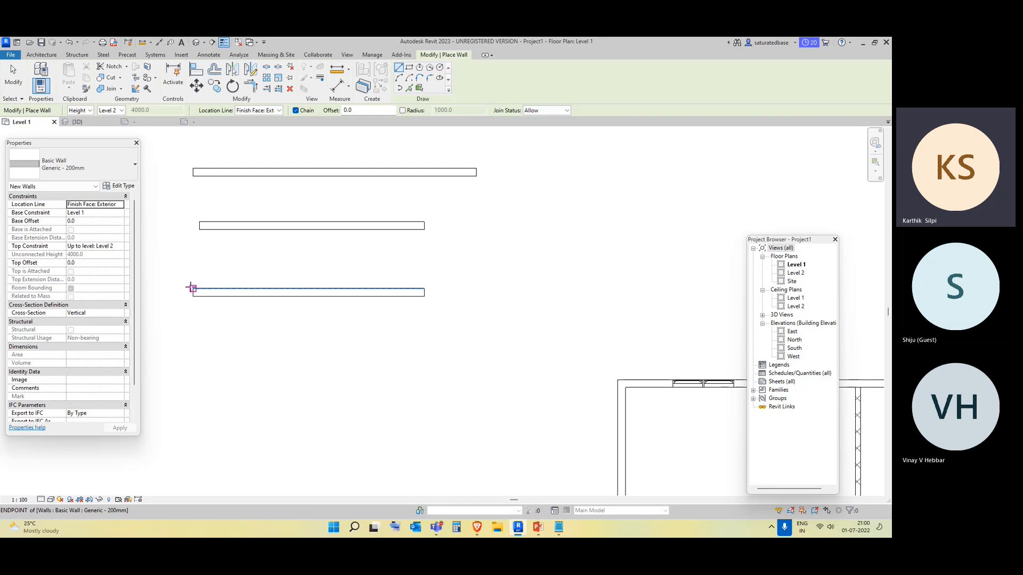
middle_click_drag(227, 343, 235, 312)
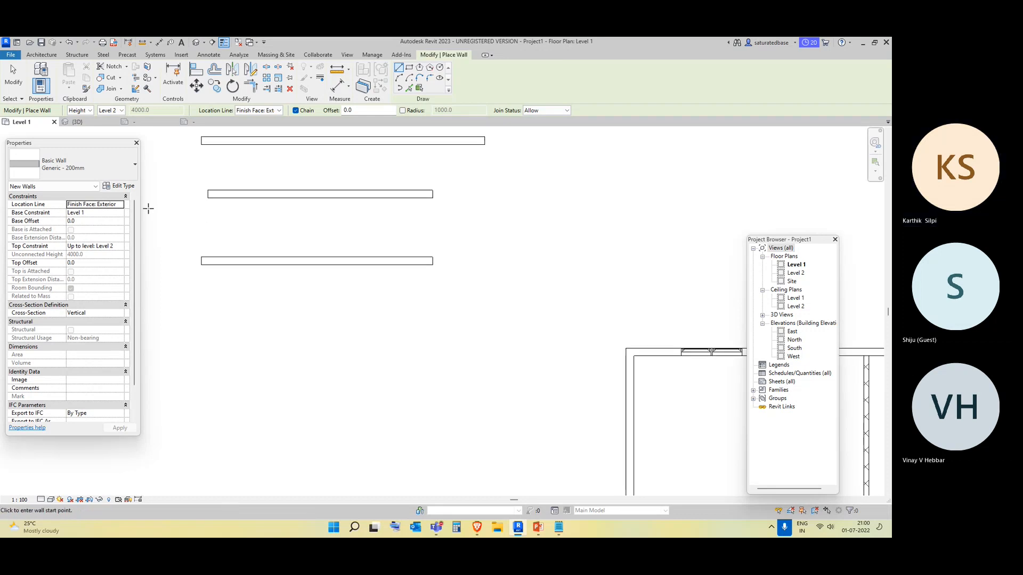
left_click(117, 206)
left_click(120, 206)
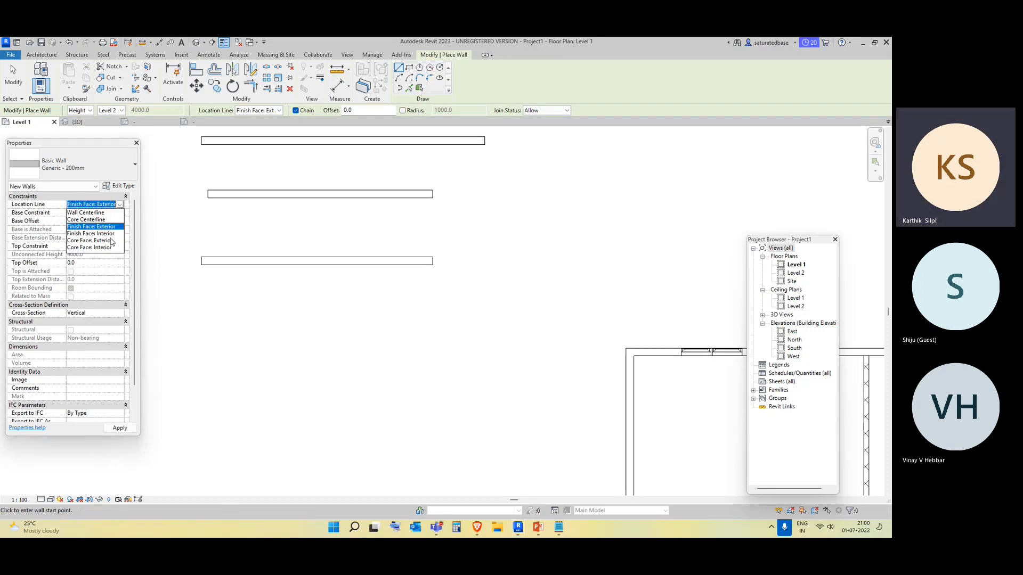
left_click(90, 235)
left_click(202, 305)
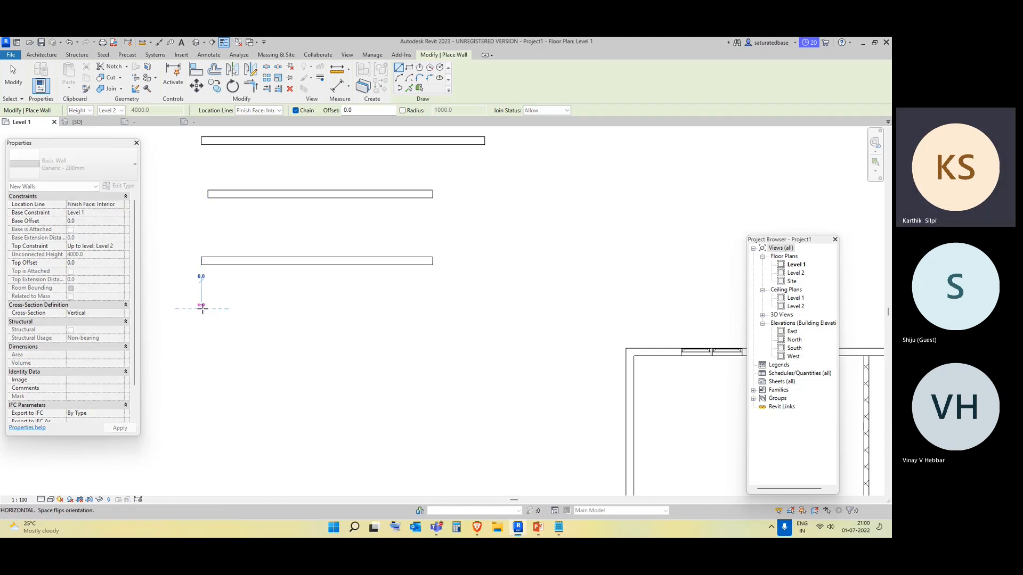
left_click(438, 305)
key("Escape")
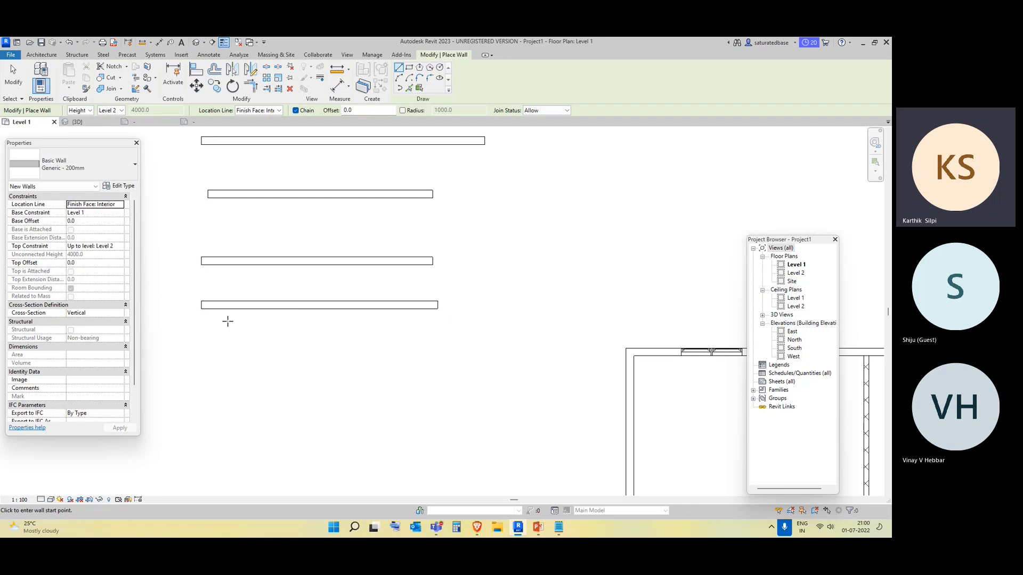
Leave the wall tool and delete the four sample walls drawn to demonstrate location lines.
left_click(120, 204)
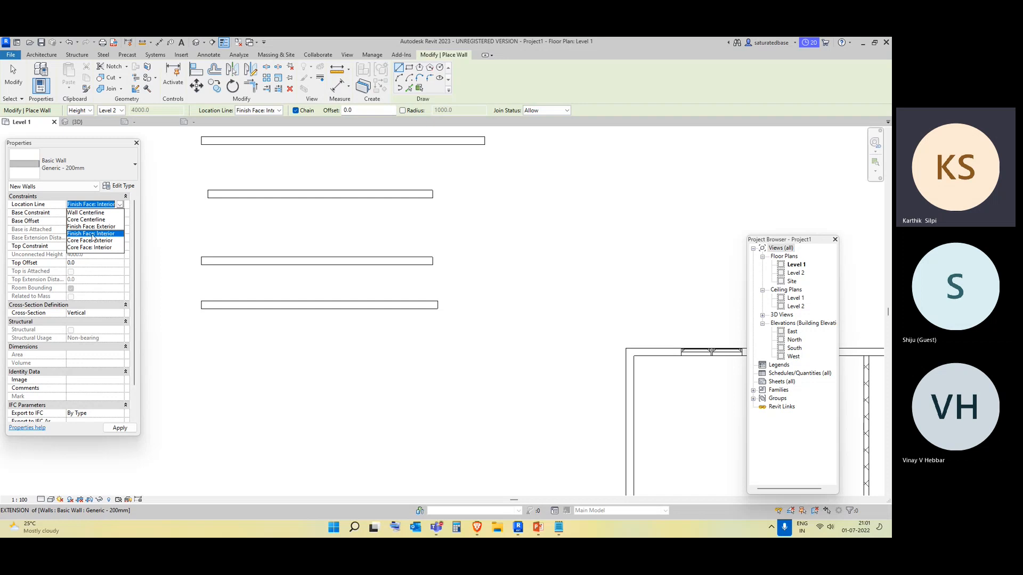
left_click(102, 235)
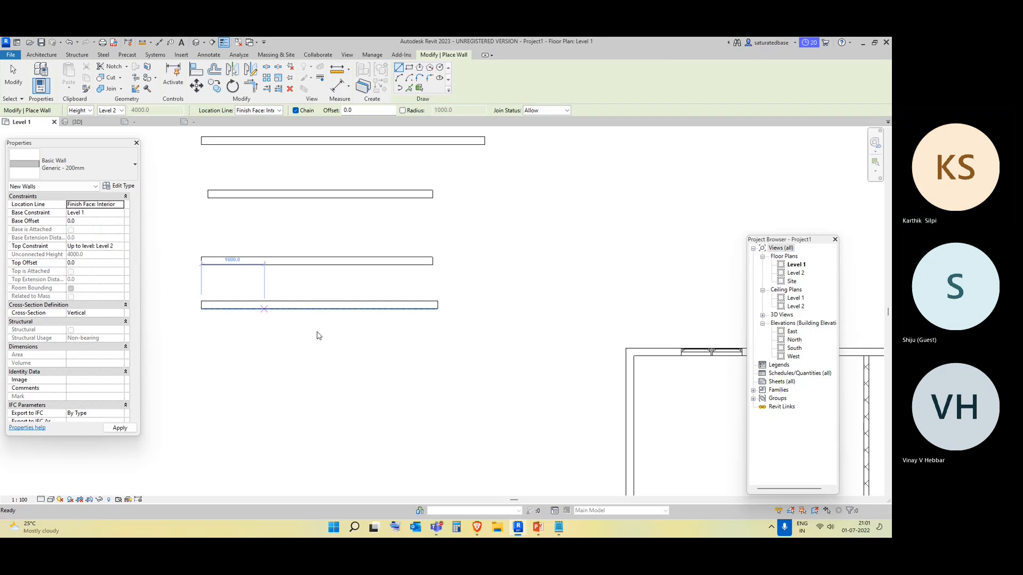
key("Escape")
key("Escape")
scroll(318, 333, "down", 2)
left_click_drag(347, 361, 242, 199)
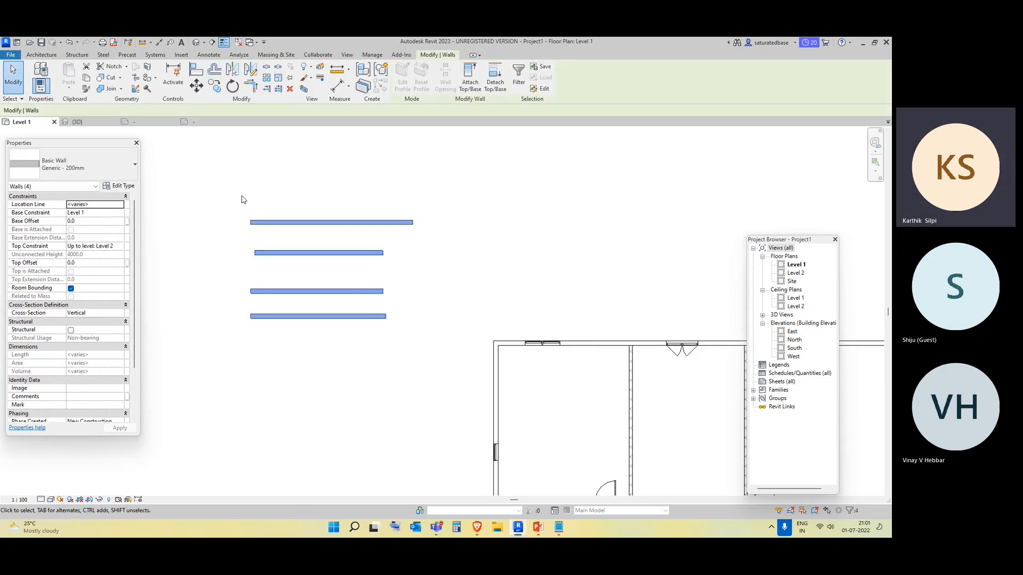
key("Delete")
Place an aligned dimension across the top wall from corner to corner using wall centerlines.
scroll(313, 338, "down", 2)
middle_click_drag(313, 337, 170, 302)
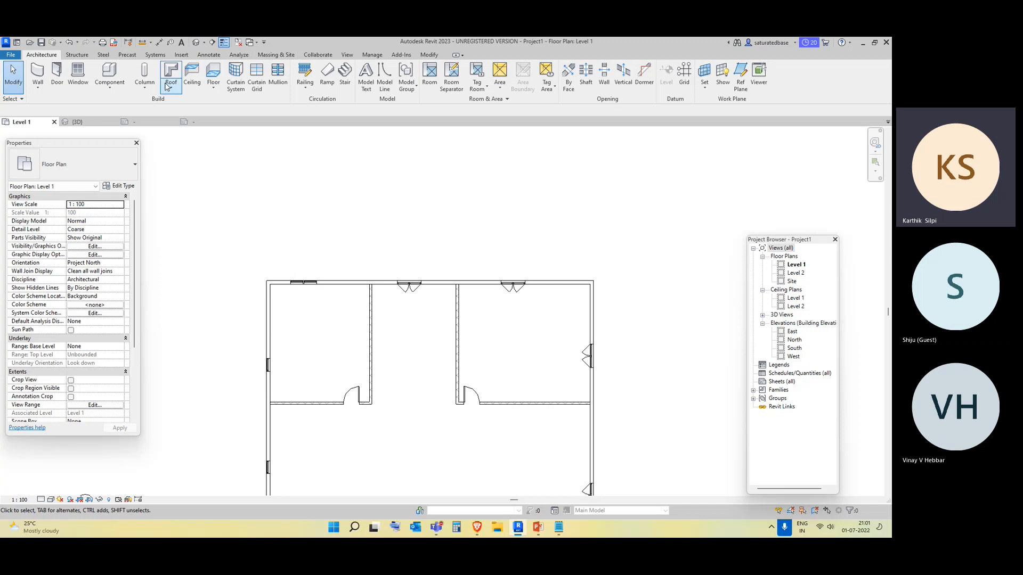
left_click(208, 55)
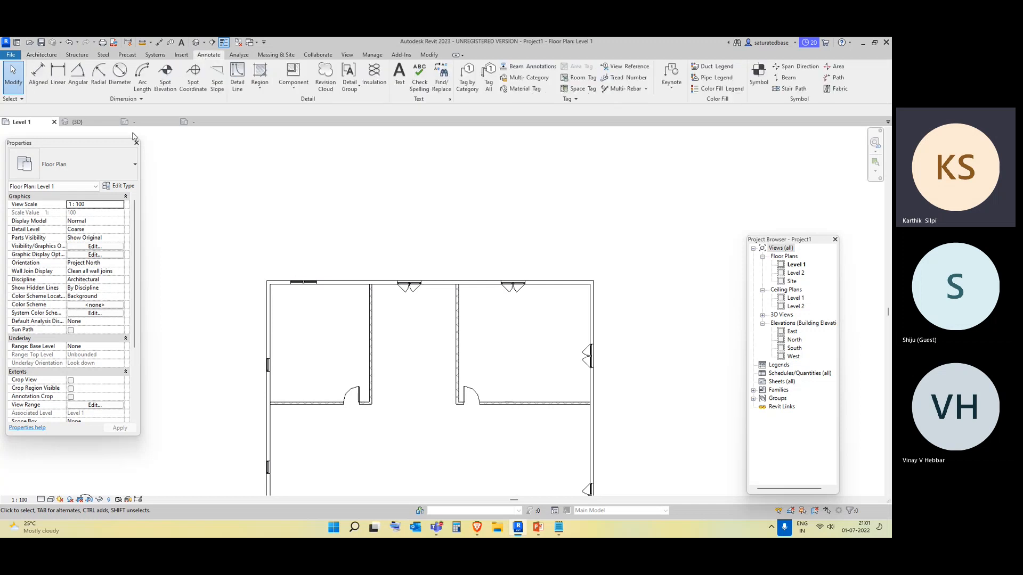
left_click(40, 78)
left_click(123, 110)
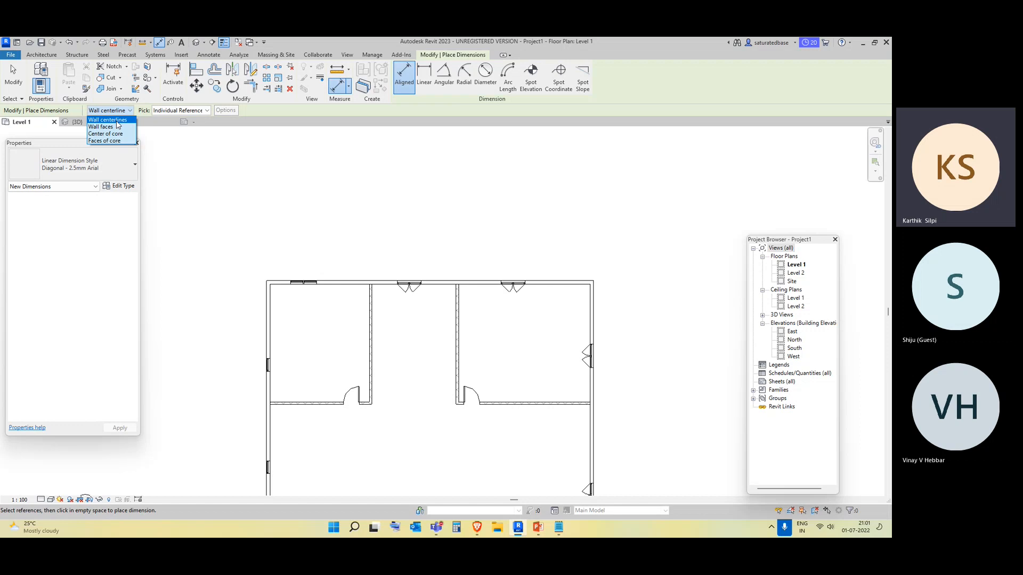
left_click(118, 122)
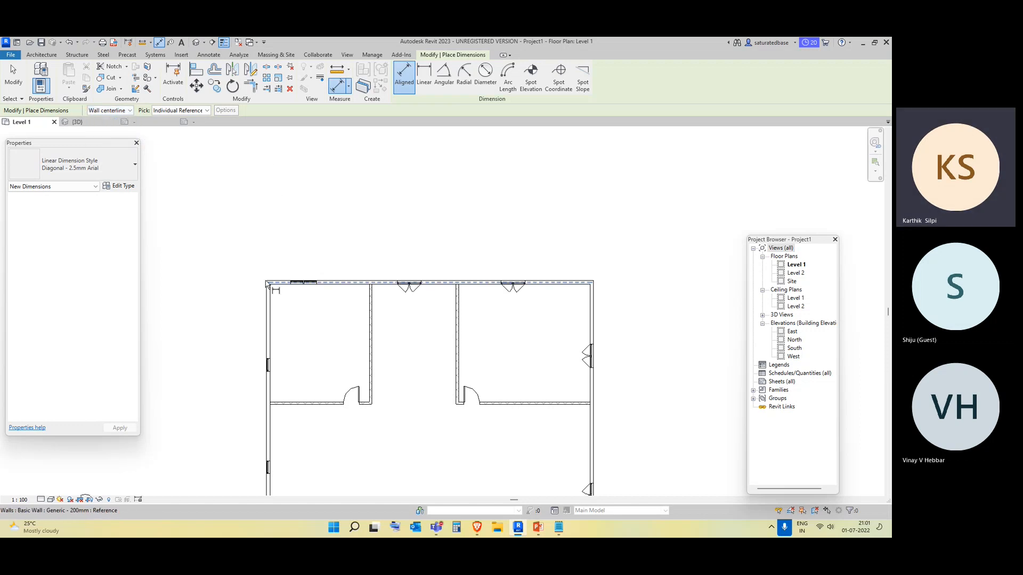
scroll(269, 283, "up", 3)
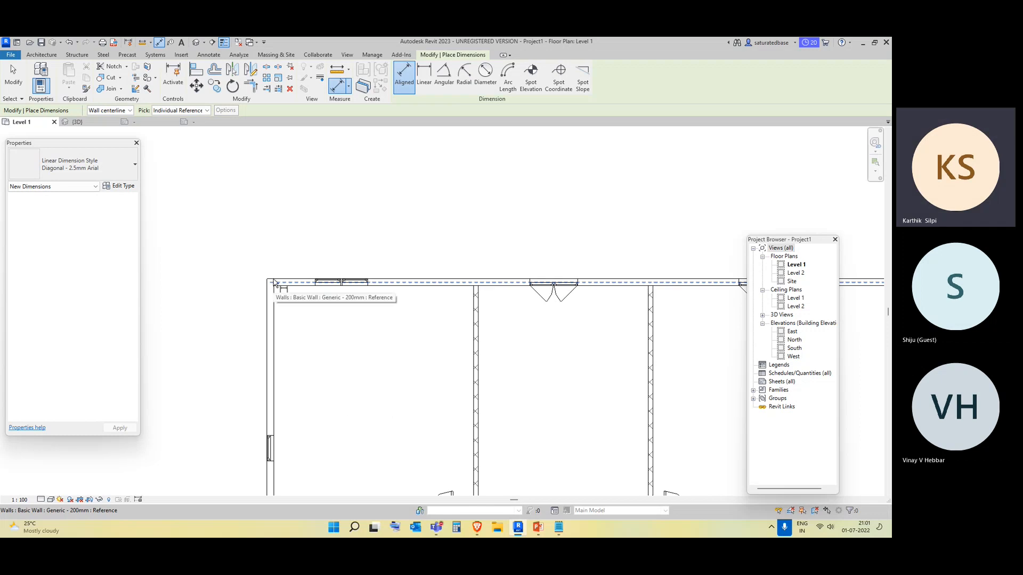
left_click(273, 283)
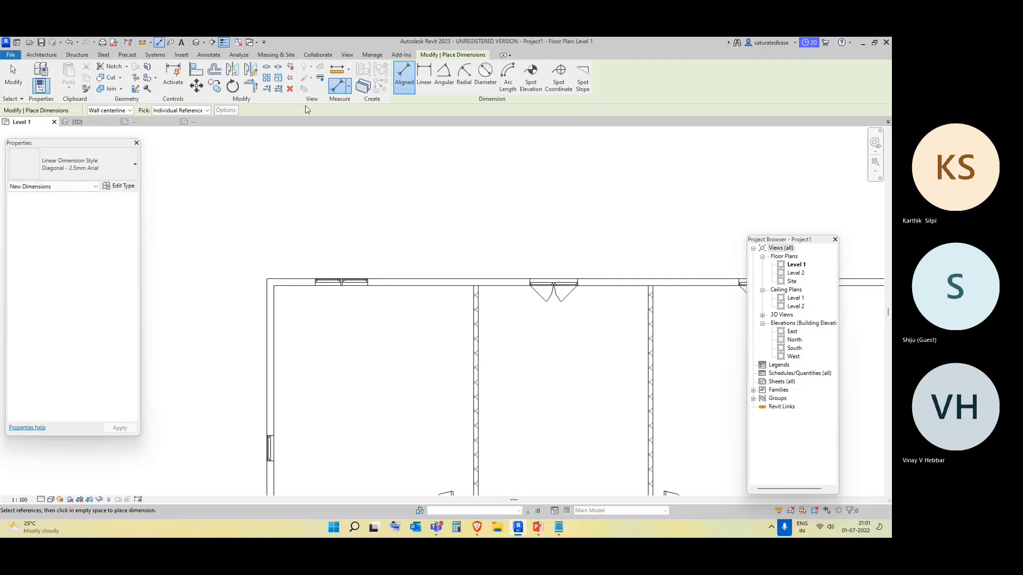
scroll(261, 284, "up", 2)
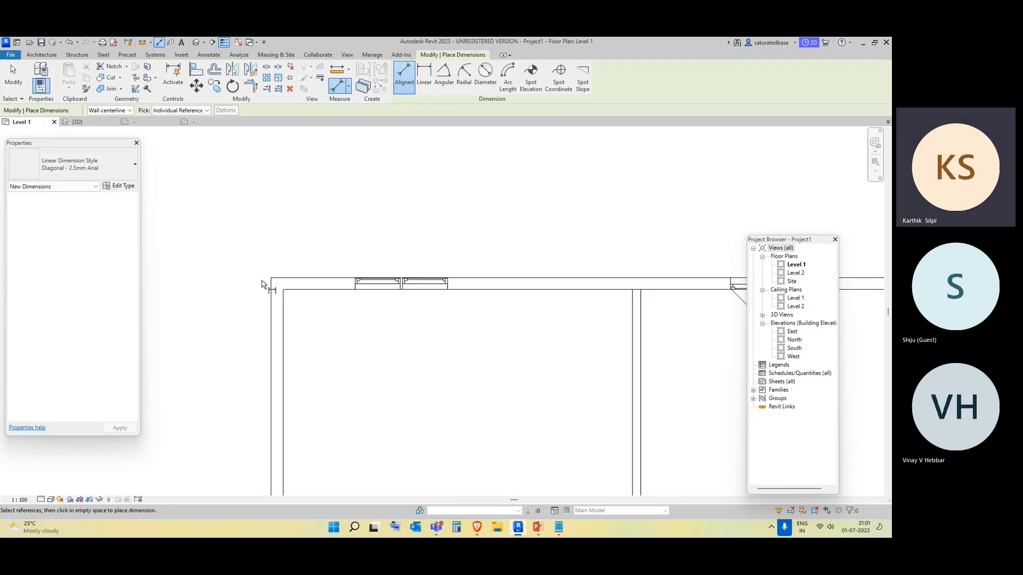
scroll(261, 284, "up", 1)
left_click(280, 304)
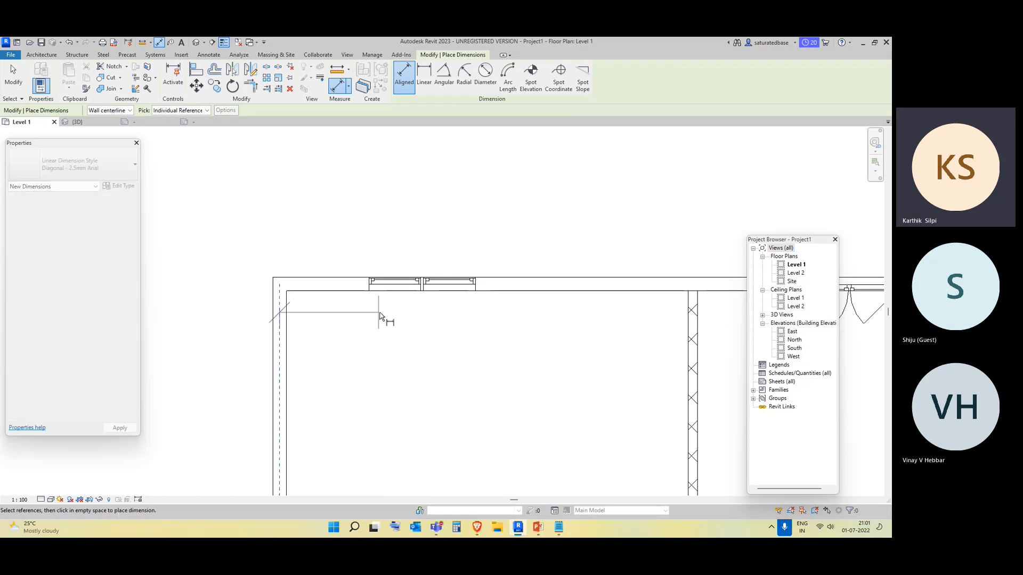
scroll(395, 320, "down", 3)
middle_click_drag(526, 345, 82, 316)
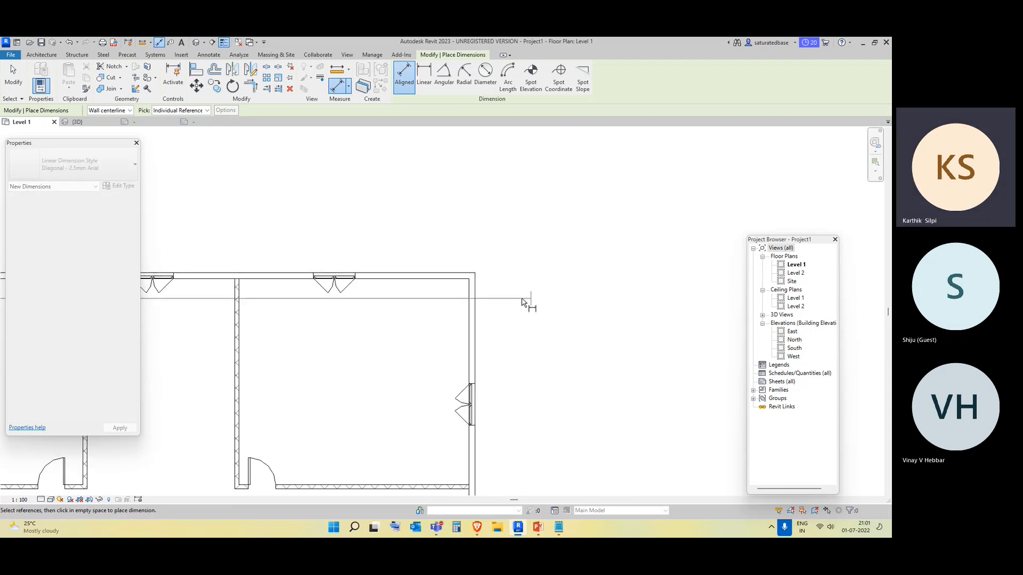
left_click(473, 282)
left_click(468, 237)
scroll(497, 315, "down", 2)
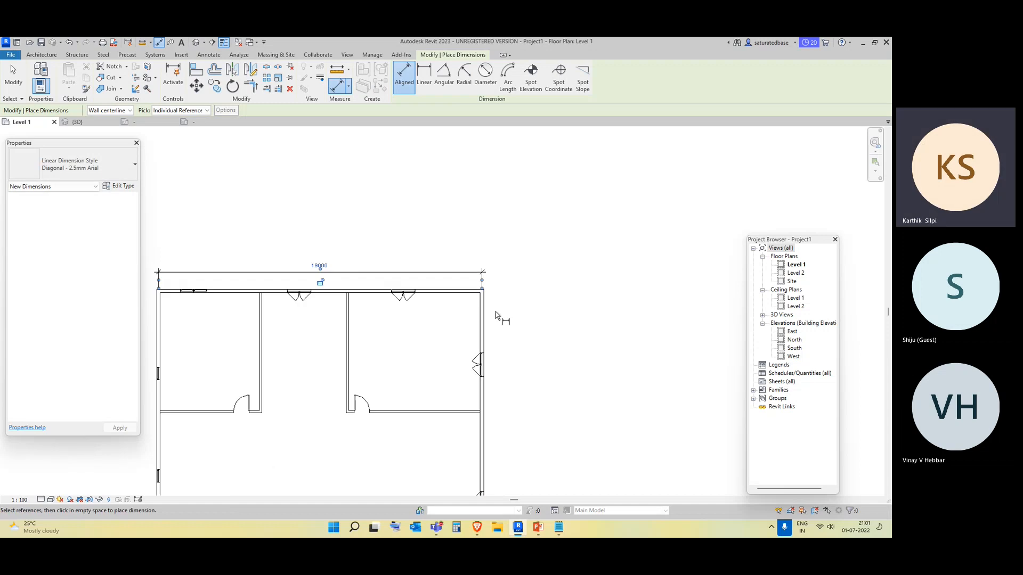
scroll(160, 304, "up", 5)
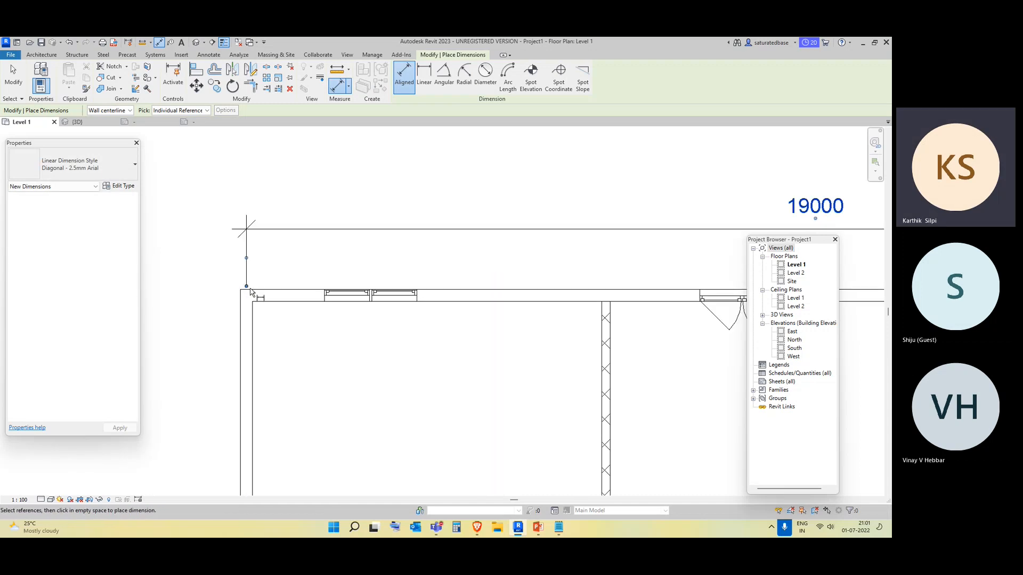
left_click(252, 298)
key("Escape")
key("Escape")
left_click_drag(281, 256, 217, 201)
key("Escape")
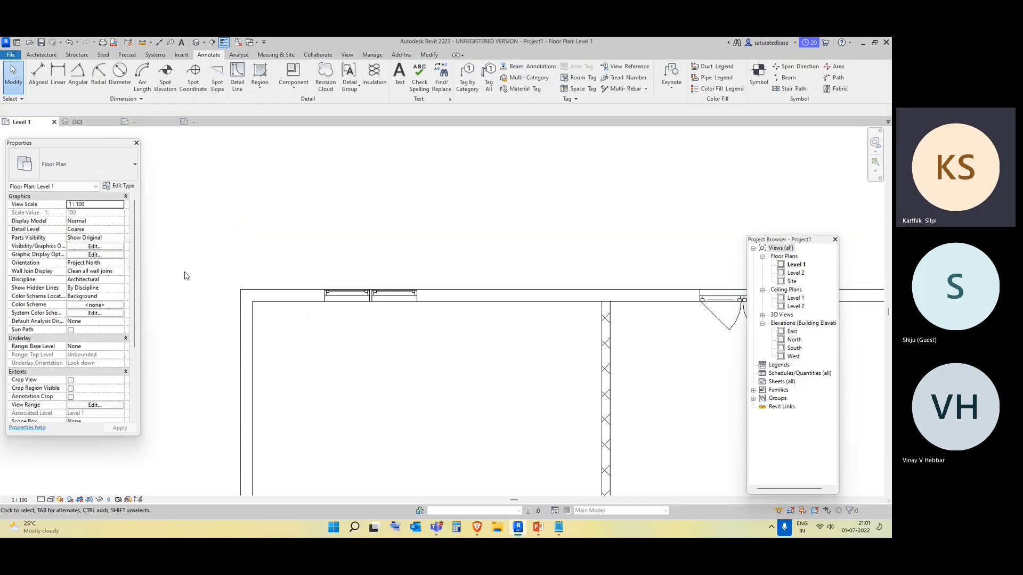
Place an aligned dimension across the top wall's outer faces with the Wall faces reference.
scroll(187, 275, "down", 2)
left_click(38, 75)
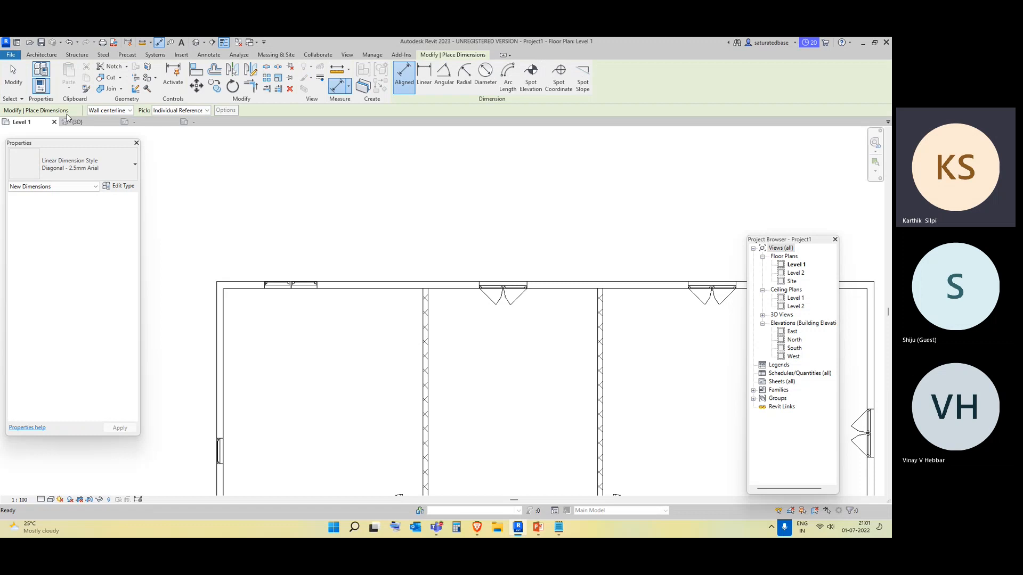
left_click(127, 110)
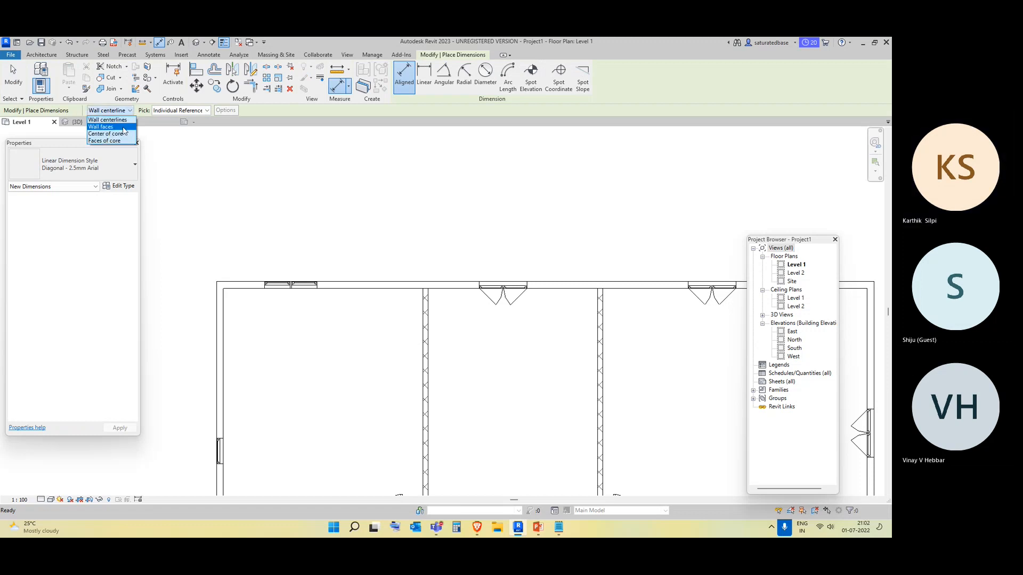
left_click(124, 128)
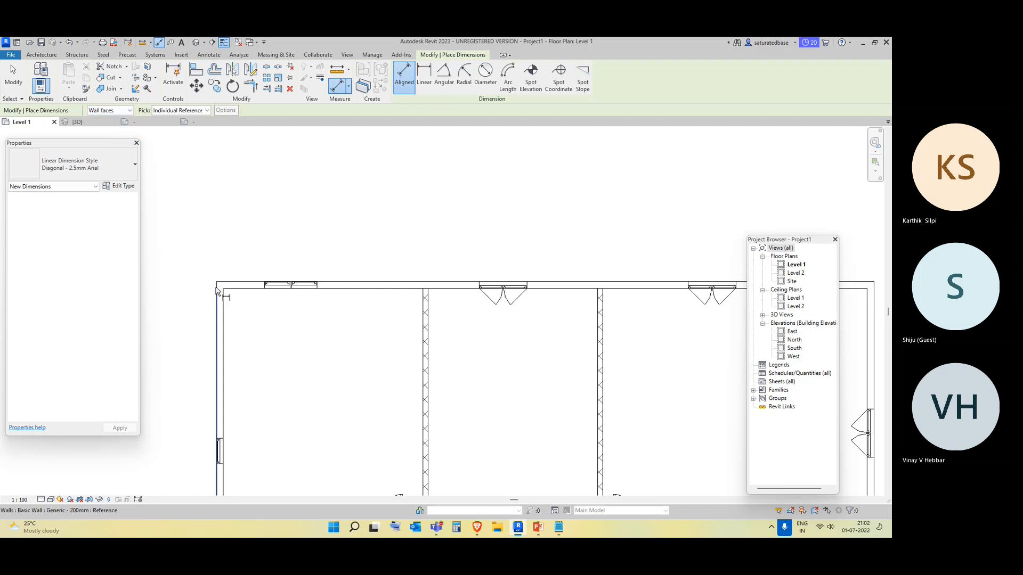
scroll(333, 313, "down", 4)
scroll(586, 306, "up", 3)
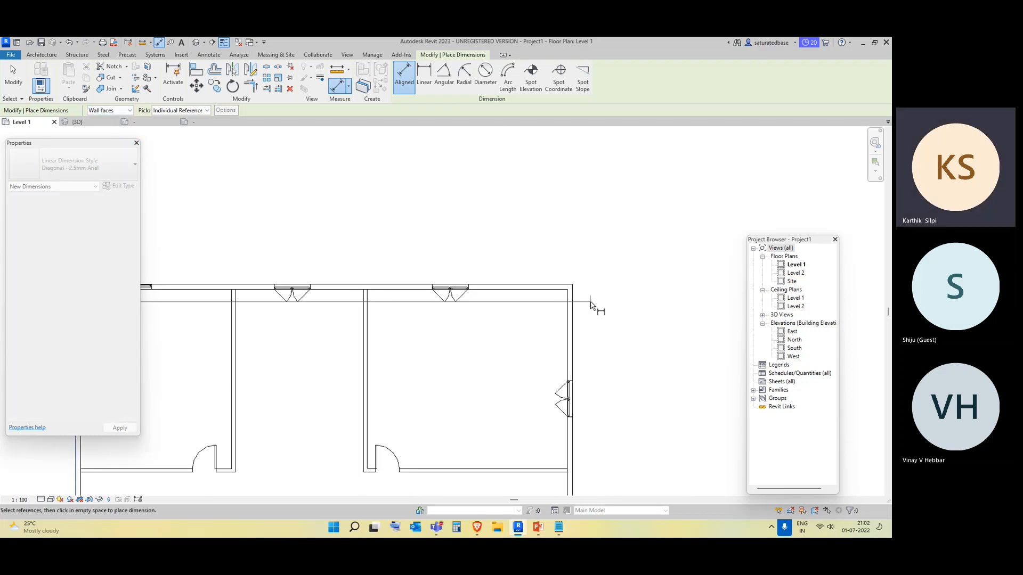
left_click(575, 305)
left_click(556, 241)
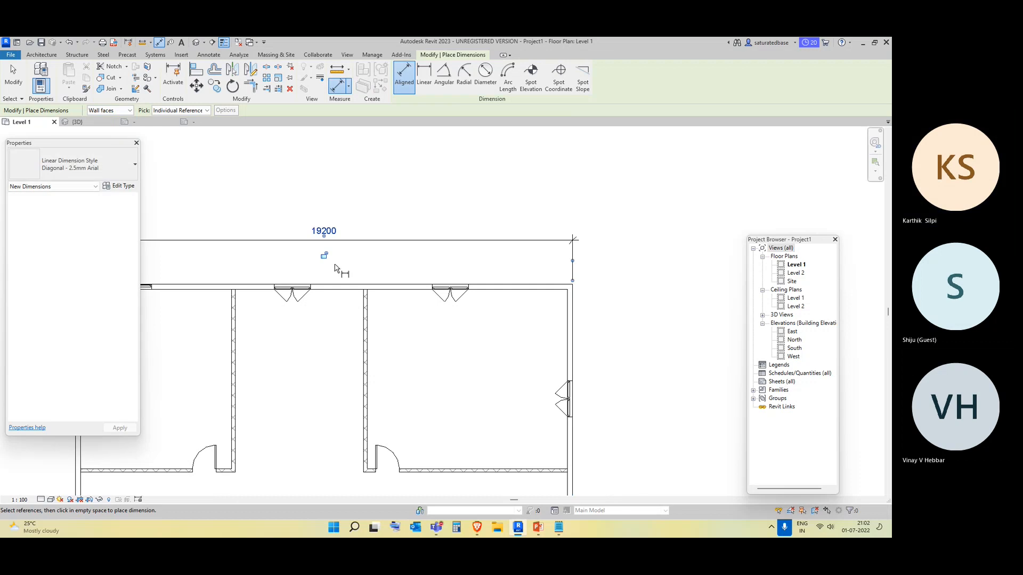
scroll(423, 297, "down", 1)
middle_click_drag(423, 298, 486, 296)
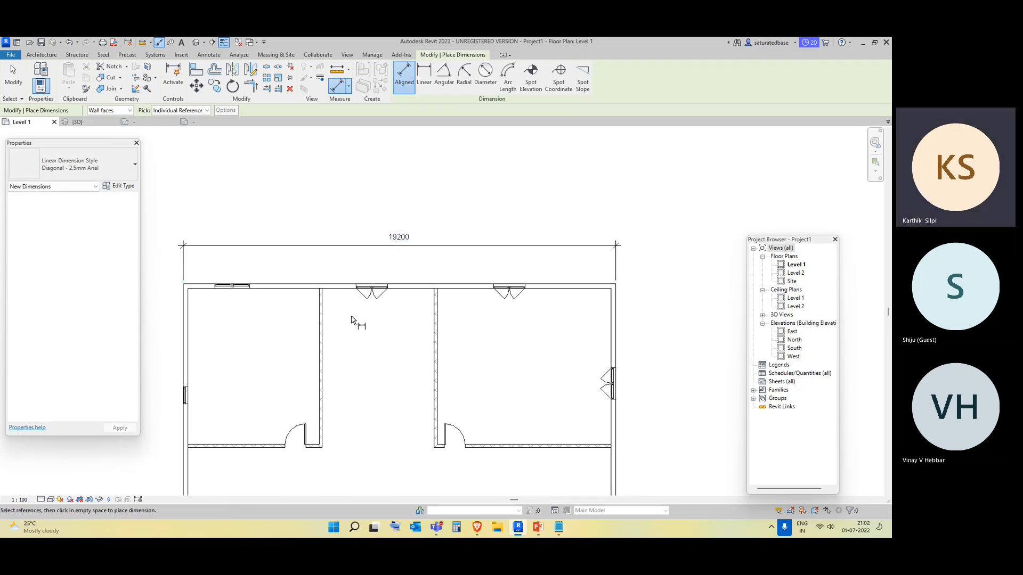
key("Escape")
Select and delete the overall wall-face dimension above the top wall.
left_click(298, 230)
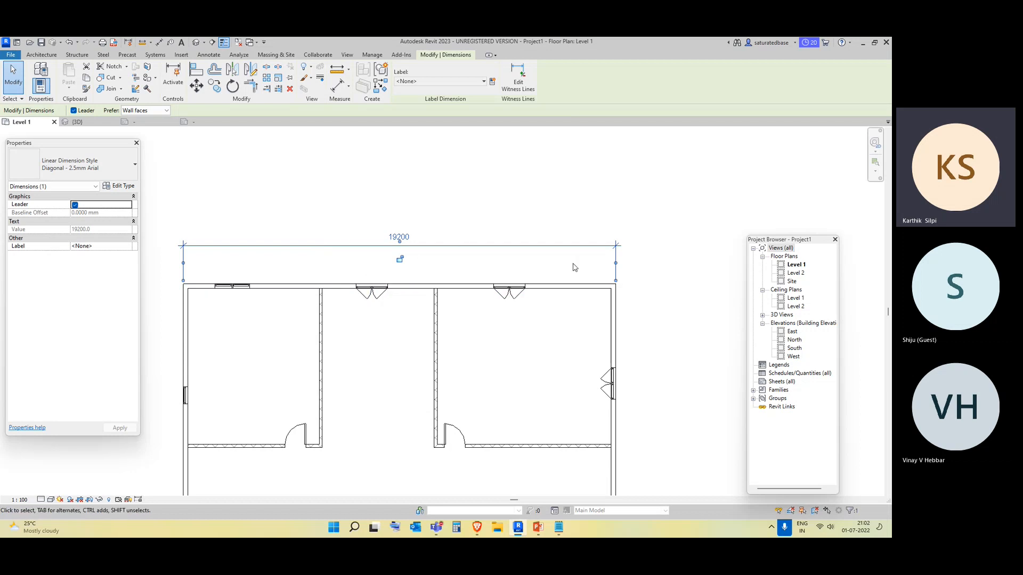
left_click(649, 272)
left_click_drag(642, 272, 558, 211)
key("Delete")
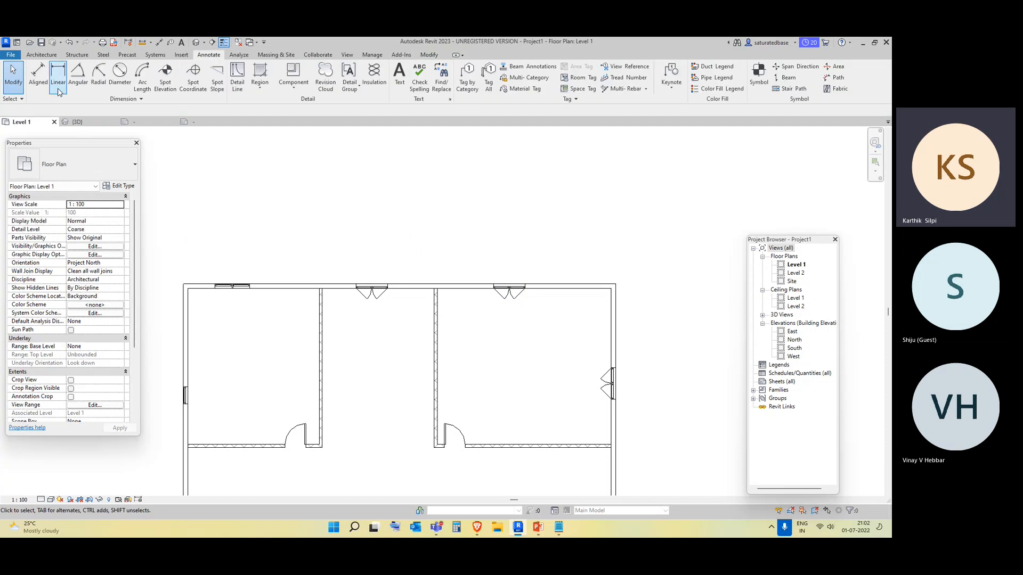
Dimension the entire top wall, picking Entire Walls with Openings enabled in the auto dimension options.
key("d")
key("i")
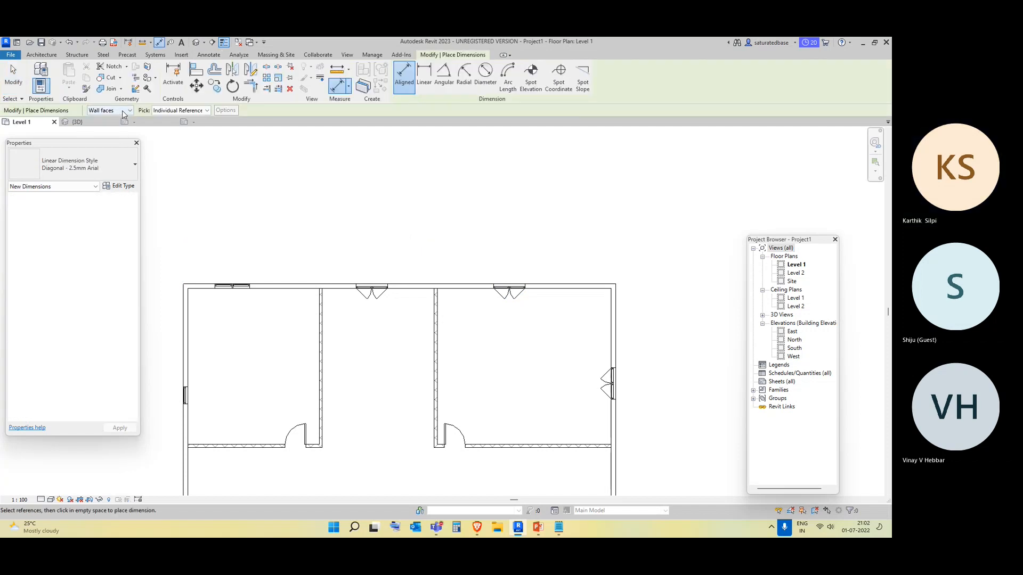
left_click(206, 111)
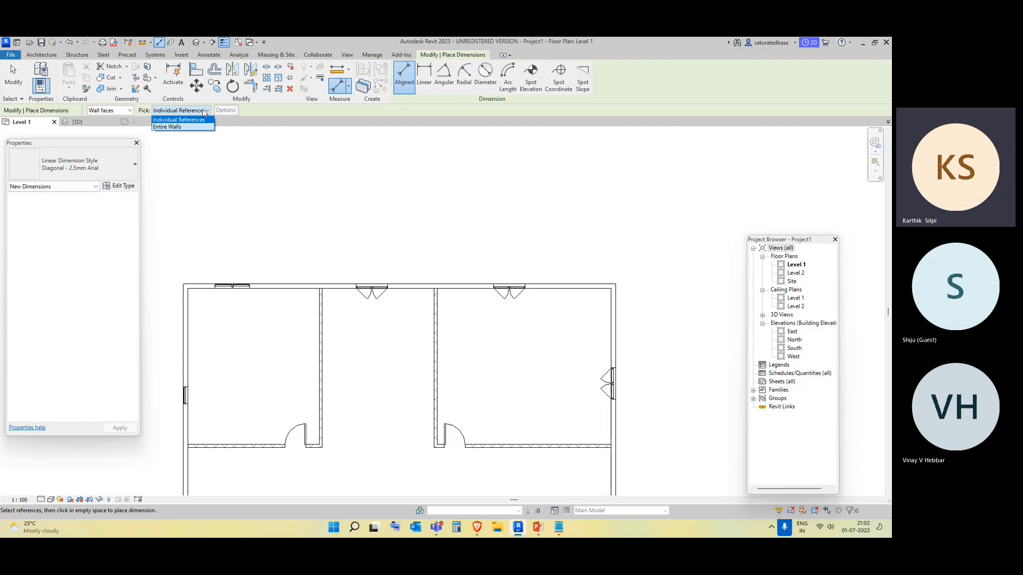
left_click(197, 128)
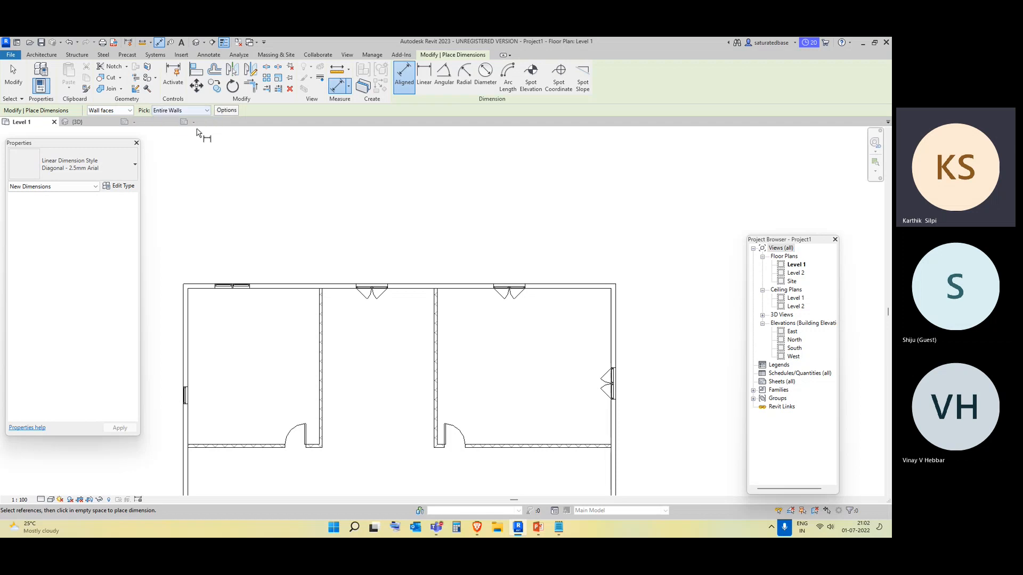
left_click(226, 111)
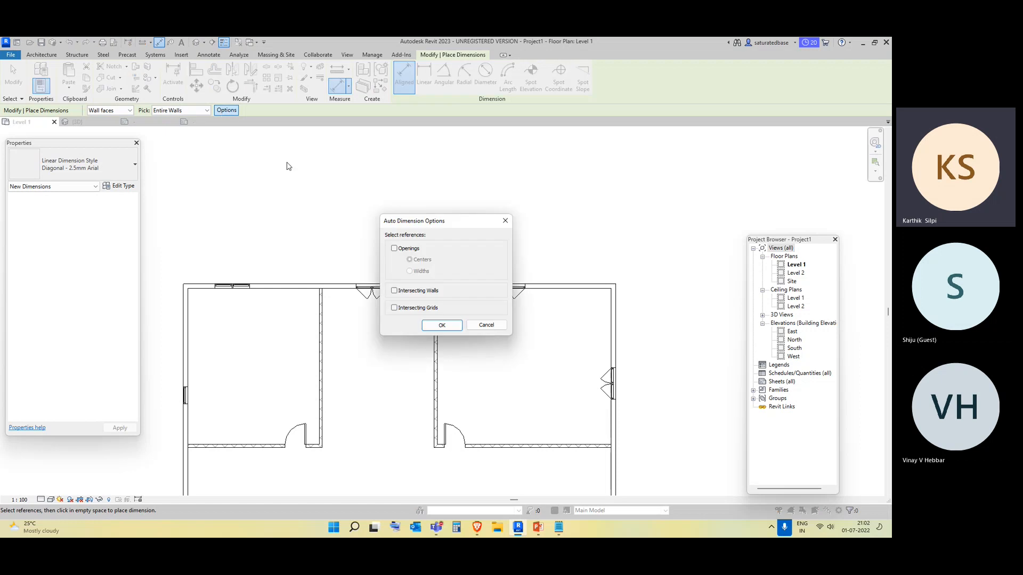
left_click_drag(415, 226, 490, 135)
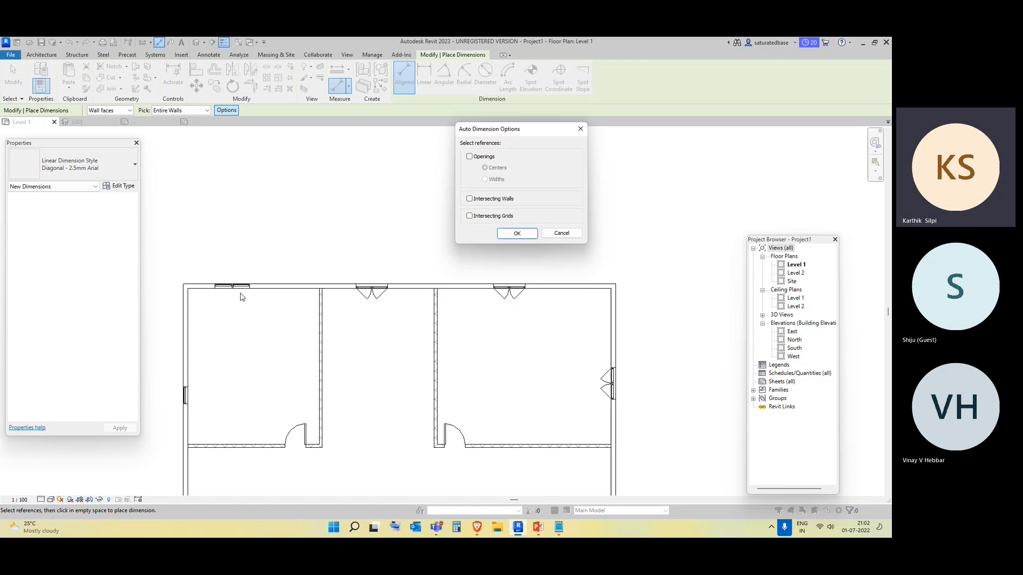
left_click(470, 156)
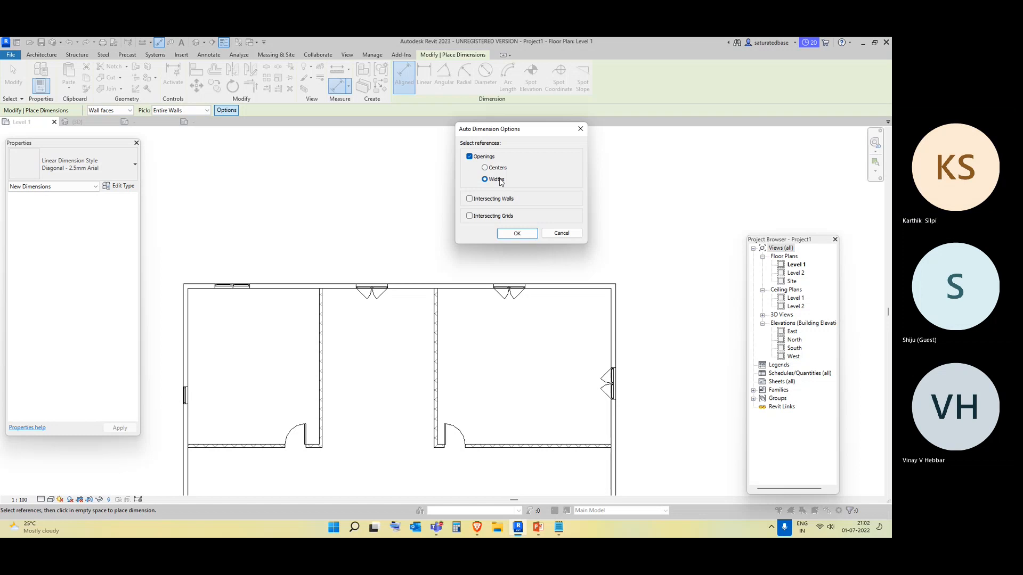
left_click(517, 233)
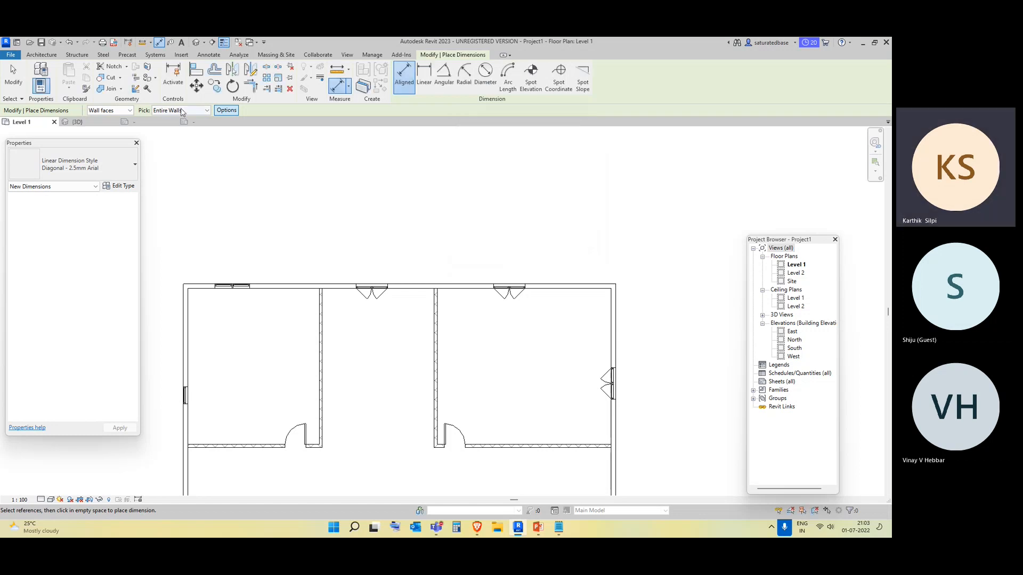
left_click(265, 286)
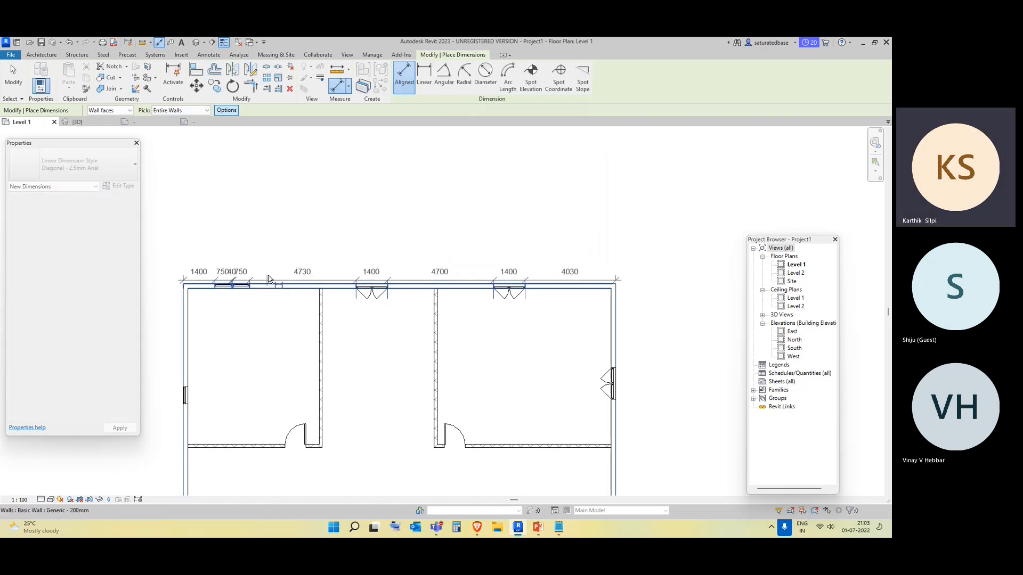
left_click(271, 238)
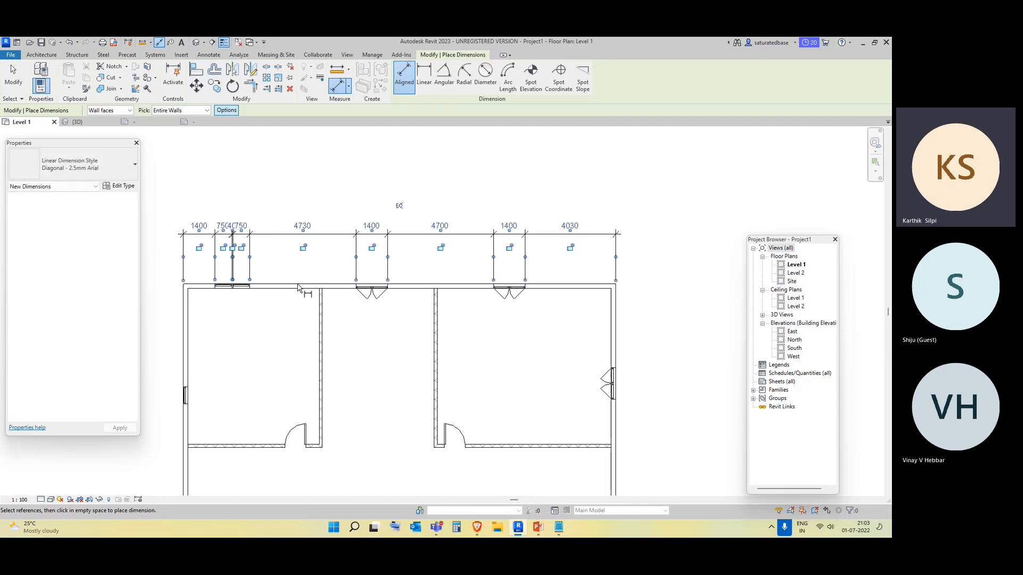
key("Escape")
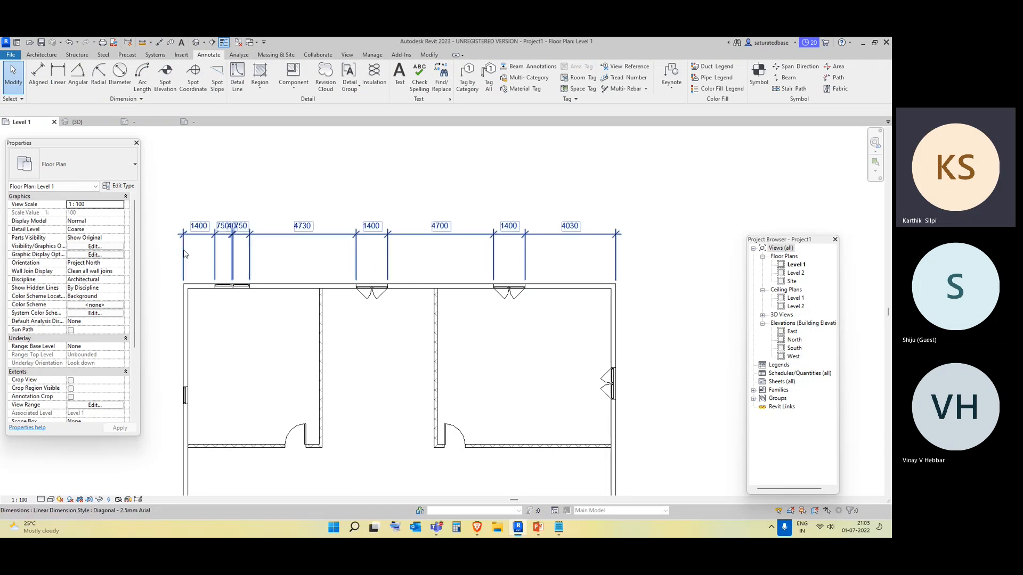
Delete the dimension string along the top wall.
scroll(216, 243, "up", 4)
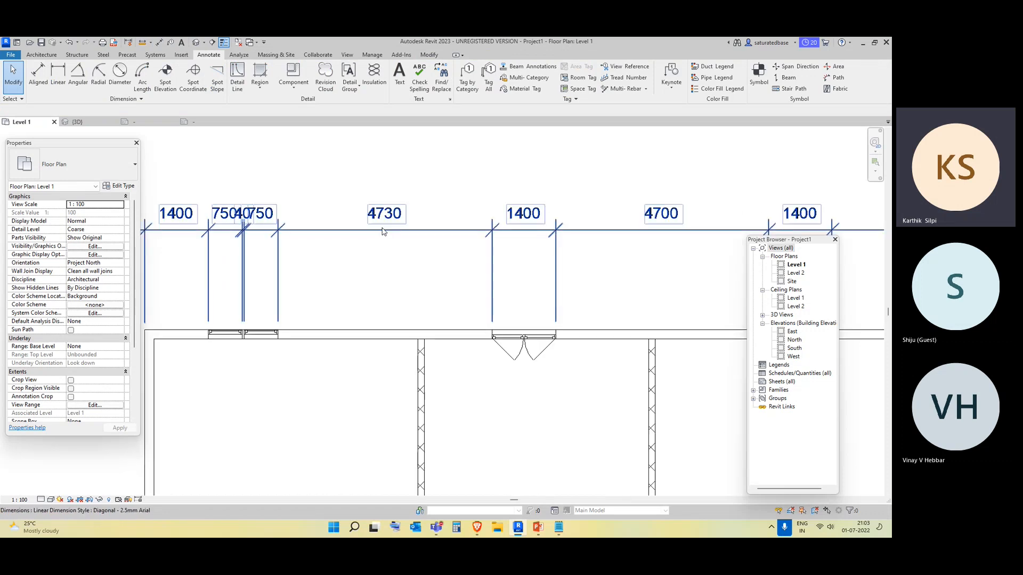
scroll(559, 230, "down", 2)
scroll(559, 231, "down", 3)
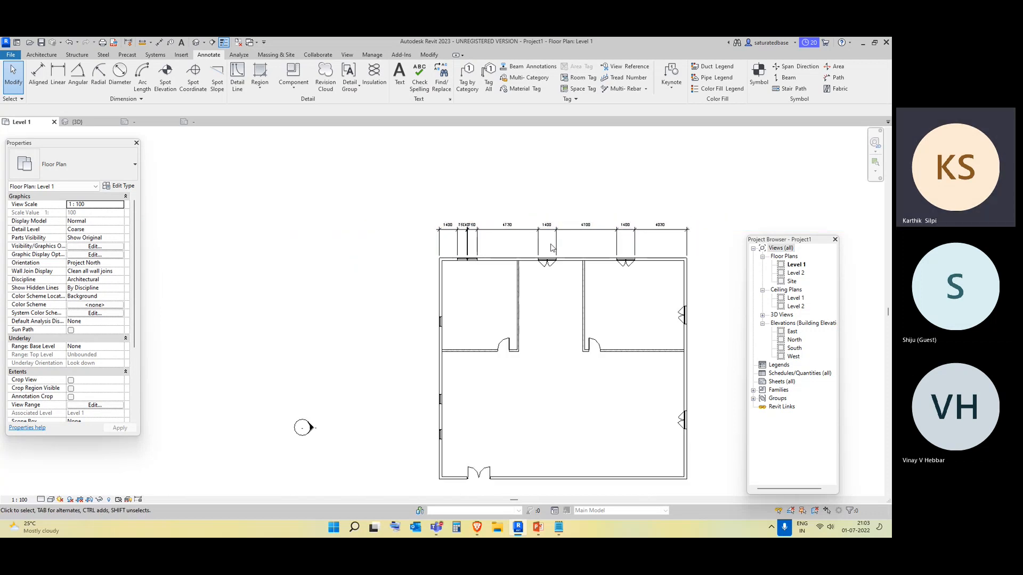
left_click(501, 244)
key("Delete")
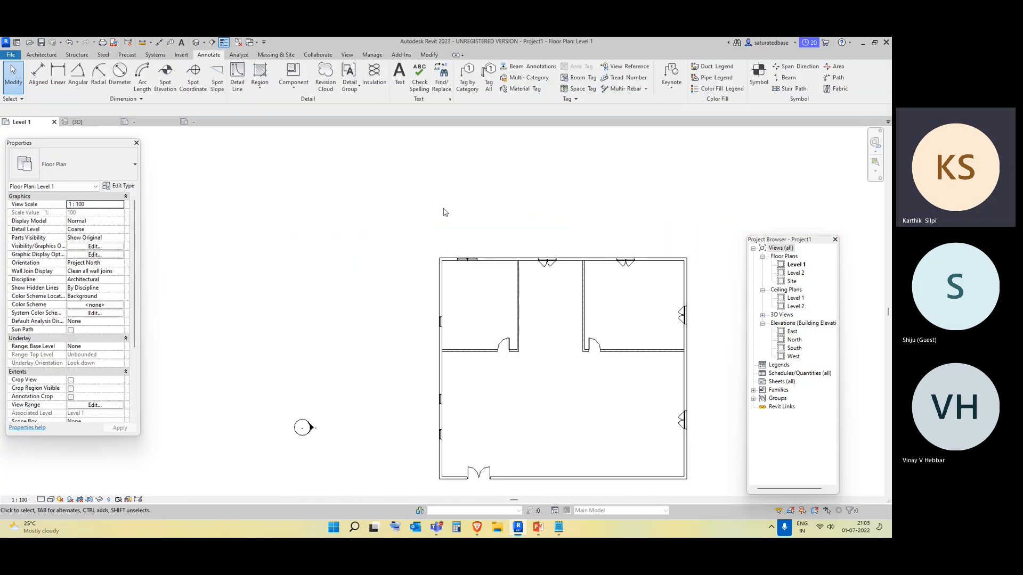
Start an aligned dimension with Openings turned off in the auto dimension options and dimension the entire top wall overall.
left_click(29, 78)
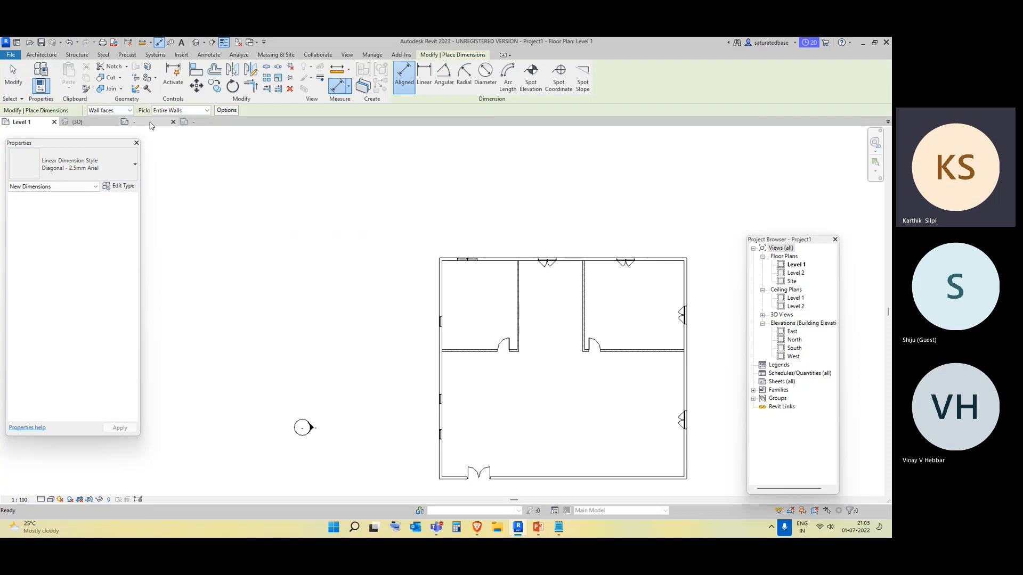
left_click(228, 111)
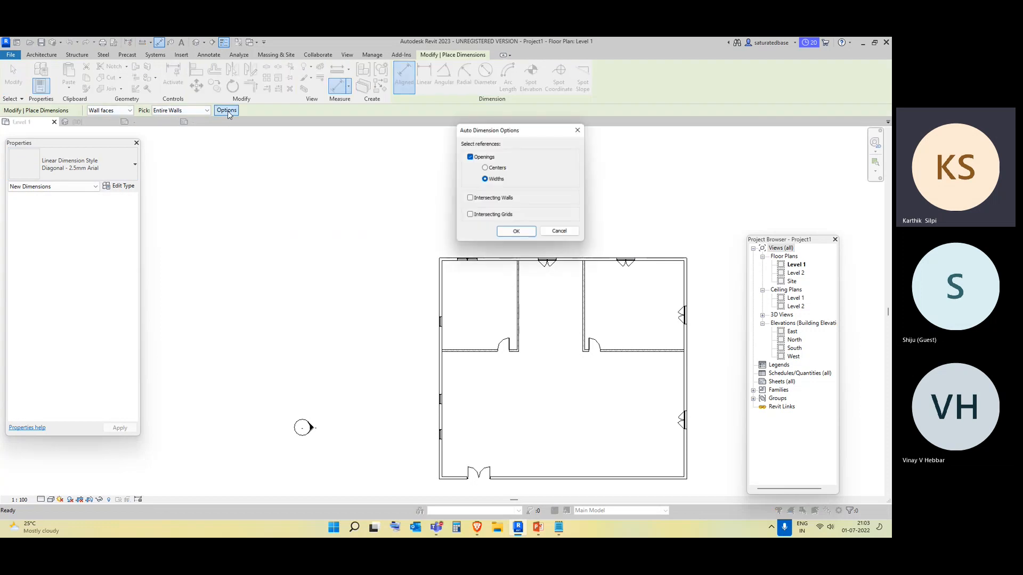
left_click(470, 157)
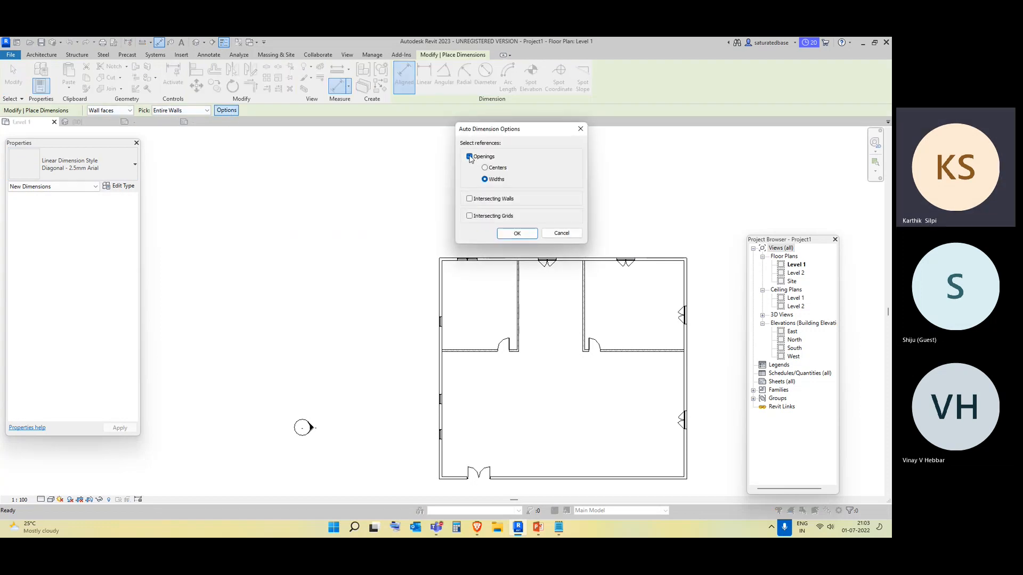
left_click(514, 234)
middle_click_drag(518, 302, 366, 320)
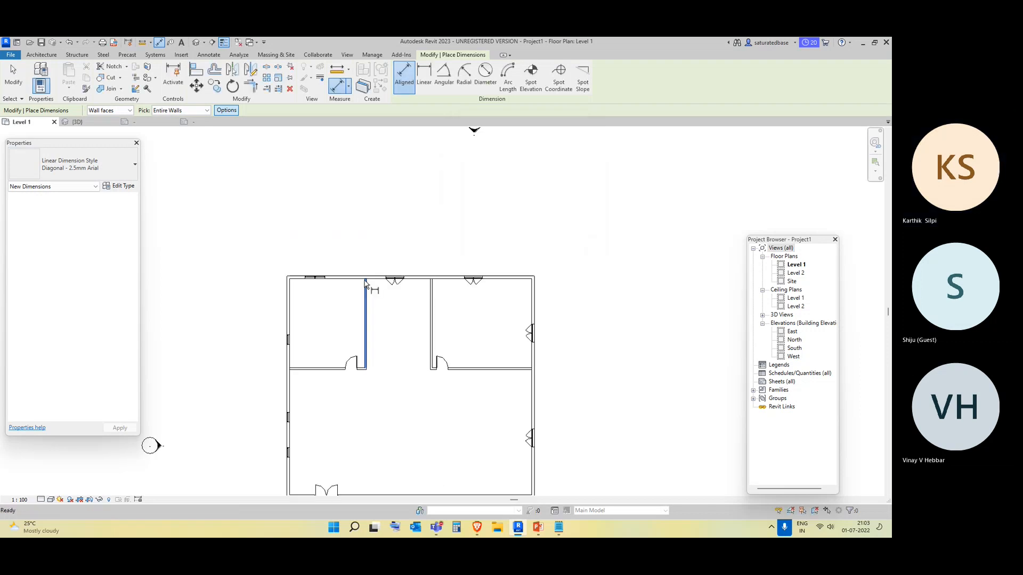
left_click(358, 278)
left_click(351, 258)
scroll(368, 274, "up", 2)
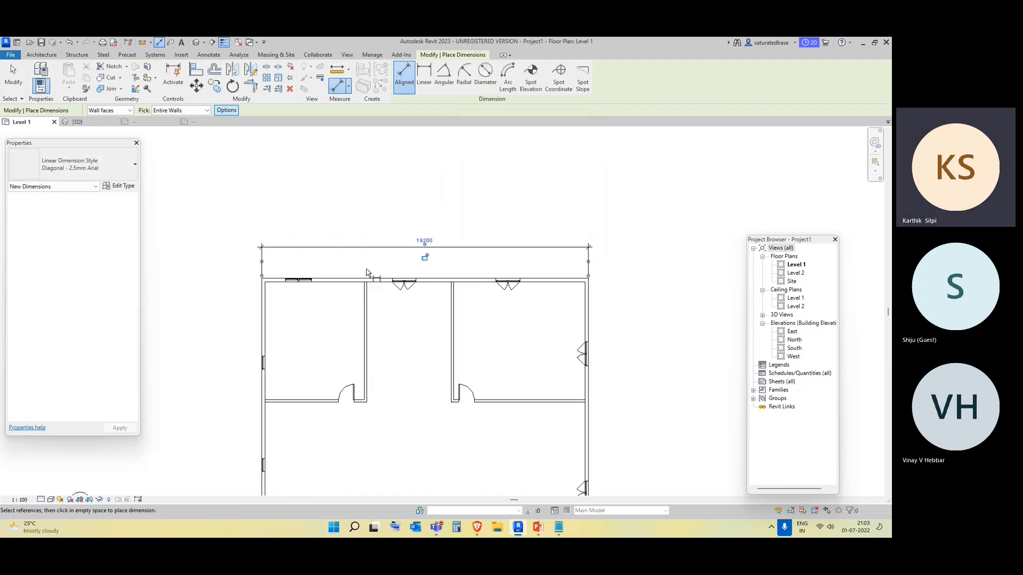
scroll(368, 274, "down", 4)
Dimension the right and left exterior walls overall with the Entire Walls pick.
left_click(479, 359)
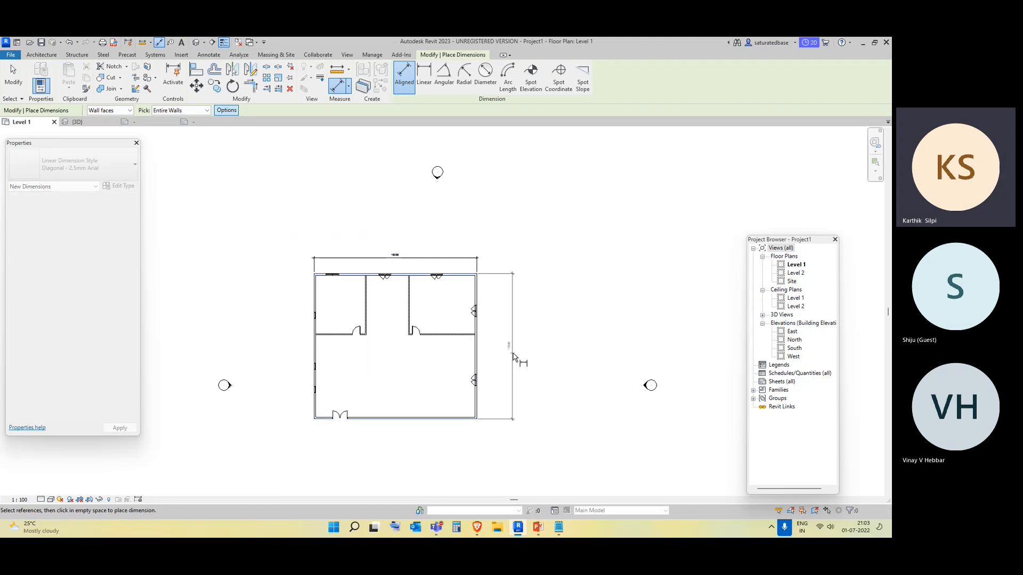
left_click(515, 354)
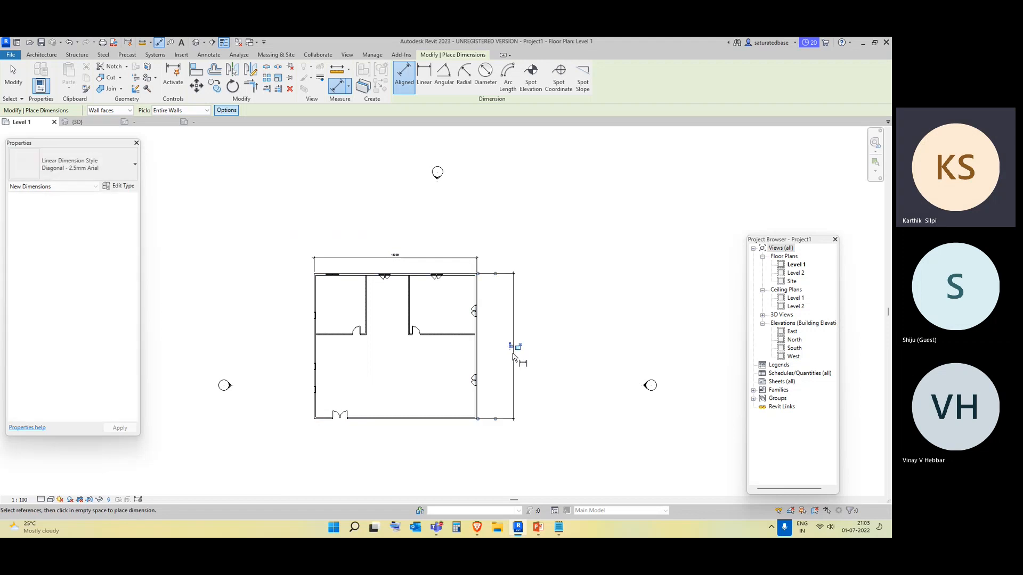
left_click(316, 354)
left_click(303, 352)
scroll(319, 337, "up", 4)
key("Escape")
key("Escape")
Switch the pick to Individual References and dimension from the top wall to the window in the left wall.
middle_click_drag(384, 318, 378, 274)
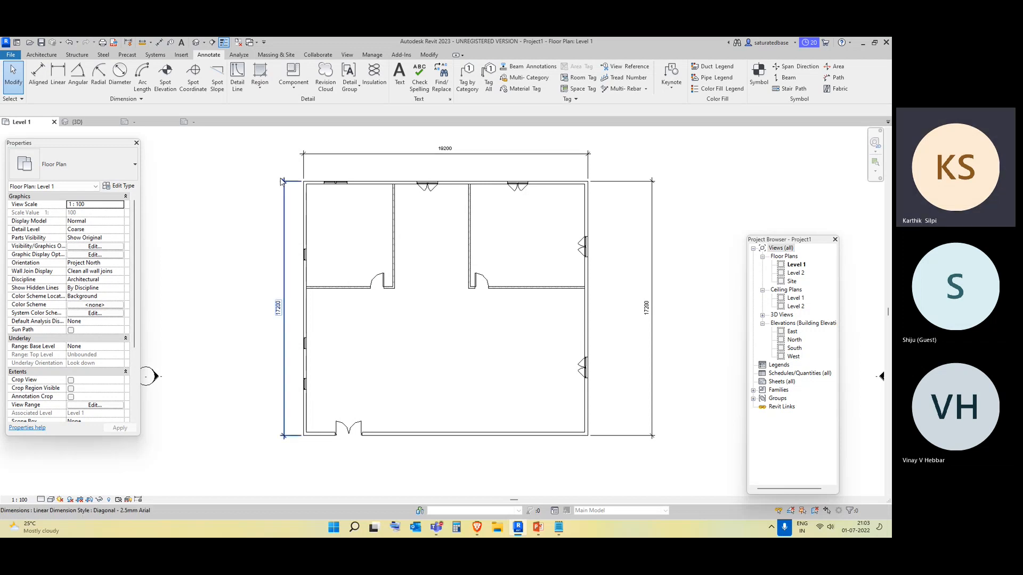
scroll(296, 253, "up", 2)
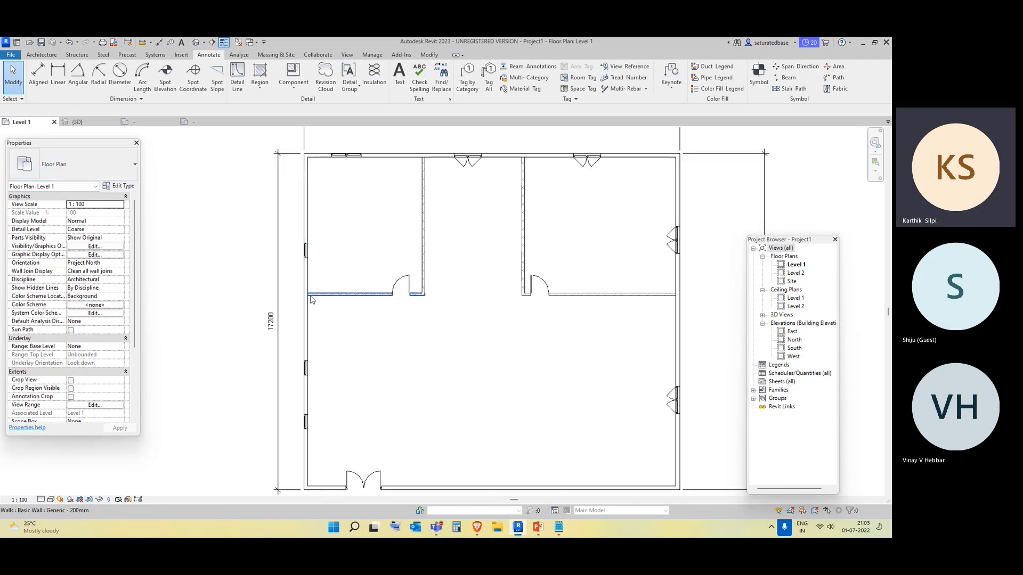
scroll(313, 229, "down", 1)
left_click(37, 75)
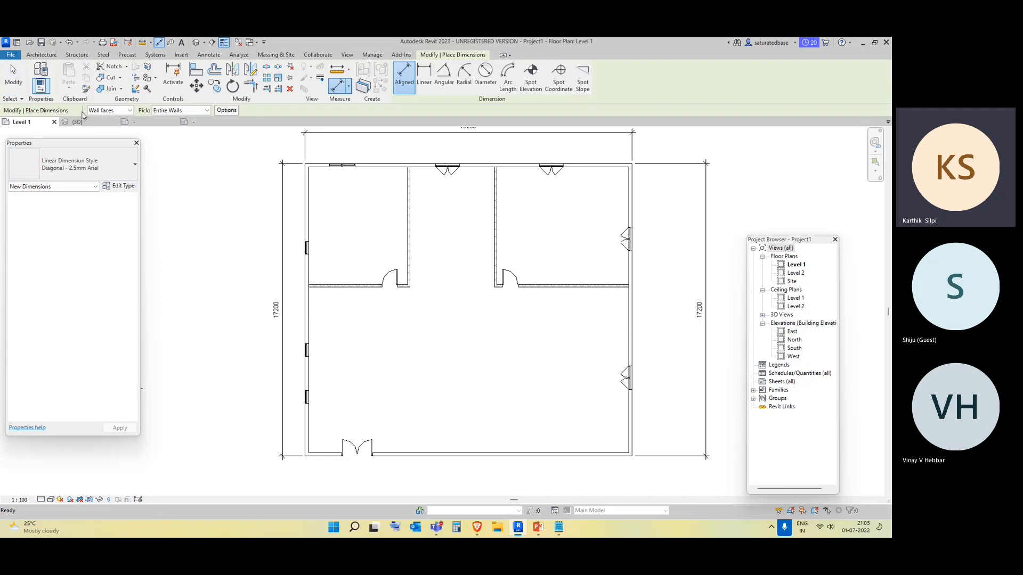
left_click(193, 111)
left_click(181, 120)
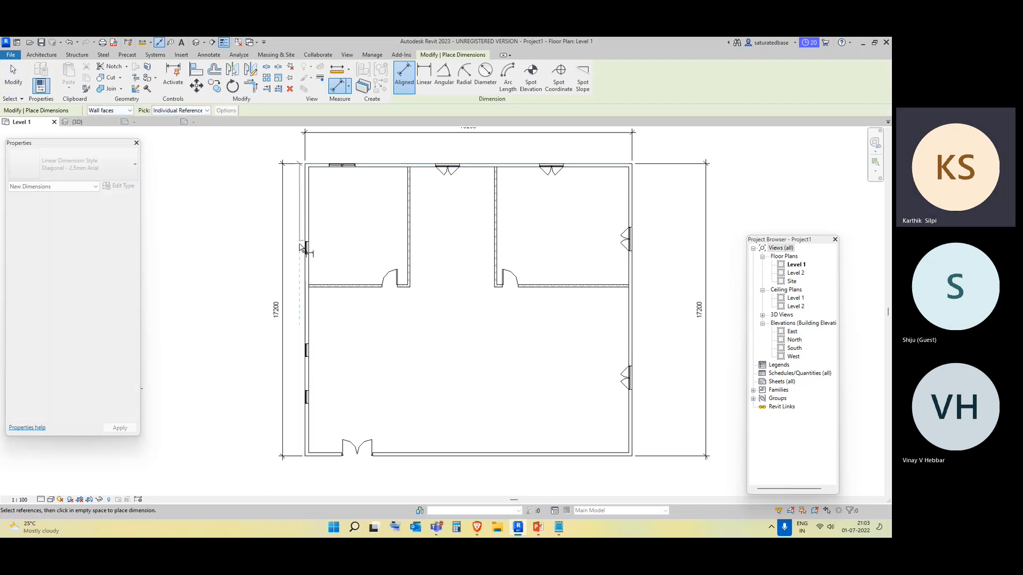
scroll(305, 252, "up", 3)
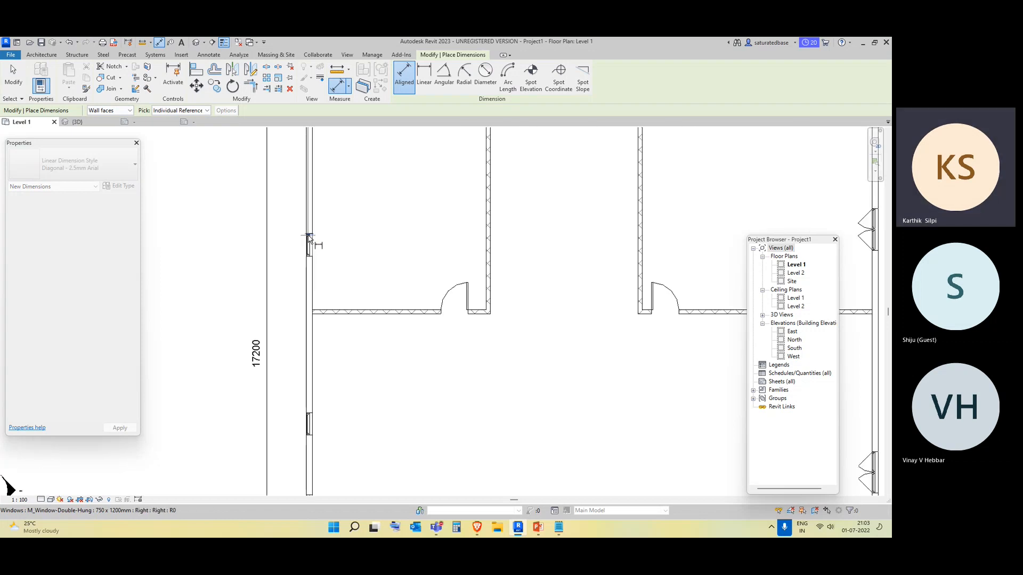
left_click(306, 245)
left_click(276, 250)
scroll(320, 338, "down", 5)
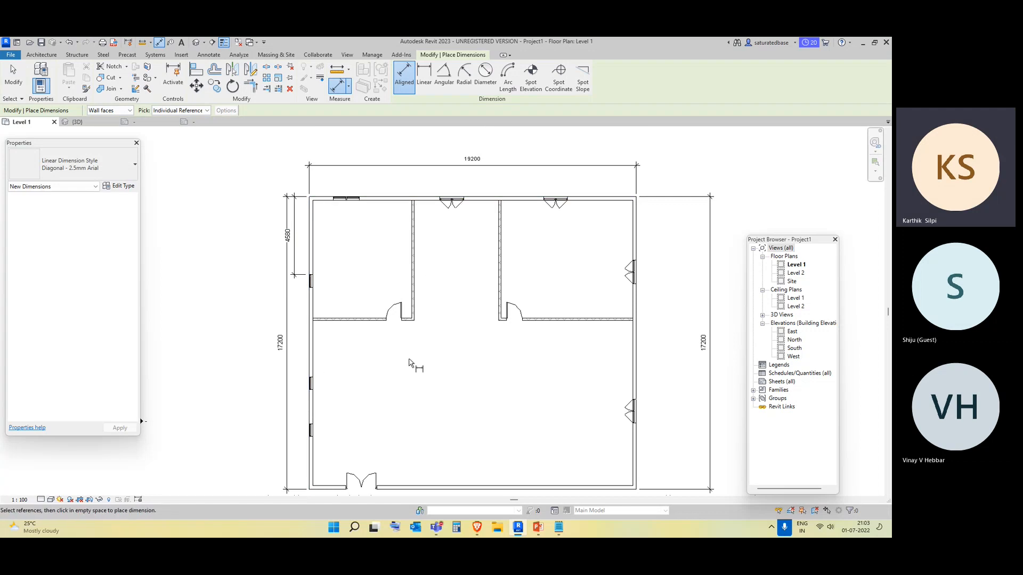
scroll(409, 362, "up", 2)
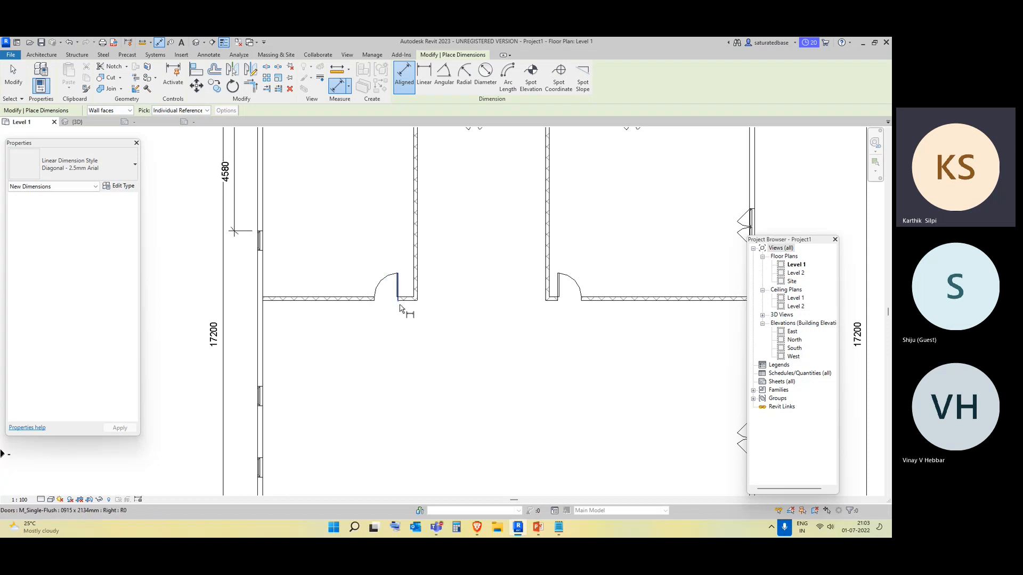
left_click(400, 307)
scroll(400, 306, "up", 2)
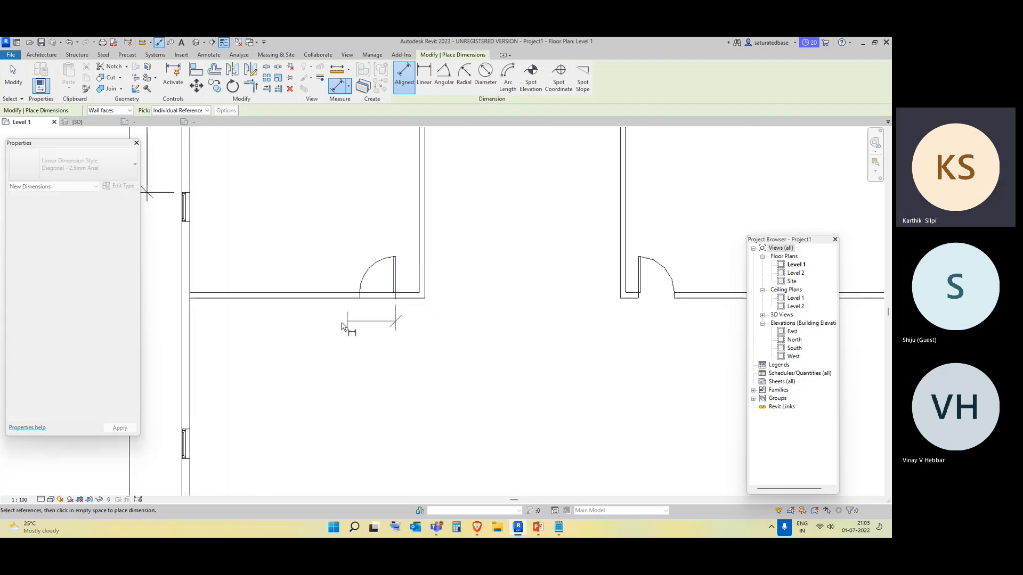
scroll(432, 312, "up", 2)
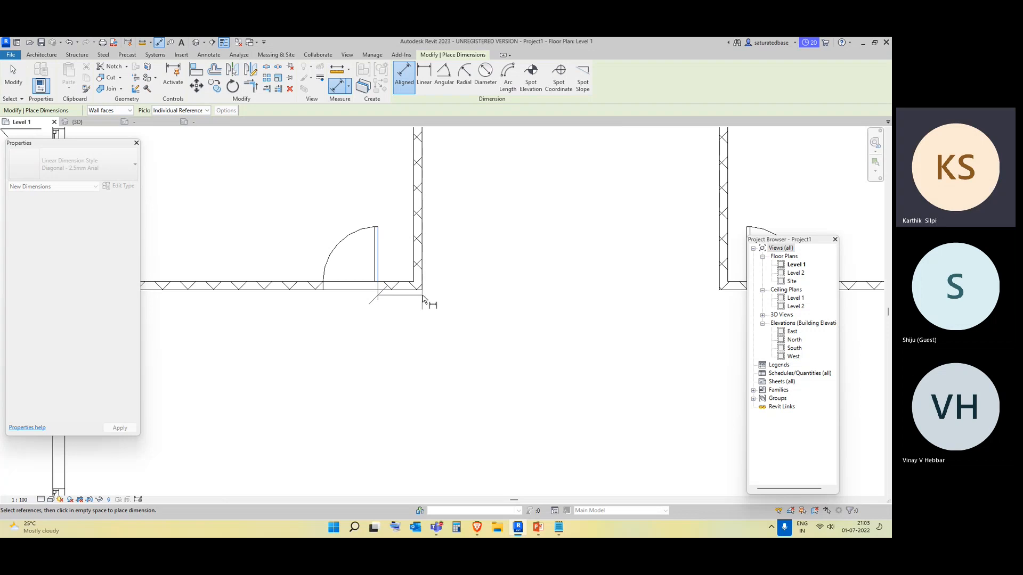
key("Escape")
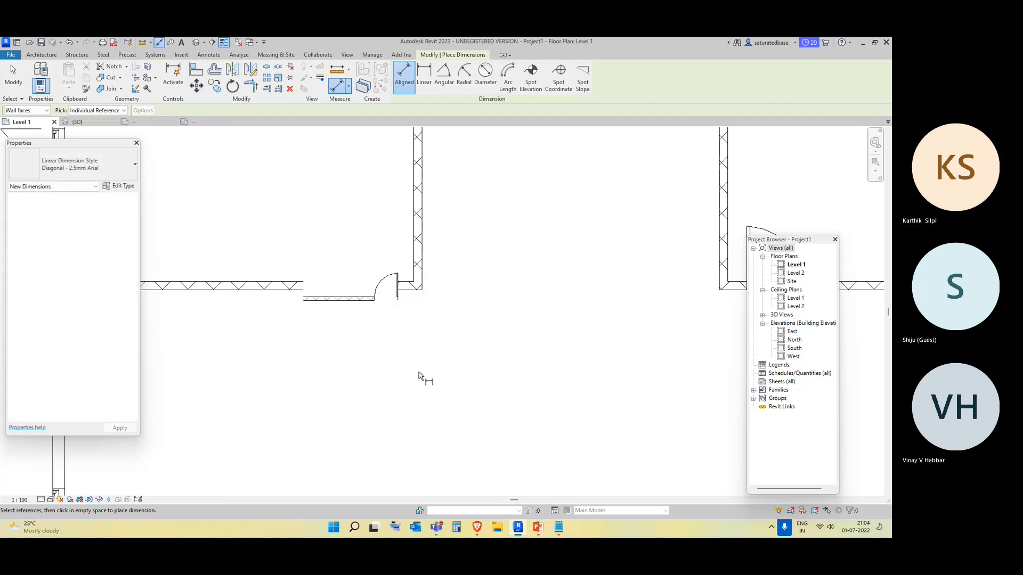
scroll(426, 403, "down", 5)
scroll(426, 403, "down", 1)
key("Escape")
scroll(413, 367, "up", 3)
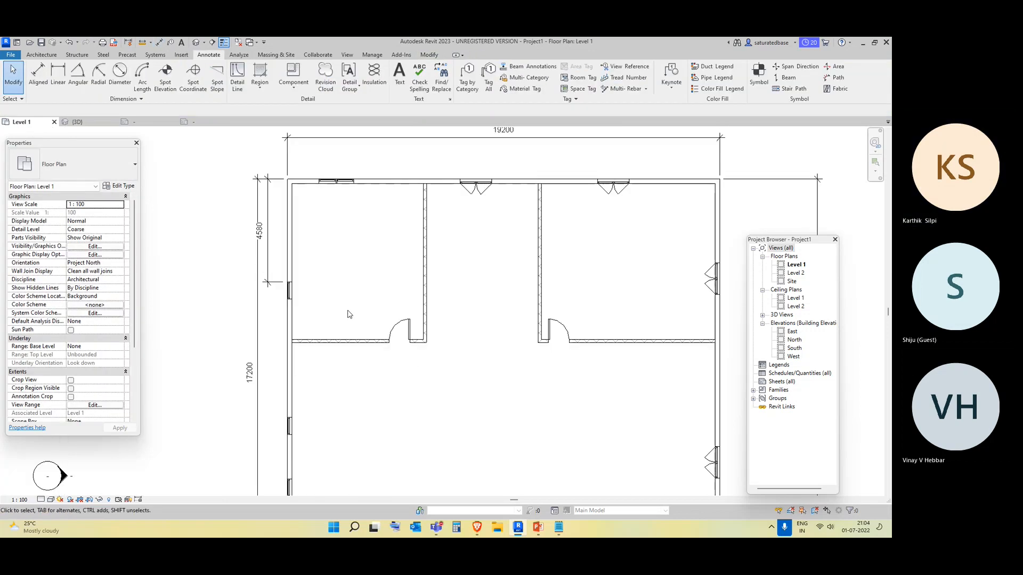
left_click(38, 74)
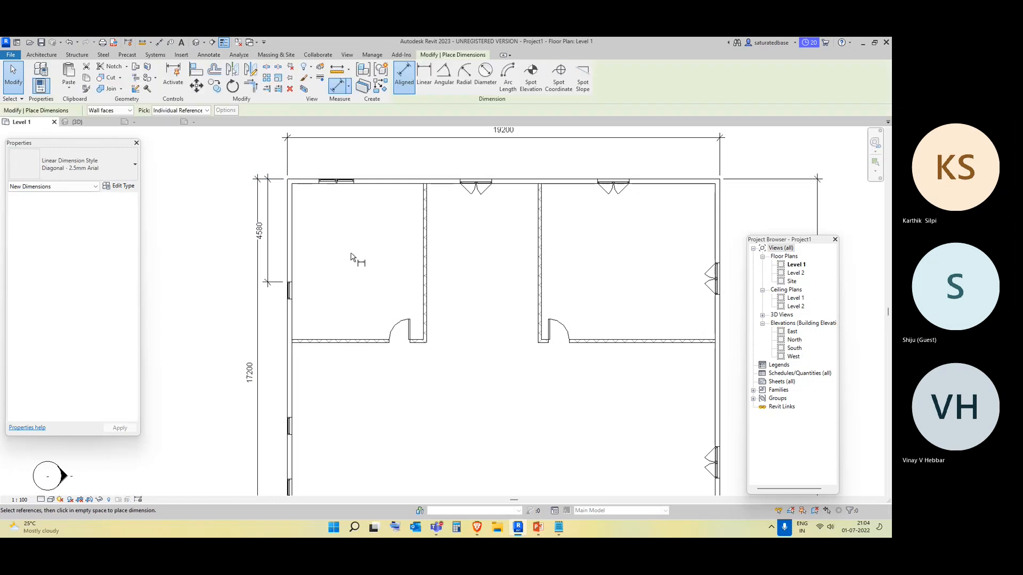
left_click(427, 346)
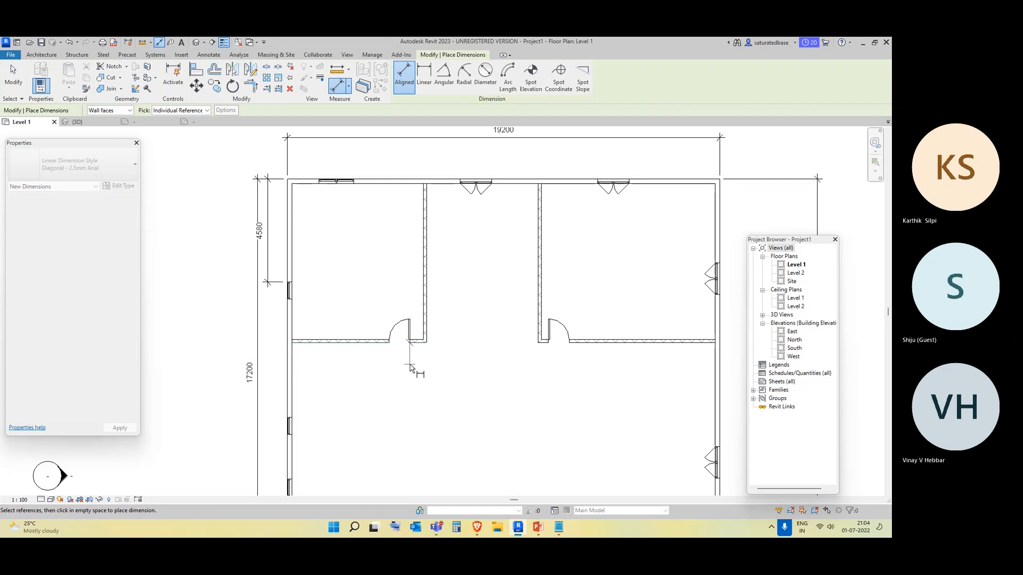
scroll(409, 349, "up", 3)
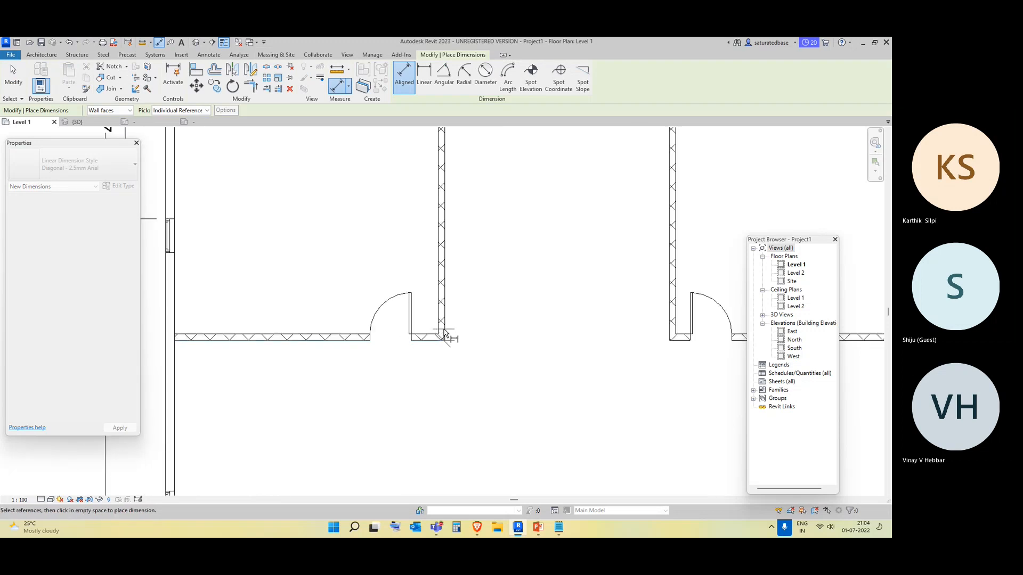
scroll(445, 335, "down", 3)
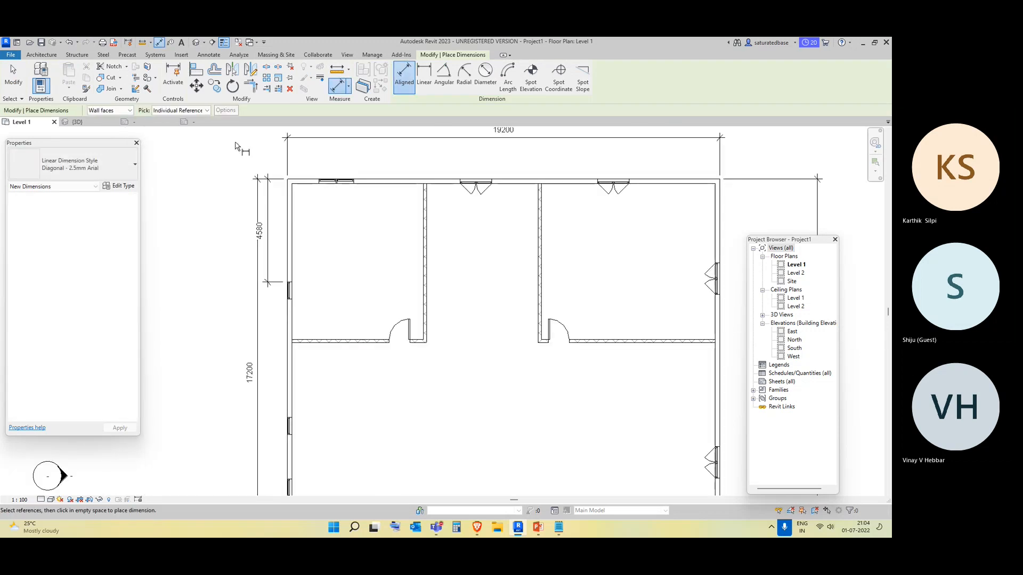
left_click(429, 345)
scroll(426, 352, "up", 3)
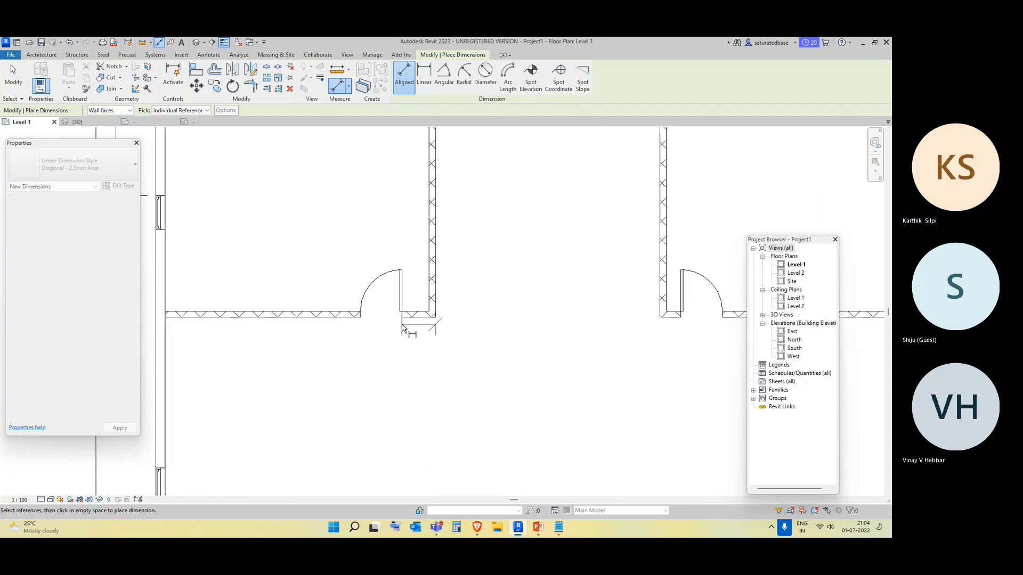
key("Escape")
scroll(421, 367, "down", 3)
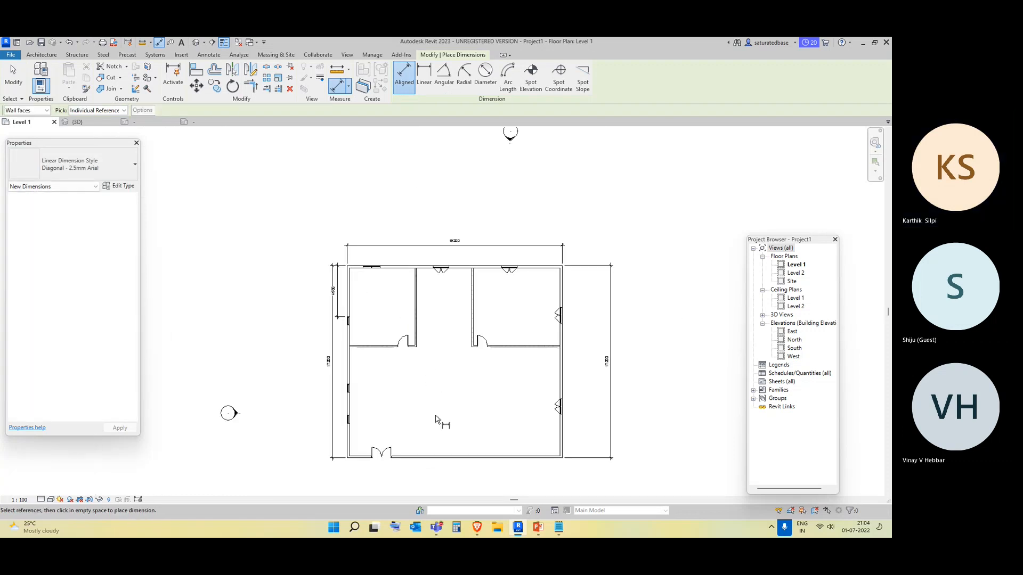
scroll(426, 347, "up", 3)
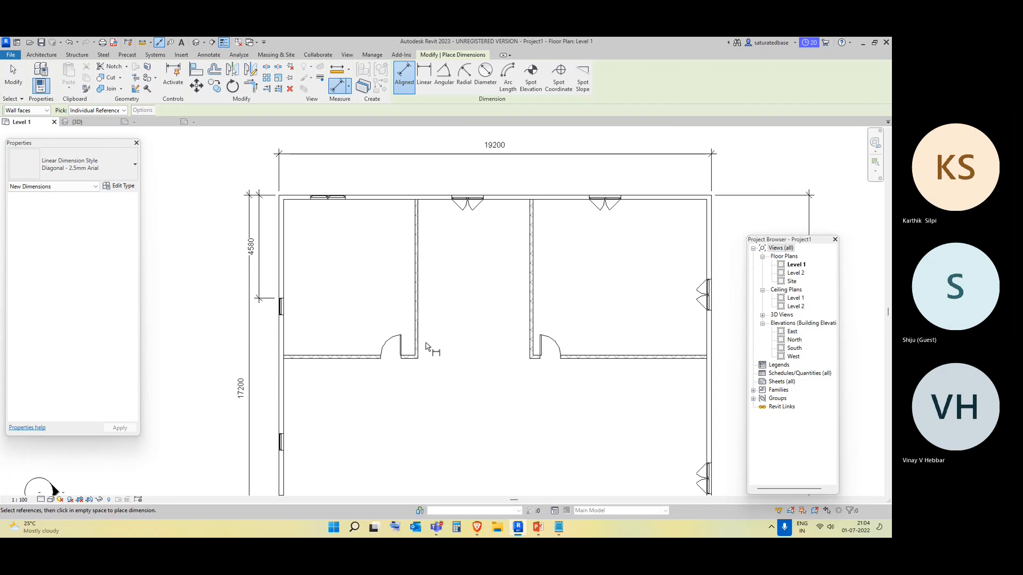
left_click(418, 346)
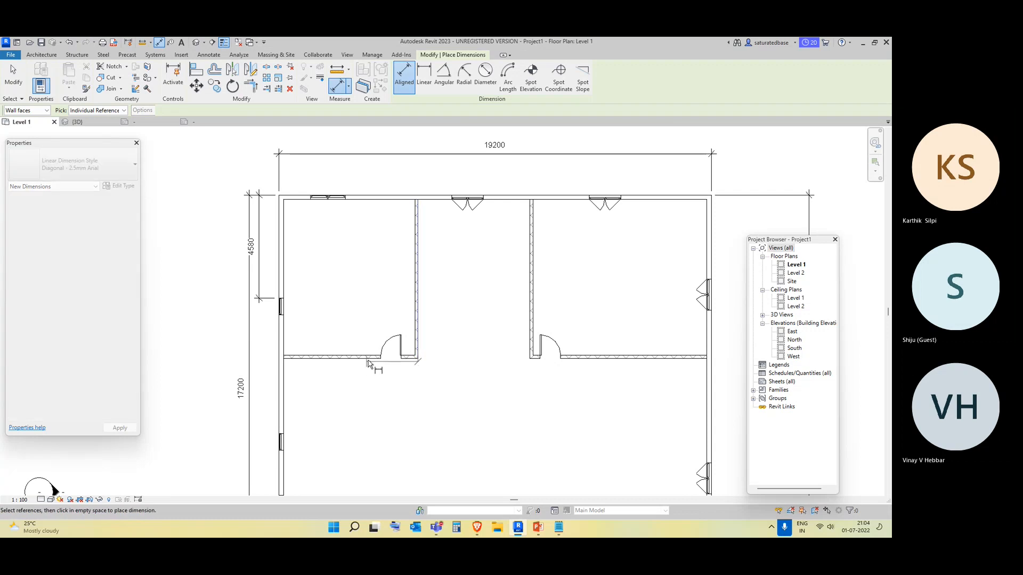
key("Escape")
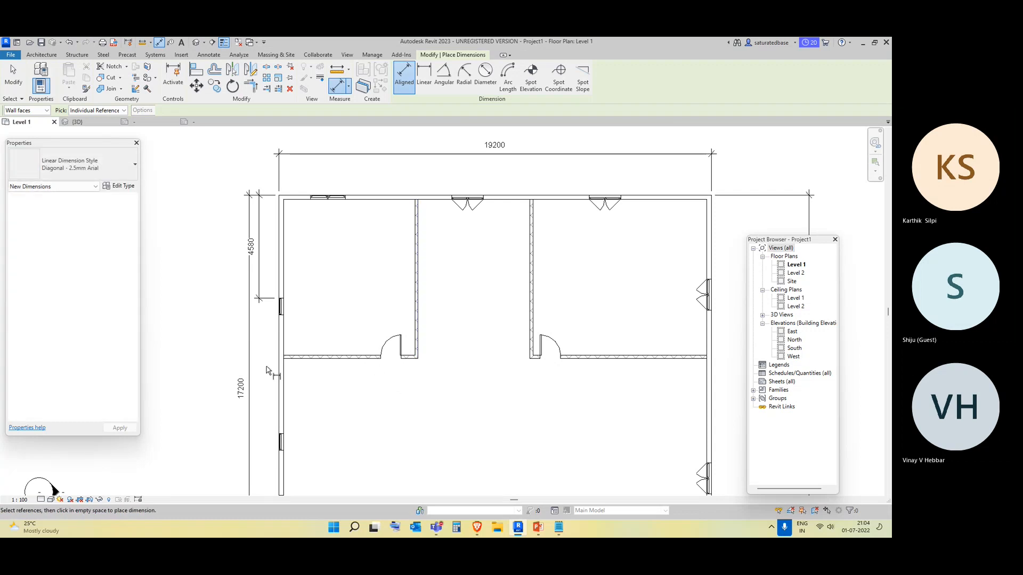
Place an aligned dimension from the left exterior wall to the vertical partition of the top-left room.
left_click(287, 349)
left_click(419, 320)
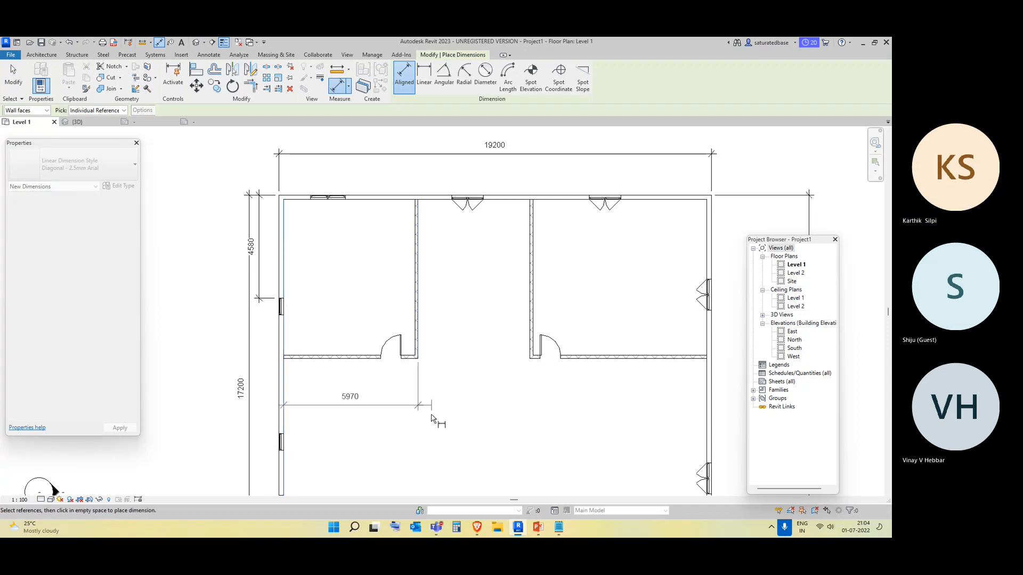
left_click(432, 417)
middle_click_drag(479, 427, 484, 381)
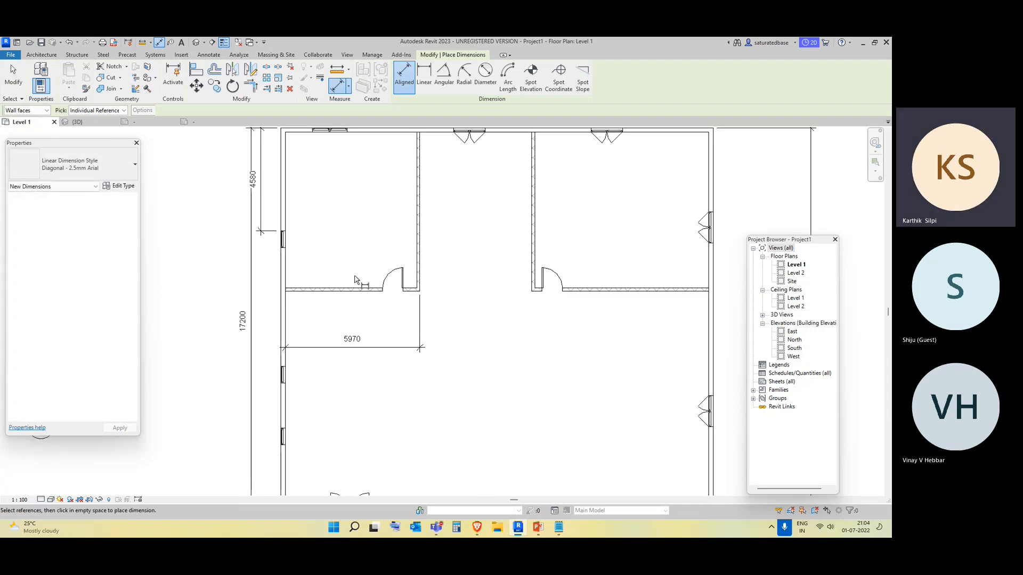
Select and delete the horizontal dimension just placed below the top-left room.
key("Escape")
left_click(354, 341)
key("Delete")
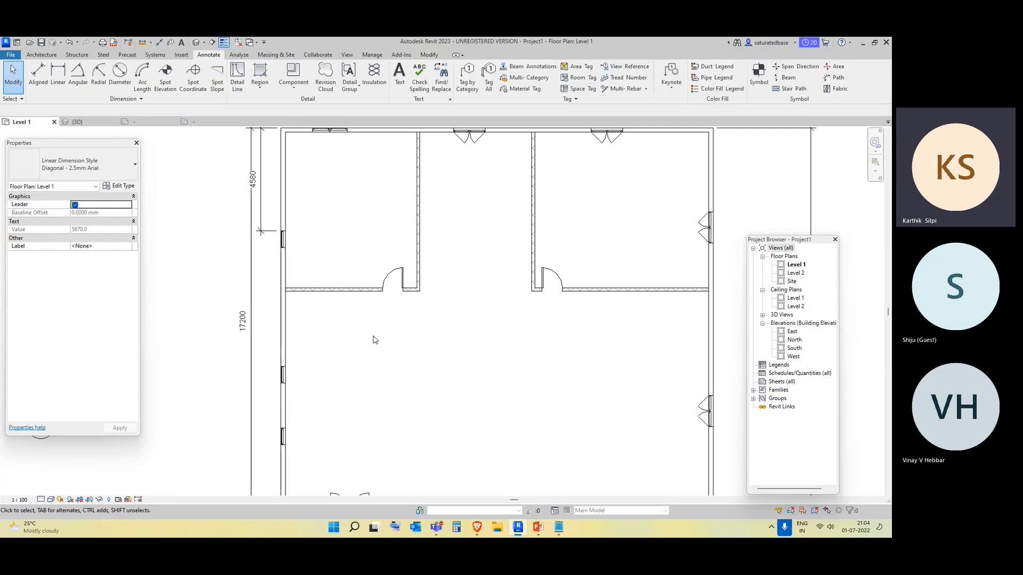
Place a linear dimension between the top-left room's door opening and the adjacent vertical partition.
scroll(371, 346, "down", 2)
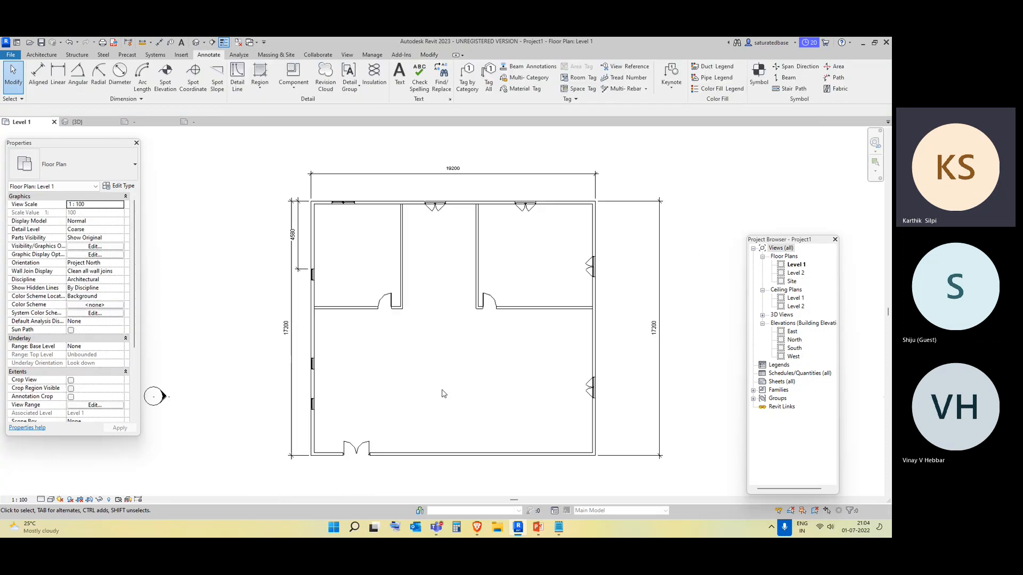
middle_click_drag(456, 363, 390, 363)
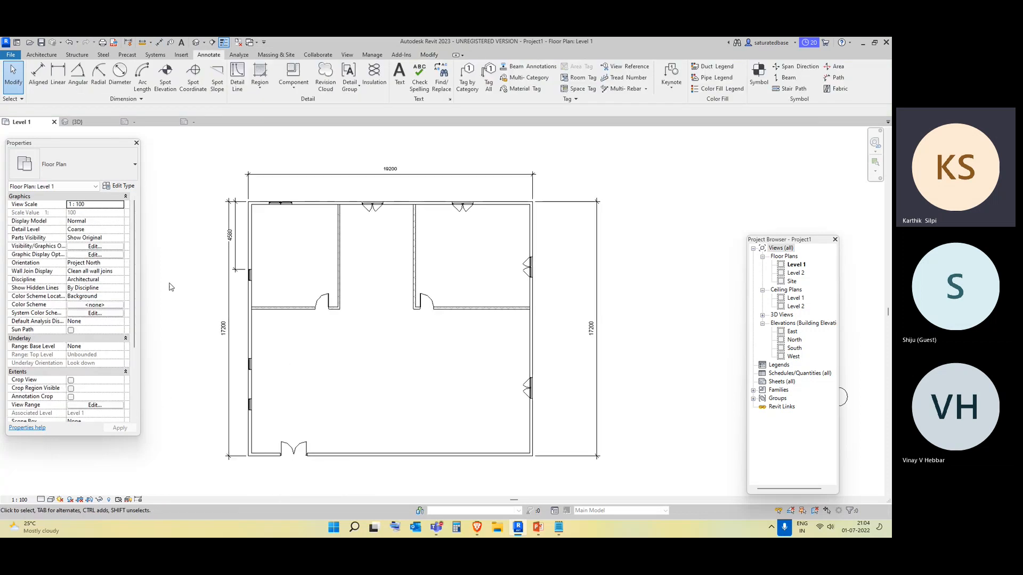
left_click(58, 74)
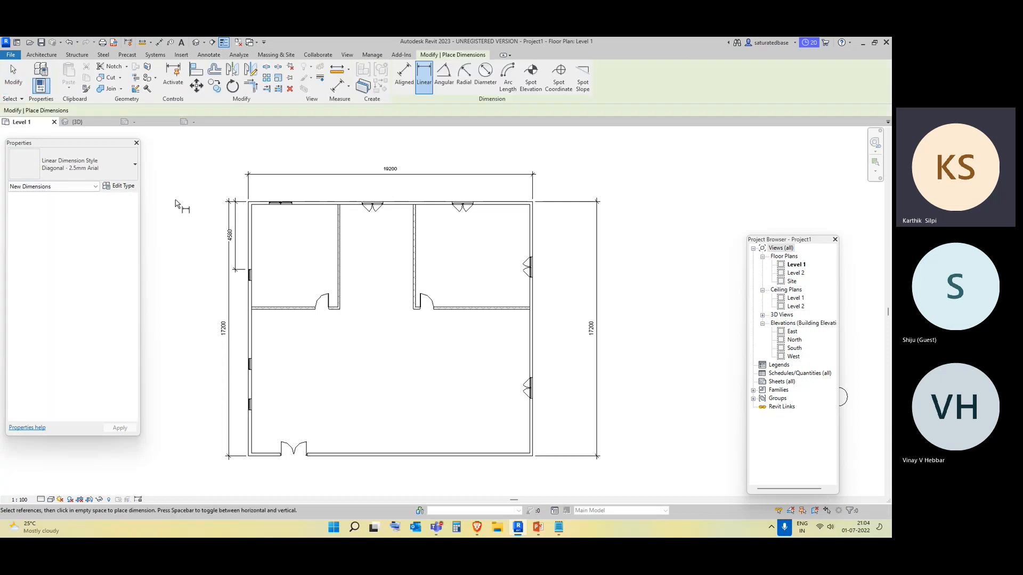
scroll(250, 326, "up", 2)
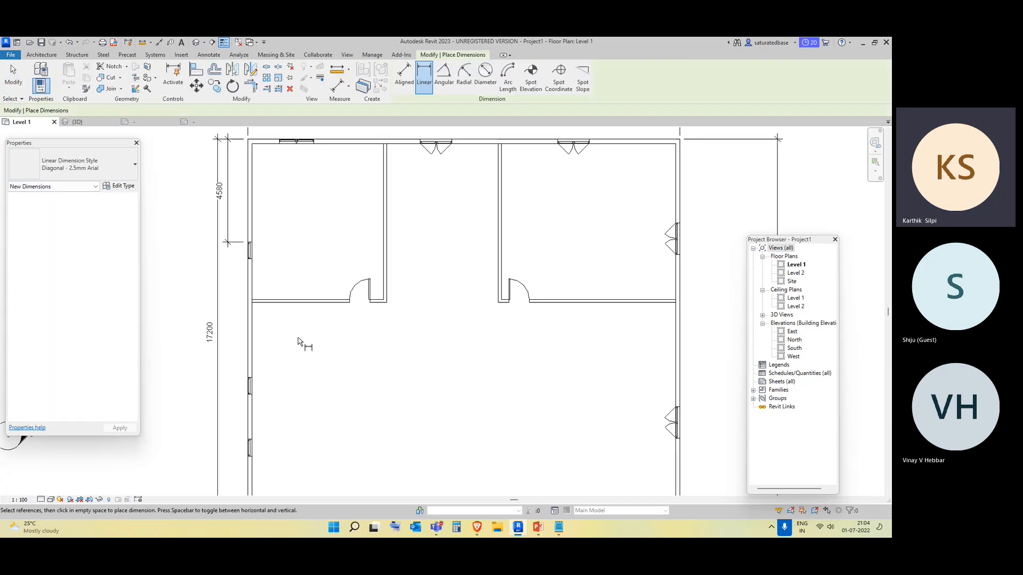
left_click(386, 302)
left_click(348, 308)
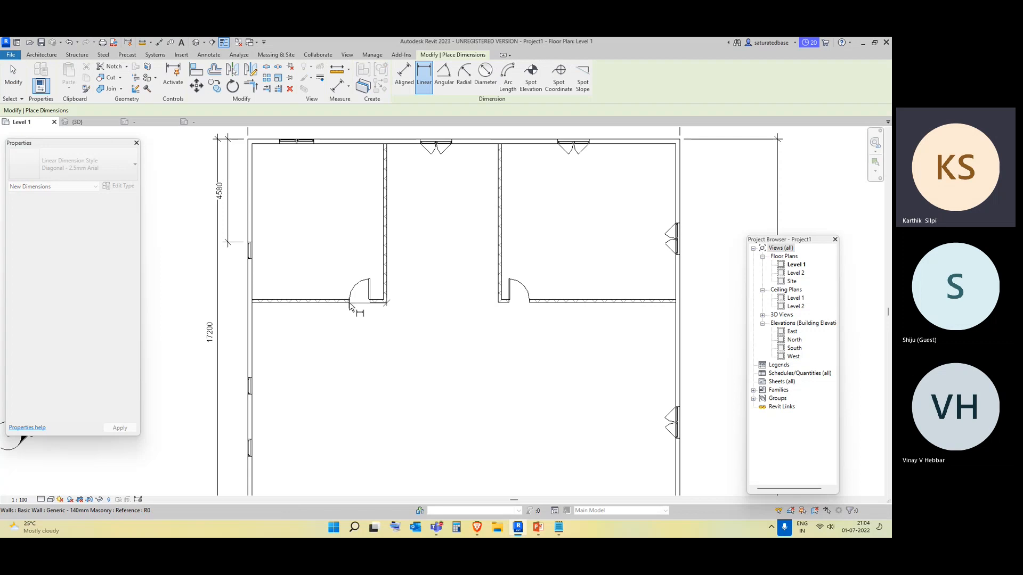
left_click(333, 345)
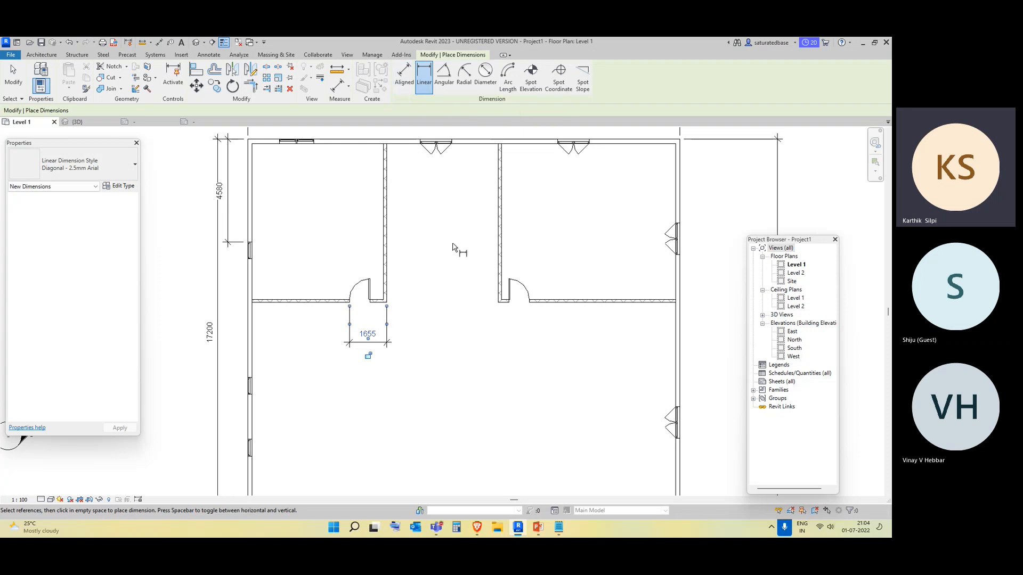
key("Escape")
key("Escape")
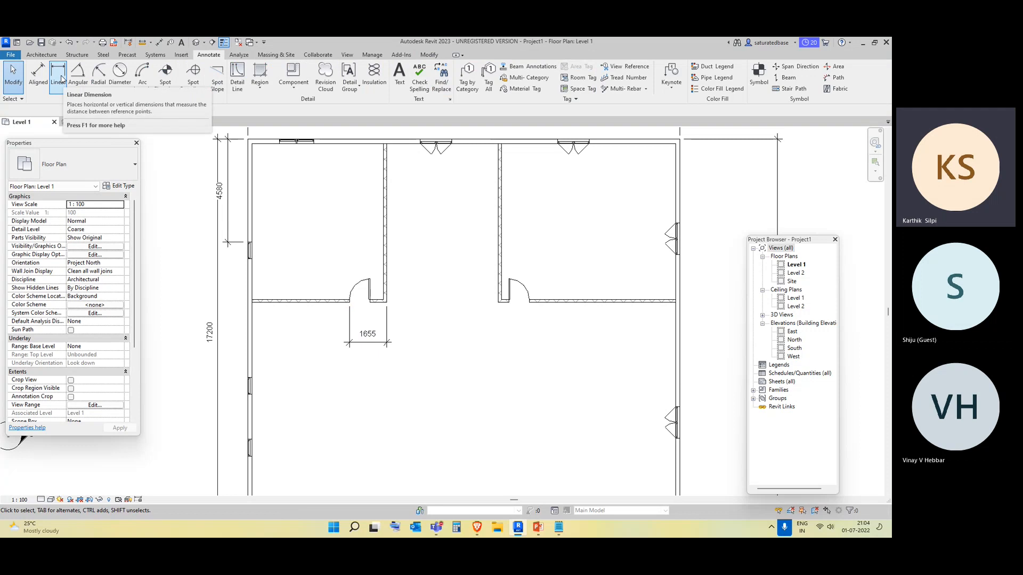
Draw an inclined wall about 7400 mm long at roughly 13° above the plan.
scroll(394, 357, "down", 3)
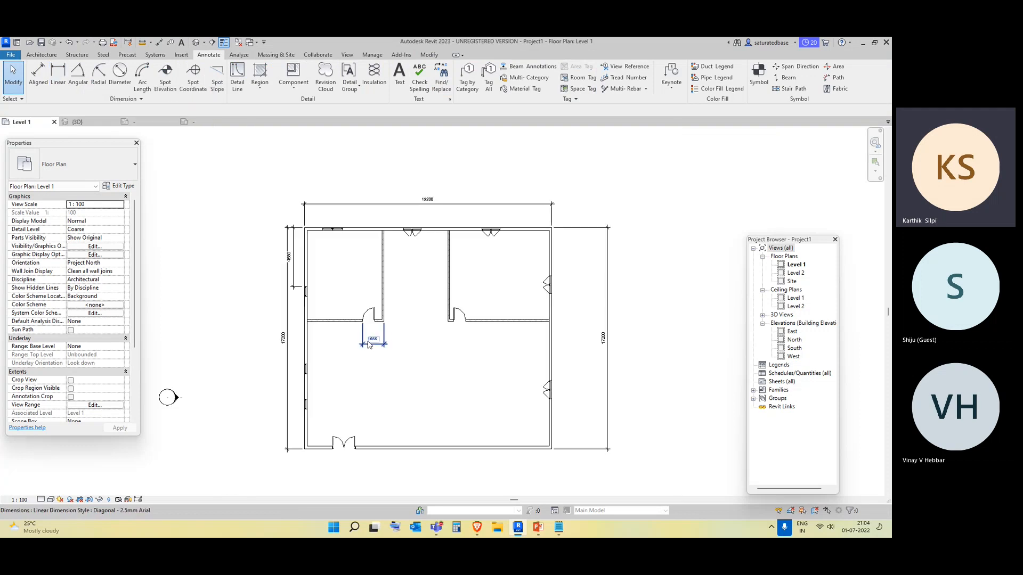
key("l")
key("d")
key("Escape")
key("w")
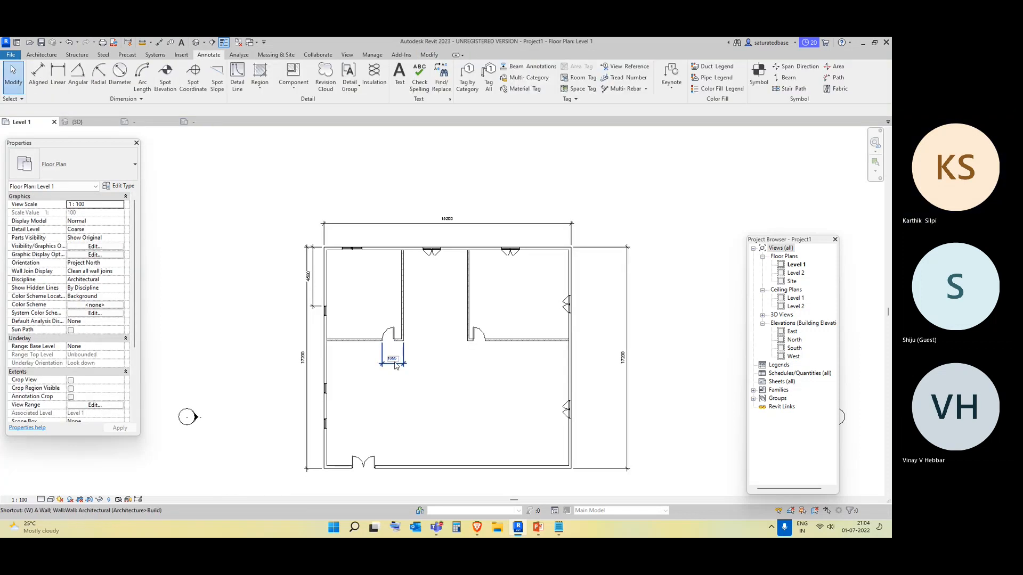
key("a")
left_click(202, 205)
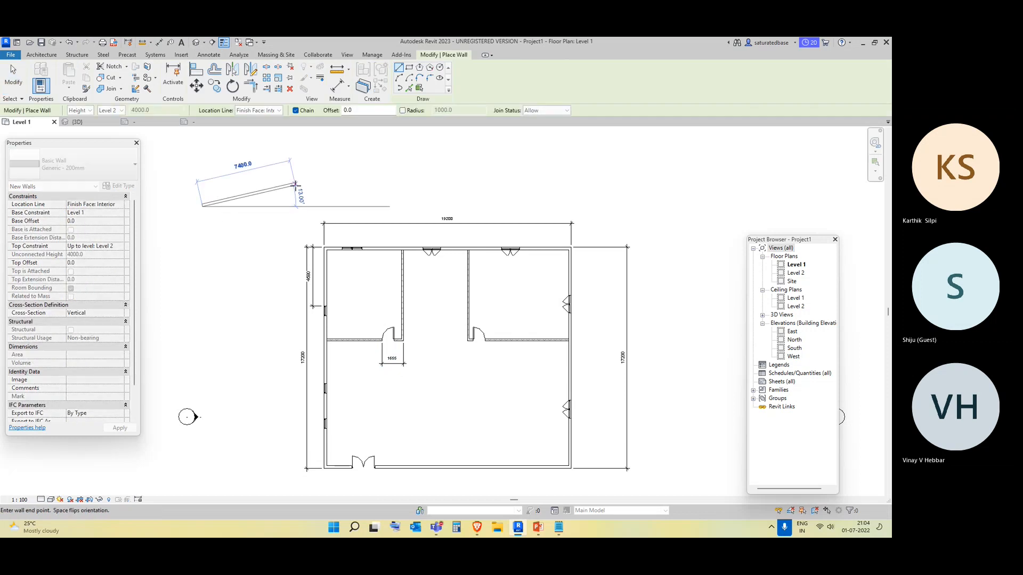
left_click(305, 165)
key("Escape")
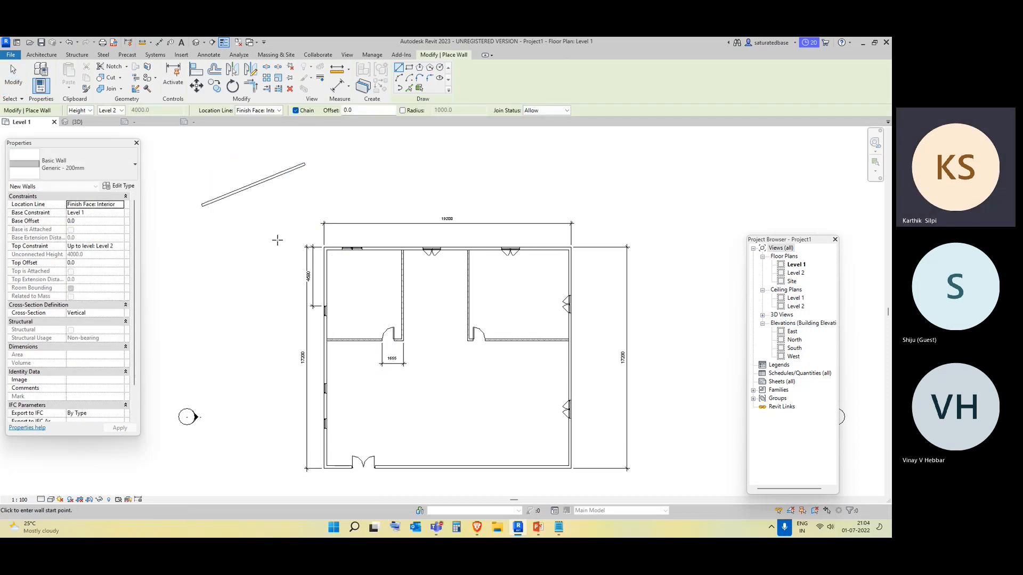
Draw a horizontal wall from the inclined wall's start point, forming an acute angle with it.
left_click(203, 206)
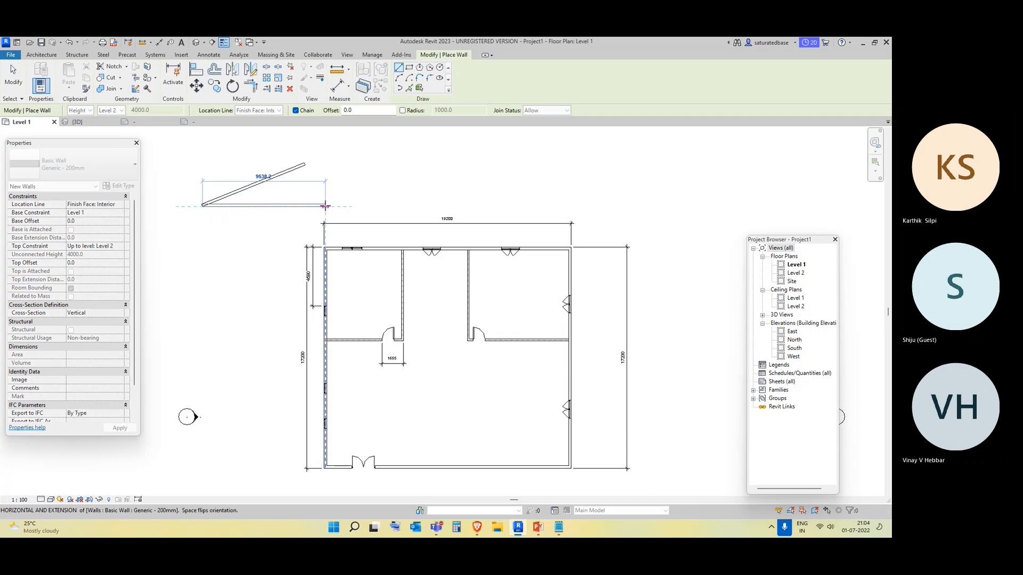
left_click(295, 205)
key("Escape")
key("Escape")
Place an angular dimension between the inclined wall and the horizontal wall.
left_click(208, 55)
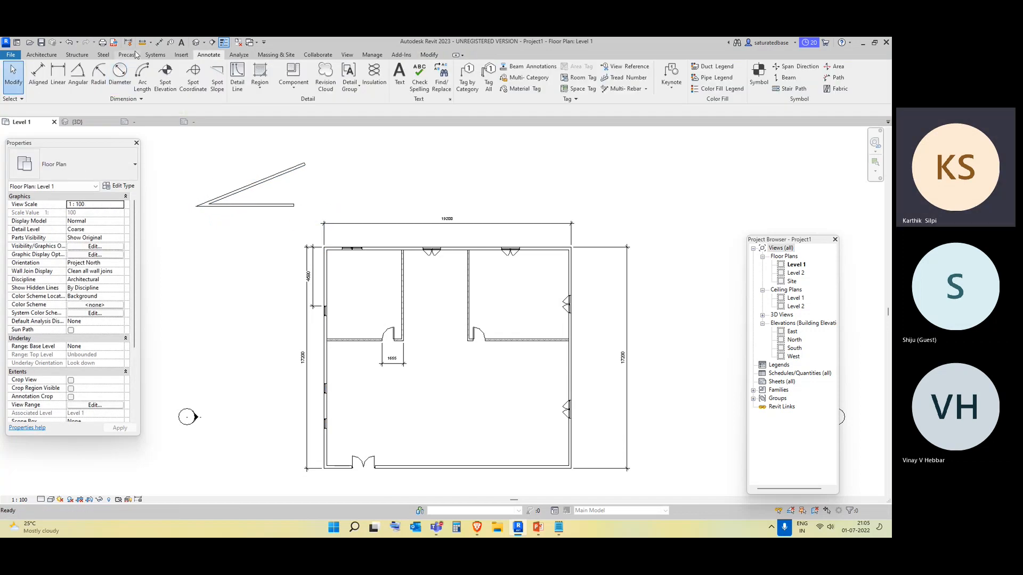
left_click(77, 82)
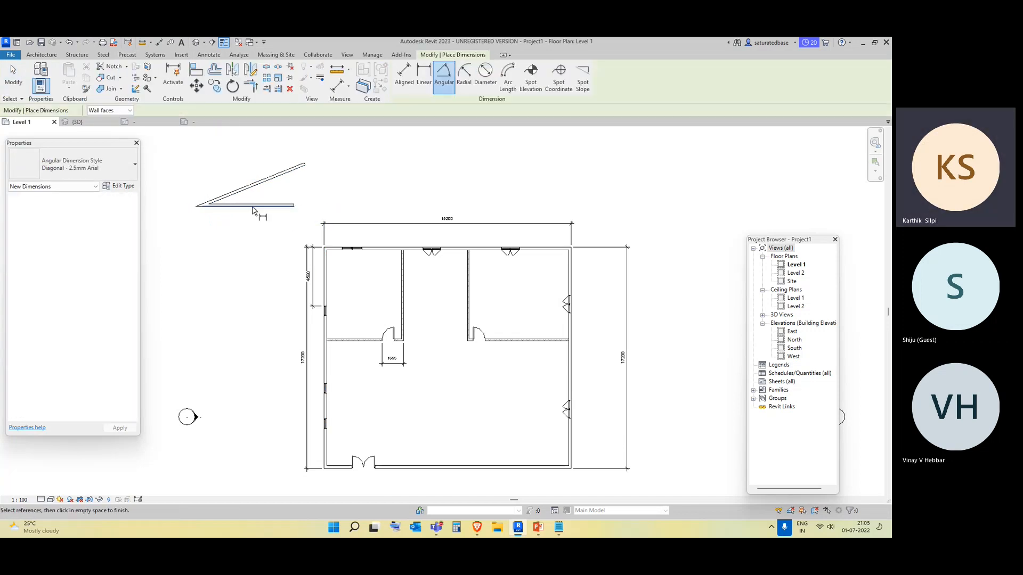
left_click(284, 192)
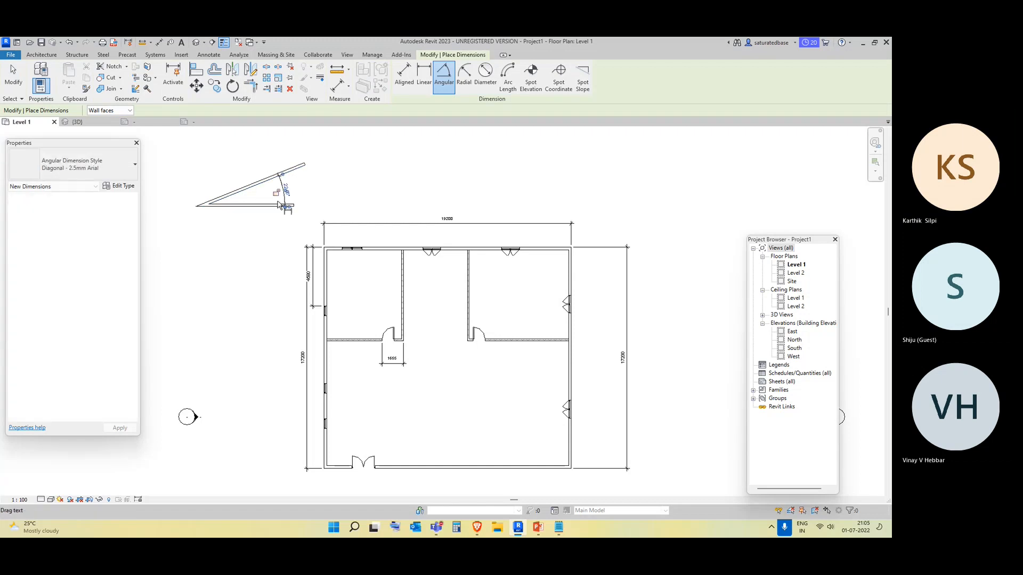
key("Escape")
key("Escape")
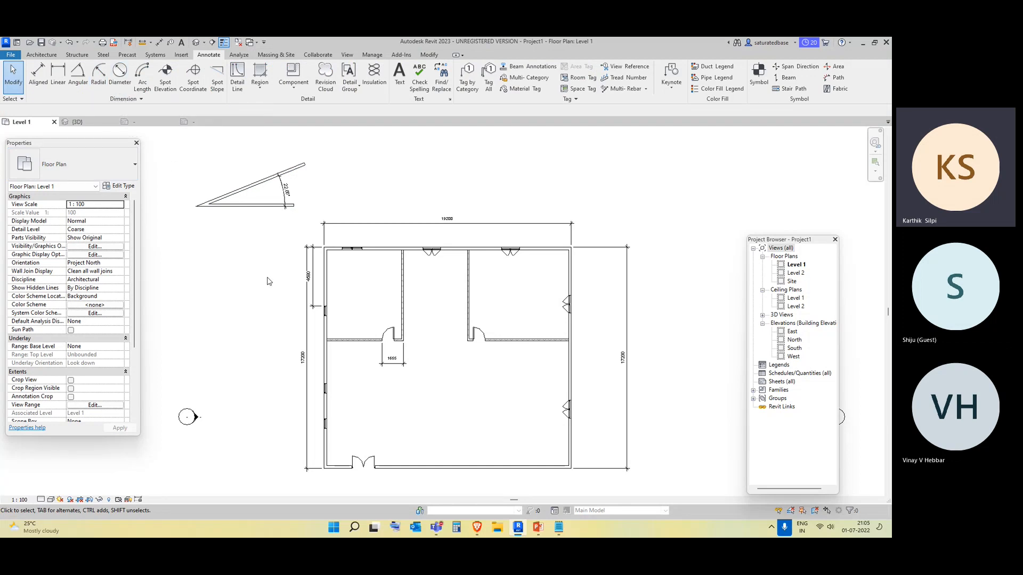
Create a floor by sketching a rectangular boundary around the building's outer walls and finishing the sketch.
middle_click_drag(368, 308, 344, 247)
left_click(40, 55)
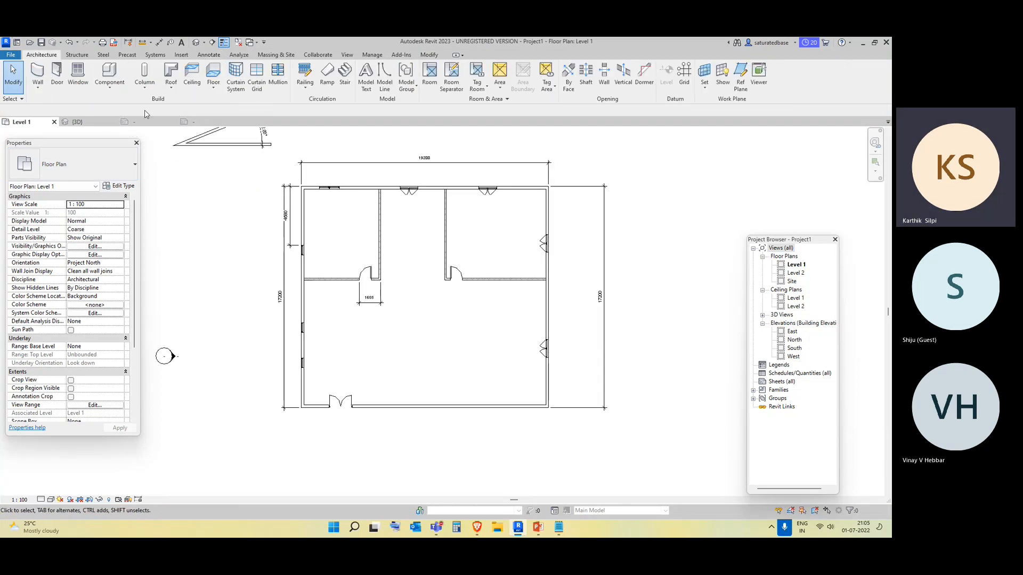
left_click(211, 91)
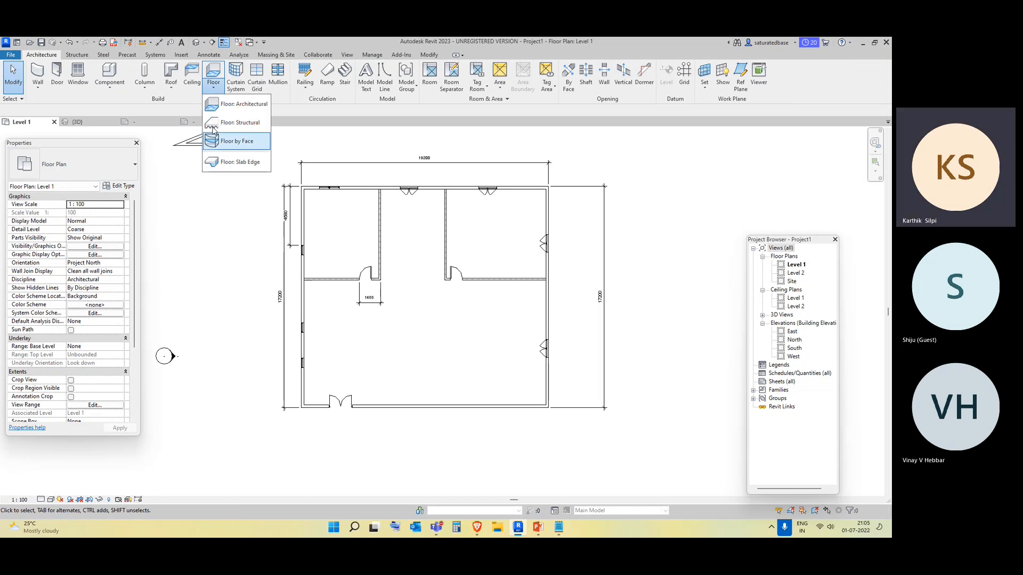
left_click(195, 137)
left_click(480, 68)
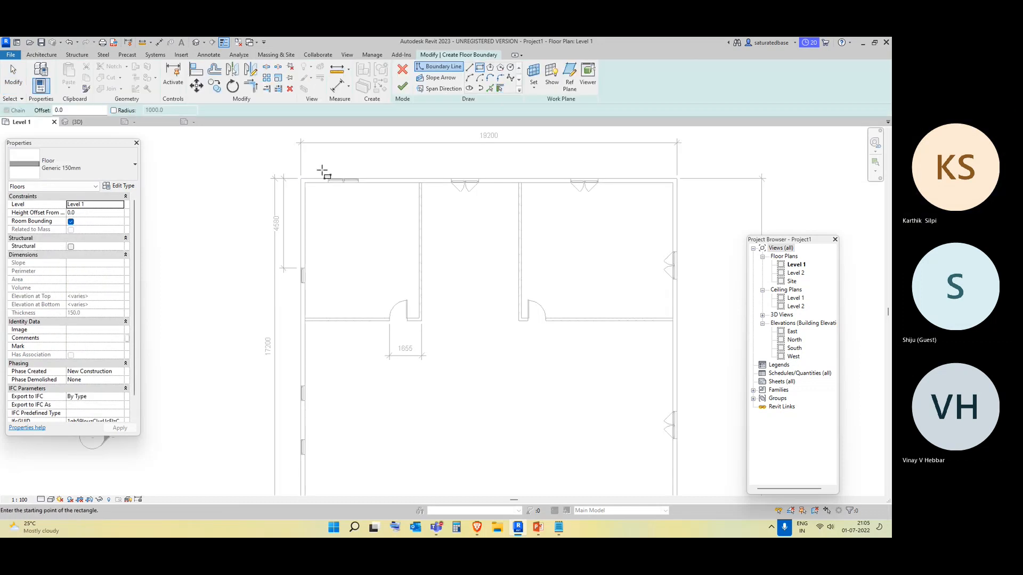
left_click(302, 178)
scroll(341, 240, "down", 3)
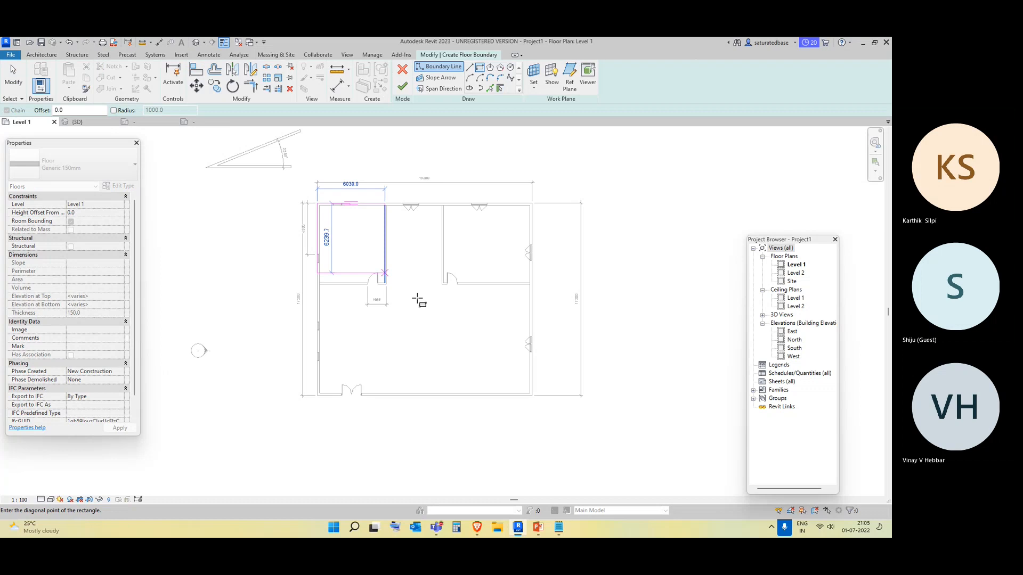
left_click(532, 395)
left_click(402, 87)
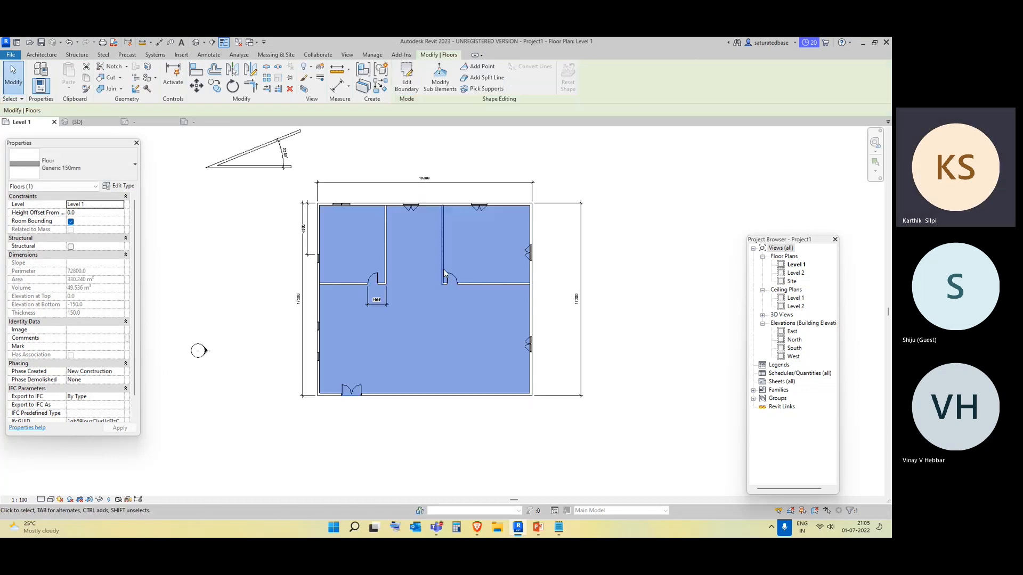
left_click(457, 317)
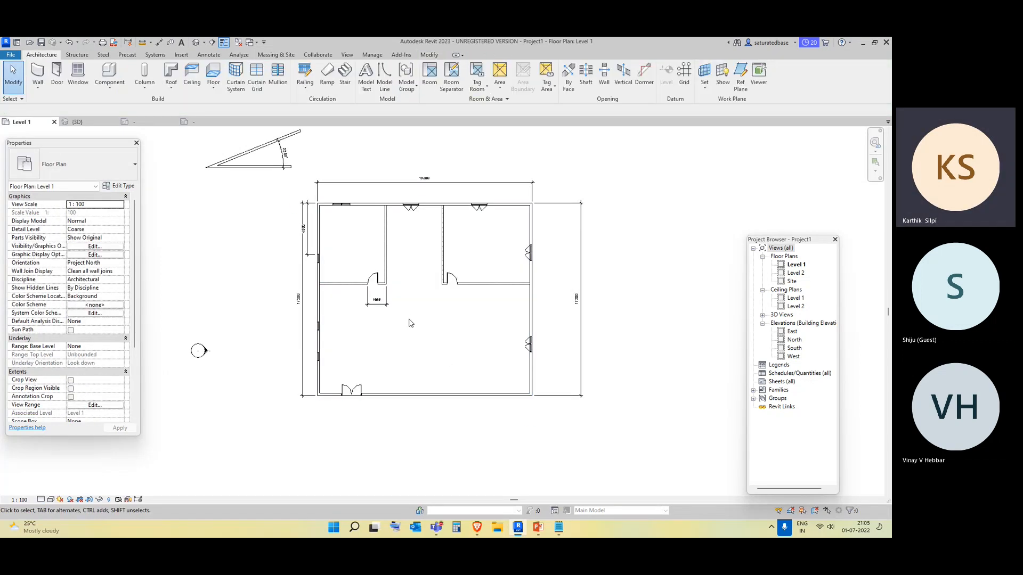
Switch the view's visual style to Realistic.
left_click(51, 500)
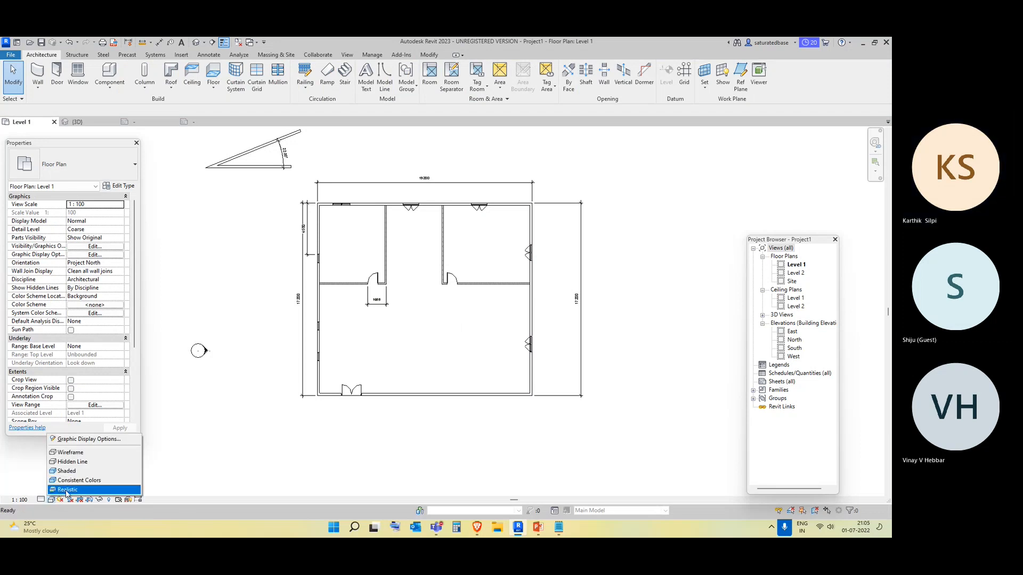
left_click(66, 490)
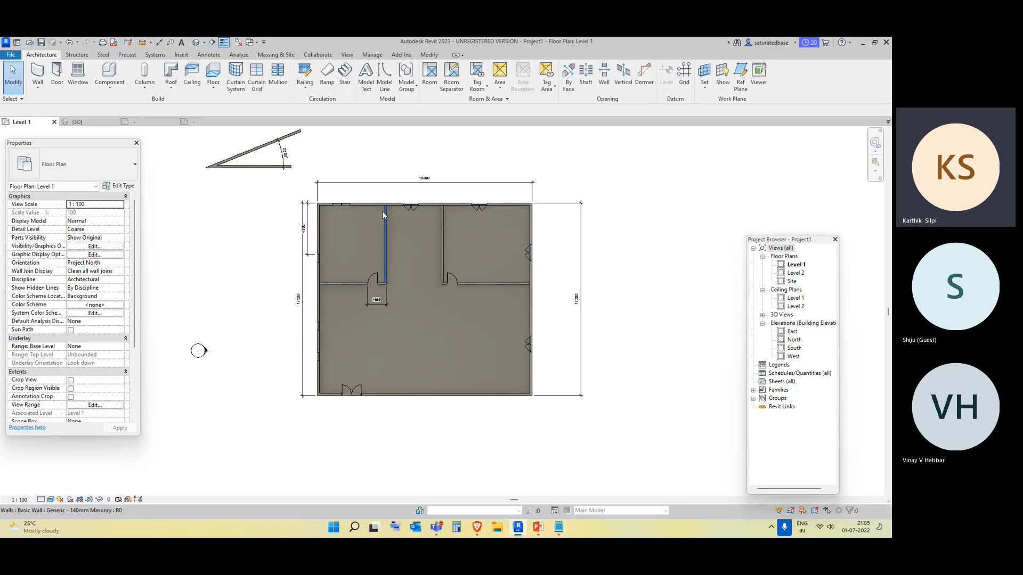
Place a spot elevation with a leader on the floor of the large room, then delete it.
left_click(212, 56)
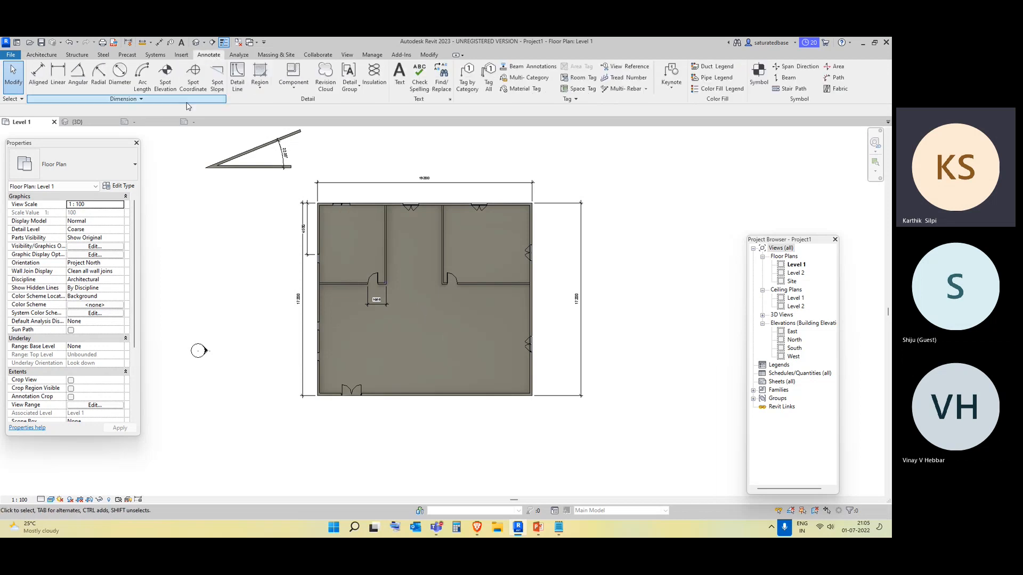
left_click(165, 78)
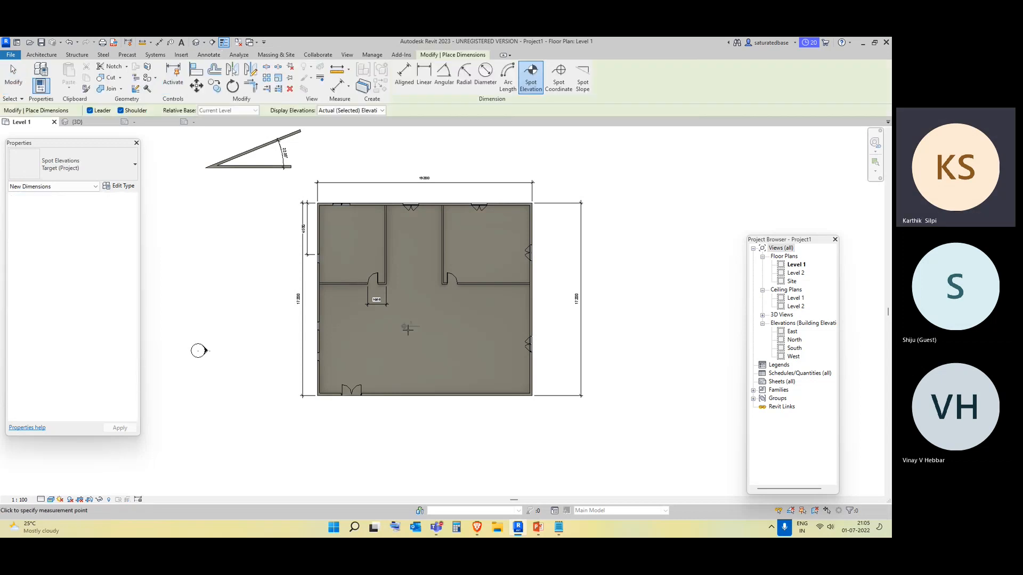
scroll(407, 330, "up", 3)
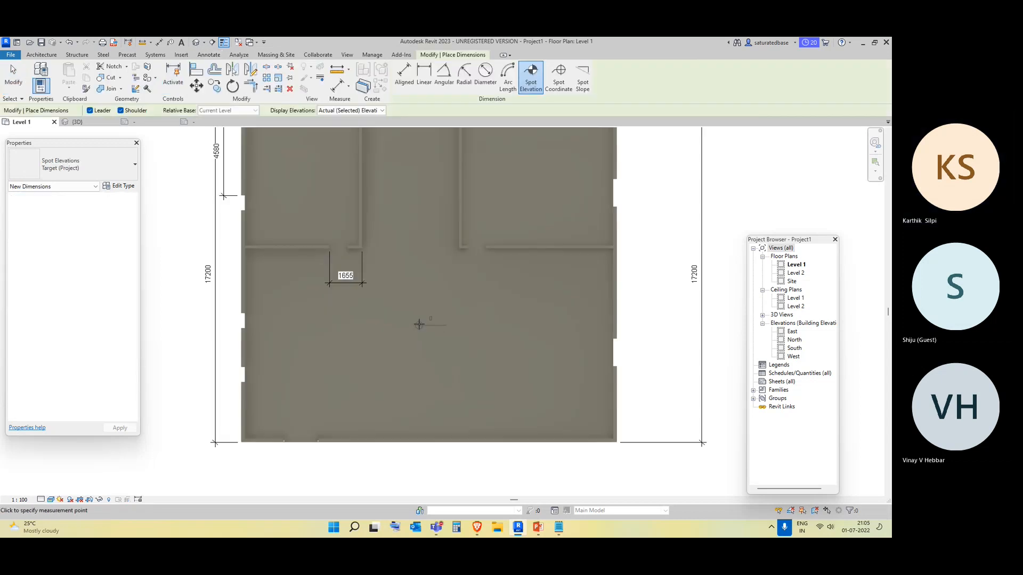
left_click(424, 296)
left_click(436, 272)
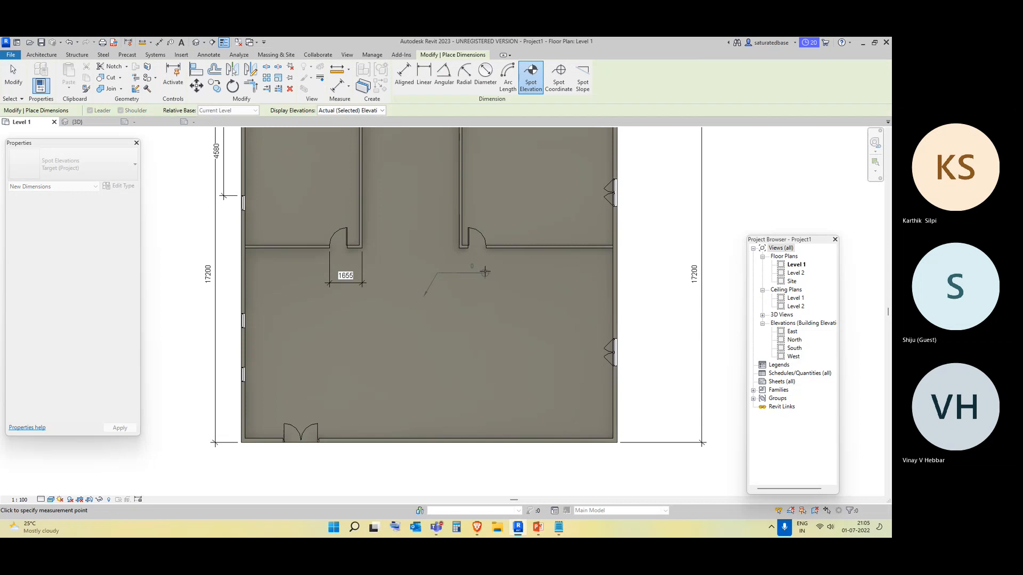
left_click(485, 272)
scroll(488, 296, "up", 2)
key("Escape")
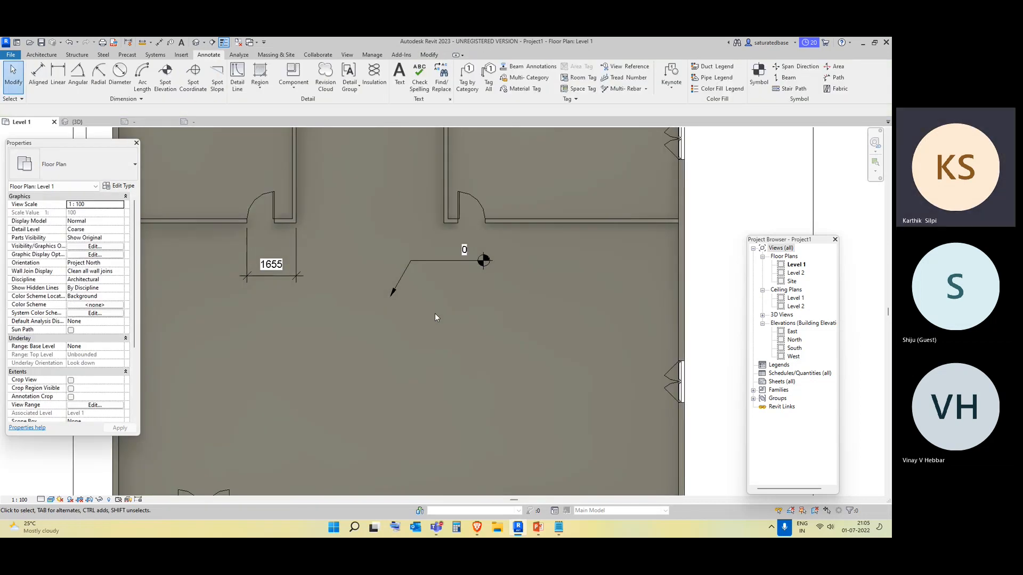
scroll(410, 309, "down", 2)
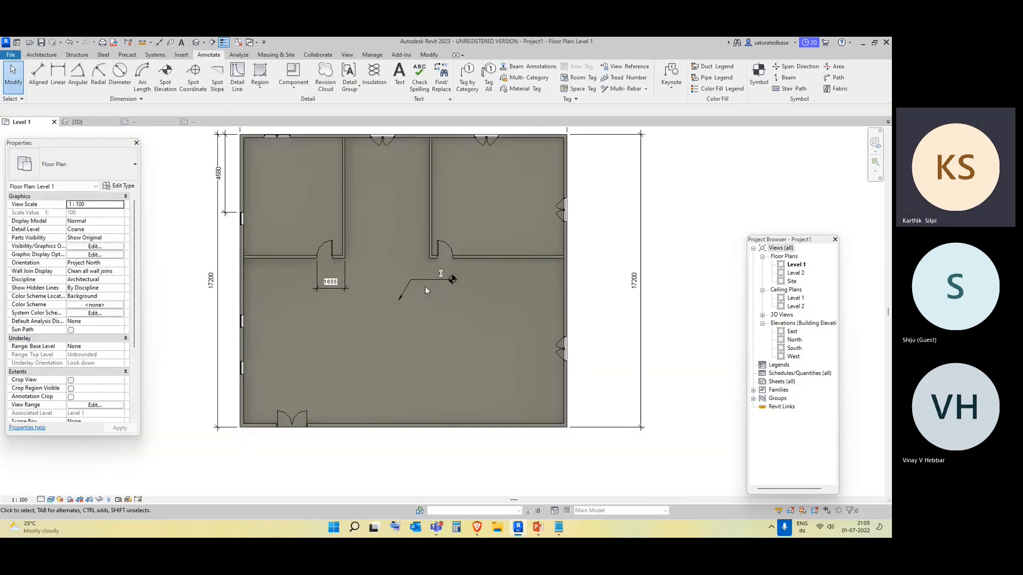
left_click(454, 284)
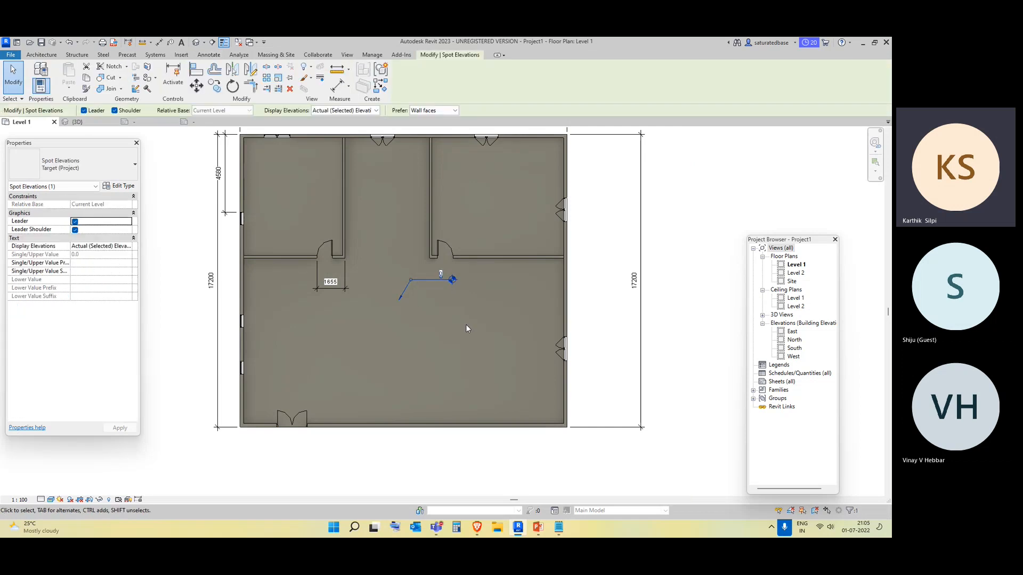
key("Delete")
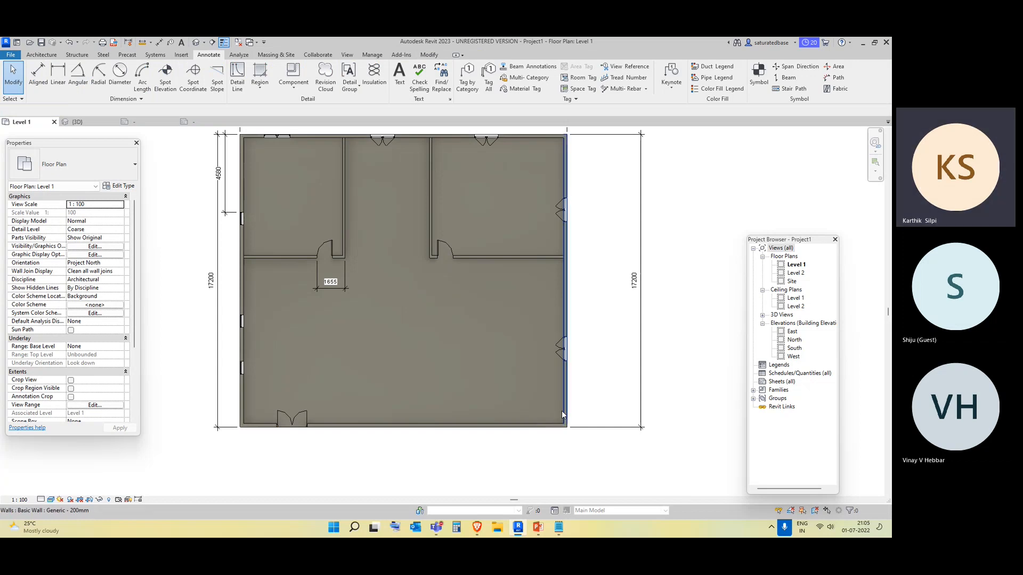
key("Tab")
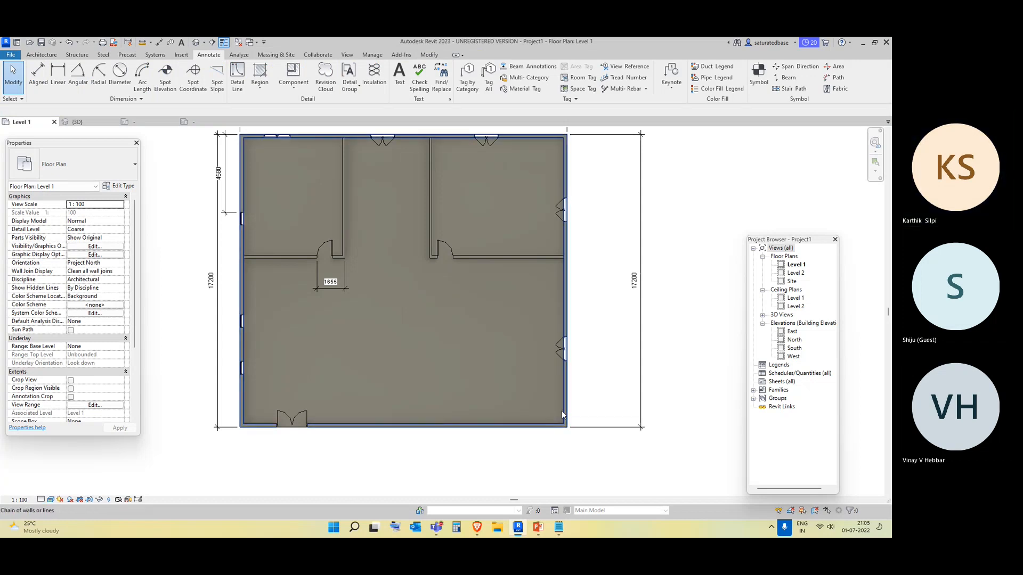
left_click(562, 410)
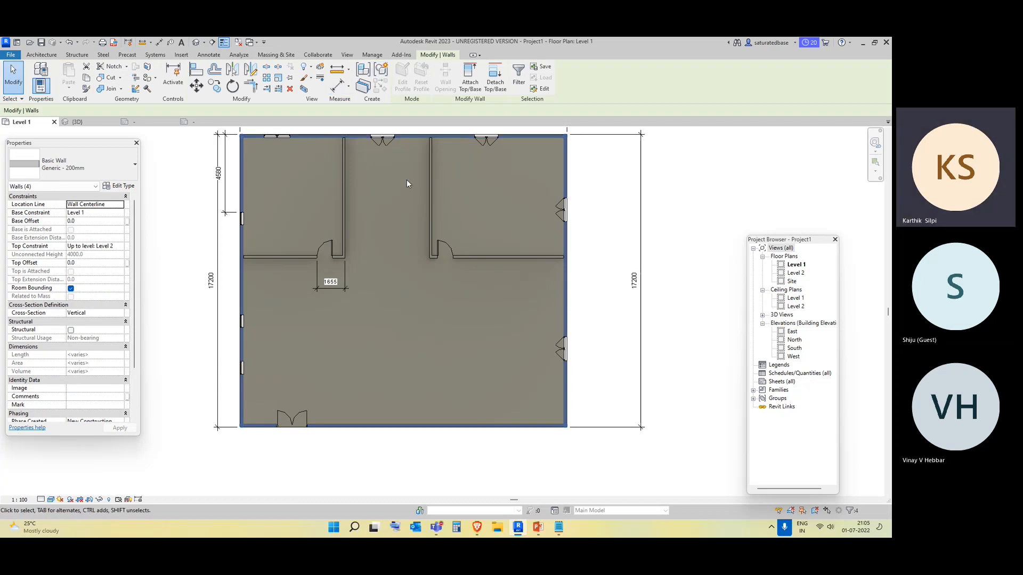
scroll(499, 229, "down", 3)
scroll(523, 353, "up", 2)
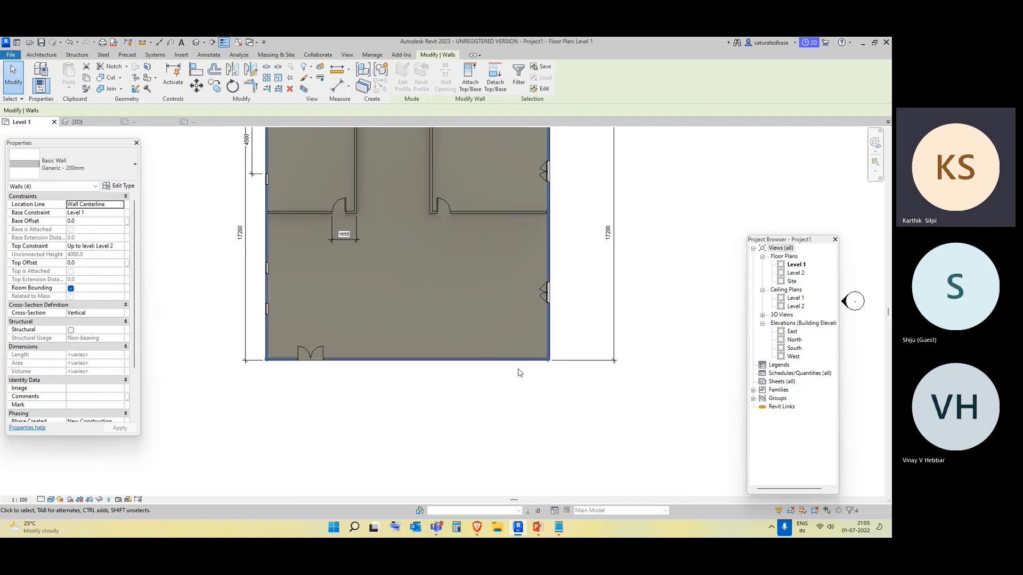
left_click(520, 373)
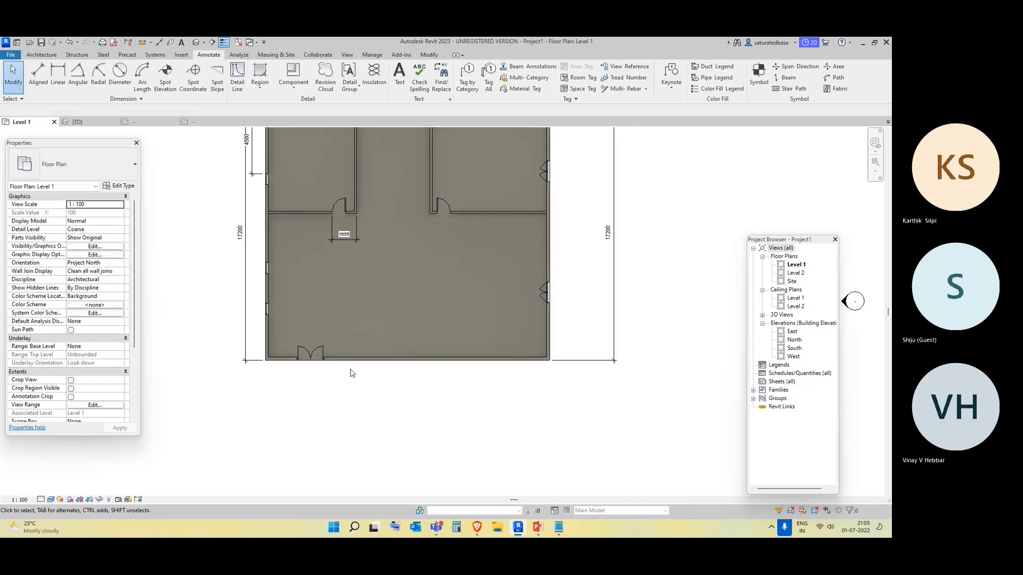
Select the floor and add a vertical split line across its middle, from the top wall to the bottom wall.
left_click(307, 364)
middle_click_drag(400, 267, 401, 332)
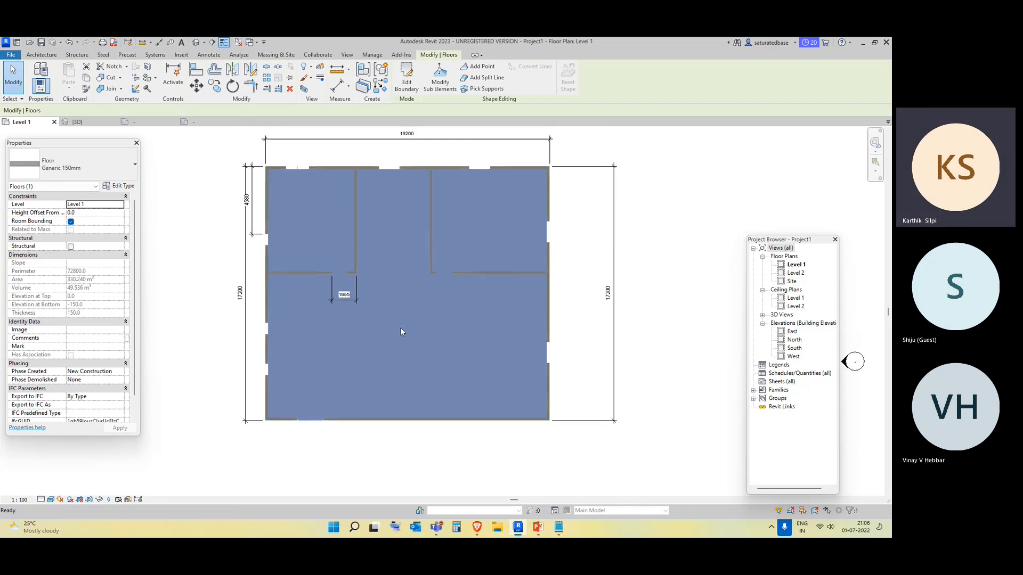
left_click(407, 78)
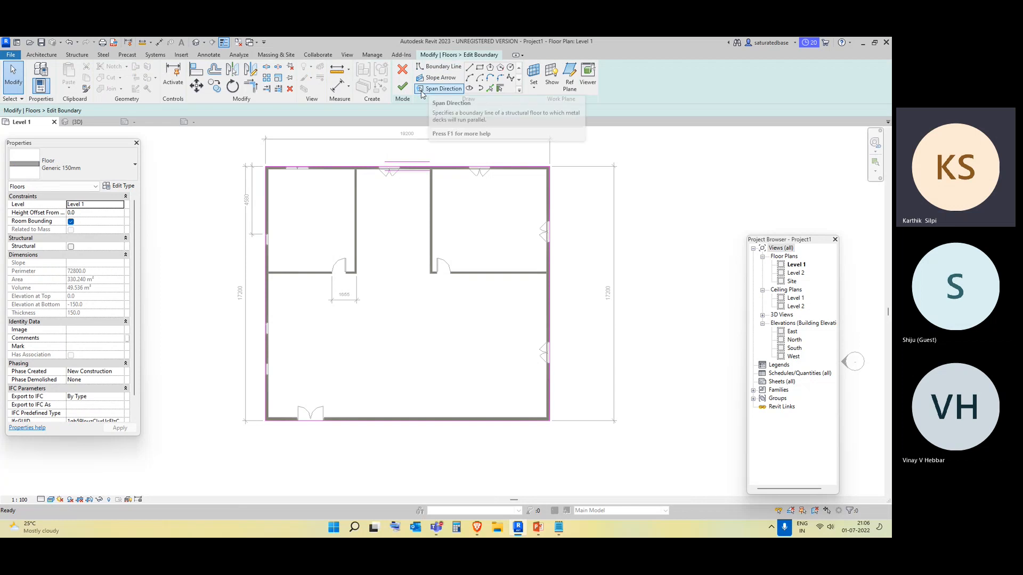
left_click(403, 86)
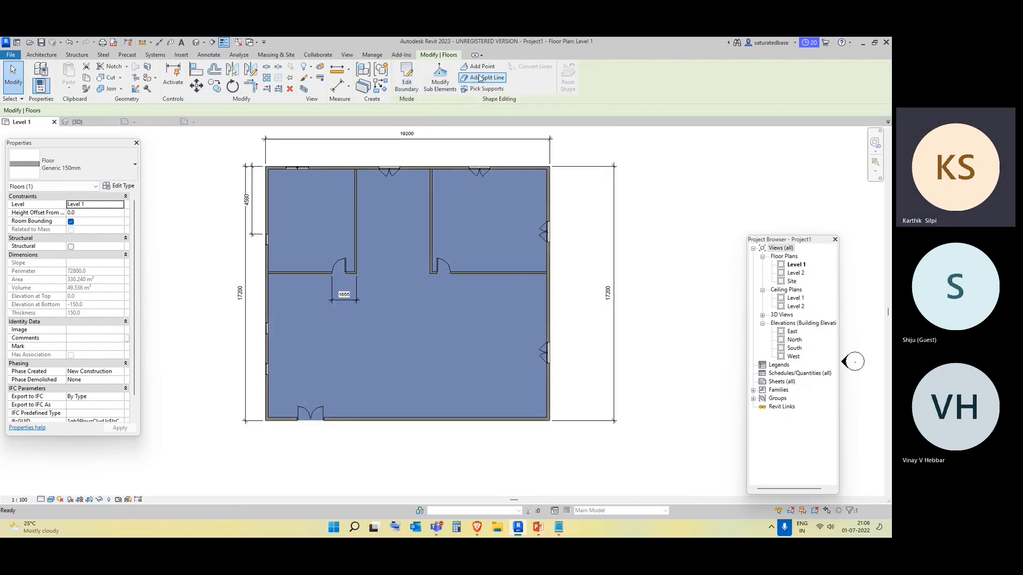
left_click(407, 167)
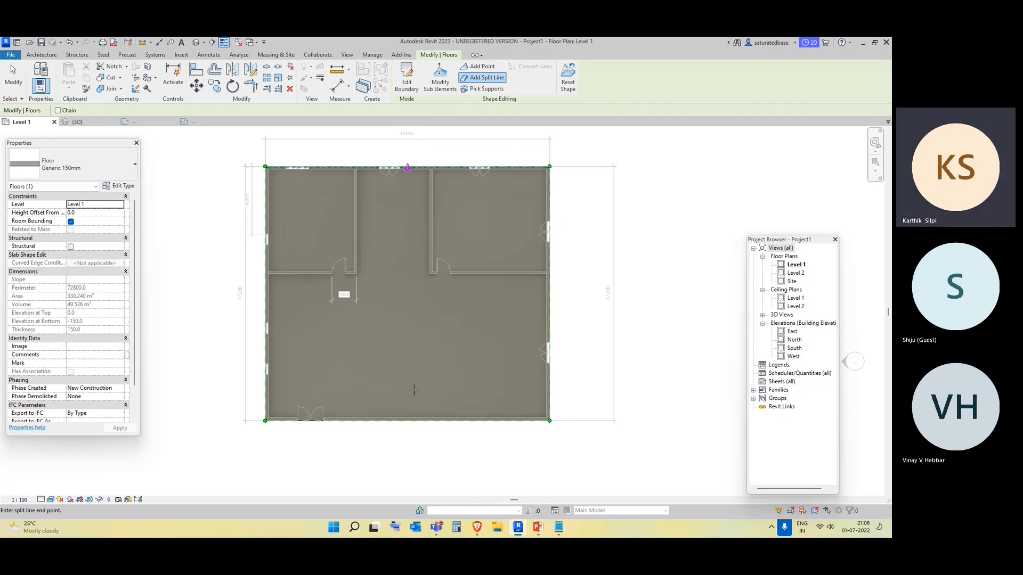
left_click(407, 420)
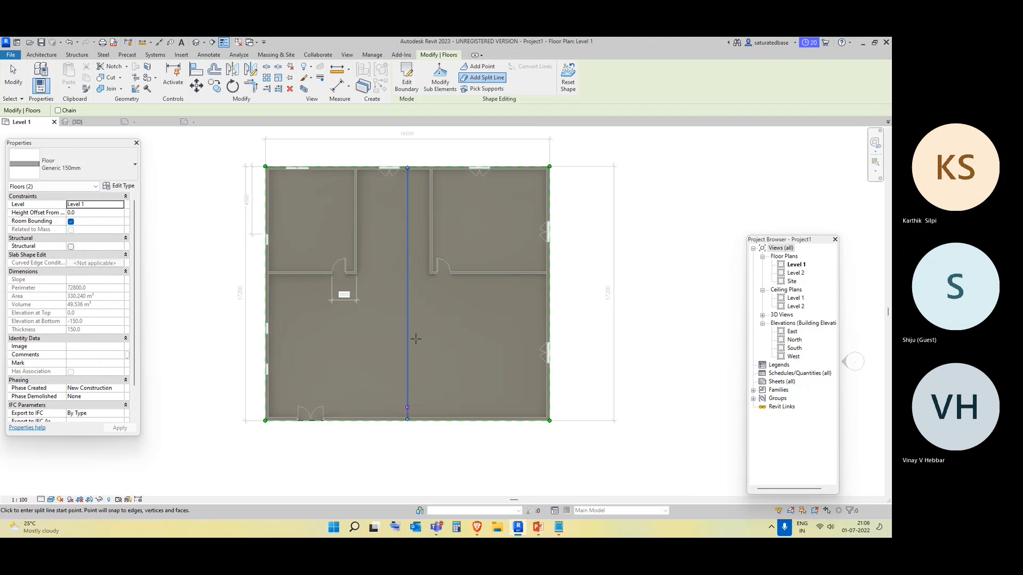
Modify the floor's sub-elements to raise the split line's elevation to 500.
left_click(440, 80)
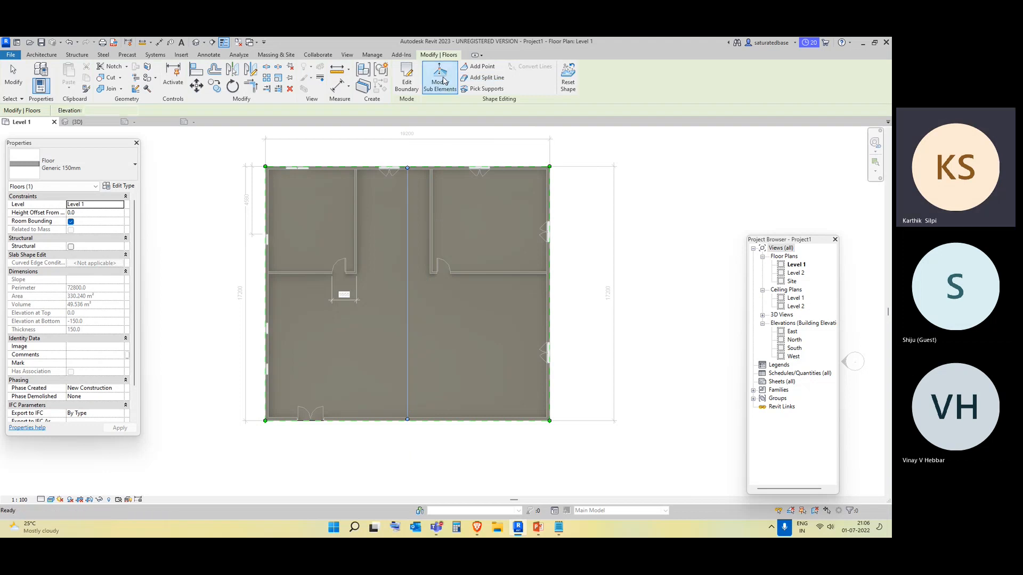
left_click(411, 310)
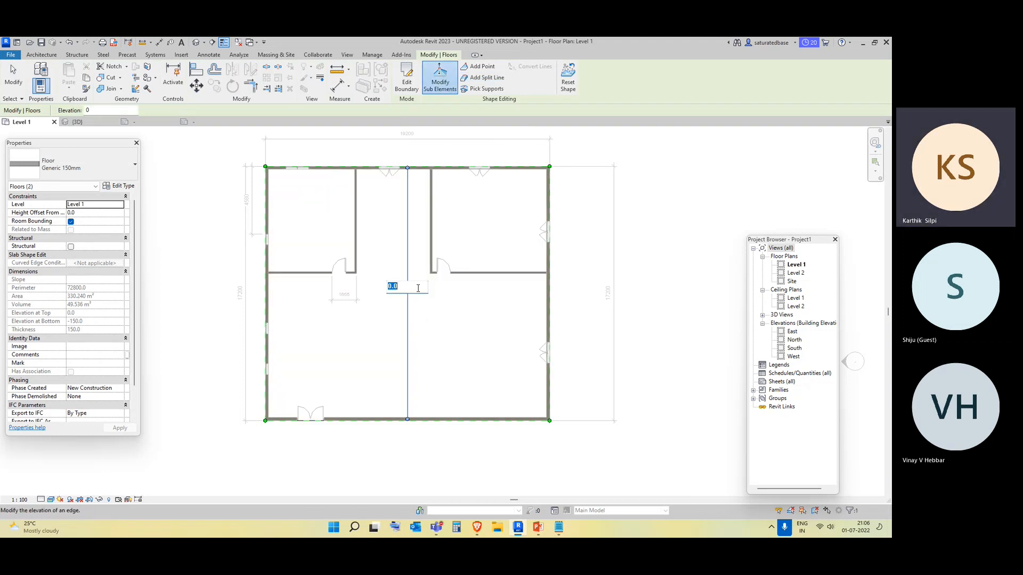
type("5")
left_click(687, 286)
key("Escape")
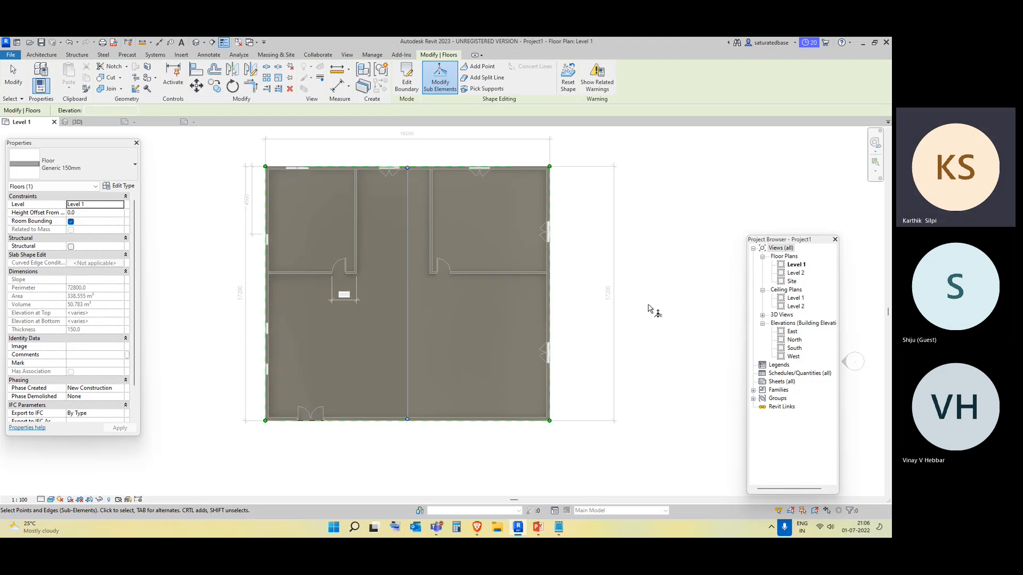
key("Escape")
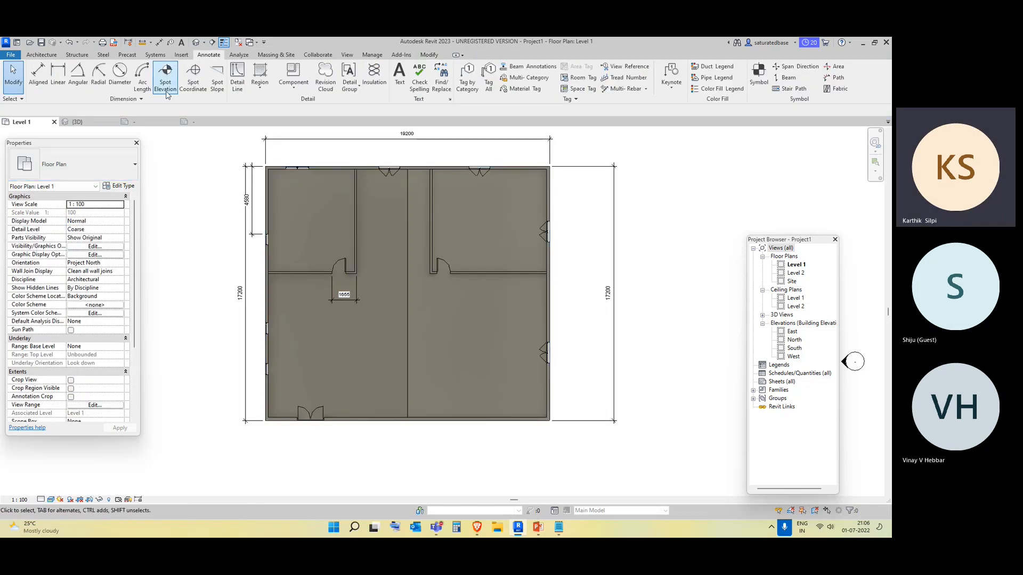
Place a spot elevation with a leader on the floor's split line, with its label below the building.
left_click(165, 86)
middle_click_drag(379, 395, 342, 307)
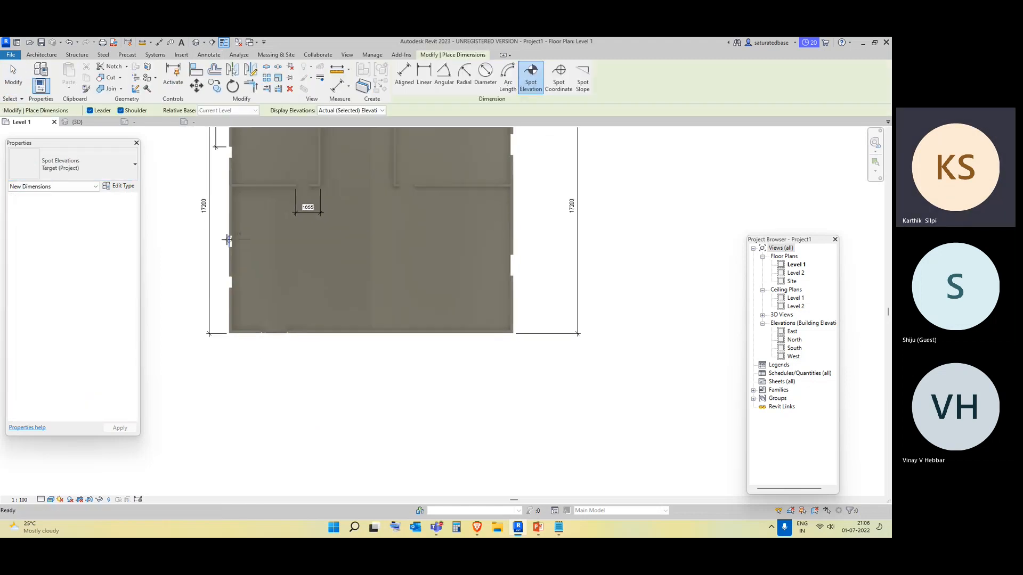
left_click(372, 305)
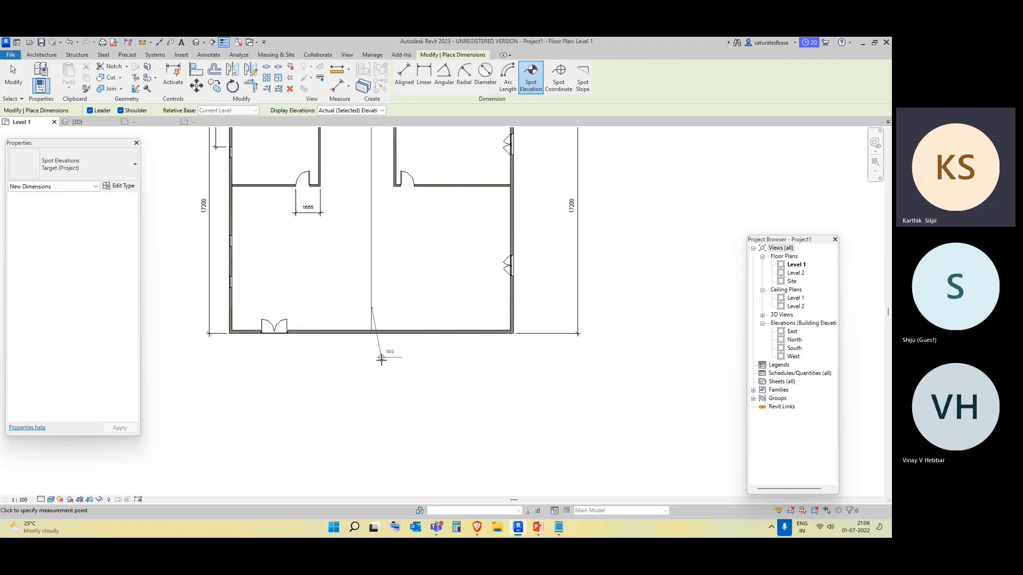
left_click(382, 361)
left_click(417, 360)
scroll(410, 365, "up", 3)
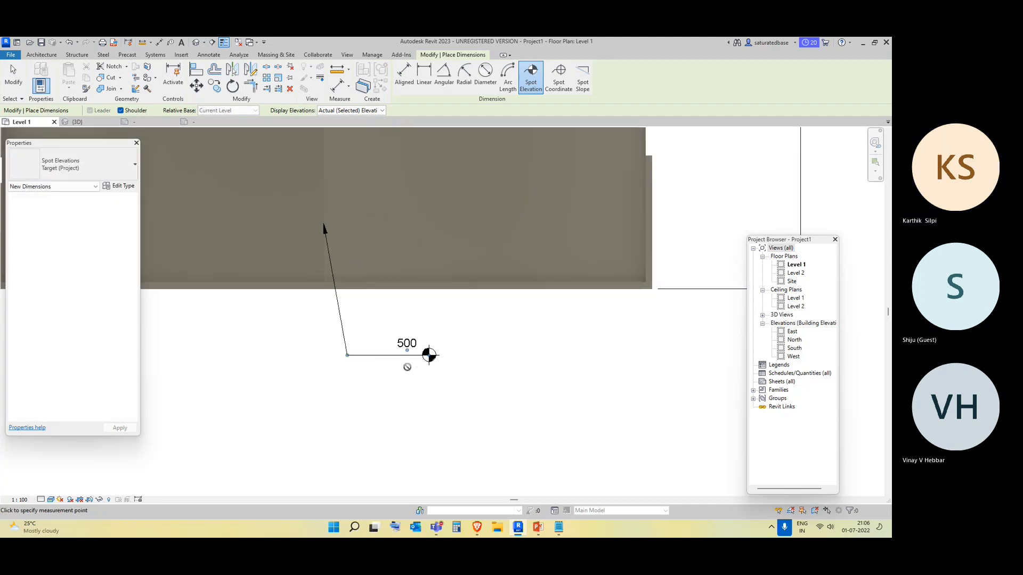
key("Escape")
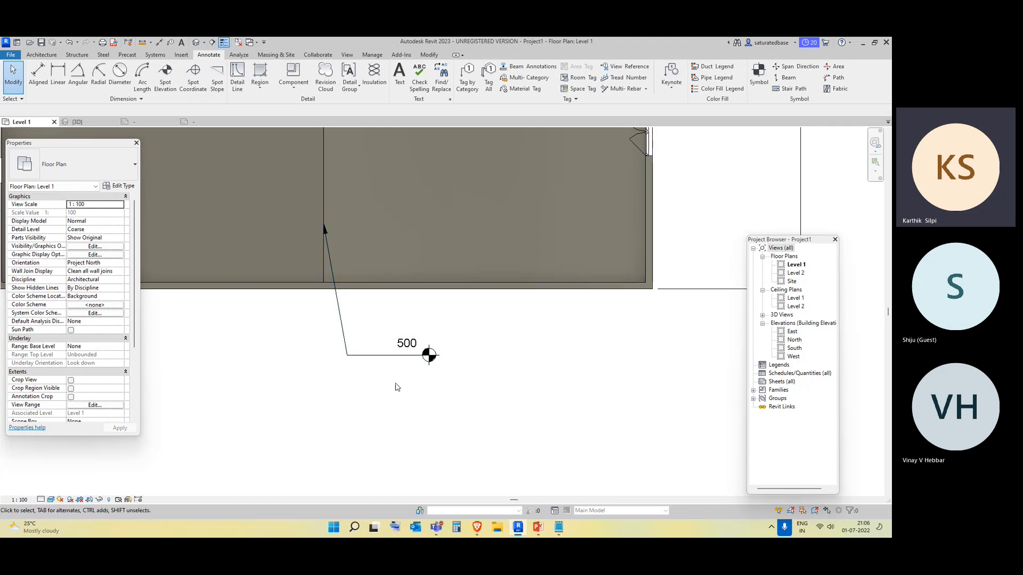
scroll(395, 387, "down", 3)
middle_click_drag(360, 220, 383, 356)
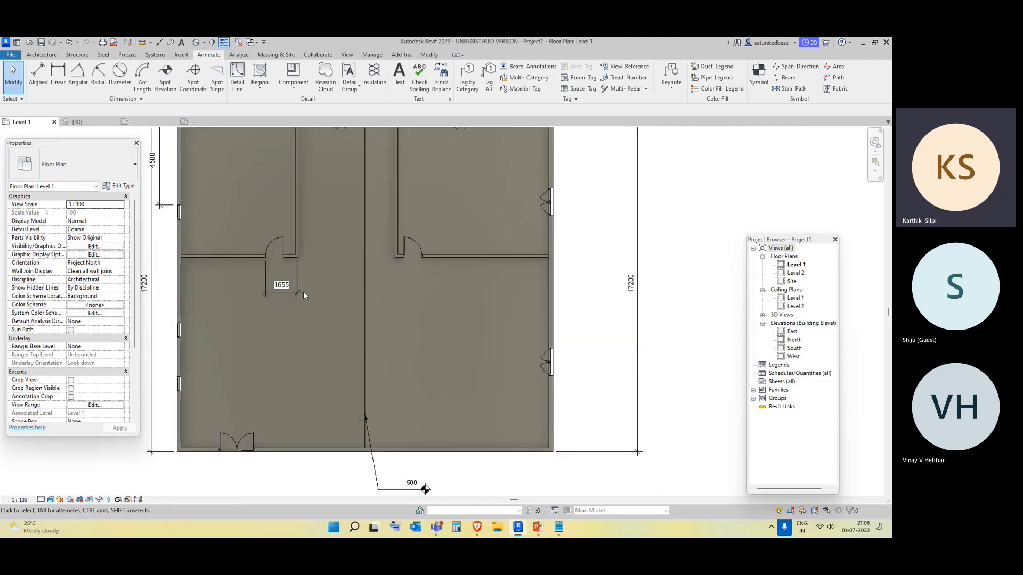
scroll(302, 292, "down", 1)
middle_click_drag(266, 355, 274, 293)
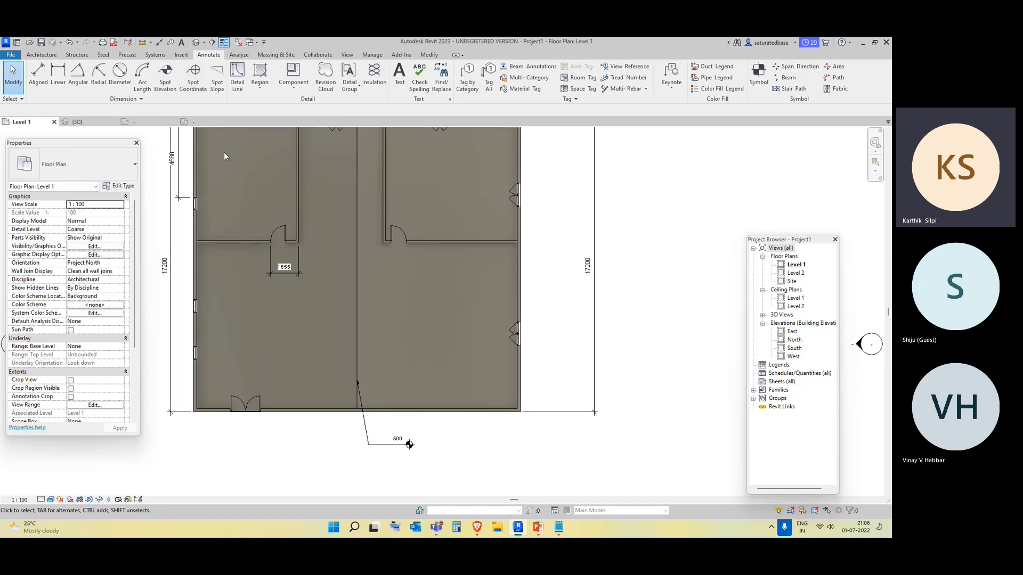
middle_click_drag(232, 214, 238, 203)
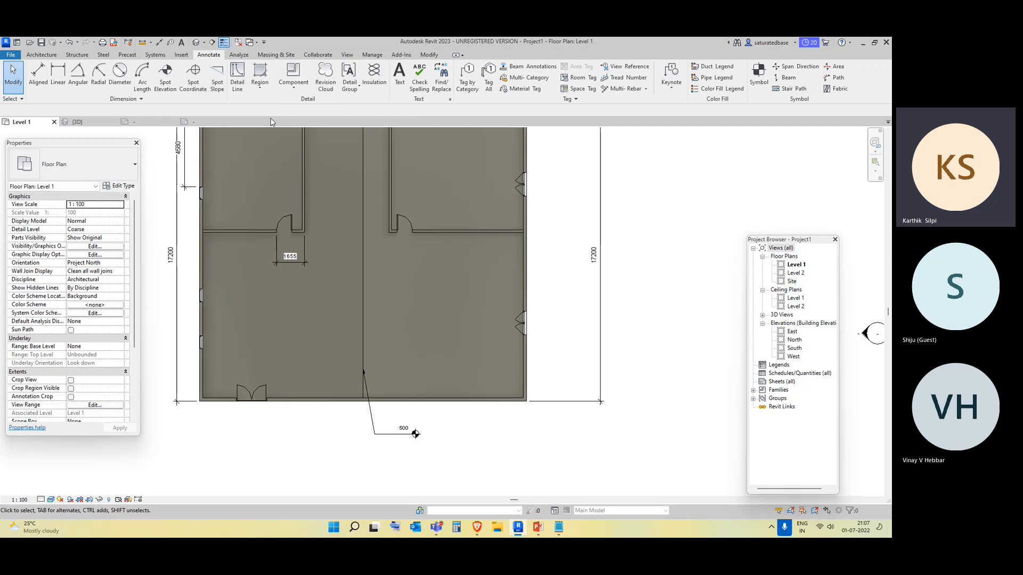
scroll(520, 411, "up", 3)
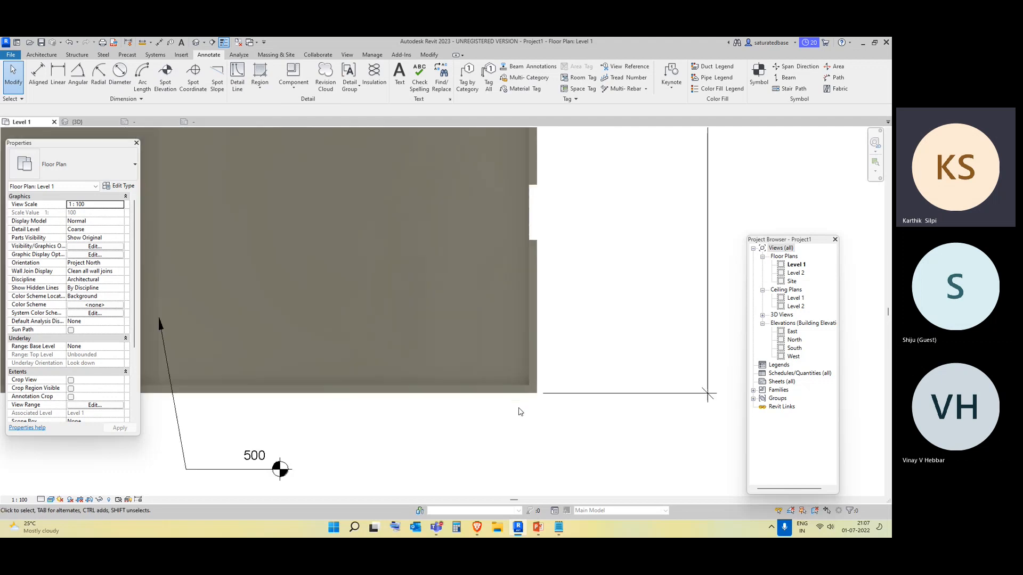
scroll(521, 405, "up", 5)
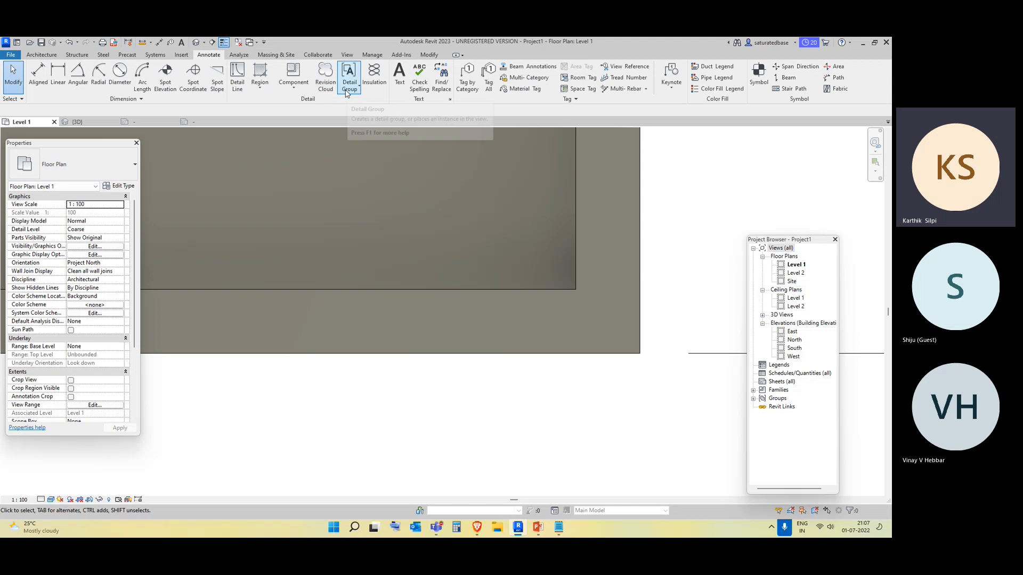
Draw a rectangular revision cloud at the building's lower-right corner, finish it, then delete it.
left_click(260, 90)
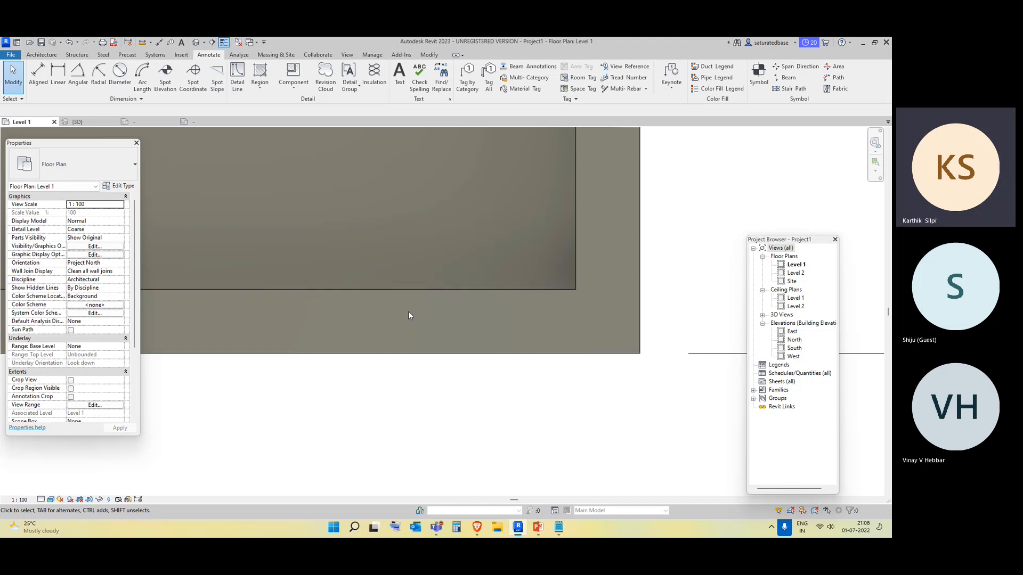
scroll(411, 315, "down", 2)
middle_click_drag(267, 235, 319, 302)
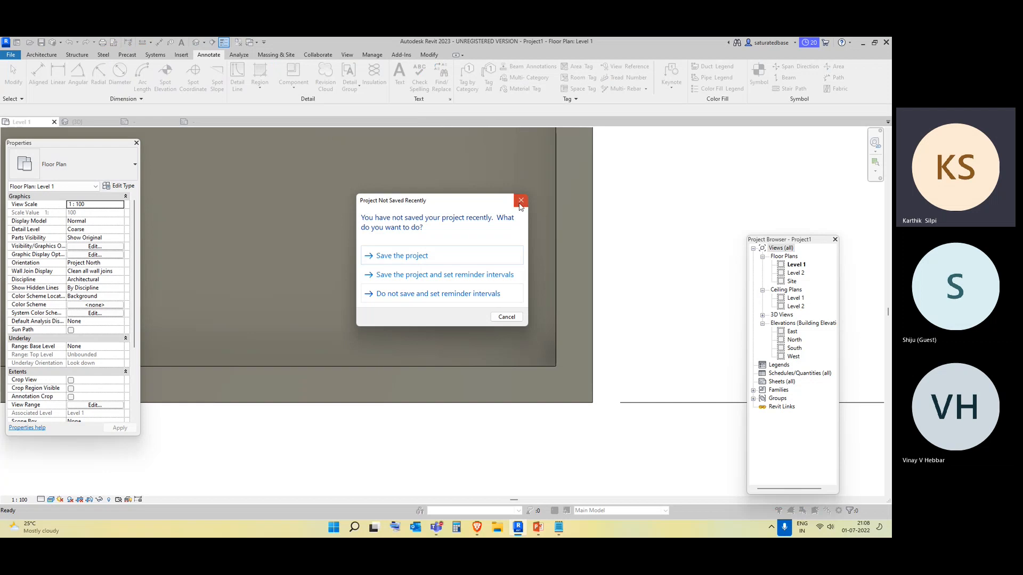
left_click(520, 203)
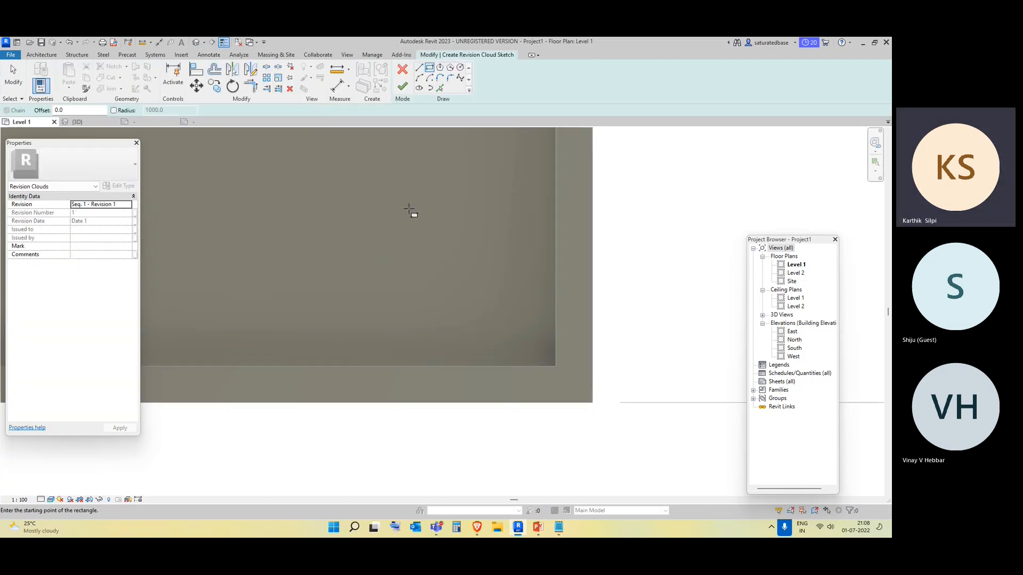
left_click(472, 219)
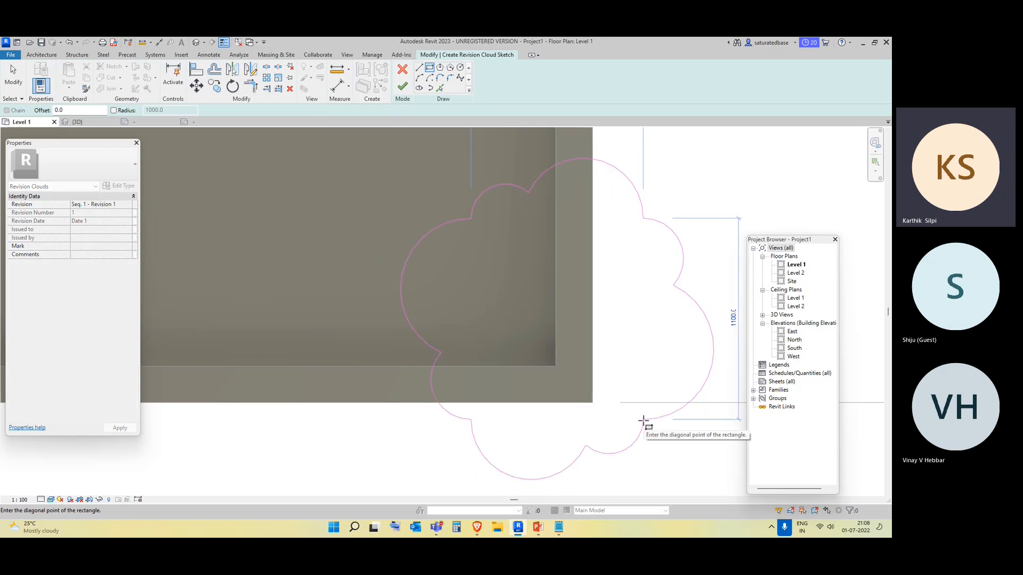
left_click(643, 420)
scroll(646, 422, "down", 2)
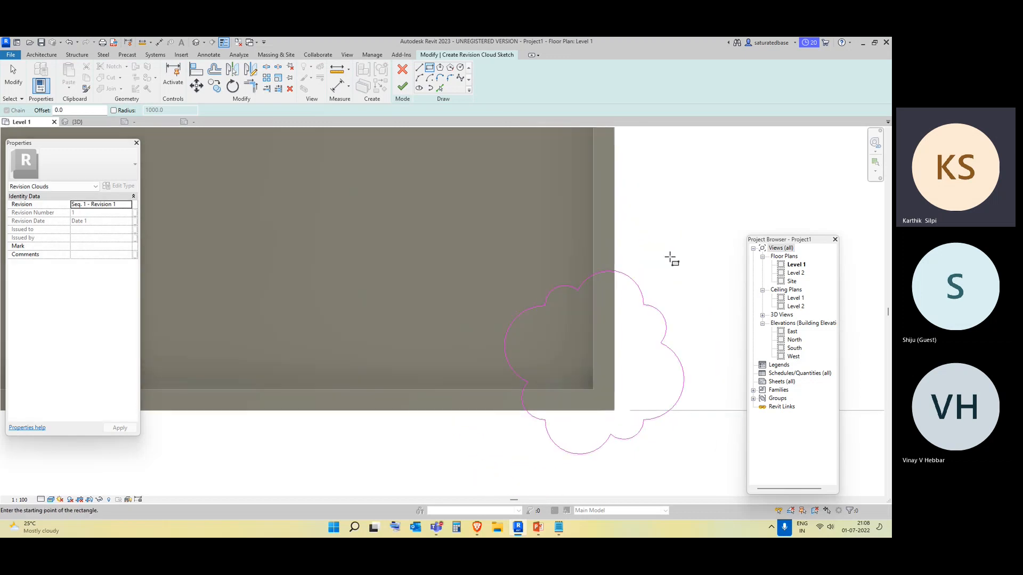
left_click(403, 87)
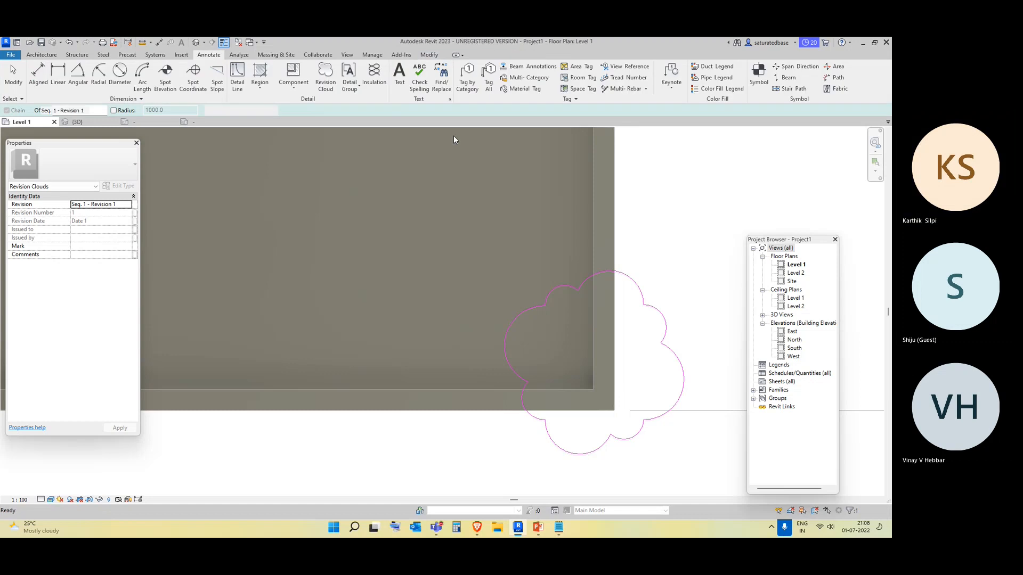
scroll(668, 345, "down", 2)
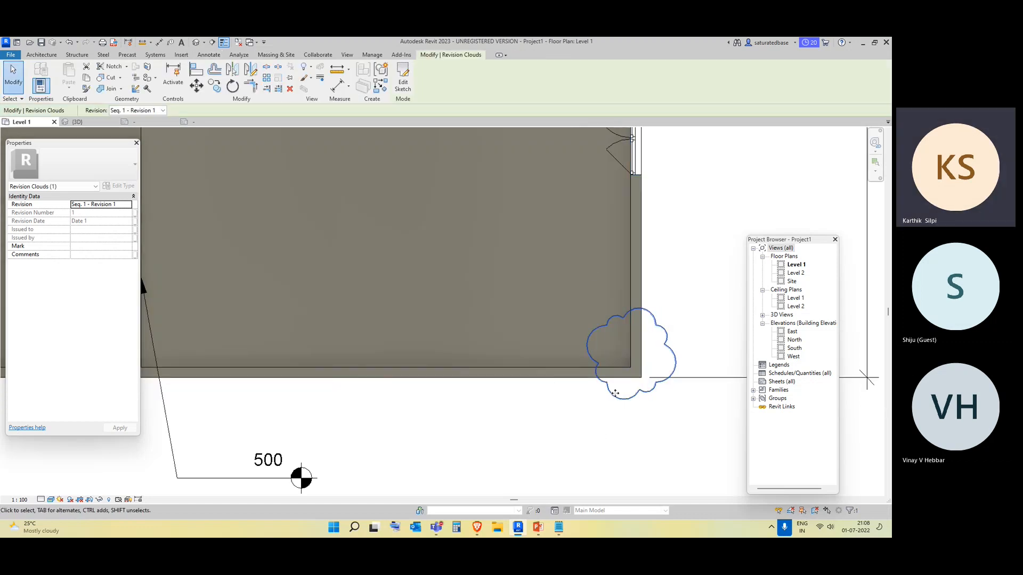
key("Escape")
left_click(665, 347)
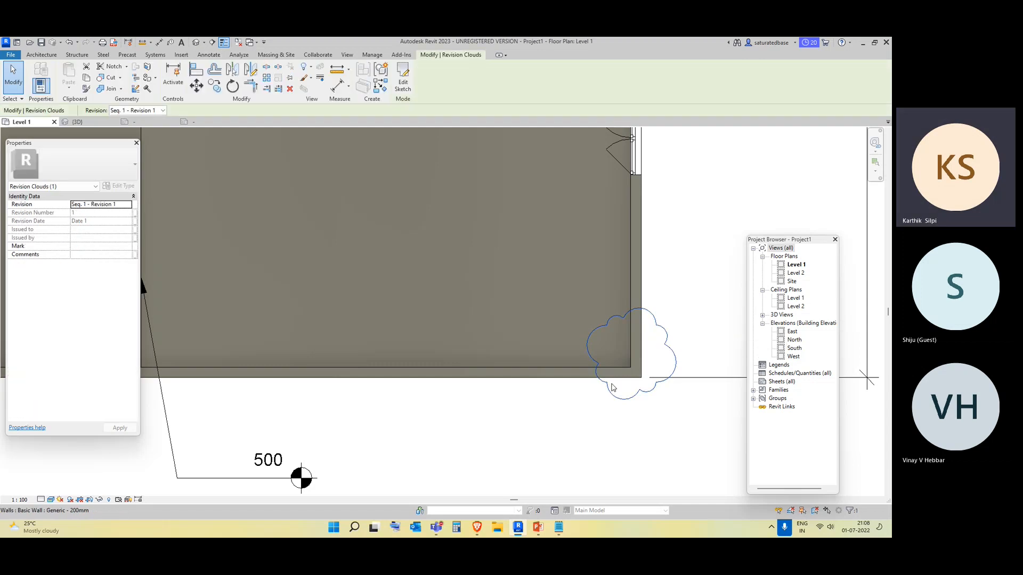
middle_click_drag(665, 430, 583, 394)
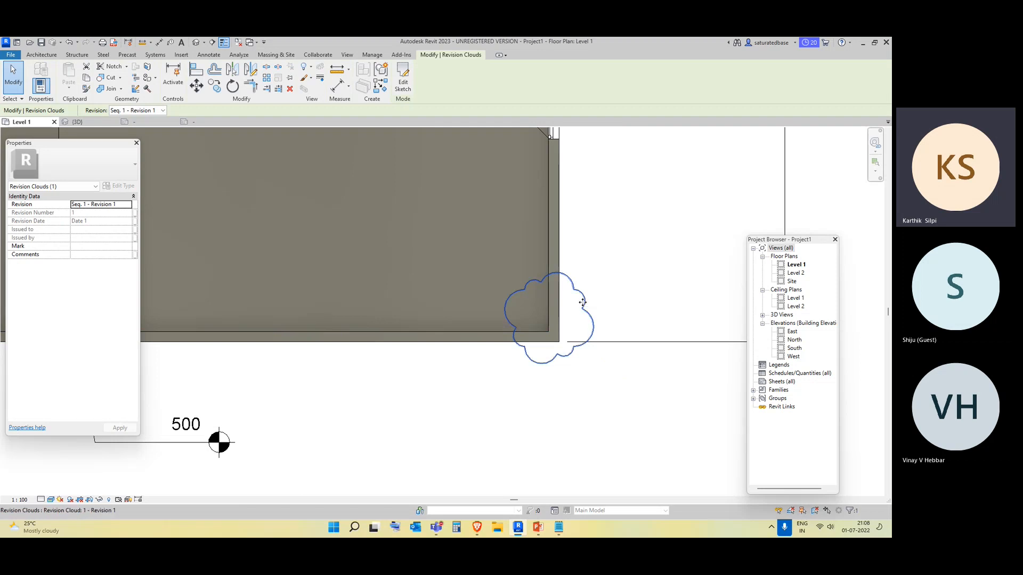
key("Delete")
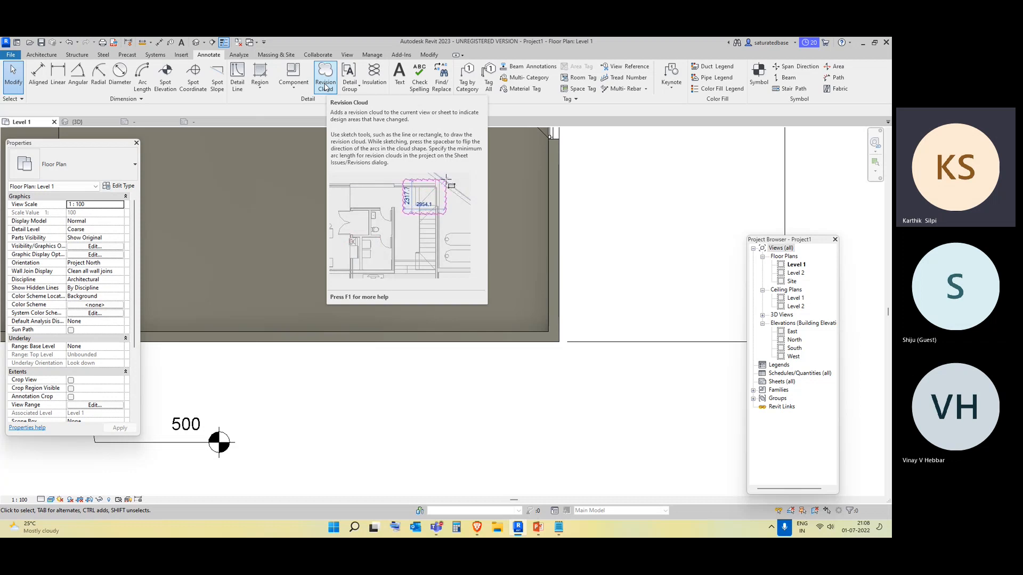
scroll(335, 313, "down", 3)
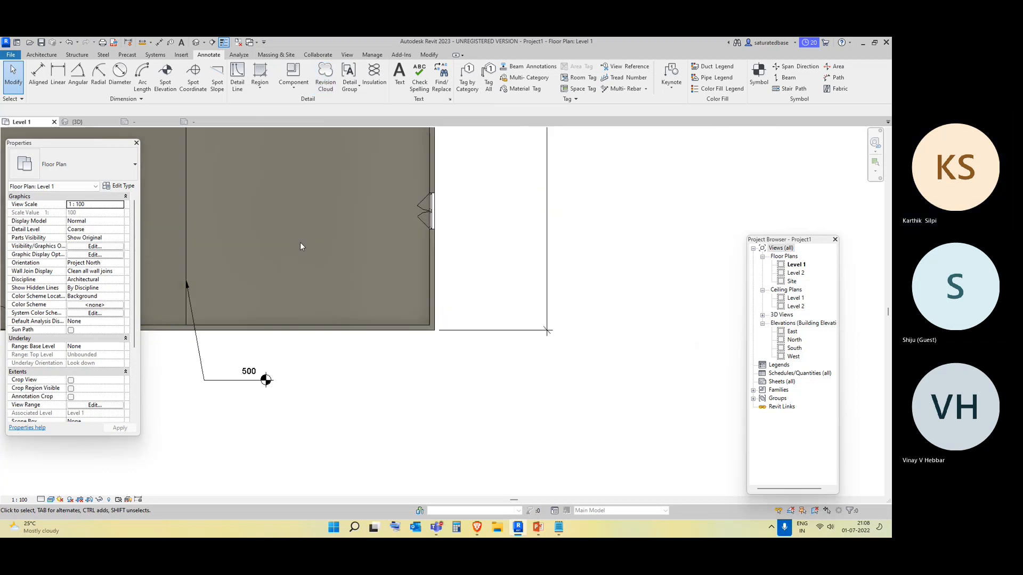
scroll(414, 314, "down", 2)
middle_click_drag(413, 315, 416, 340)
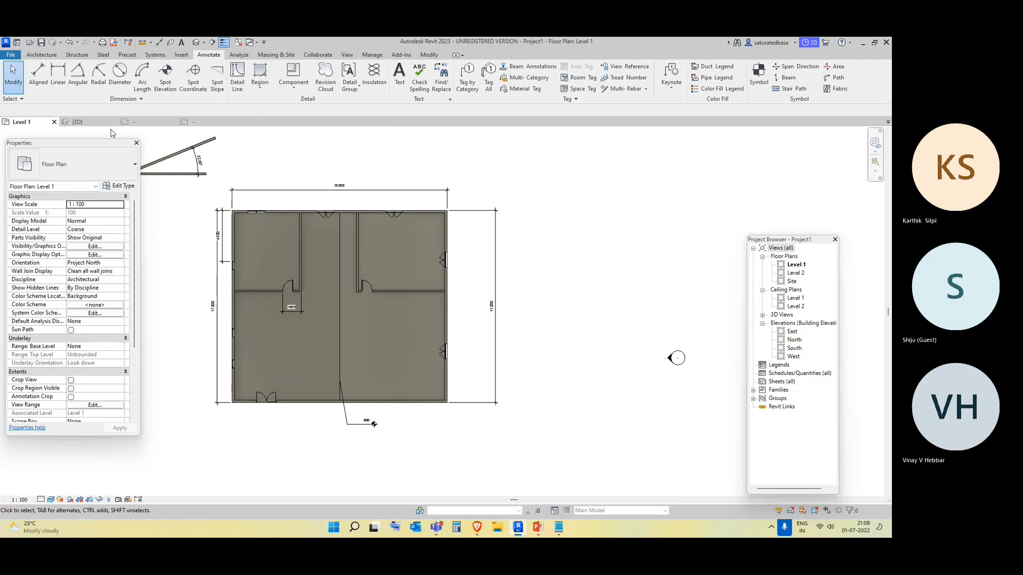
Close the window tag and door tag family tabs without saving their changes.
left_click(113, 122)
left_click(113, 123)
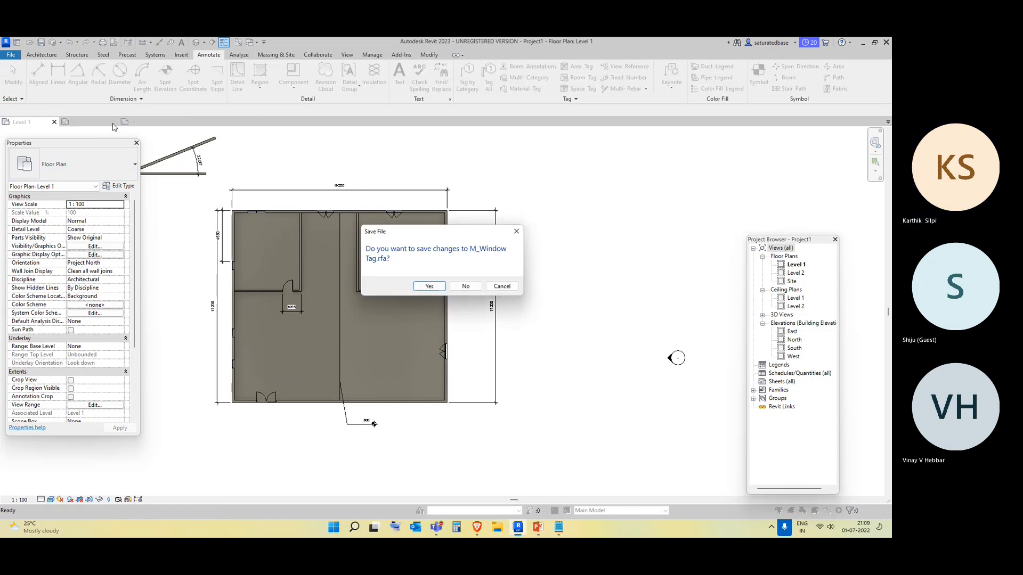
left_click(466, 286)
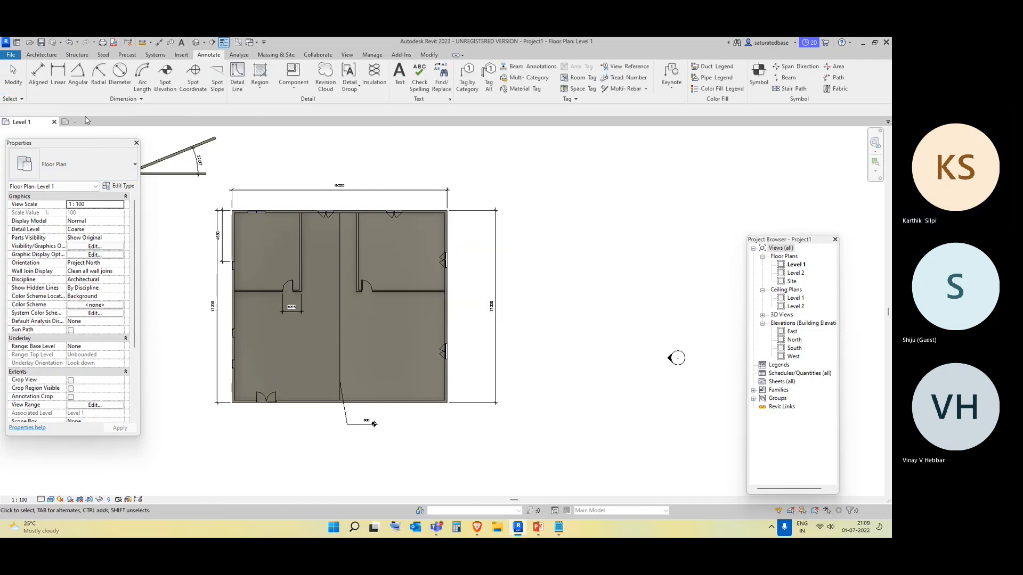
left_click(114, 122)
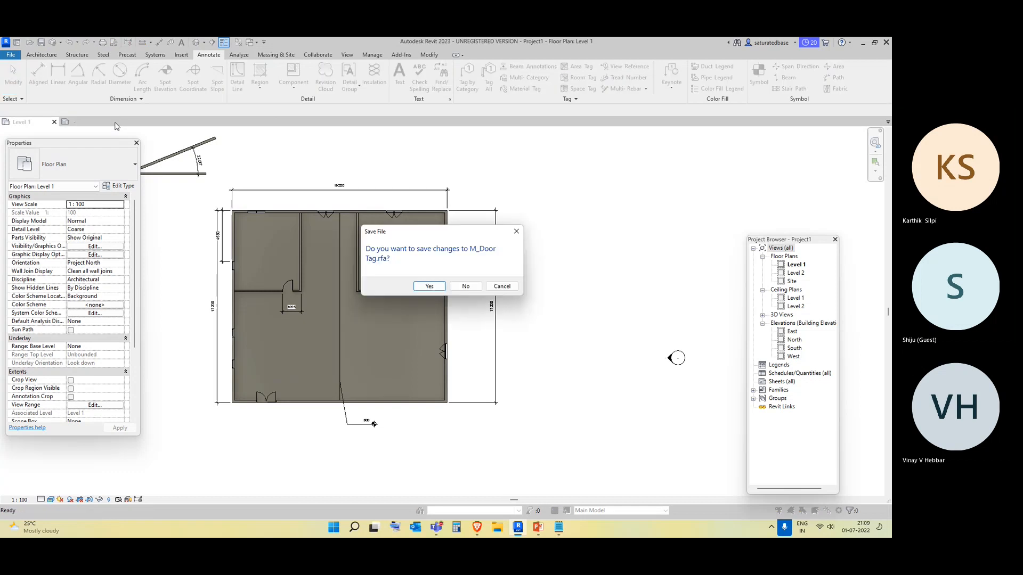
left_click(466, 286)
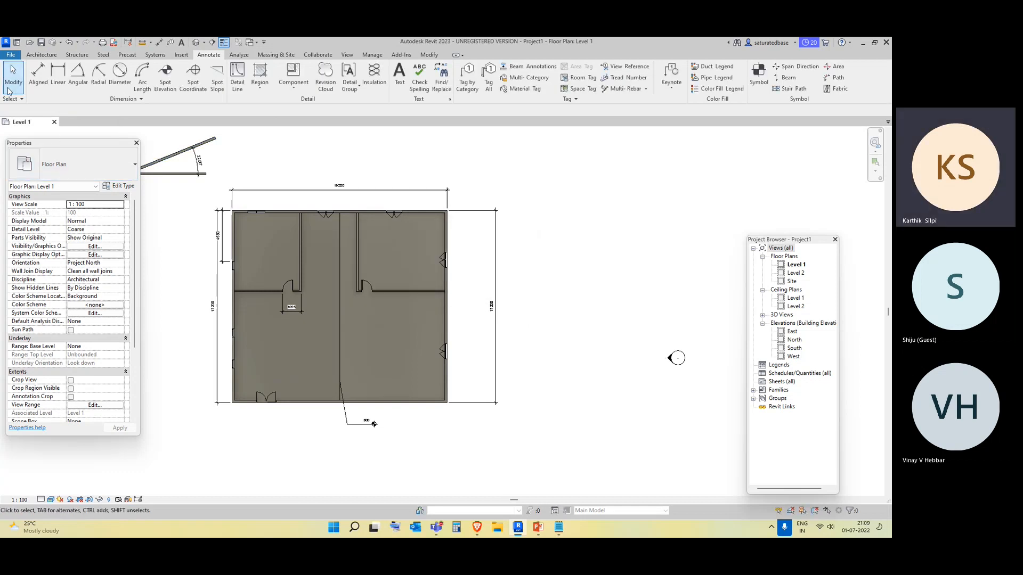
Open the Arch Link Model sample project from the Samples folder.
left_click(10, 66)
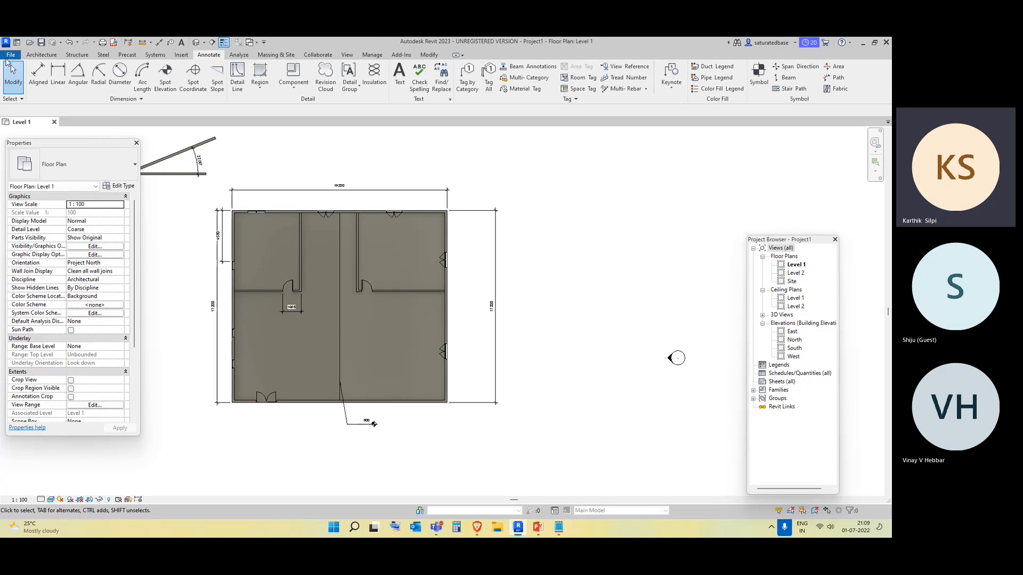
left_click(11, 55)
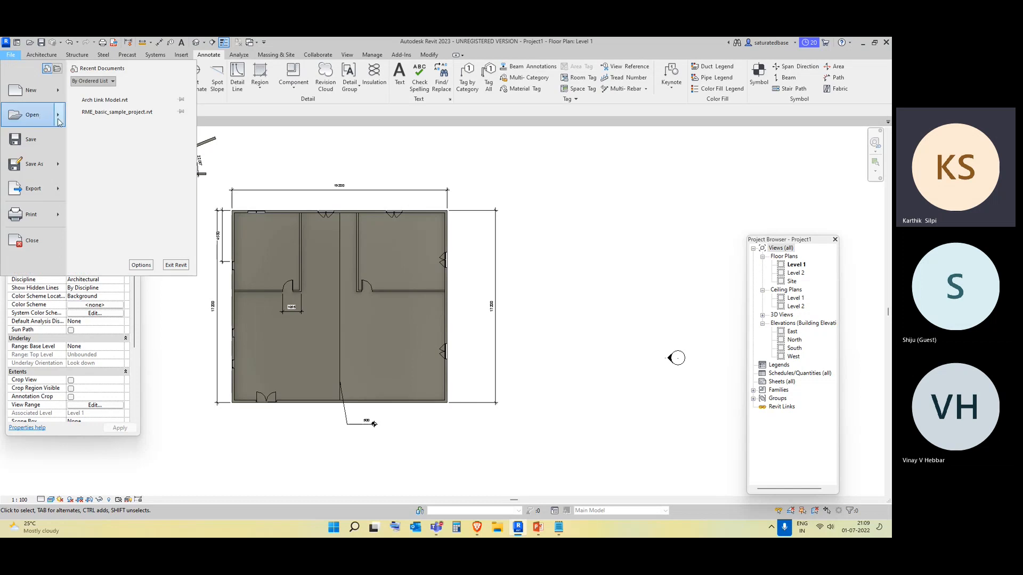
mouse_move(57, 122)
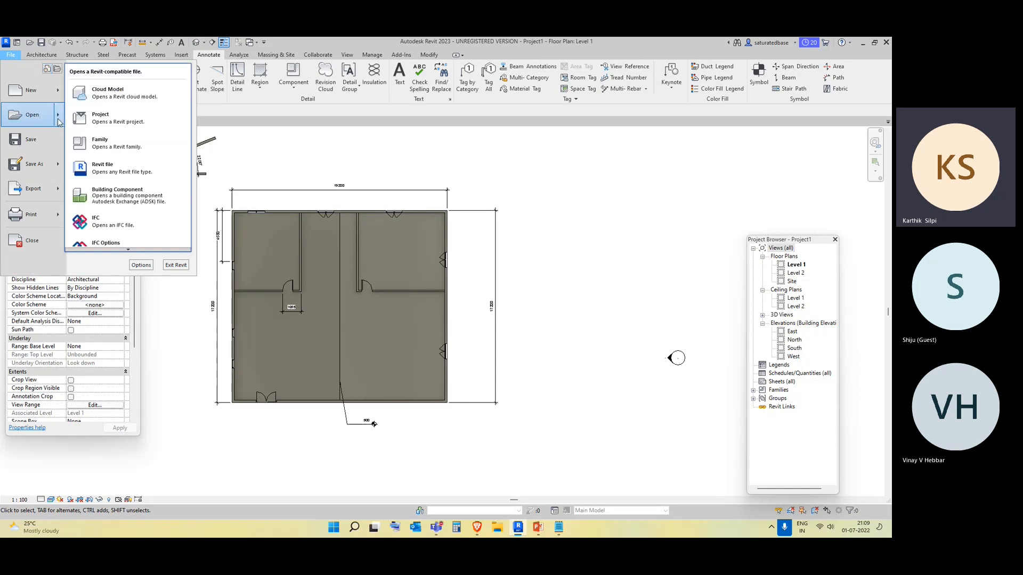
left_click(131, 240)
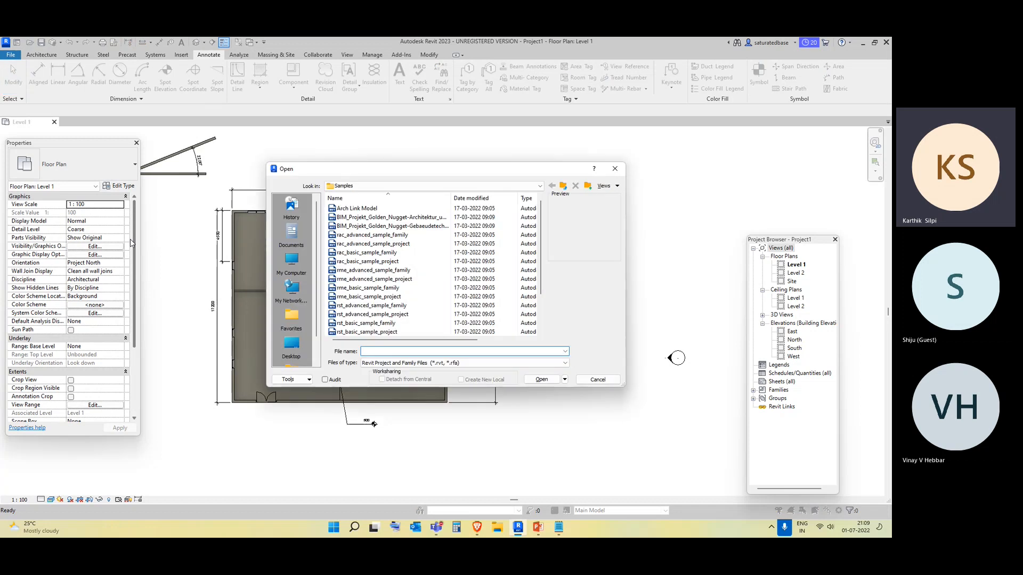
left_click(394, 208)
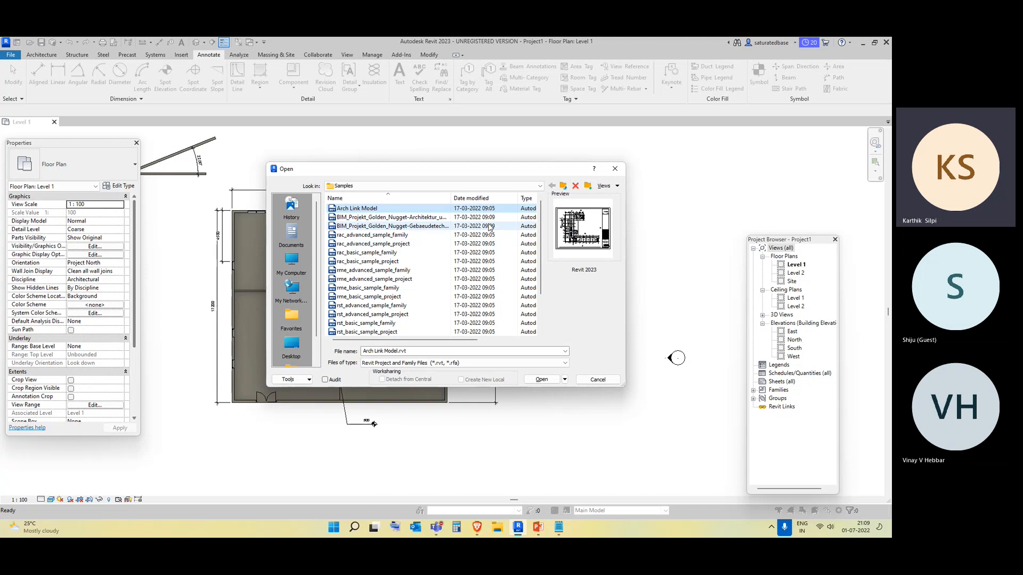
left_click(539, 380)
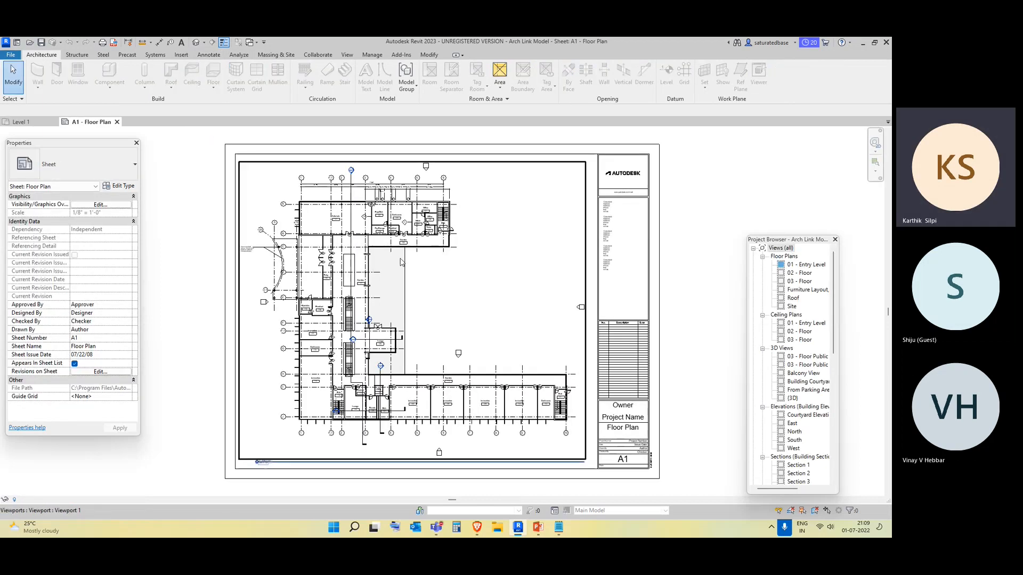
Open the 01 - Entry Level floor plan and inspect the Stair room tag near the lounge.
left_click(811, 266)
double_click(811, 266)
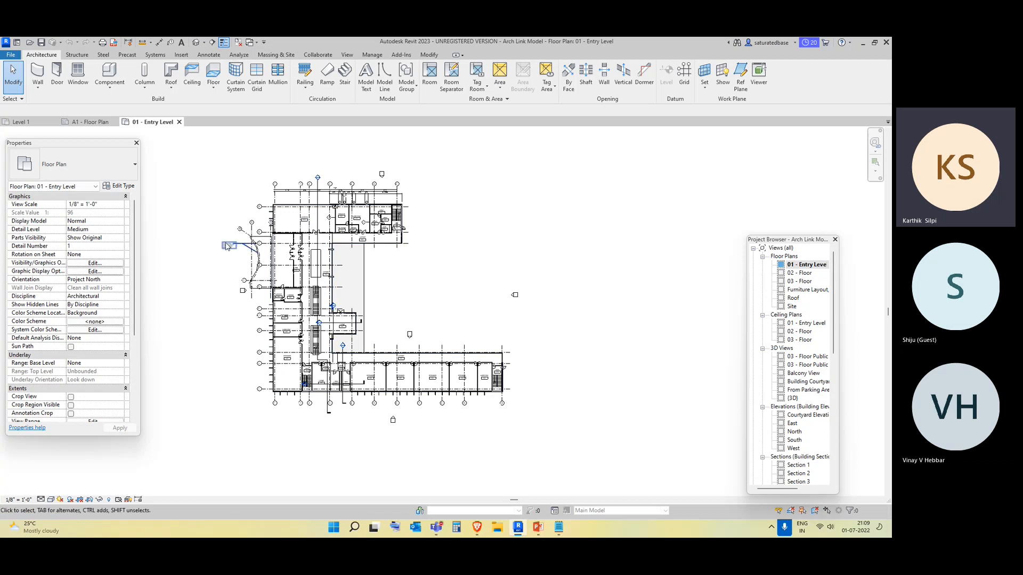
scroll(287, 383, "up", 7)
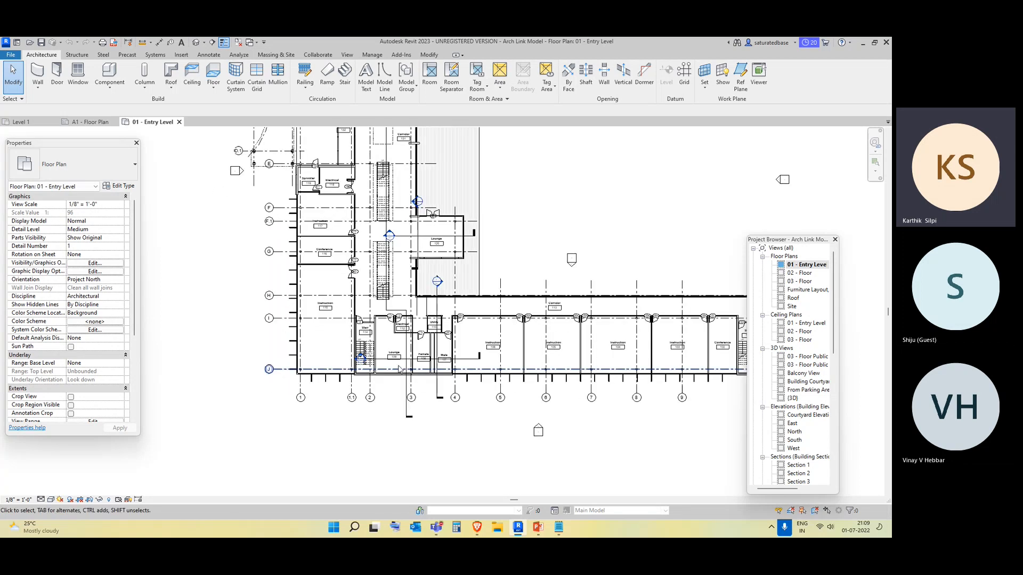
scroll(304, 260, "up", 1)
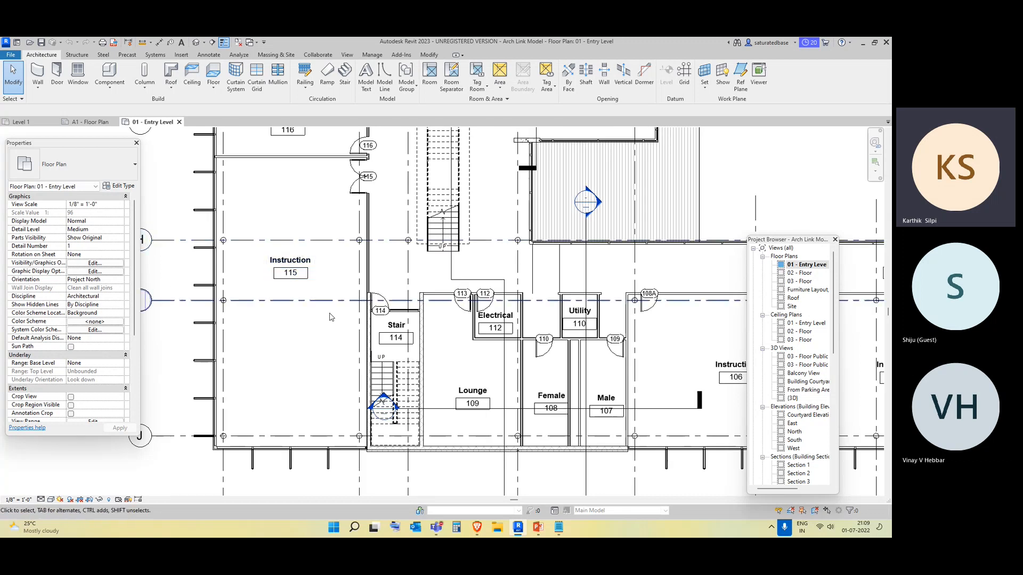
scroll(370, 342, "up", 3)
left_click(420, 350)
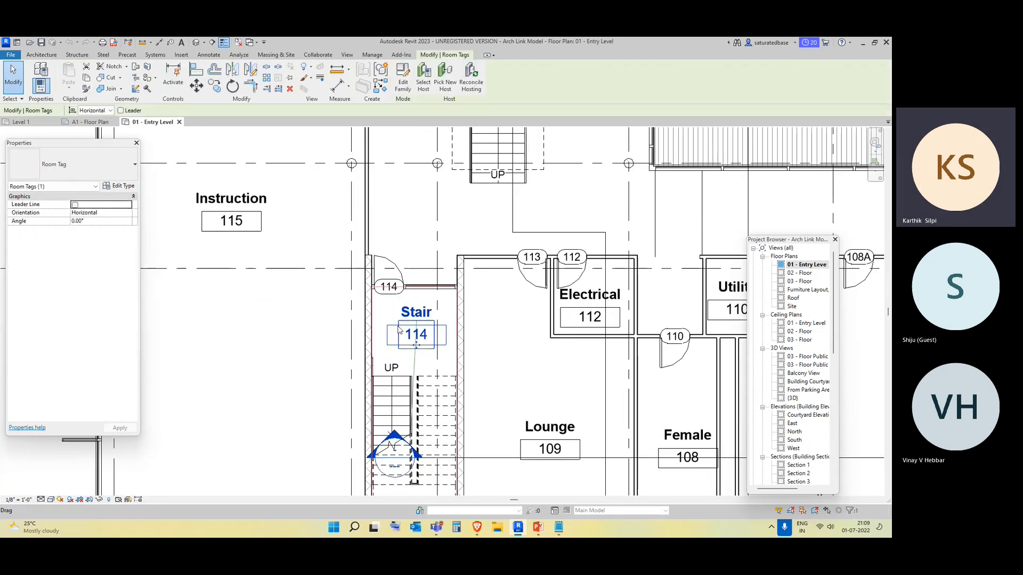
scroll(451, 336, "down", 2)
middle_click_drag(527, 358, 380, 294)
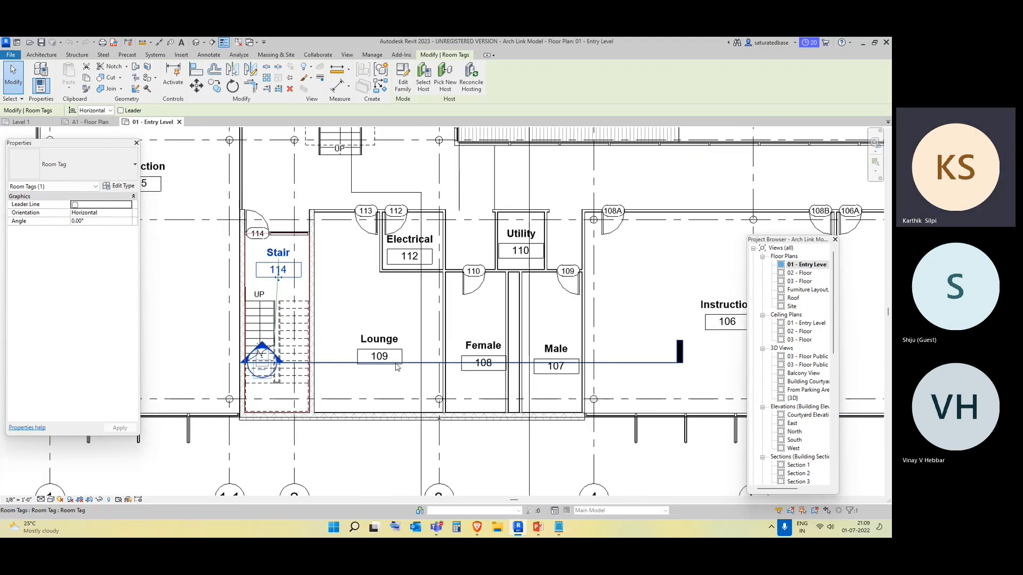
key("Escape")
Browse the plan's restrooms, instruction rooms, corridor and entry to examine the doors and room tags.
scroll(396, 350, "down", 4)
scroll(482, 322, "up", 7)
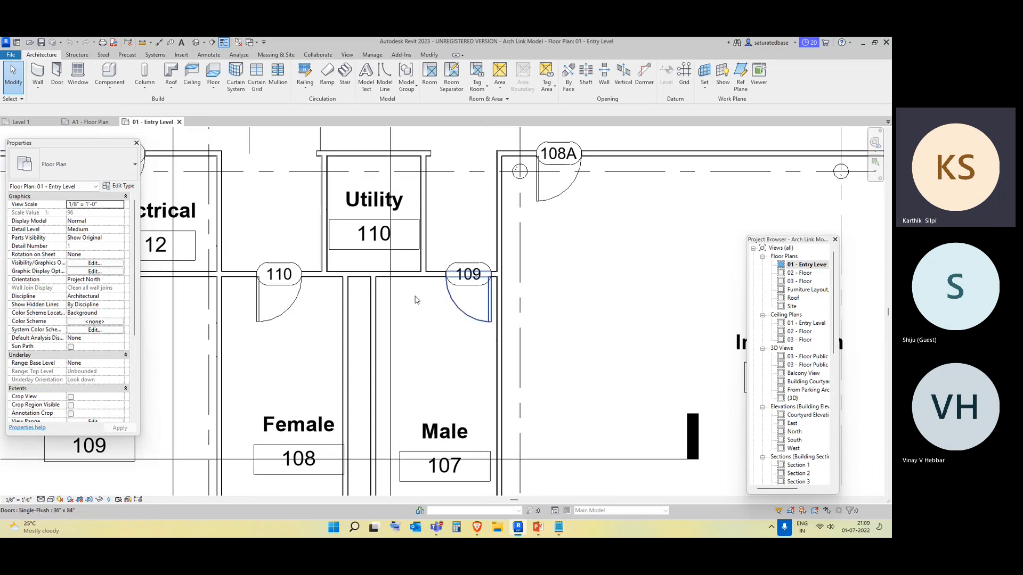
scroll(416, 300, "down", 4)
middle_click_drag(498, 247, 362, 238)
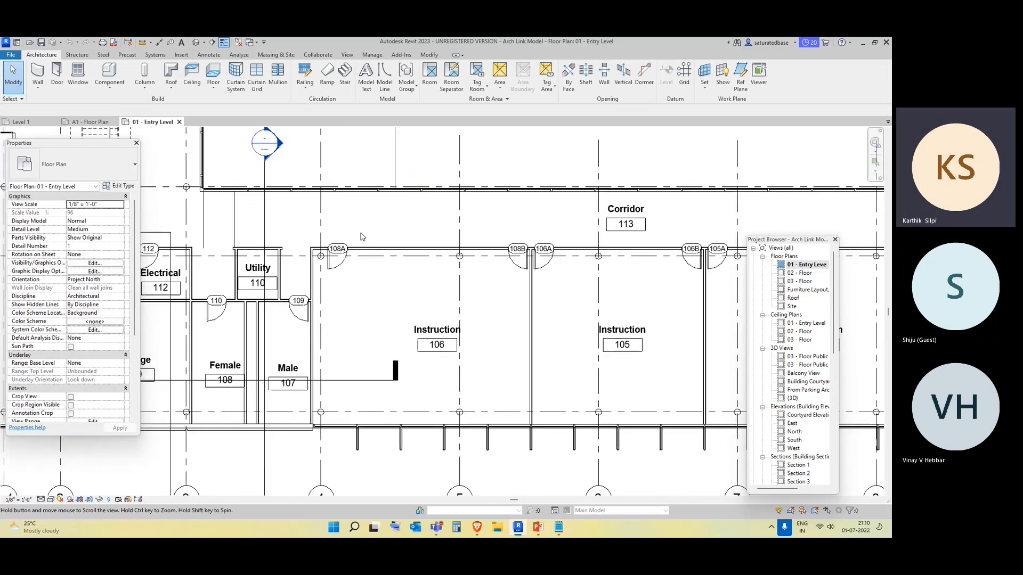
scroll(331, 249, "up", 4)
scroll(378, 371, "down", 1)
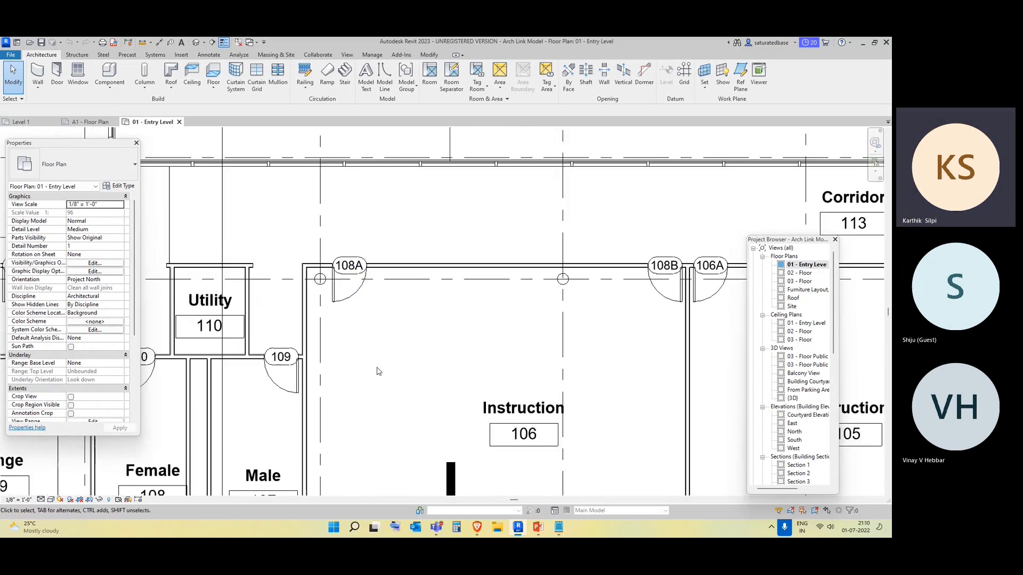
scroll(378, 372, "down", 3)
middle_click_drag(590, 327, 488, 355)
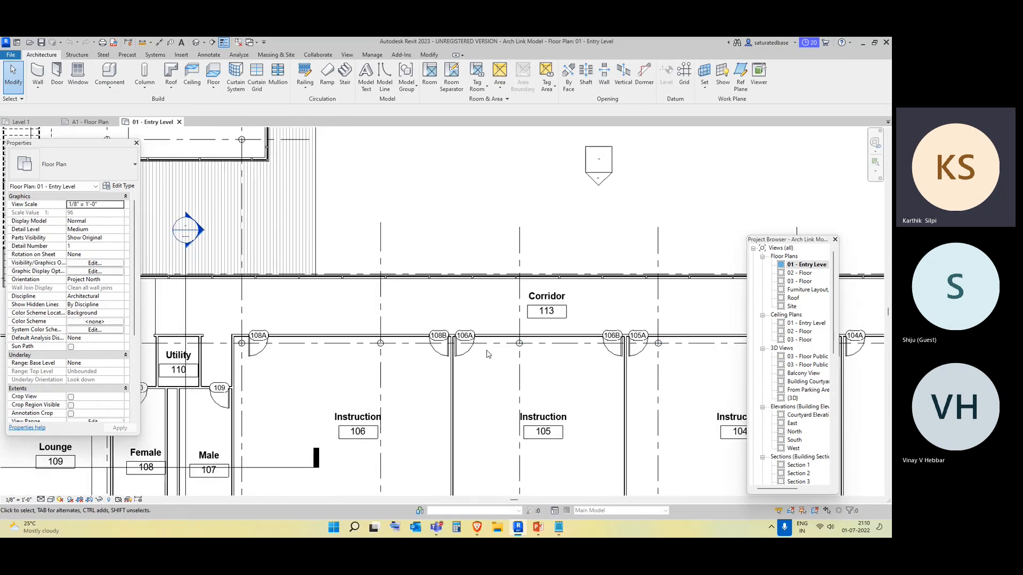
scroll(489, 354, "down", 3)
middle_click_drag(367, 326, 527, 479)
scroll(330, 348, "up", 1)
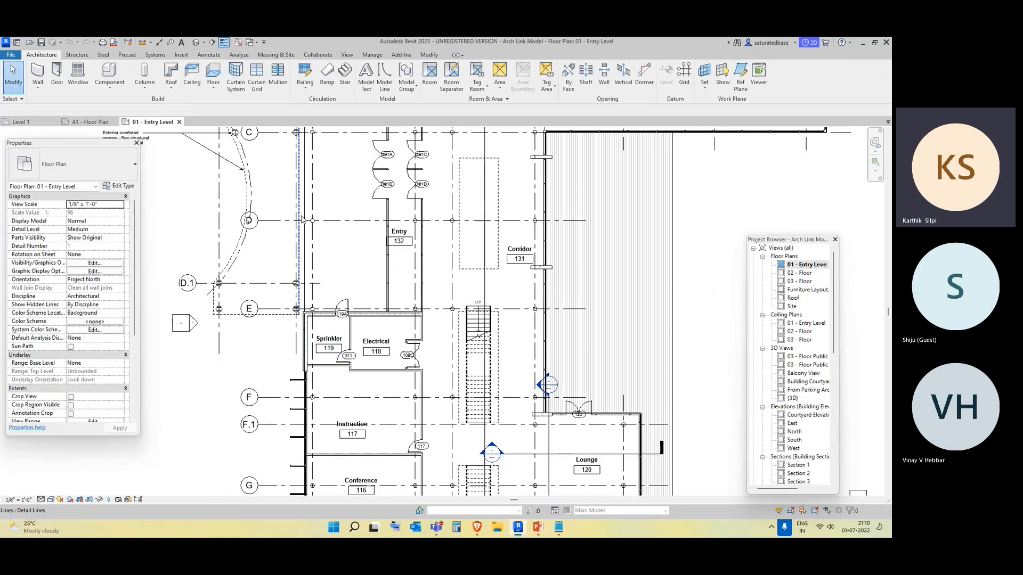
middle_click_drag(391, 215, 388, 333)
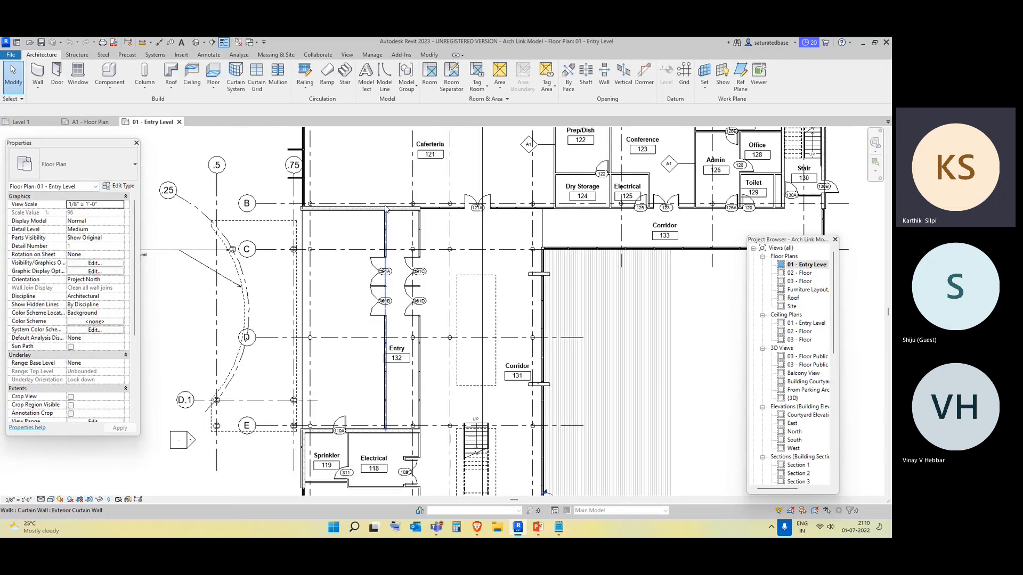
middle_click_drag(385, 207, 379, 253)
scroll(354, 383, "up", 2)
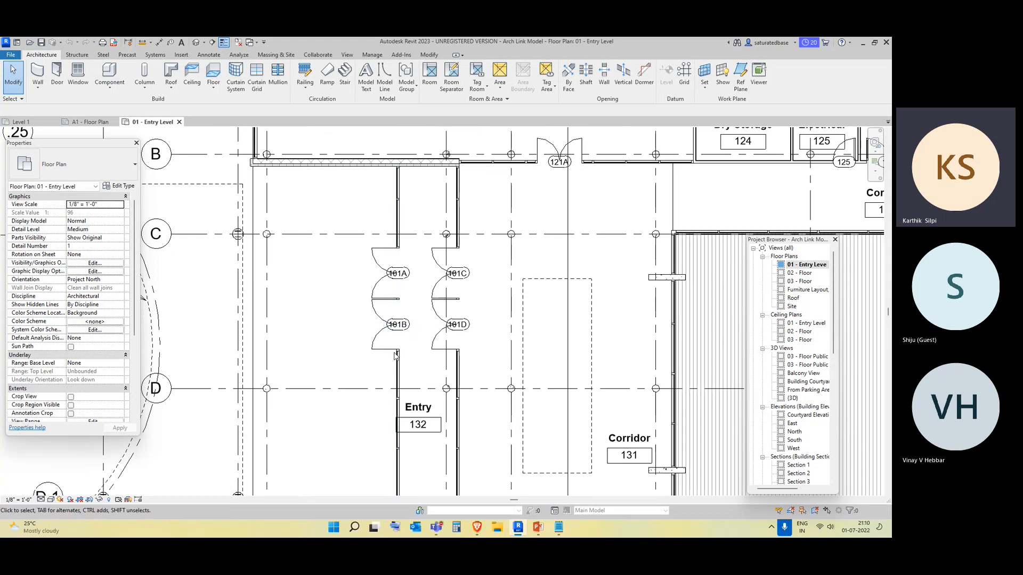
scroll(399, 347, "up", 2)
Select the 101B entry door tag and the exterior canopy text note to inspect their properties.
left_click(413, 305)
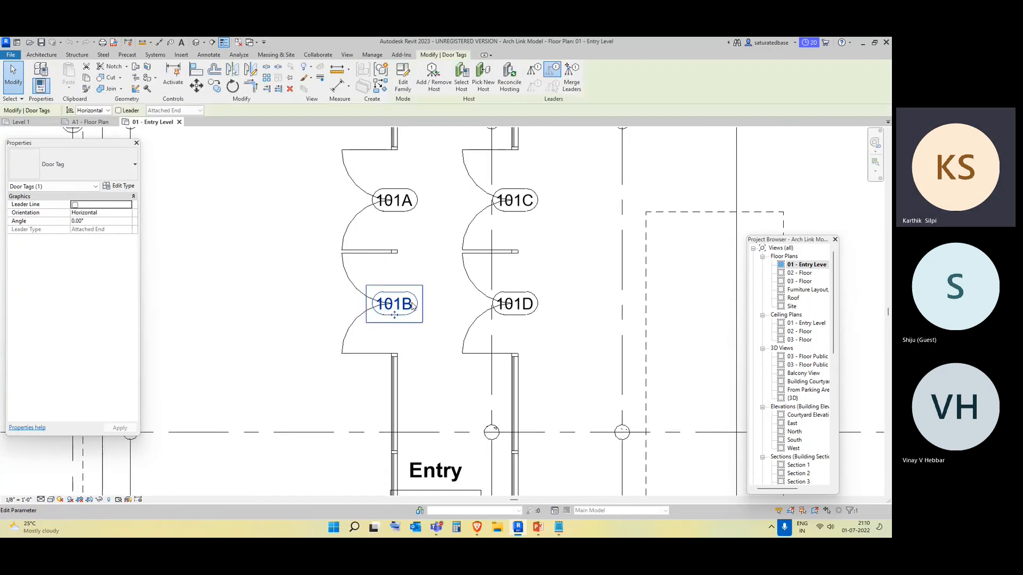
scroll(413, 305, "down", 4)
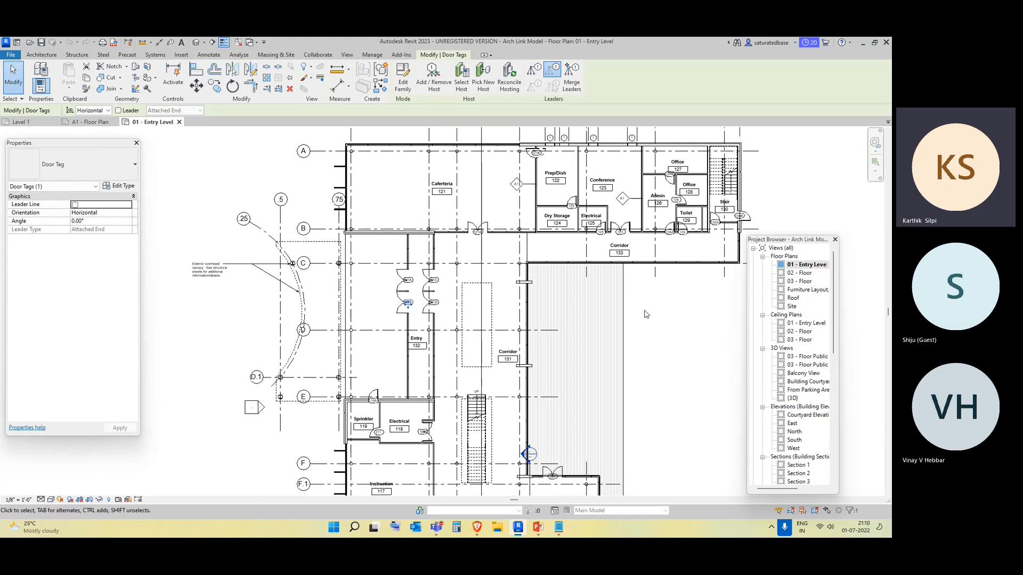
key("Escape")
scroll(413, 308, "up", 3)
scroll(428, 283, "up", 2)
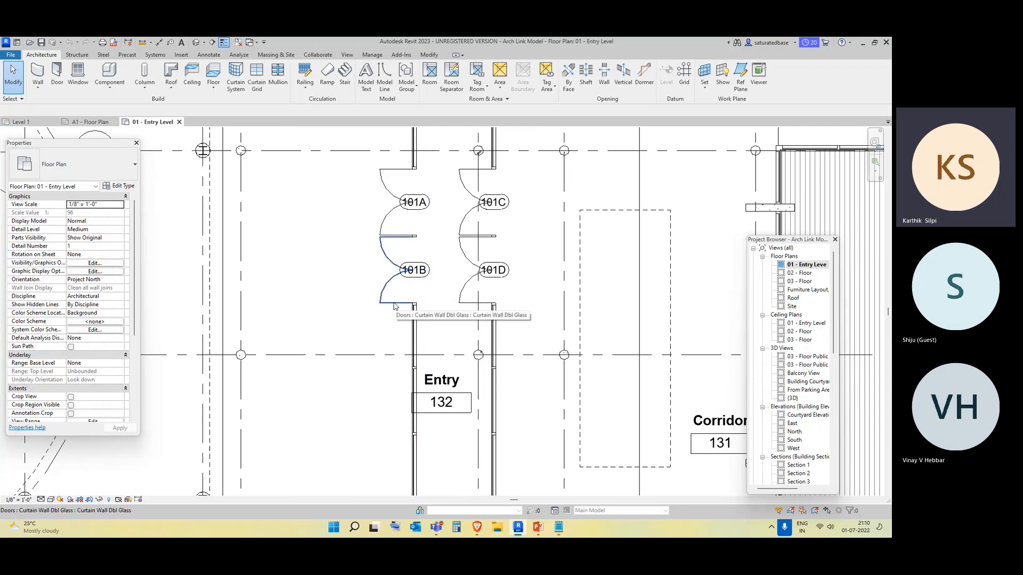
scroll(381, 342, "down", 2)
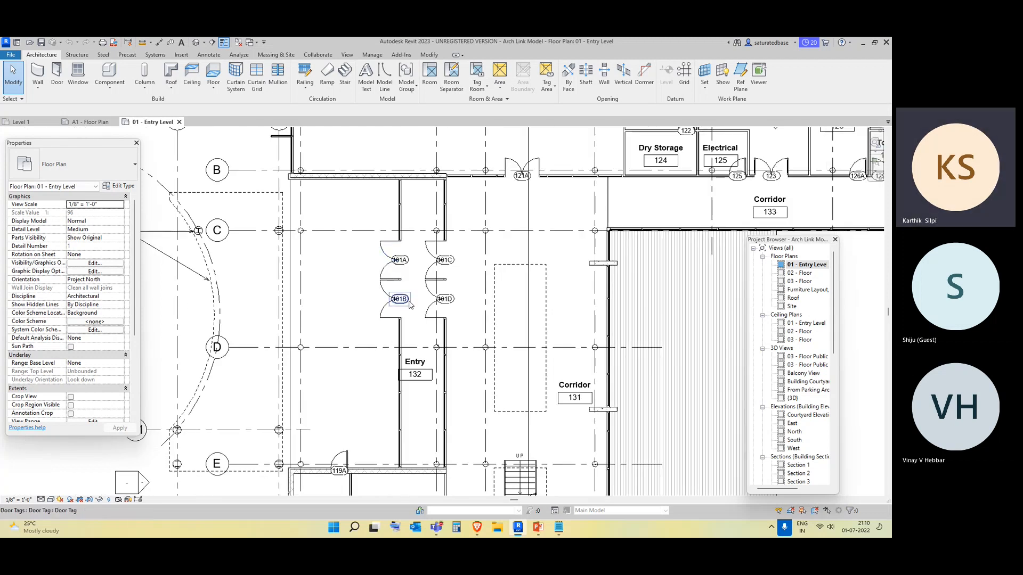
scroll(420, 304, "down", 3)
scroll(221, 286, "up", 4)
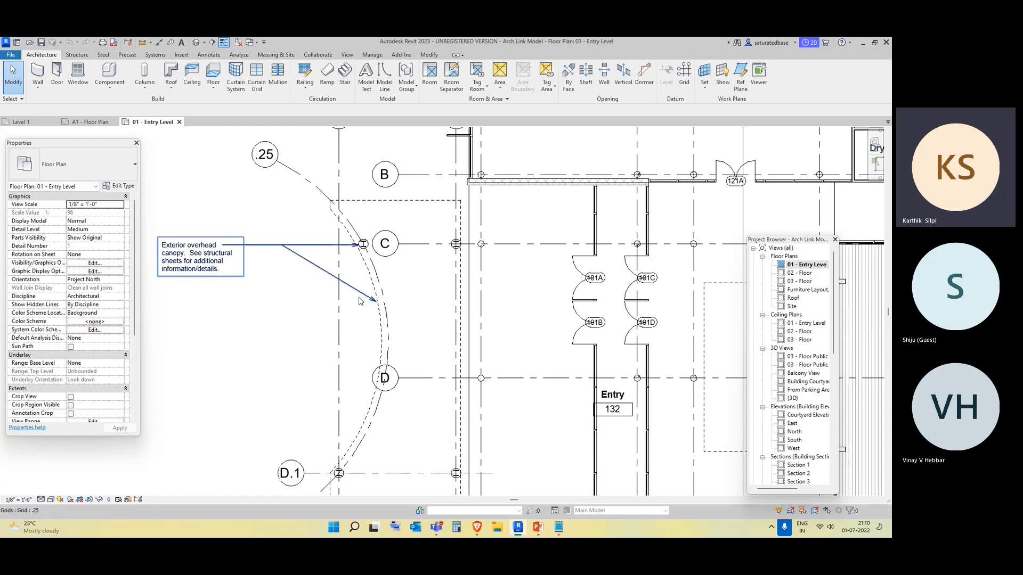
left_click(217, 279)
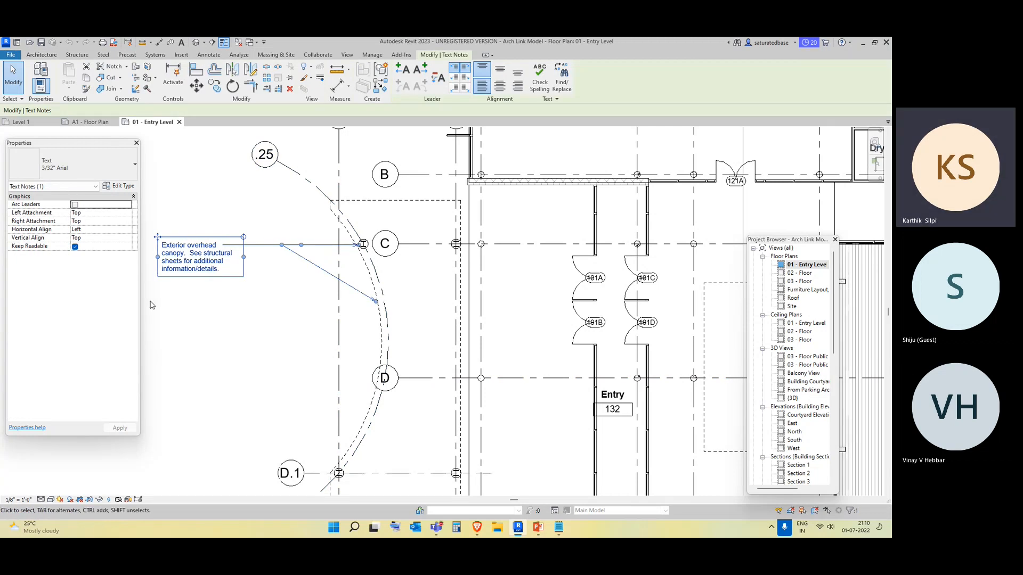
scroll(247, 298, "down", 5)
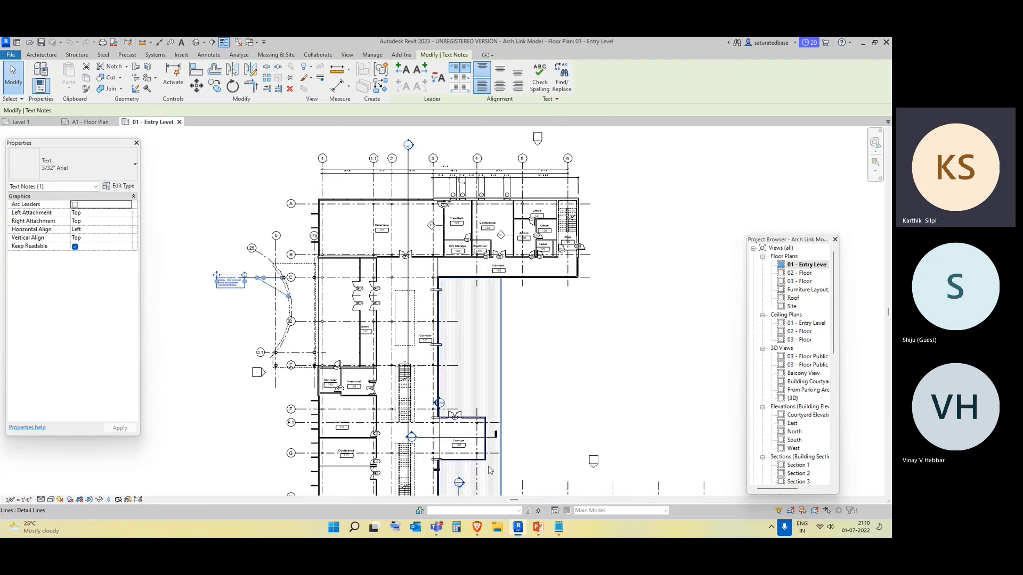
key("Escape")
Pan across the plan and reinspect the canopy text note and its leaders.
middle_click_drag(470, 364, 417, 227)
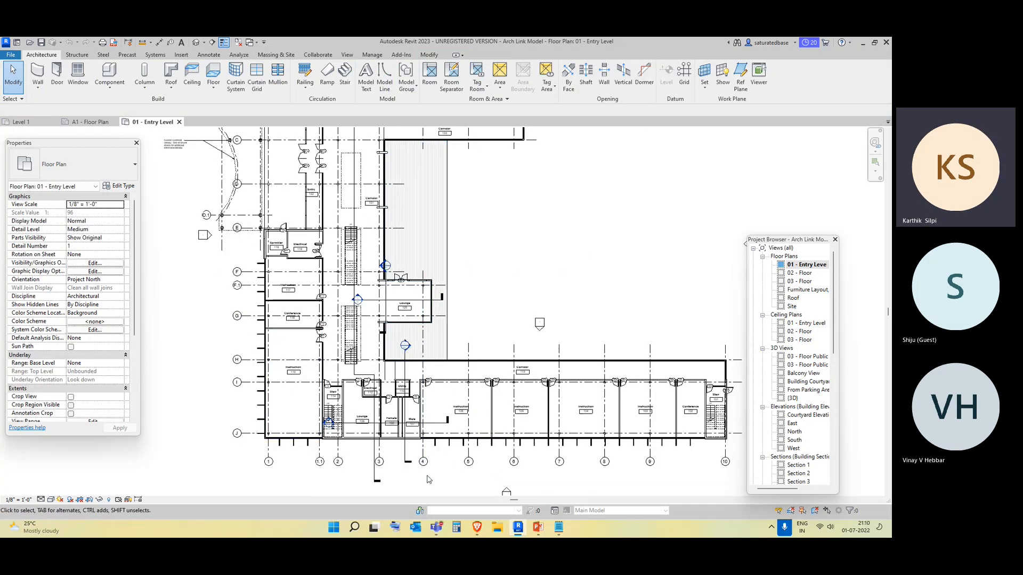
scroll(251, 230, "up", 2)
middle_click_drag(250, 230, 311, 388)
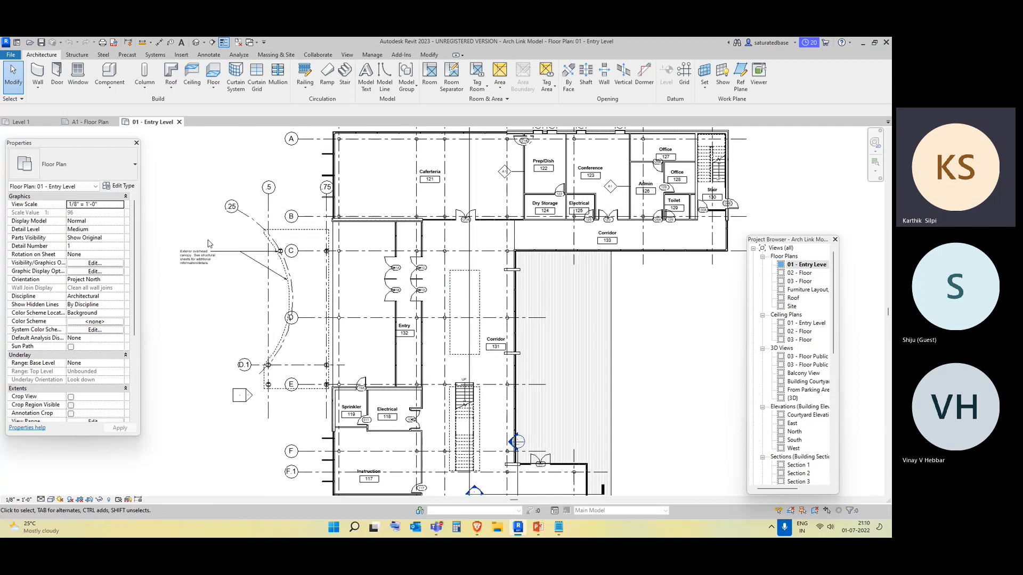
left_click(197, 256)
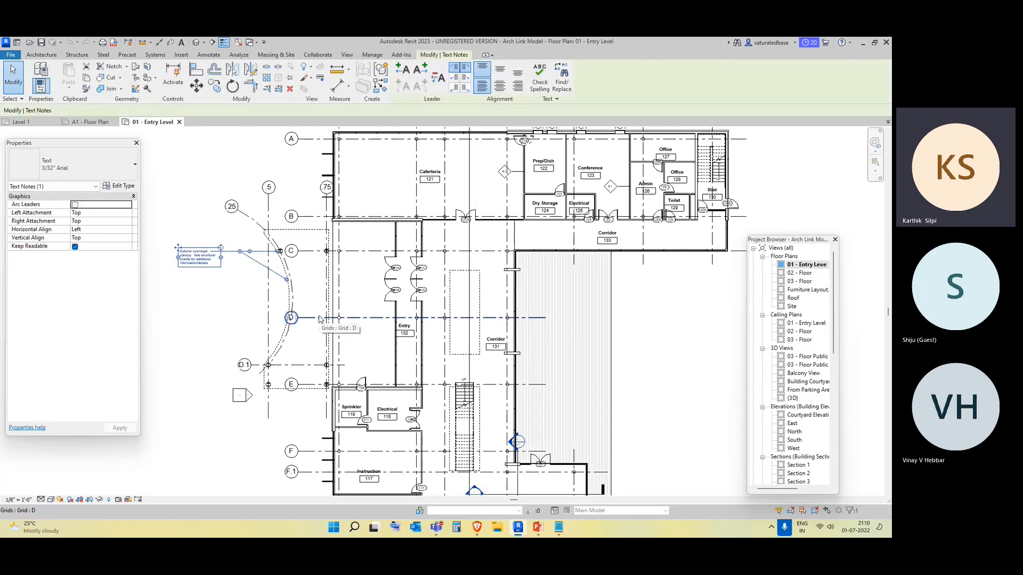
left_click(208, 295)
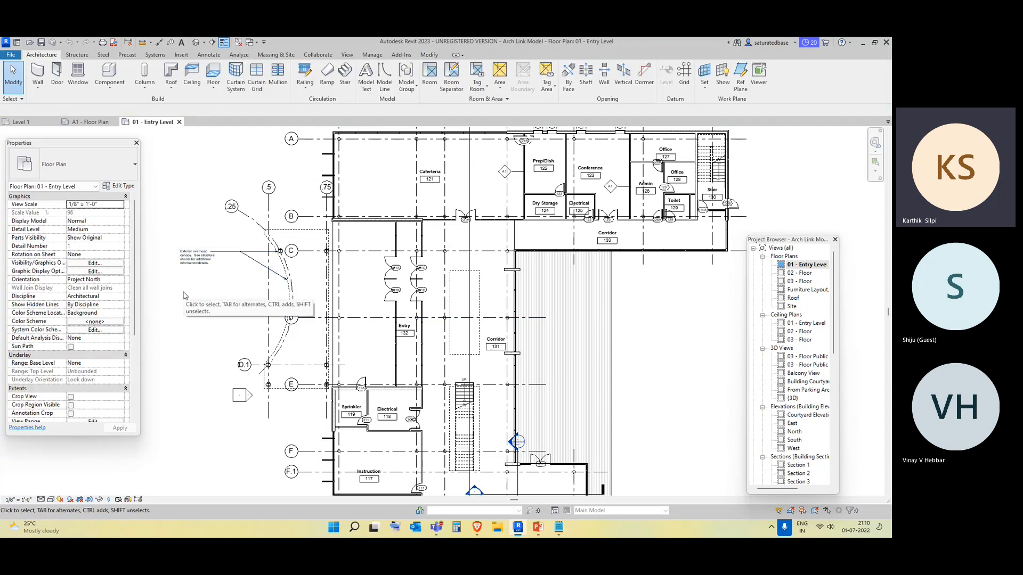
scroll(490, 338, "down", 1)
middle_click_drag(490, 339, 425, 273)
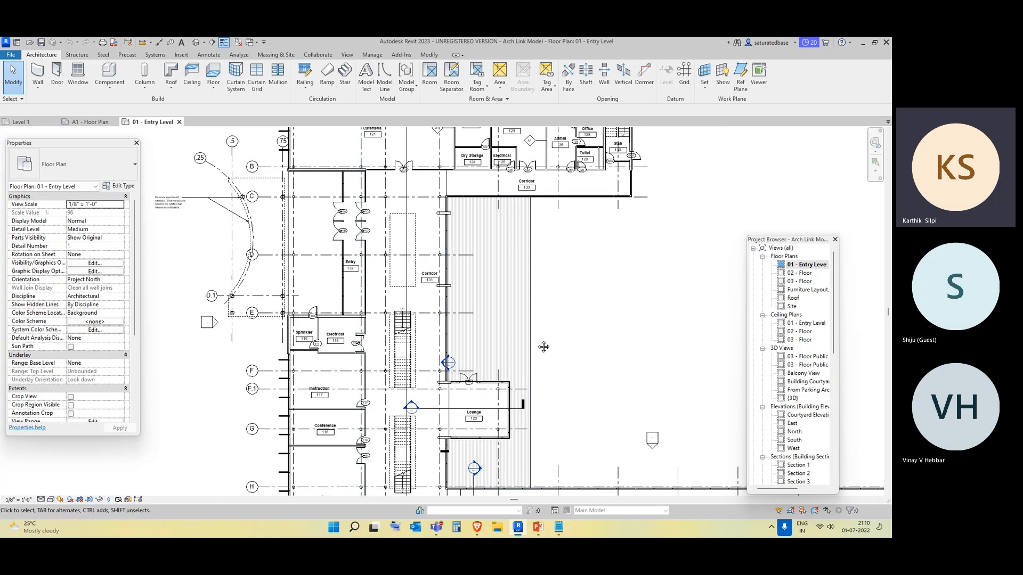
middle_click_drag(544, 347, 496, 190)
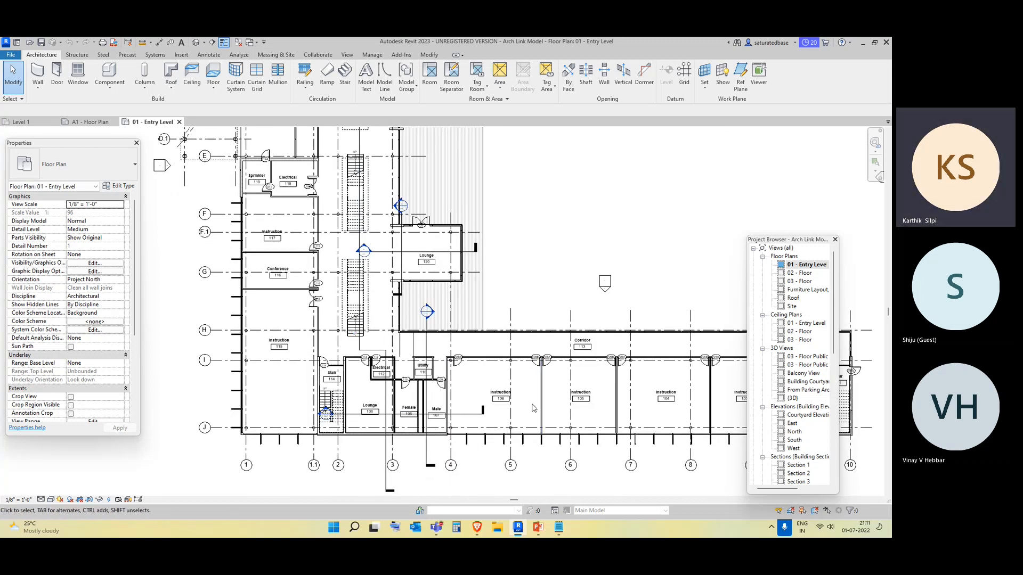
middle_click_drag(520, 440, 502, 381)
scroll(466, 438, "down", 1)
middle_click_drag(465, 439, 394, 426)
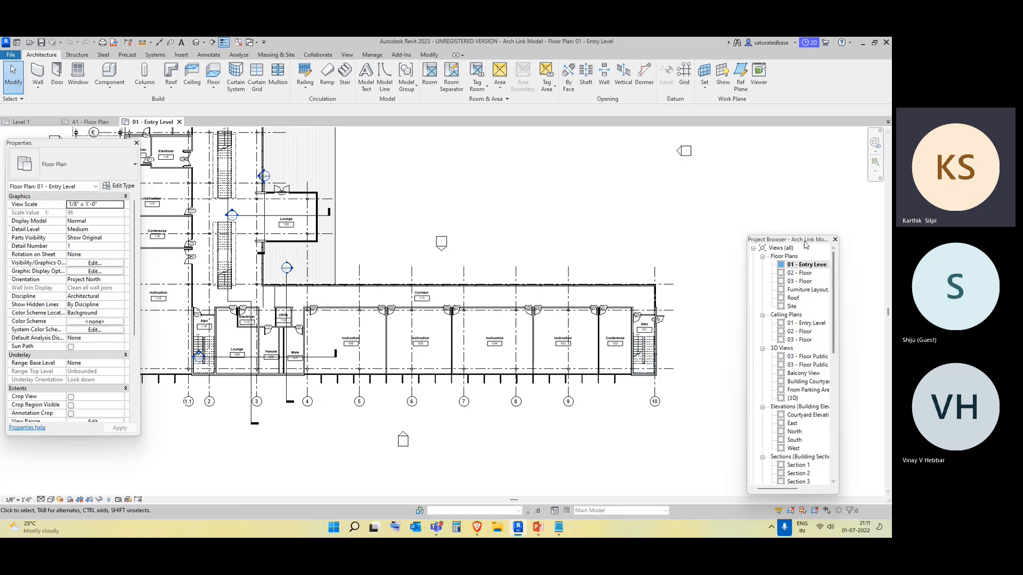
left_click_drag(805, 245, 778, 136)
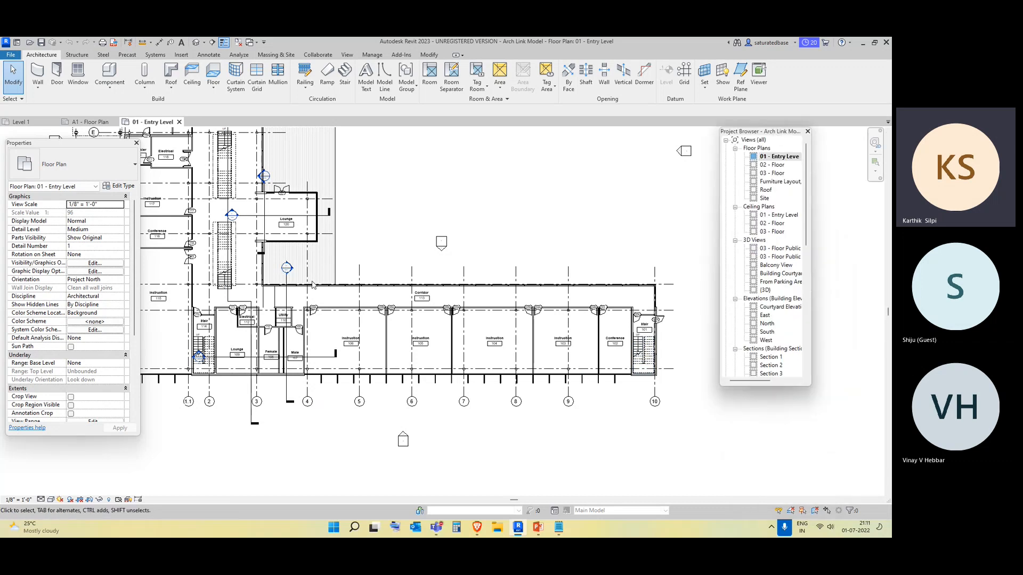
scroll(280, 240, "down", 2)
middle_click_drag(290, 209, 349, 306)
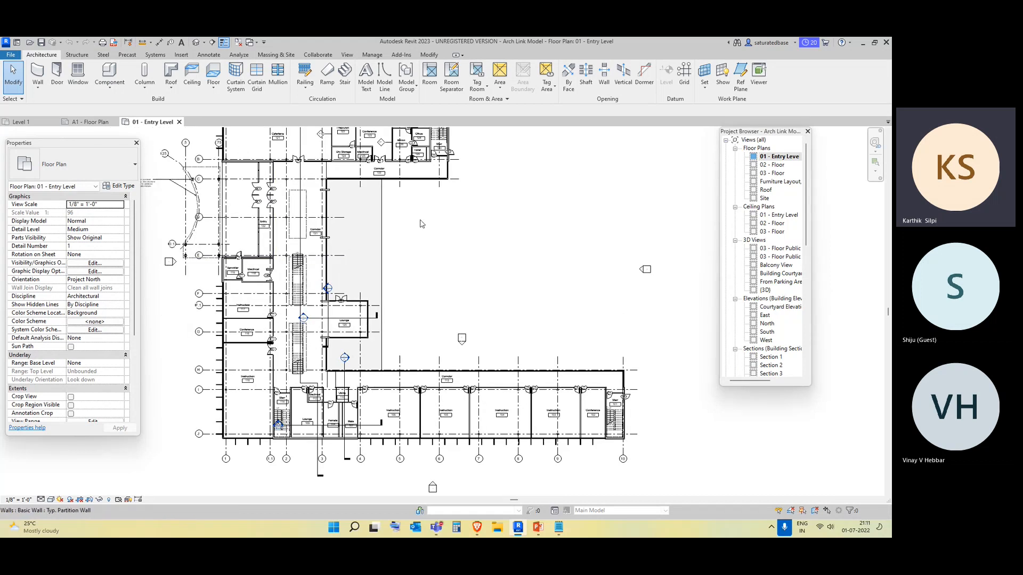
Delete all existing schedules listed under Schedules/Quantities in the project browser.
scroll(772, 285, "down", 4)
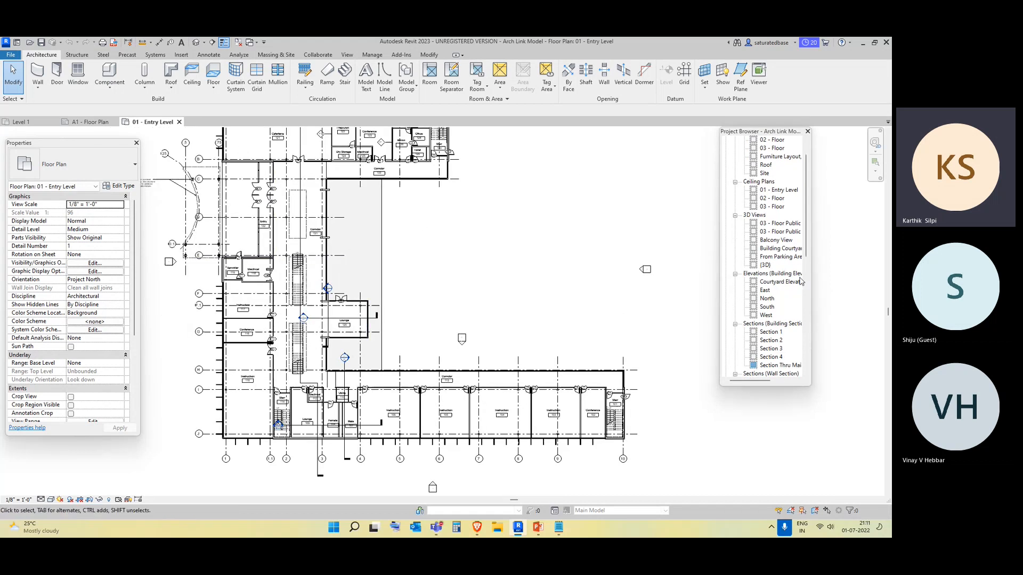
scroll(771, 291, "down", 5)
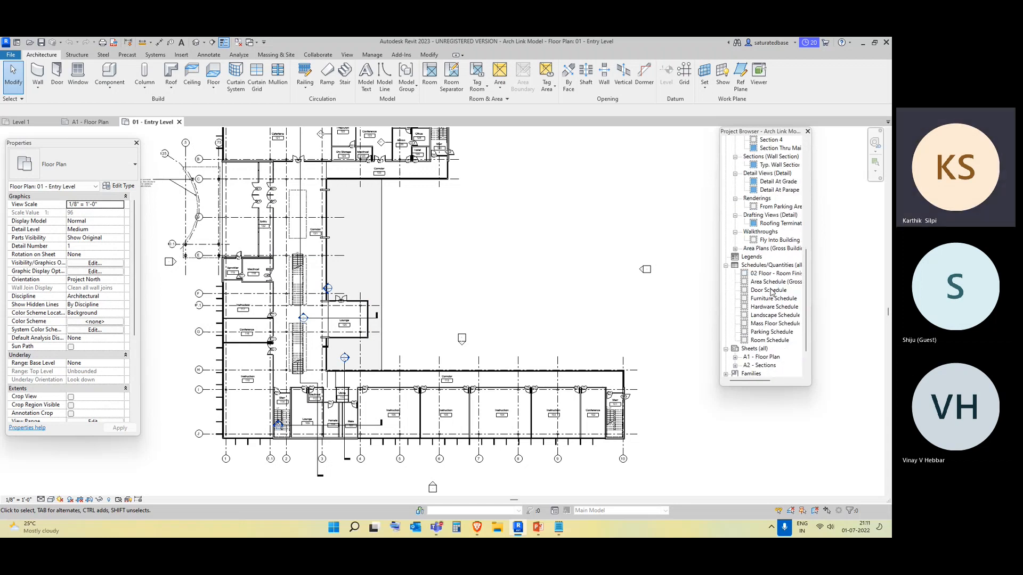
left_click(768, 258)
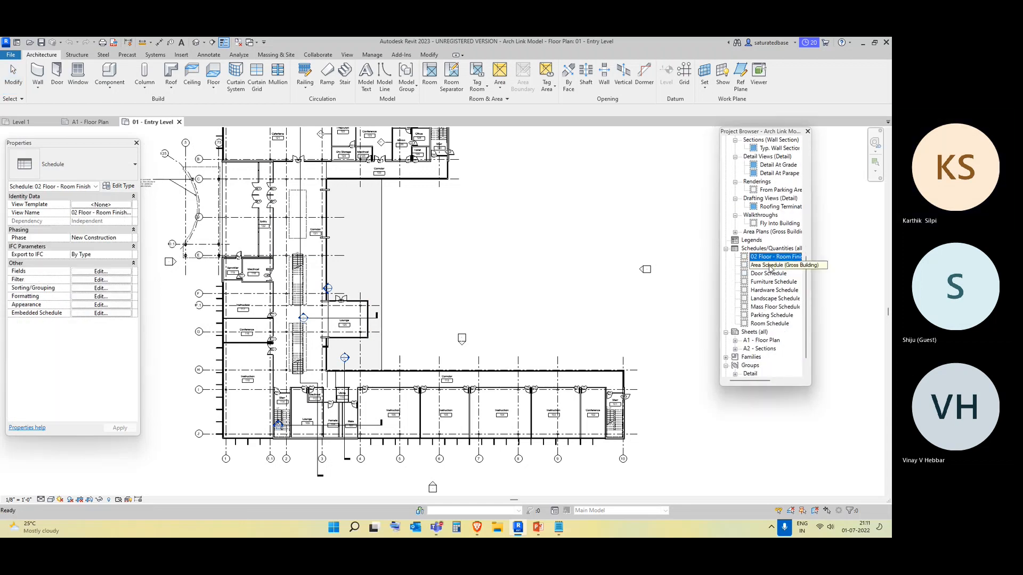
left_click(771, 265, "ctrl")
left_click(770, 274, "ctrl")
left_click(771, 282, "ctrl")
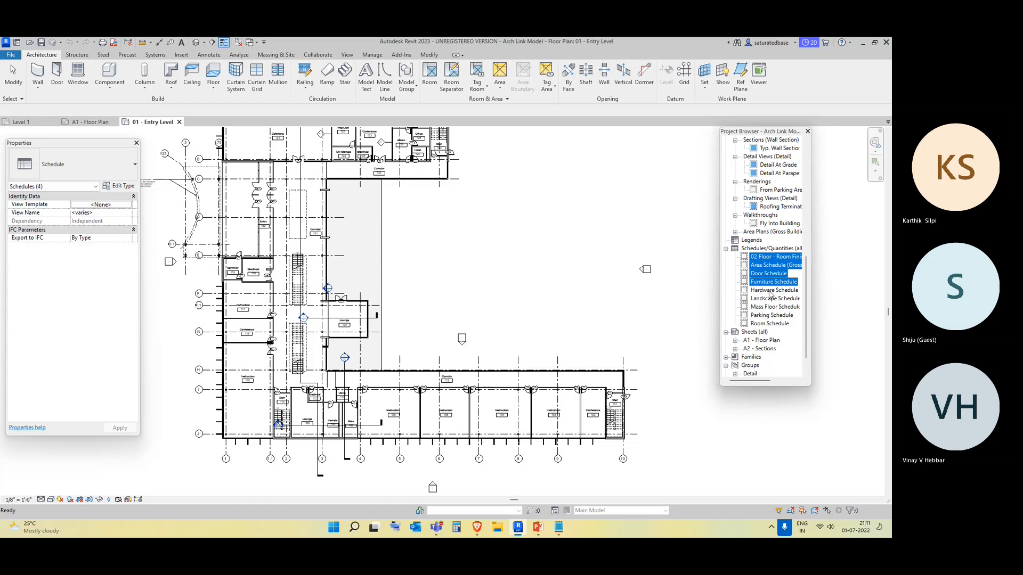
left_click(773, 291, "ctrl")
left_click(774, 298, "ctrl")
left_click(774, 306, "ctrl")
left_click(774, 316, "ctrl")
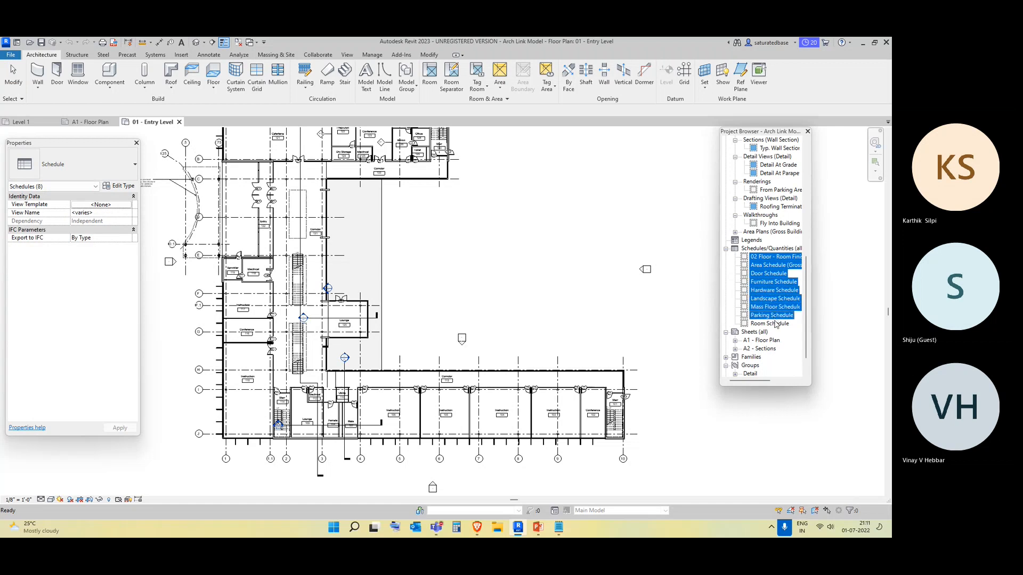
left_click(775, 324, "ctrl")
right_click(776, 325)
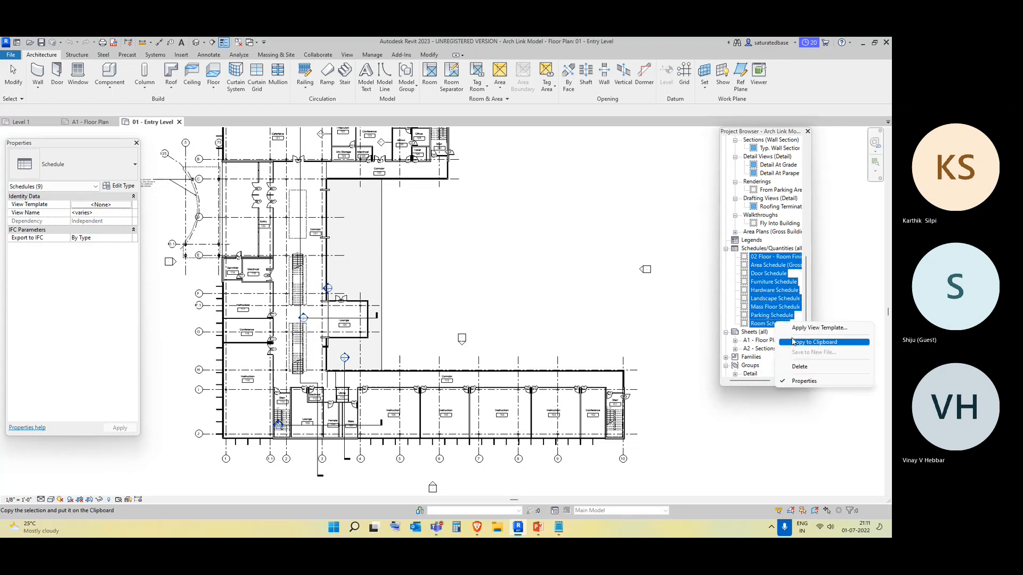
left_click(799, 367)
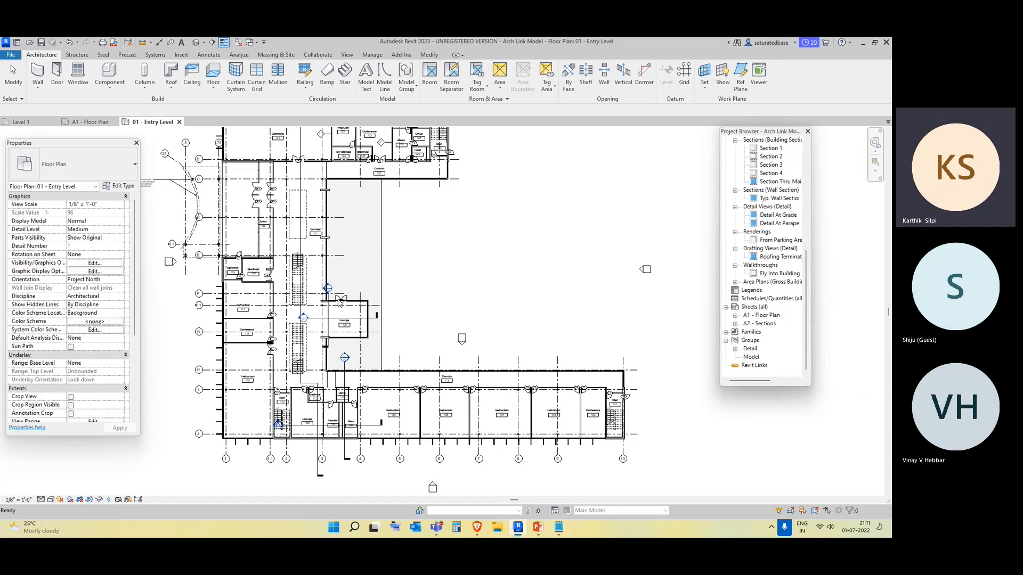
Create a new schedule for the Doors category, keeping the name Door Schedule.
scroll(337, 299, "down", 2)
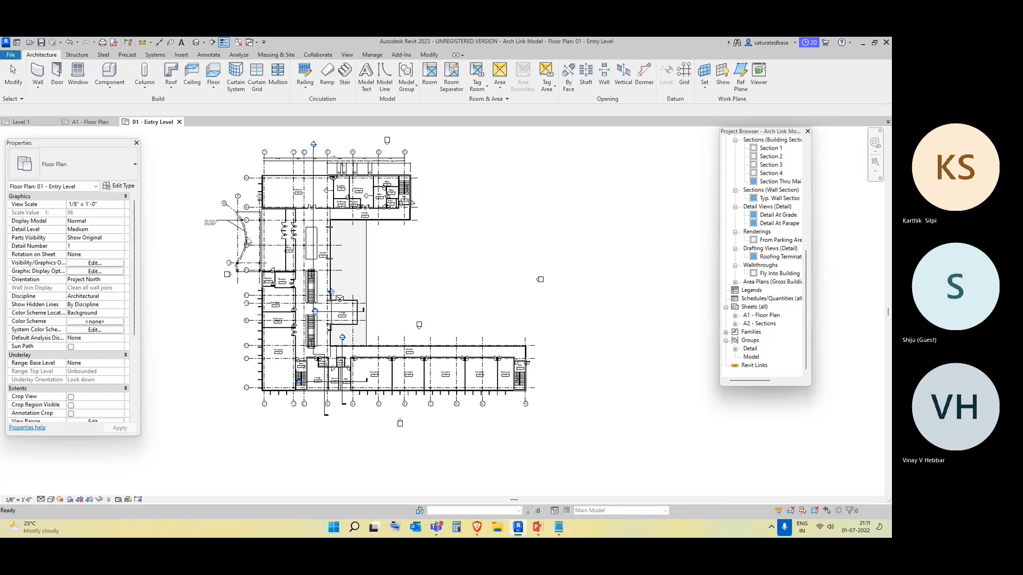
scroll(247, 241, "up", 2)
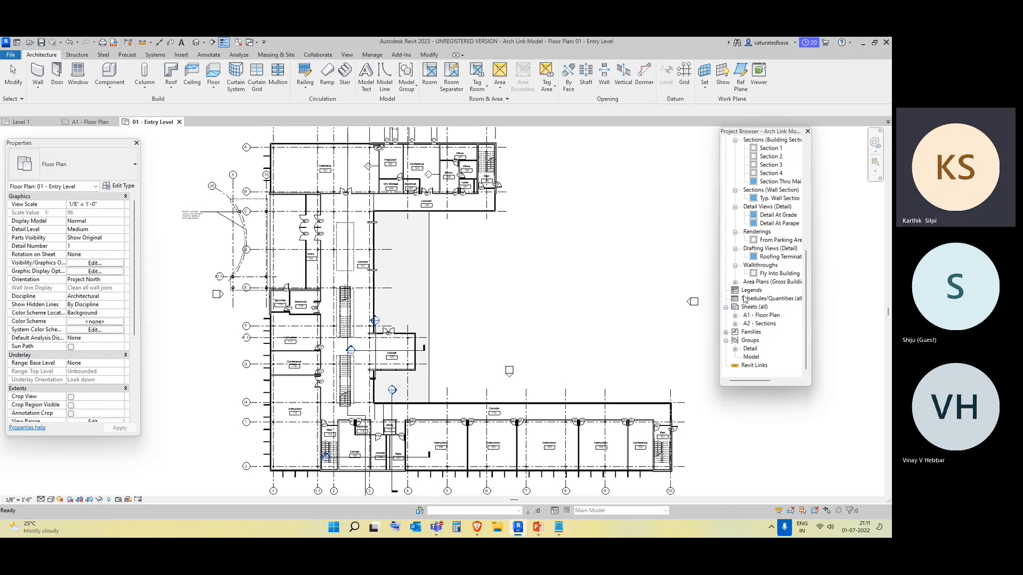
scroll(745, 300, "up", 5)
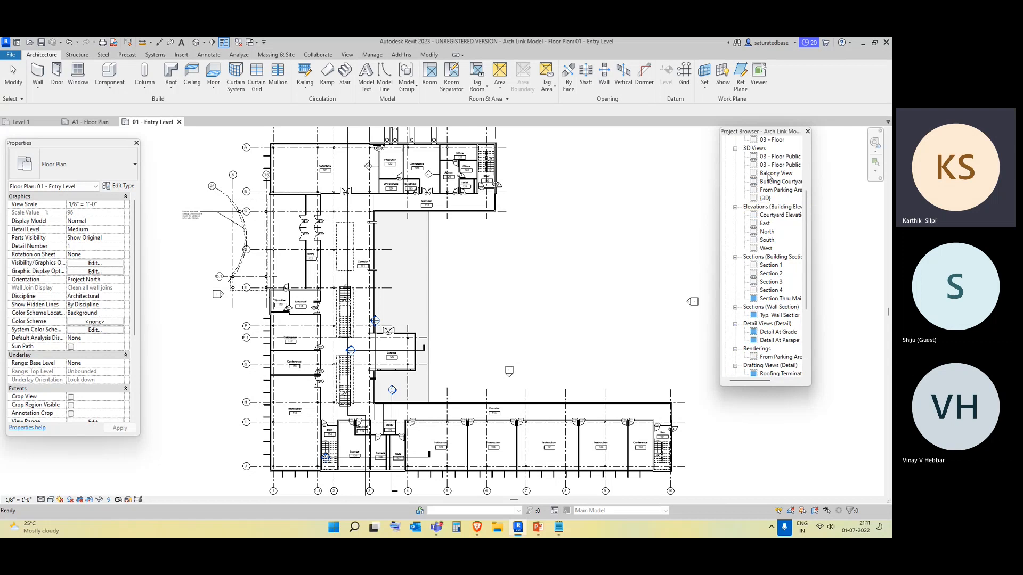
scroll(768, 176, "down", 5)
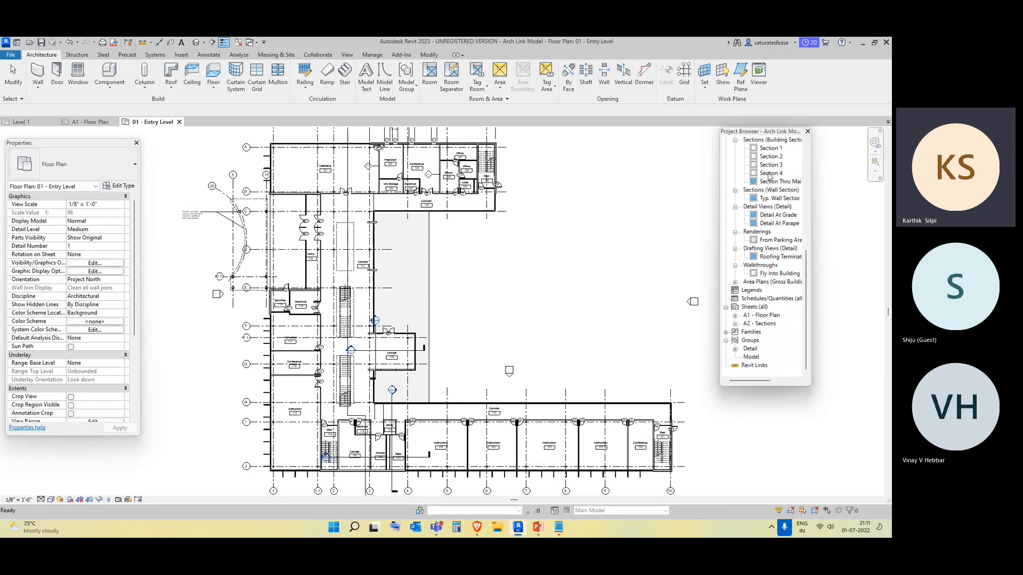
left_click(780, 299)
right_click(780, 301)
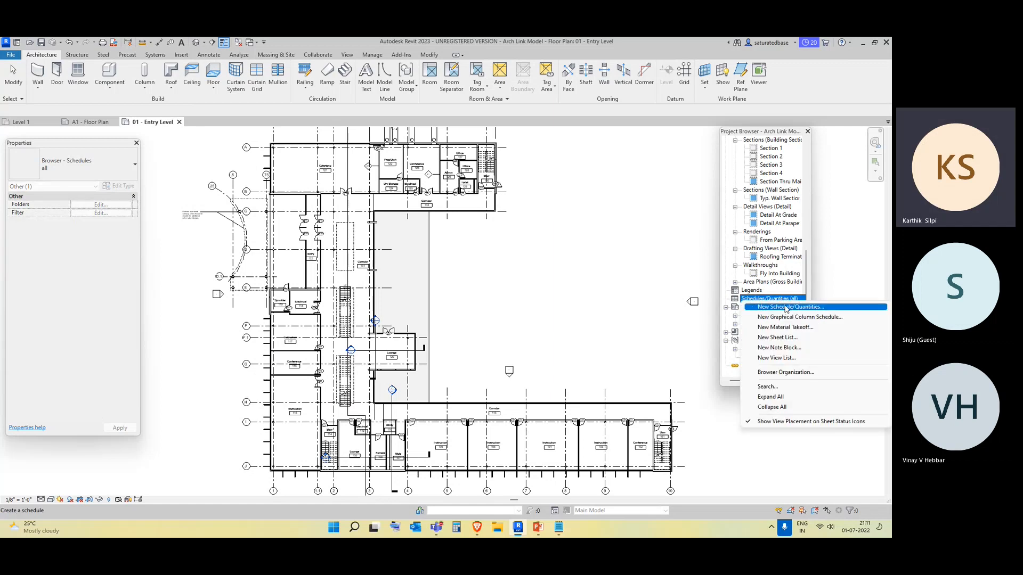
left_click(786, 308)
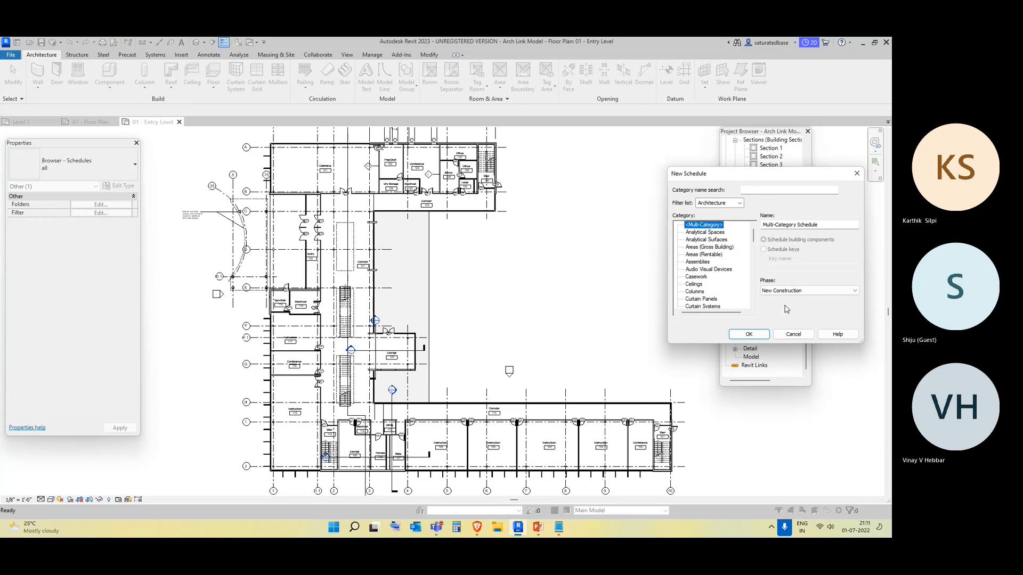
left_click_drag(752, 181, 529, 179)
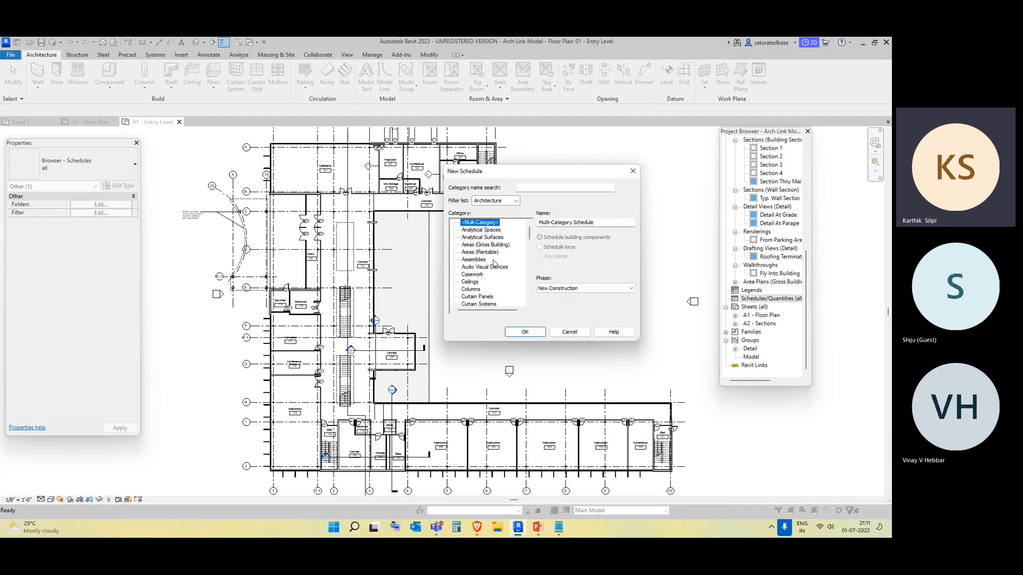
scroll(493, 259, "down", 2)
left_click(473, 283)
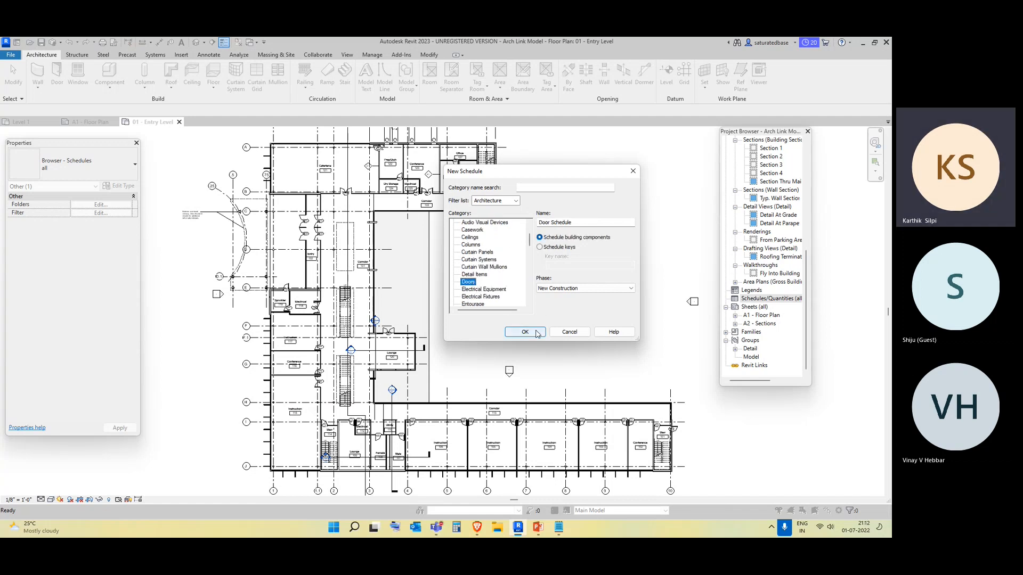
left_click(520, 332)
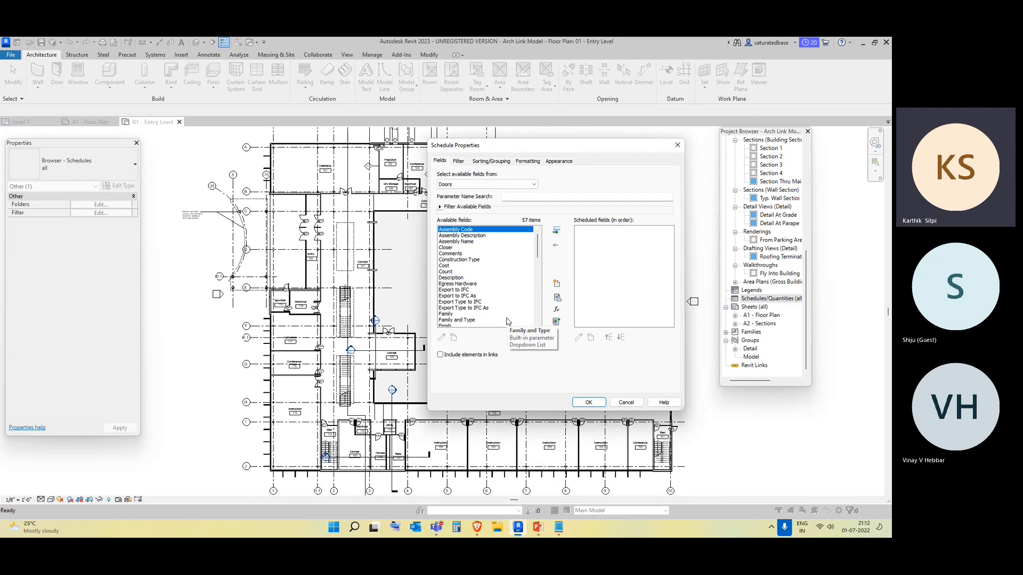
Add the Family and Type and Count fields to the door schedule.
scroll(474, 273, "down", 3)
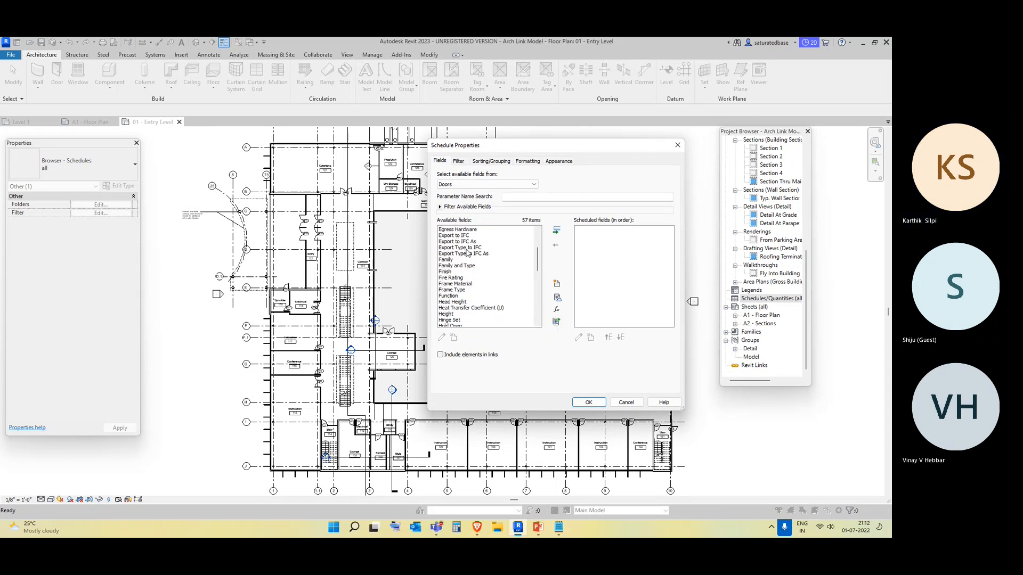
left_click(460, 266)
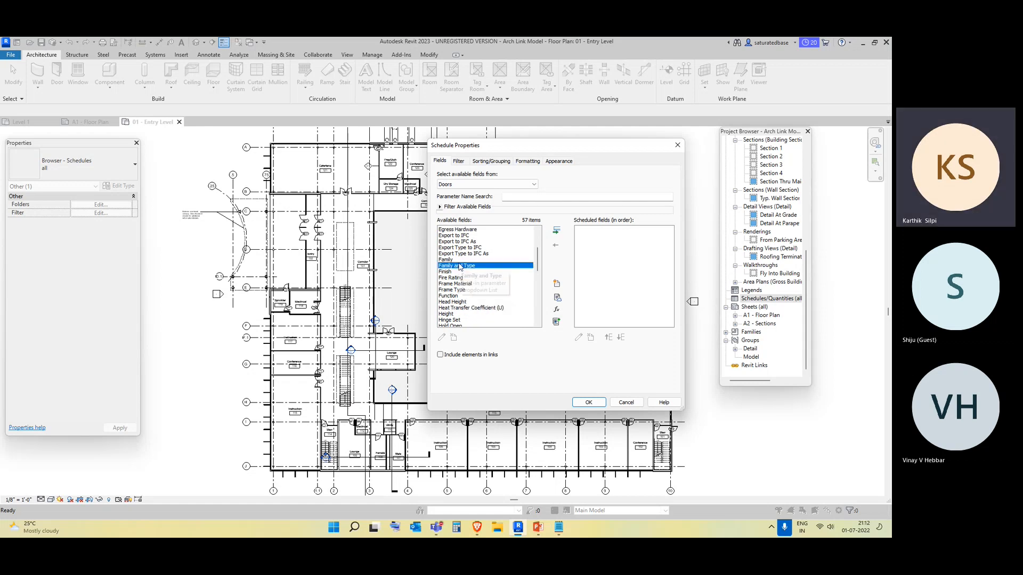
left_click(555, 233)
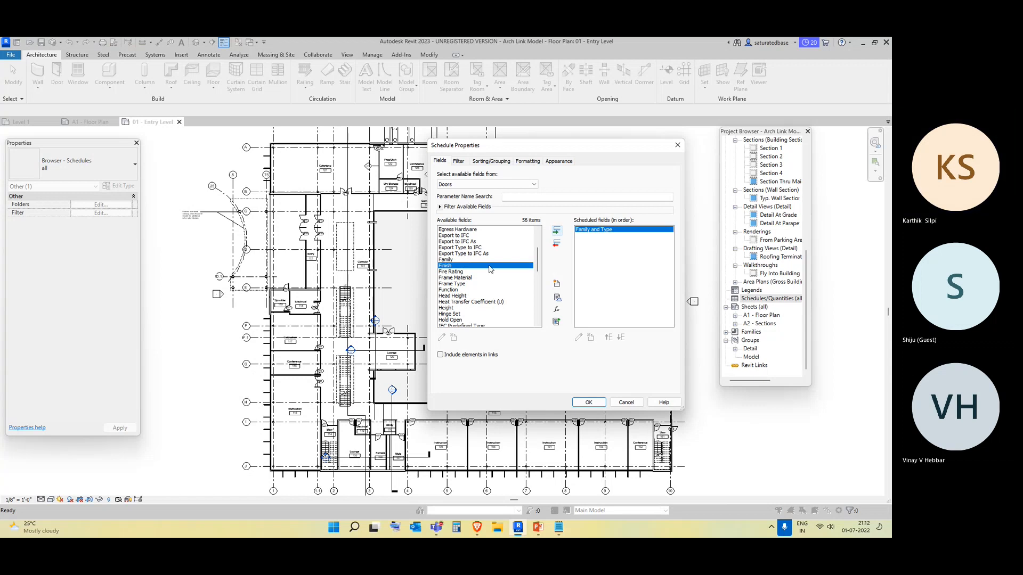
scroll(462, 291, "up", 2)
scroll(461, 291, "up", 2)
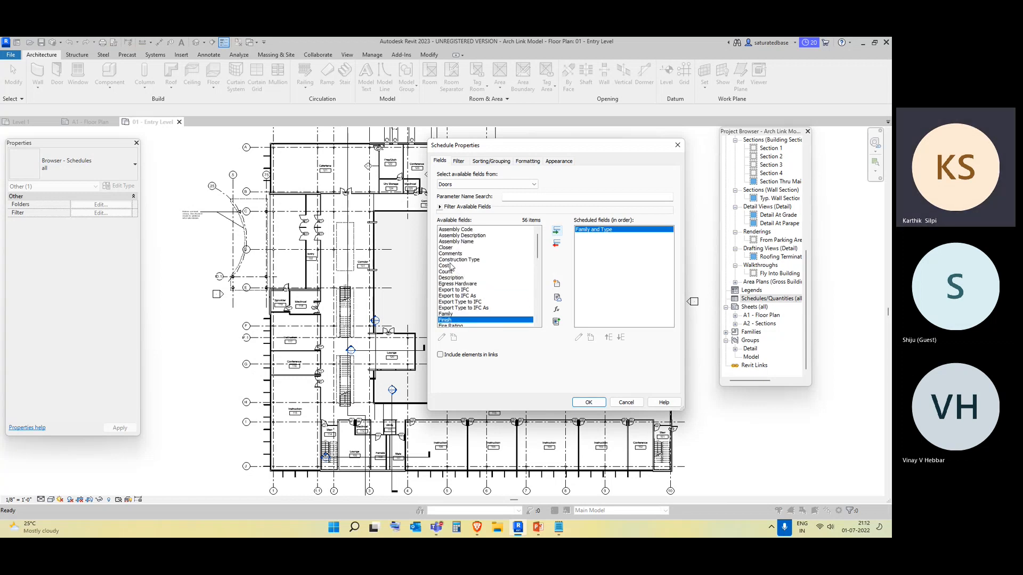
left_click(452, 272)
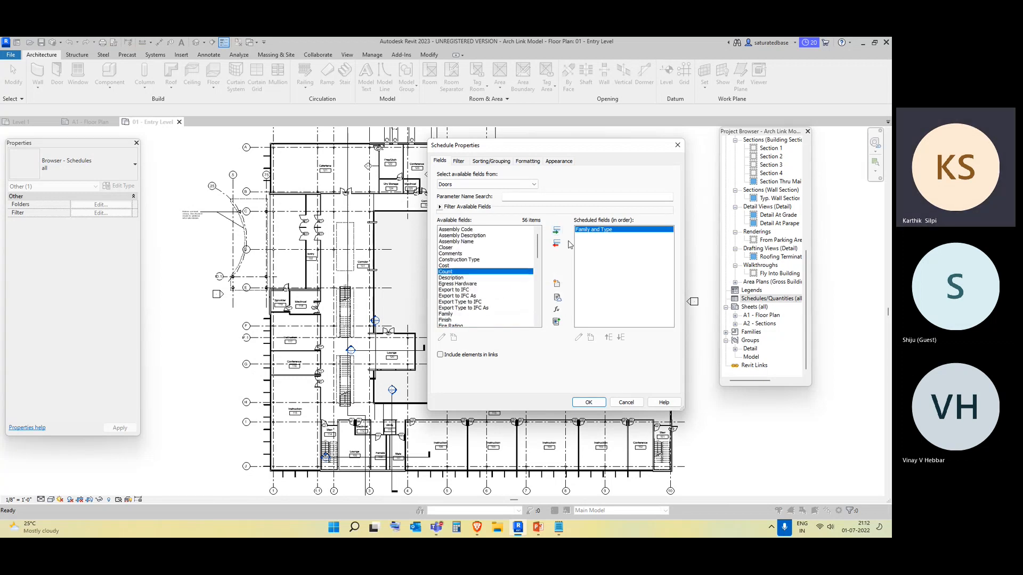
left_click(556, 231)
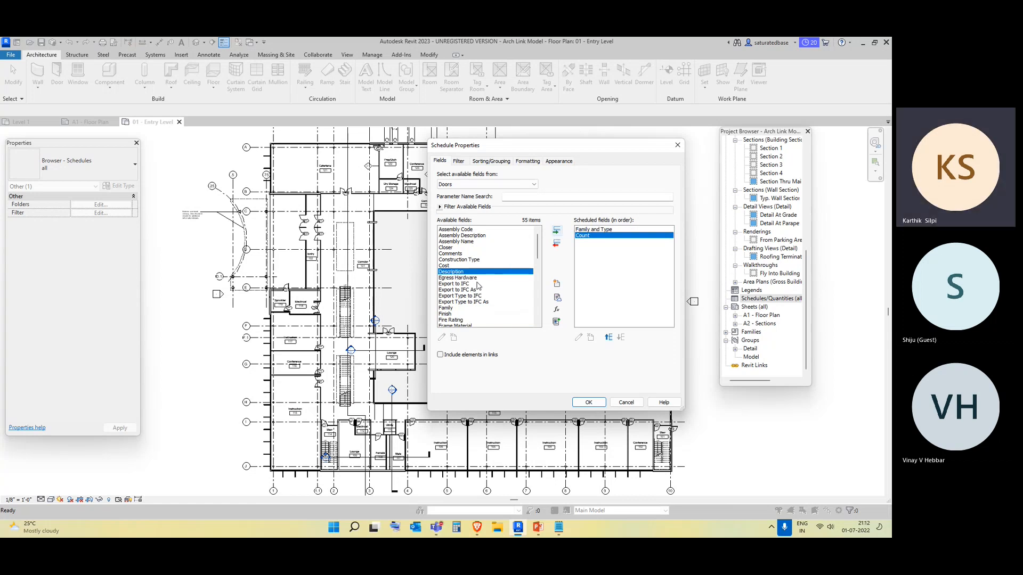
Add the Height and Width fields to the door schedule and confirm the schedule properties.
scroll(478, 286, "down", 1)
scroll(478, 286, "down", 2)
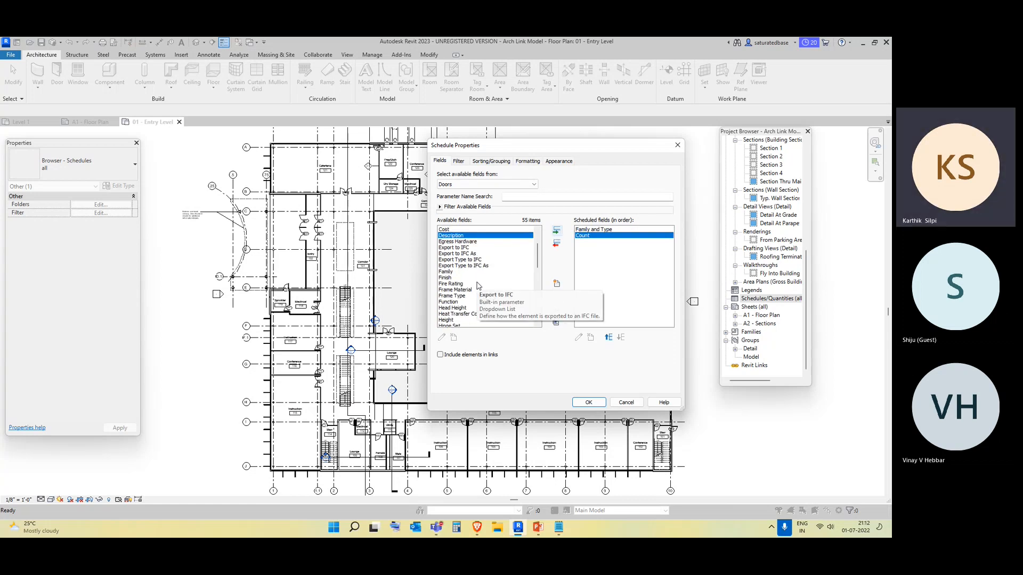
scroll(478, 286, "down", 2)
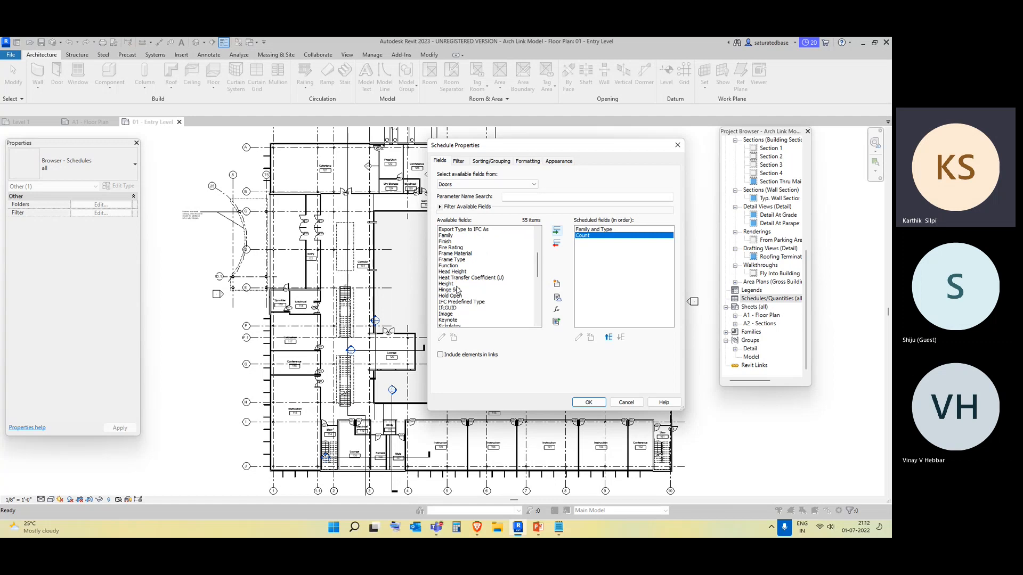
left_click(448, 284)
left_click(557, 231)
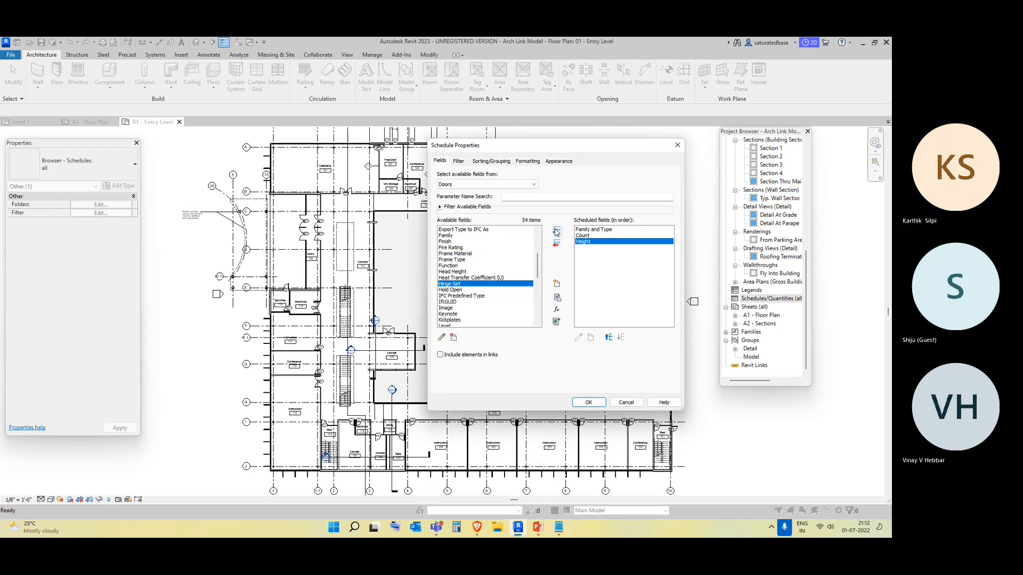
scroll(448, 285, "up", 1)
scroll(447, 285, "down", 5)
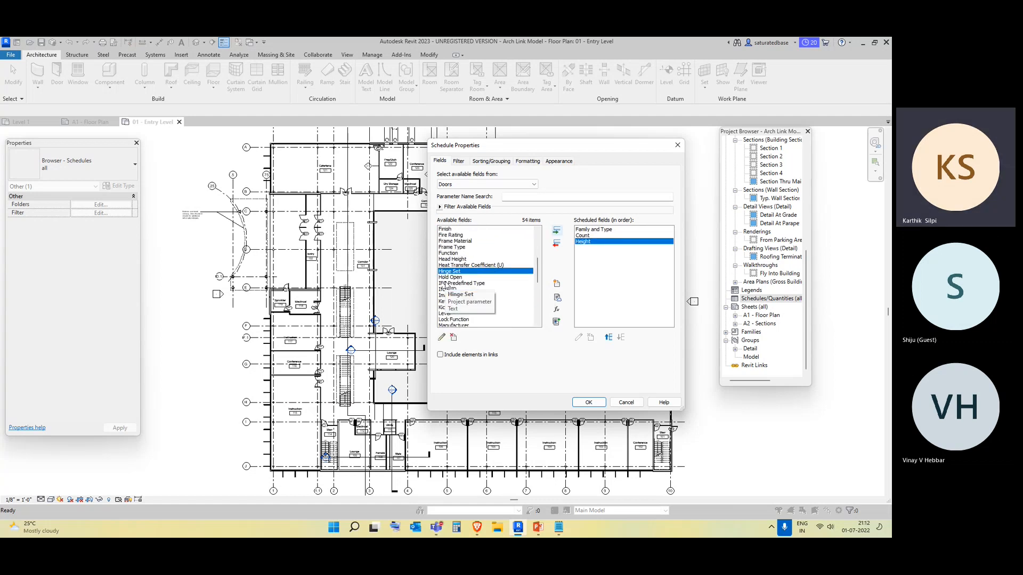
scroll(460, 283, "down", 5)
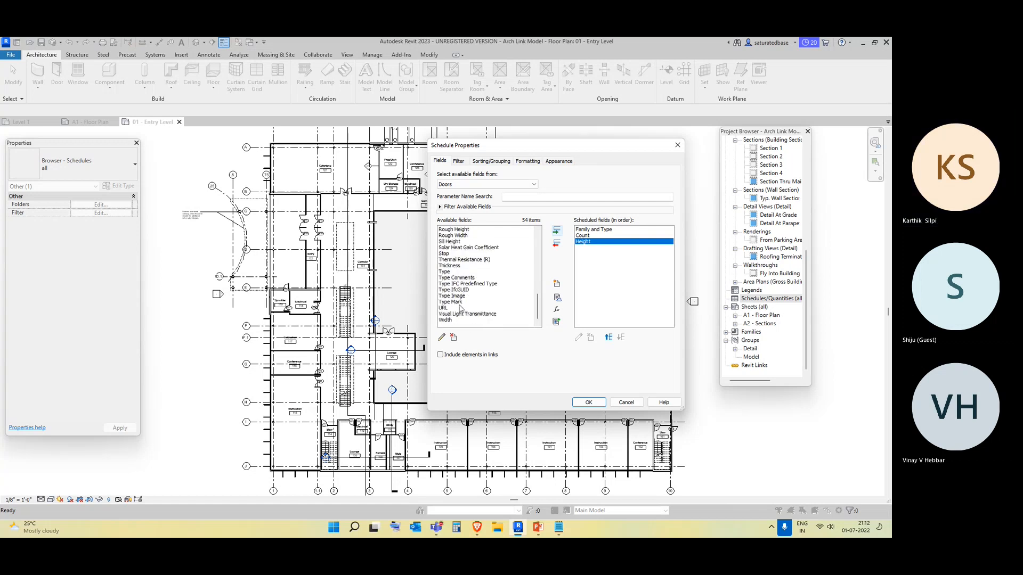
left_click(447, 320)
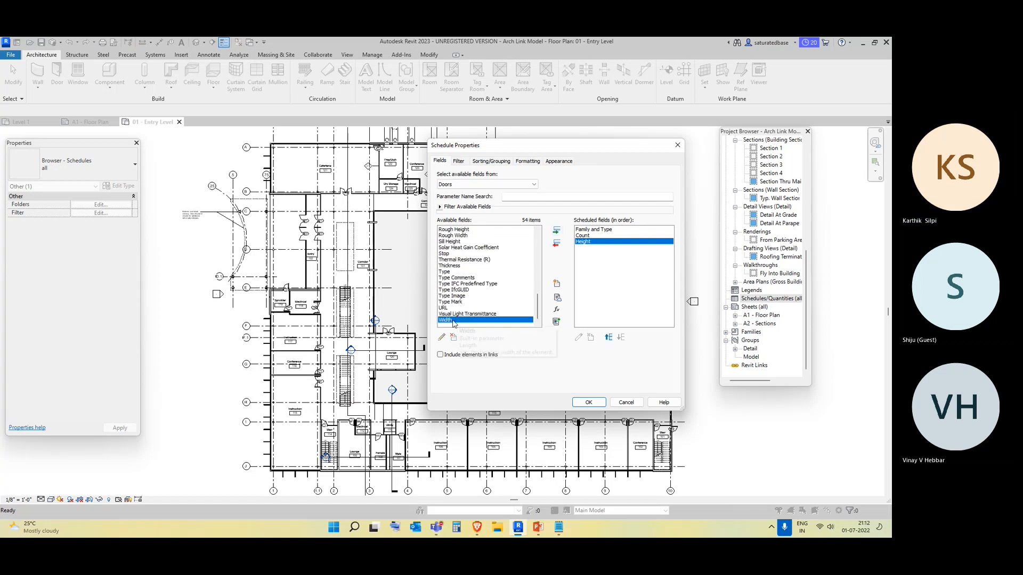
left_click(557, 230)
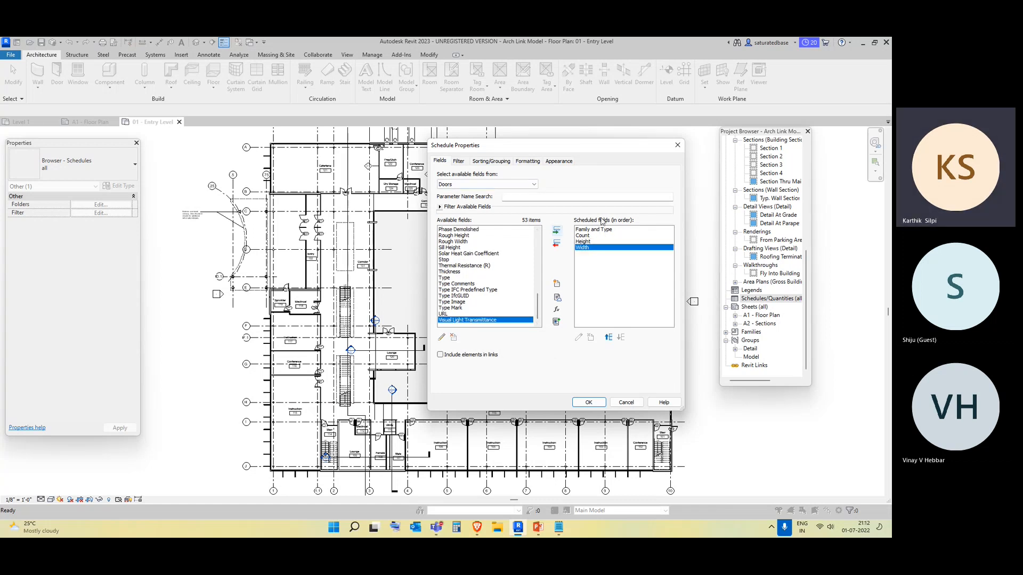
left_click(589, 403)
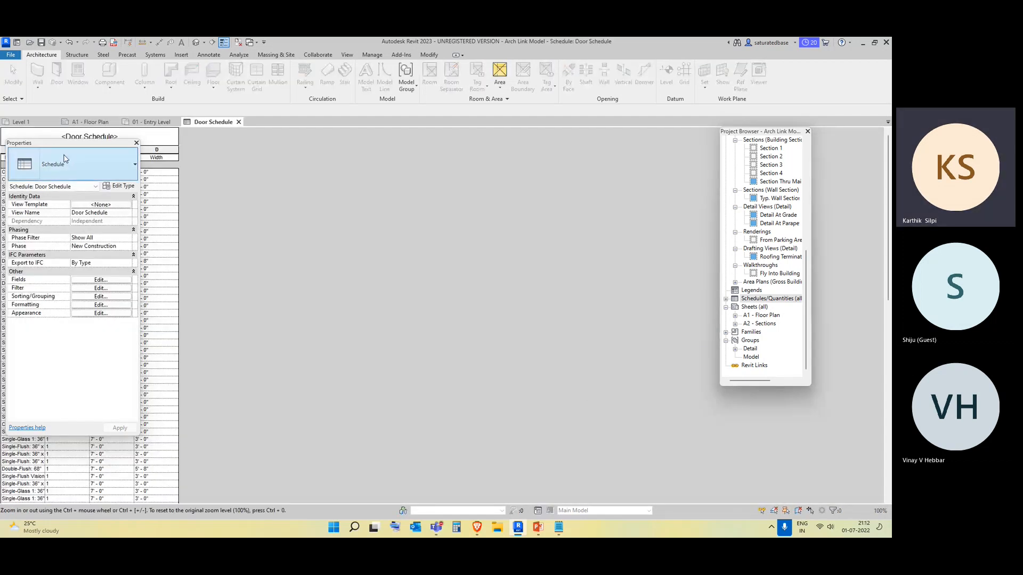
Scroll through the rows of the generated door schedule.
left_click_drag(63, 143, 401, 145)
scroll(98, 302, "down", 5)
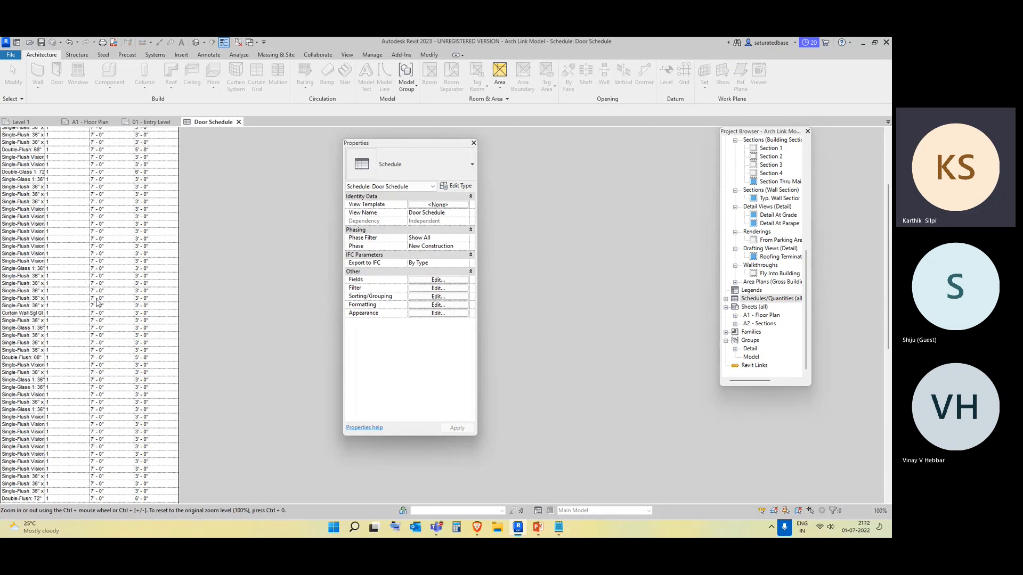
scroll(97, 302, "down", 15)
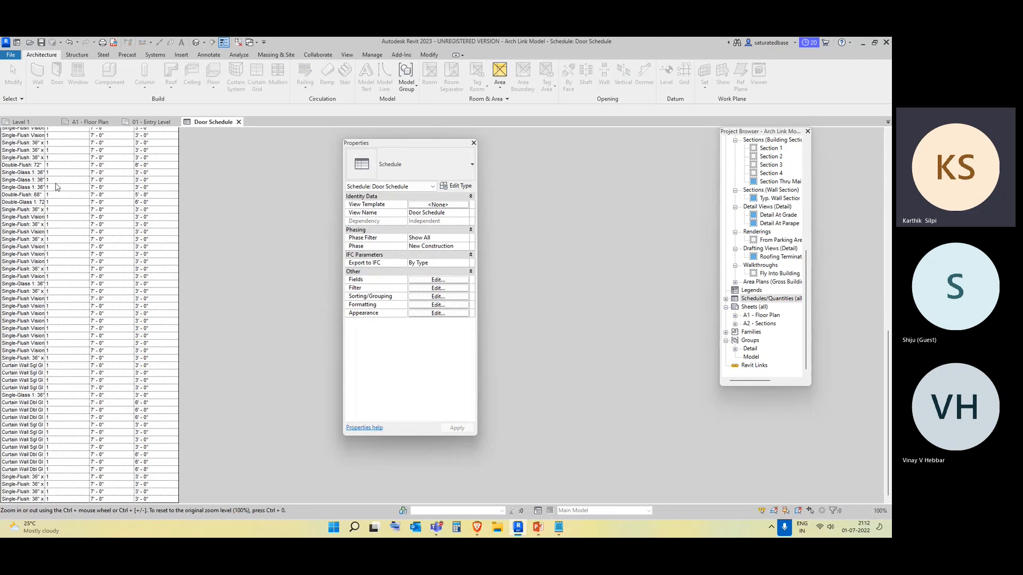
Widen the Family and Type column of the door schedule so full type names show.
scroll(58, 187, "up", 10)
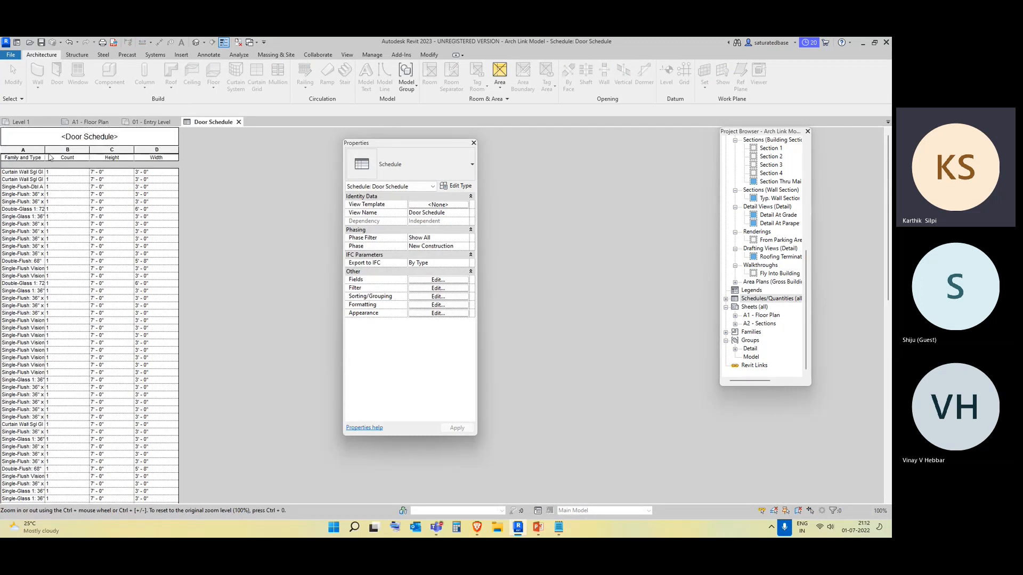
left_click_drag(46, 148, 129, 155)
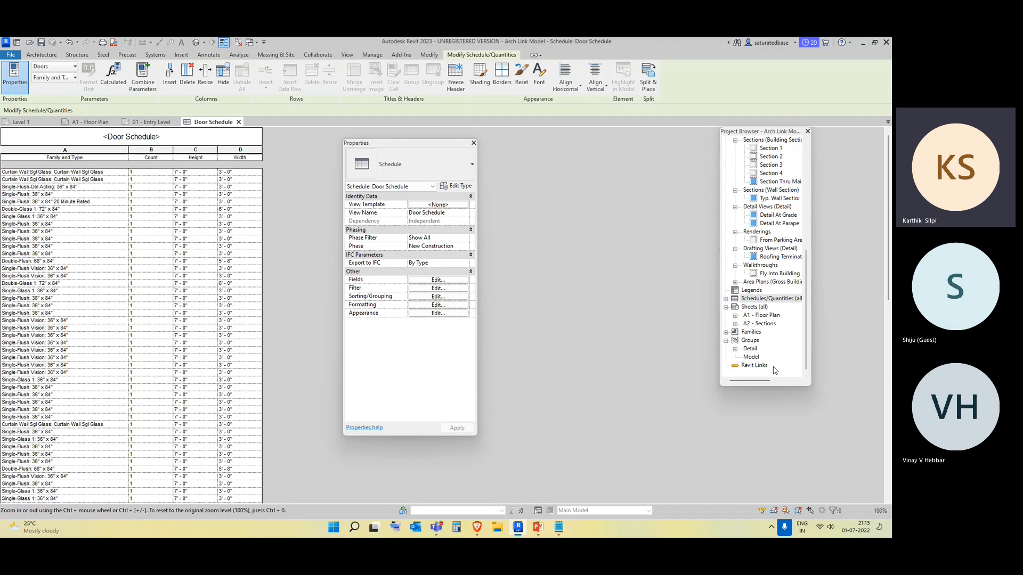
left_click(773, 299)
scroll(85, 239, "down", 15)
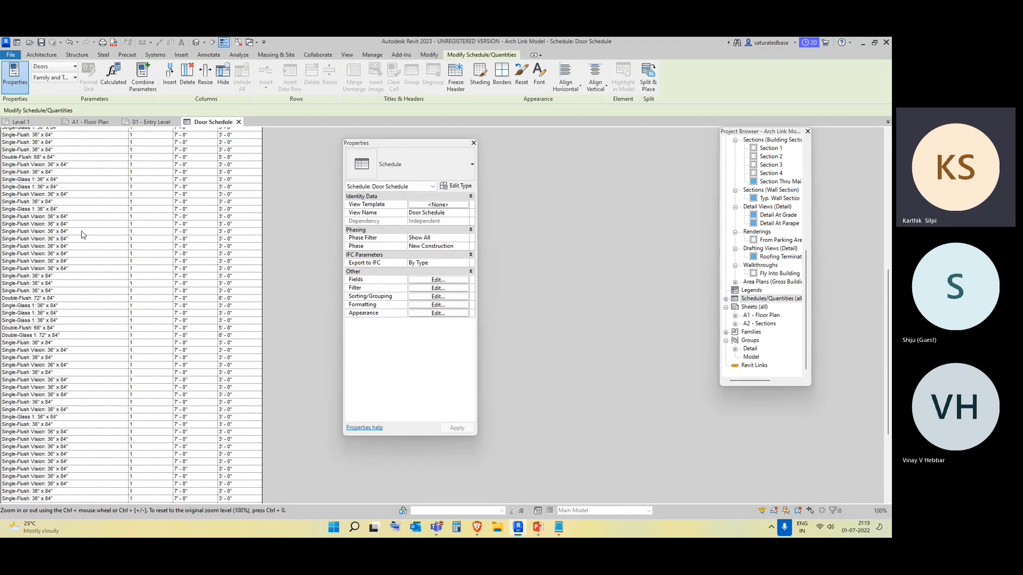
scroll(94, 318, "up", 15)
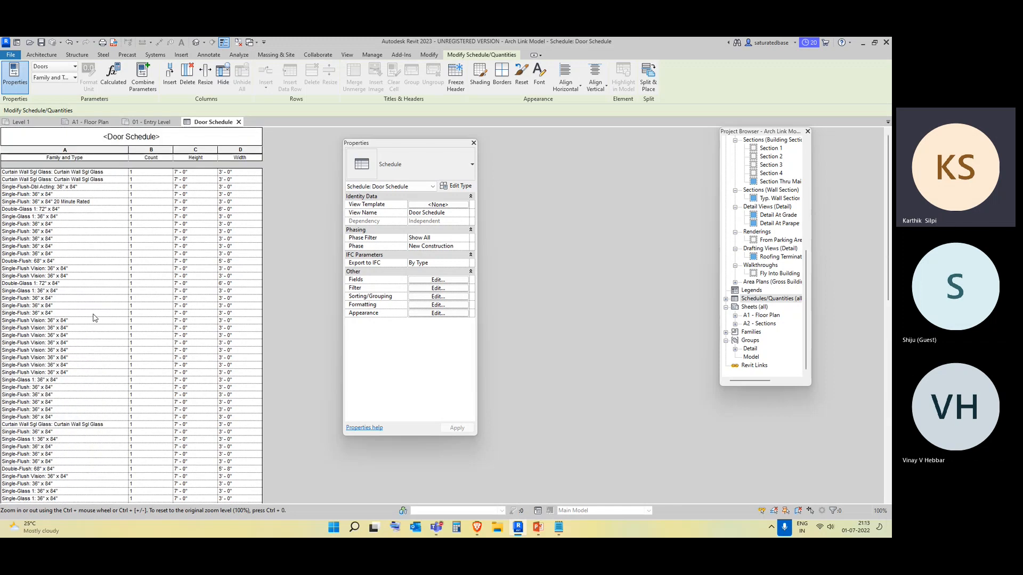
scroll(94, 317, "down", 1)
scroll(97, 251, "up", 1)
Filter the door schedule by Family and Type equals Curtain Wall Dbl Glass: Curtain Wall Dbl Glass.
left_click(439, 288)
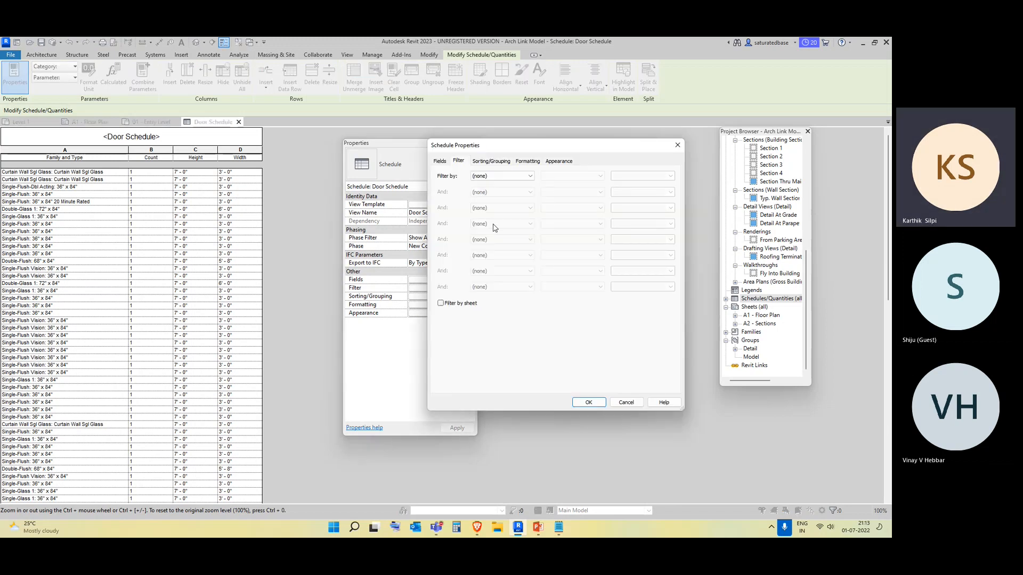
left_click(504, 177)
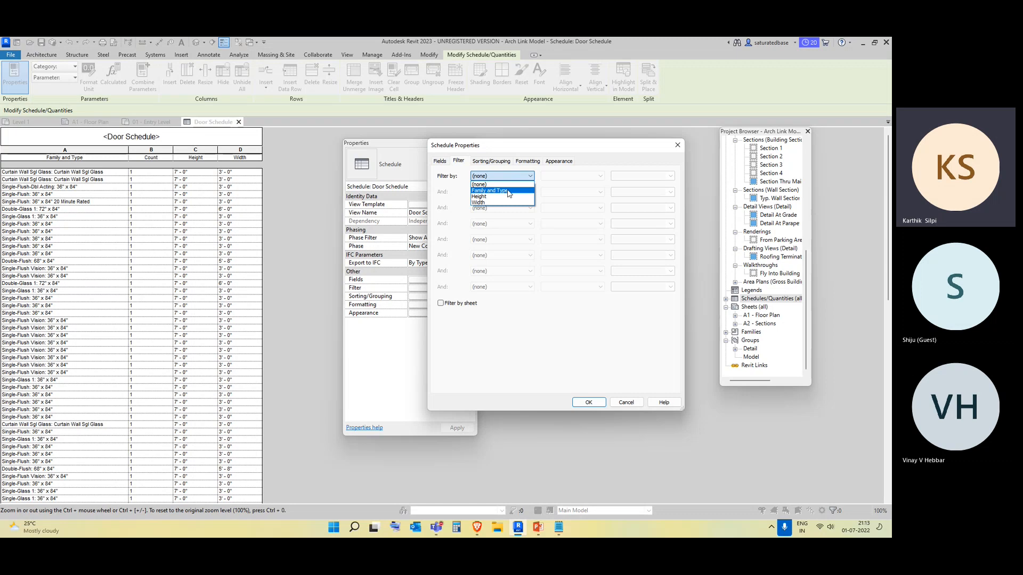
left_click(509, 191)
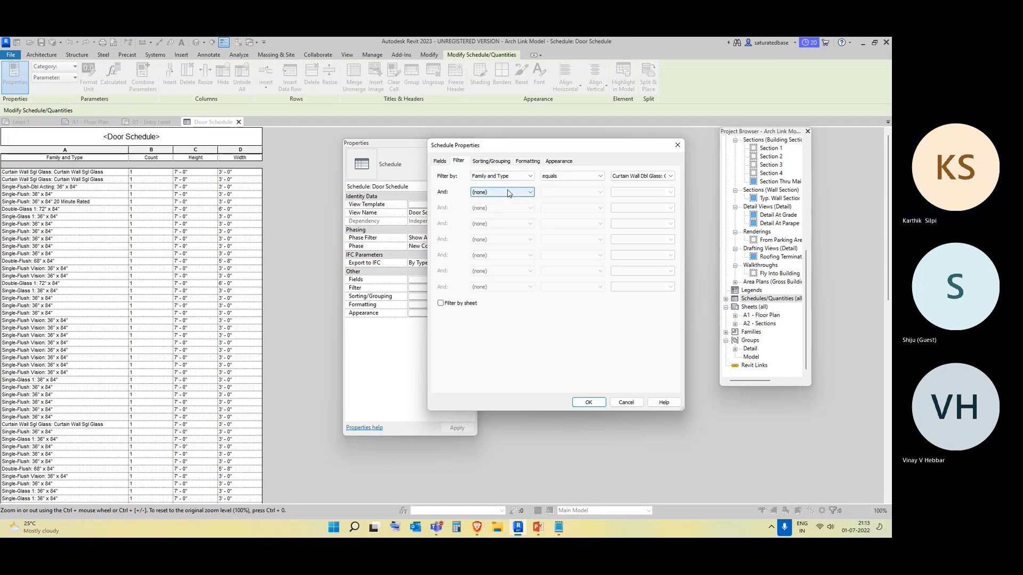
left_click(630, 178)
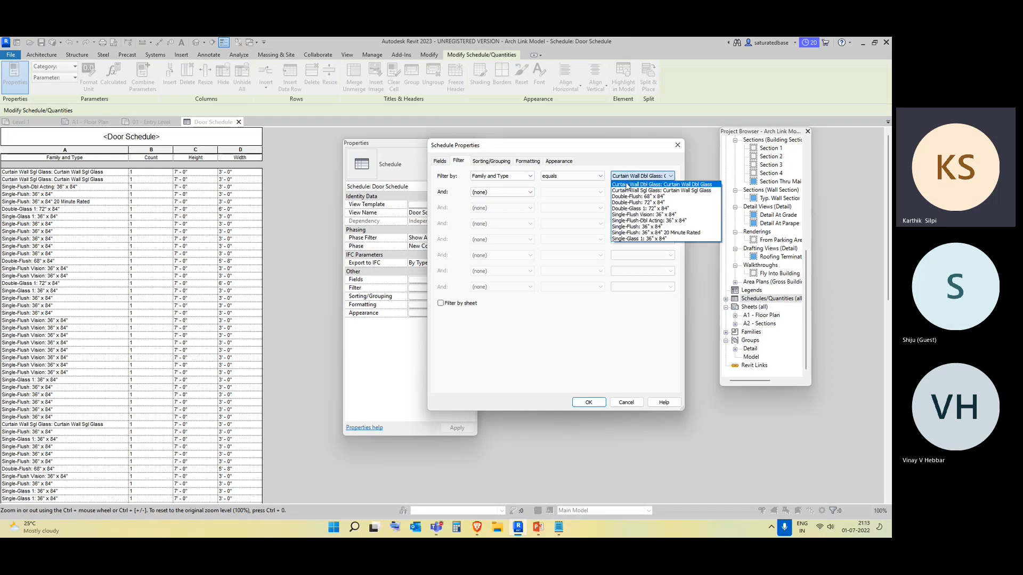
left_click(632, 184)
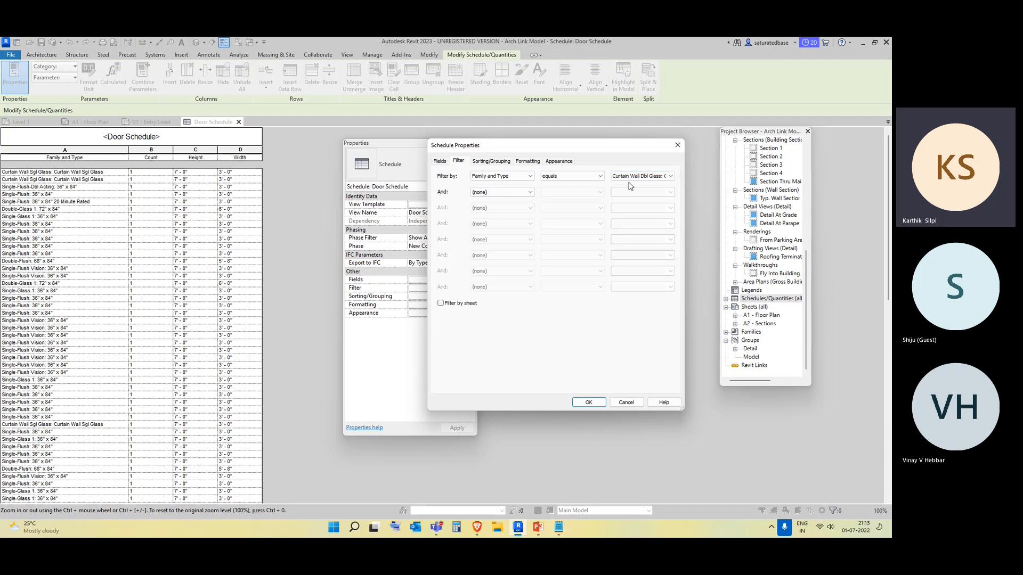
left_click(590, 403)
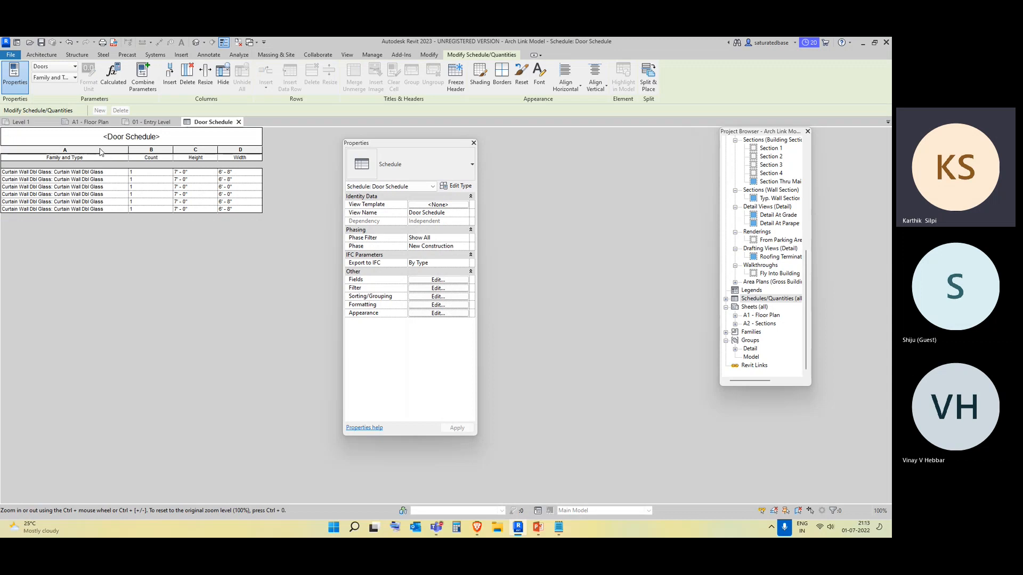
Remove the Family and Type filter from the door schedule.
left_click(436, 288)
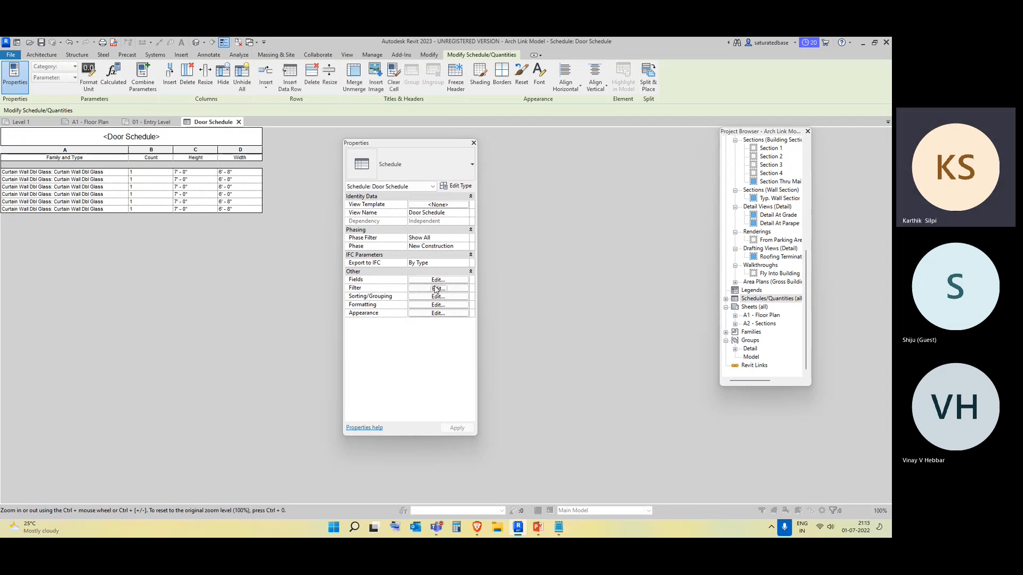
left_click(503, 176)
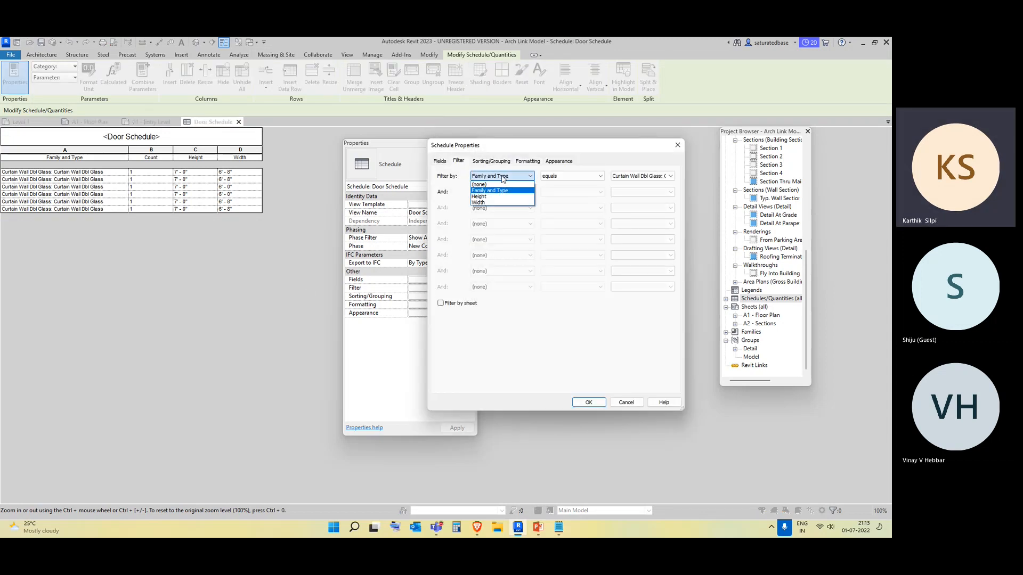
left_click(498, 188)
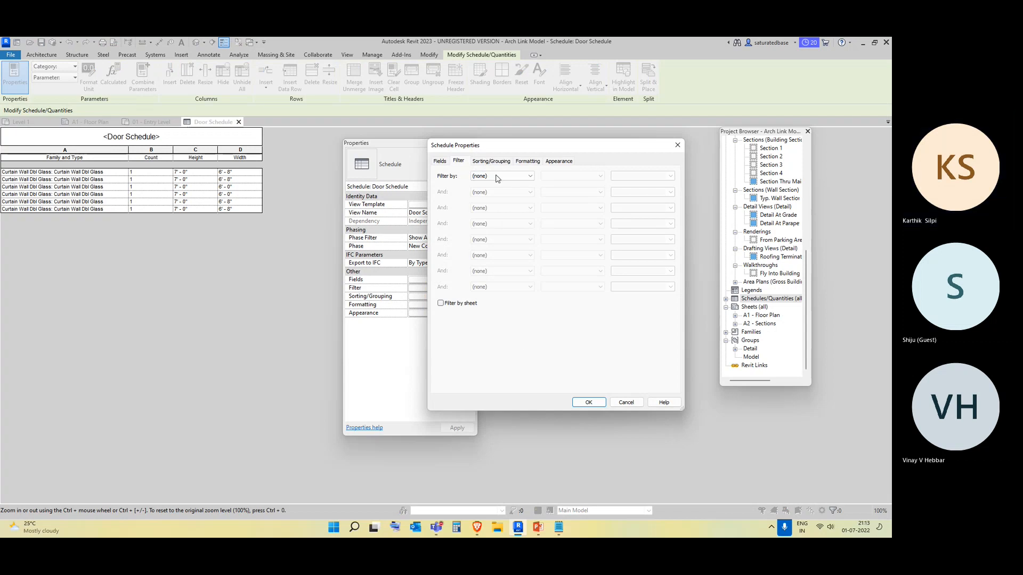
Sort the door schedule by Width ascending with a title, count and totals footer and grand totals enabled.
left_click(492, 162)
left_click(498, 176)
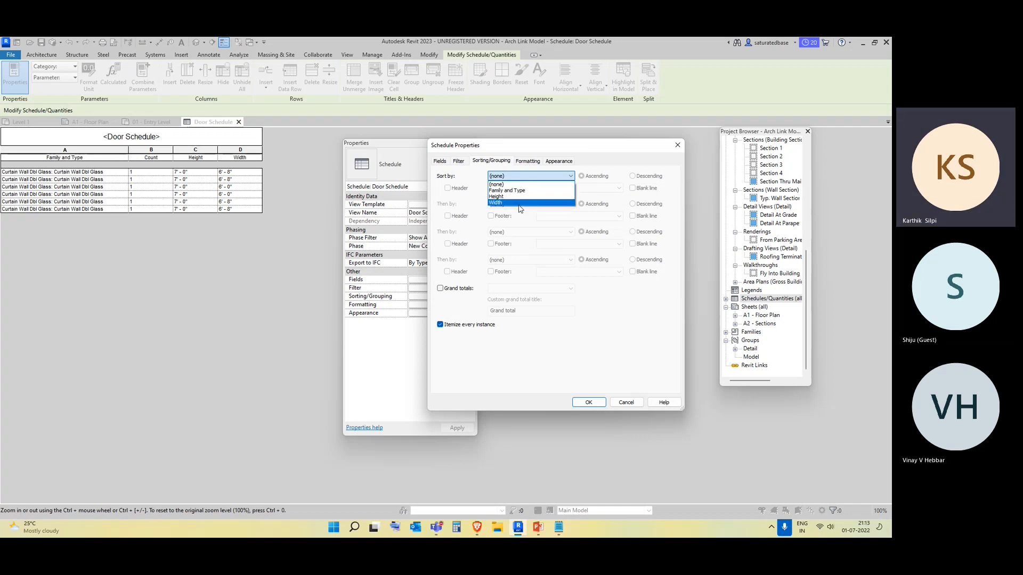
left_click(521, 203)
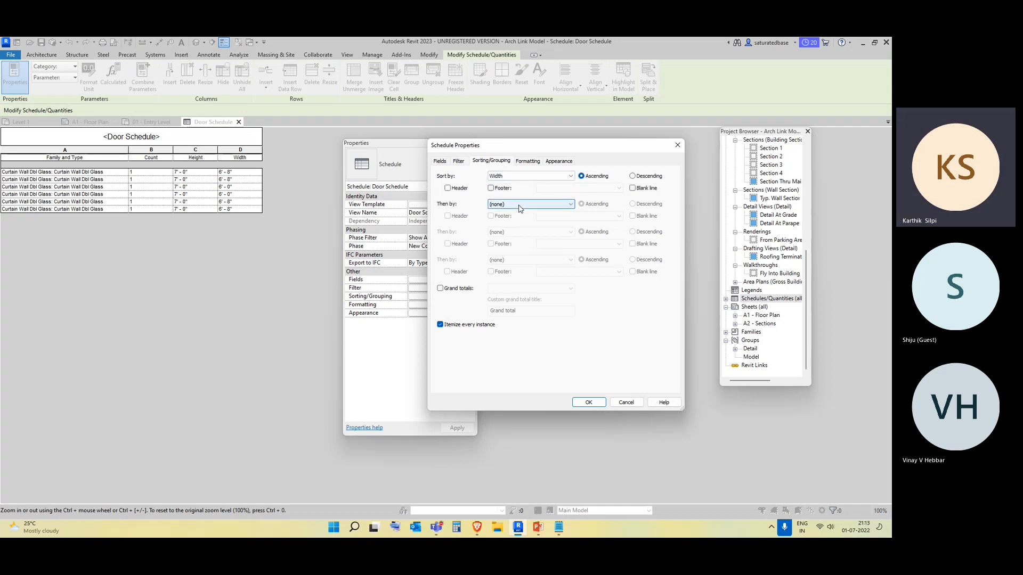
left_click(491, 189)
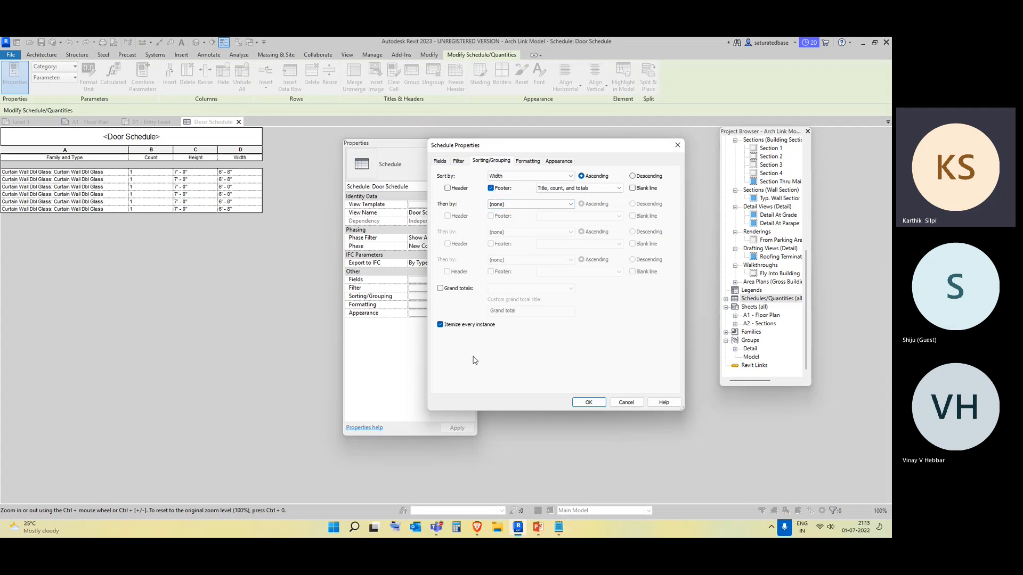
left_click(440, 289)
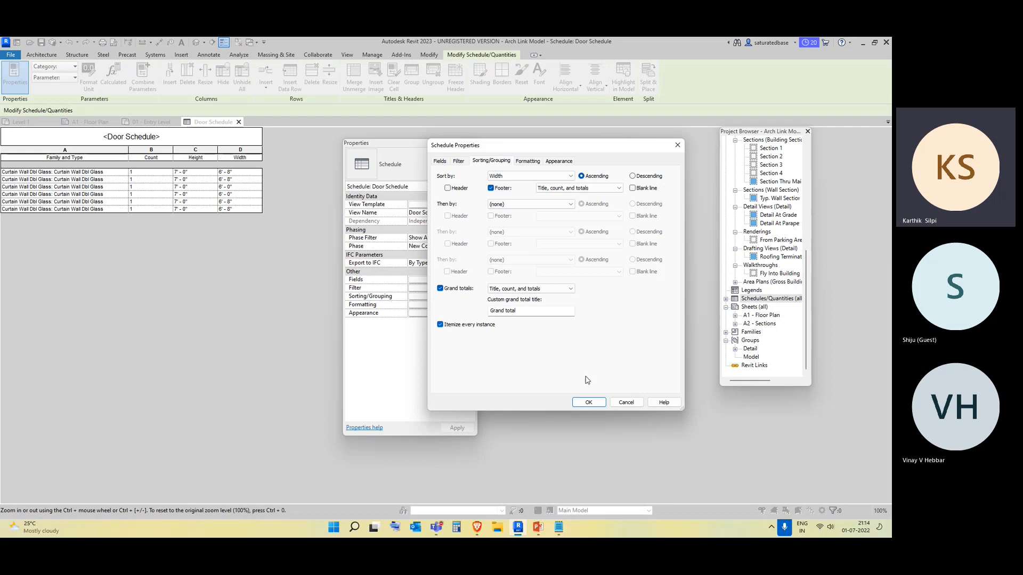
left_click(588, 402)
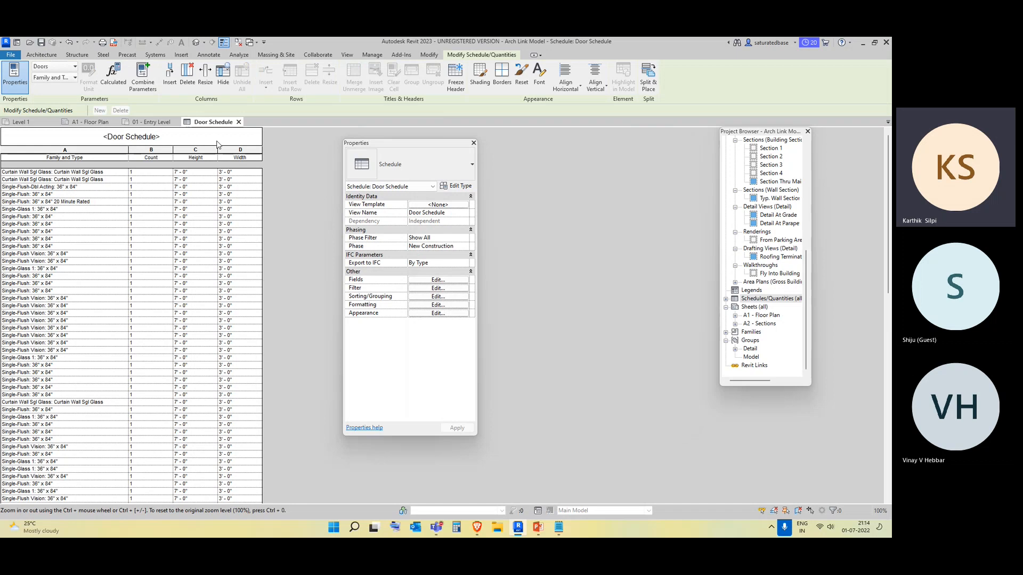
Scroll through the sorted door schedule groups and grand total.
scroll(193, 197, "down", 20)
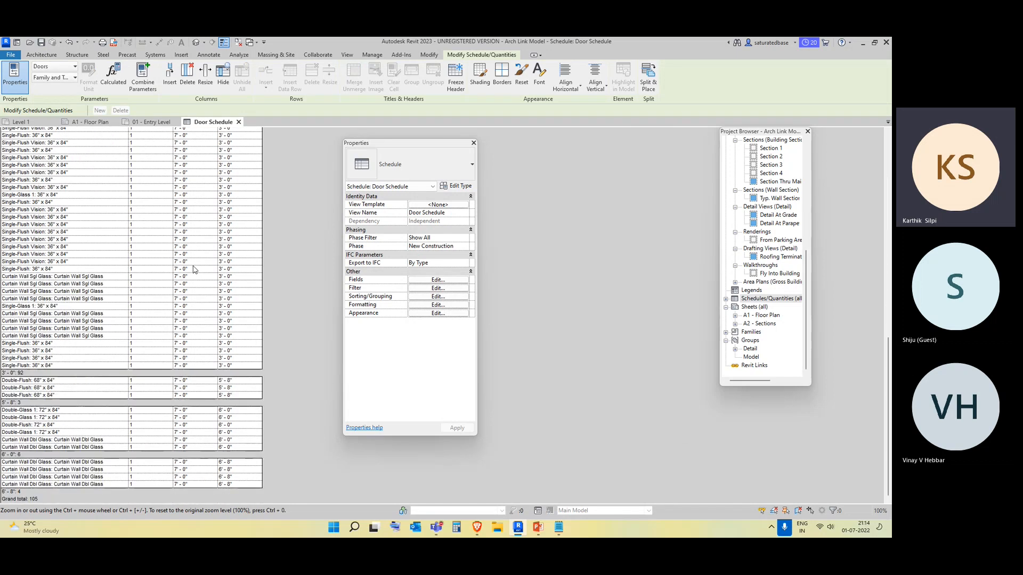
scroll(196, 248, "up", 10)
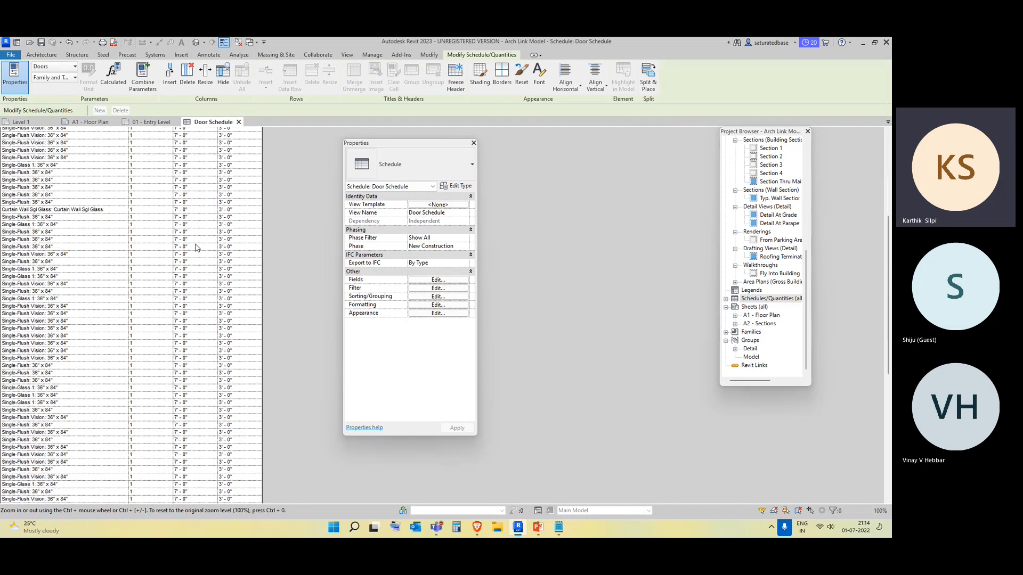
scroll(196, 247, "up", 10)
scroll(197, 296, "down", 20)
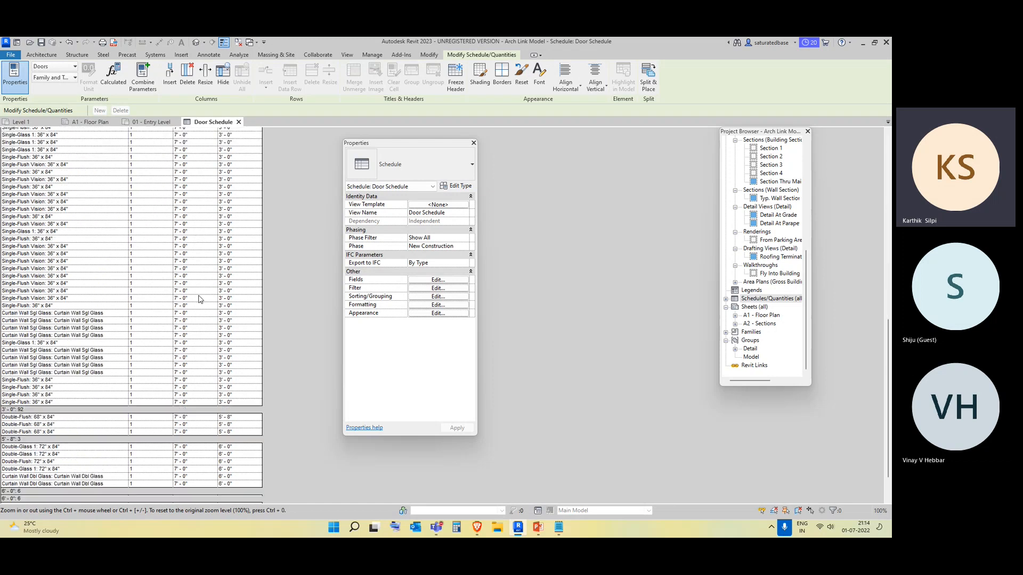
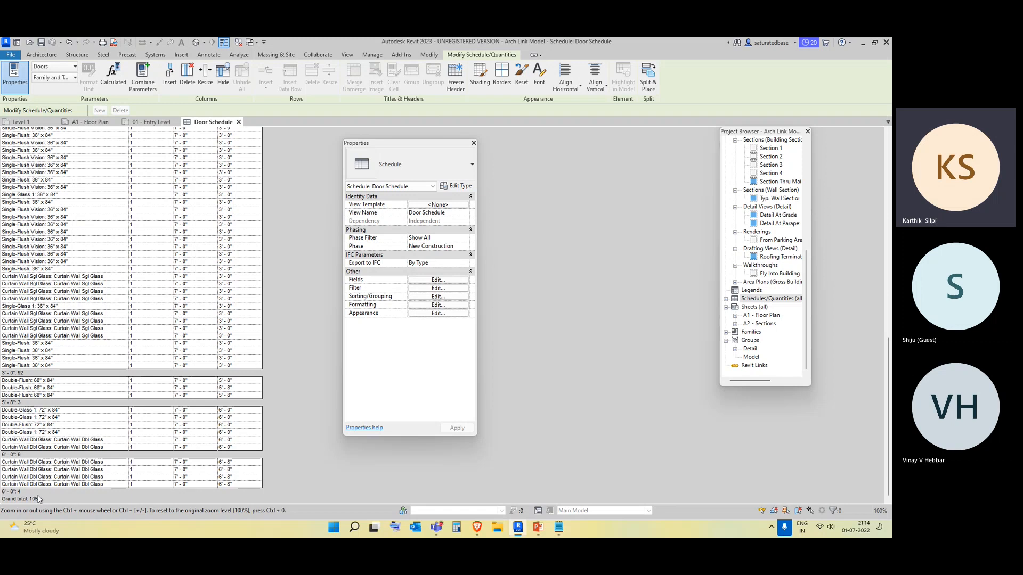
Review the door schedule's Formatting and Appearance settings without changing them.
left_click(426, 305)
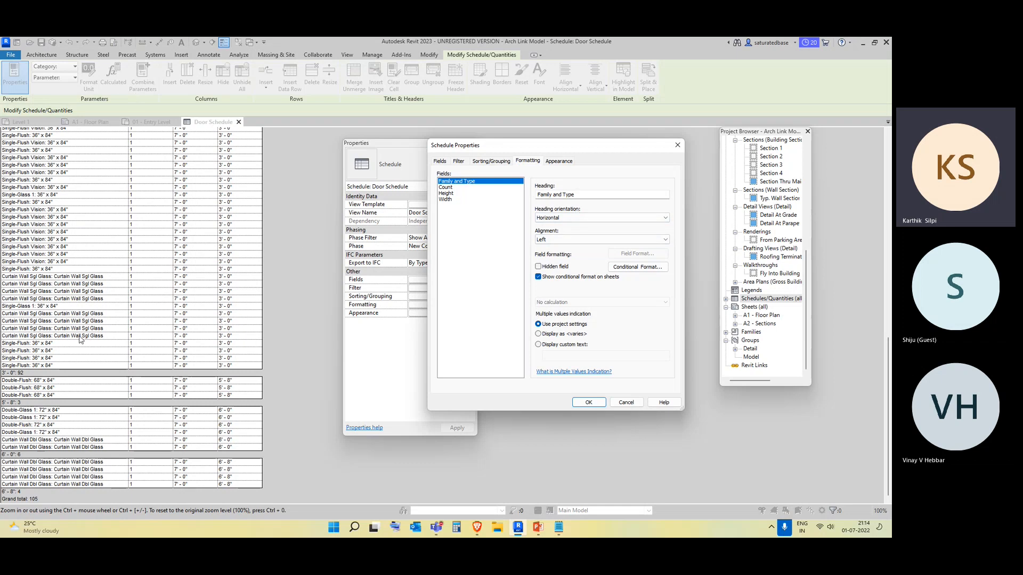
left_click(677, 145)
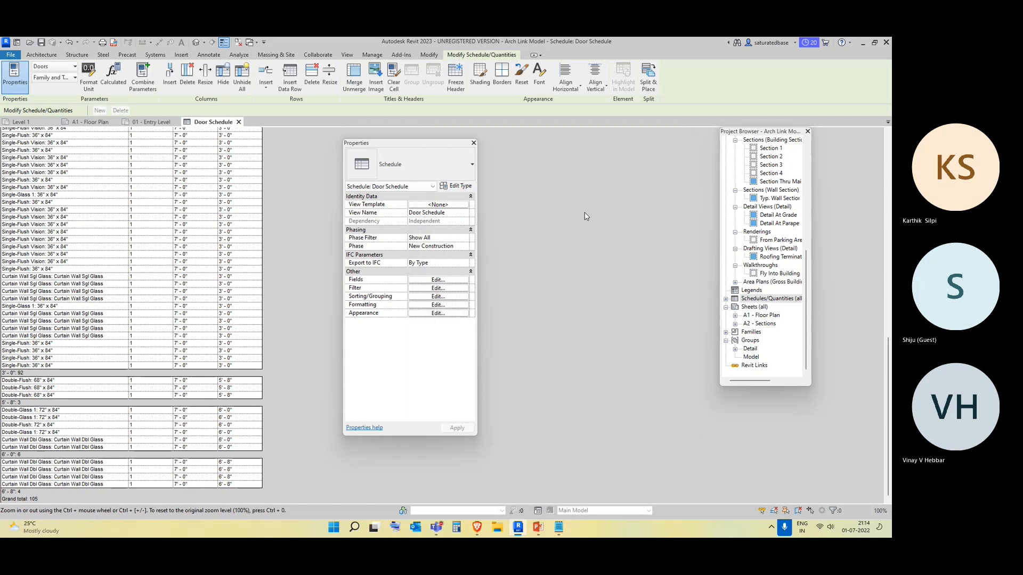
left_click(425, 315)
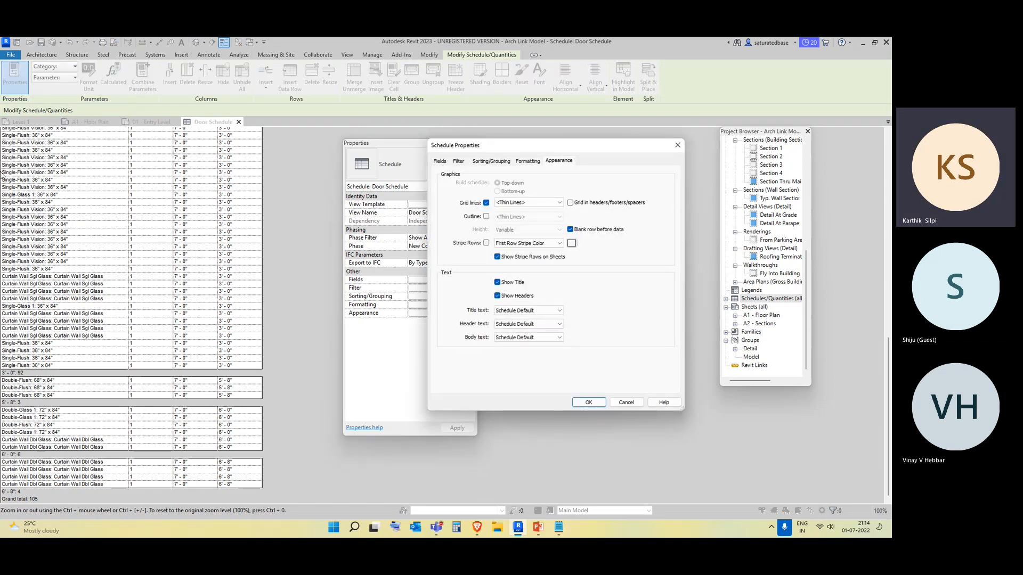
left_click(677, 145)
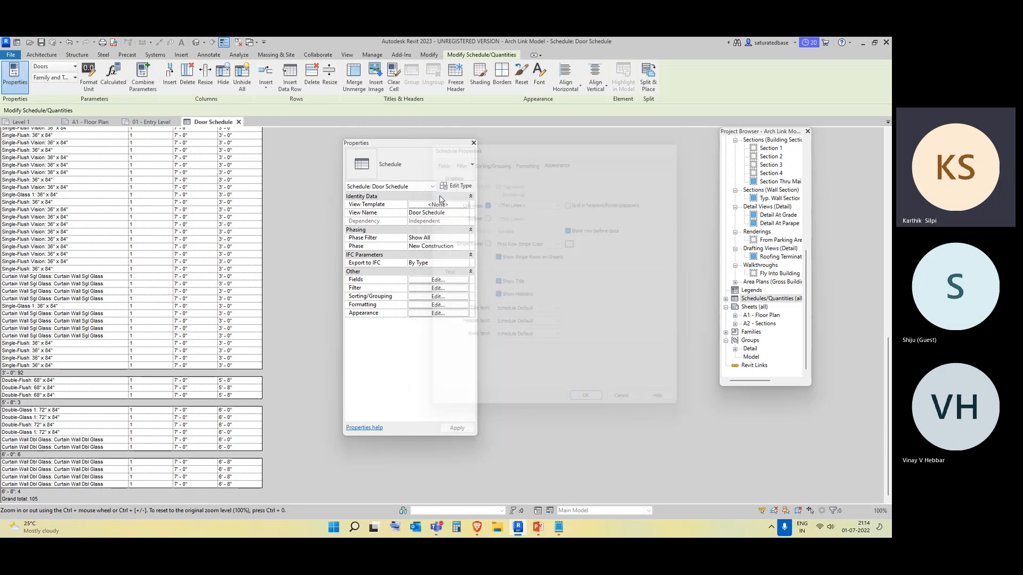
Examine the door schedule's rows, column header and its cell options.
left_click(140, 272)
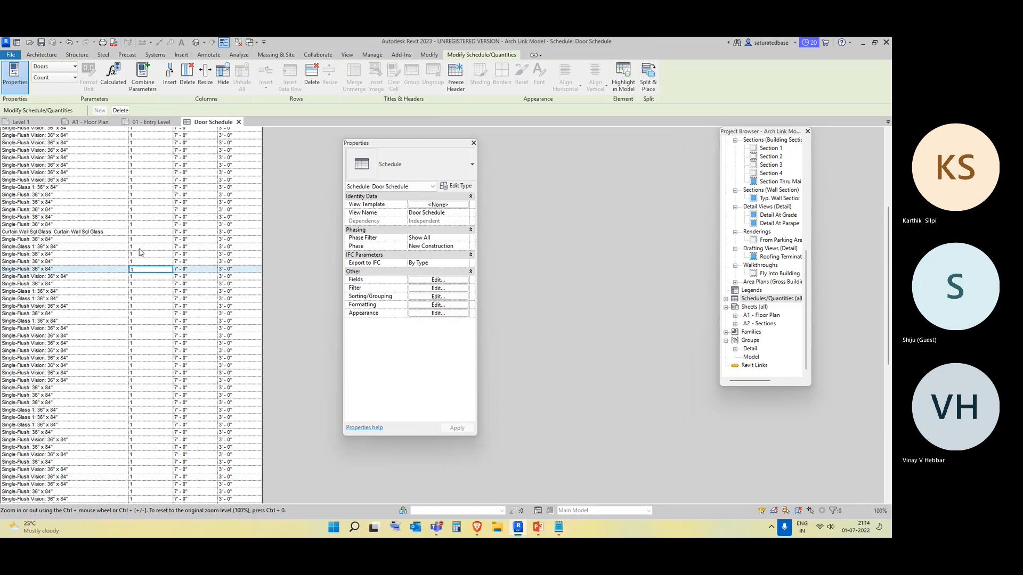
scroll(112, 228, "up", 5)
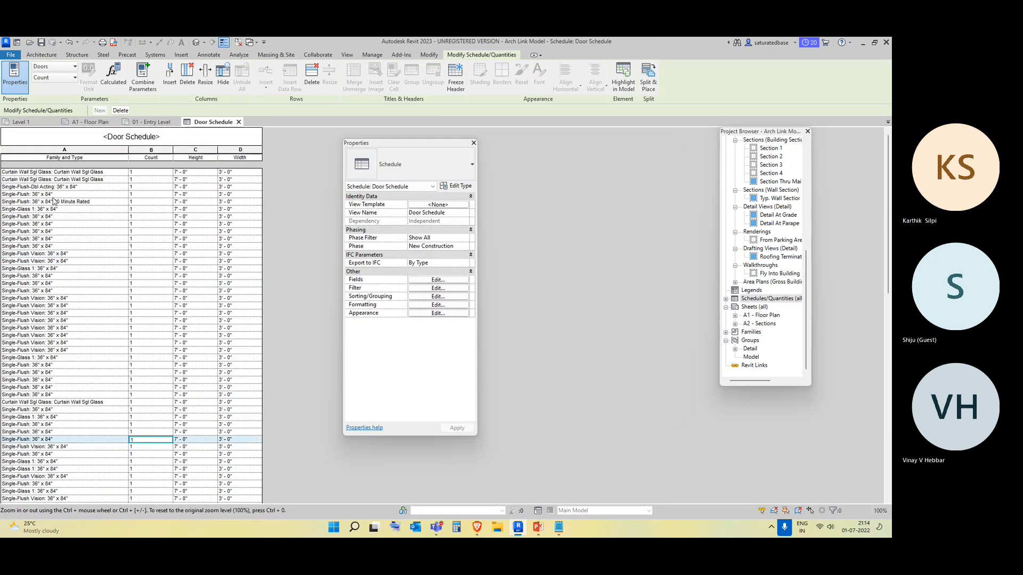
left_click(18, 159)
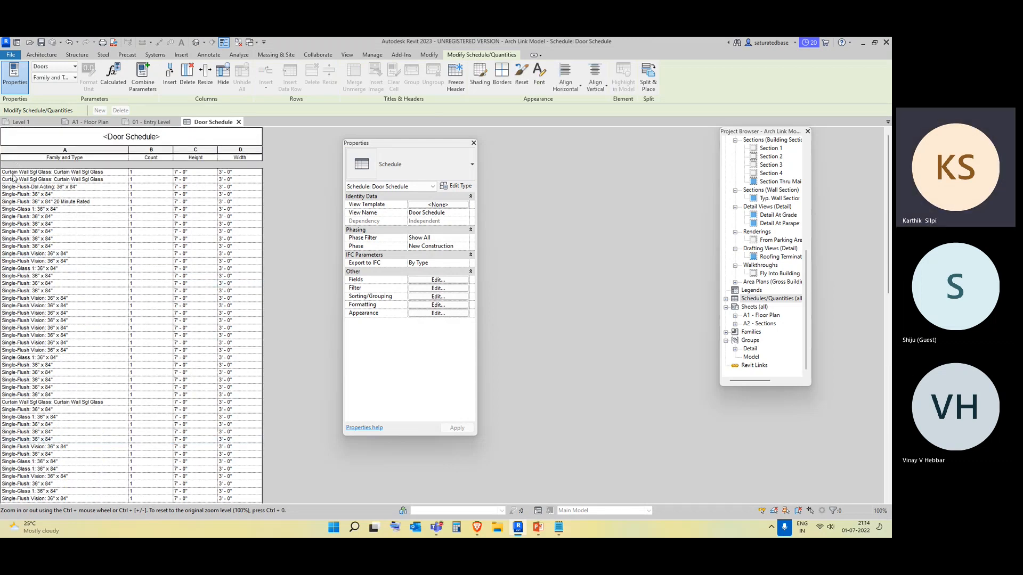
right_click(21, 144)
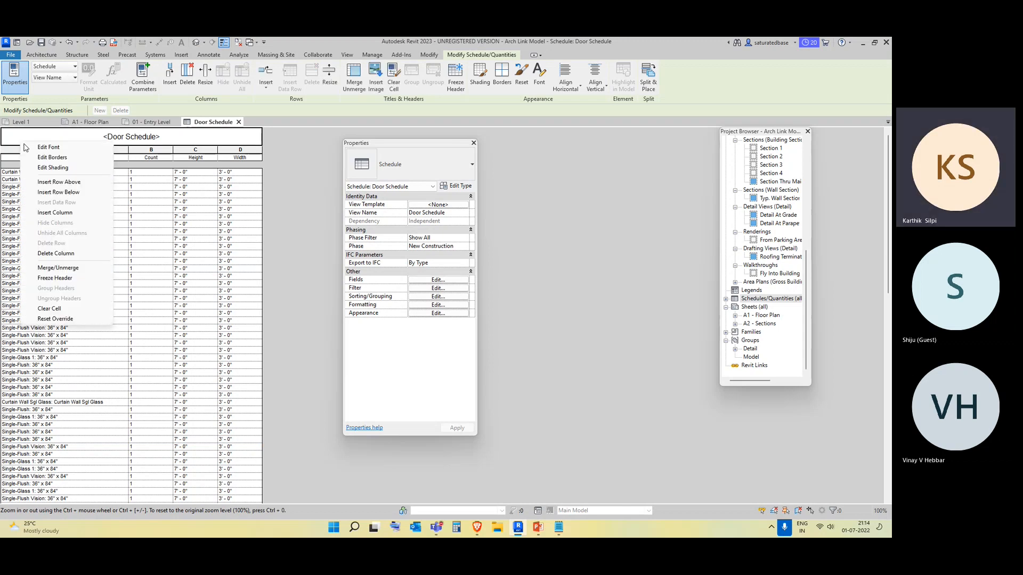
left_click(153, 328)
left_click(88, 233)
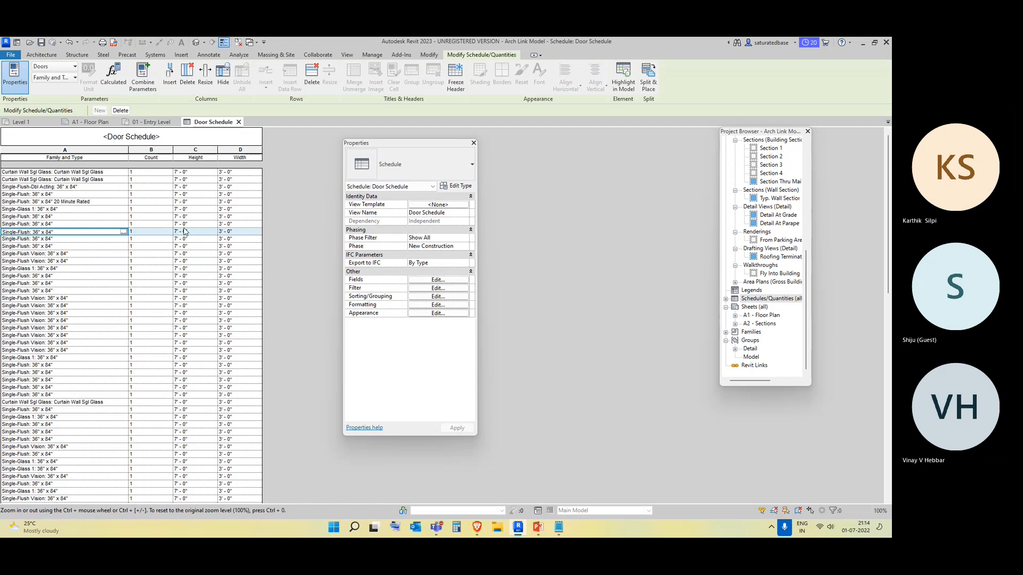
left_click(247, 204)
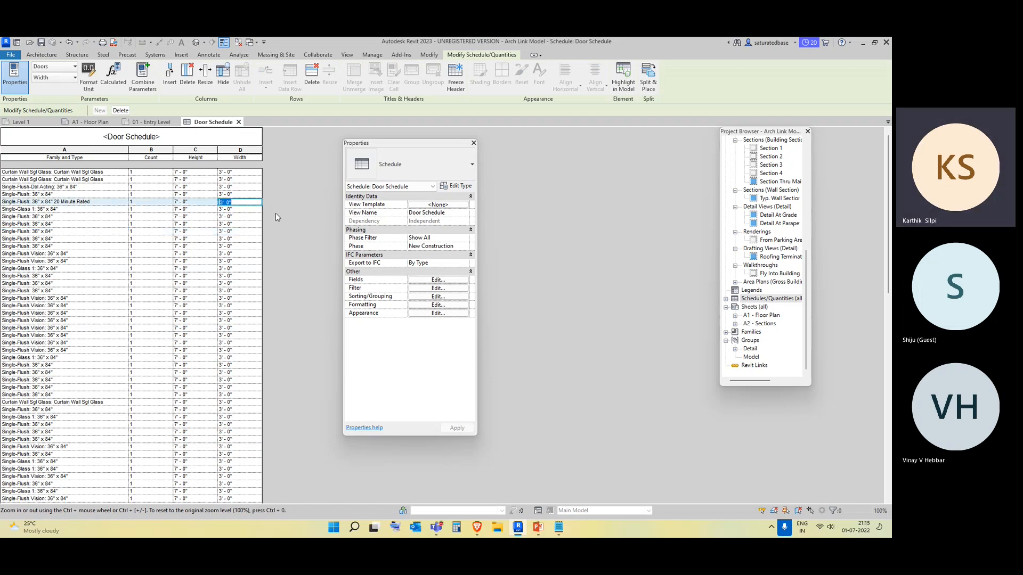
left_click(269, 279)
Export the door schedule as a CSV report named Door Schedule to the Desktop with default export options.
left_click(12, 54)
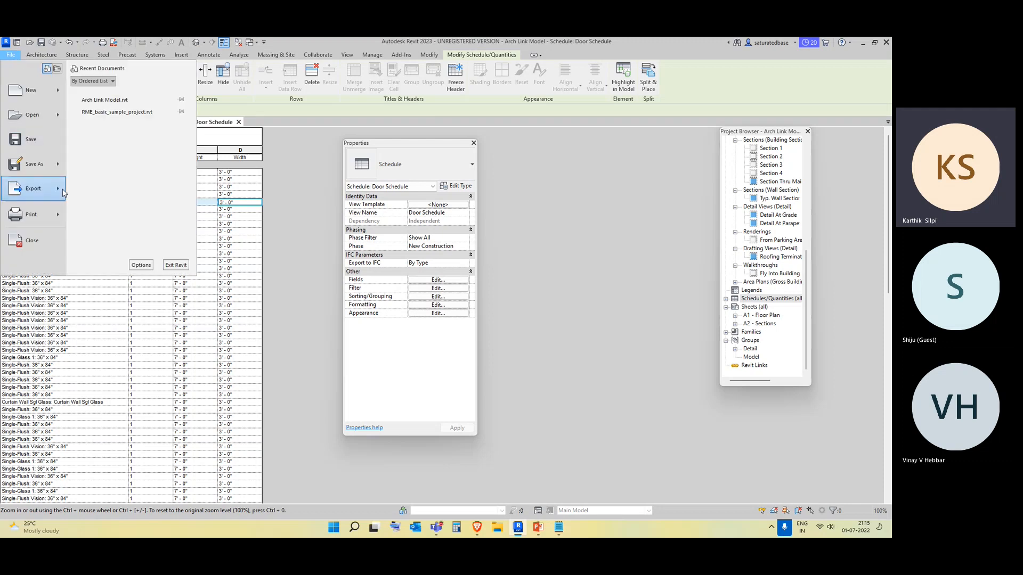
mouse_move(63, 192)
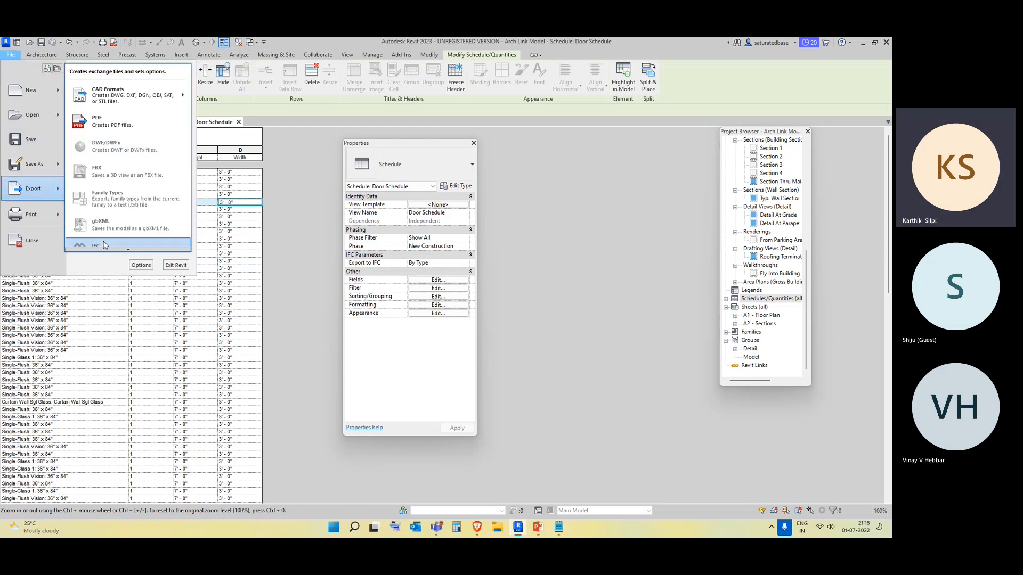
mouse_move(120, 252)
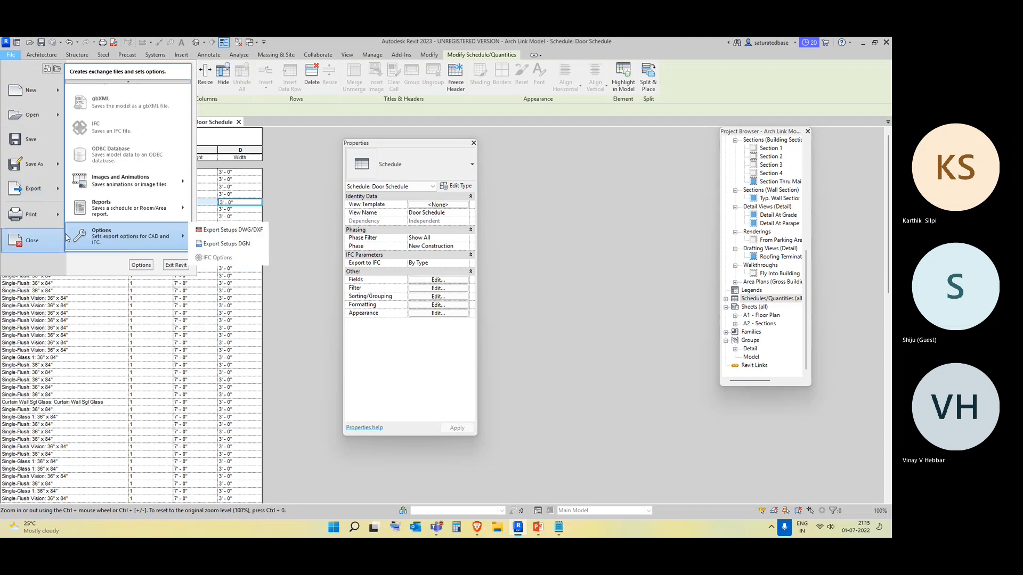
mouse_move(138, 212)
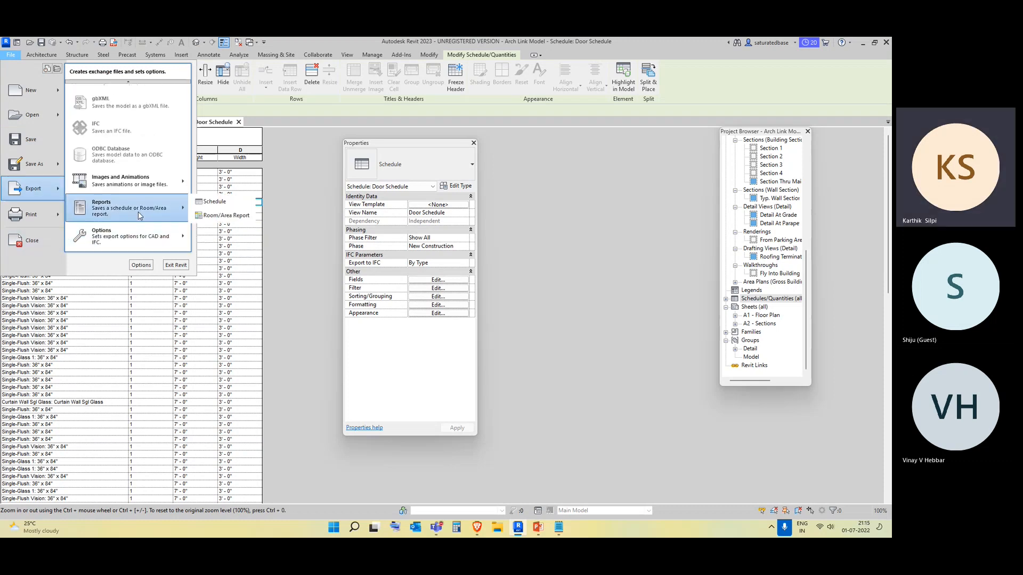
left_click(245, 204)
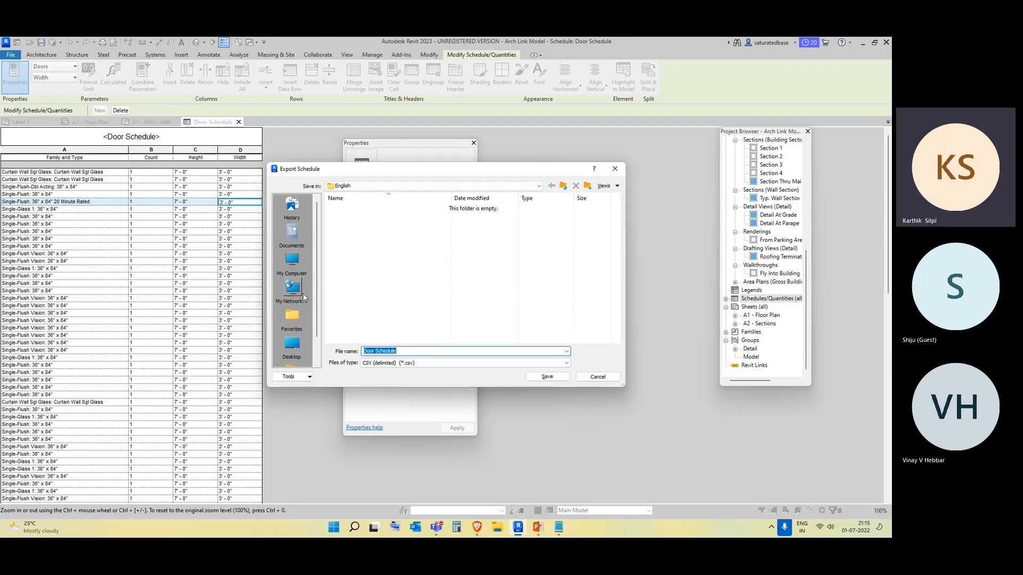
left_click(292, 349)
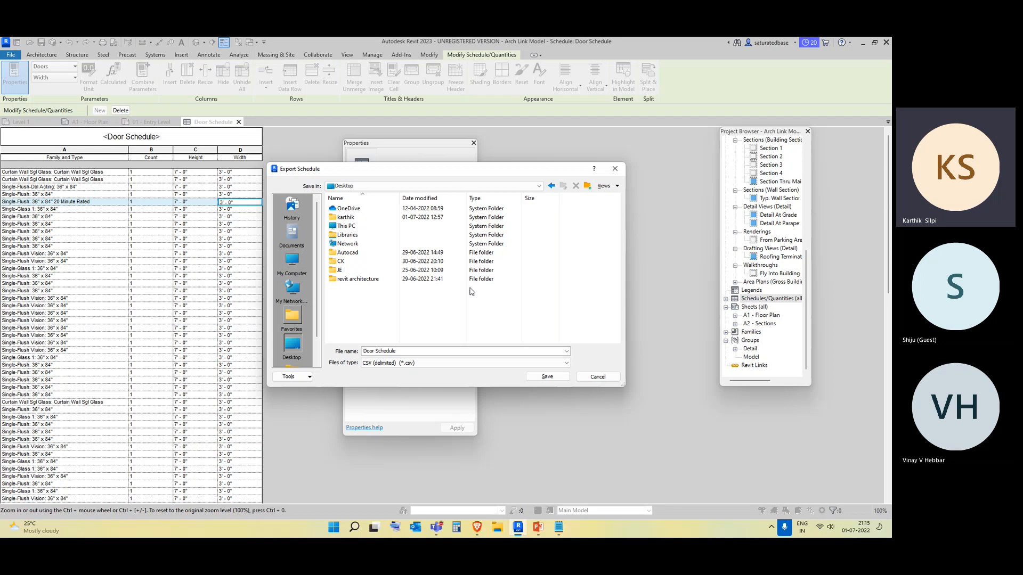
left_click(548, 377)
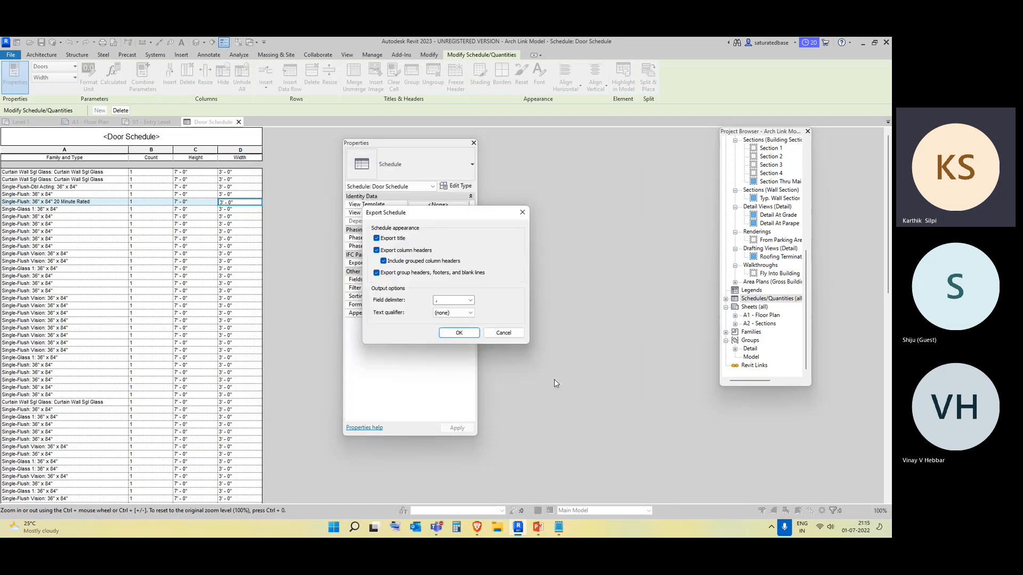
left_click(463, 333)
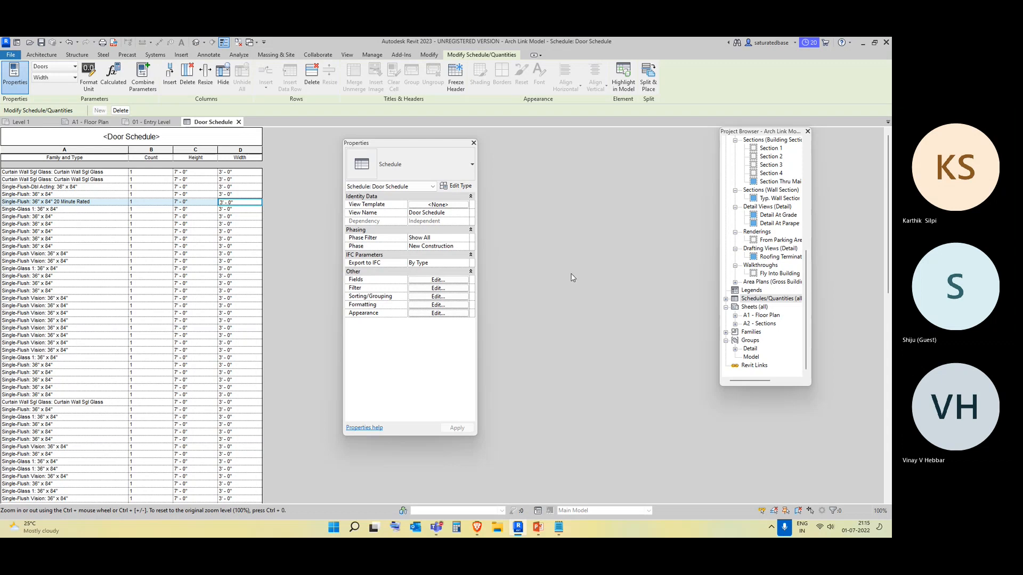
Switch to the desktop and open the exported Door Schedule CSV in Excel, maximized.
left_click(863, 42)
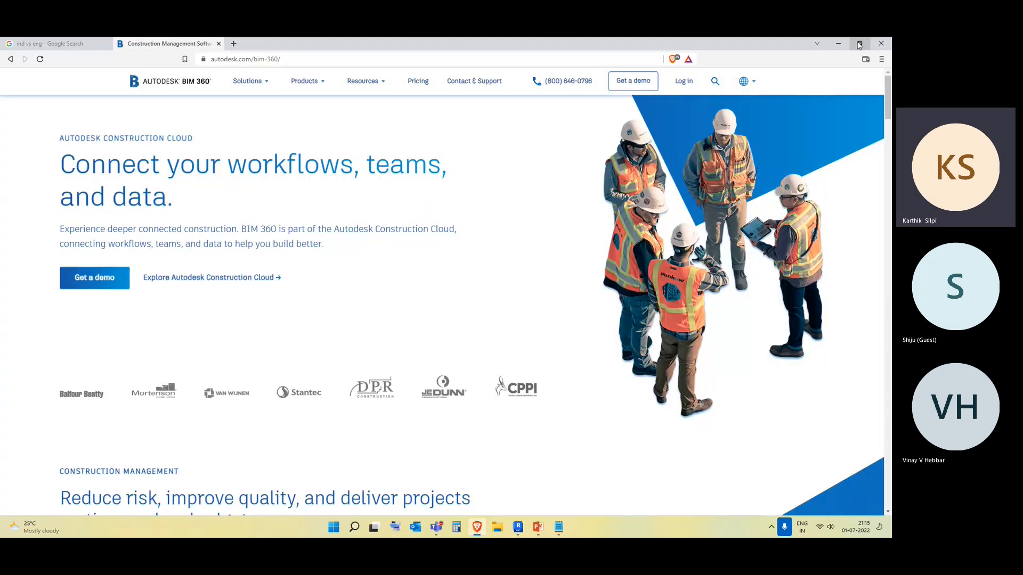
left_click(838, 42)
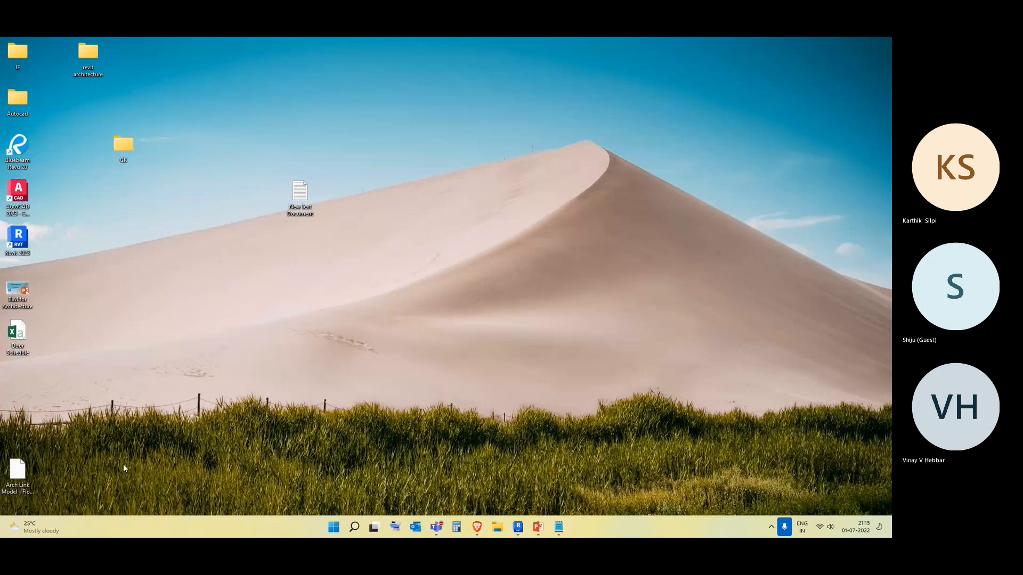
double_click(14, 345)
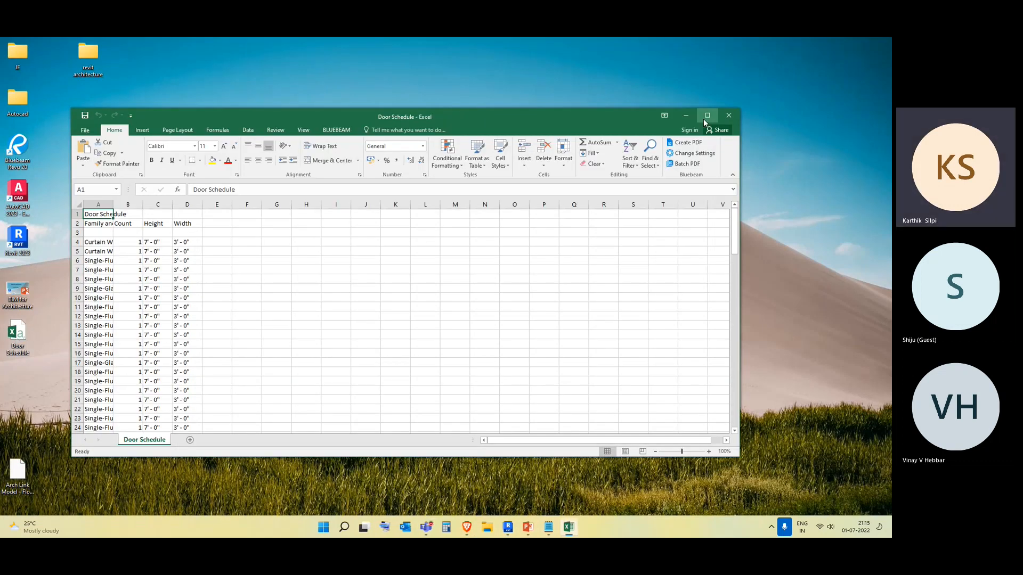
left_click(707, 115)
Widen column A and scroll through the exported door schedule rows down to the grand total.
scroll(152, 276, "down", 10)
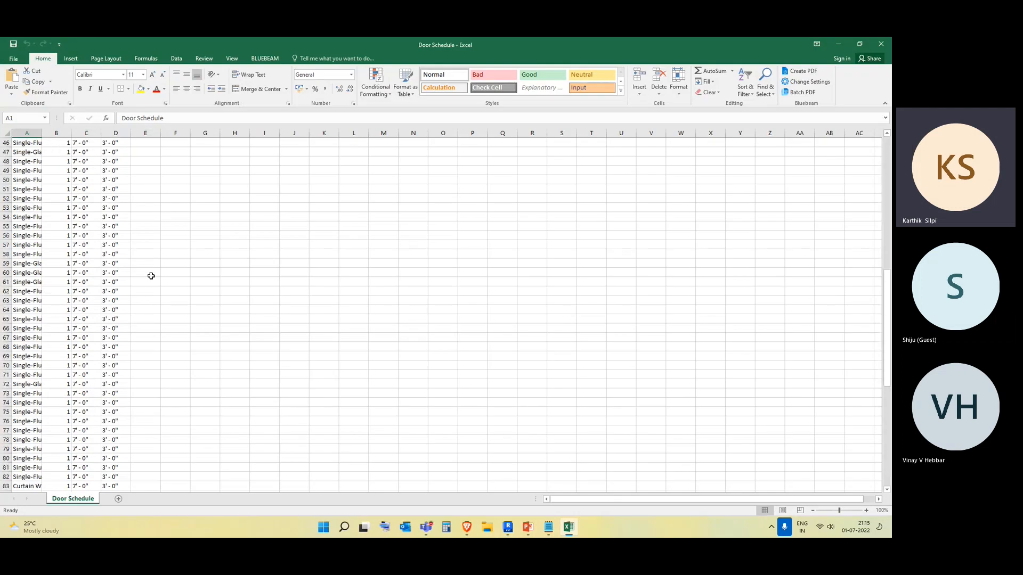
scroll(32, 191, "up", 9)
scroll(32, 191, "up", 1)
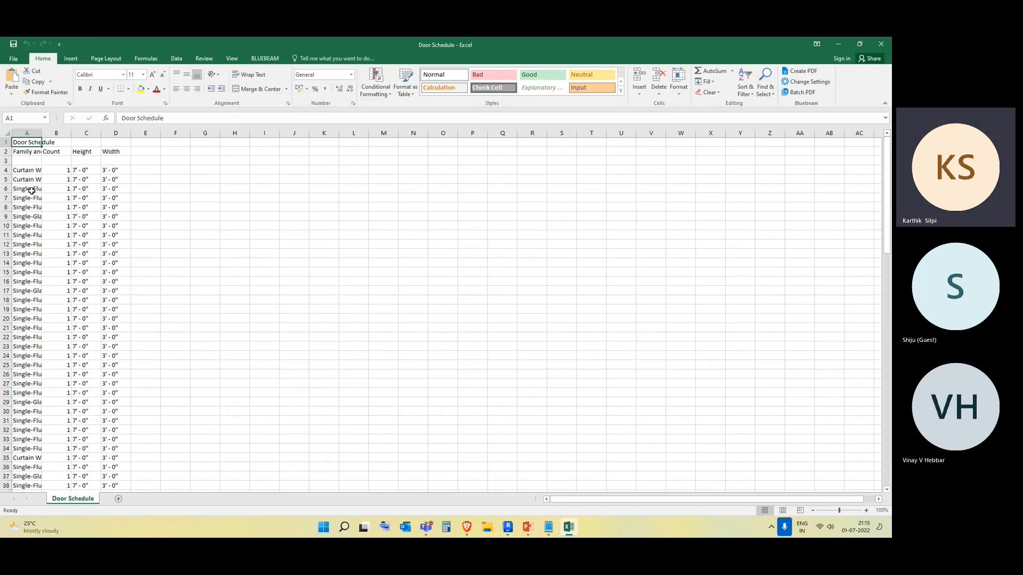
left_click_drag(40, 134, 97, 135)
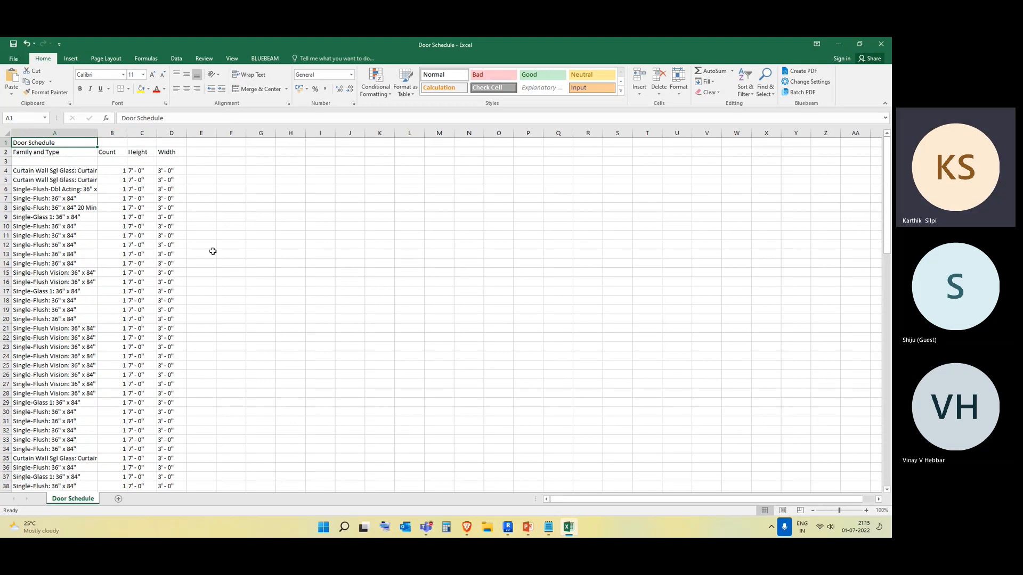
scroll(213, 251, "down", 20)
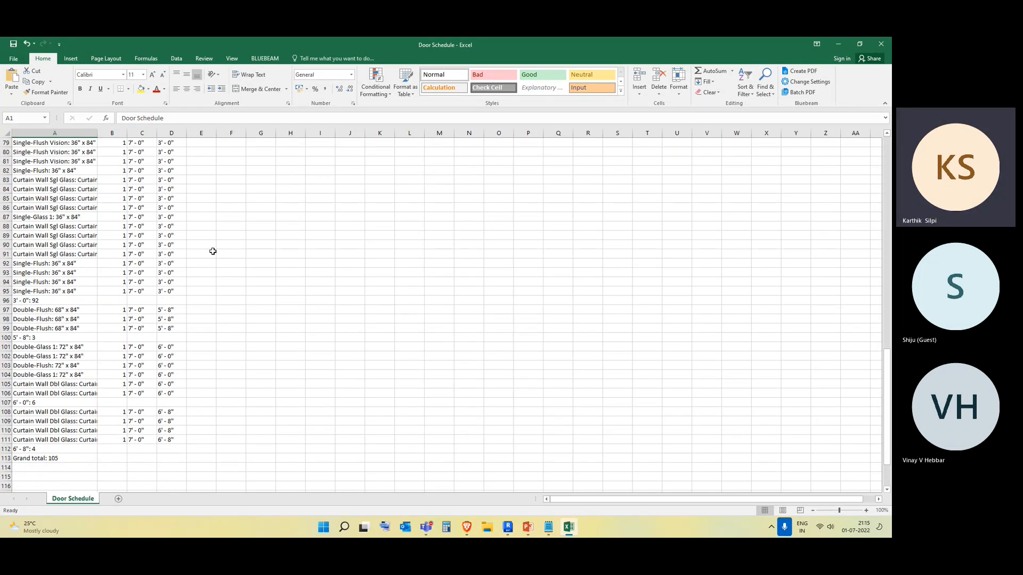
scroll(212, 251, "up", 20)
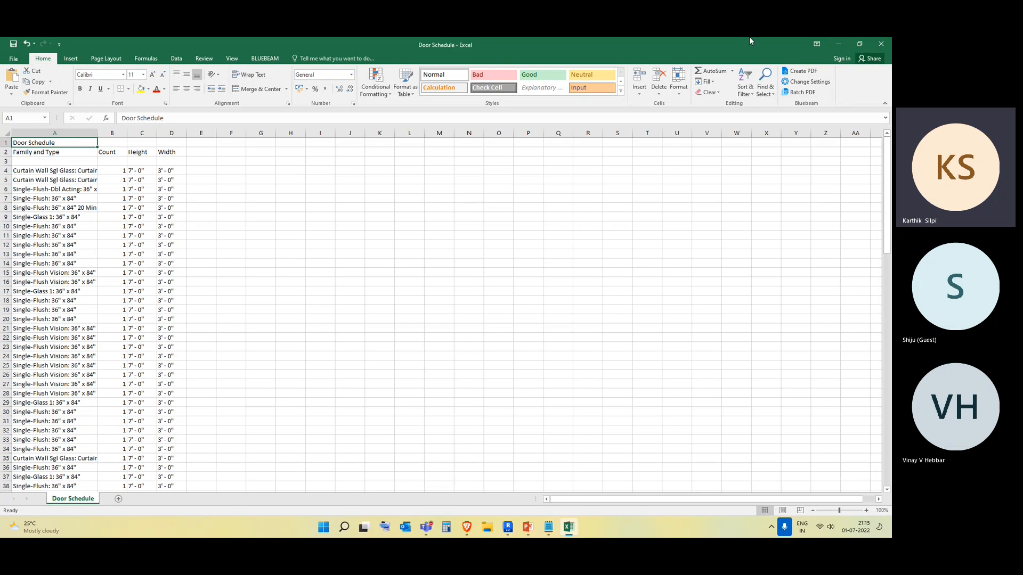
Close Excel without saving changes to Door Schedule.csv.
left_click(881, 48)
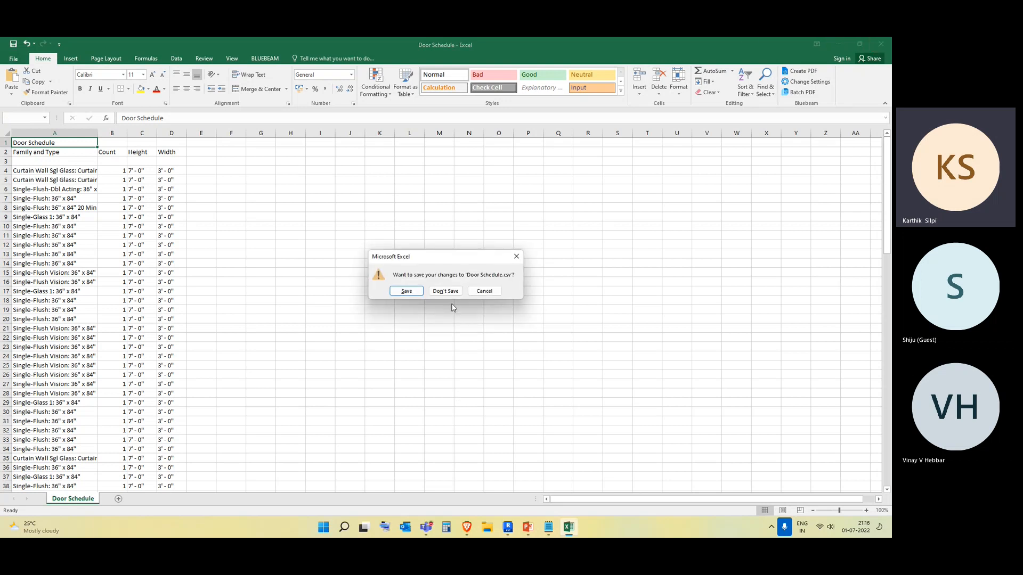
left_click(452, 292)
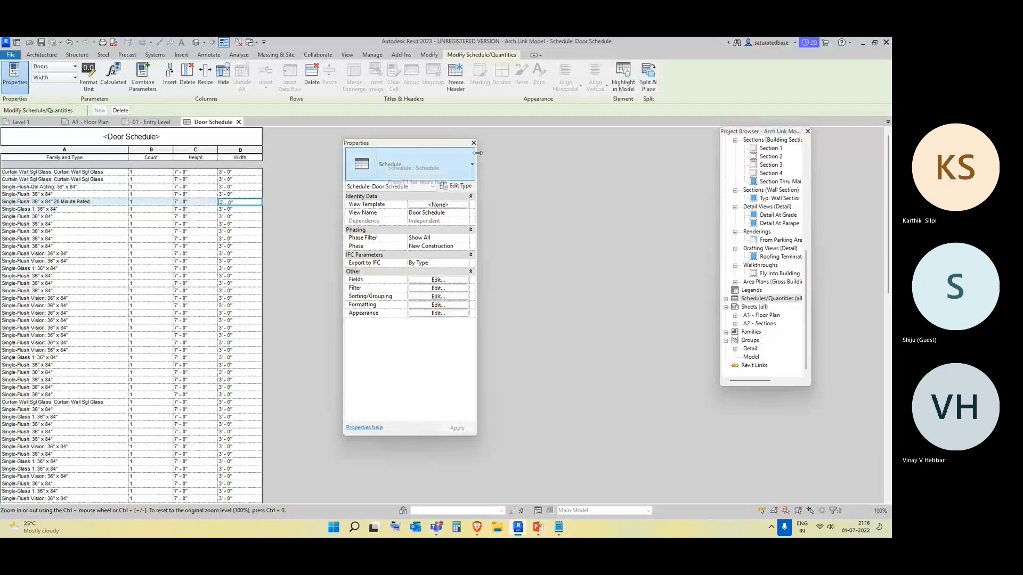
Back in Revit, open the 01 - Entry Level floor plan from the project browser.
left_click(756, 299)
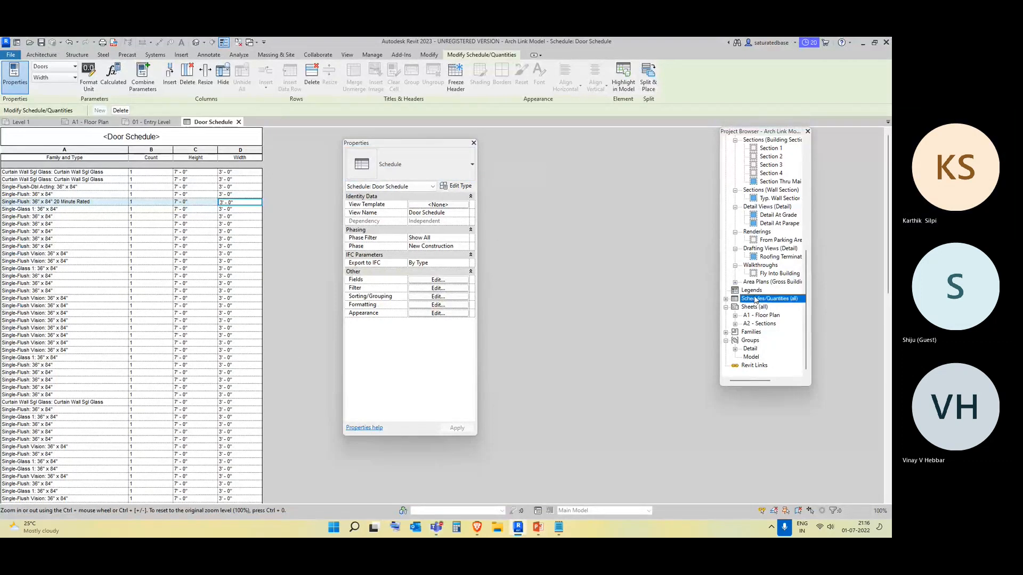
double_click(755, 300)
scroll(754, 215, "up", 2)
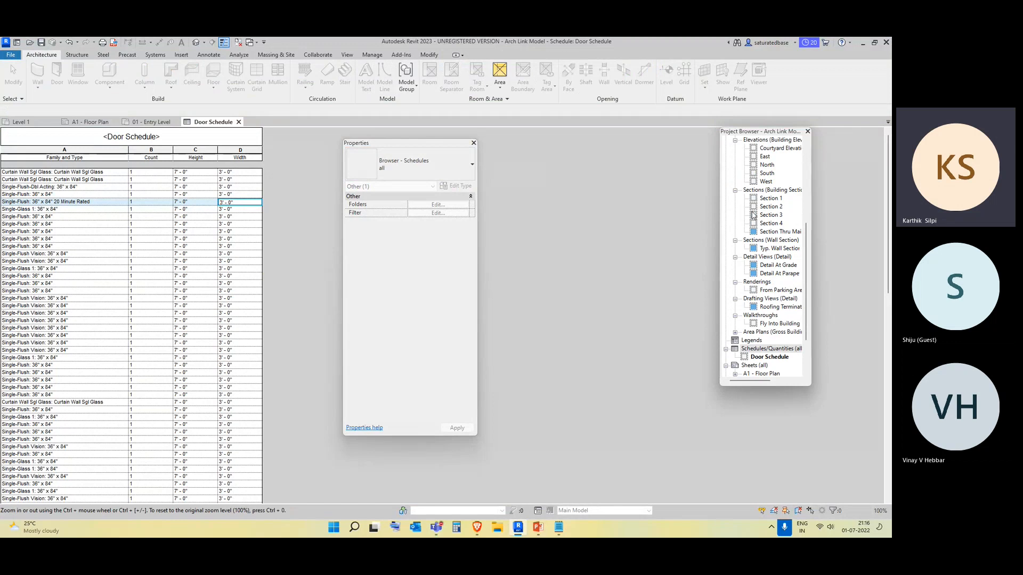
scroll(753, 214, "up", 6)
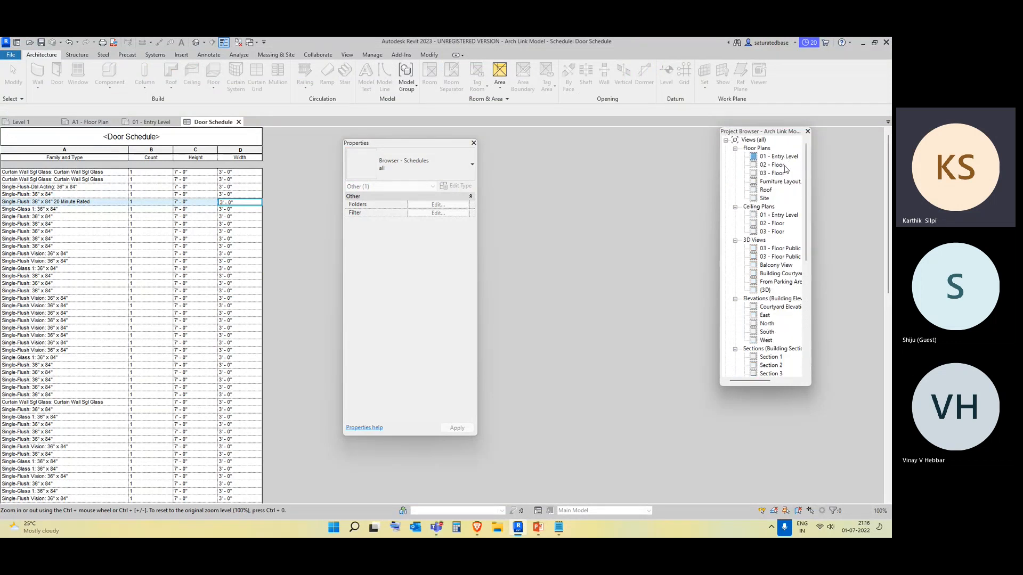
double_click(785, 157)
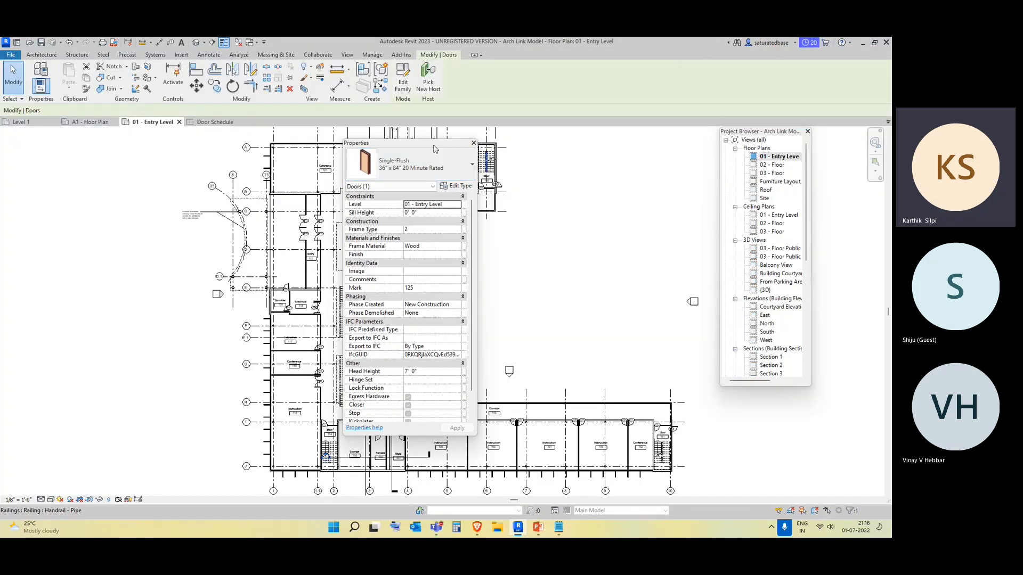
Move the Properties palette away from the floor plan drawing.
left_click_drag(435, 149, 114, 163)
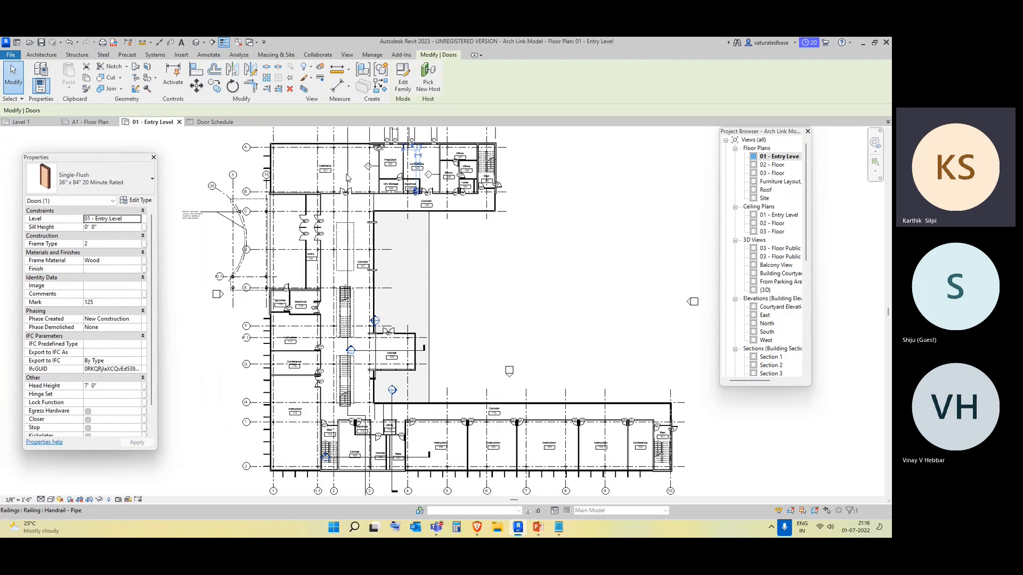
scroll(773, 193, "down", 4)
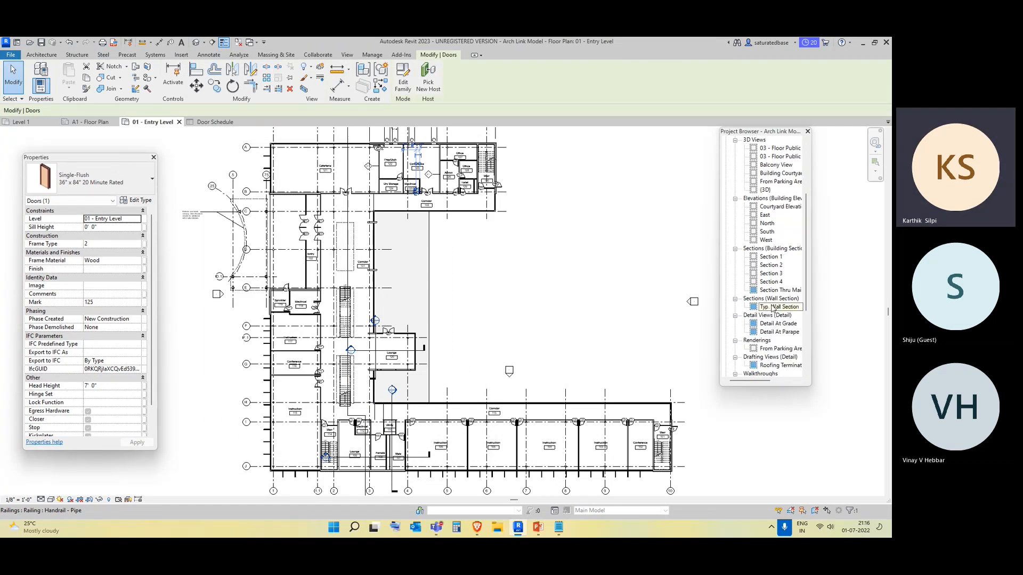
scroll(775, 333, "down", 3)
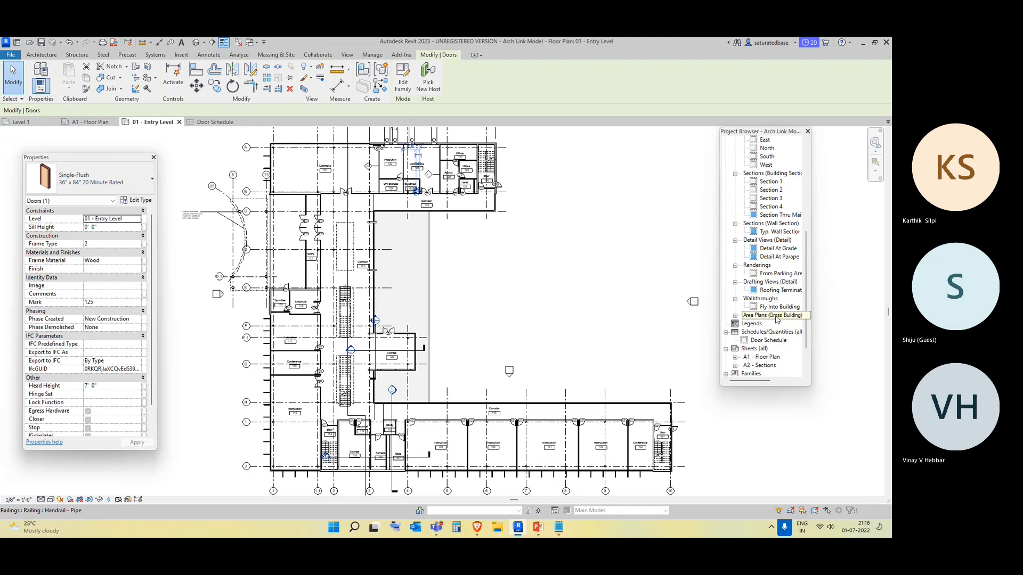
Open the Door Schedule view and scroll through it down to the grand total.
scroll(777, 320, "down", 2)
double_click(769, 299)
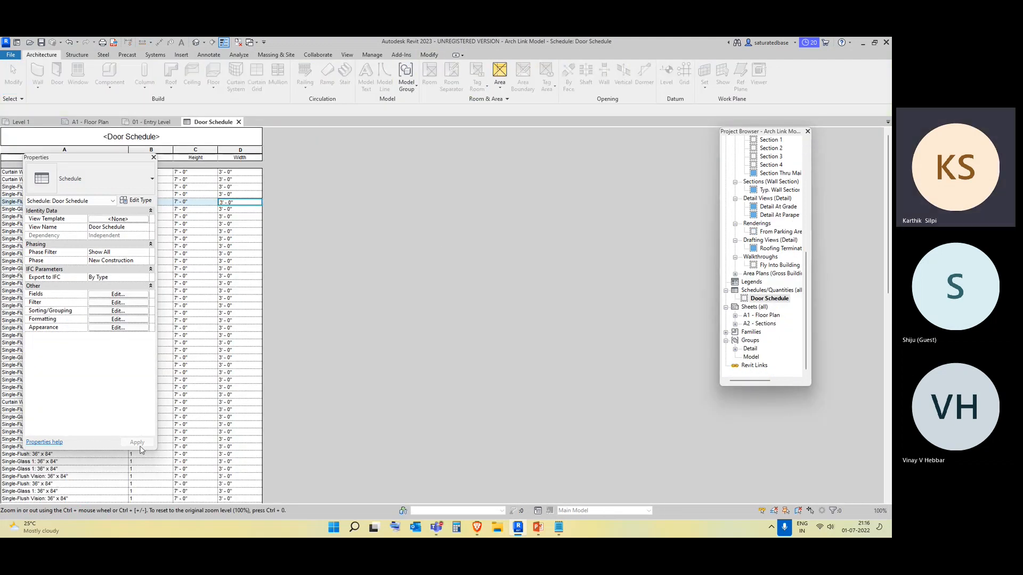
left_click_drag(53, 156, 355, 147)
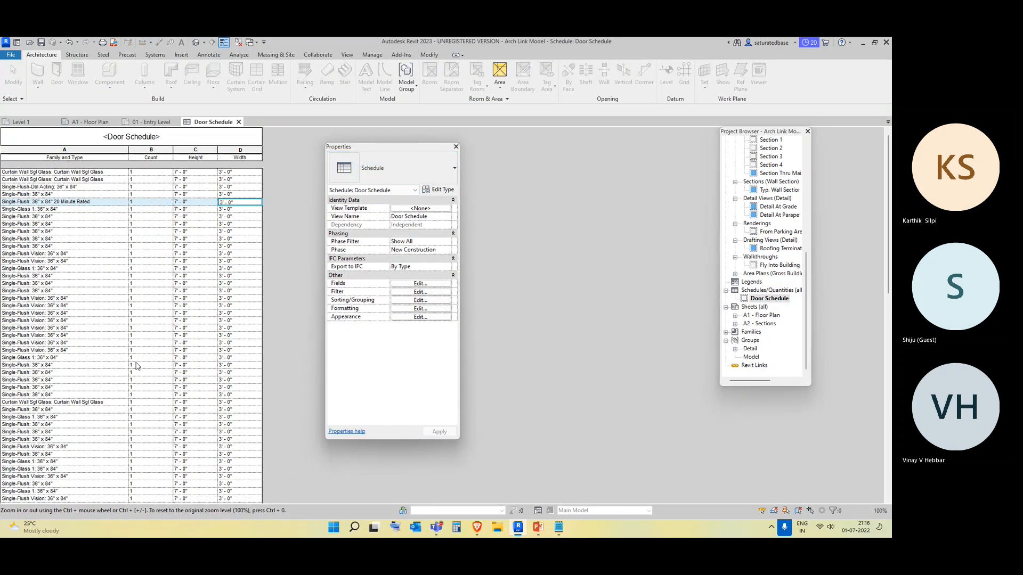
scroll(134, 376, "down", 5)
scroll(134, 377, "down", 3)
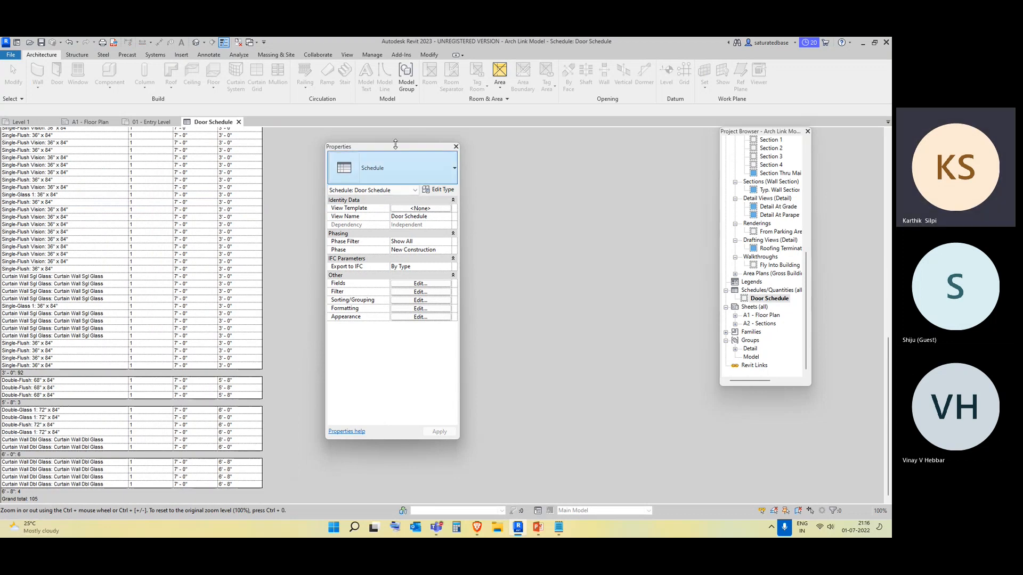
Return to the 01 - Entry Level plan and inspect the doors around the entry, stair and lounge areas.
left_click(130, 123)
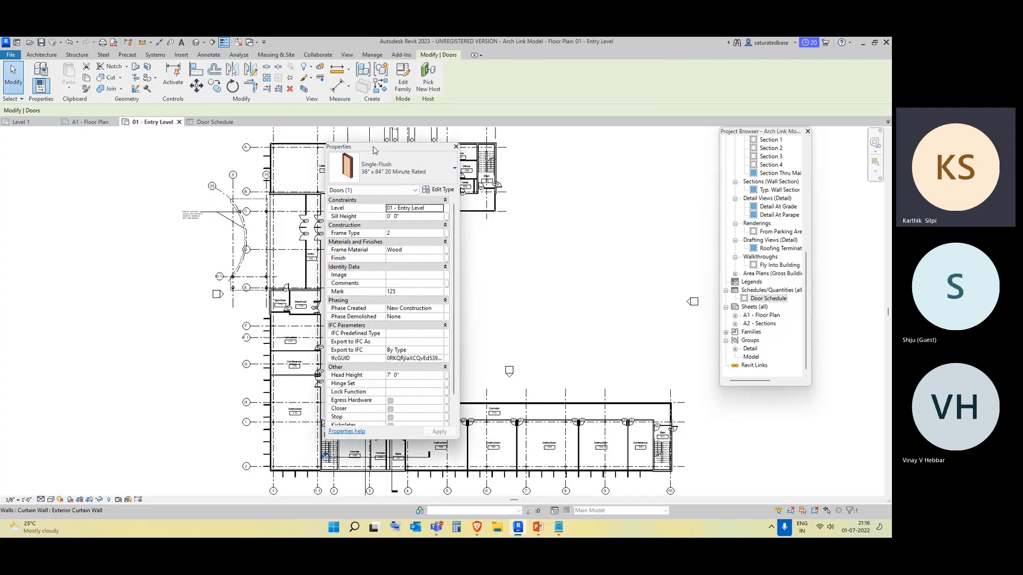
left_click_drag(373, 150, 5, 212)
scroll(369, 165, "up", 6)
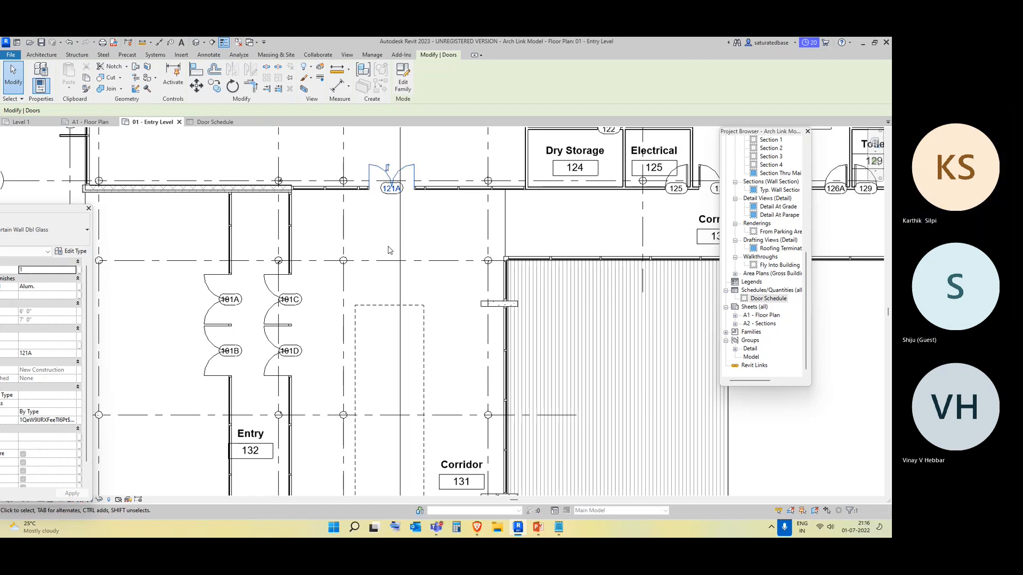
left_click(419, 223)
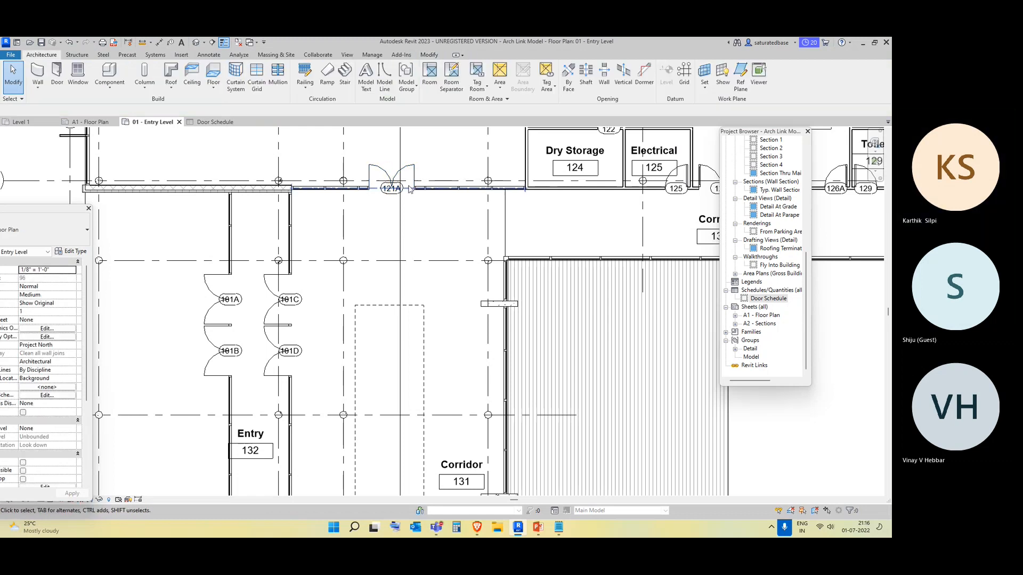
left_click(414, 174)
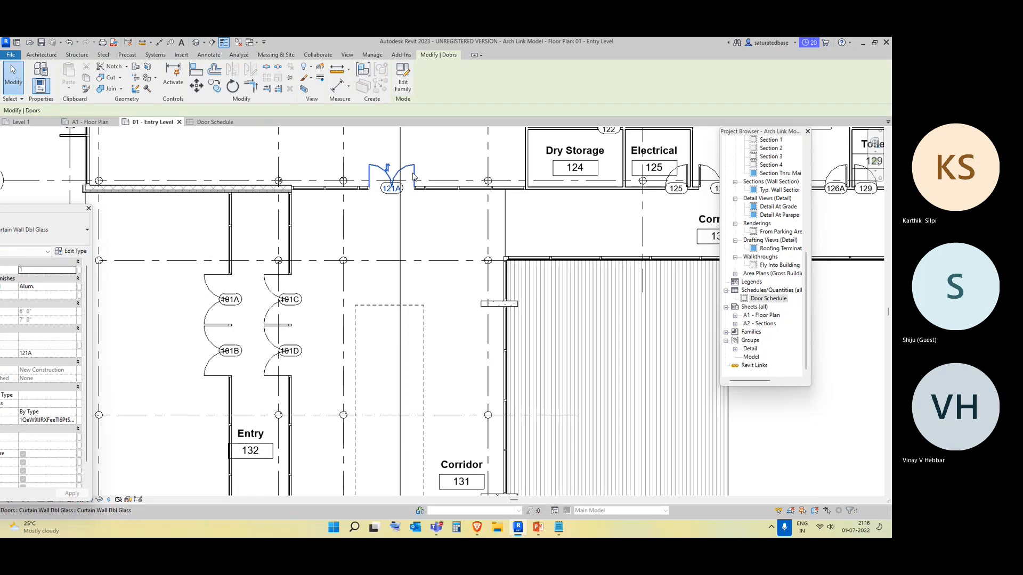
right_click(414, 173)
left_click(412, 164)
left_click(409, 208)
left_click(272, 291)
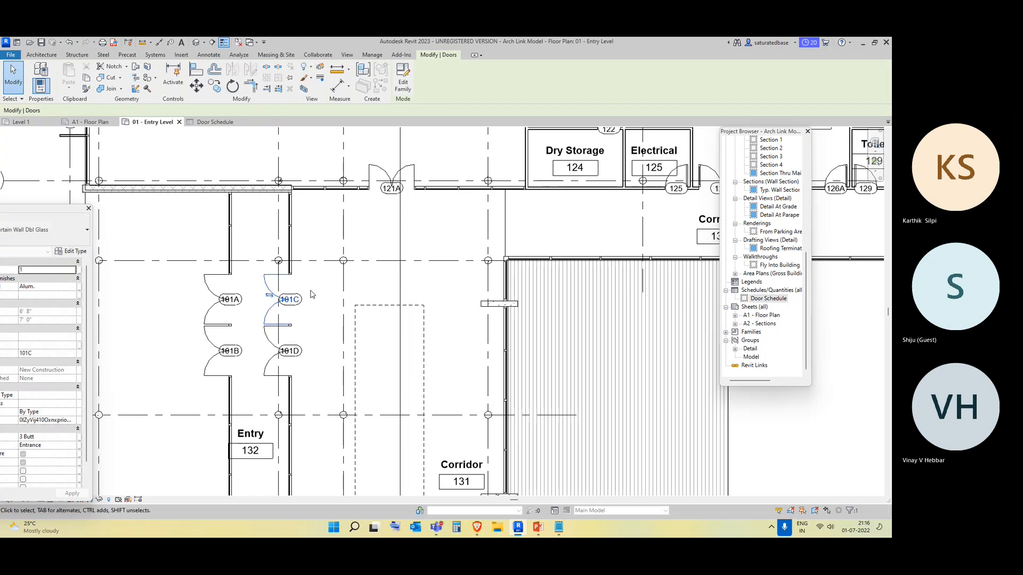
scroll(298, 297, "down", 3)
middle_click_drag(314, 347, 374, 296)
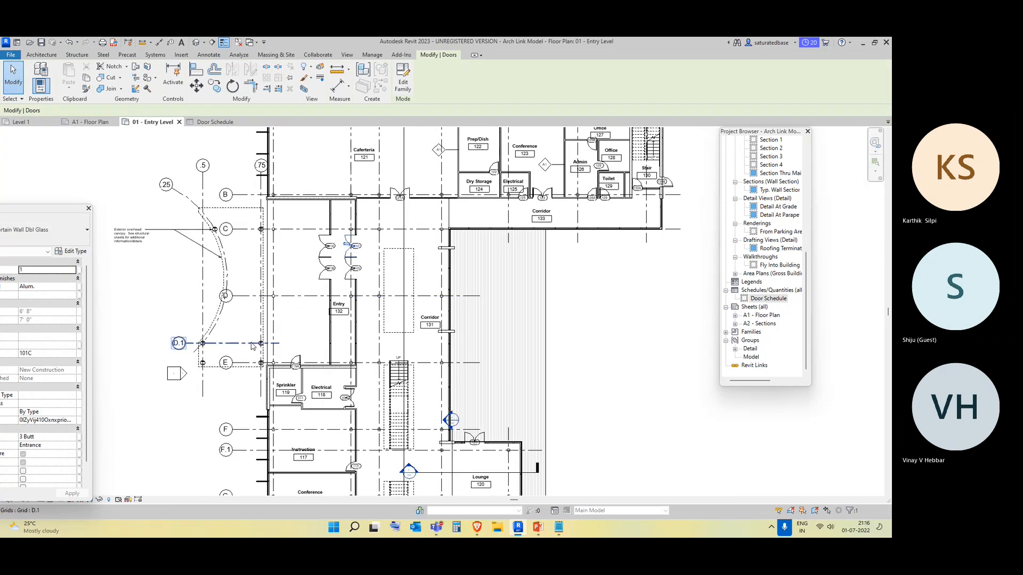
middle_click_drag(253, 347, 276, 242)
left_click(174, 411)
middle_click_drag(327, 404, 277, 224)
scroll(365, 451, "up", 5)
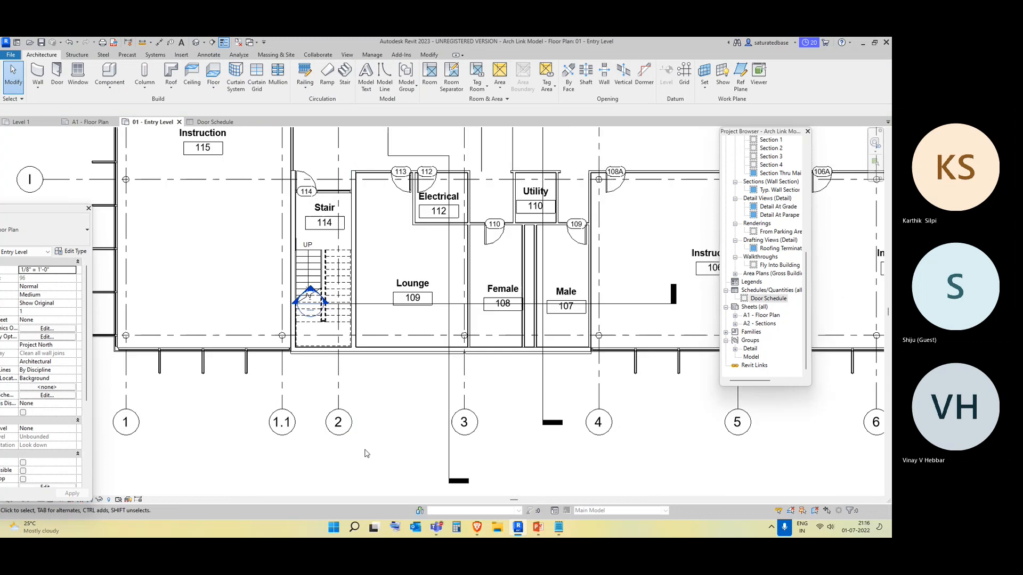
middle_click_drag(337, 366, 110, 479)
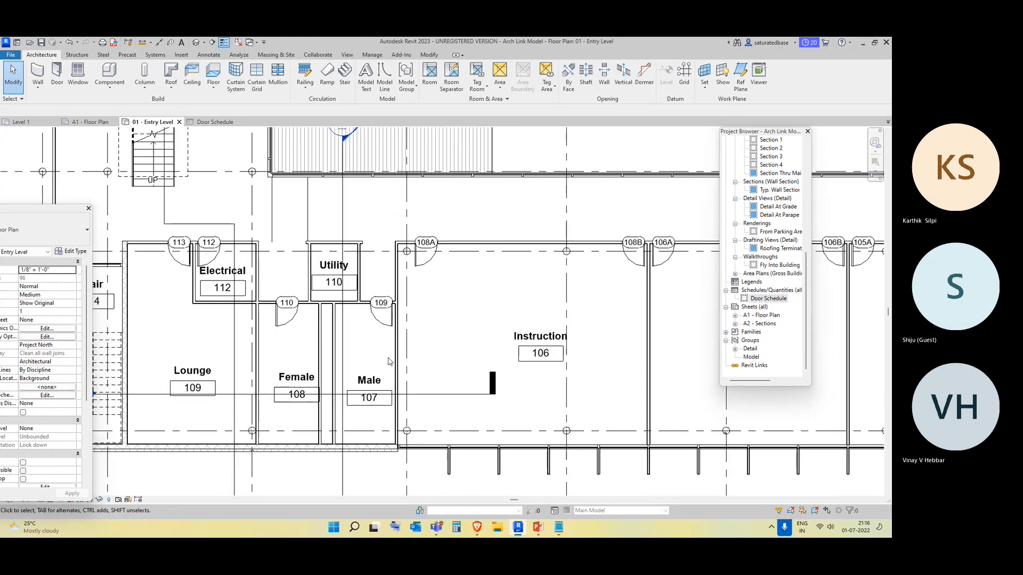
Delete doors 109 and 108A from the 01 - Entry Level floor plan.
left_click(382, 319)
left_click_drag(382, 321, 370, 328)
key("Delete")
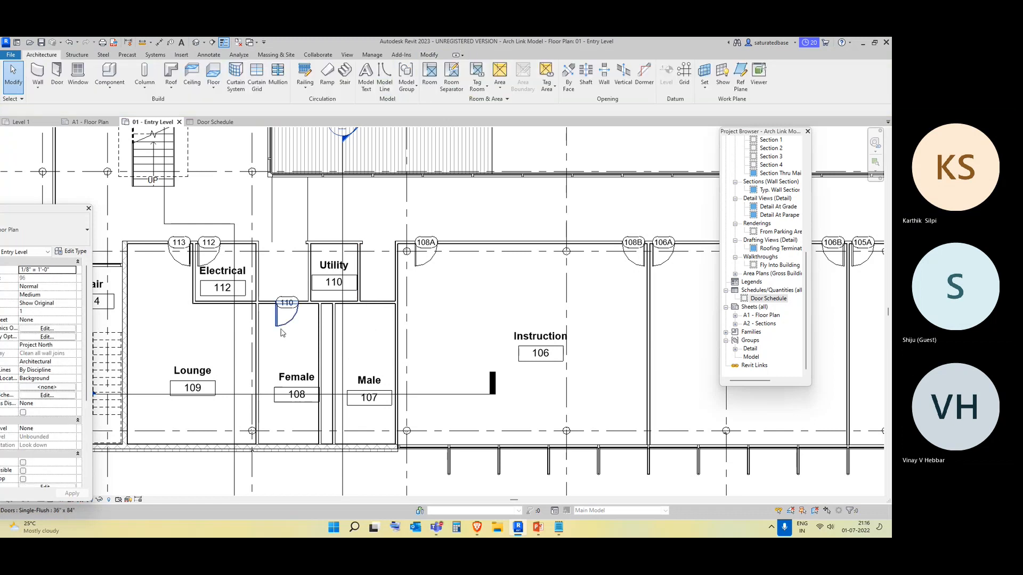
left_click(421, 265)
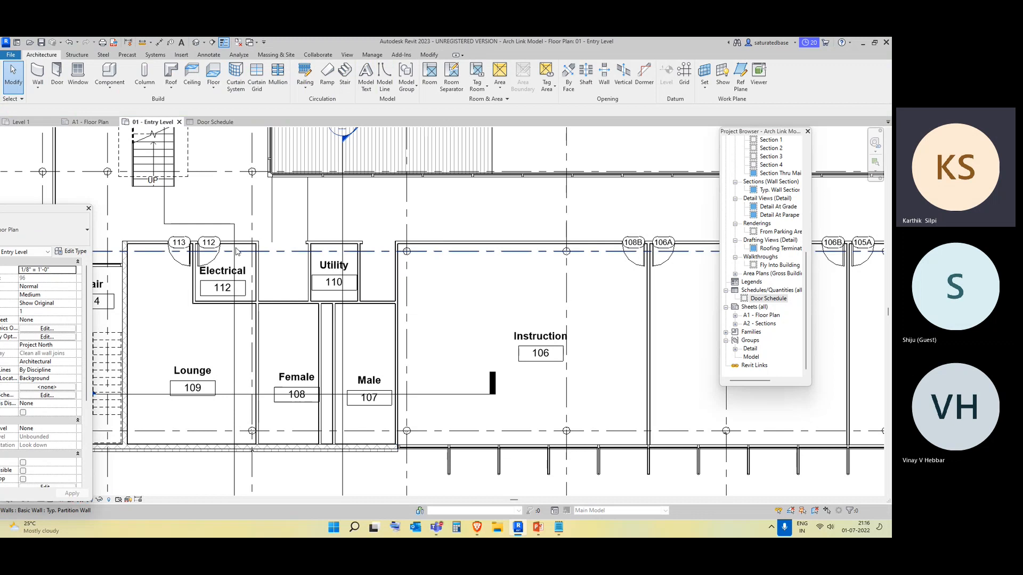
Switch to the Door Schedule and scroll through it to check the grand total.
left_click(222, 123)
left_click_drag(56, 208, 468, 159)
scroll(91, 358, "down", 2)
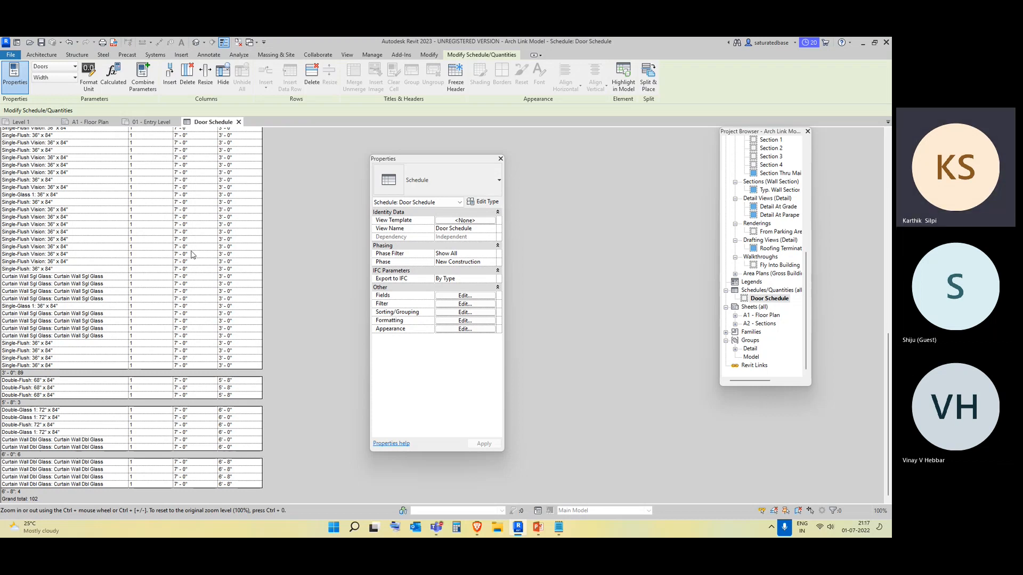
scroll(193, 254, "up", 4)
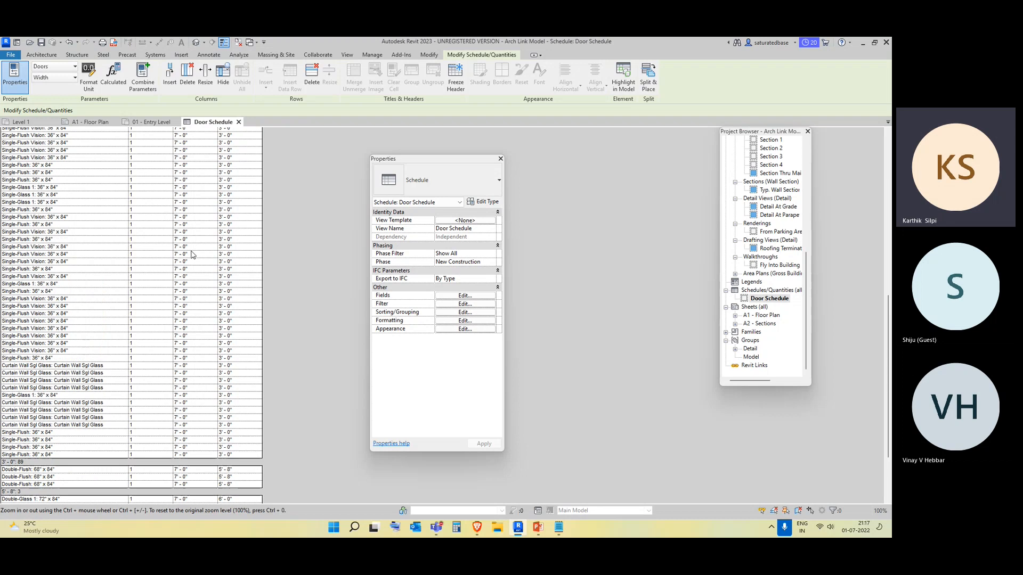
scroll(155, 224, "up", 5)
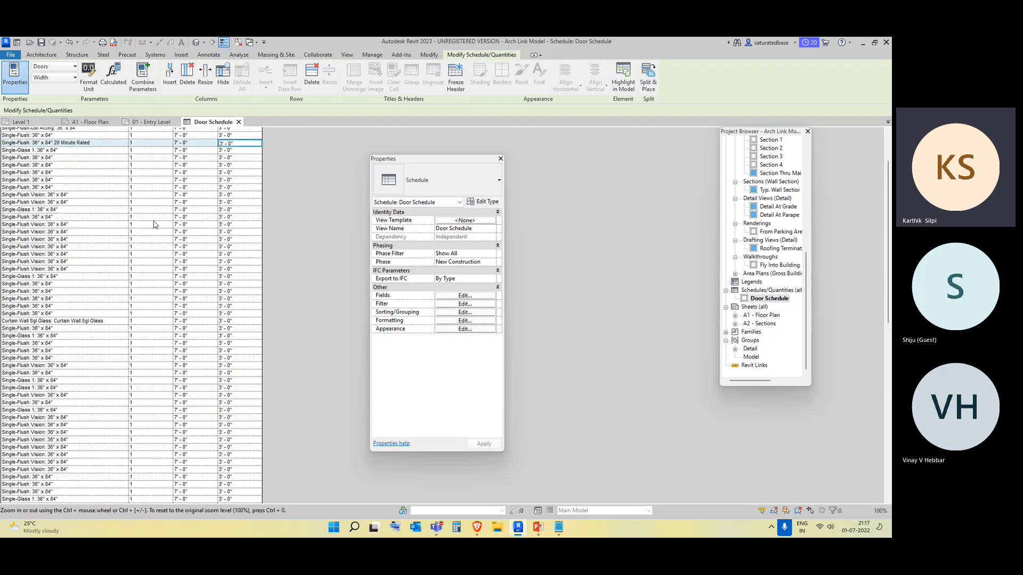
scroll(154, 225, "up", 3)
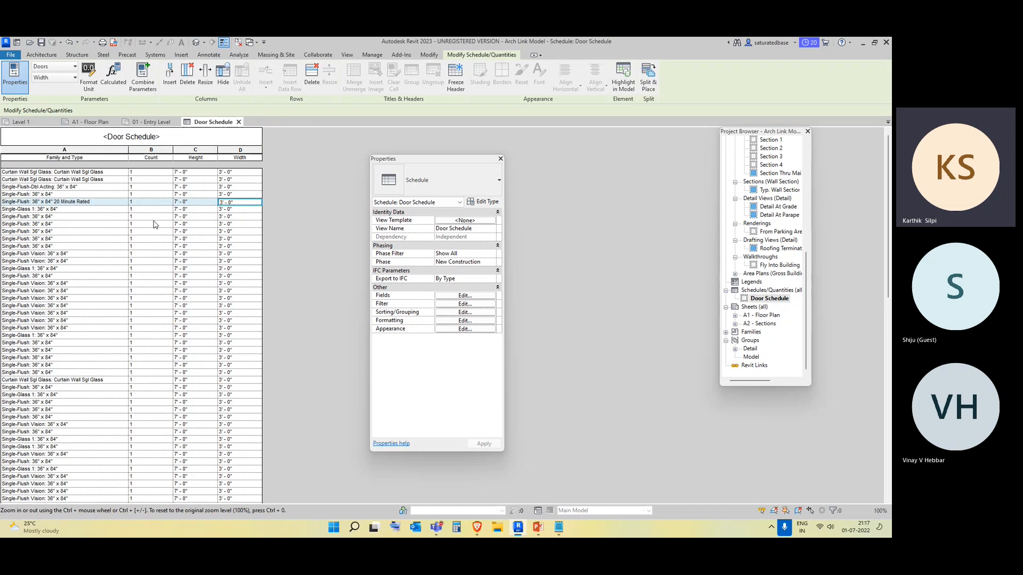
Alternate between the 01 - Entry Level plan and the Door Schedule, moving the Properties palette aside each time.
left_click(143, 124)
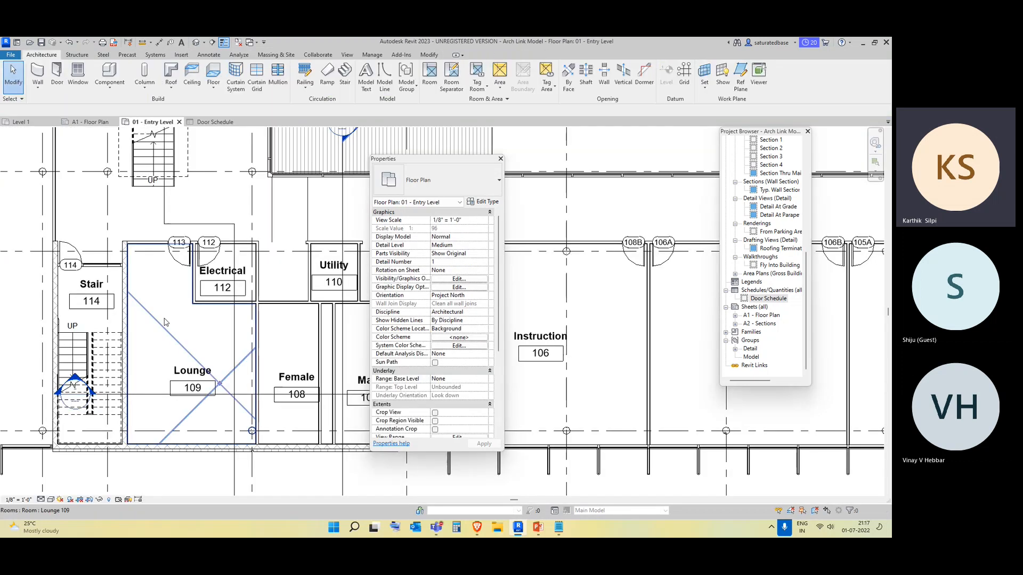
left_click_drag(410, 165, 69, 198)
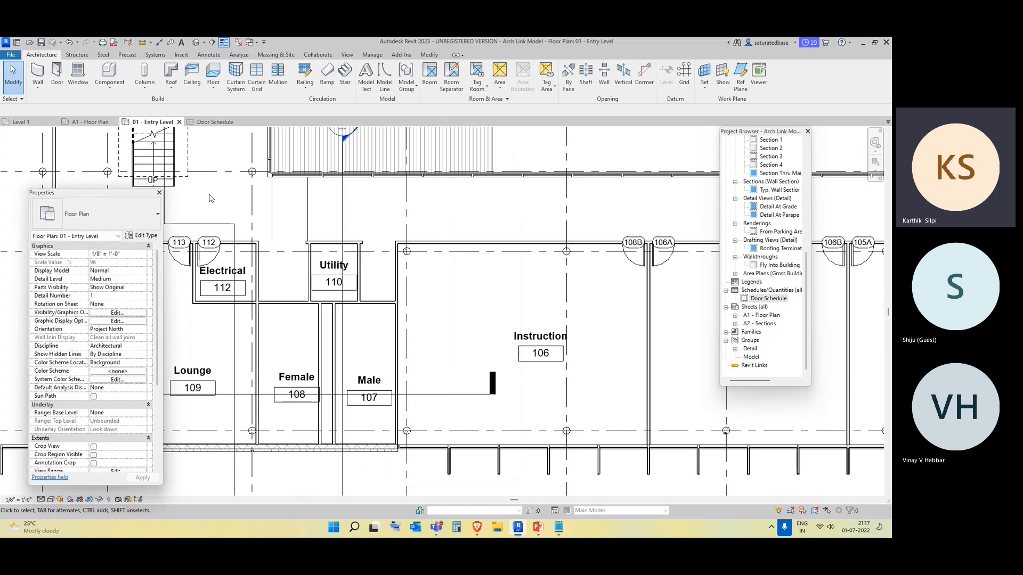
left_click(203, 122)
left_click_drag(79, 194, 415, 189)
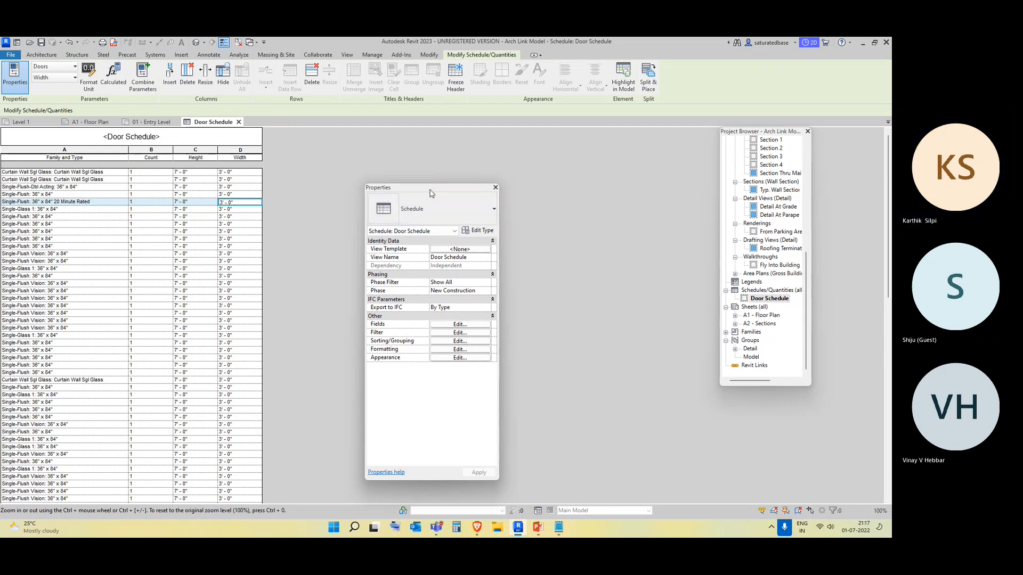
left_click_drag(432, 194, 391, 172)
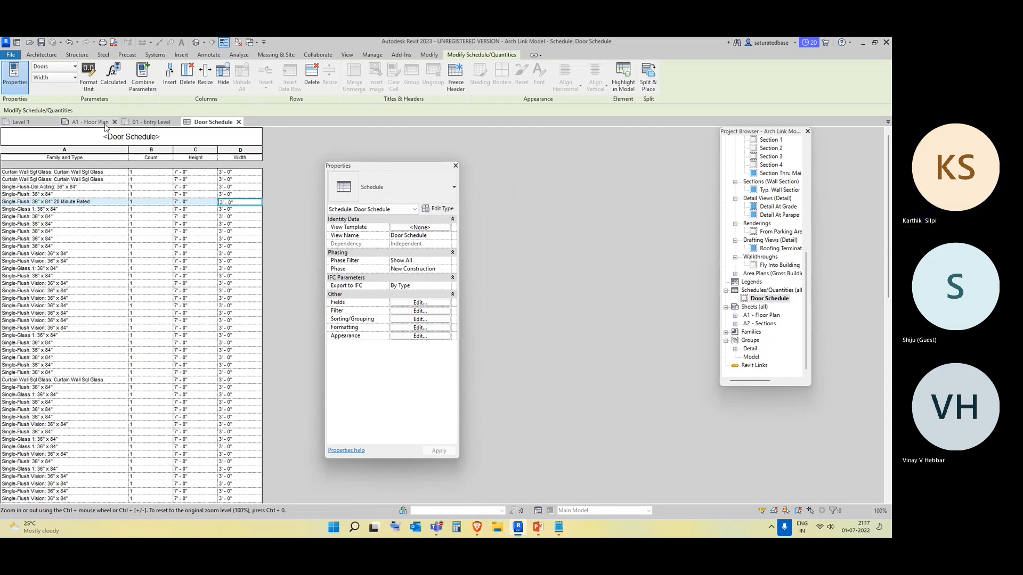
left_click(152, 122)
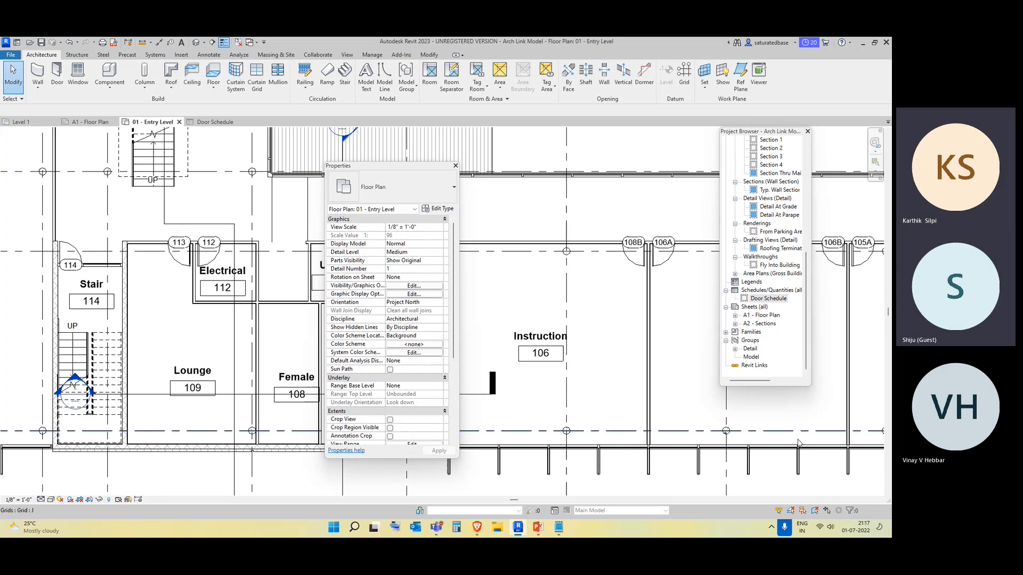
left_click_drag(391, 172, 76, 187)
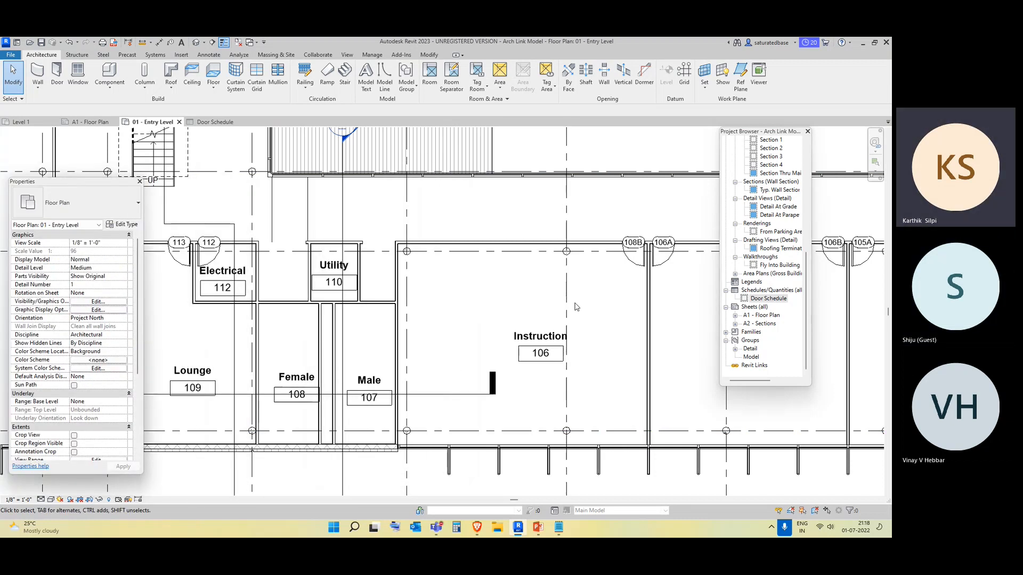
Zoom out to view the whole 01 - Entry Level floor plan.
scroll(575, 307, "down", 6)
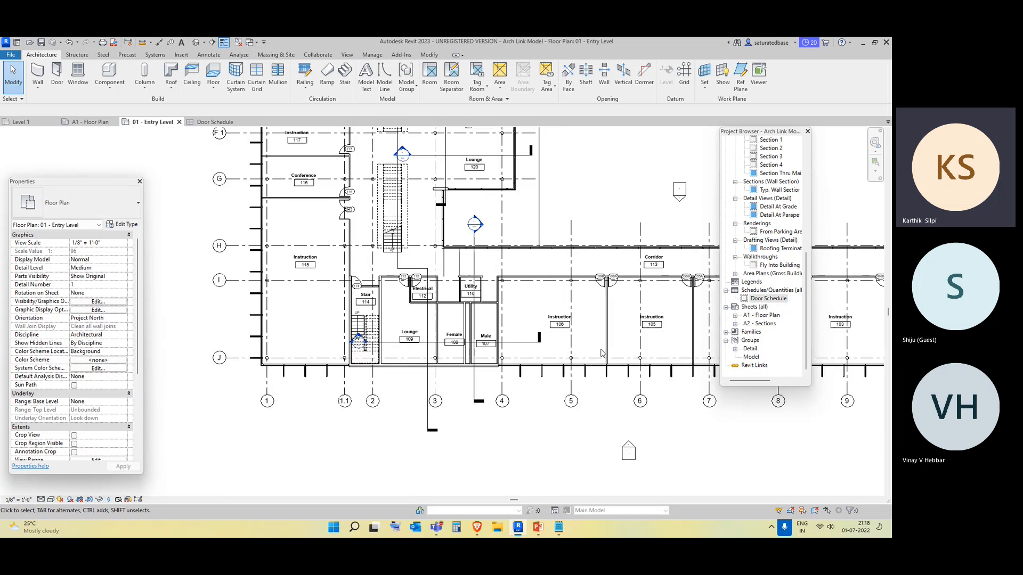
middle_click_drag(479, 297, 478, 321)
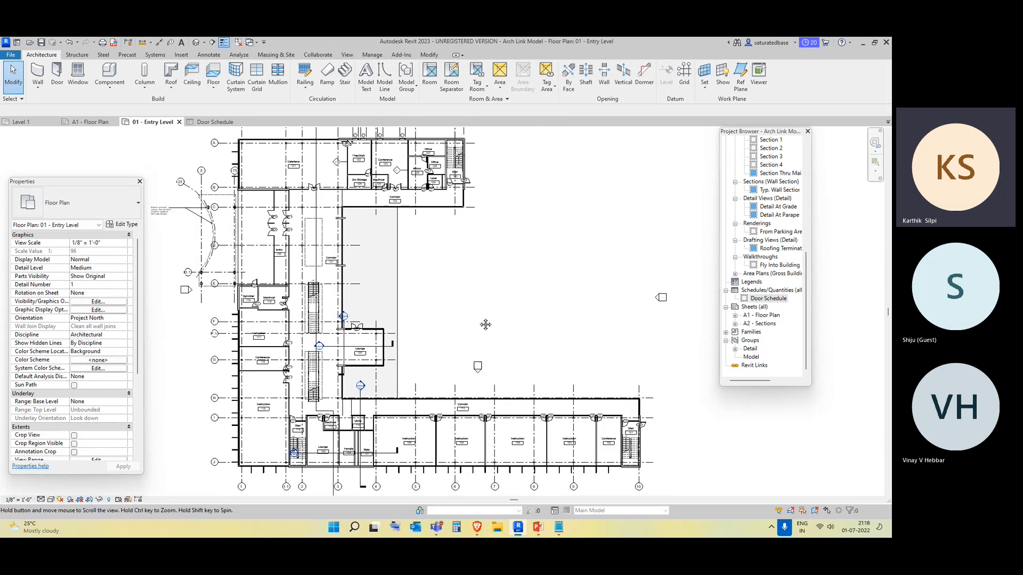
scroll(700, 349, "down", 1)
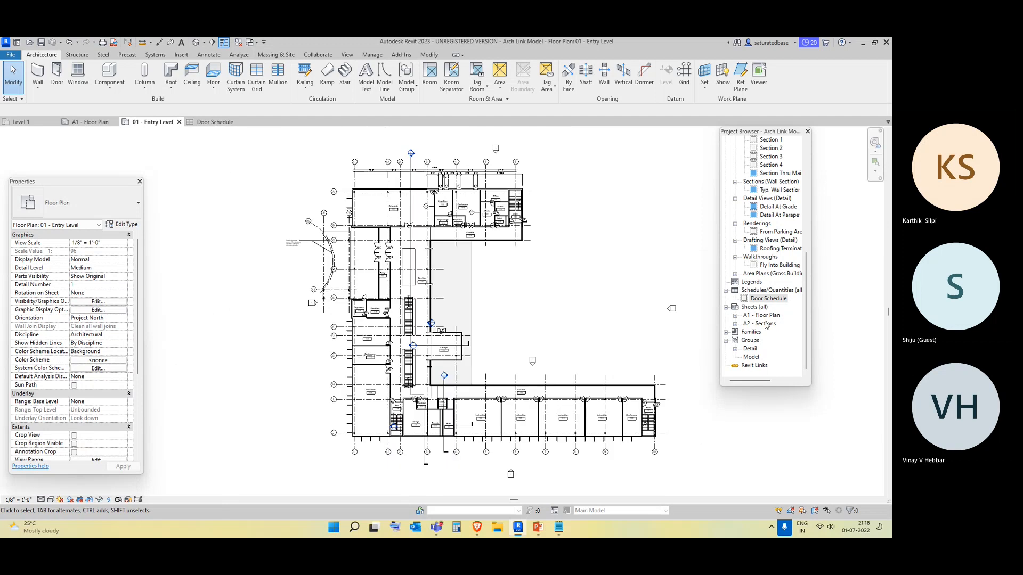
scroll(493, 305, "up", 1)
middle_click_drag(542, 347, 502, 325)
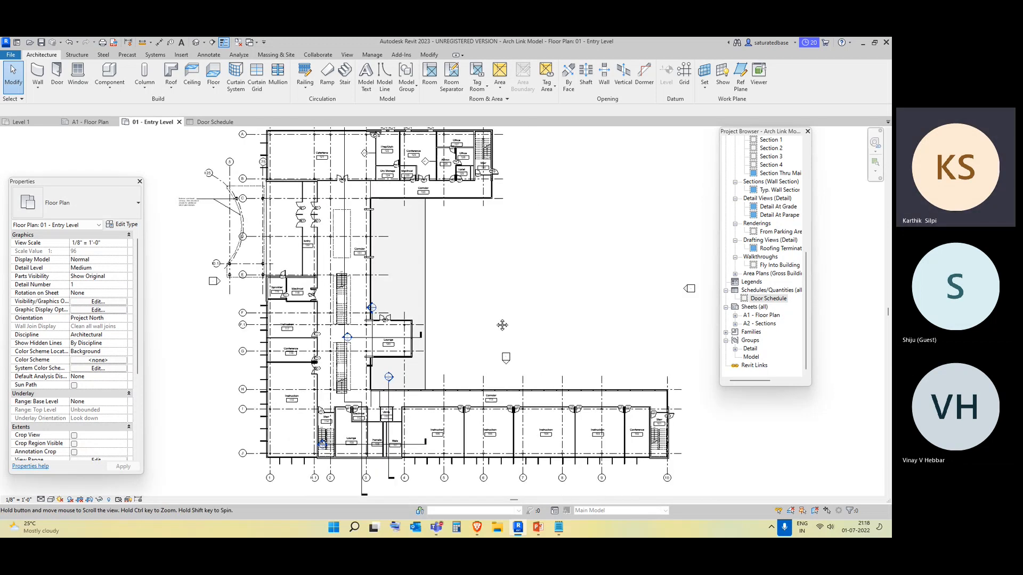
Switch to the BIM for Architecture presentation to review the session 5 and 6 topics, then minimize it.
left_click(539, 528)
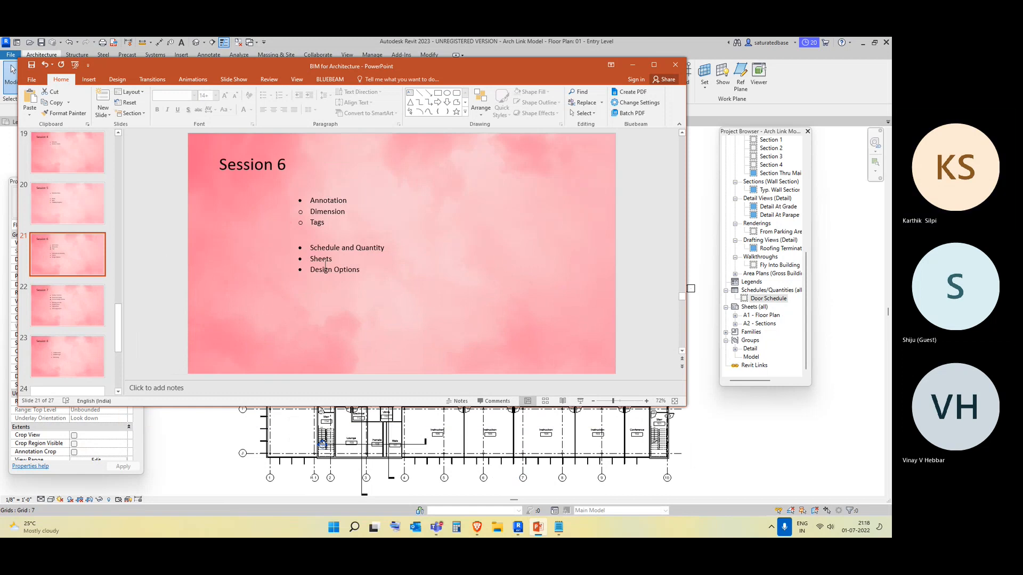
scroll(325, 265, "down", 1)
scroll(325, 264, "up", 2)
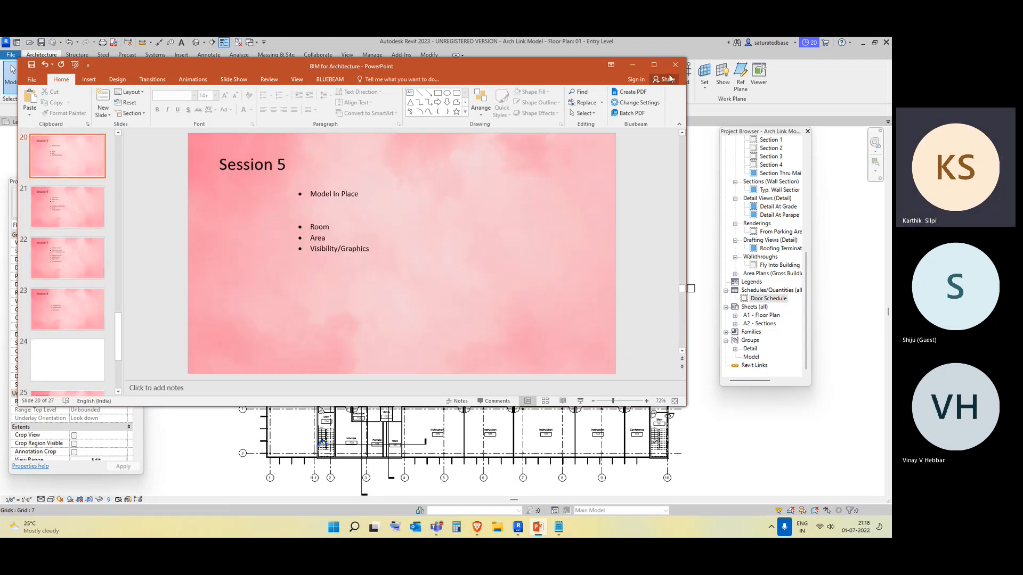
left_click(632, 64)
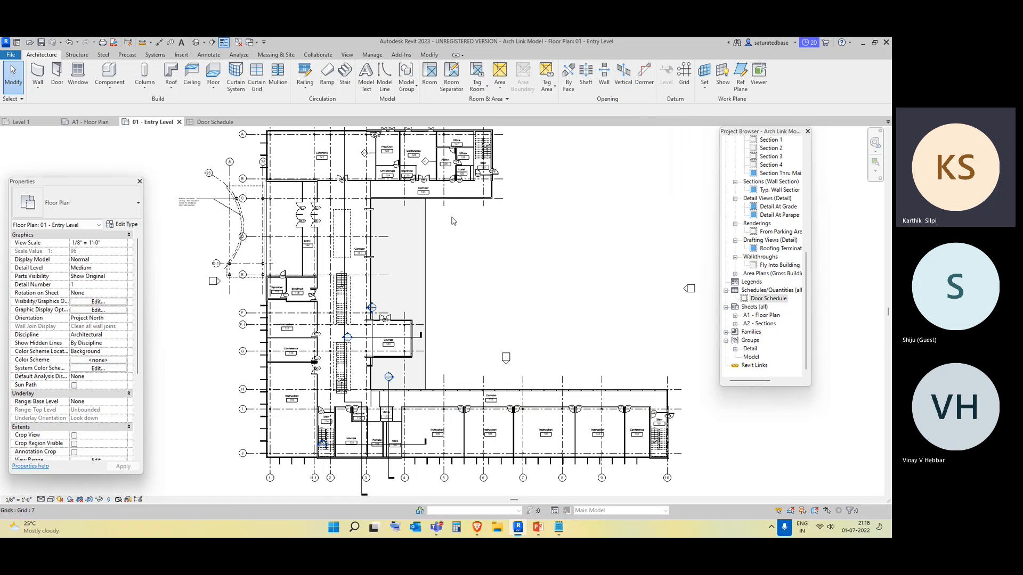
In Project1, delete the two detached walls from the 3D view and reopen the Level 1 floor plan.
scroll(453, 222, "down", 2)
left_click(21, 121)
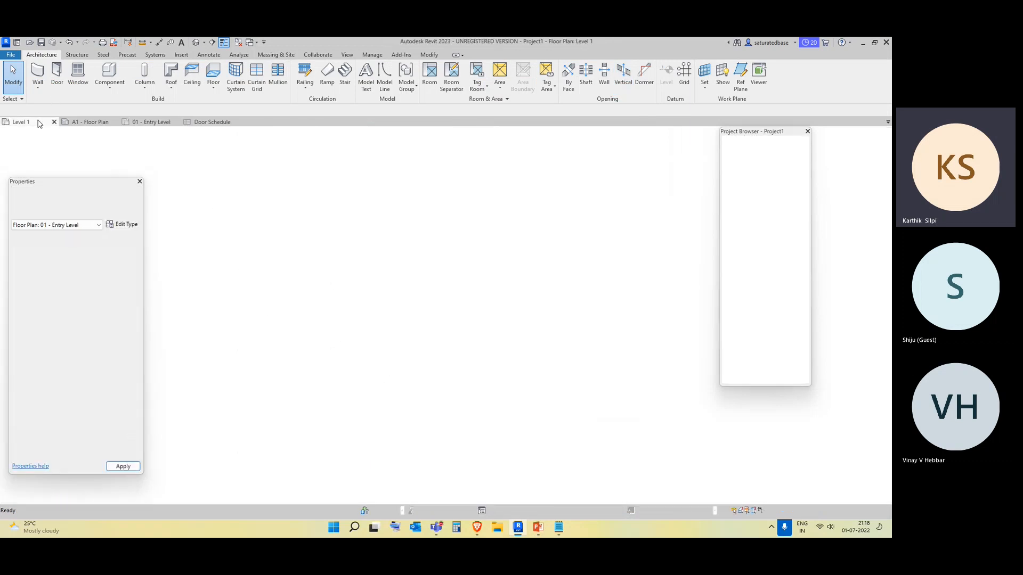
left_click(197, 43)
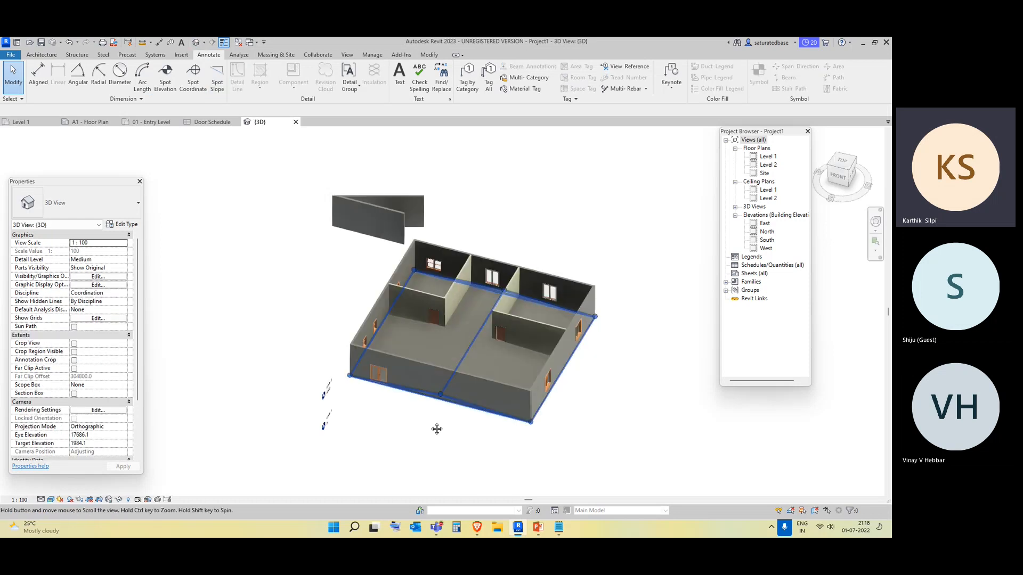
left_click_drag(355, 247, 304, 184)
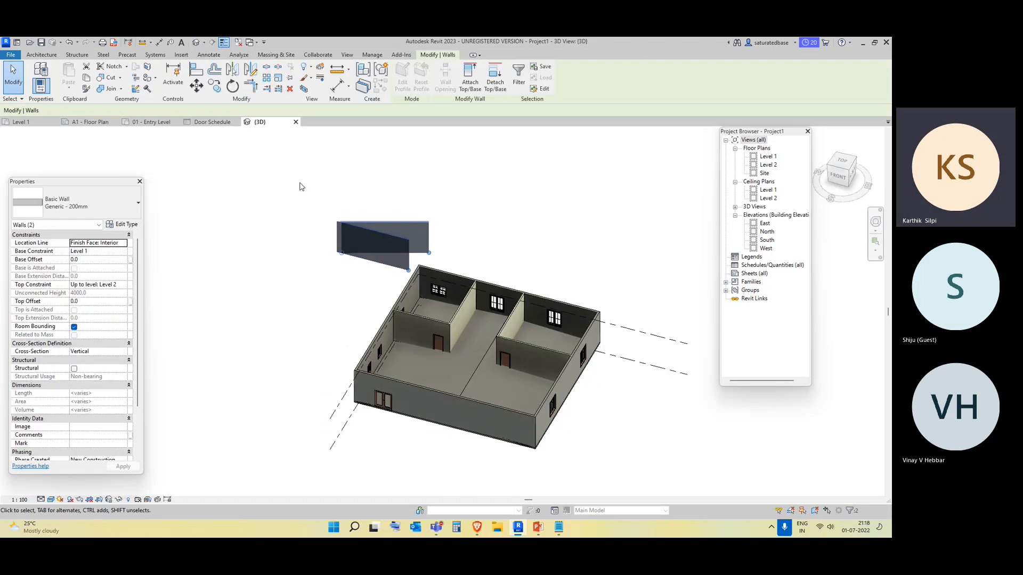
key("Delete")
middle_click_drag(342, 417, 373, 405, "shift")
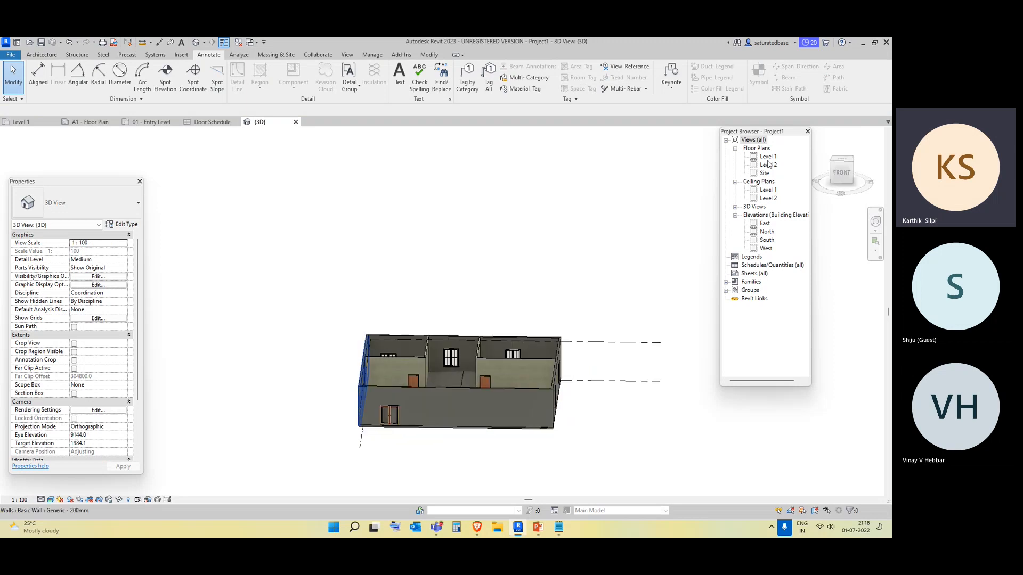
left_click(768, 158)
double_click(768, 157)
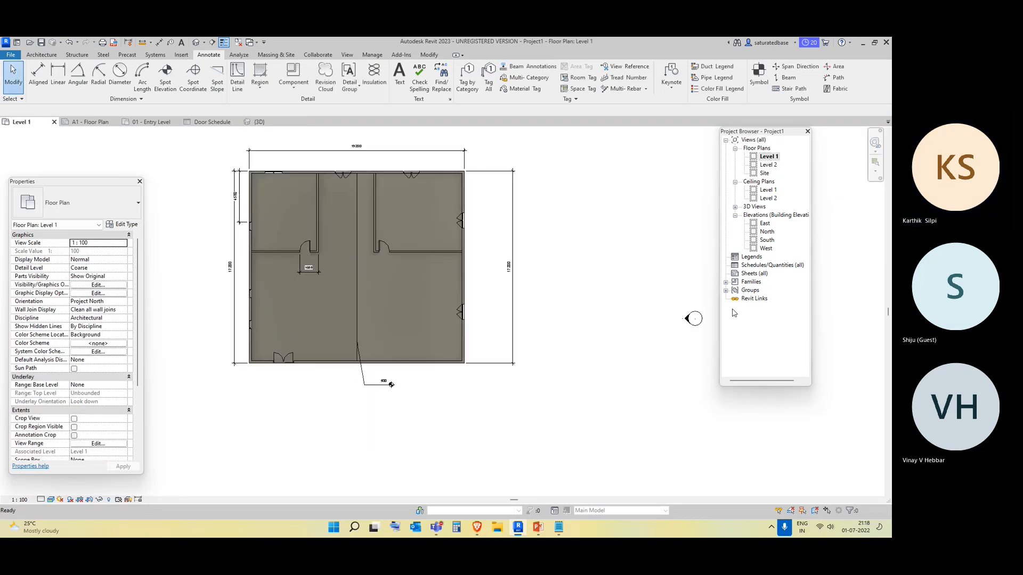
Open the South elevation of Project1 and set its visual style to Shaded.
left_click(767, 241)
double_click(770, 242)
scroll(324, 344, "down", 5)
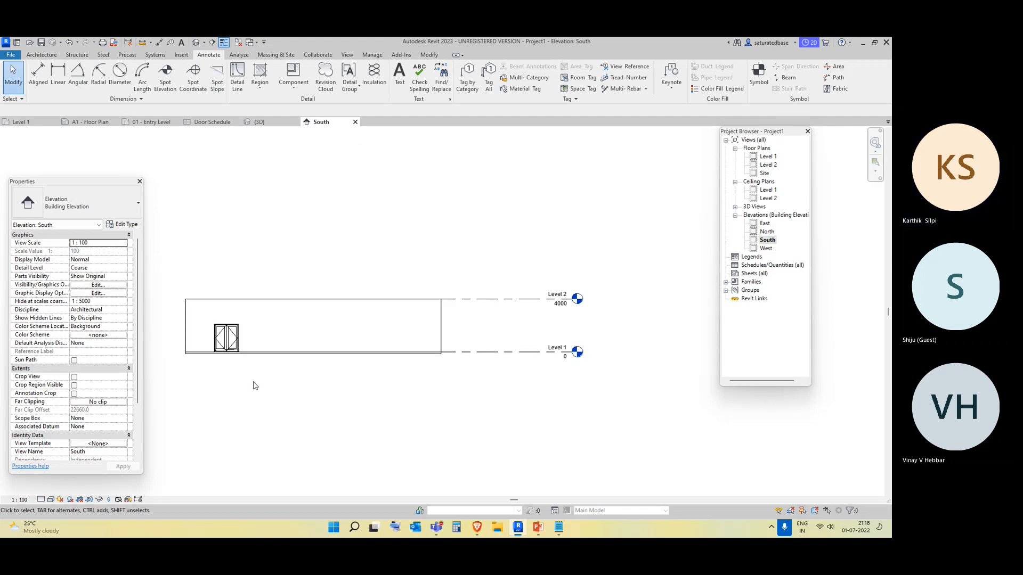
scroll(253, 386, "up", 3)
middle_click_drag(298, 386, 389, 370)
left_click(51, 500)
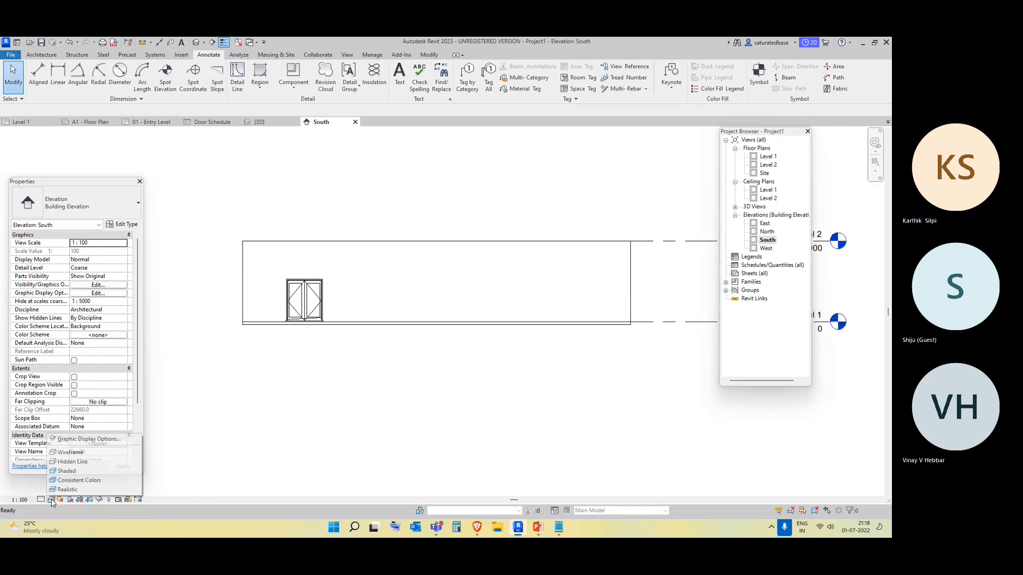
left_click(72, 489)
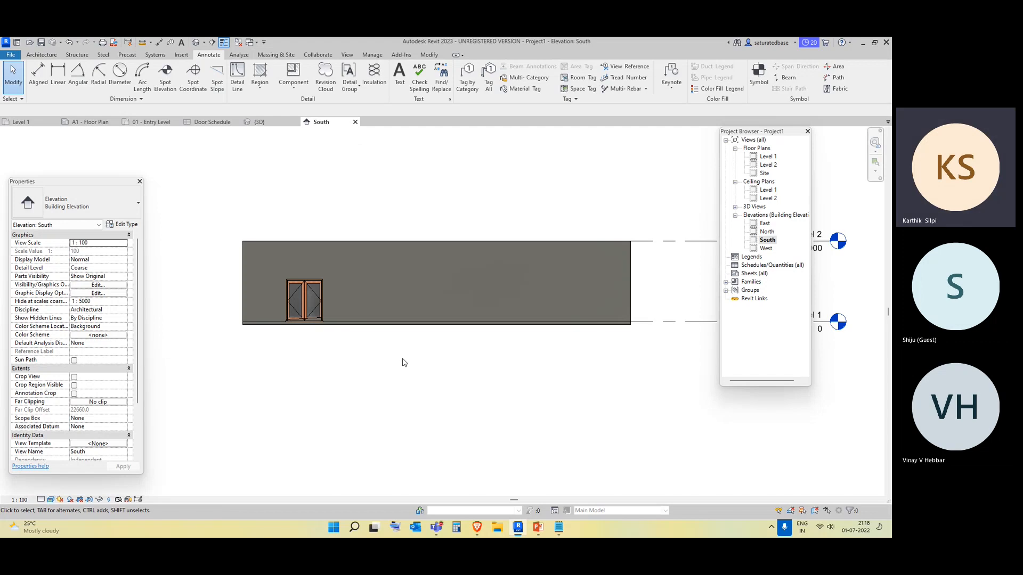
Inspect the entrance door's properties and compare the default 3D view with the South elevation.
left_click(324, 295)
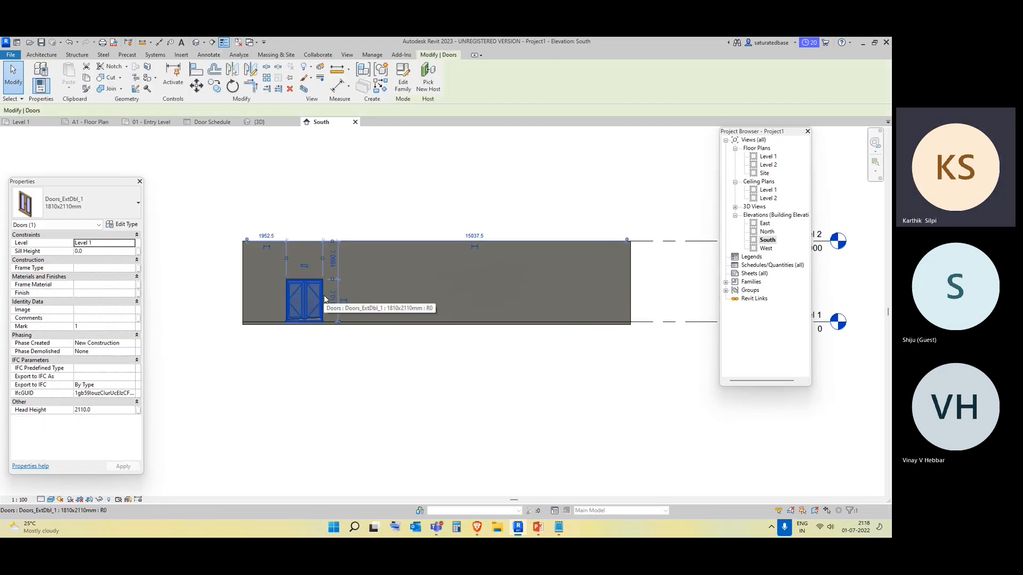
left_click(398, 403)
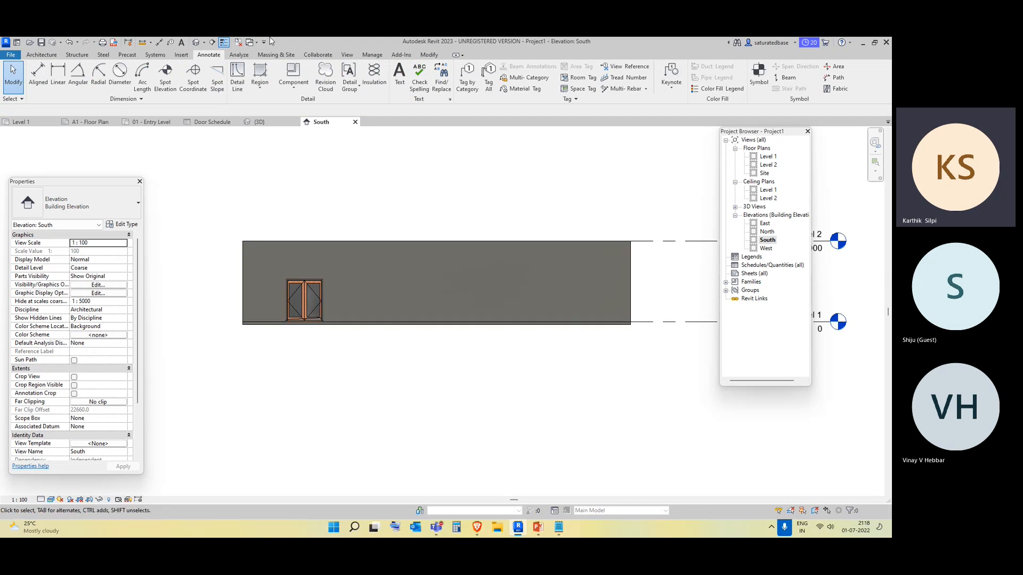
left_click(196, 43)
middle_click_drag(370, 472, 400, 397)
scroll(387, 368, "up", 2)
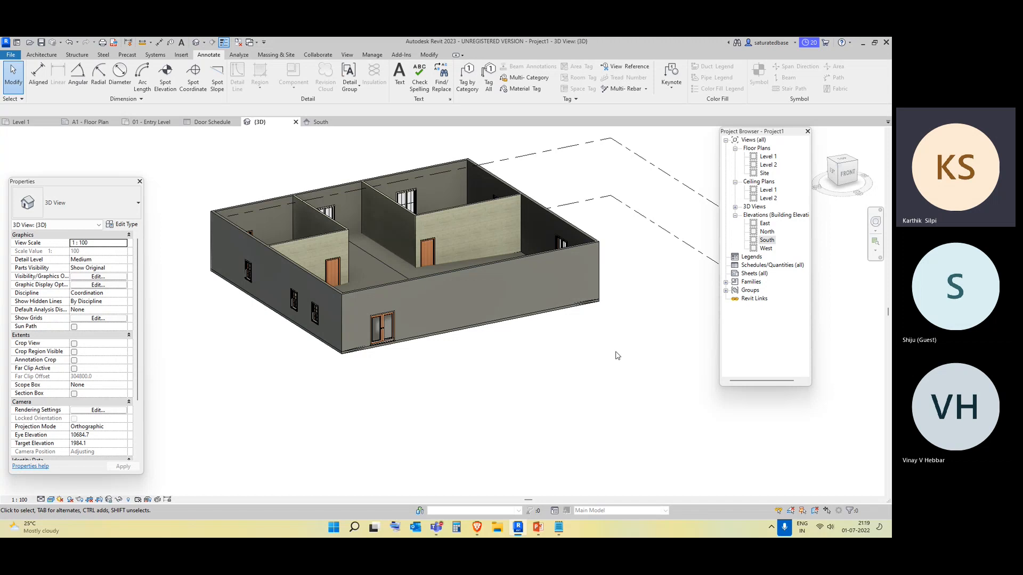
double_click(768, 240)
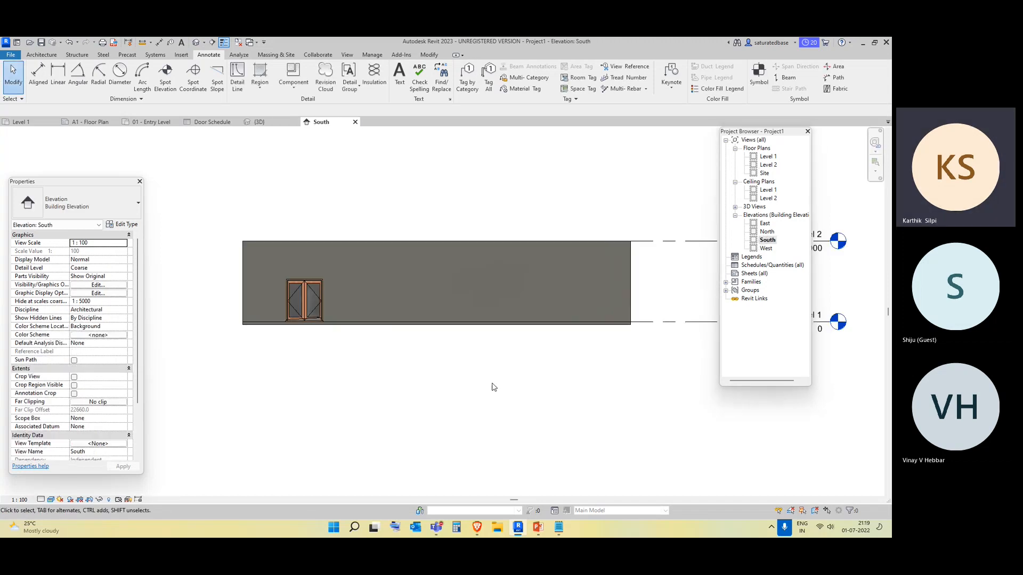
middle_click_drag(498, 445, 493, 400)
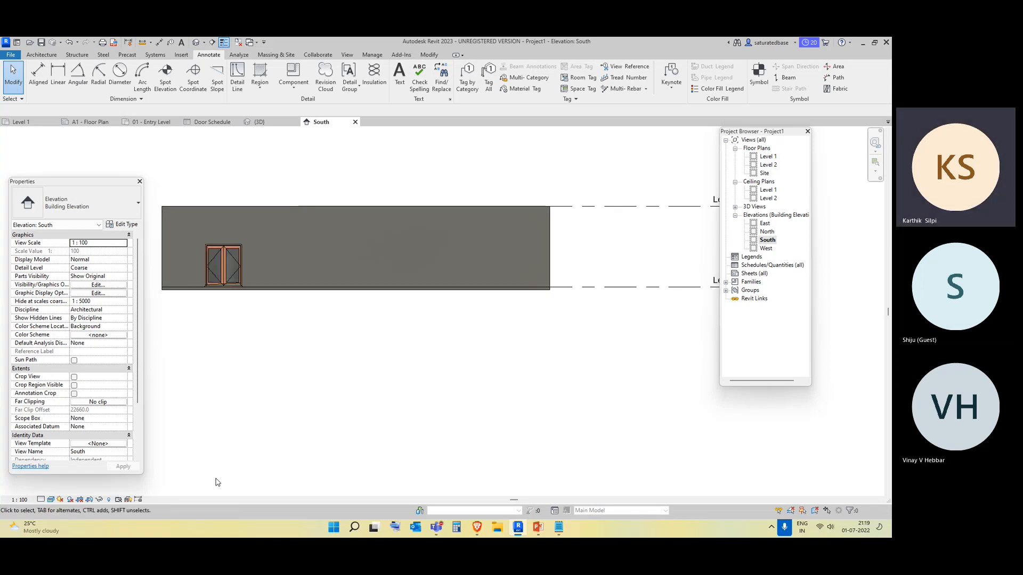
Open Design Options and create a new option set named Door Type.
left_click(372, 55)
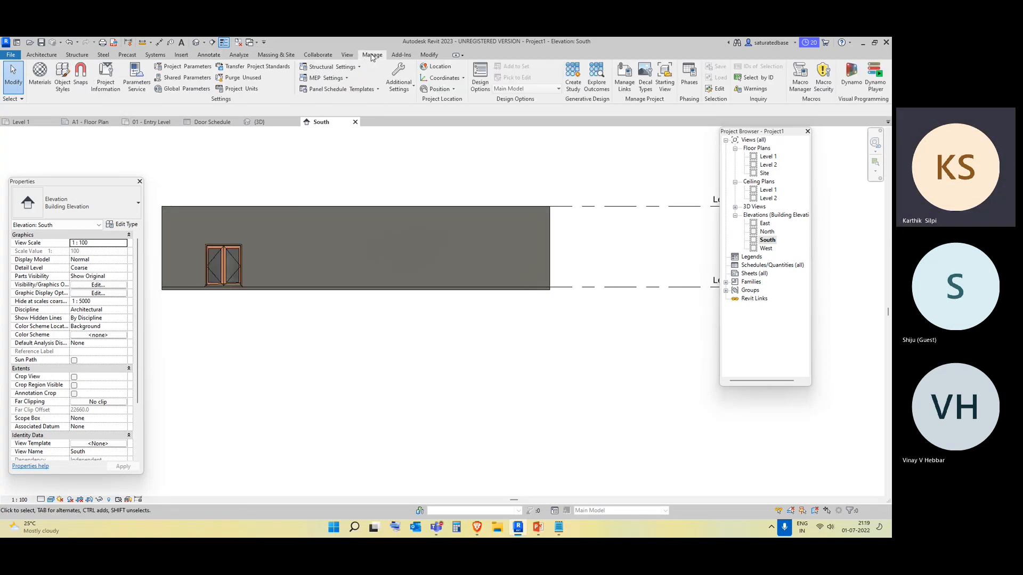
left_click(480, 77)
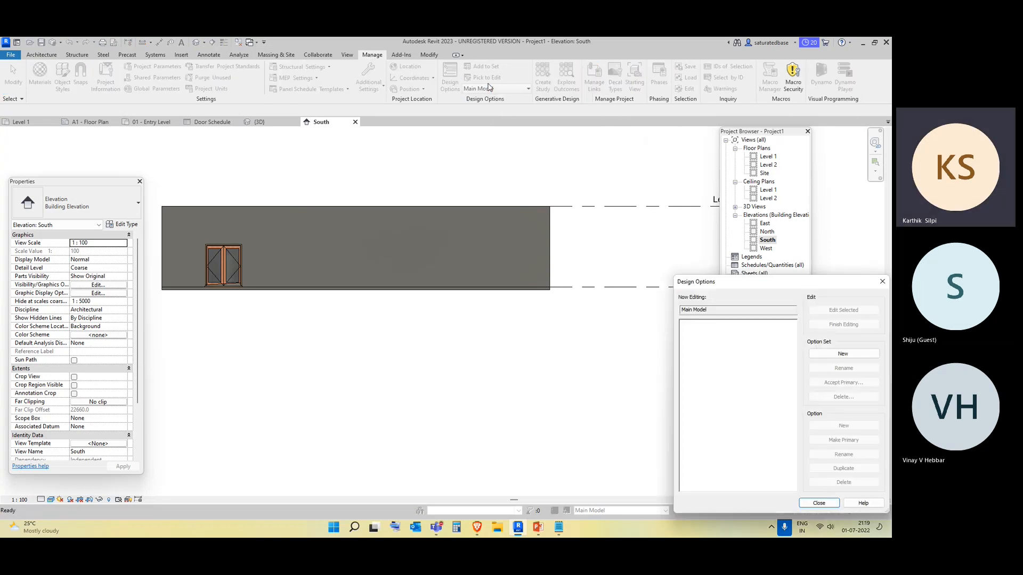
left_click_drag(714, 287, 555, 134)
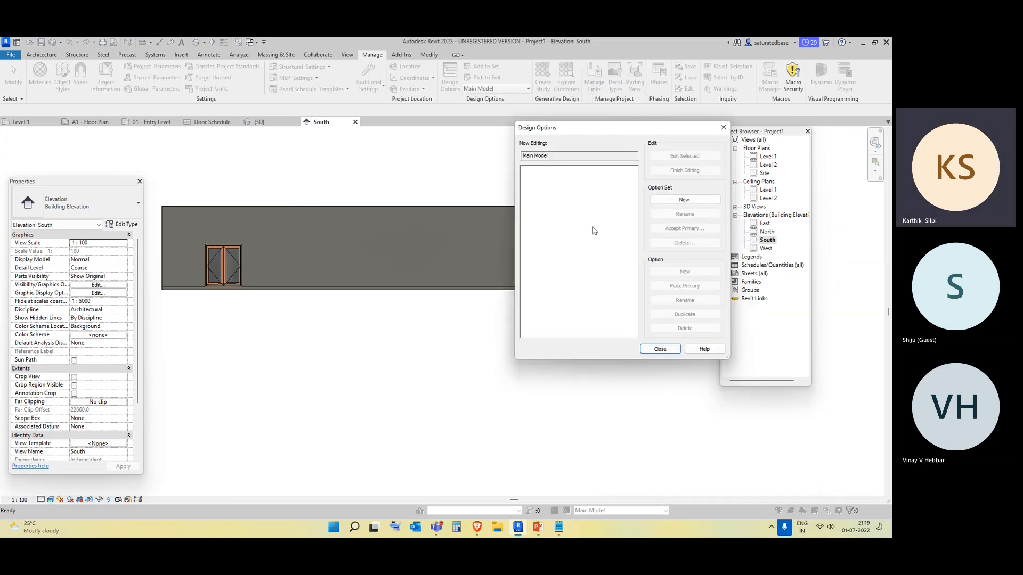
left_click(704, 200)
left_click(549, 170)
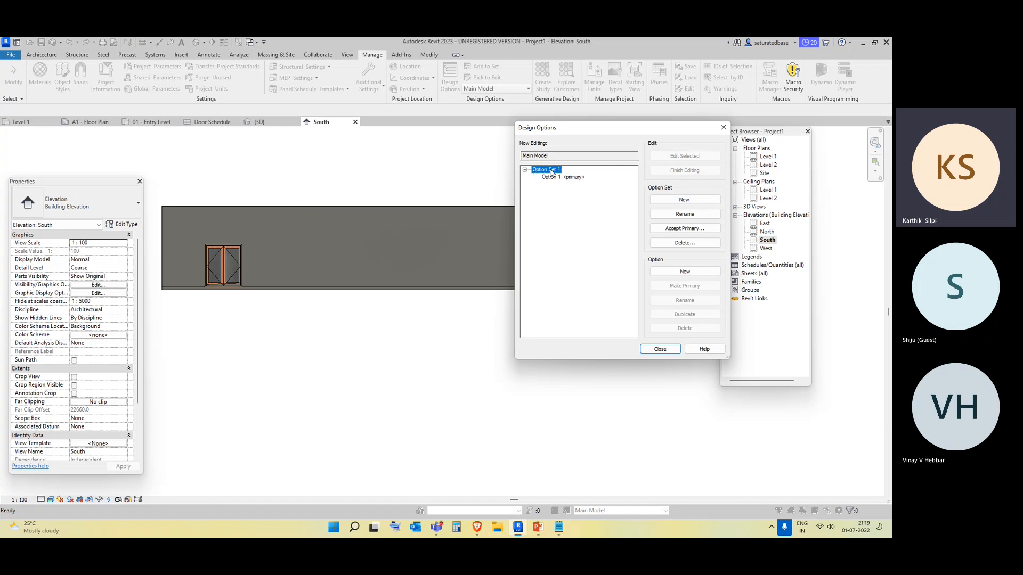
left_click(683, 214)
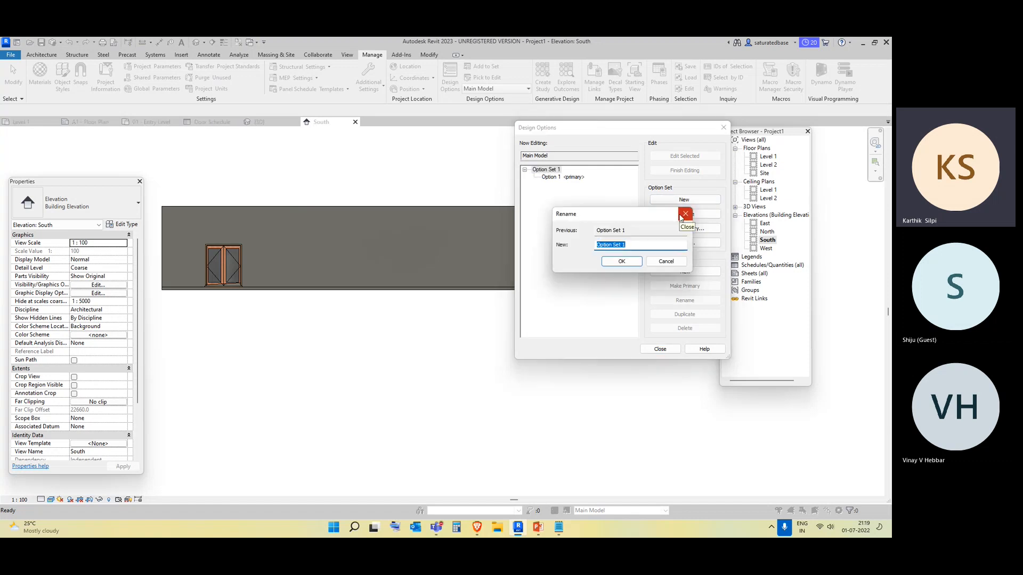
type("Door Type")
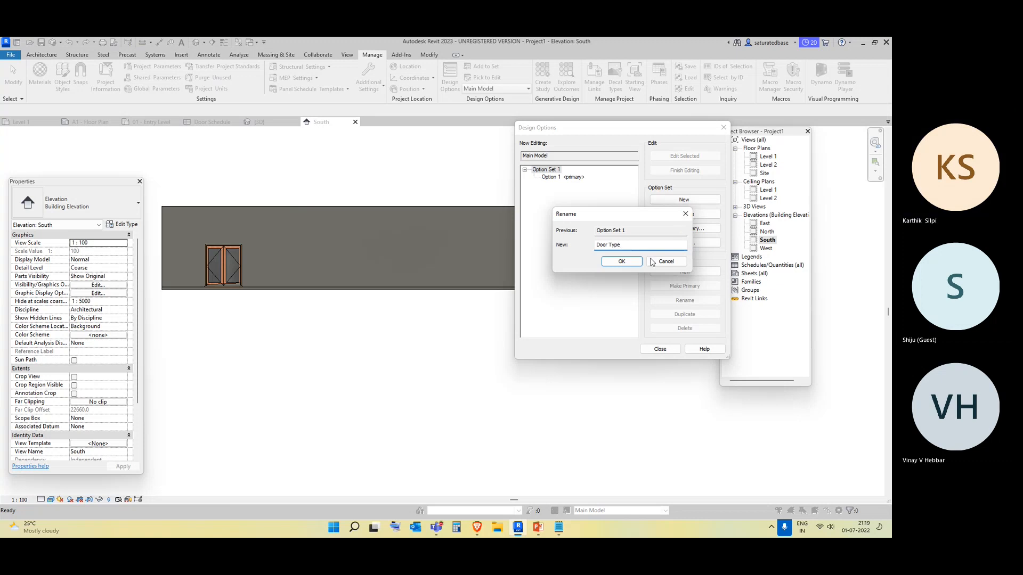
left_click(622, 261)
Rename the set's primary Option 1 to First option.
left_click(570, 179)
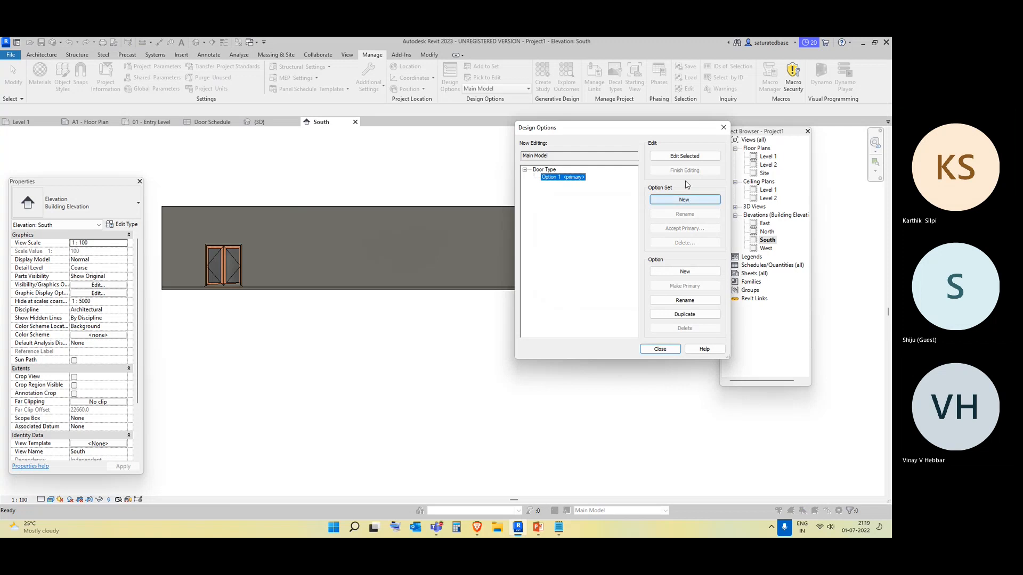
left_click(696, 301)
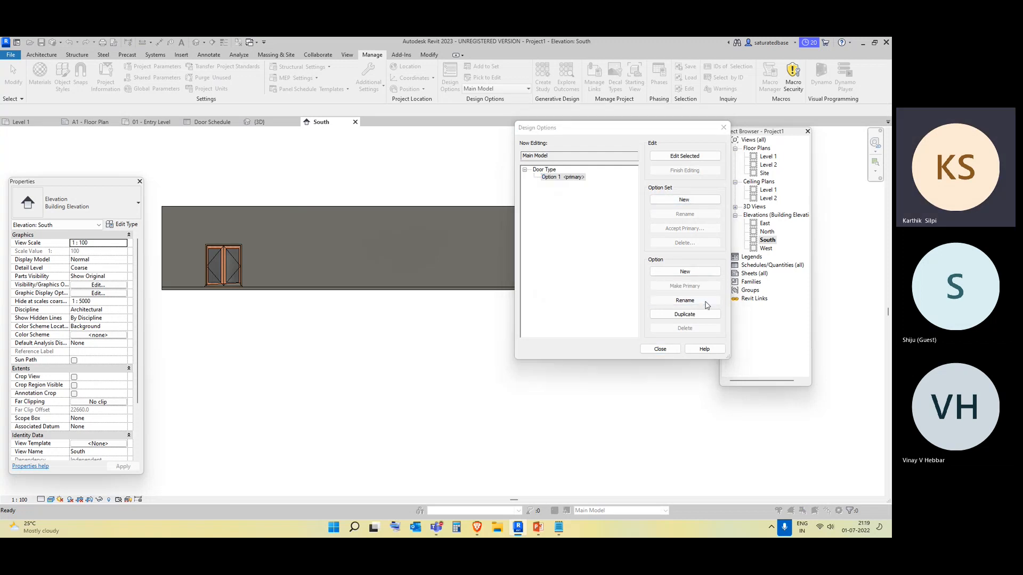
type("Fir")
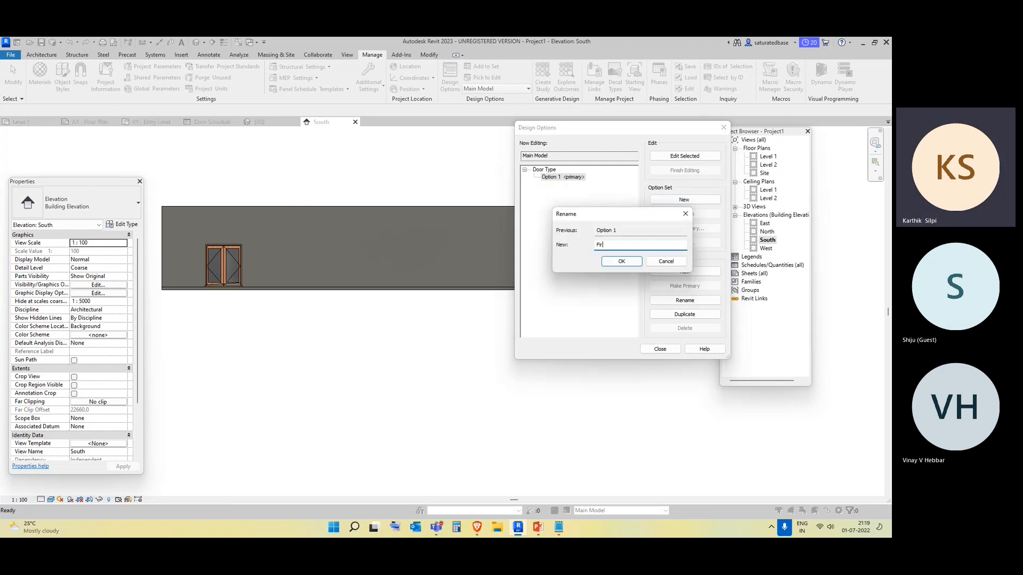
type("st ")
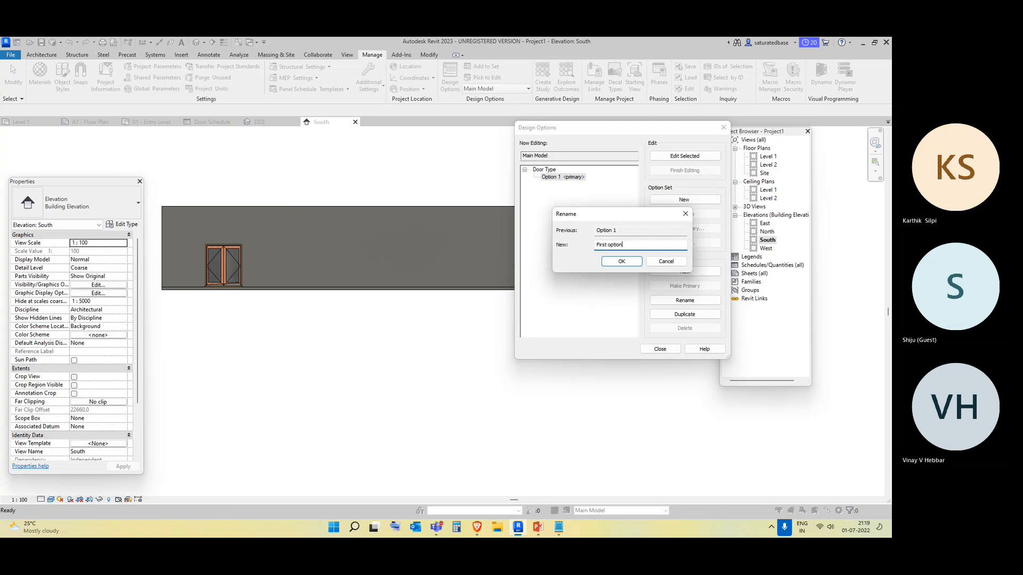
type("option")
left_click(610, 265)
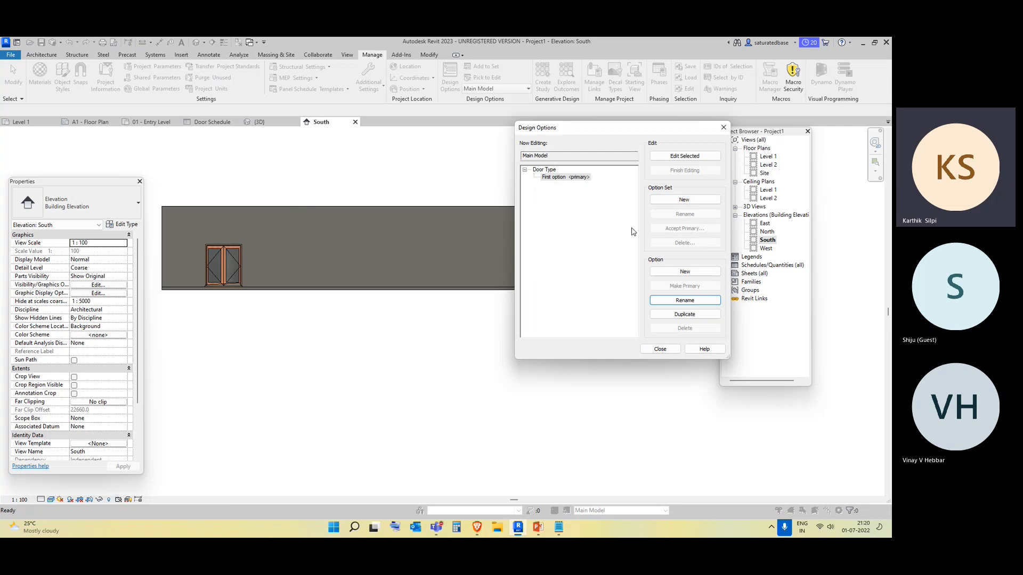
Add a second option to the Door Type set named Second Option and close Design Options.
left_click(677, 272)
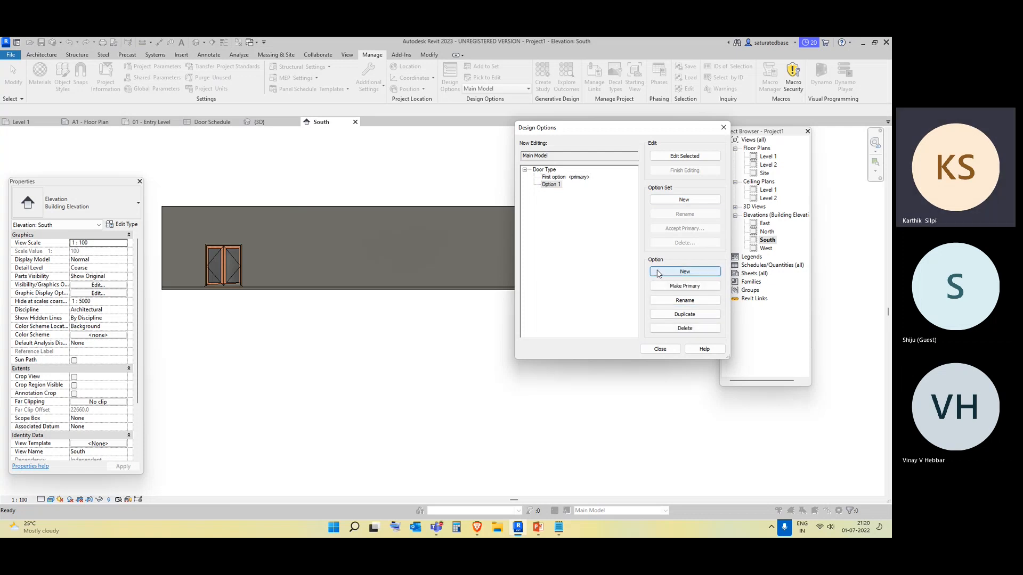
left_click(552, 184)
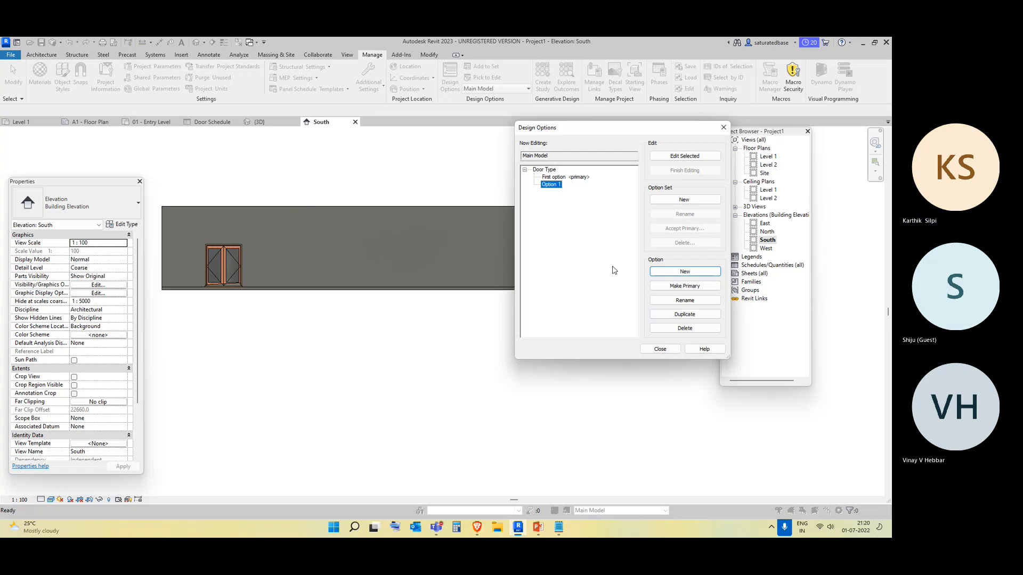
left_click(676, 302)
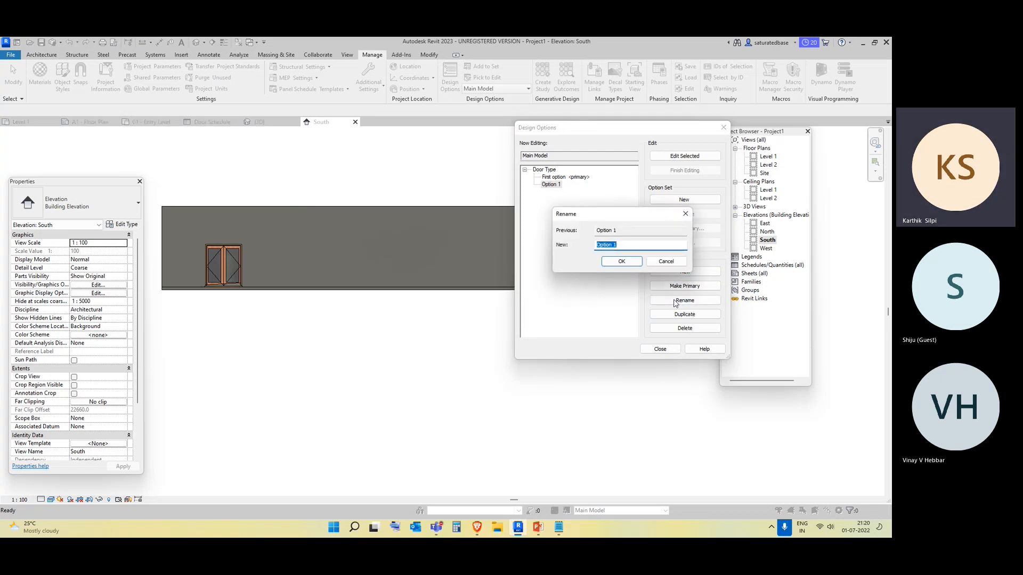
type("Second")
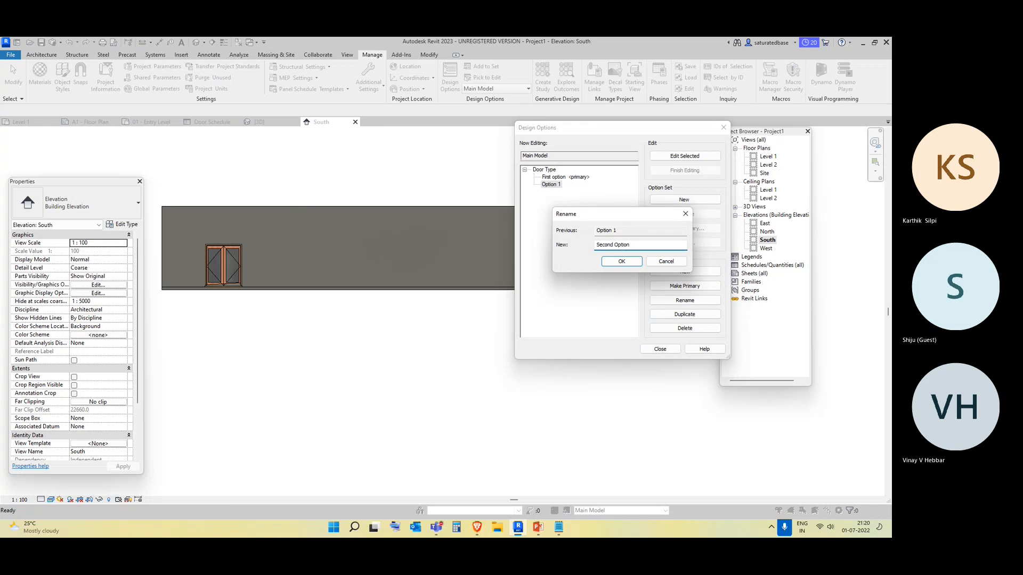
type(" Option")
left_click(621, 262)
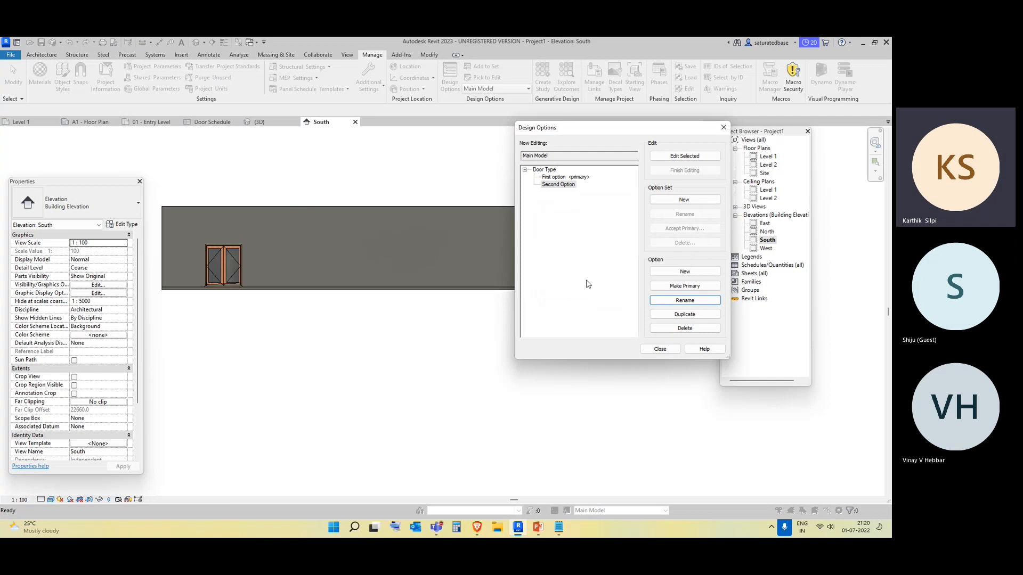
left_click(572, 180)
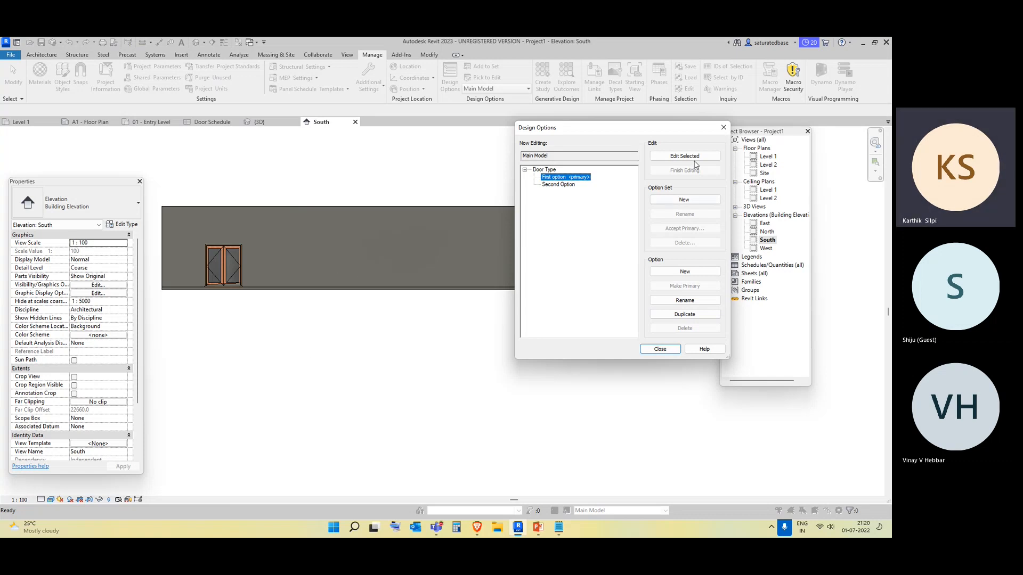
left_click(723, 129)
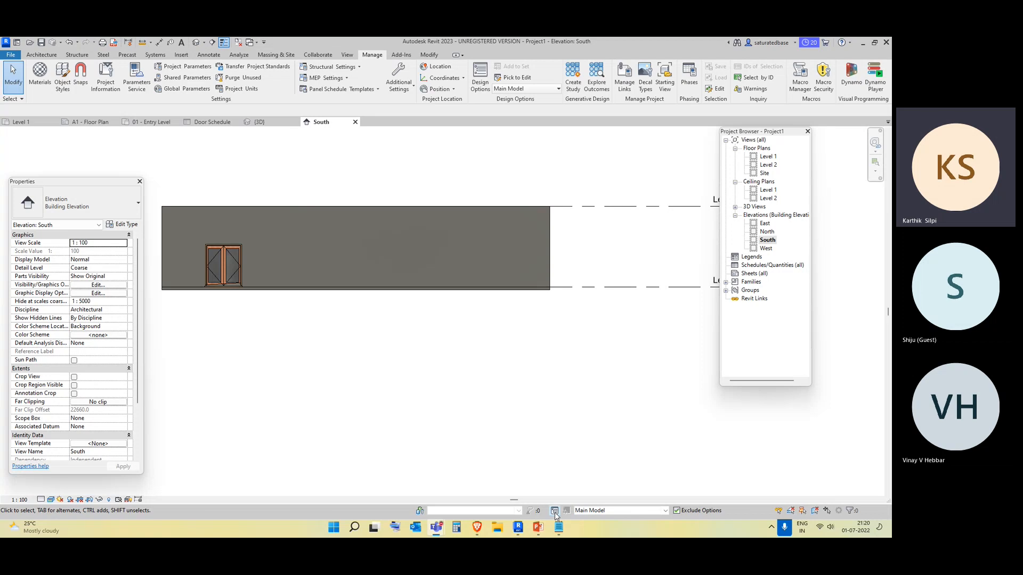
left_click(555, 513)
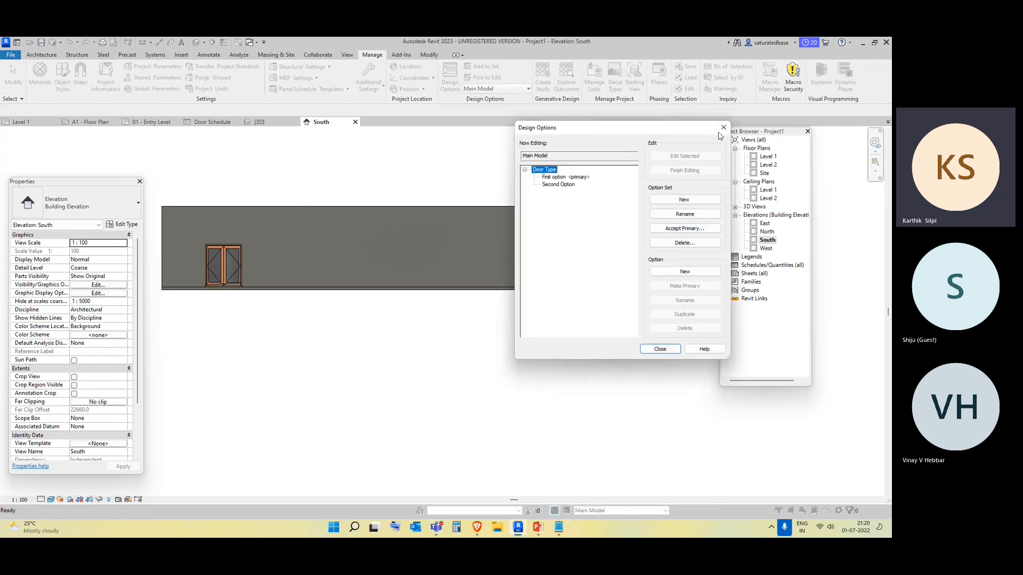
left_click(660, 349)
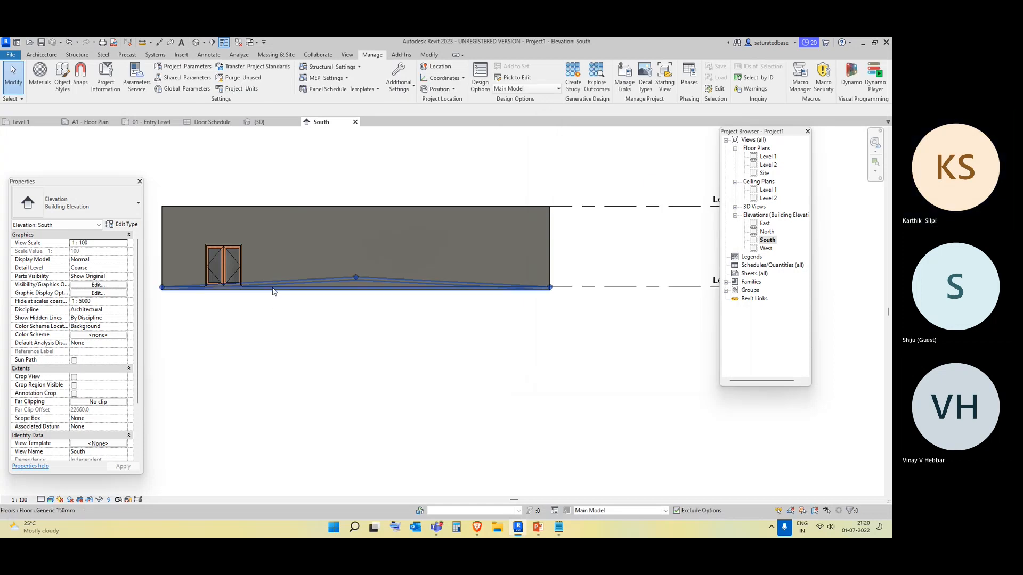
Add the south wall and entrance door to the Door Type set's First option only, and view the result in 3D.
left_click(171, 209)
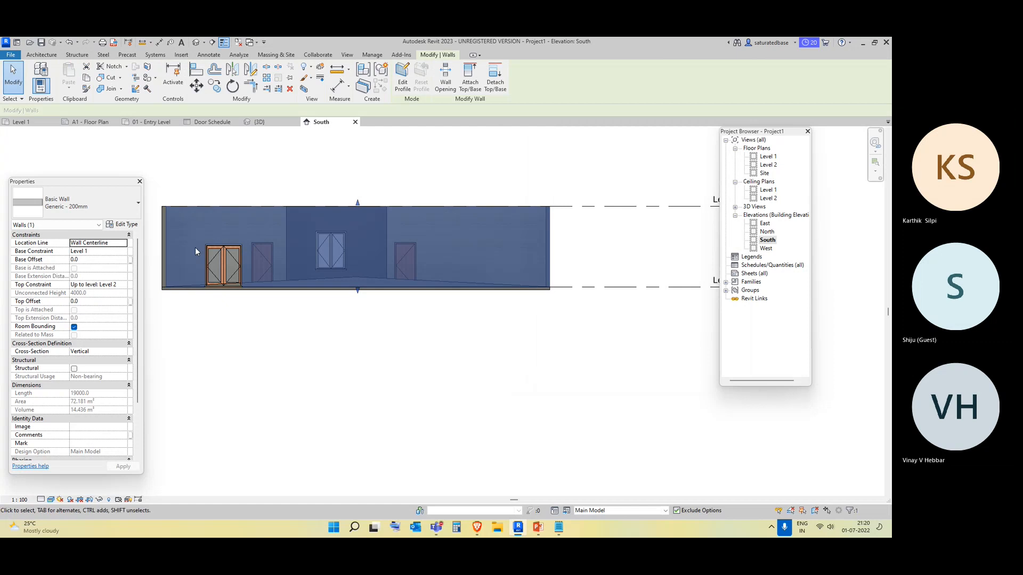
left_click(212, 261, "ctrl")
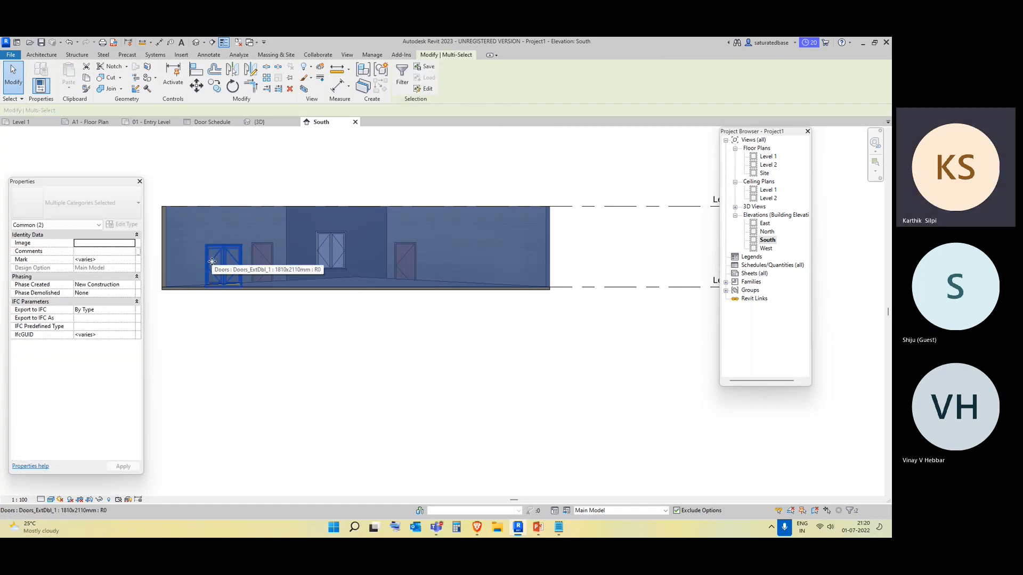
left_click(568, 512)
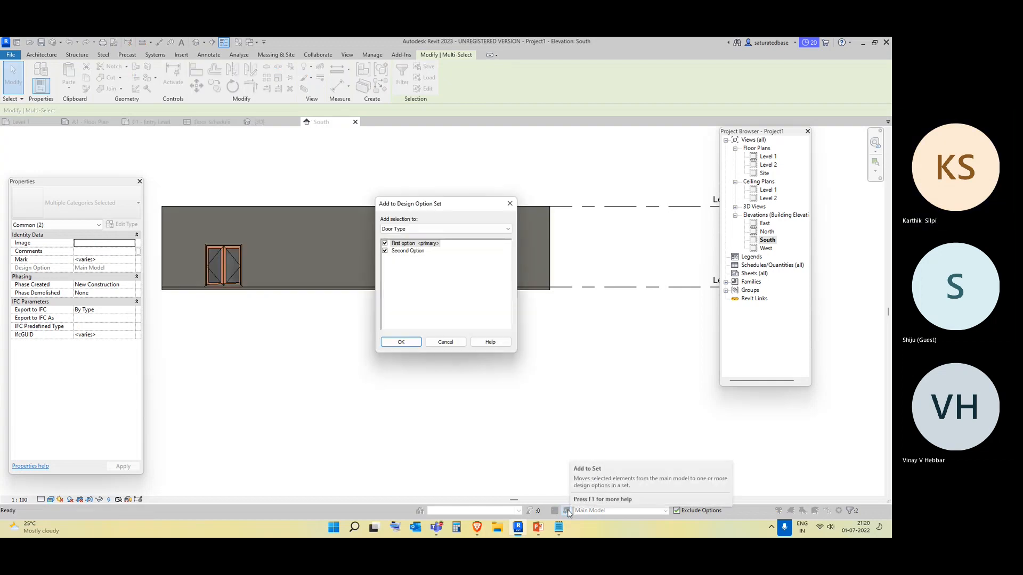
left_click(385, 252)
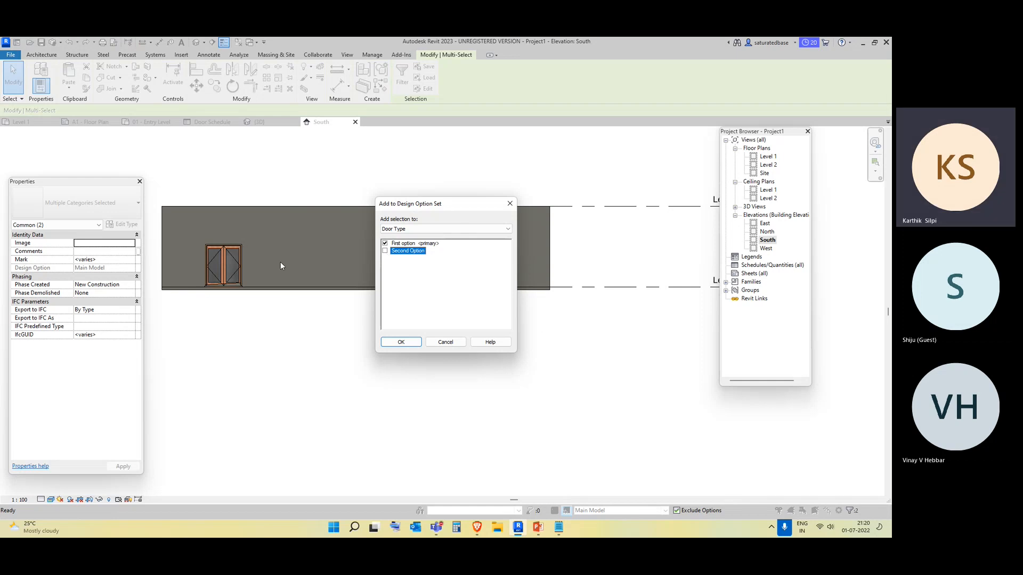
left_click(405, 344)
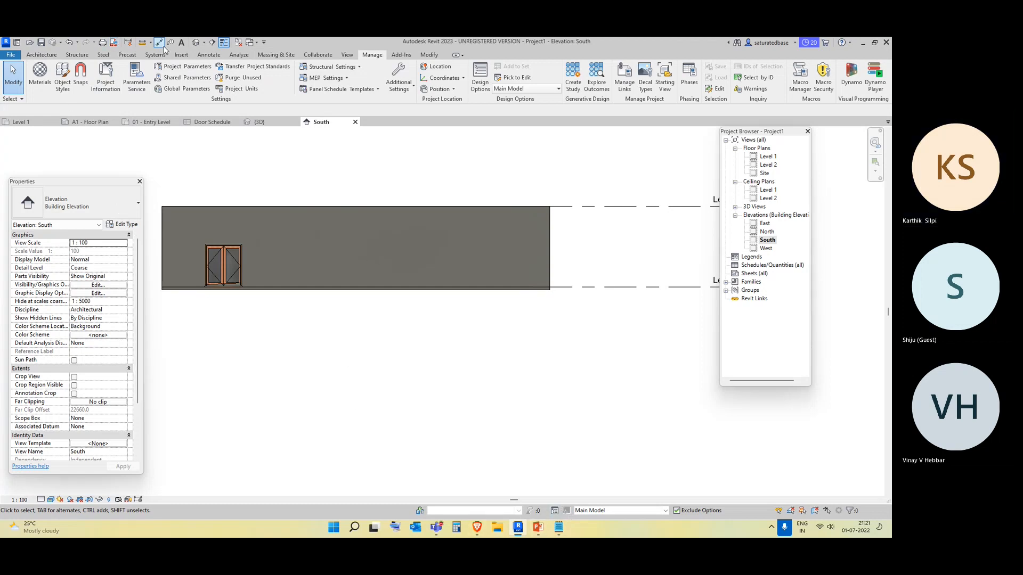
left_click(196, 42)
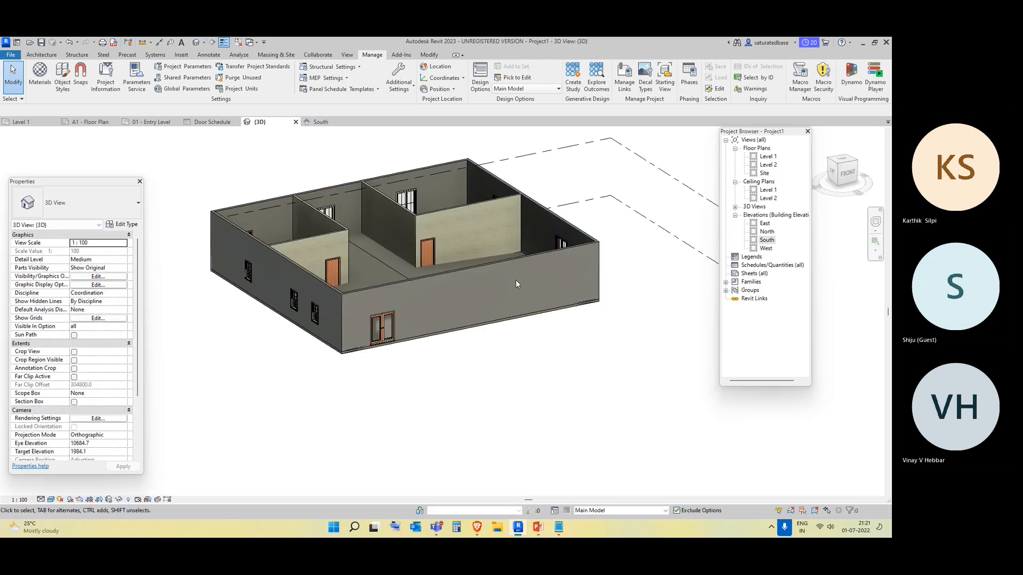
middle_click_drag(377, 349, 405, 300, "shift")
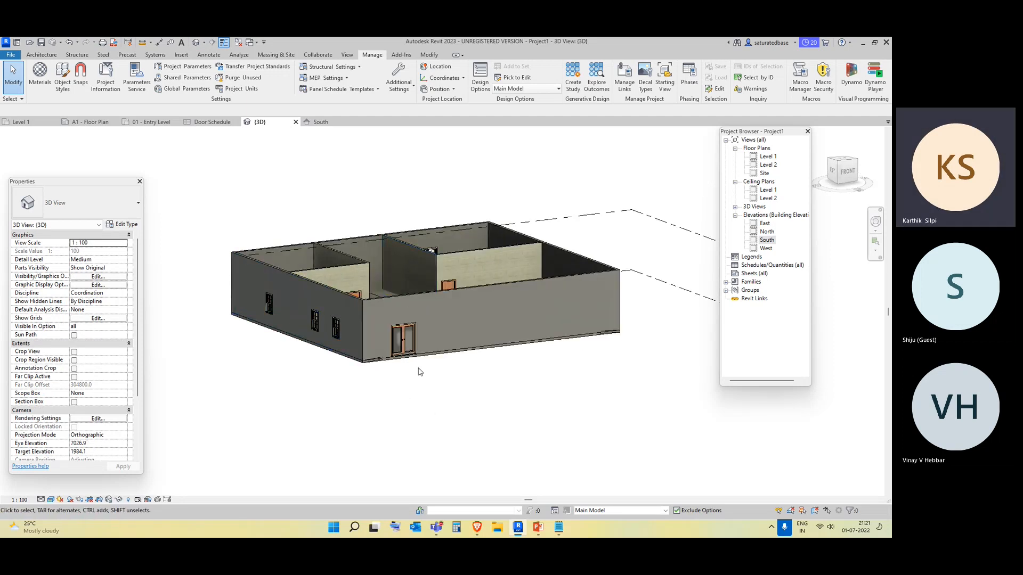
Make Second Option the primary option of the Door Type set and close Design Options.
left_click(396, 295)
left_click(509, 449)
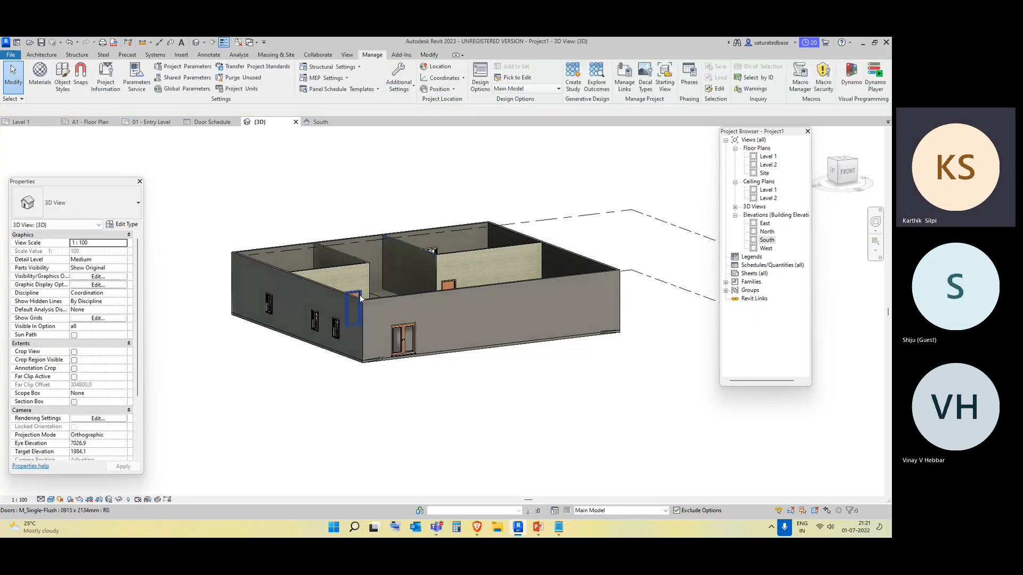
left_click(554, 511)
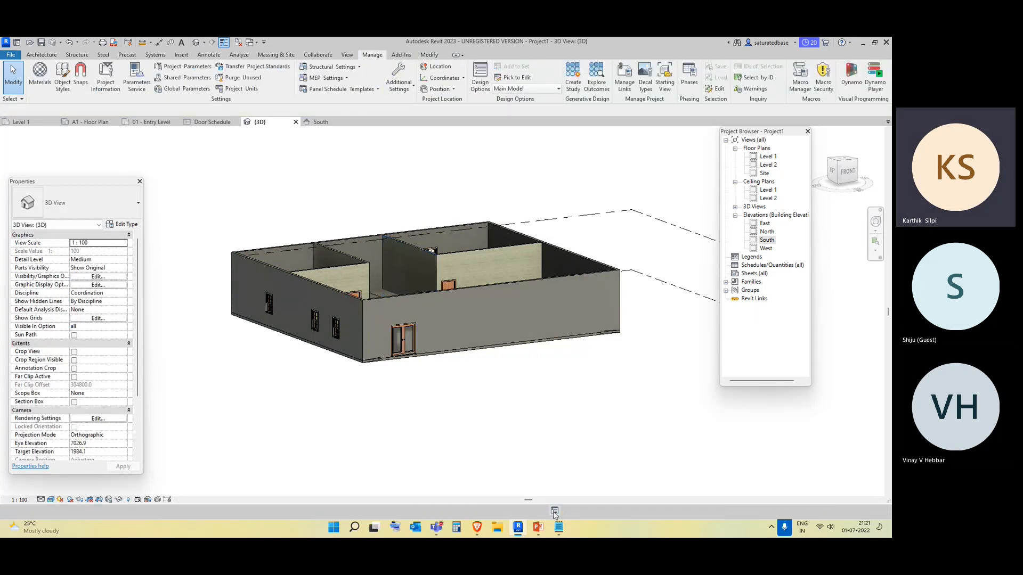
left_click(572, 177)
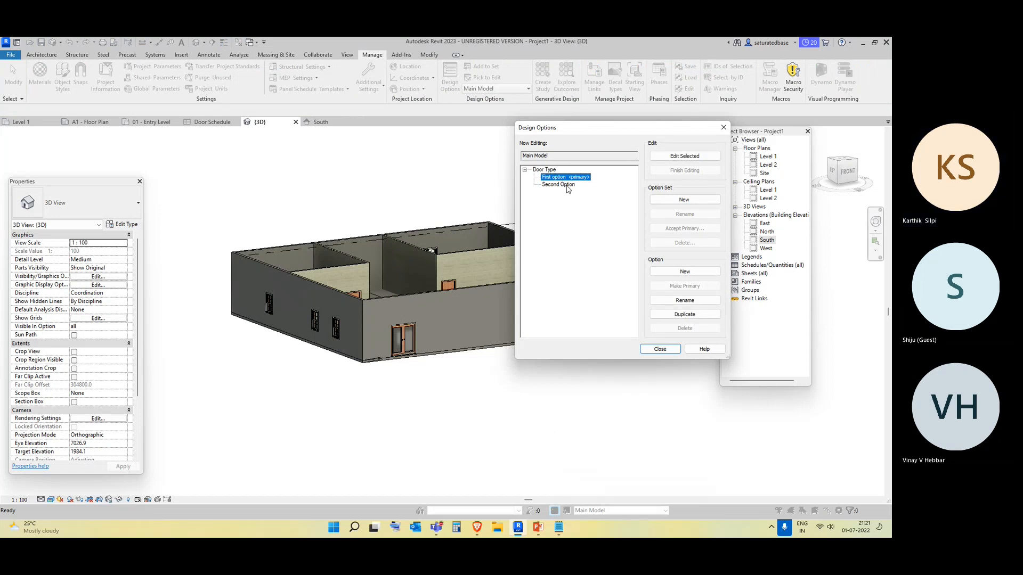
left_click(567, 185)
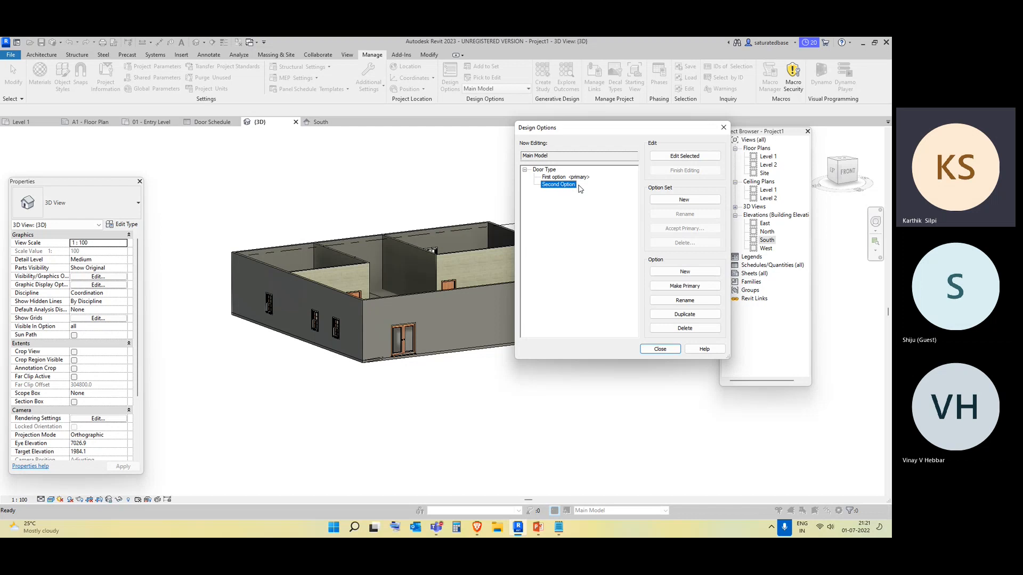
left_click(686, 289)
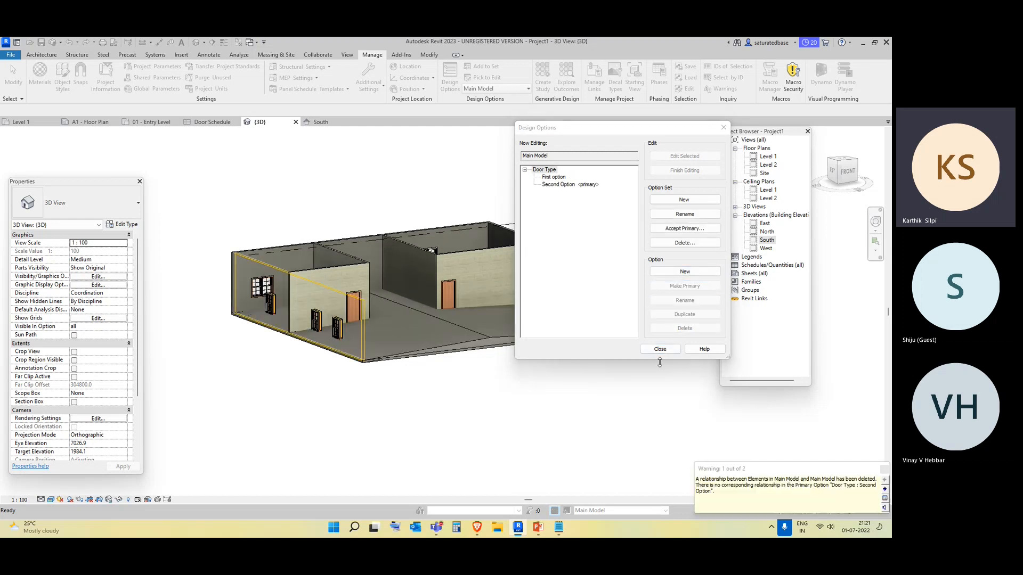
left_click(660, 349)
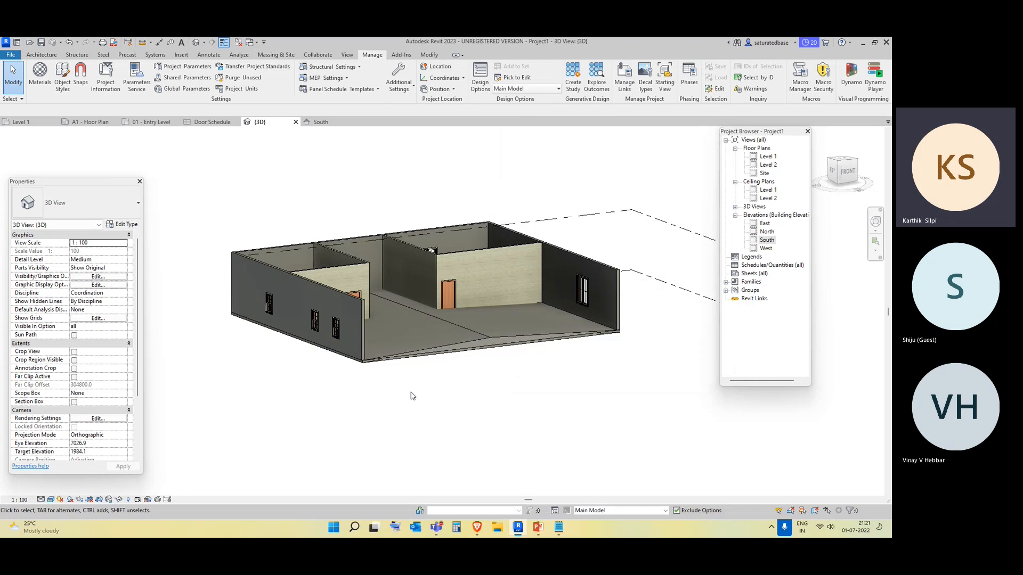
Open the Level 1 plan and draw a Generic - 200mm wall along the building's south edge, spanning its full width.
double_click(772, 157)
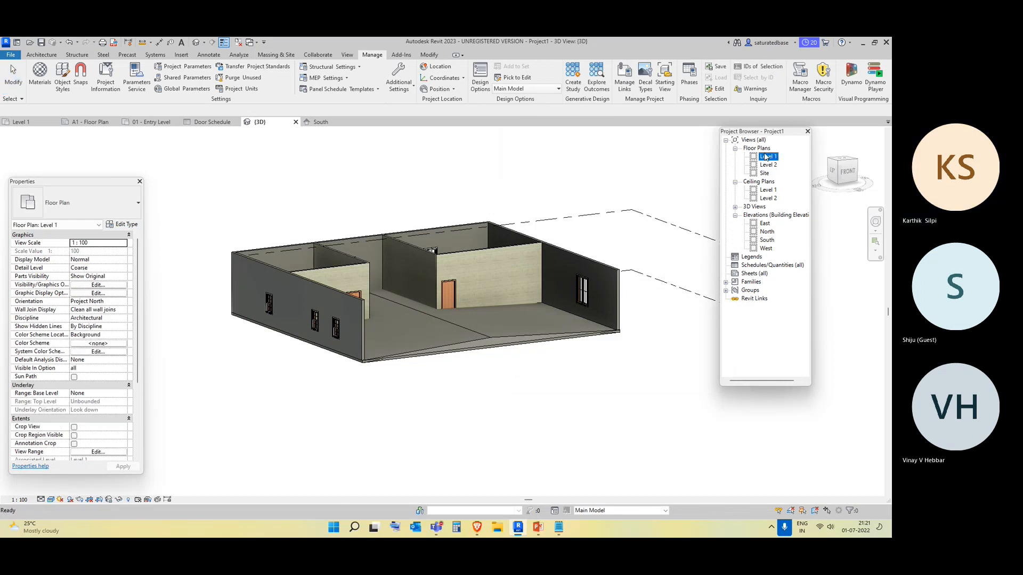
left_click(42, 54)
left_click(38, 88)
left_click(55, 105)
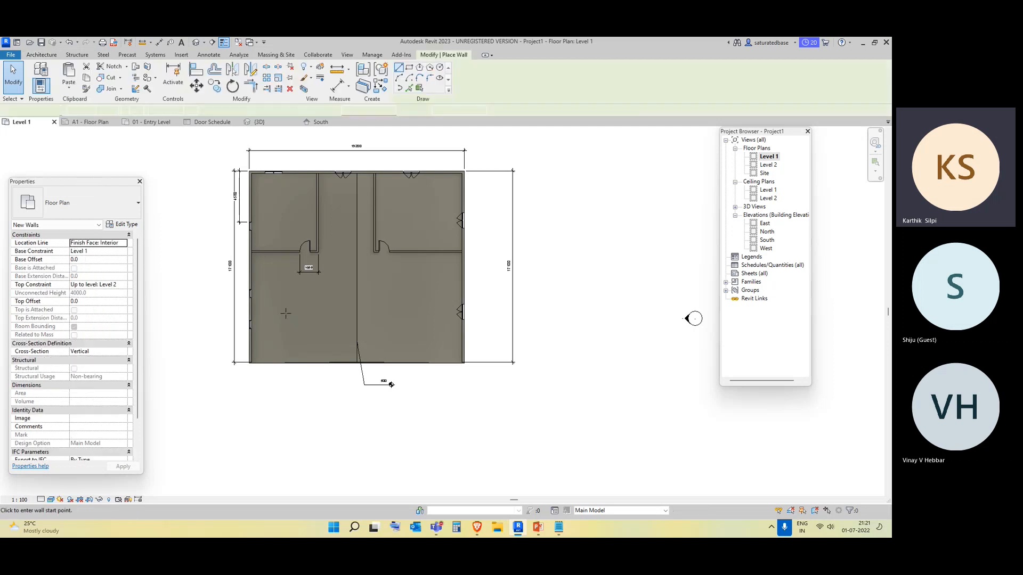
scroll(389, 382, "up", 5)
left_click(215, 356)
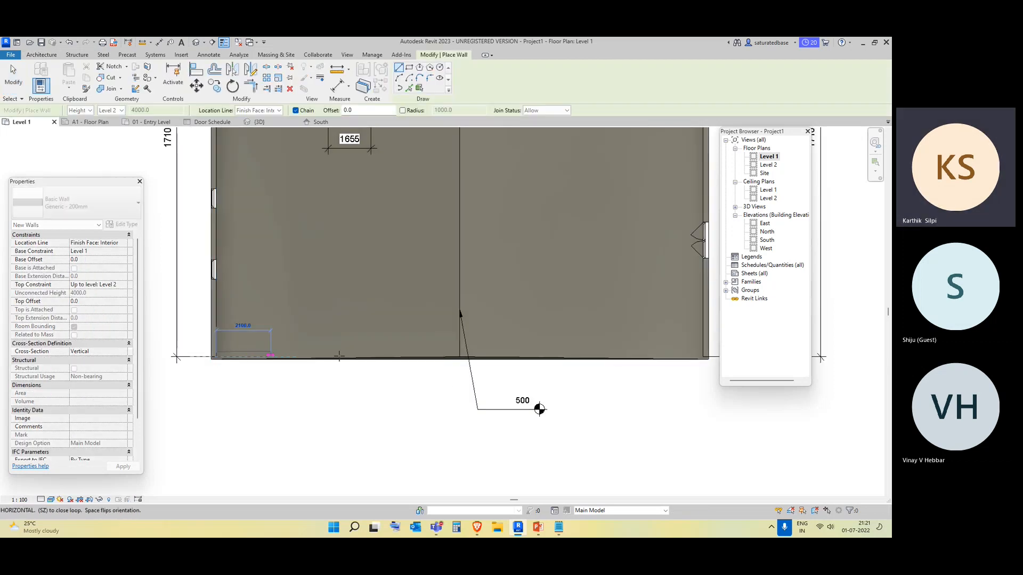
scroll(464, 356, "down", 2)
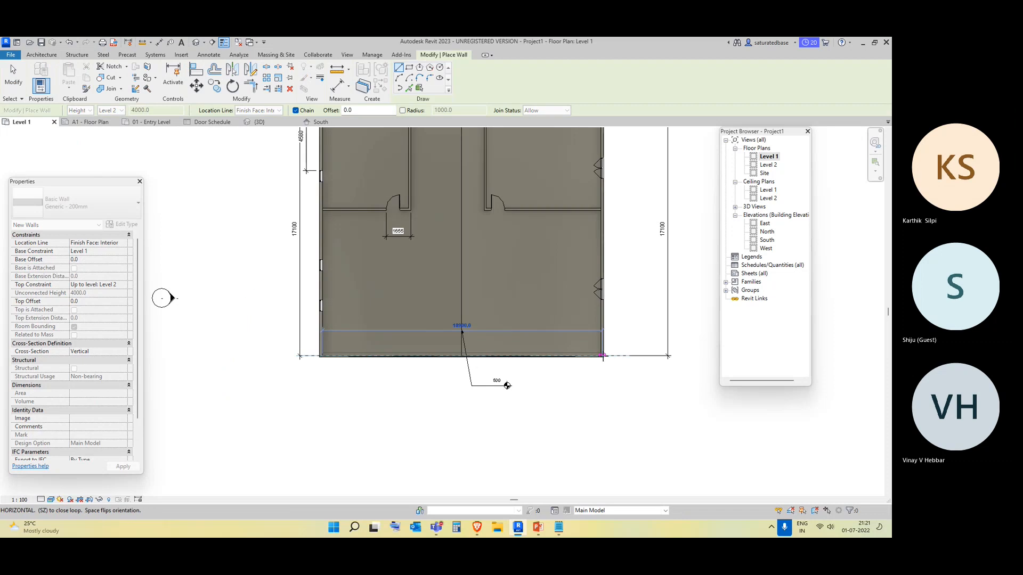
scroll(602, 356, "up", 3)
left_click(602, 356)
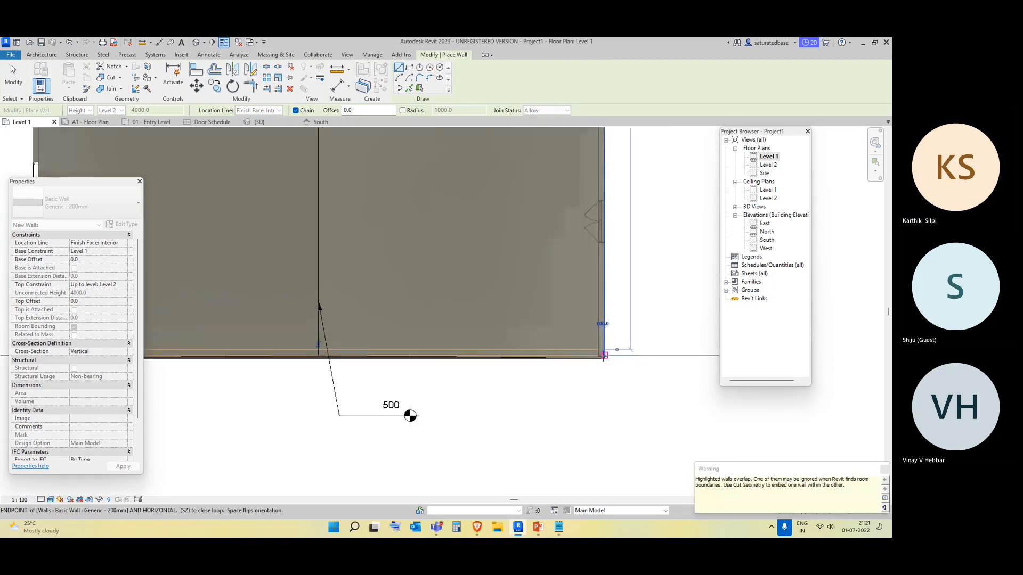
key("Escape")
key("Escape")
Place an M_Single-Flush 0915 x 2134mm door in the new south wall near its left end.
middle_click_drag(418, 410, 582, 372)
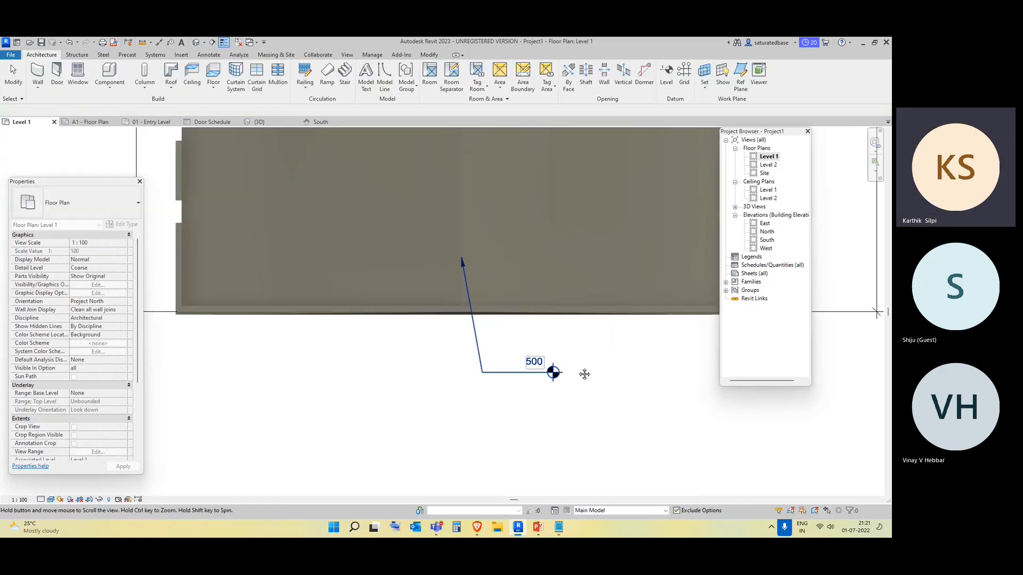
left_click(57, 78)
left_click(76, 203)
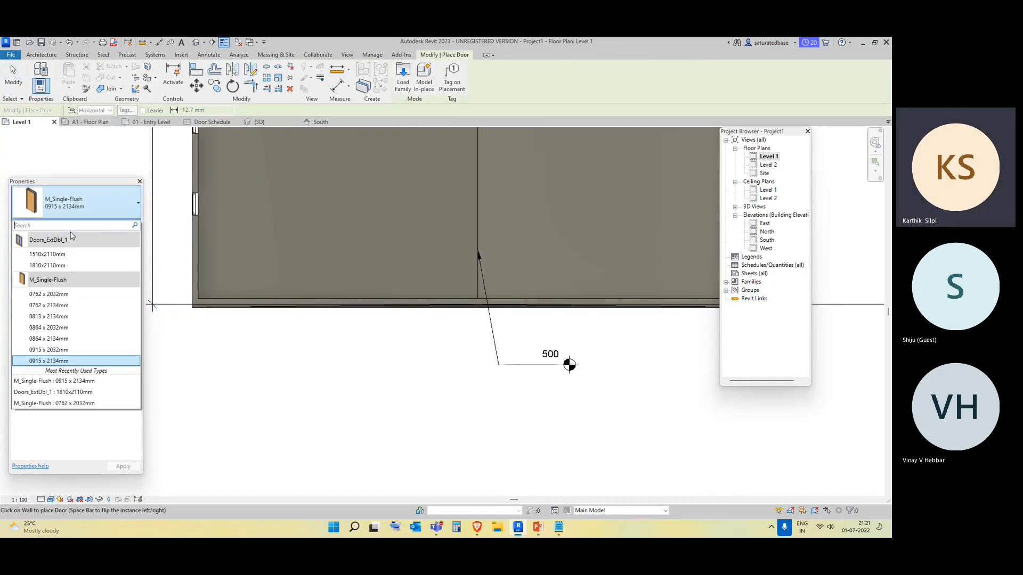
left_click(65, 380)
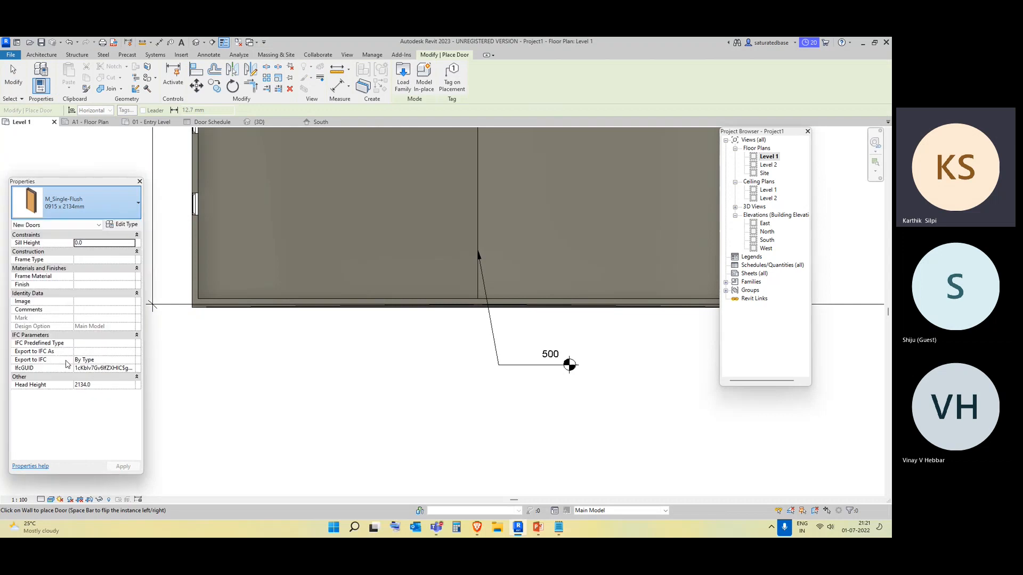
left_click(327, 306)
key("Escape")
key("Escape")
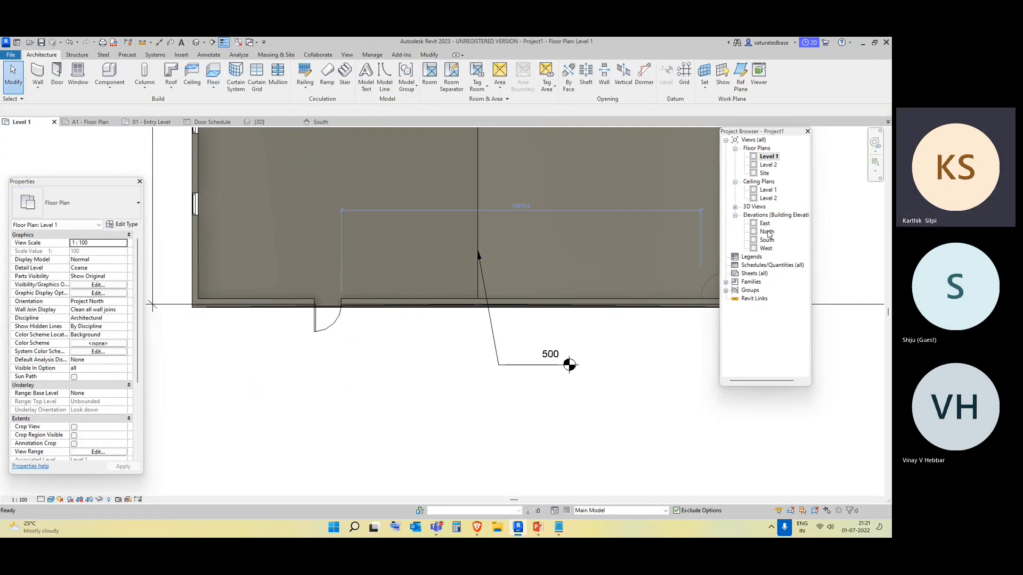
In the South elevation, add the new wall and its door to the Door Type set's Second Option only.
double_click(768, 241)
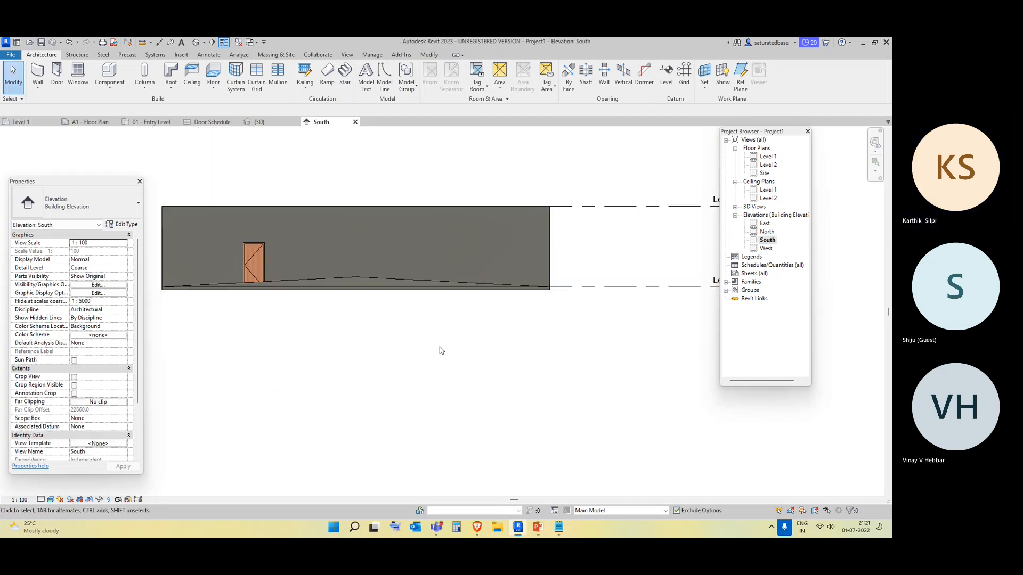
left_click(539, 210)
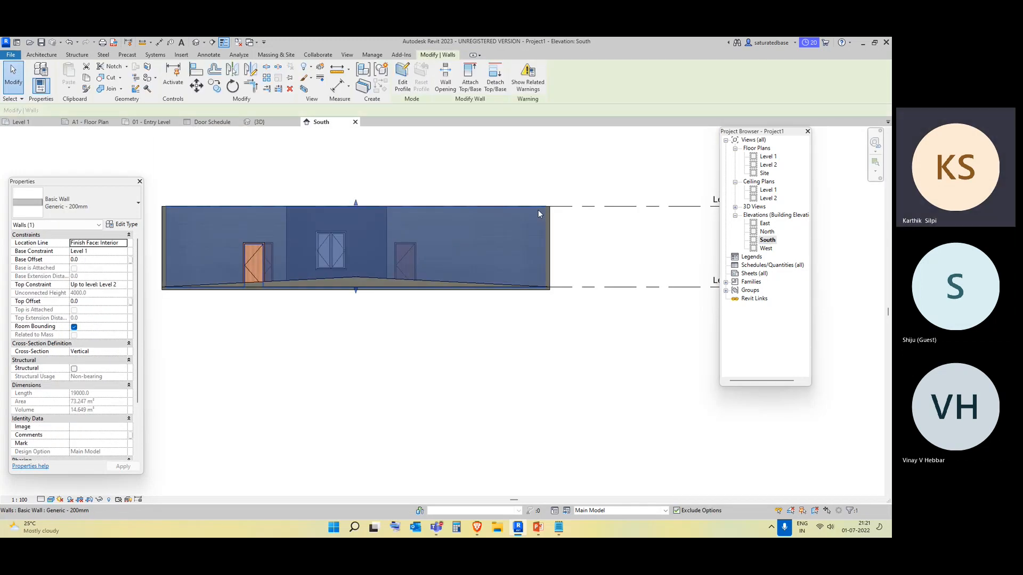
left_click(256, 258, "ctrl")
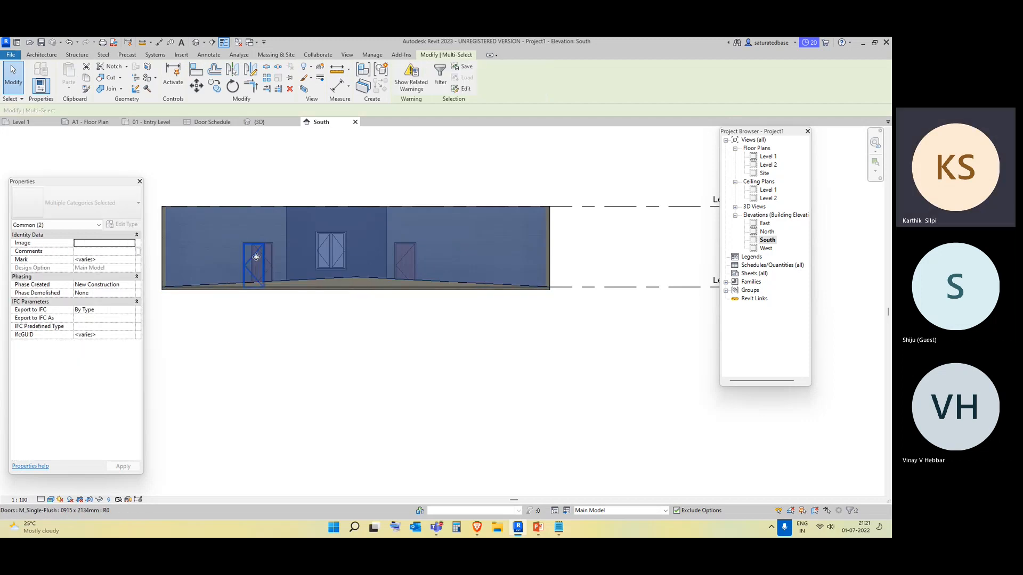
left_click(567, 510)
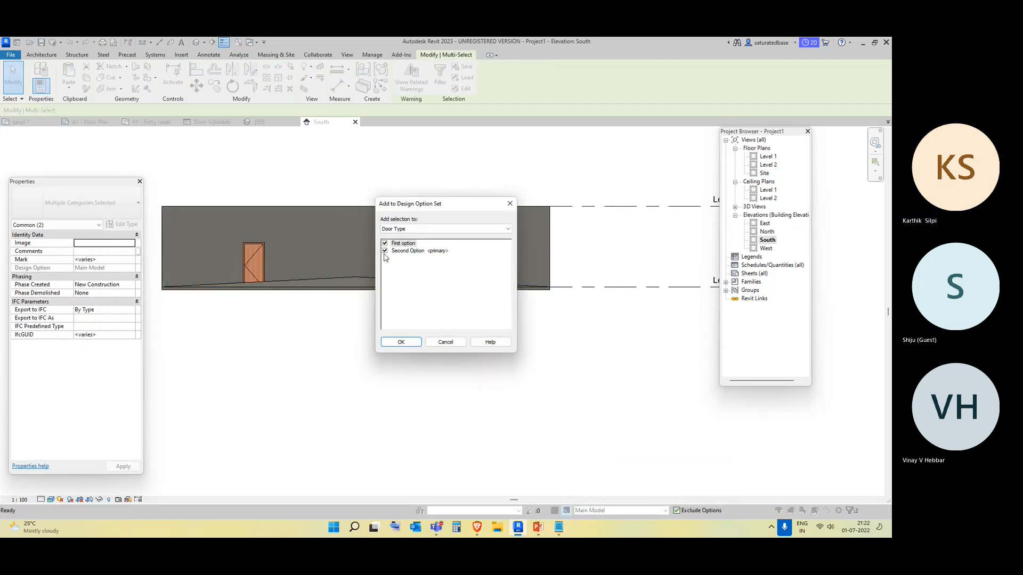
left_click(386, 244)
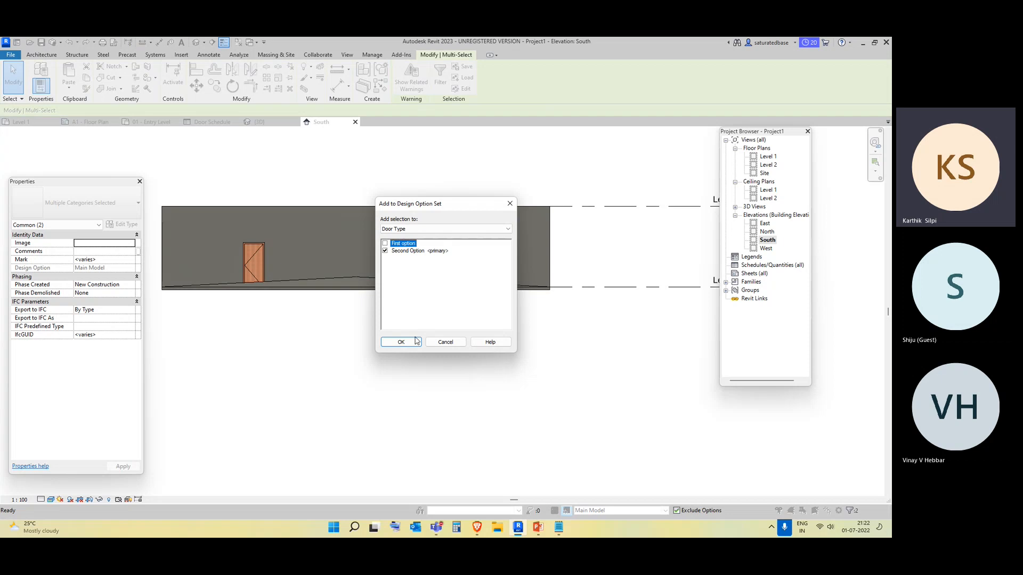
left_click(413, 343)
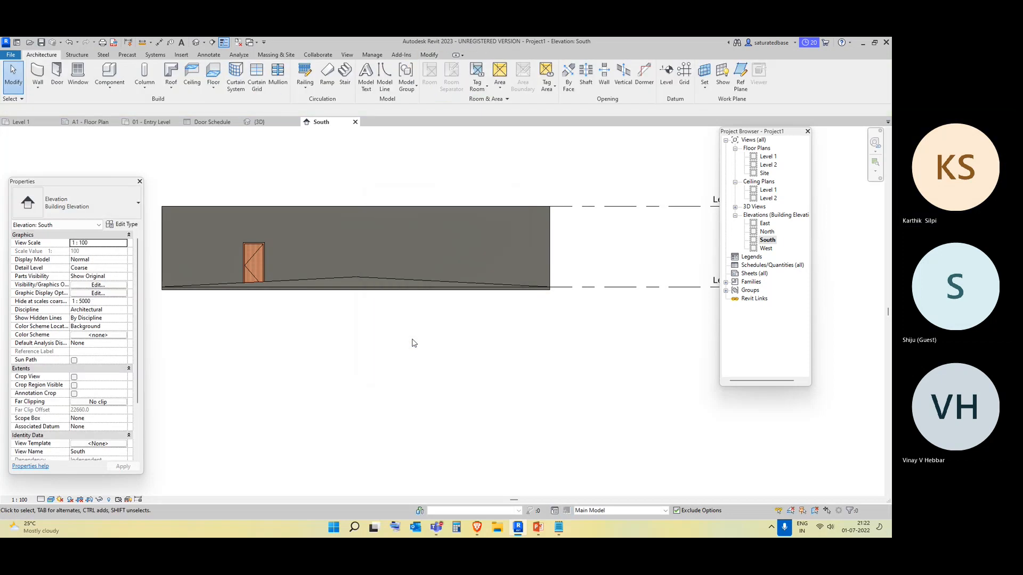
Switch to the 3D view and make First option the primary option of the Door Type set.
left_click(196, 42)
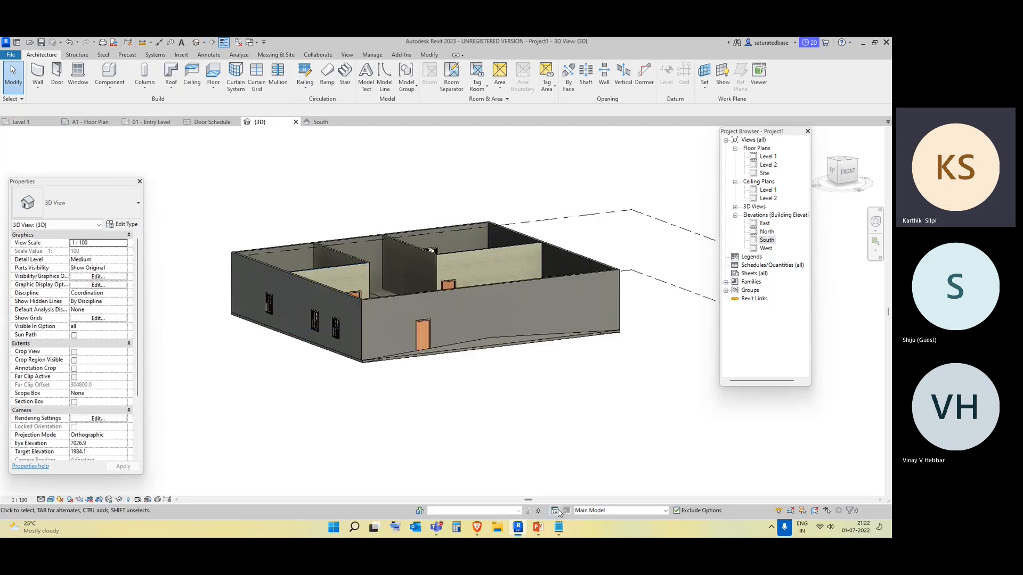
left_click(558, 513)
left_click(554, 177)
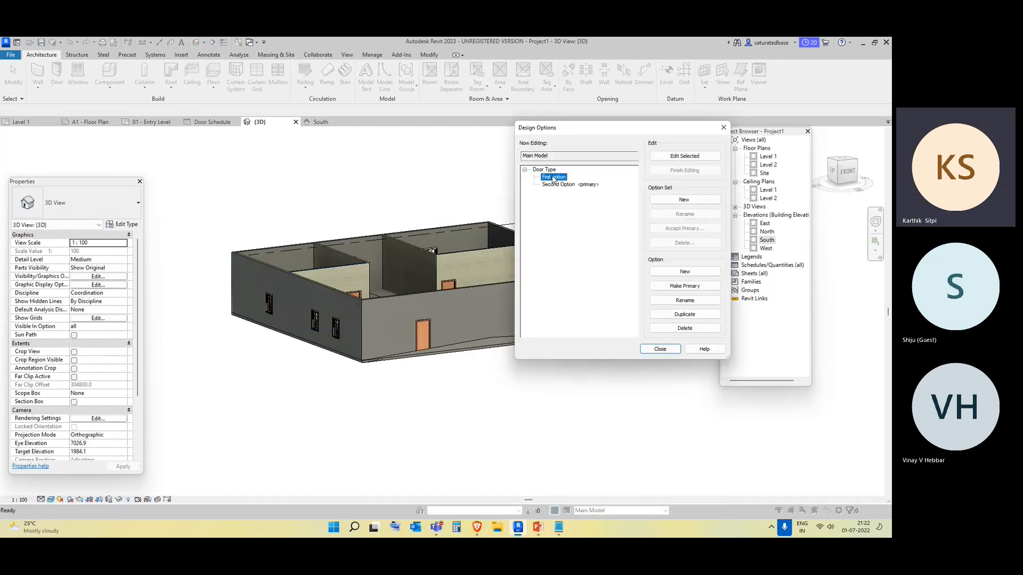
left_click(687, 290)
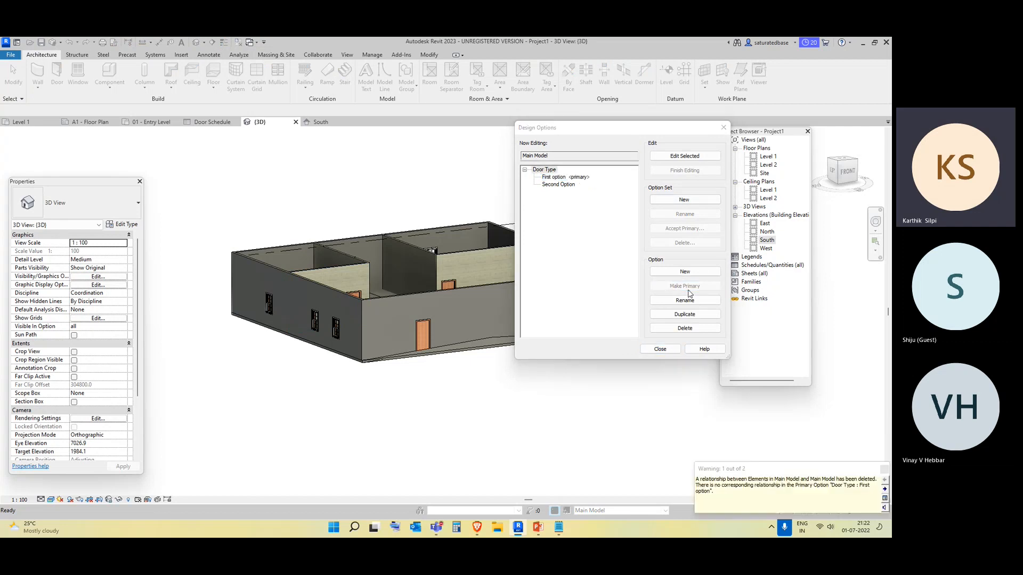
left_click(659, 349)
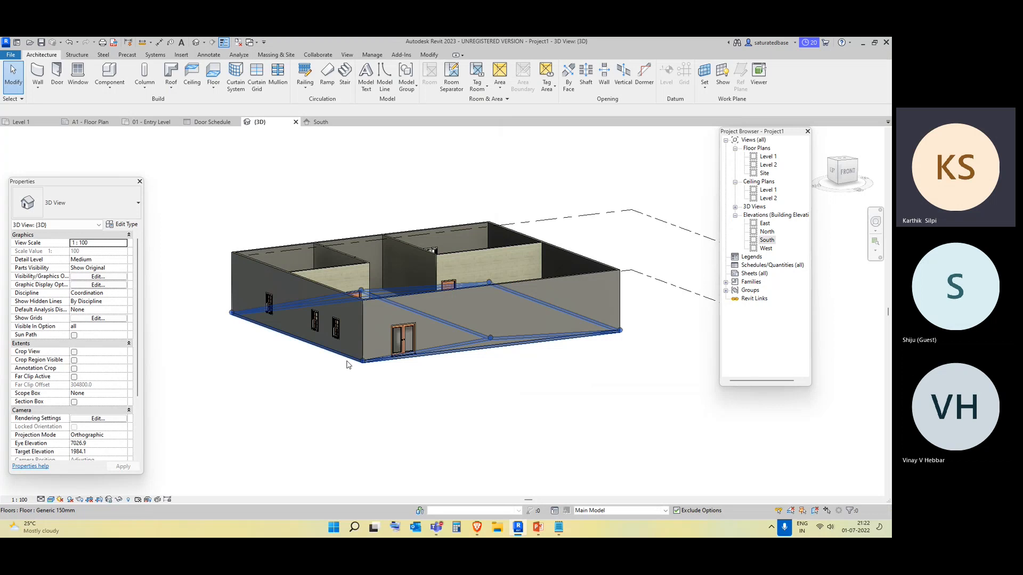
Make Second Option the primary option again and close Design Options.
middle_click_drag(521, 421, 424, 432)
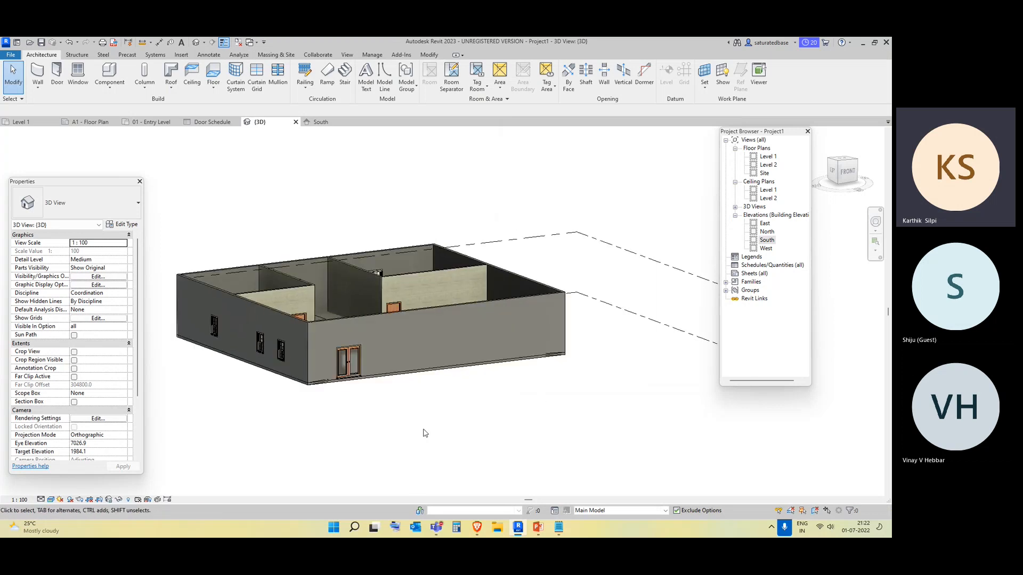
scroll(424, 432, "up", 2)
middle_click_drag(328, 429, 395, 430)
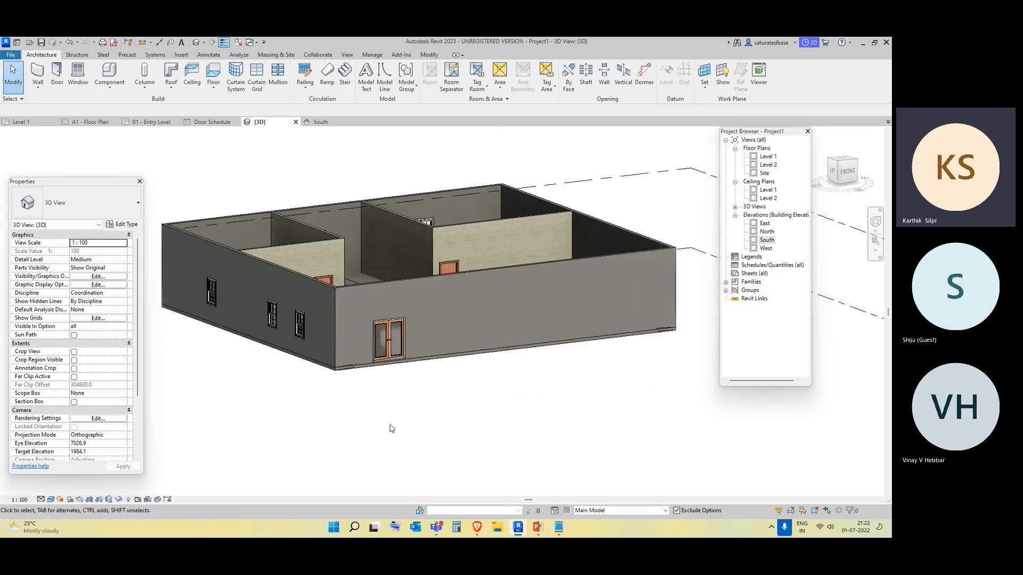
mouse_move(452, 407)
middle_mouse_down("shift")
mouse_move(504, 395)
mouse_move(417, 414)
mouse_move(528, 392)
mouse_move(438, 407)
middle_mouse_up("shift")
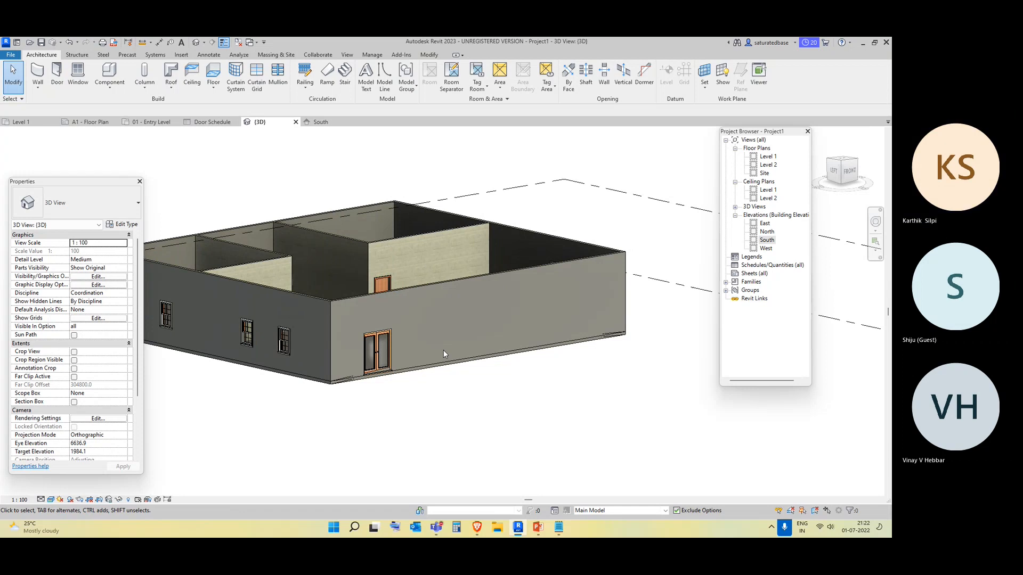
left_click(555, 510)
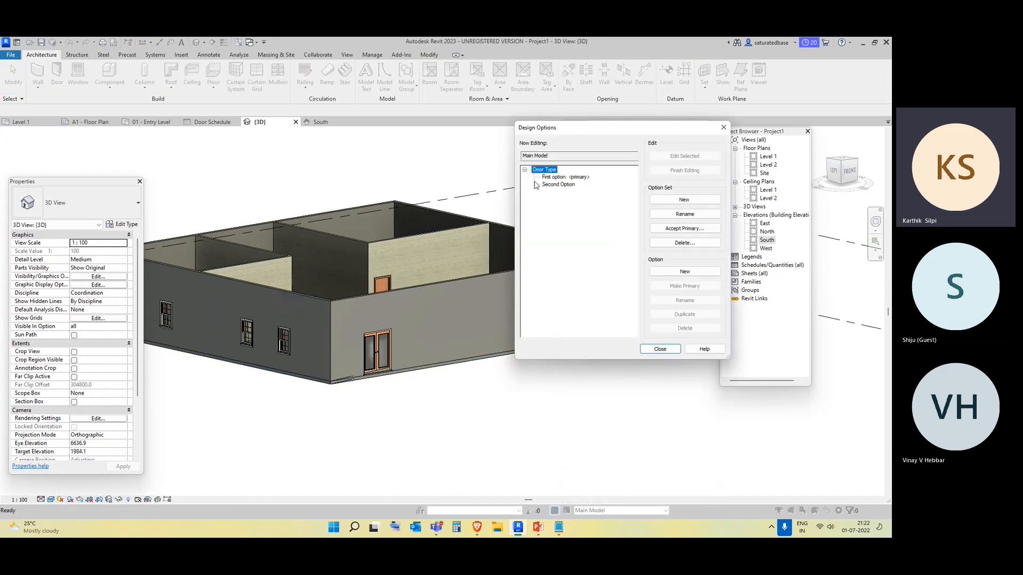
left_click(552, 185)
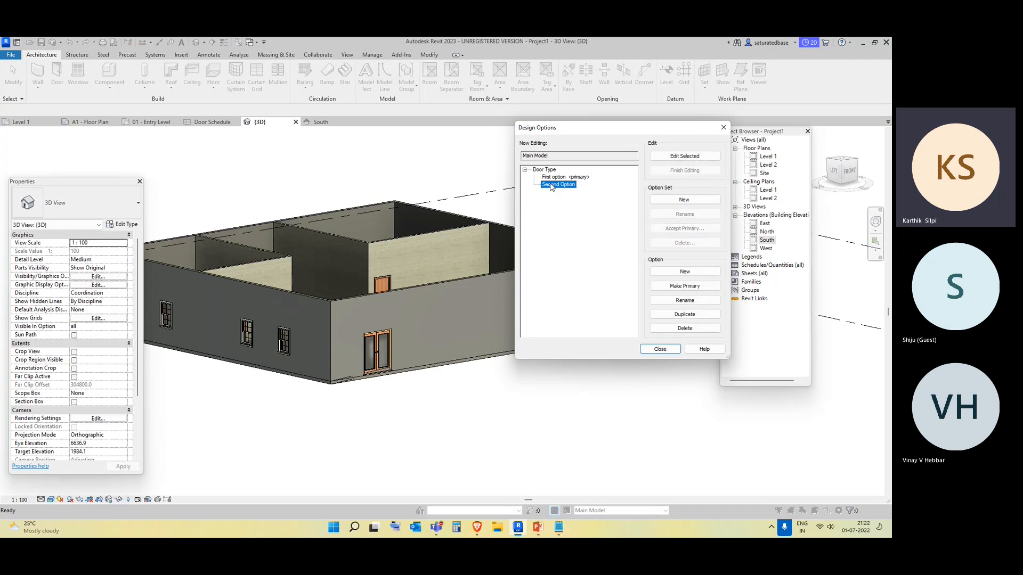
left_click(684, 286)
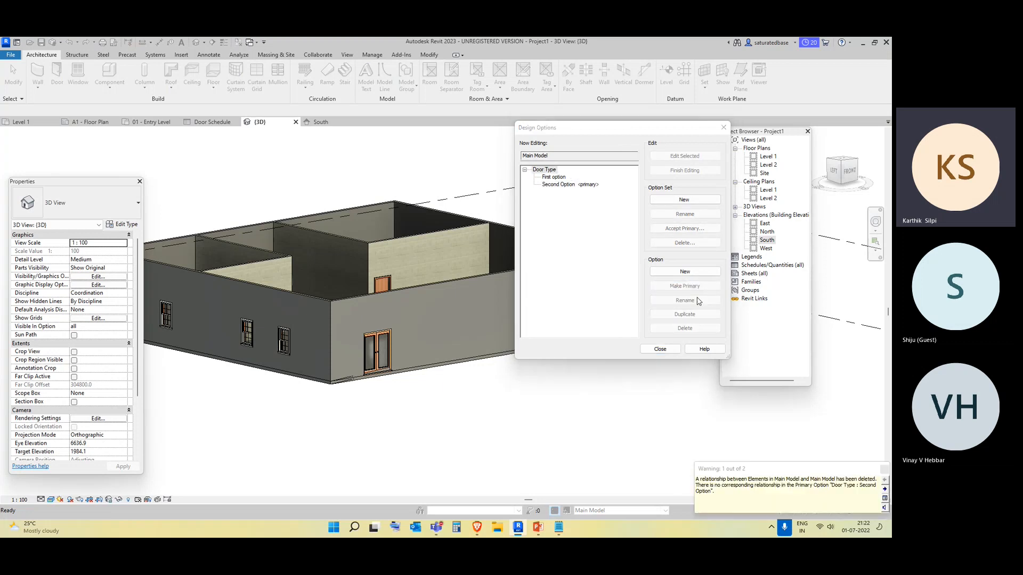
left_click(660, 349)
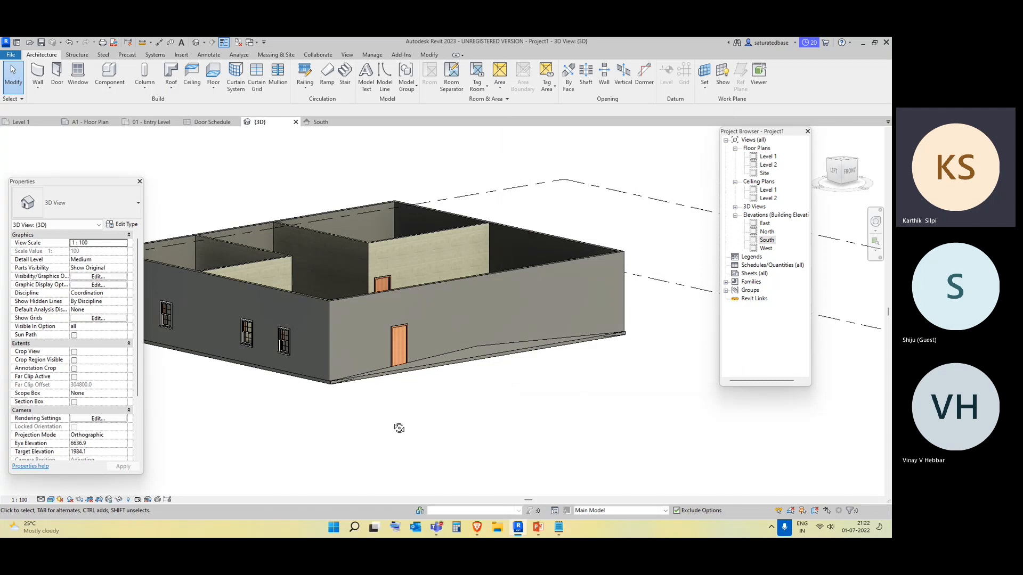
Open Design Options to review the Door Type set, then close the dialog.
mouse_move(397, 427)
middle_mouse_down("shift")
mouse_move(432, 463)
mouse_move(425, 342)
mouse_move(407, 393)
mouse_move(354, 435)
mouse_move(363, 372)
mouse_move(369, 418)
mouse_move(367, 389)
mouse_move(391, 365)
mouse_move(394, 434)
middle_mouse_up("shift")
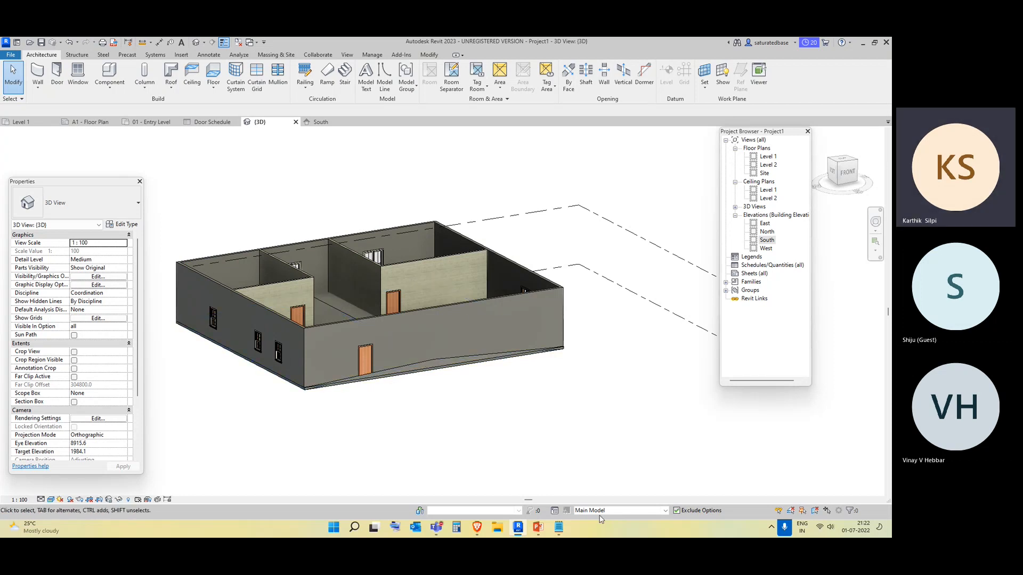
left_click(554, 512)
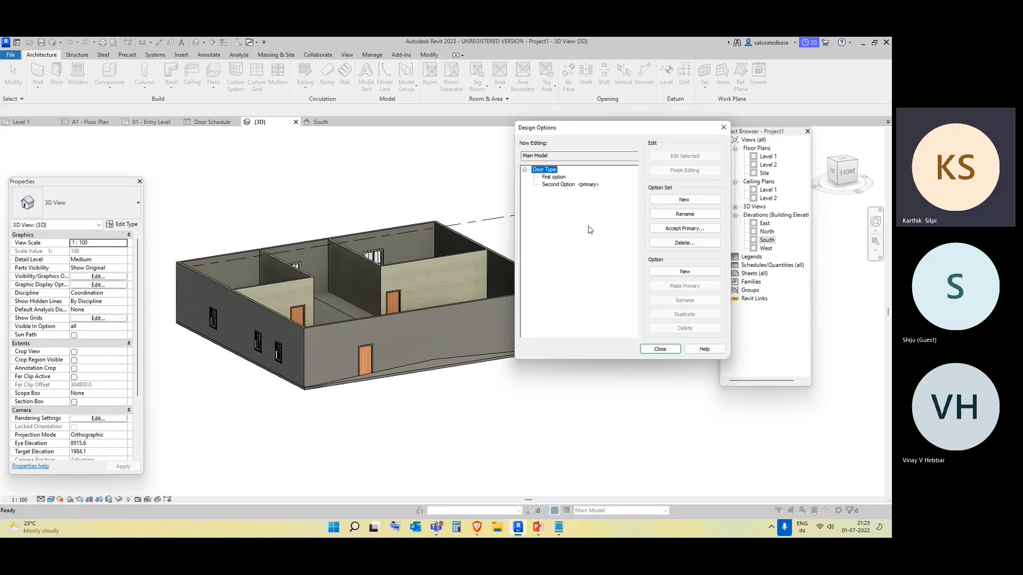
left_click_drag(640, 131, 642, 223)
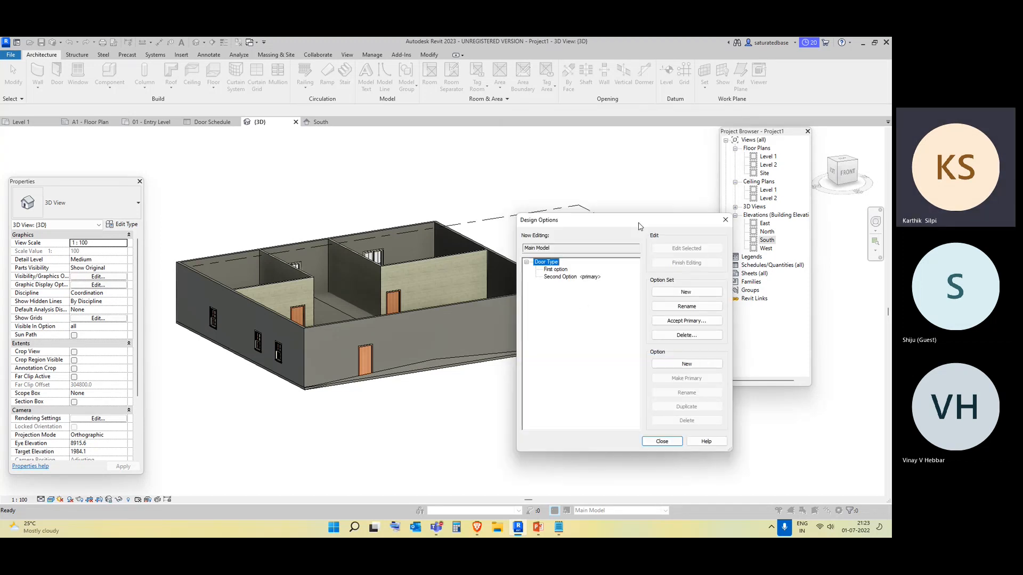
left_click(726, 223)
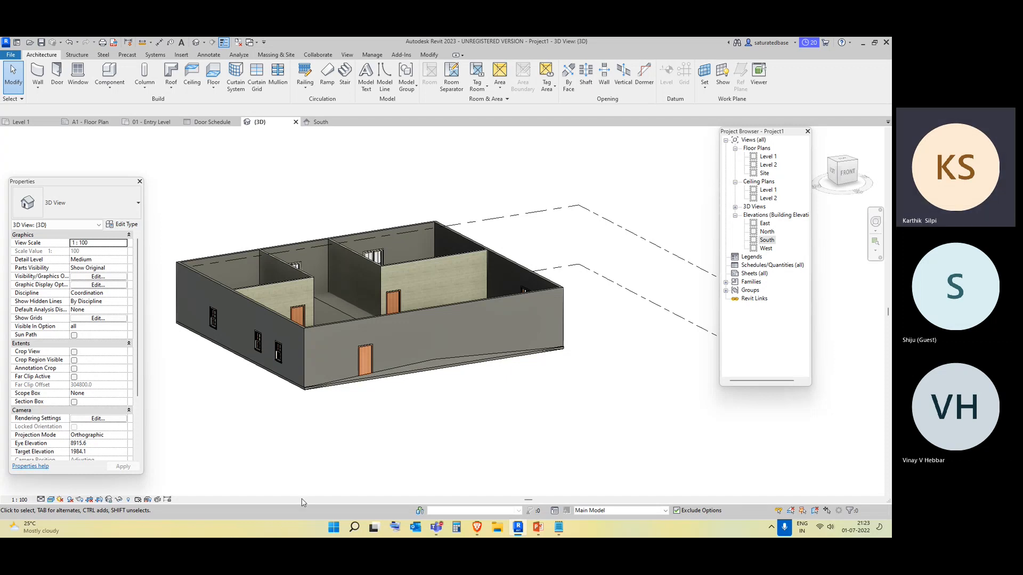
Delete the First option from the Door Type design option set and close Design Options.
middle_click_drag(389, 451, 397, 400, "shift")
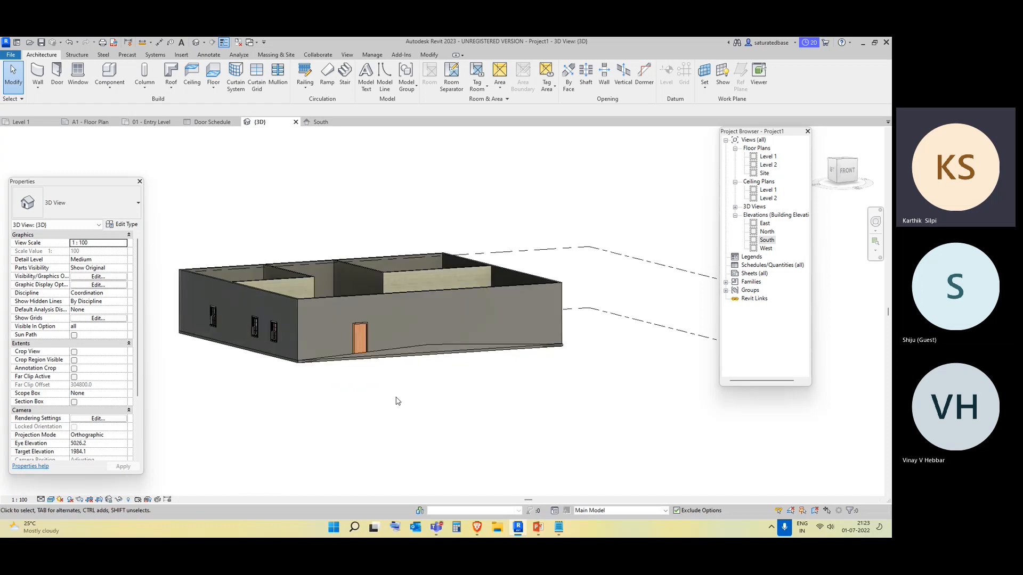
middle_click_drag(515, 351, 531, 445, "shift")
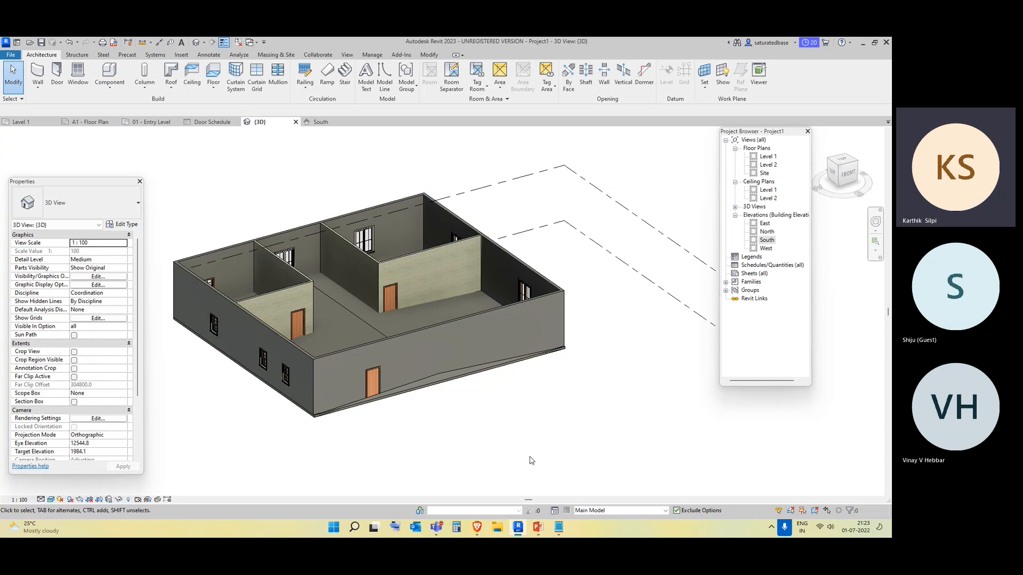
left_click(557, 512)
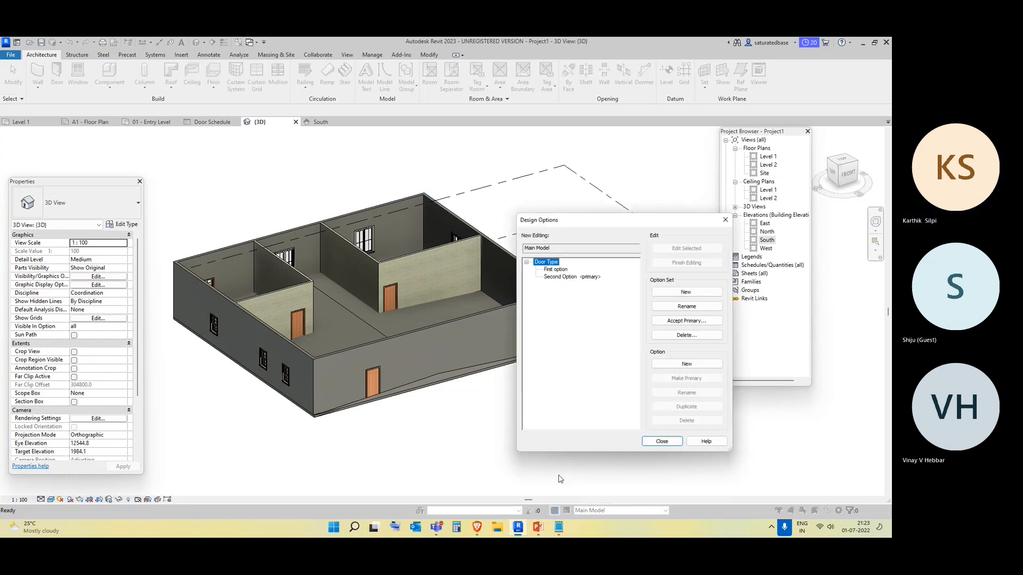
left_click(559, 277)
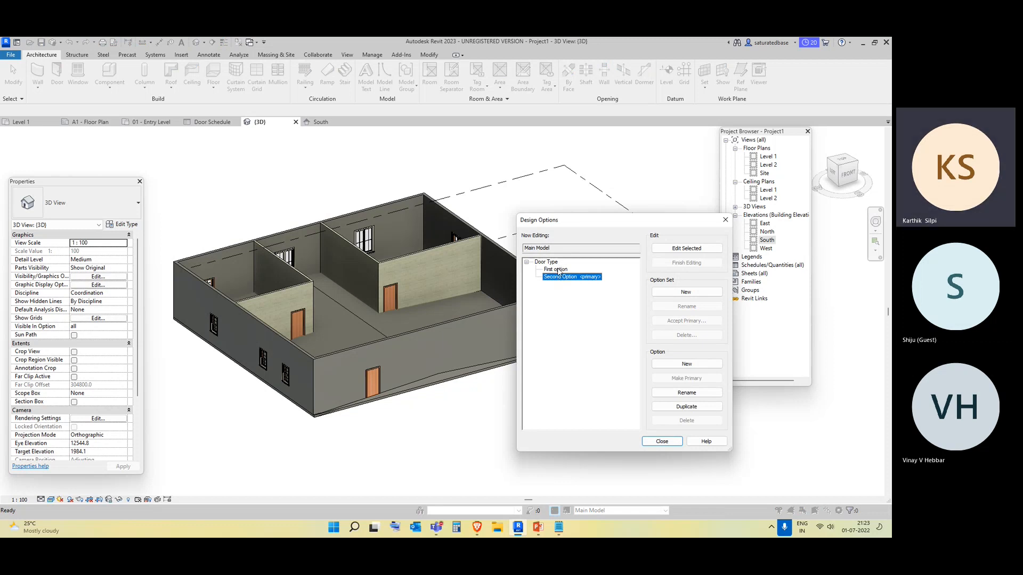
left_click(556, 270)
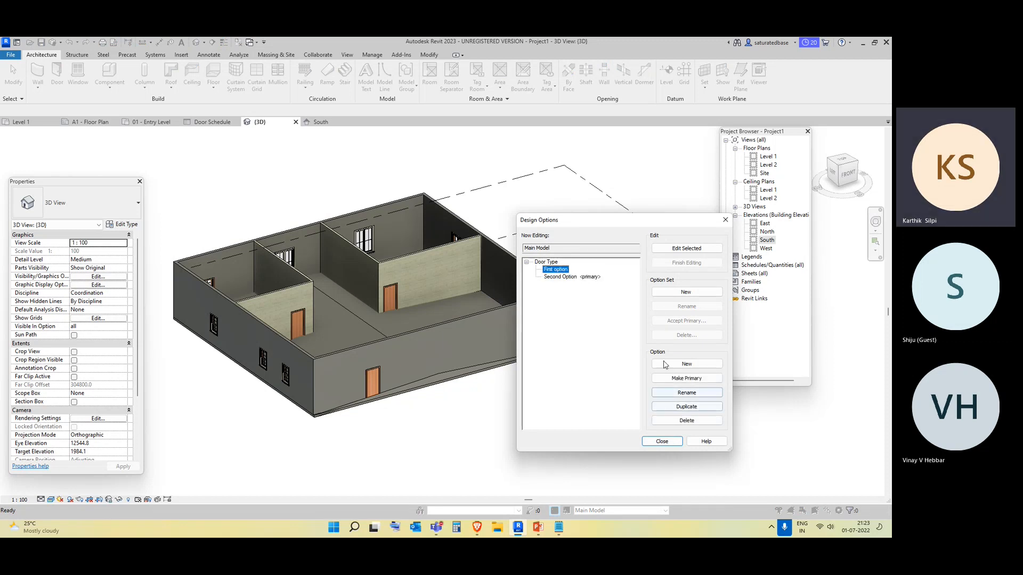
left_click(569, 277)
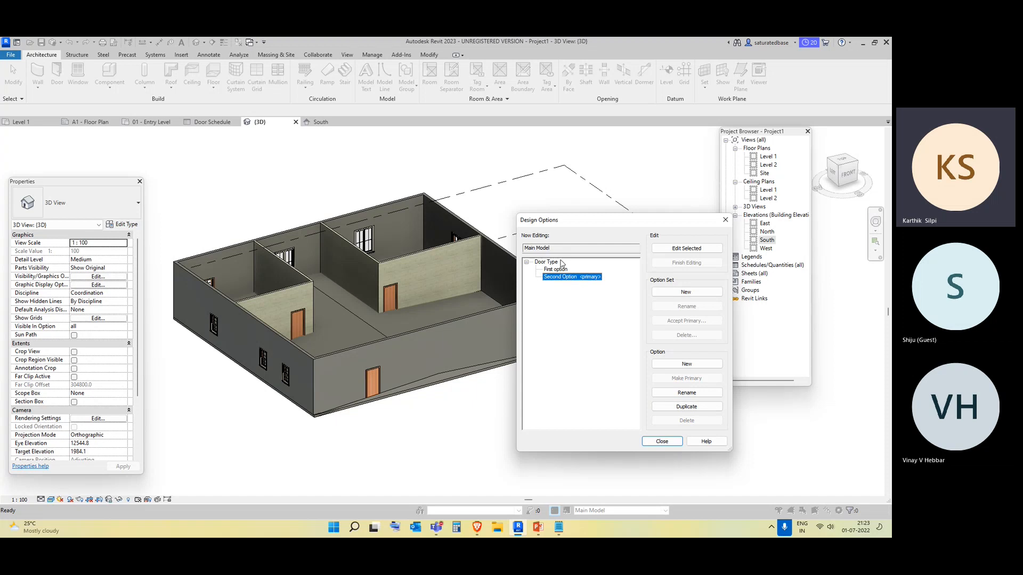
left_click(558, 270)
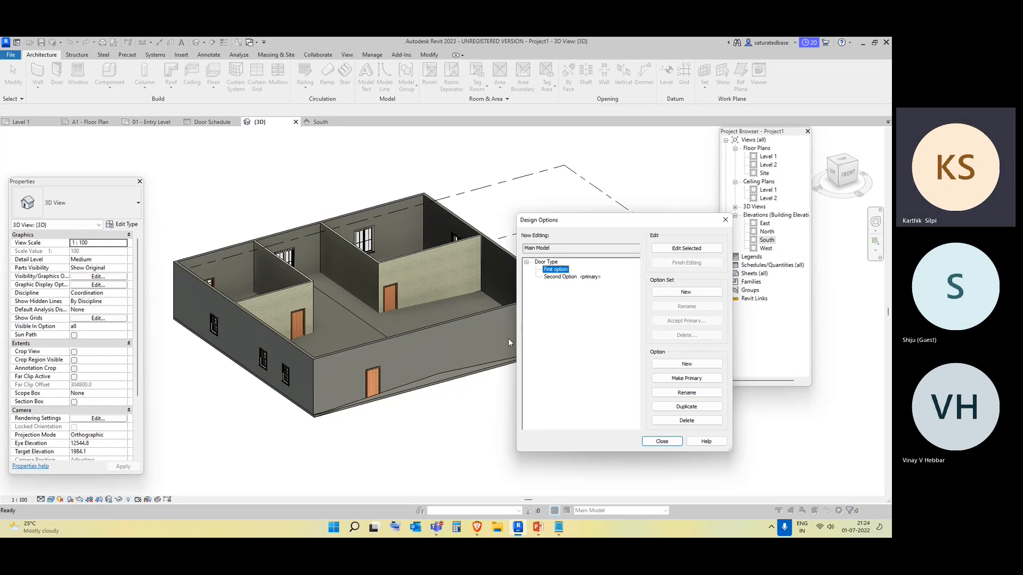
left_click(687, 421)
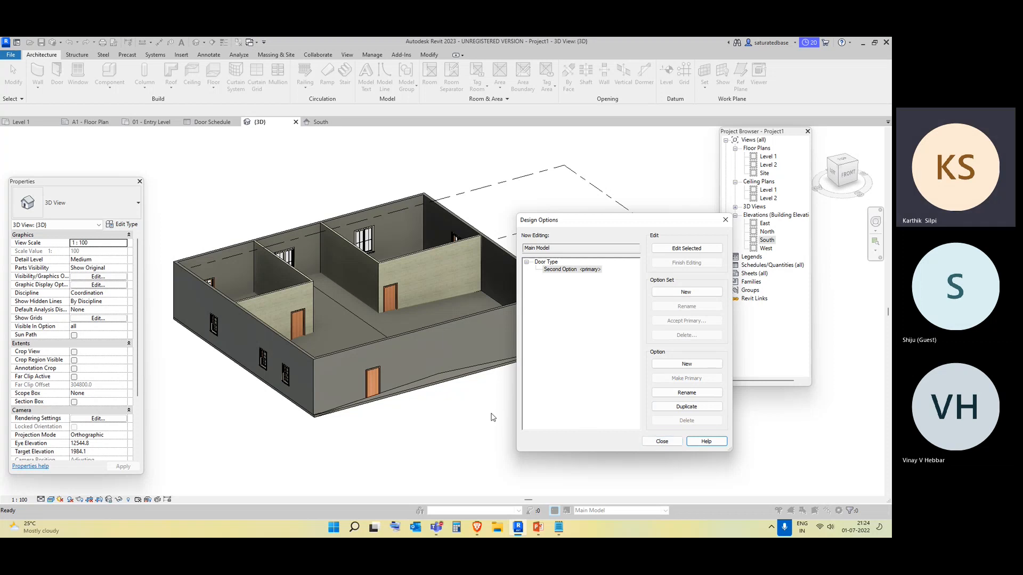
left_click(484, 417)
left_click(662, 441)
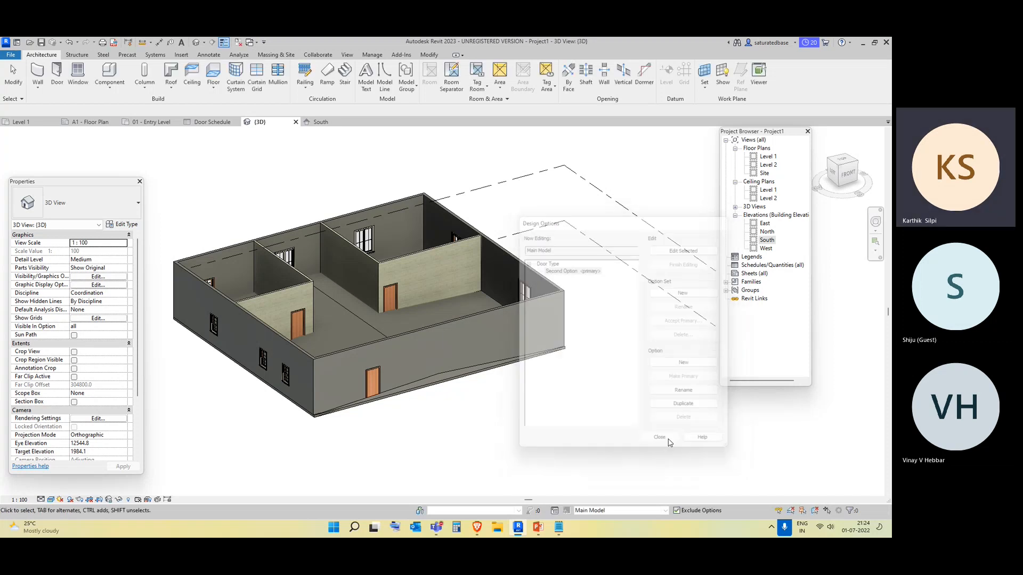
Orbit and zoom around the 3D model to inspect the house and its doors.
middle_click_drag(418, 415, 431, 434, "shift")
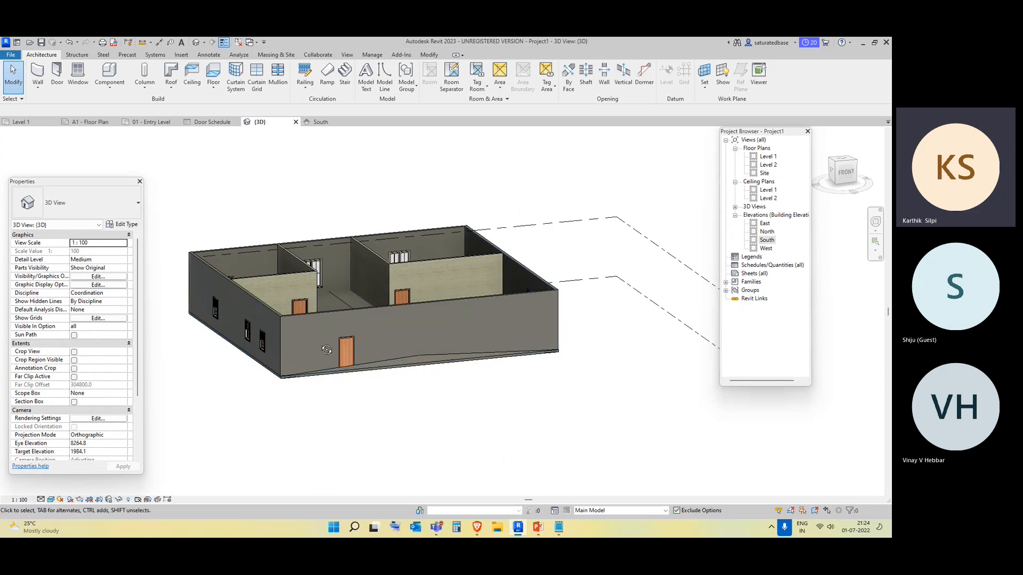
middle_click_drag(329, 350, 388, 380, "shift")
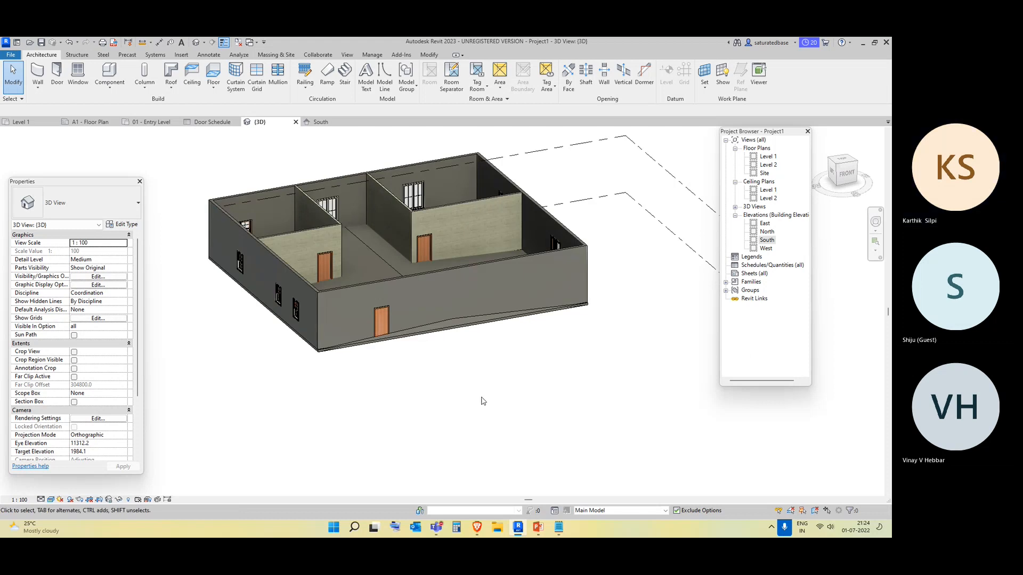
middle_click_drag(482, 399, 595, 408, "shift")
middle_click_drag(465, 406, 439, 445, "shift")
scroll(320, 368, "up", 4)
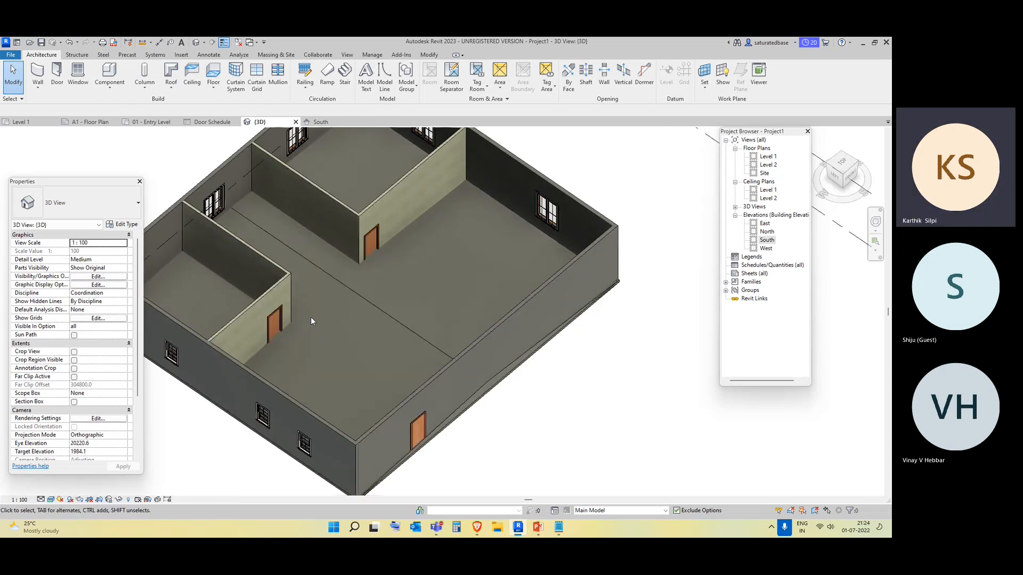
middle_click_drag(378, 249, 391, 171)
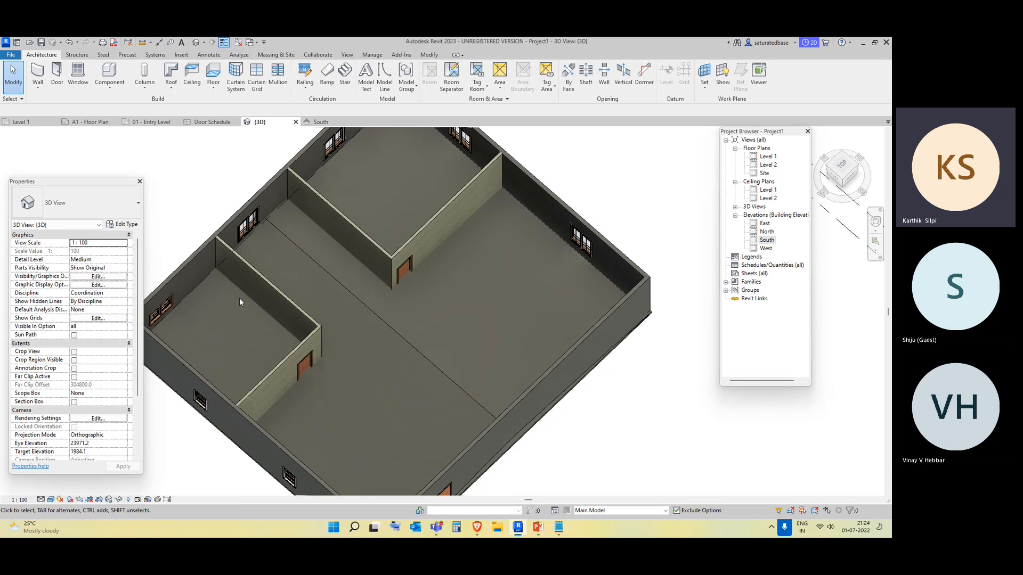
scroll(423, 388, "down", 2)
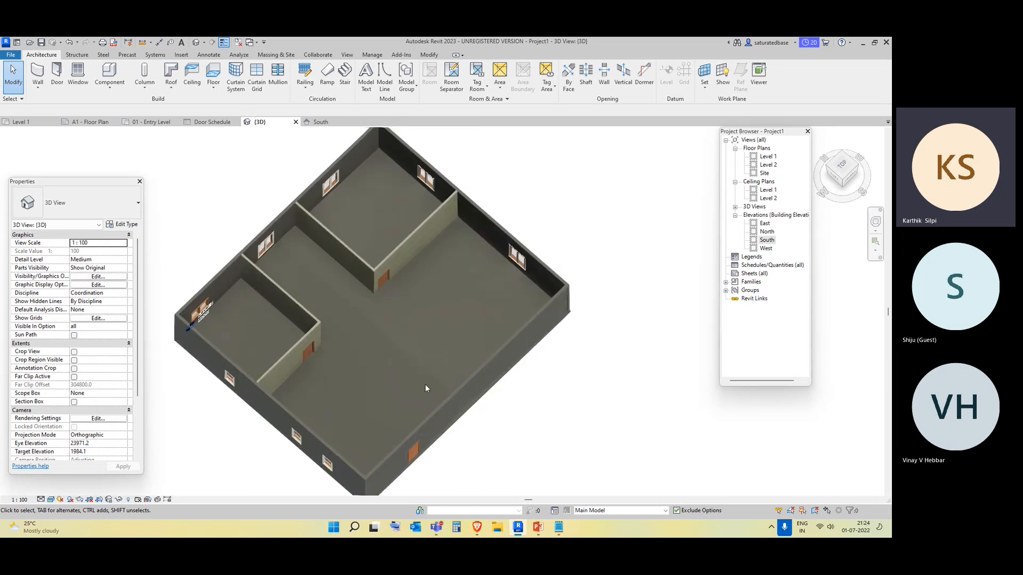
scroll(532, 473, "down", 1)
middle_click_drag(530, 470, 514, 404, "shift")
middle_click_drag(571, 320, 574, 361)
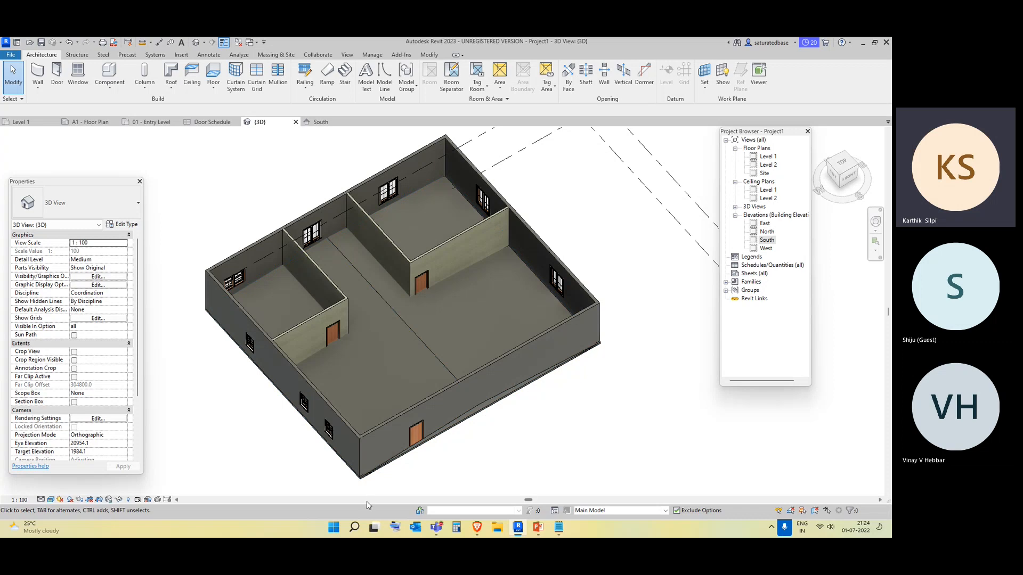
left_click(791, 347)
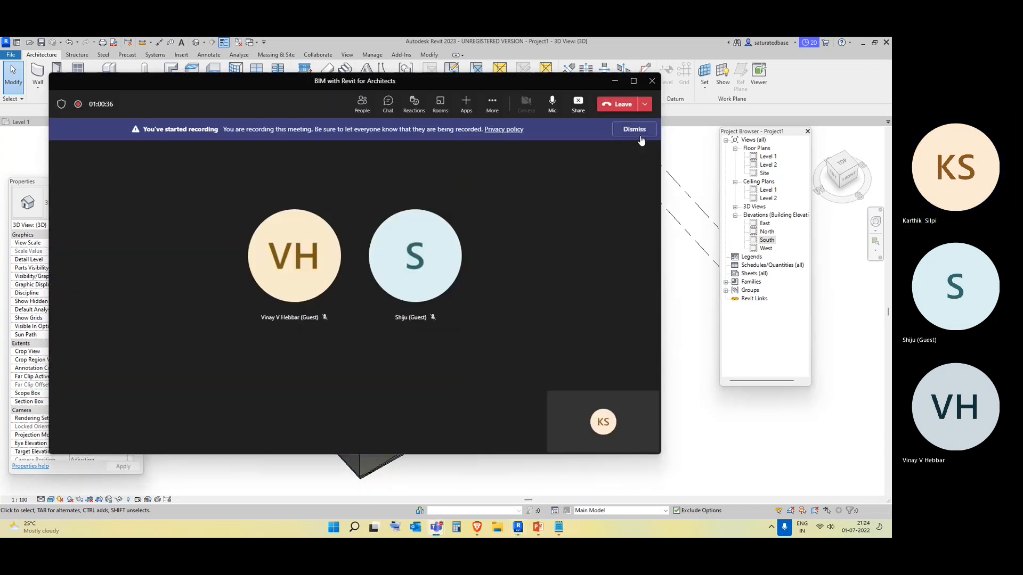
left_click(635, 128)
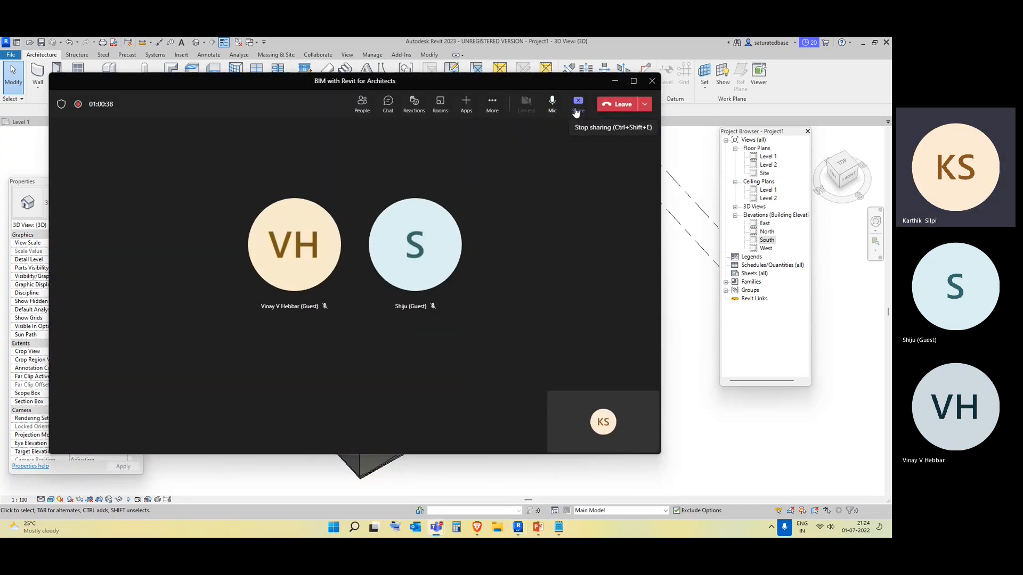
left_click(492, 103)
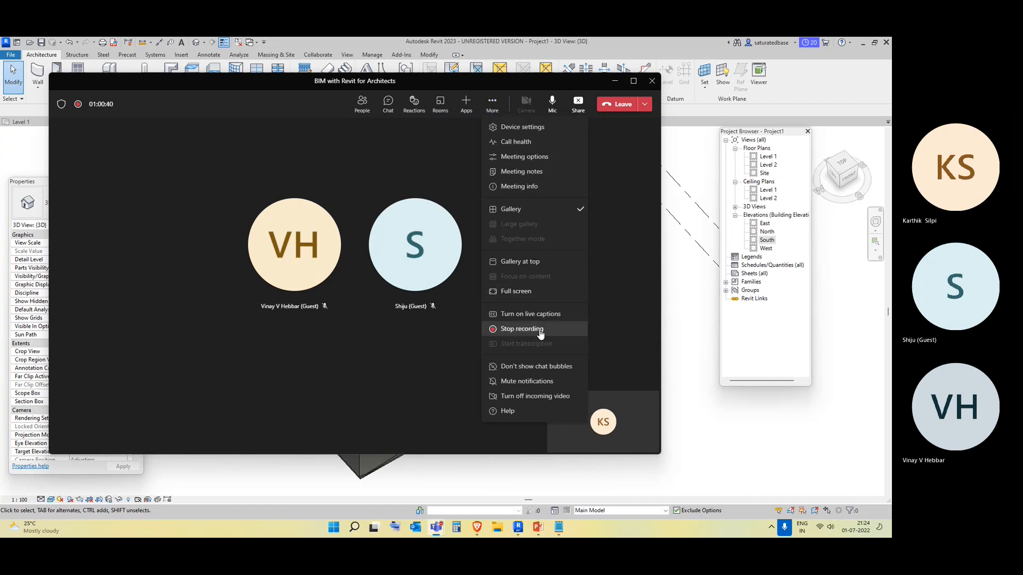